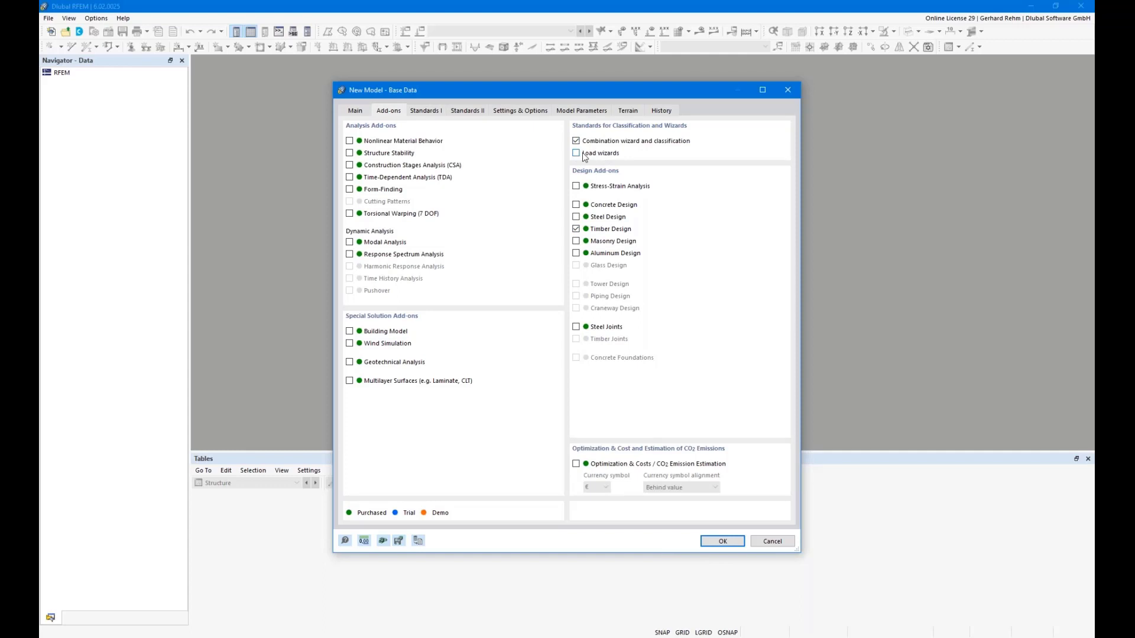
# Select EN 1990 | Timber as combination standard group and CEN | 2014-05 as timber design annex, and create the model.
pyautogui.click(421, 112)
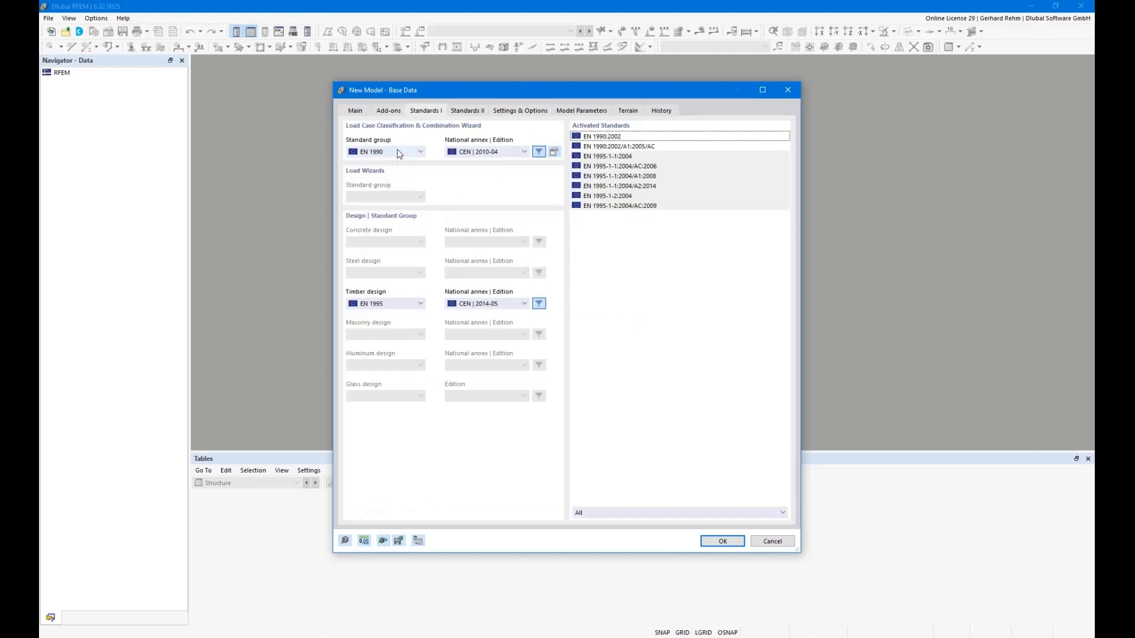
pyautogui.scroll(-1, 398, 154)
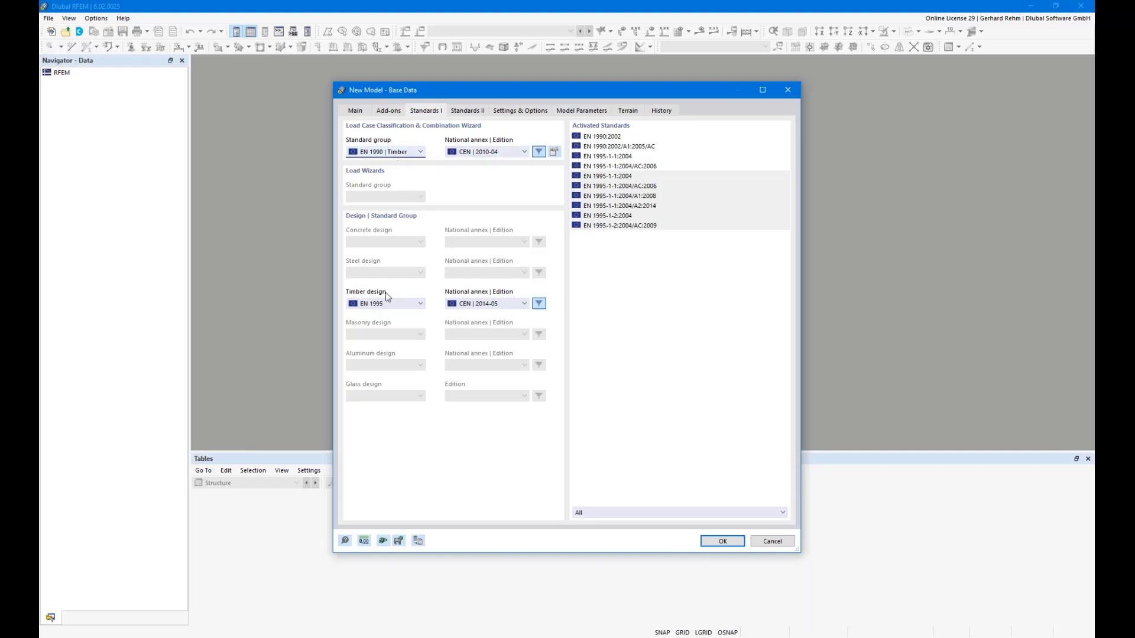
pyautogui.click(476, 304)
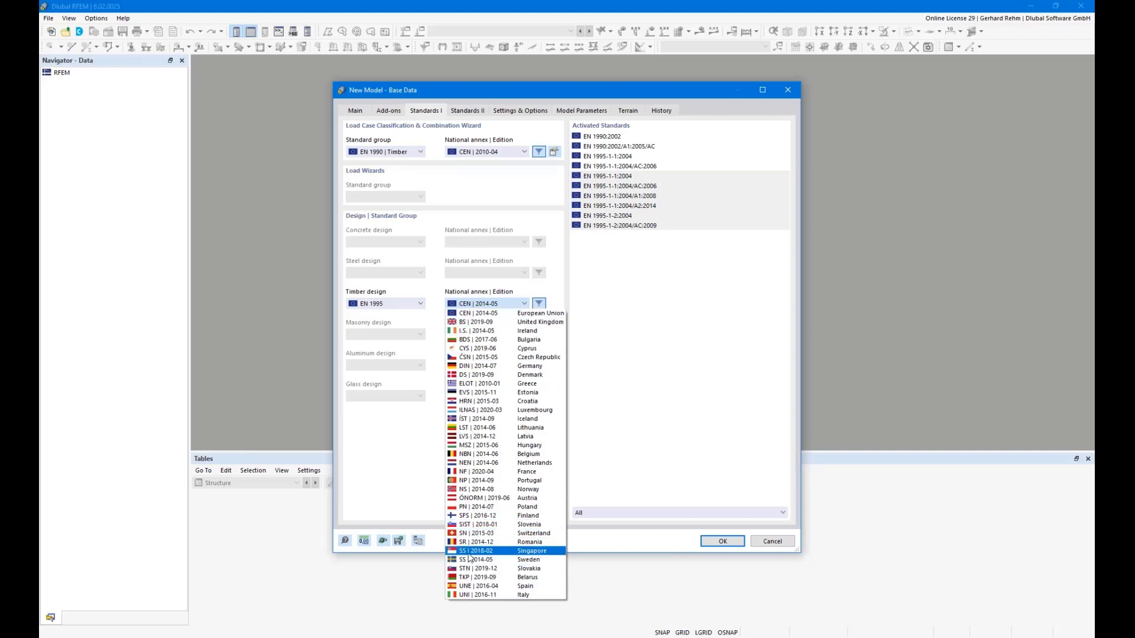
pyautogui.click(462, 302)
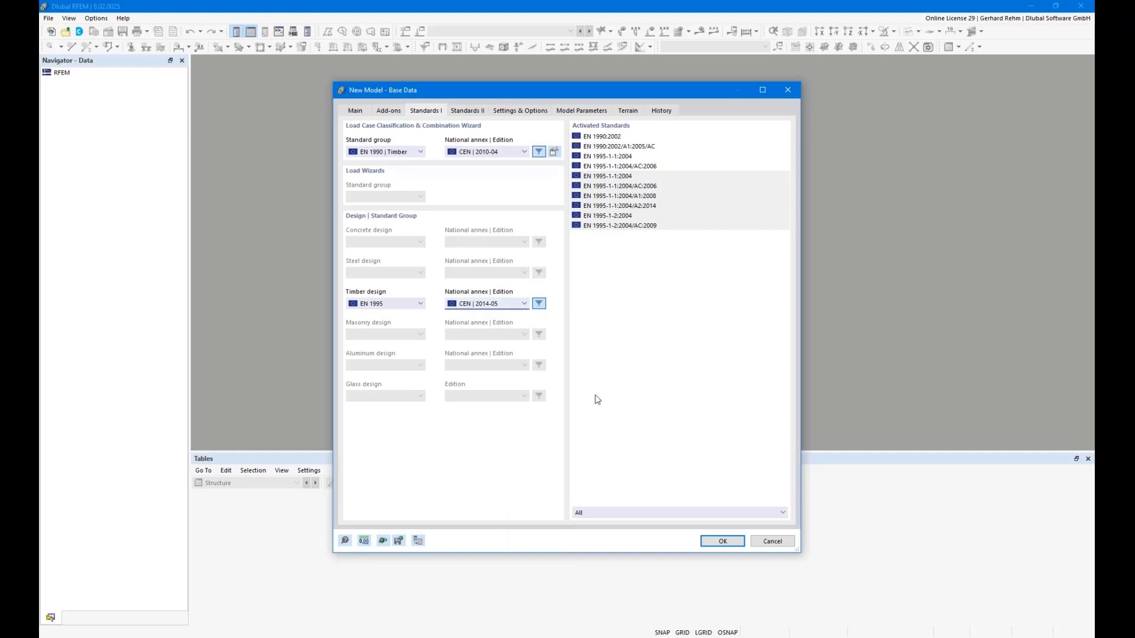
pyautogui.click(722, 541)
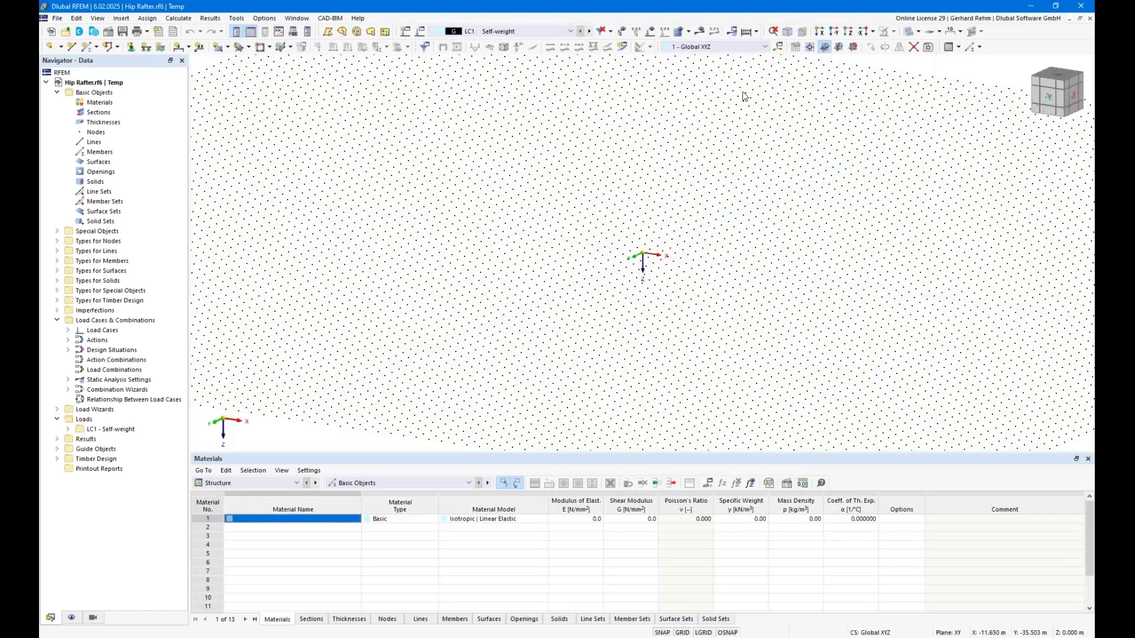
# In the XZ work plane, viewed along -Y, create a single line from the origin with 10 m length and 120° angle.
pyautogui.click(853, 47)
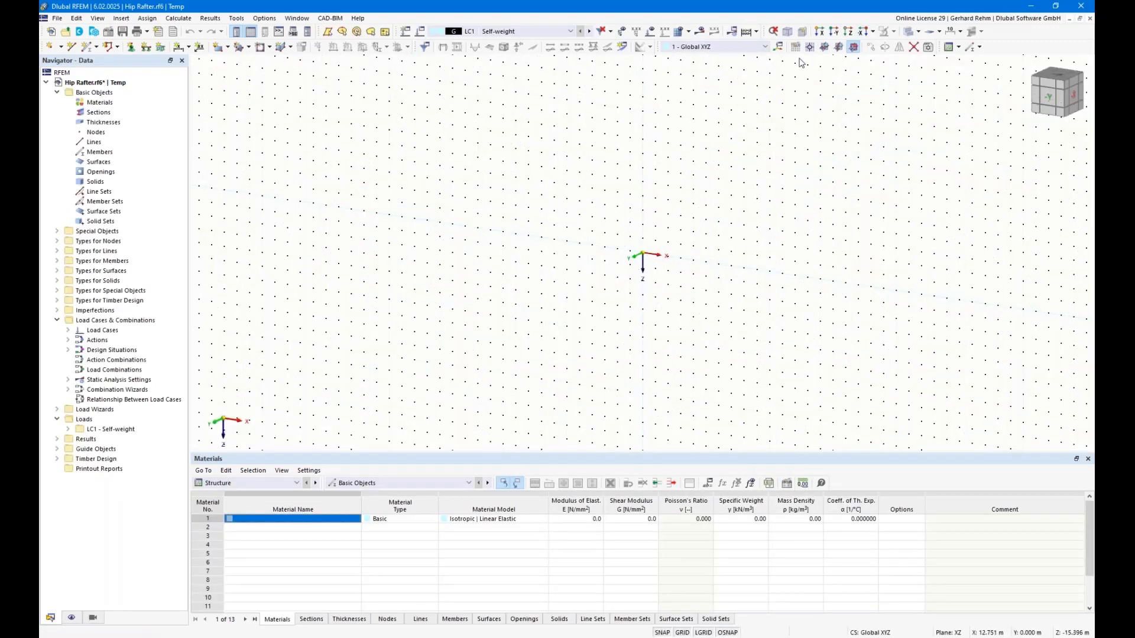
pyautogui.click(833, 31)
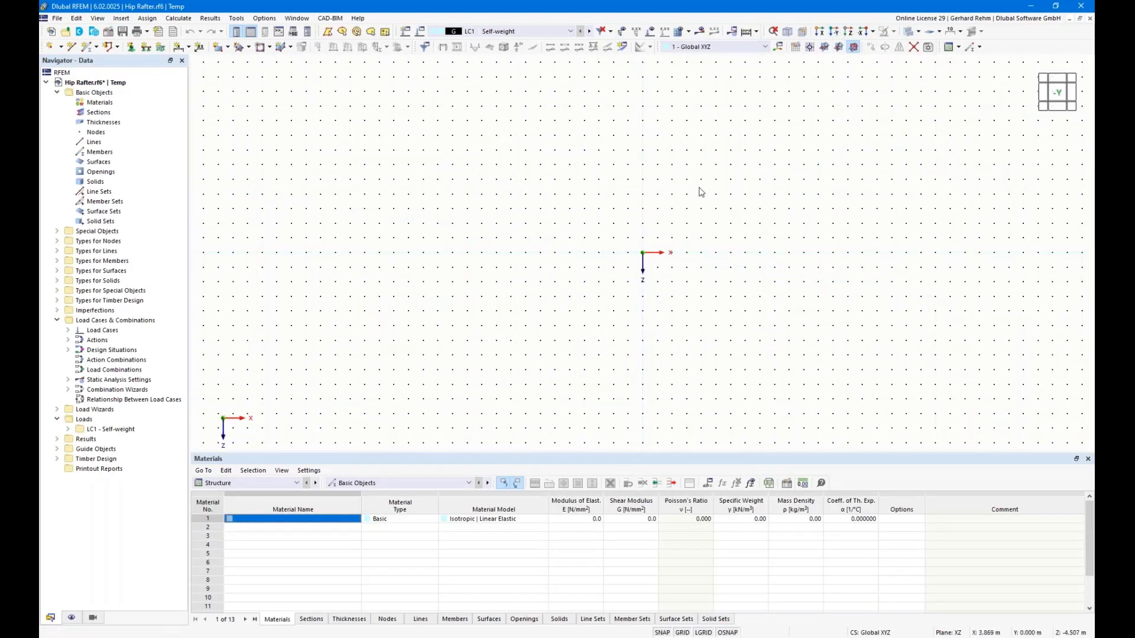
pyautogui.click(72, 47)
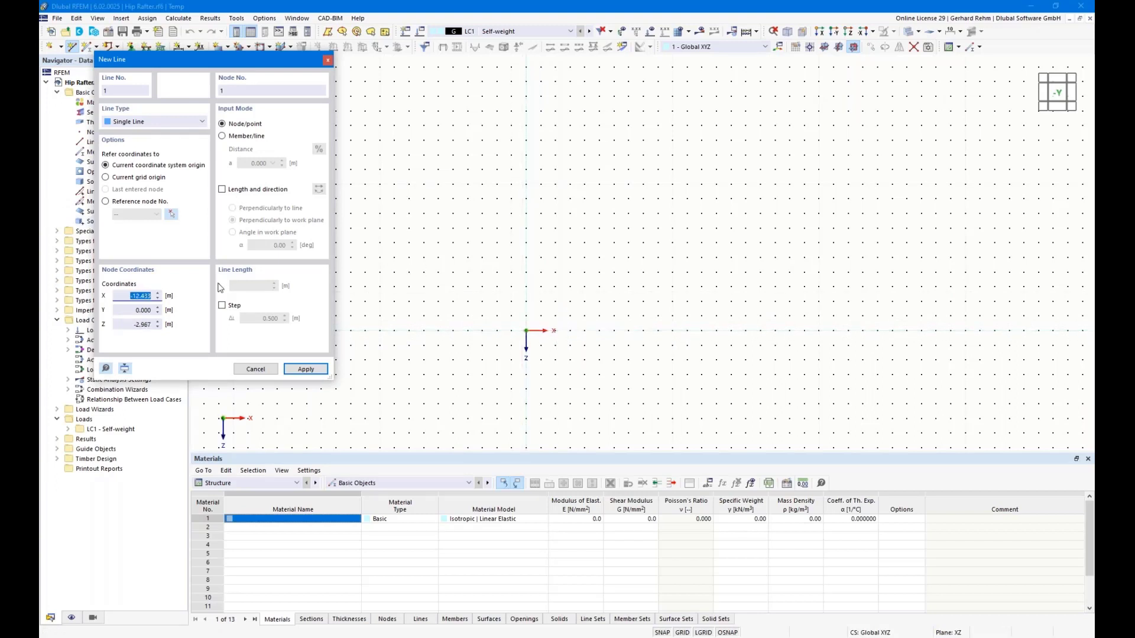
pyautogui.click(222, 190)
pyautogui.click(232, 232)
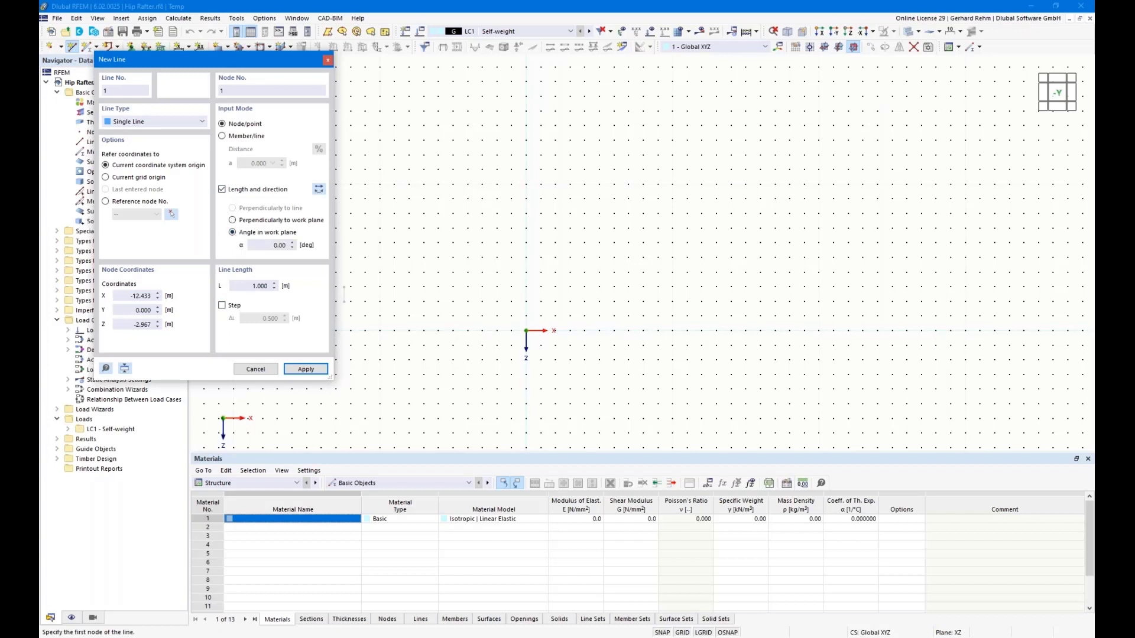
pyautogui.moveTo(252, 286); pyautogui.dragTo(348, 285)
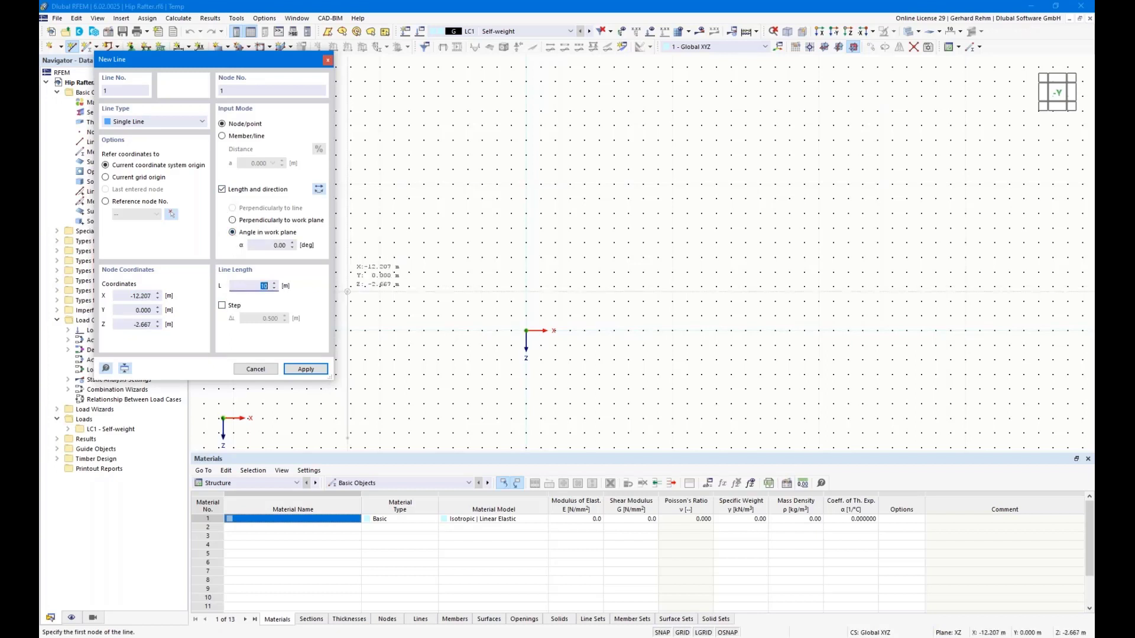
pyautogui.write('10')
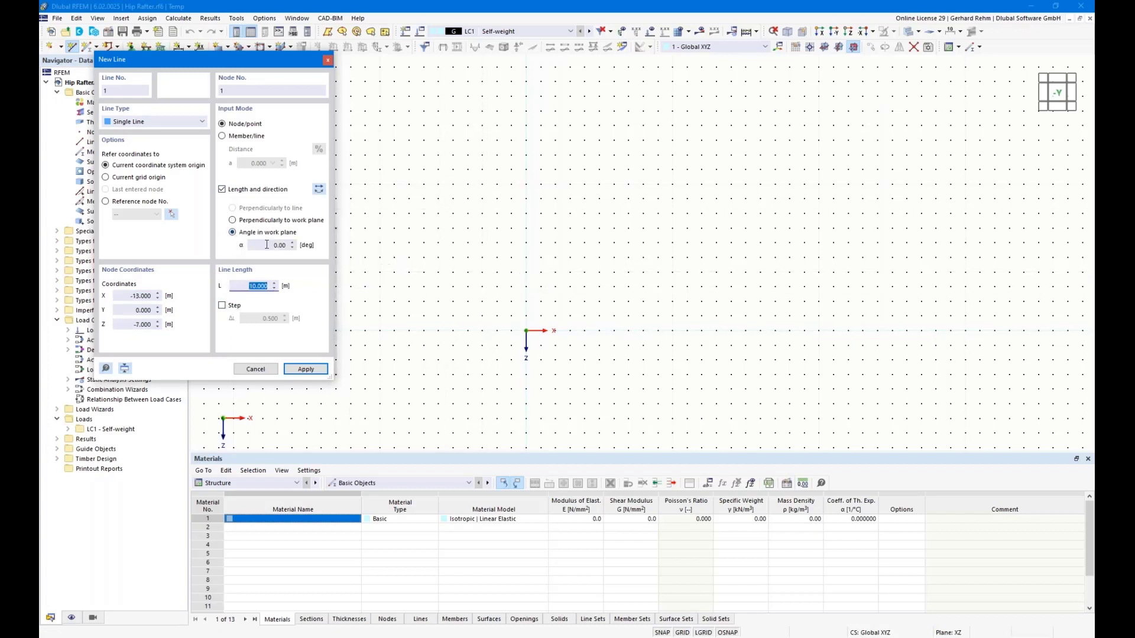
pyautogui.moveTo(274, 245); pyautogui.dragTo(331, 245)
pyautogui.write('120')
pyautogui.press('Tab')
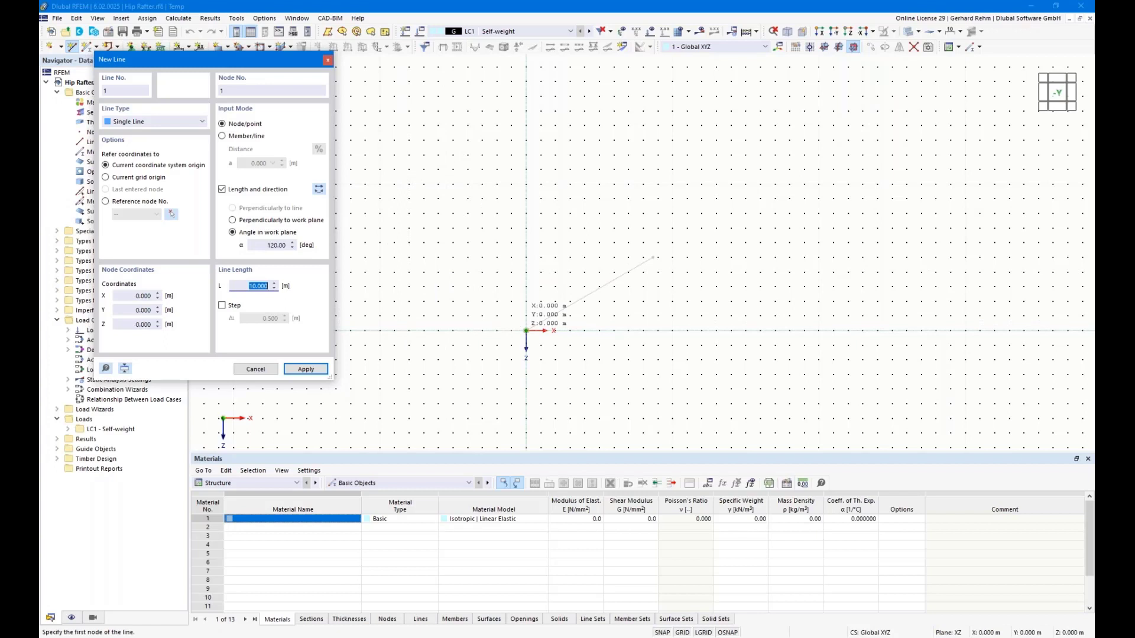
pyautogui.press('Return')
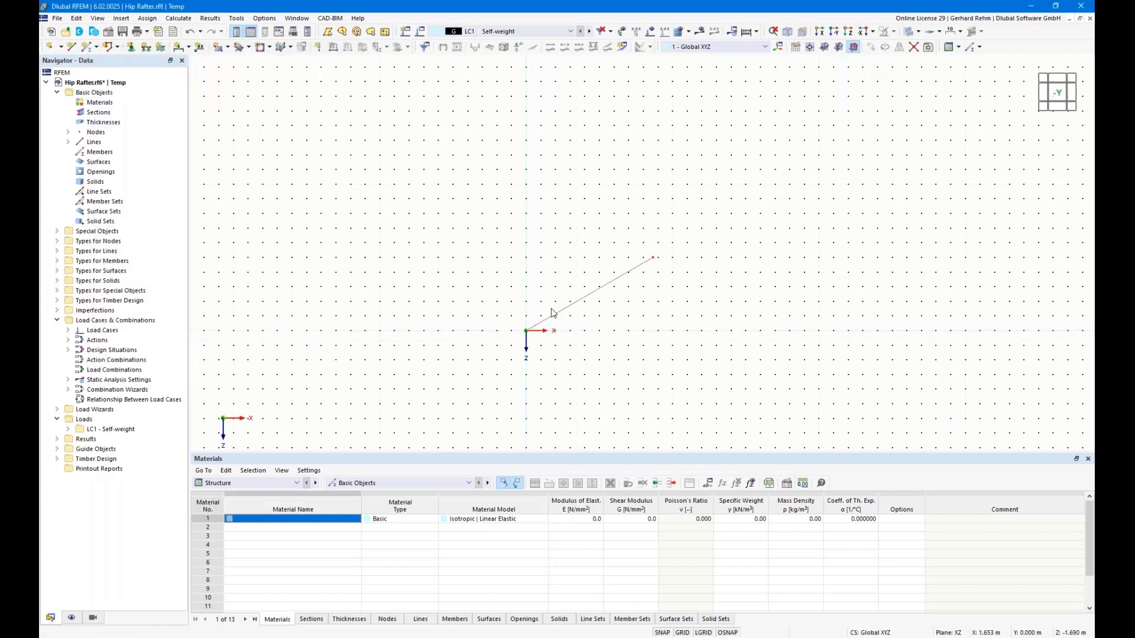
# Examine the line division options and the shortcut assignments of the Divide Line commands in the customization settings.
pyautogui.scroll(3, 552, 313)
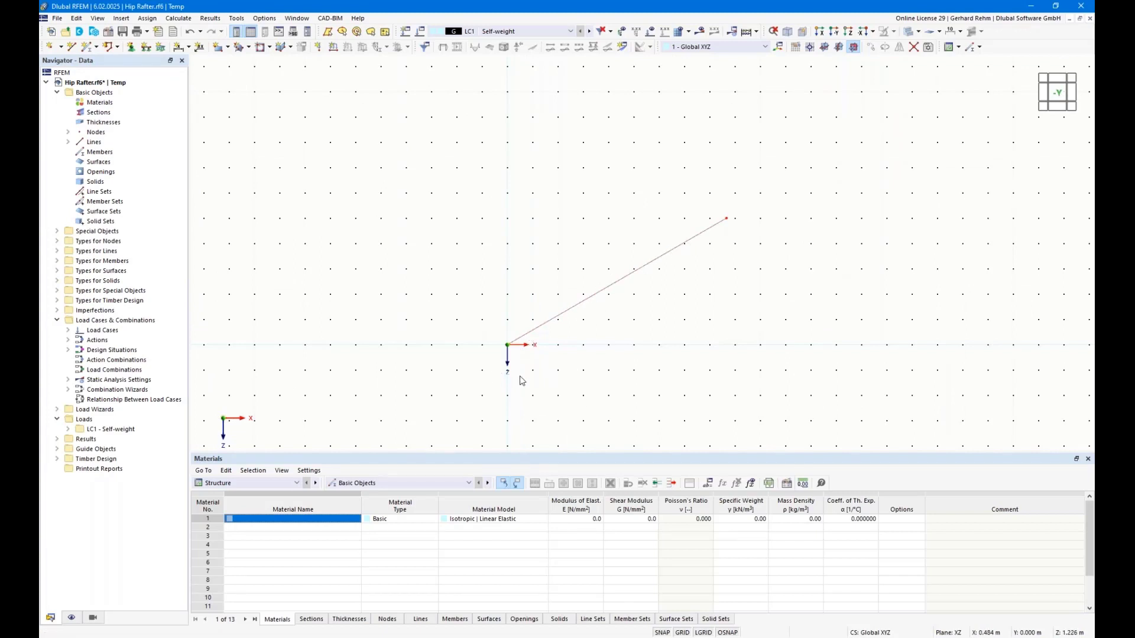
pyautogui.rightClick(549, 326)
pyautogui.moveTo(598, 121)
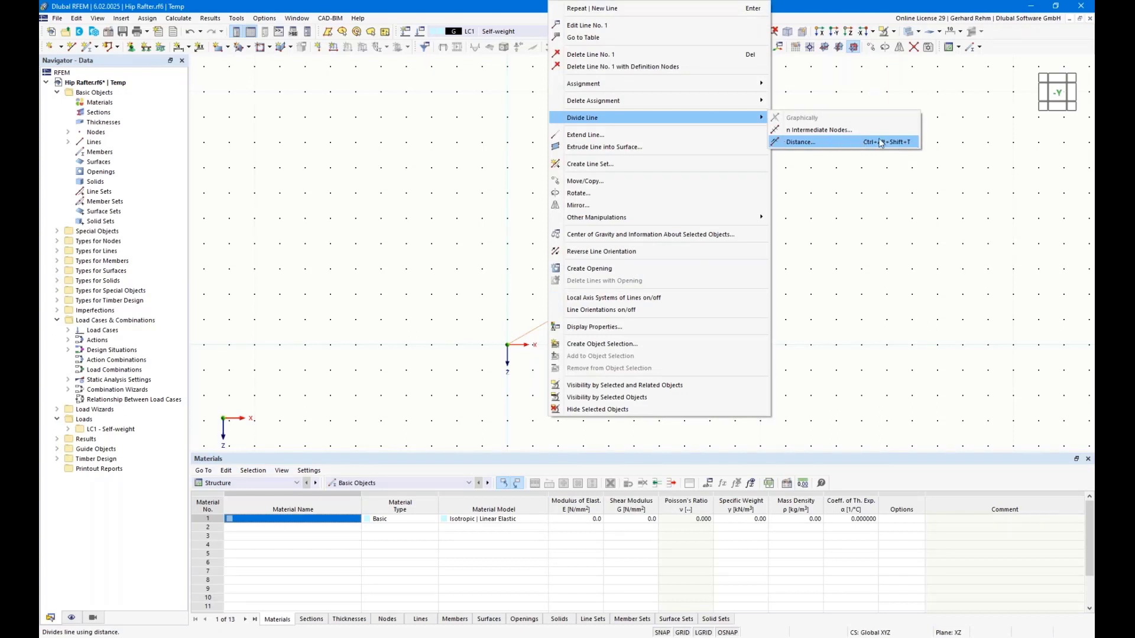
pyautogui.click(98, 19)
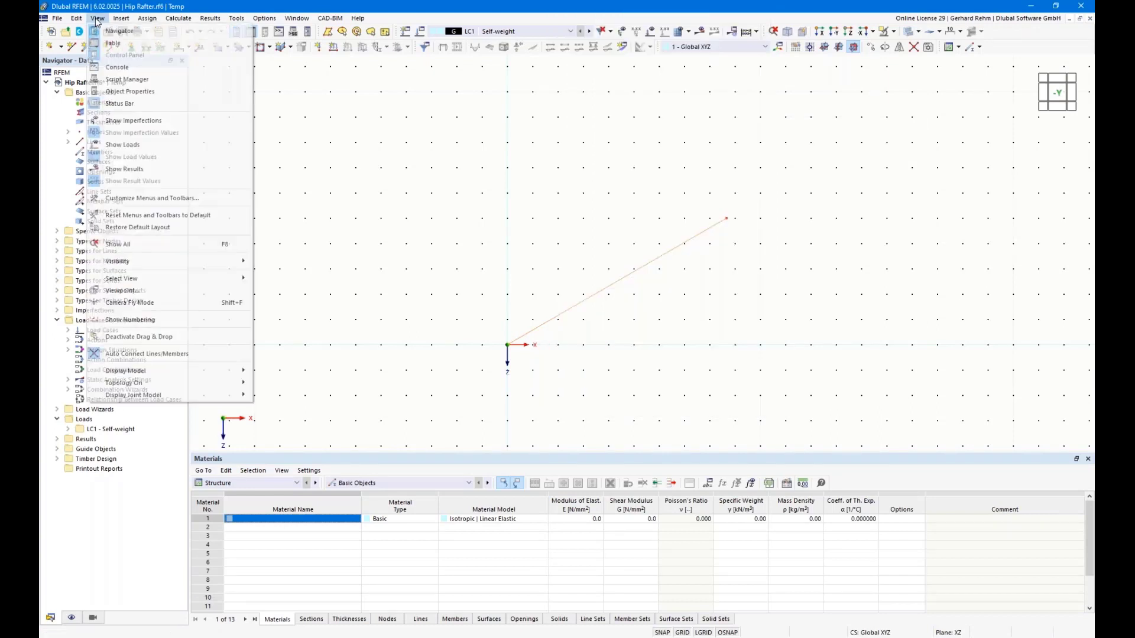
pyautogui.click(114, 200)
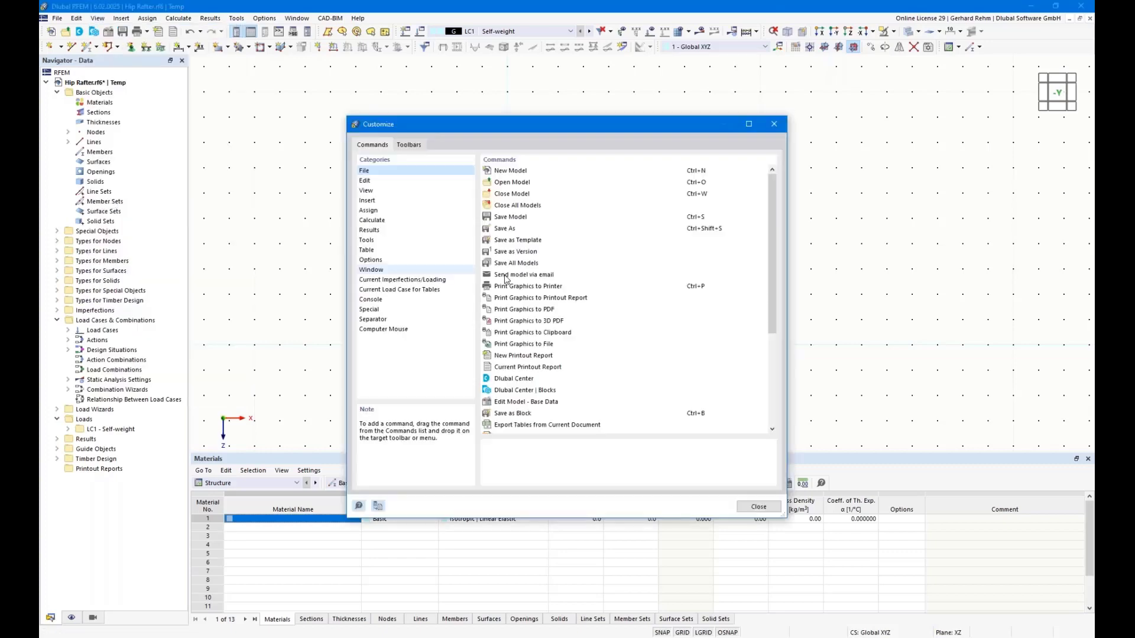
pyautogui.scroll(-5, 702, 268)
pyautogui.click(366, 240)
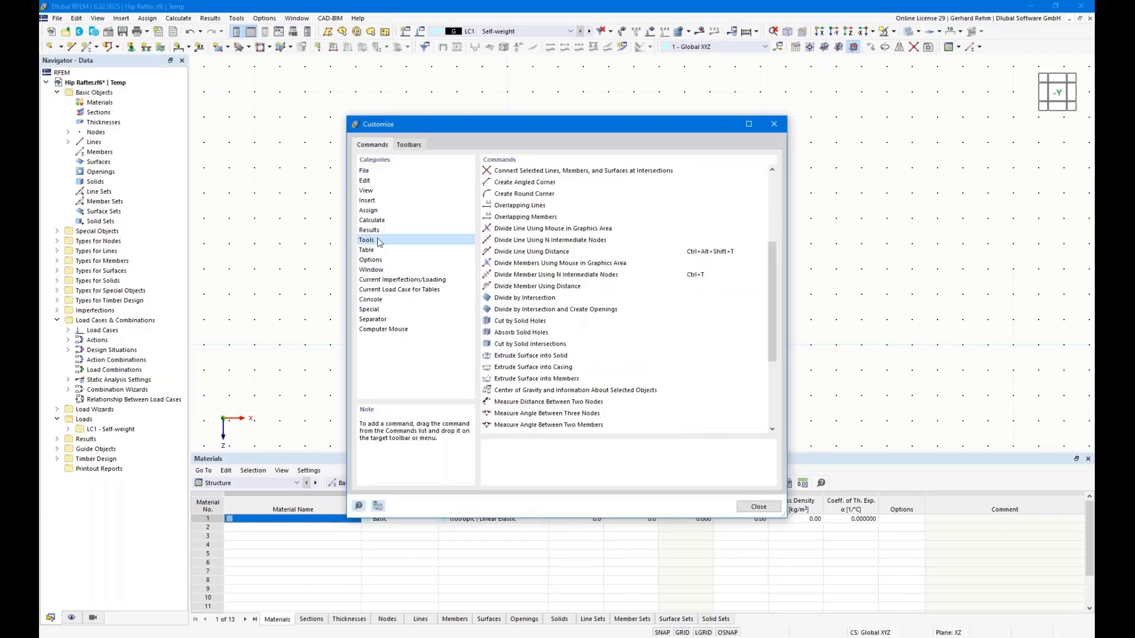
pyautogui.scroll(-8, 613, 348)
pyautogui.scroll(6, 613, 353)
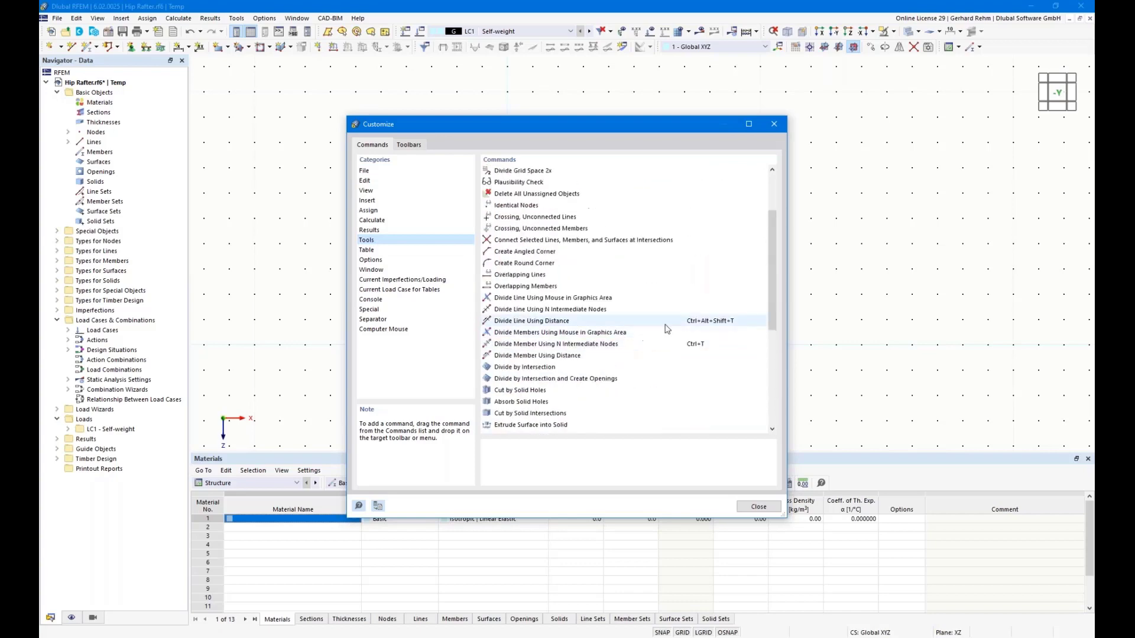
pyautogui.click(698, 297)
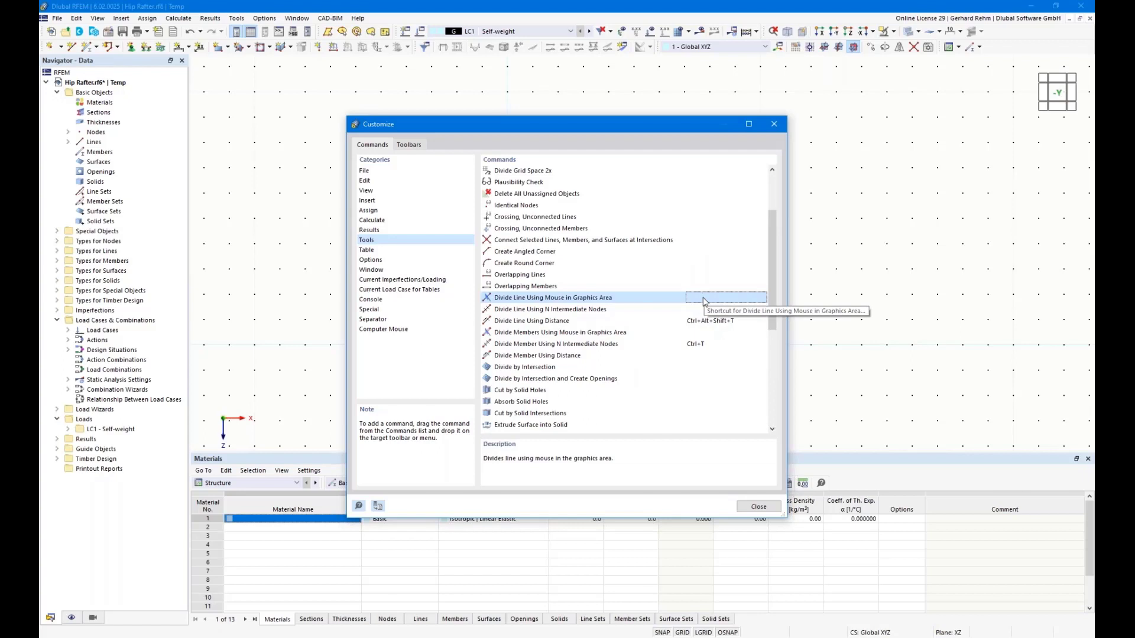
pyautogui.click(759, 507)
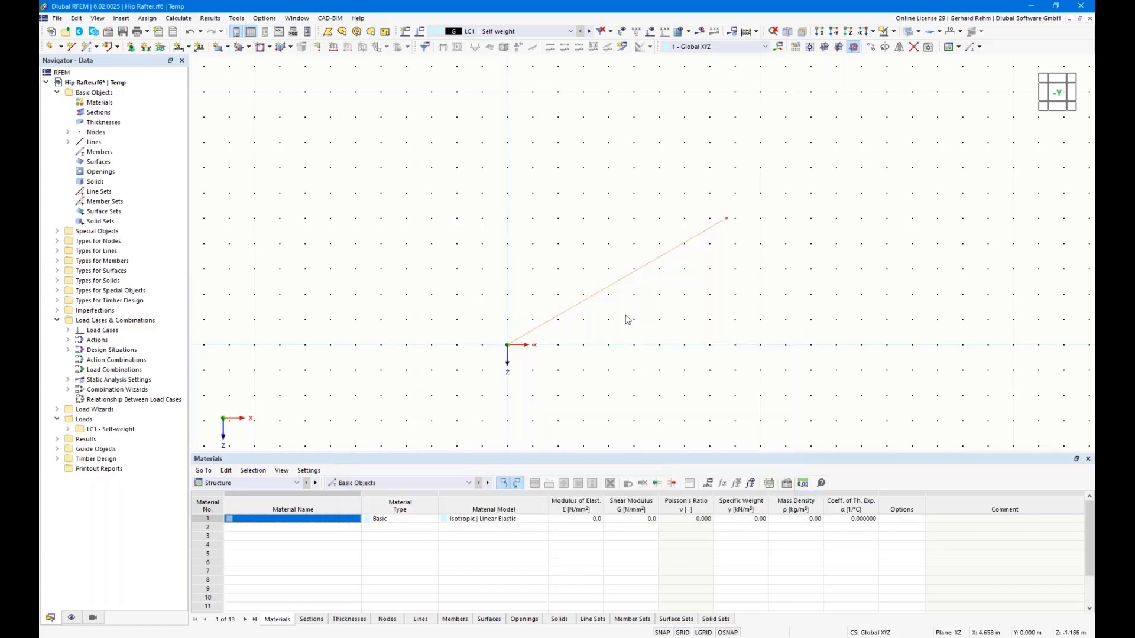
# Divide the rafter line at 0.8 m from its start, using the projected length in X as reference.
pyautogui.hotkey('ctrl', 'd')
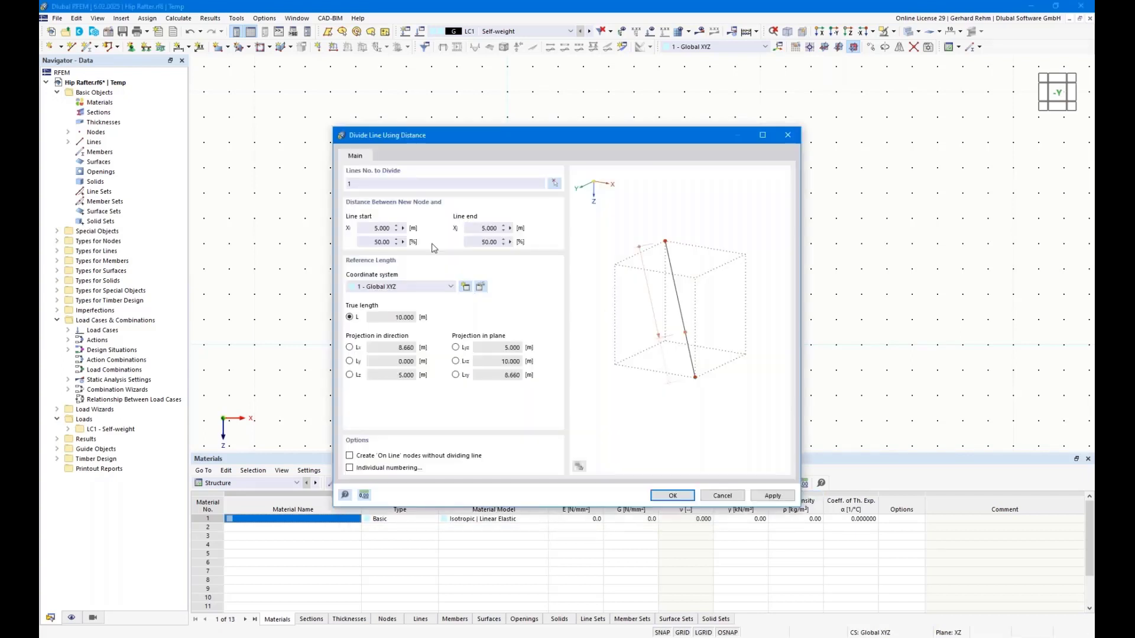
pyautogui.click(350, 348)
pyautogui.click(370, 229)
pyautogui.write('0,8')
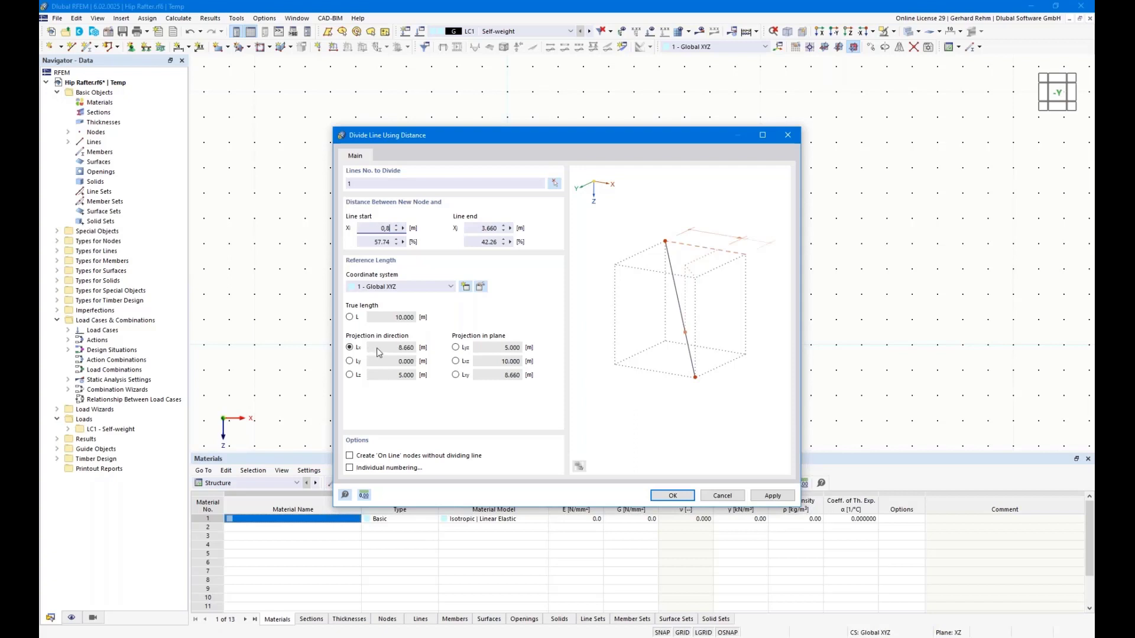
pyautogui.click(671, 498)
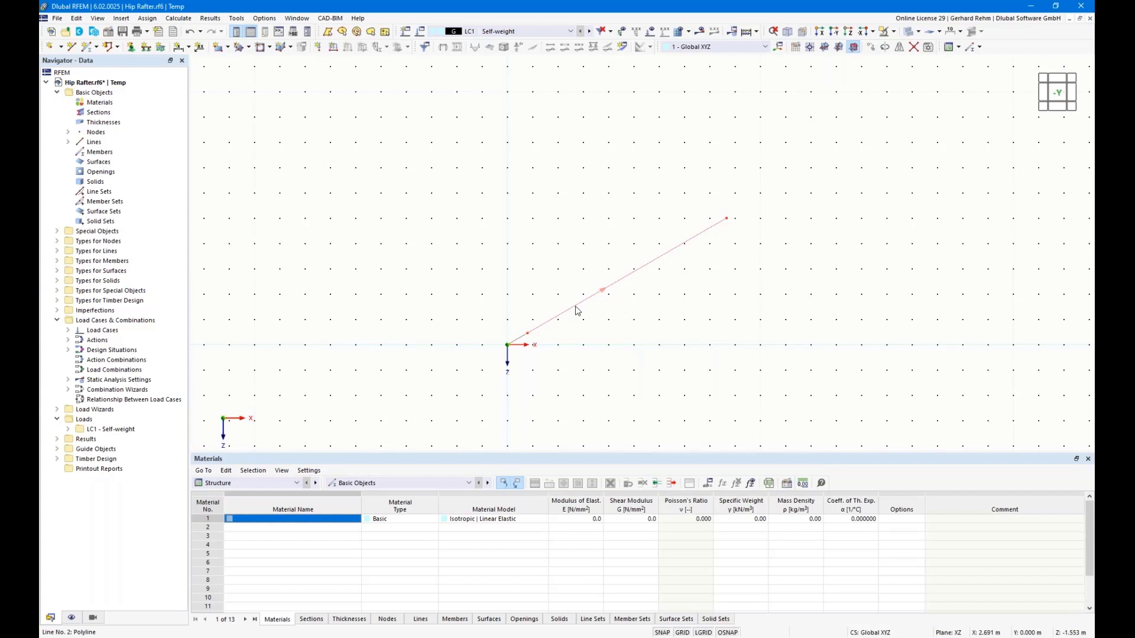
# Divide the longer line segment 6 m from its start by X projection and delete the leftover upper end piece.
pyautogui.click(578, 311)
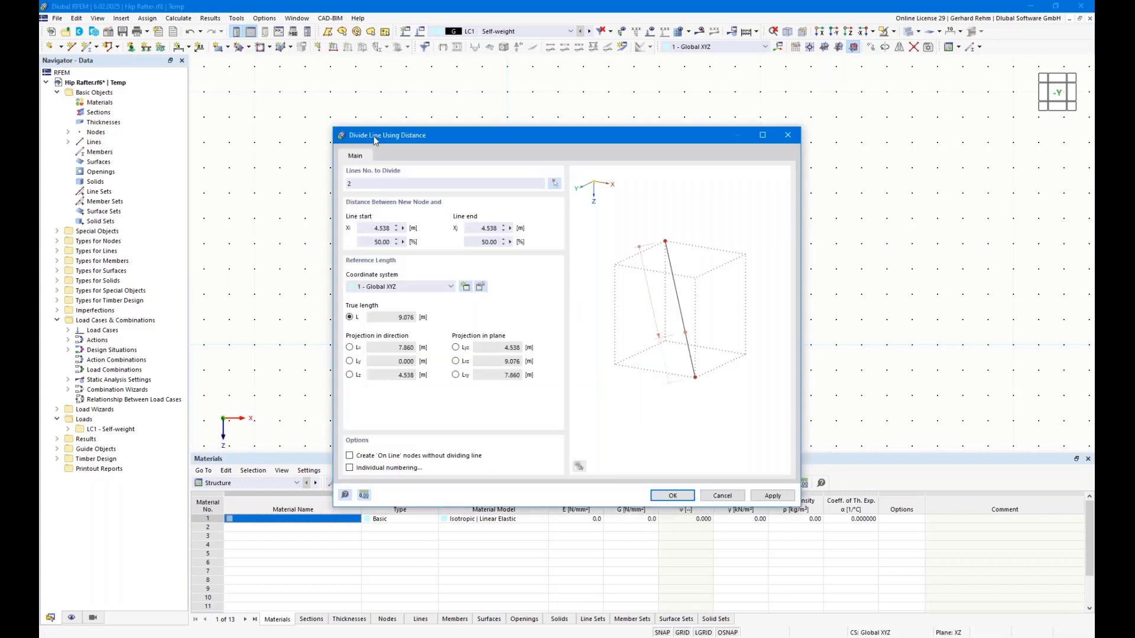
pyautogui.moveTo(374, 140); pyautogui.dragTo(534, 81)
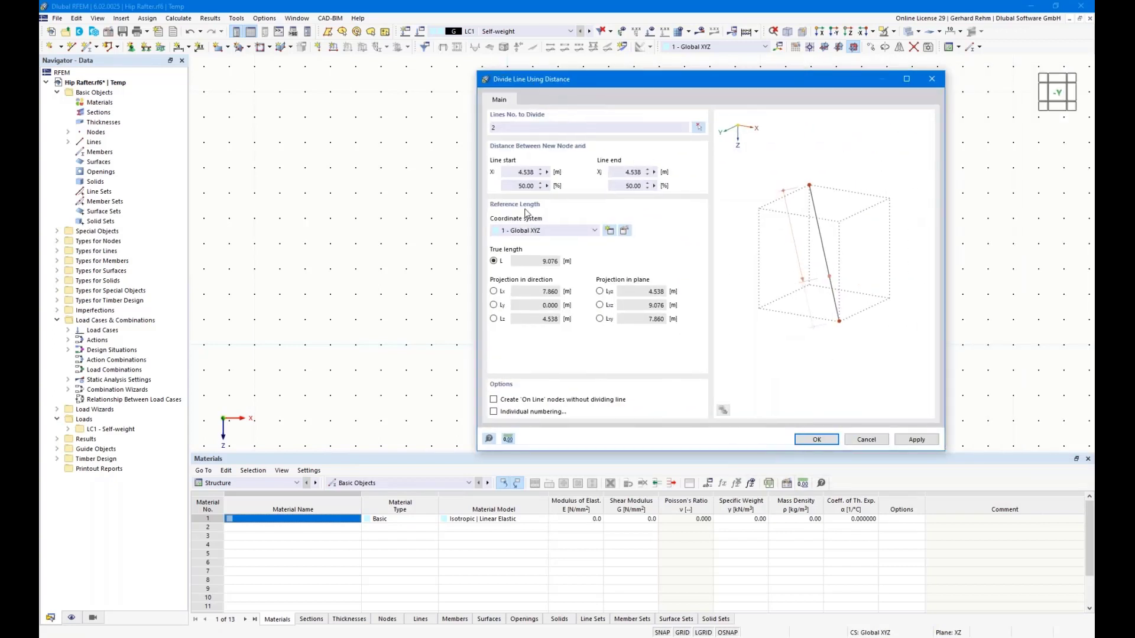
pyautogui.click(494, 291)
pyautogui.click(519, 171)
pyautogui.write('6')
pyautogui.click(816, 439)
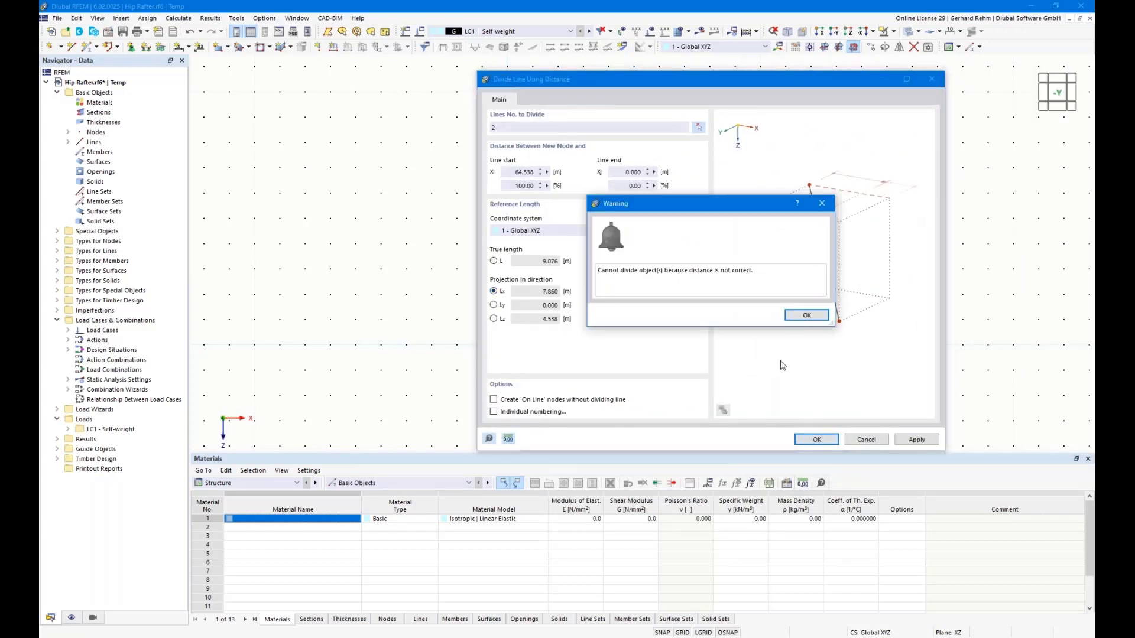
pyautogui.click(804, 315)
pyautogui.doubleClick(529, 173)
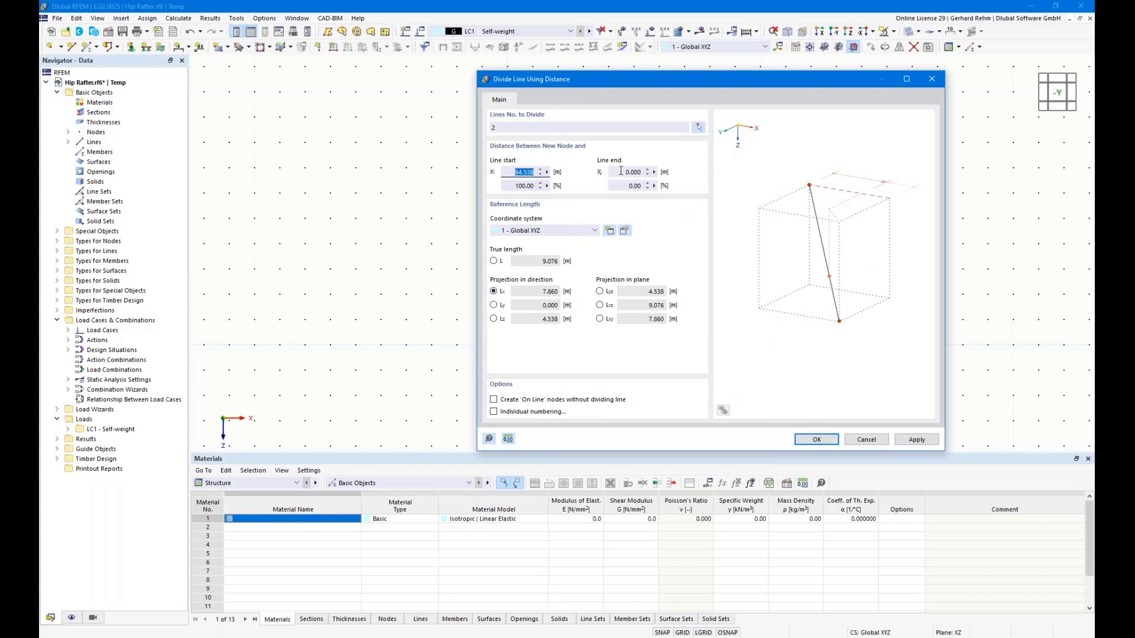
pyautogui.click(816, 439)
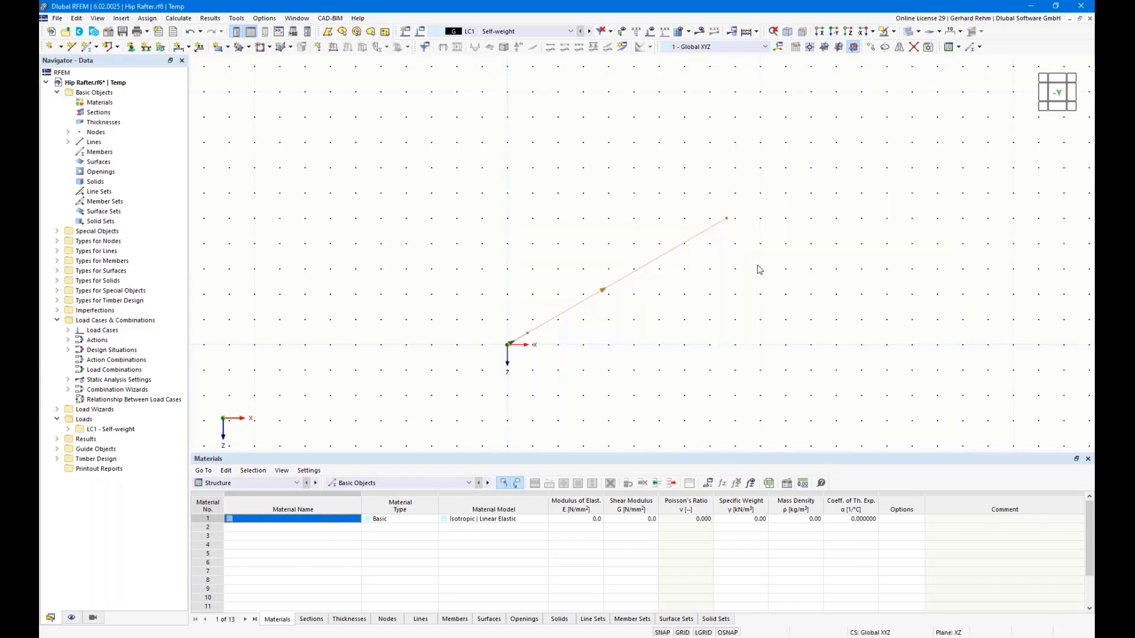
pyautogui.click(734, 263)
pyautogui.press('Delete')
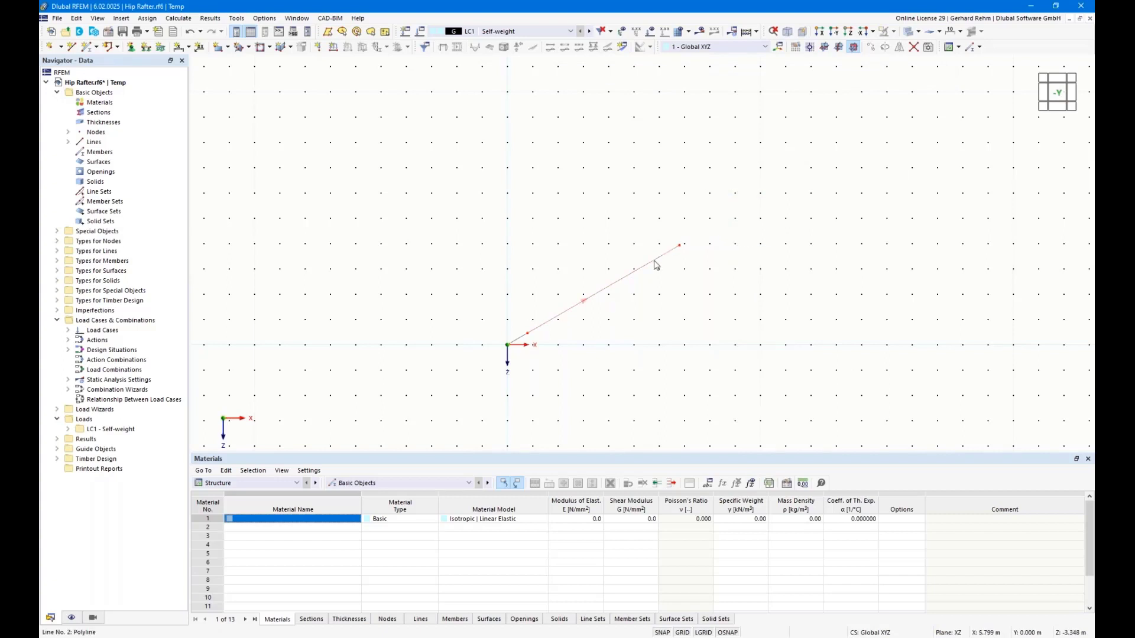
# Divide the longer remaining line segment using distance, placing an intermediate node slightly past its midpoint.
pyautogui.click(653, 260)
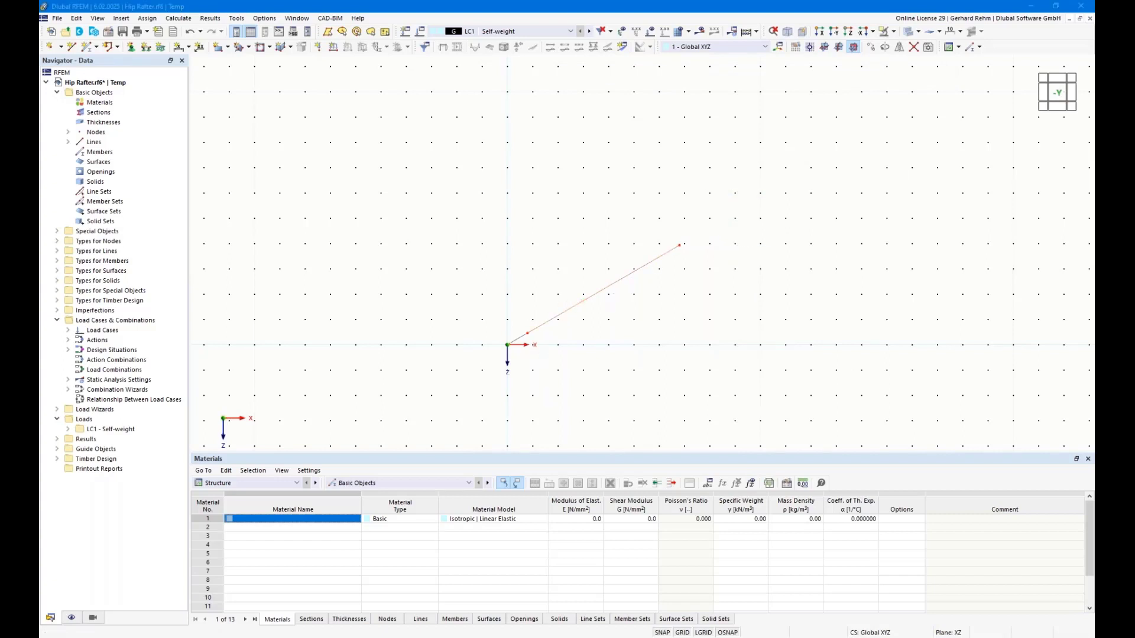
pyautogui.click(296, 637)
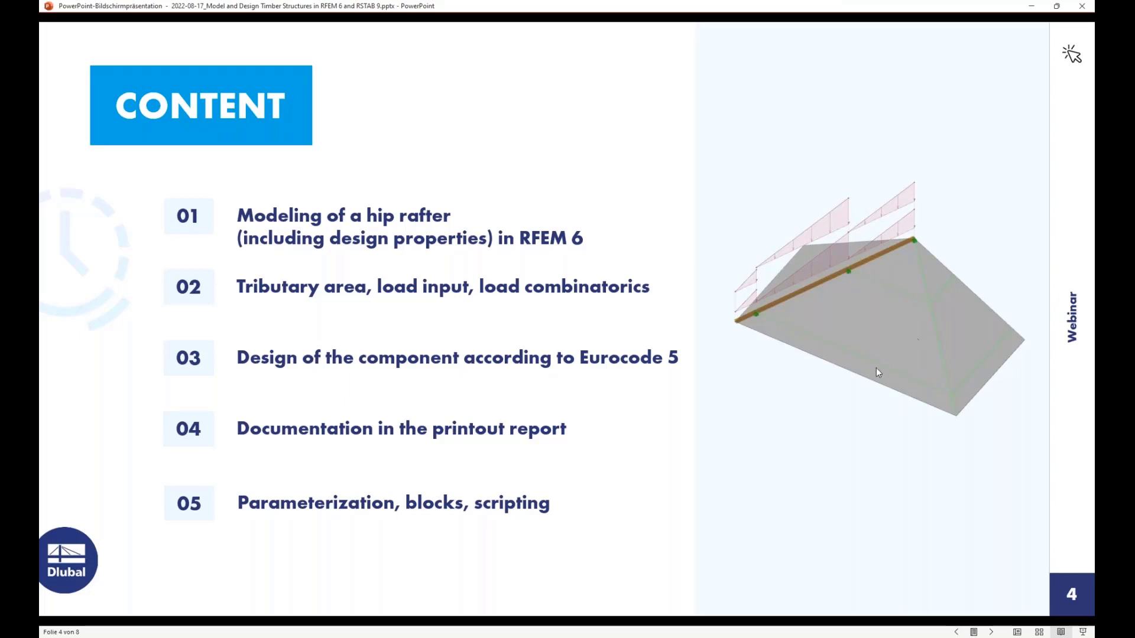
pyautogui.hotkey('alt', 'Tab')
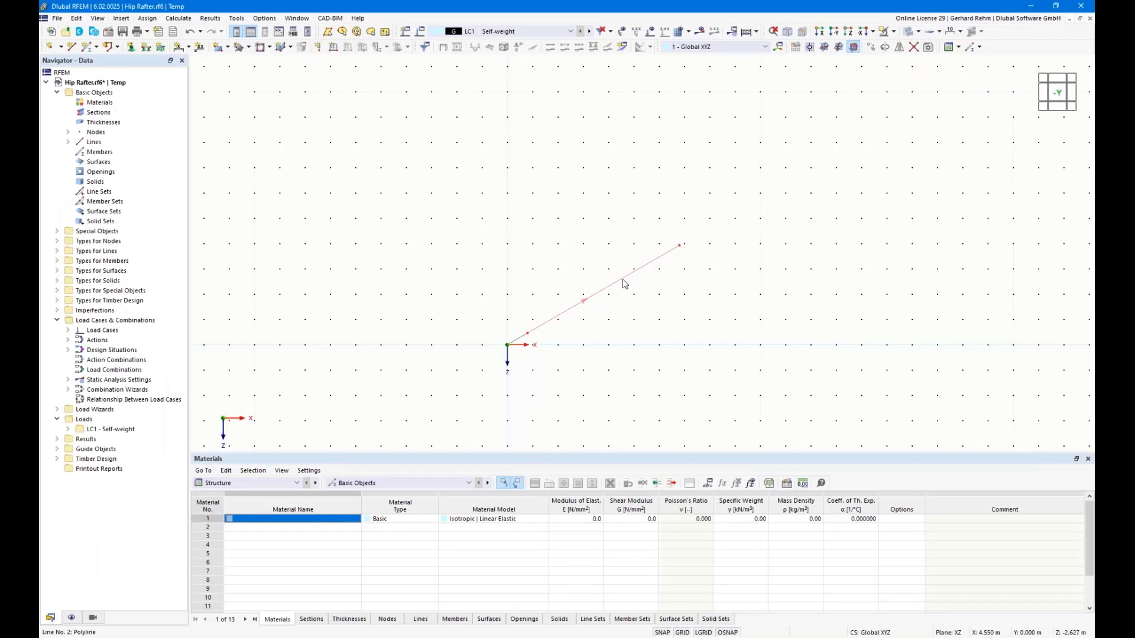
pyautogui.click(623, 279)
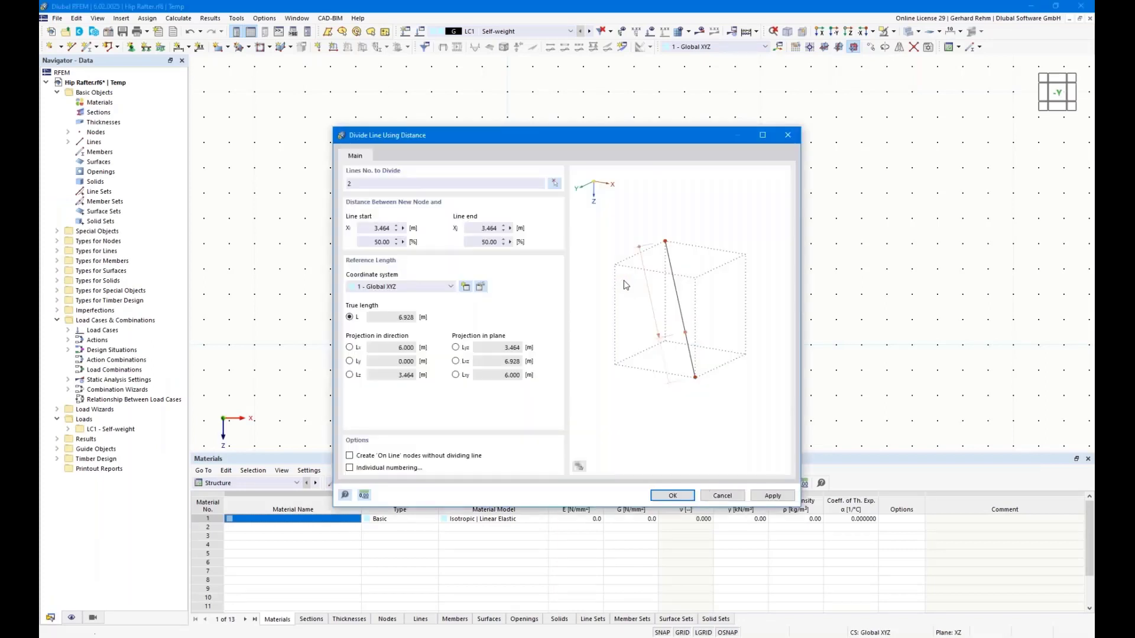
pyautogui.click(381, 228)
pyautogui.click(662, 498)
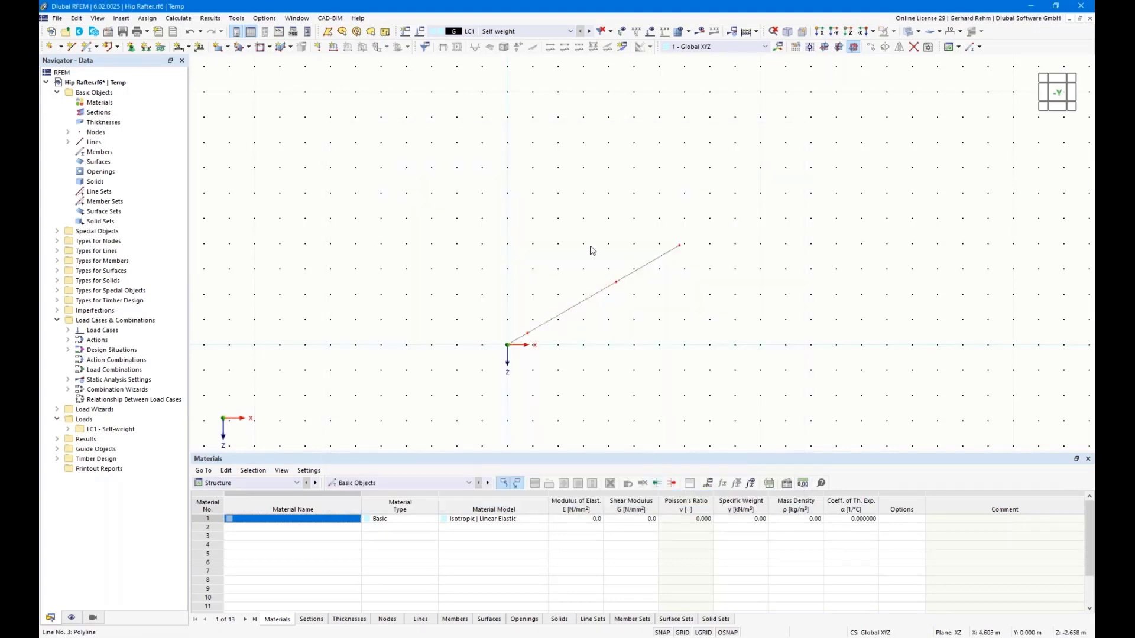
# Set up a single copy of the whole divided rafter line, displaced 10 m in the Y direction.
pyautogui.keyDown('ctrl'); pyautogui.moveTo(591, 249); pyautogui.dragTo(633, 276, button='middle'); pyautogui.keyUp('ctrl')
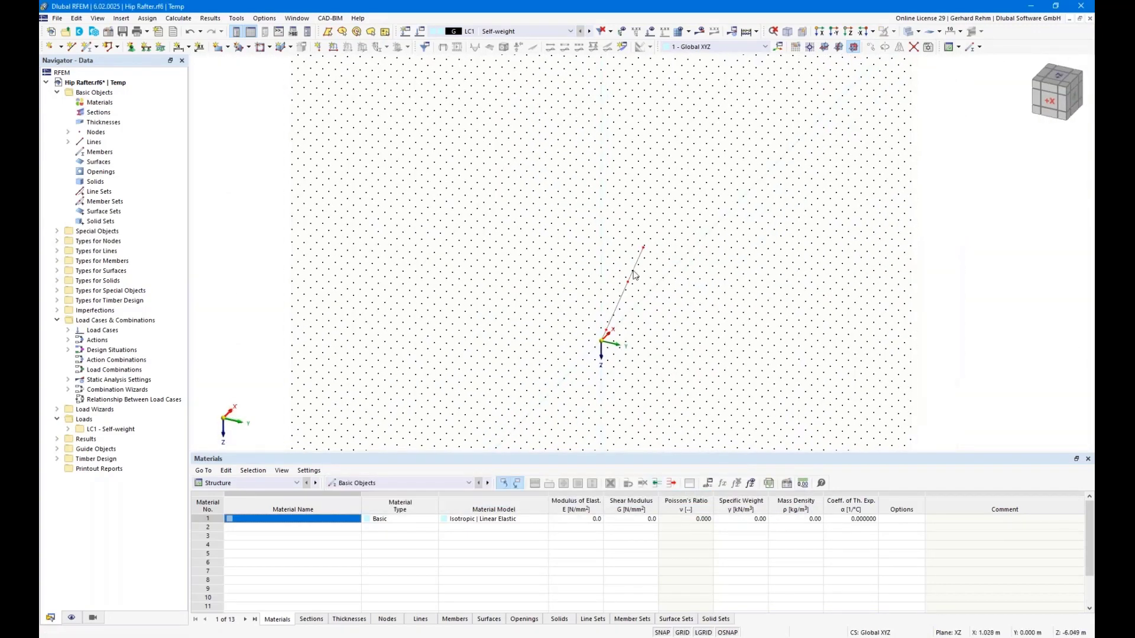
pyautogui.rightClick(609, 257)
pyautogui.click(535, 295)
pyautogui.scroll(3, 688, 360)
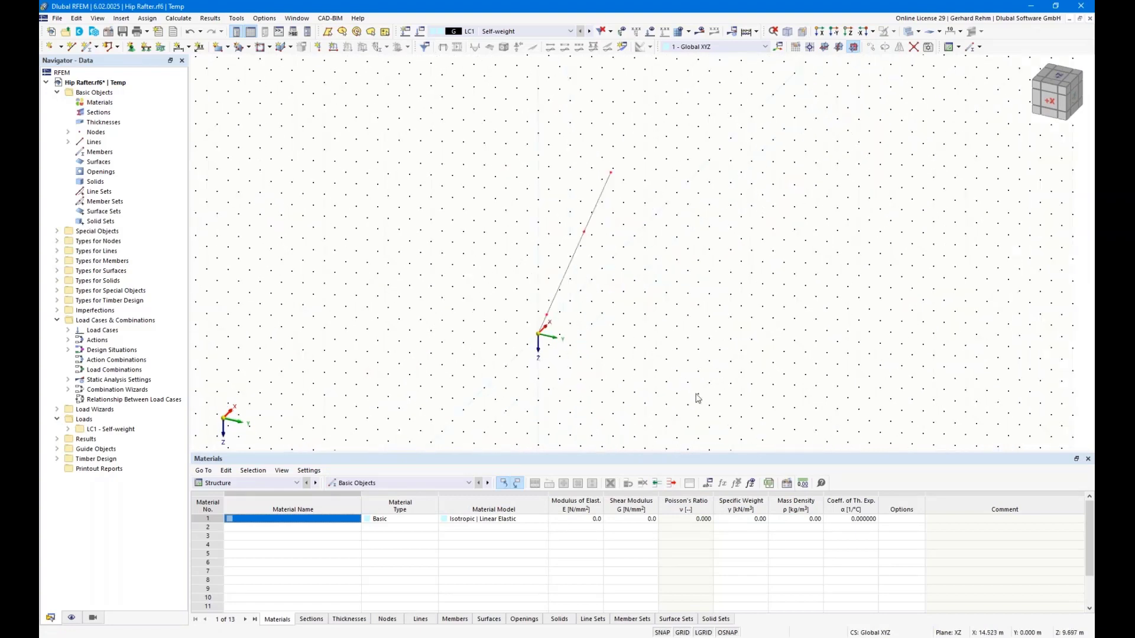
pyautogui.moveTo(697, 394); pyautogui.dragTo(481, 150)
pyautogui.click(870, 48)
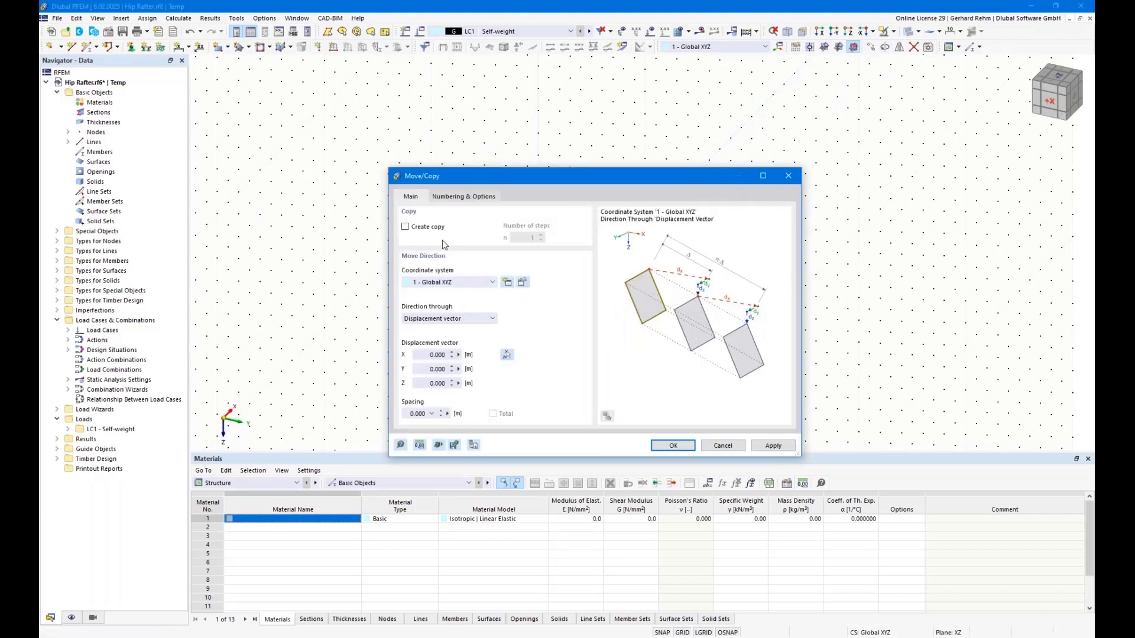
pyautogui.click(405, 227)
pyautogui.moveTo(460, 180); pyautogui.dragTo(746, 134)
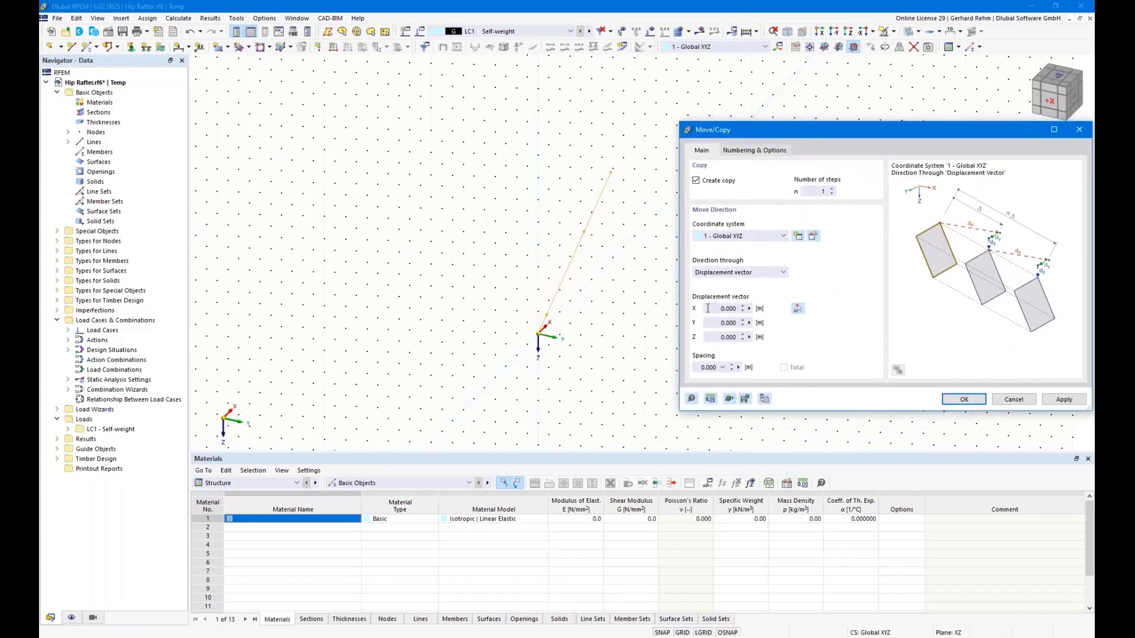
pyautogui.click(721, 323)
pyautogui.write('10')
# Enable step links that link the copied nodes with lines, and create the copy.
pyautogui.click(745, 151)
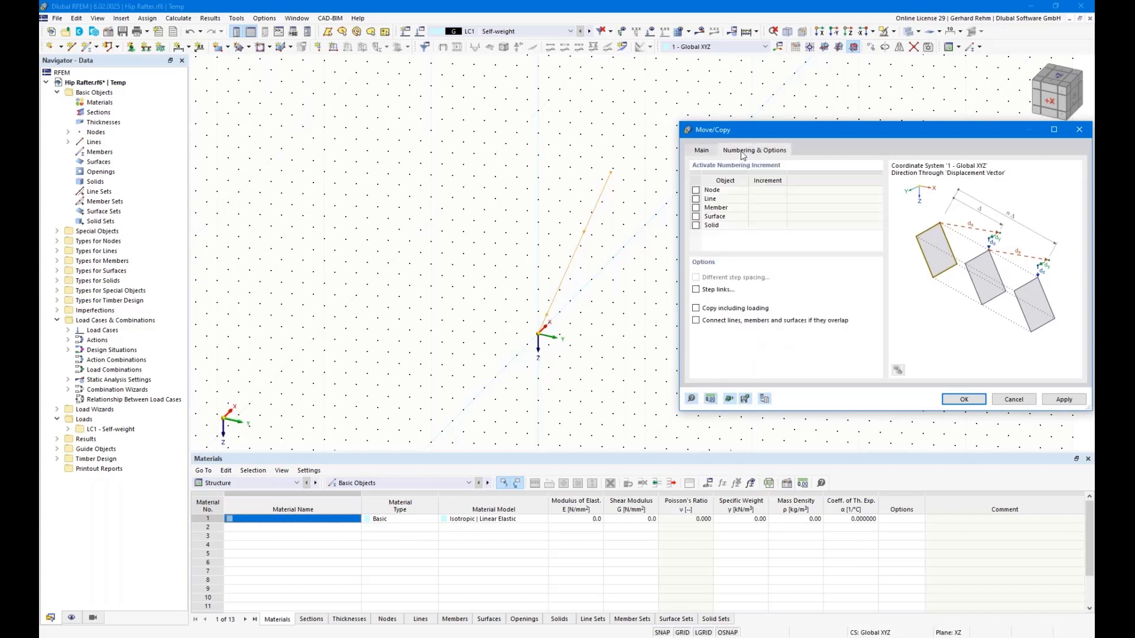
pyautogui.click(696, 290)
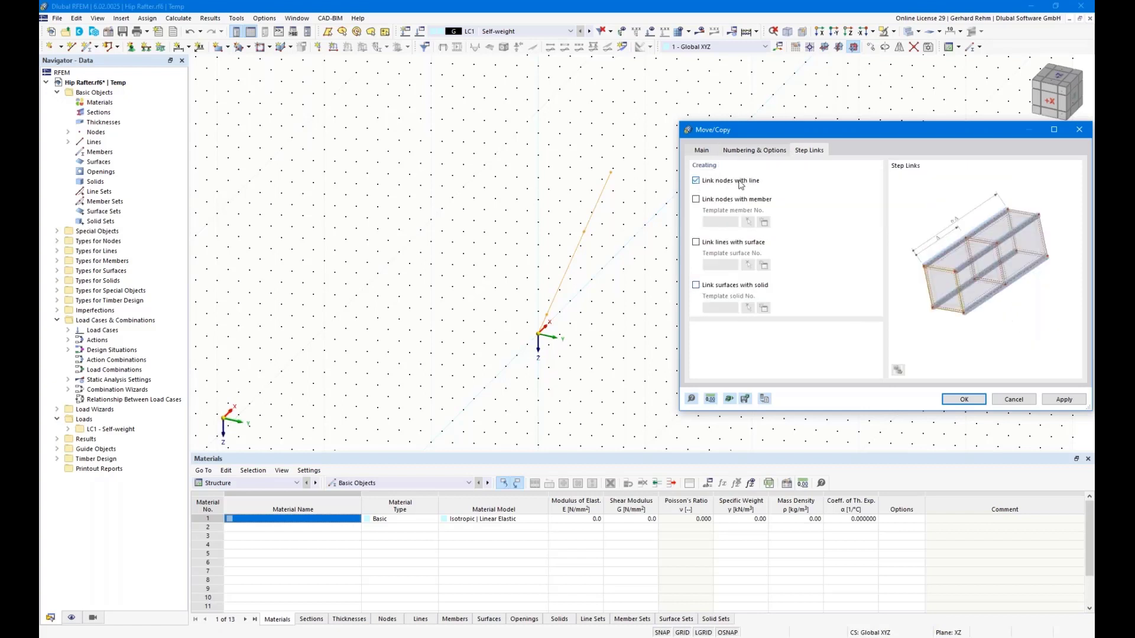
pyautogui.click(945, 400)
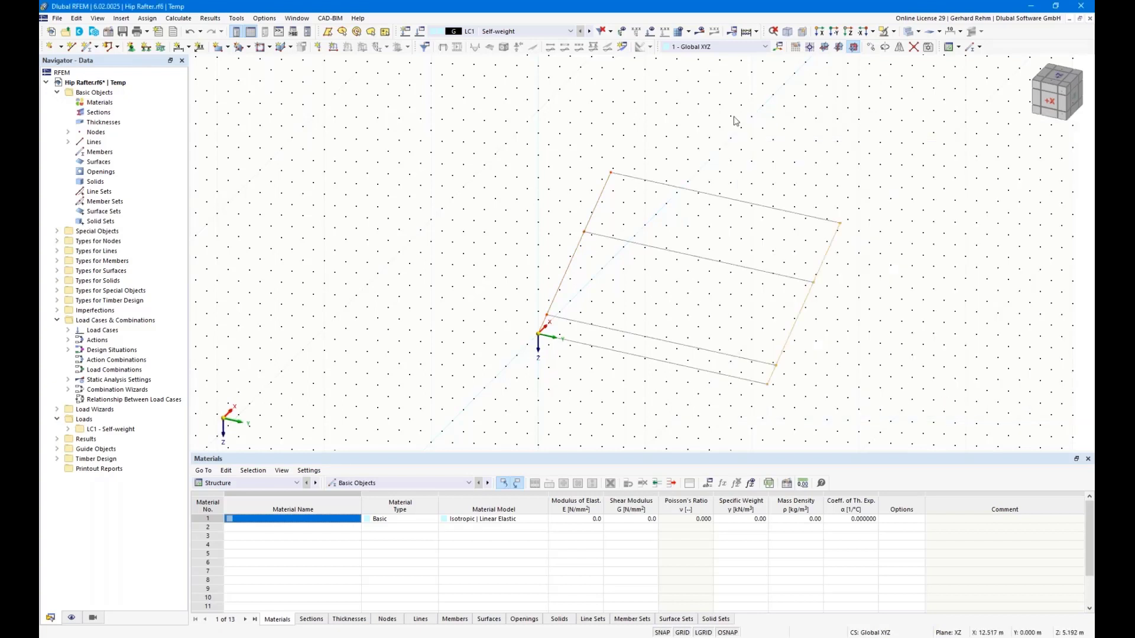
# Create a copy of the original rafter line rotated by -90° about the Z-parallel axis through its upper end node.
pyautogui.moveTo(440, 92); pyautogui.dragTo(647, 408)
pyautogui.click(896, 53)
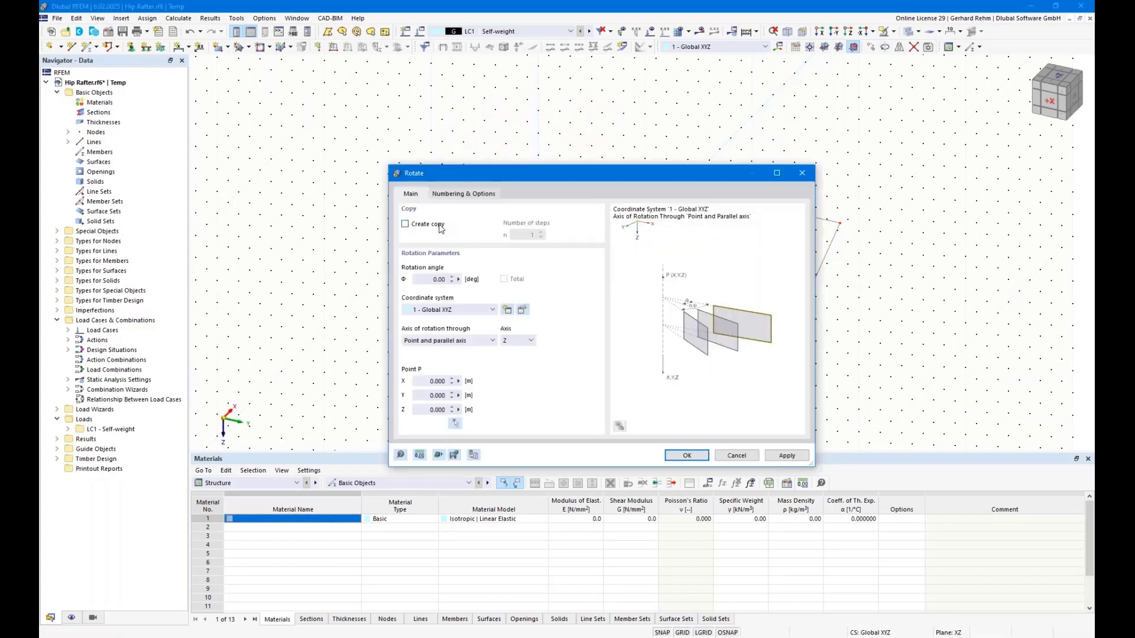
pyautogui.click(440, 227)
pyautogui.click(423, 279)
pyautogui.write('-90')
pyautogui.click(454, 424)
pyautogui.click(610, 172)
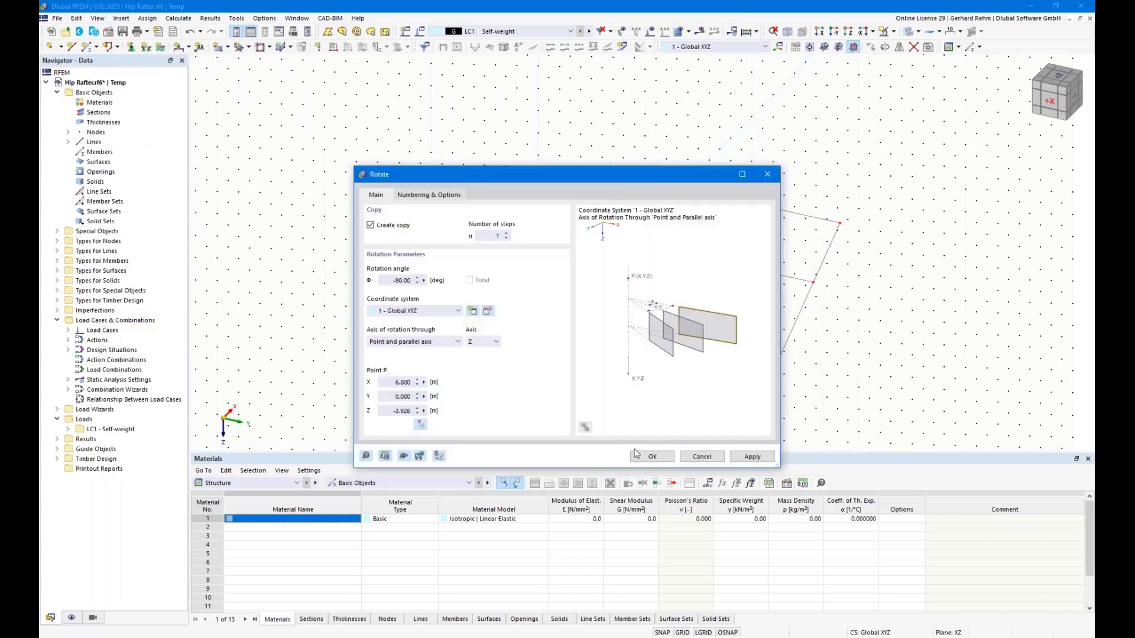
pyautogui.click(651, 456)
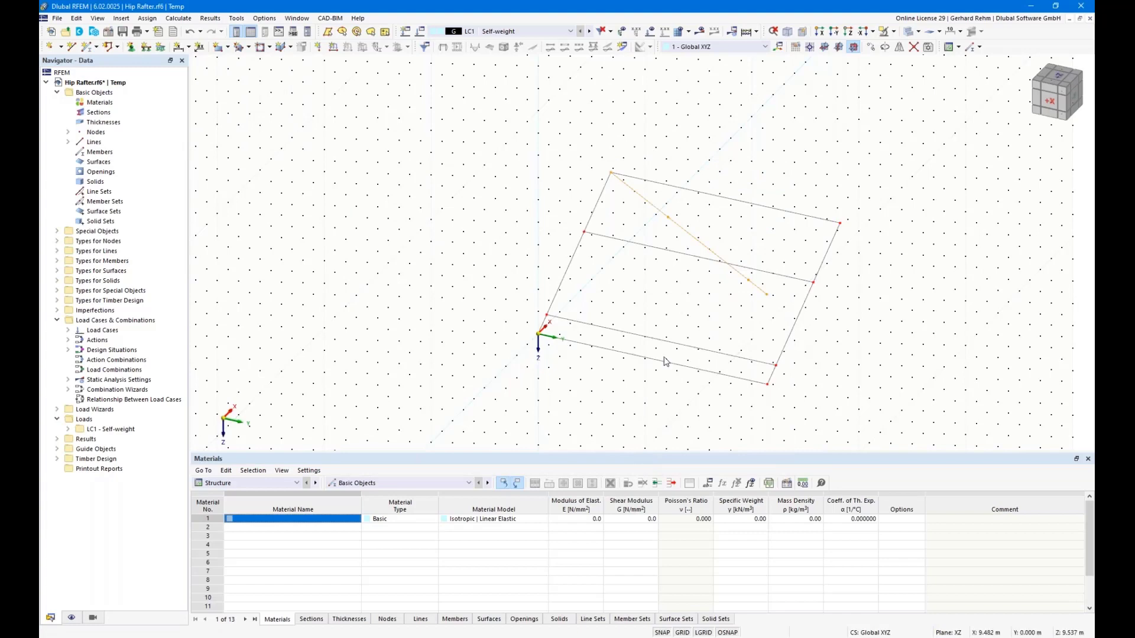
# Copy the rotated rafter line by -10 m in X and 0 m in Y, keeping the linking lines between nodes.
pyautogui.click(871, 47)
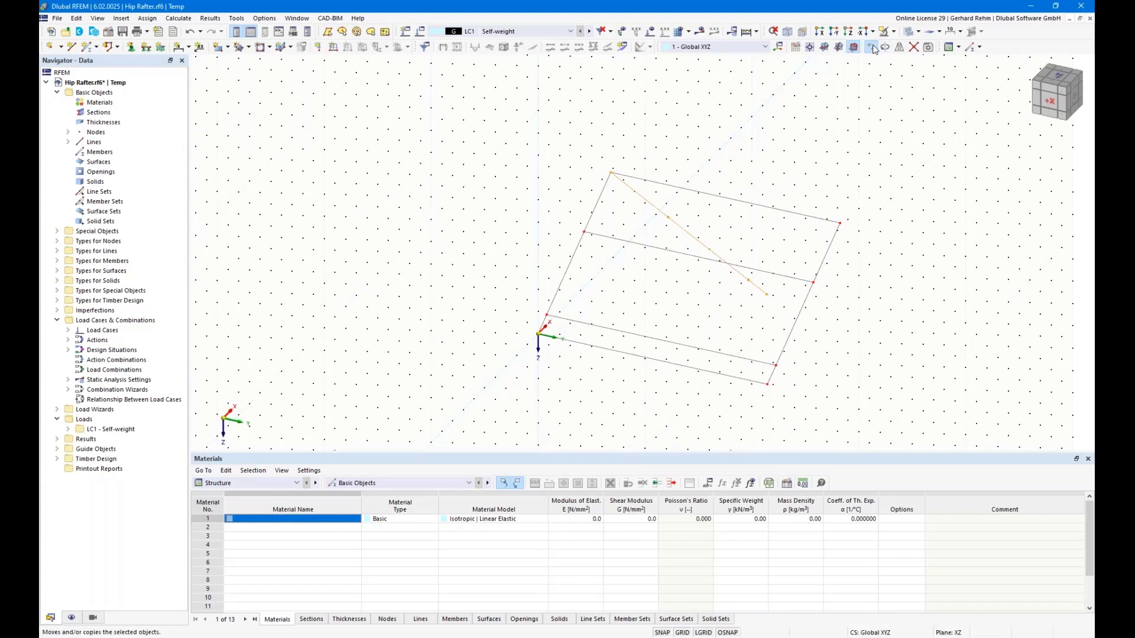
pyautogui.moveTo(534, 185); pyautogui.dragTo(322, 114)
pyautogui.doubleClick(206, 282)
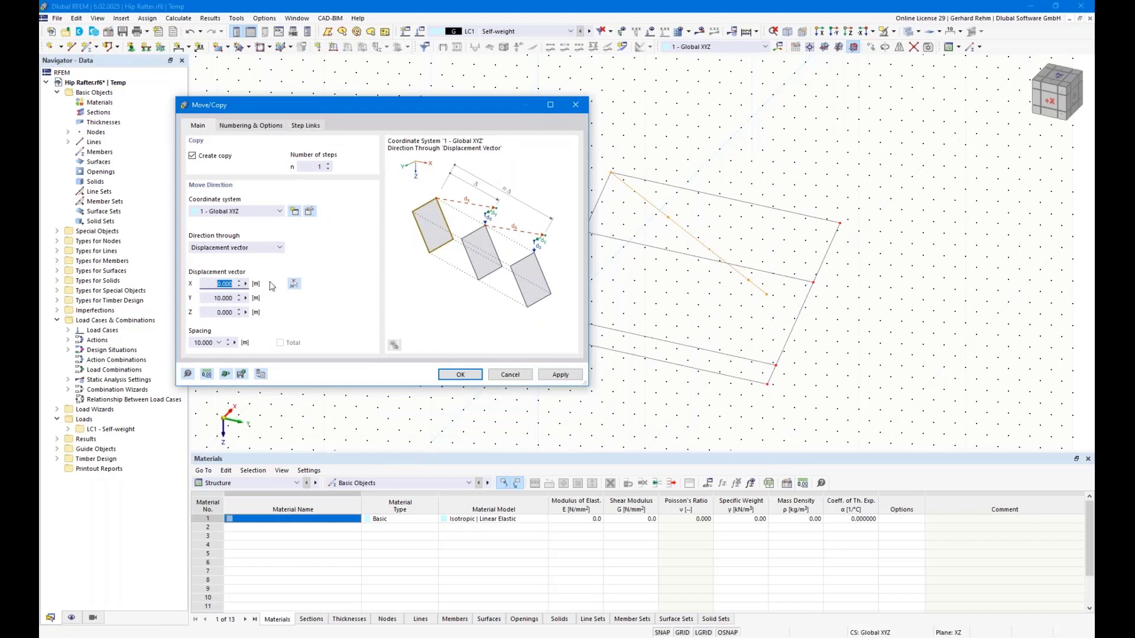
pyautogui.write('-10')
pyautogui.doubleClick(208, 301)
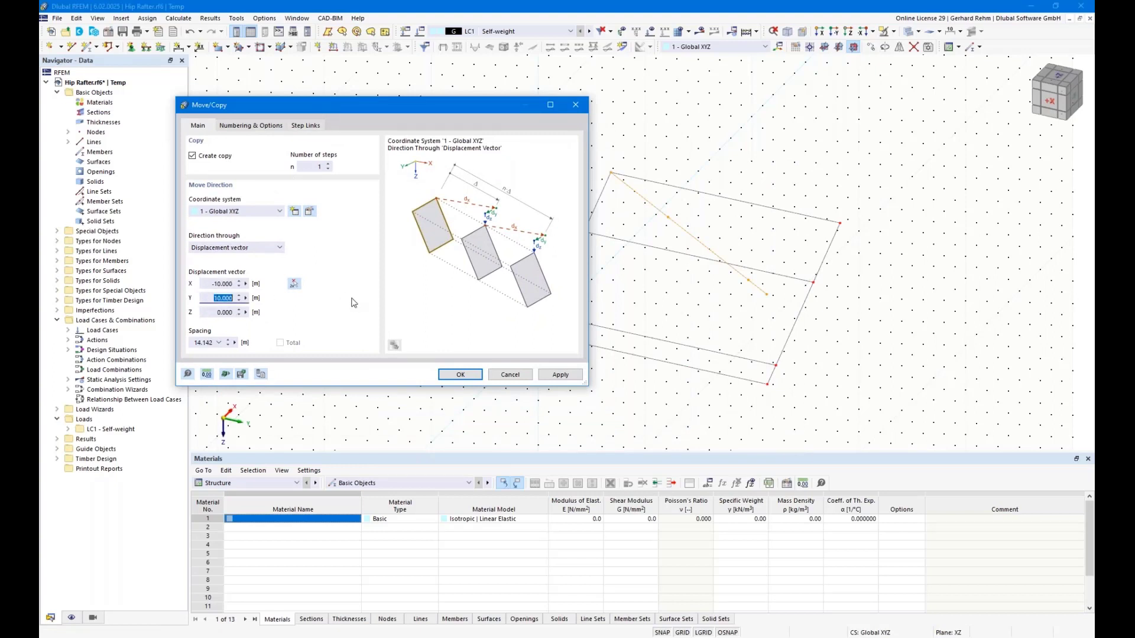
pyautogui.write('0')
pyautogui.click(471, 374)
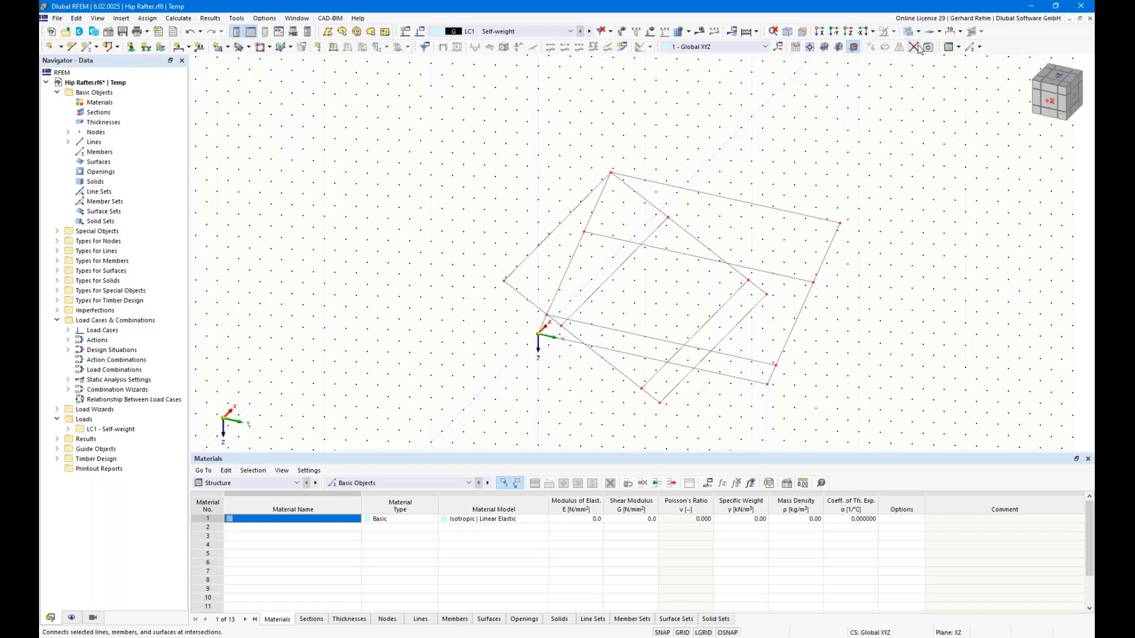
# Connect all lines at their intersections and delete the overhanging line pieces beyond the hip on both roof sides.
pyautogui.moveTo(908, 434); pyautogui.dragTo(482, 103)
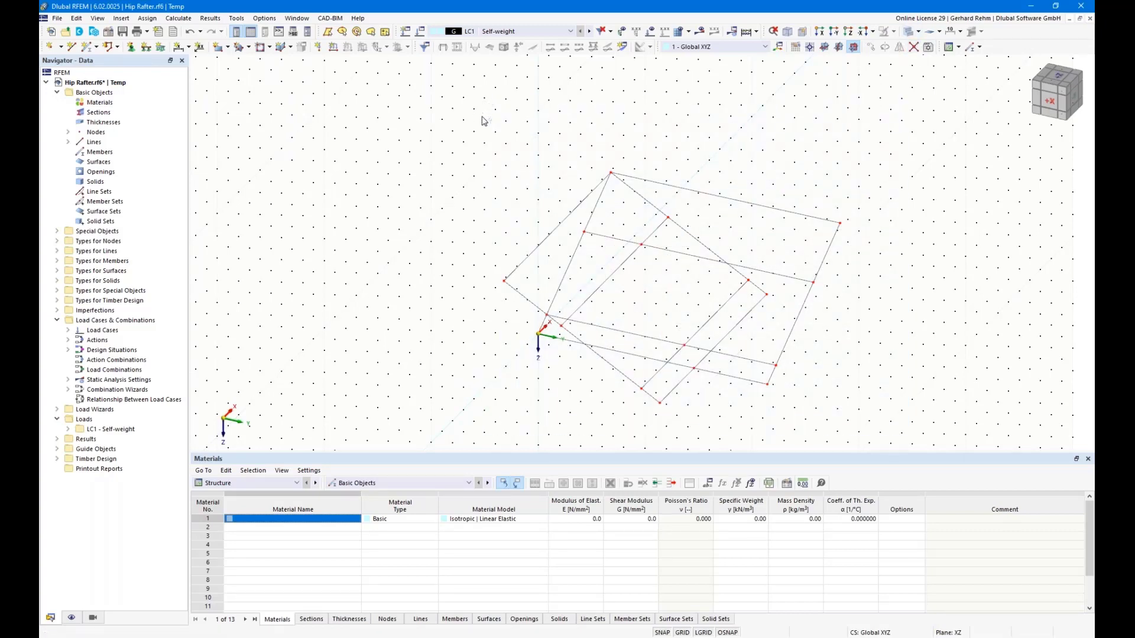
pyautogui.keyDown('ctrl'); pyautogui.moveTo(434, 292); pyautogui.dragTo(479, 375, button='middle'); pyautogui.keyUp('ctrl')
pyautogui.moveTo(532, 389); pyautogui.dragTo(440, 207)
pyautogui.press('Delete')
pyautogui.keyDown('ctrl'); pyautogui.moveTo(484, 292); pyautogui.dragTo(745, 232, button='middle'); pyautogui.keyUp('ctrl')
pyautogui.moveTo(825, 386); pyautogui.dragTo(742, 172)
pyautogui.press('Delete')
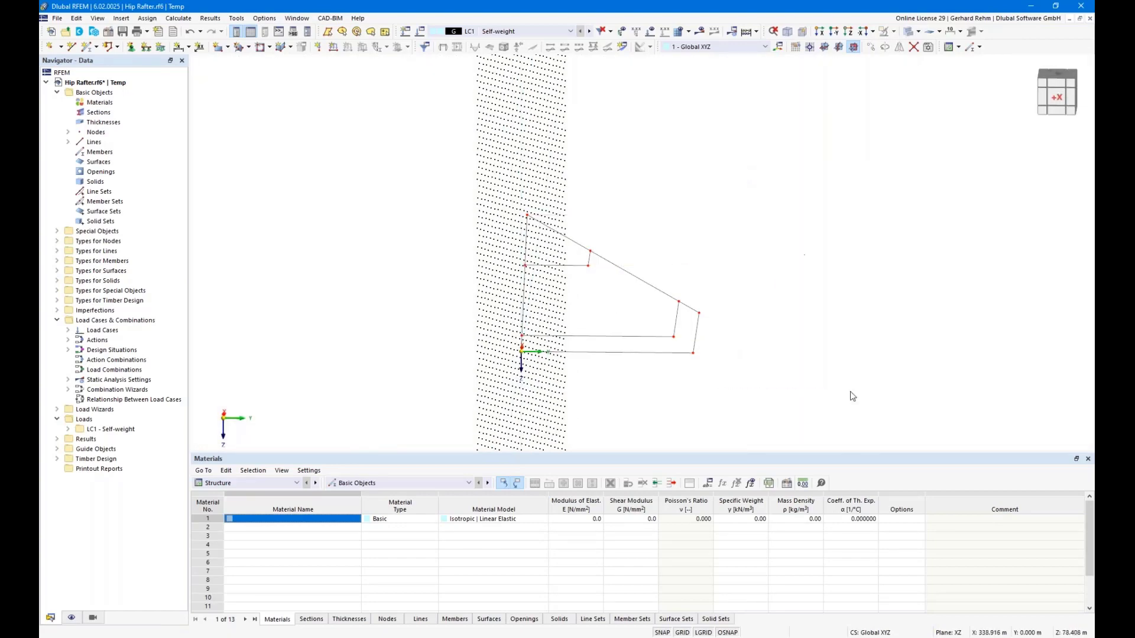
# Turn off the grid and draw a single line for the hip from the outer eaves corner to the roof apex.
pyautogui.click(682, 633)
pyautogui.keyDown('ctrl'); pyautogui.moveTo(780, 378); pyautogui.dragTo(621, 378, button='middle'); pyautogui.keyUp('ctrl')
pyautogui.click(72, 46)
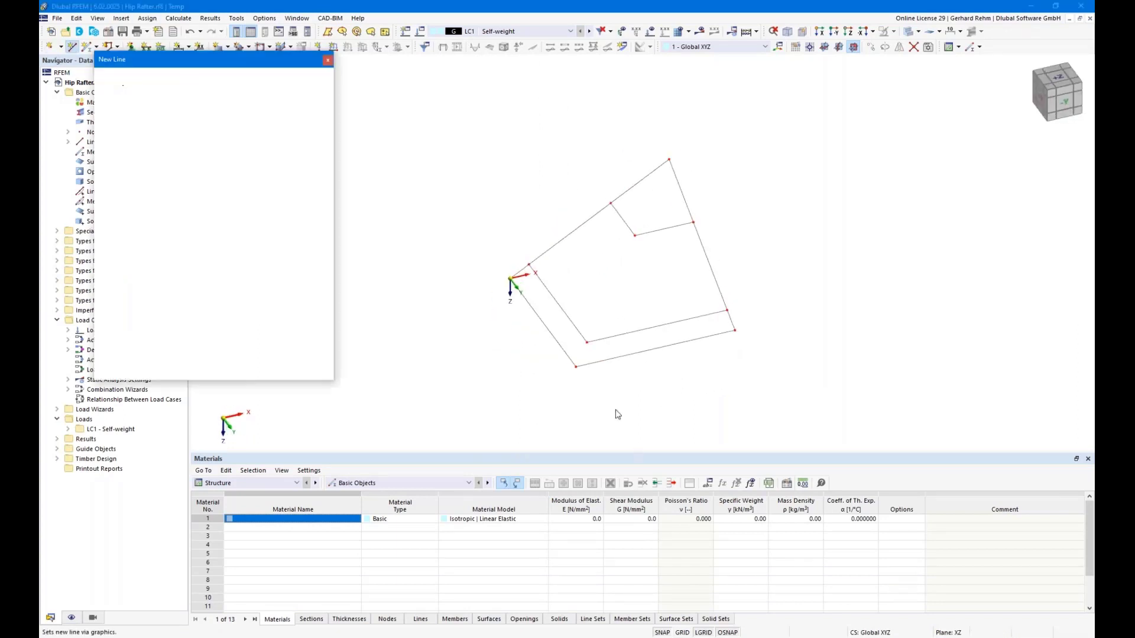
pyautogui.click(575, 367)
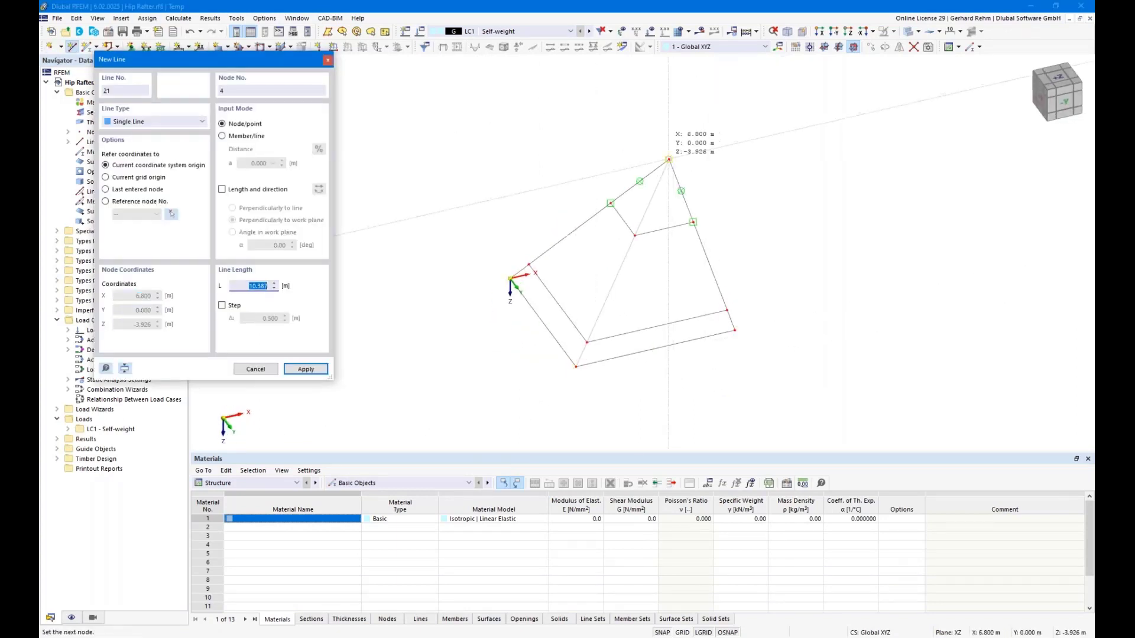
pyautogui.click(669, 160)
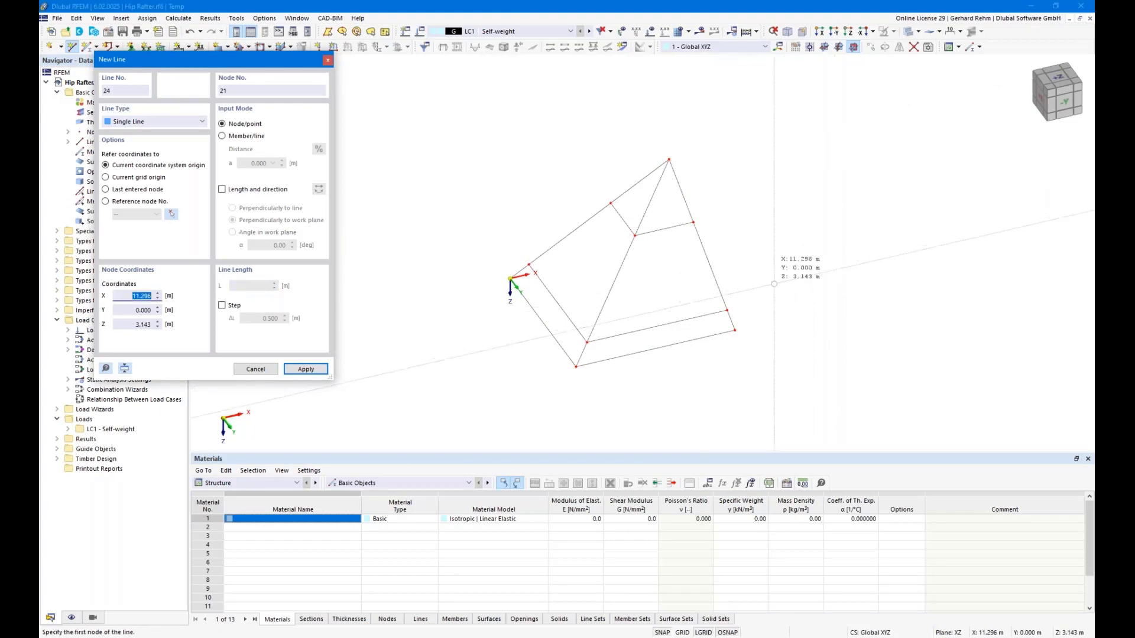
pyautogui.press('Escape')
# Mirror all roof lines as a copy about the plane parallel to YZ through the apex node.
pyautogui.moveTo(766, 384); pyautogui.dragTo(466, 120)
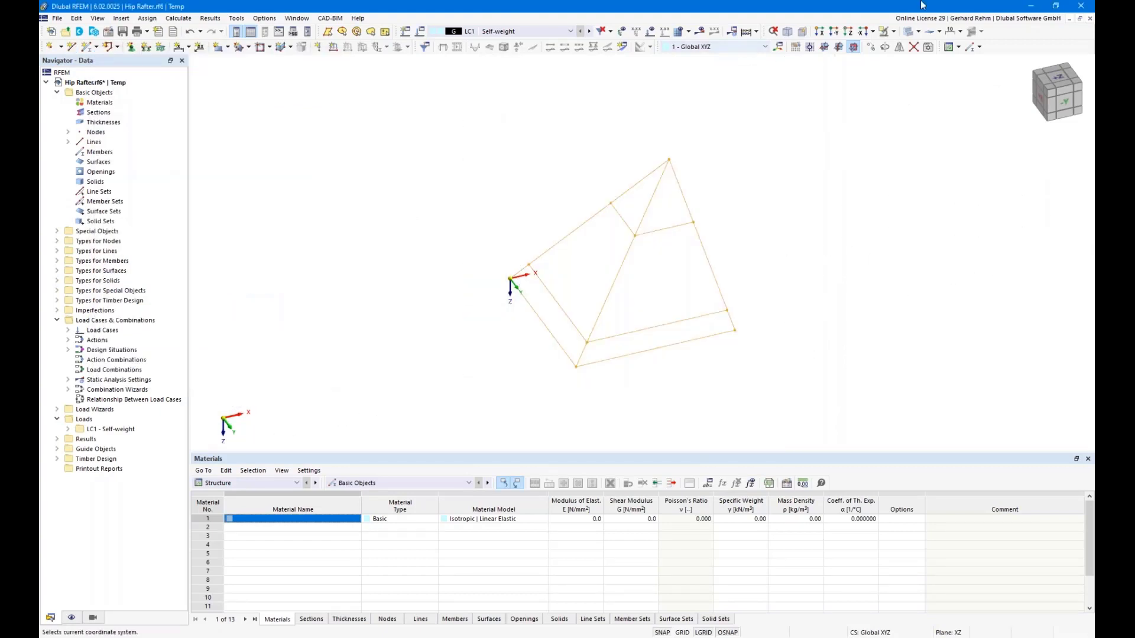
pyautogui.click(899, 46)
pyautogui.click(402, 226)
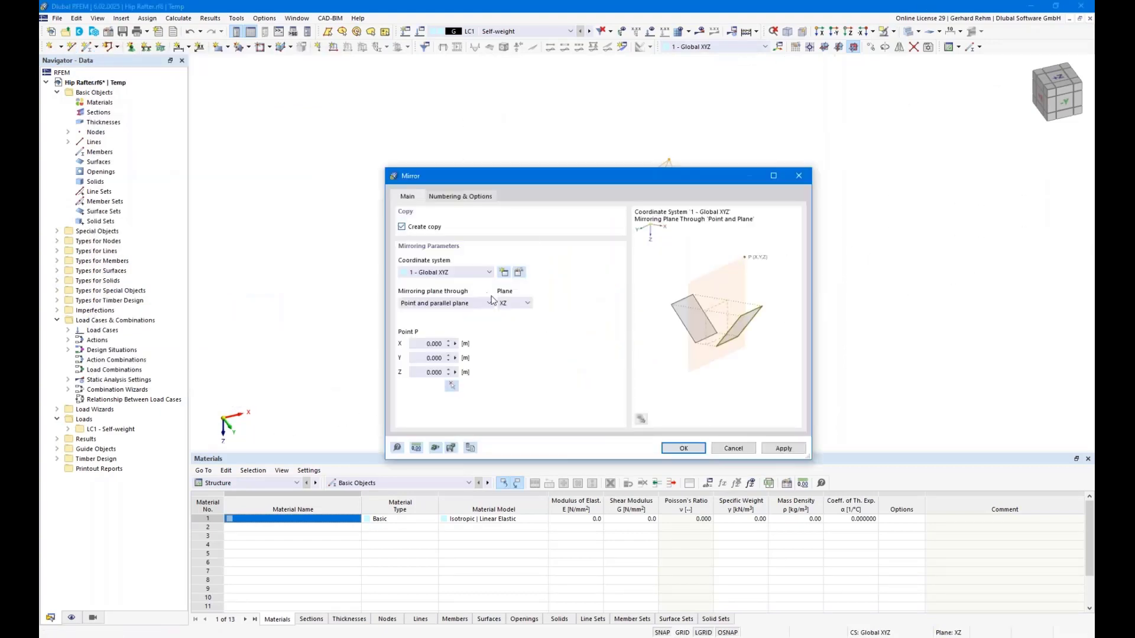
pyautogui.click(514, 303)
pyautogui.click(506, 322)
pyautogui.click(451, 385)
pyautogui.click(669, 160)
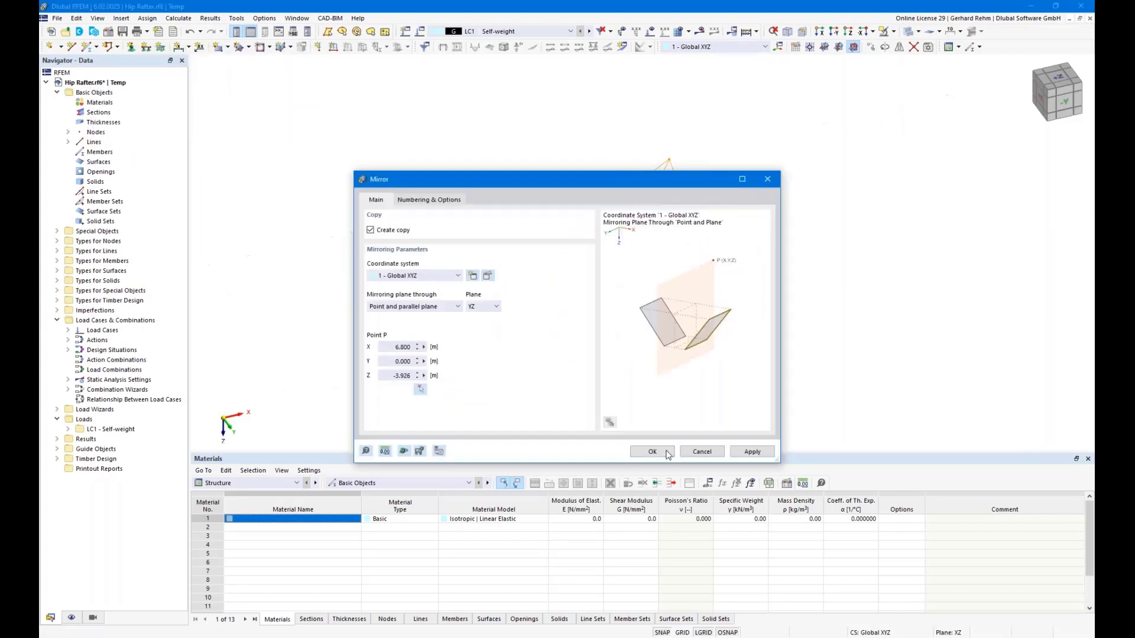
pyautogui.moveTo(640, 182); pyautogui.dragTo(387, 58)
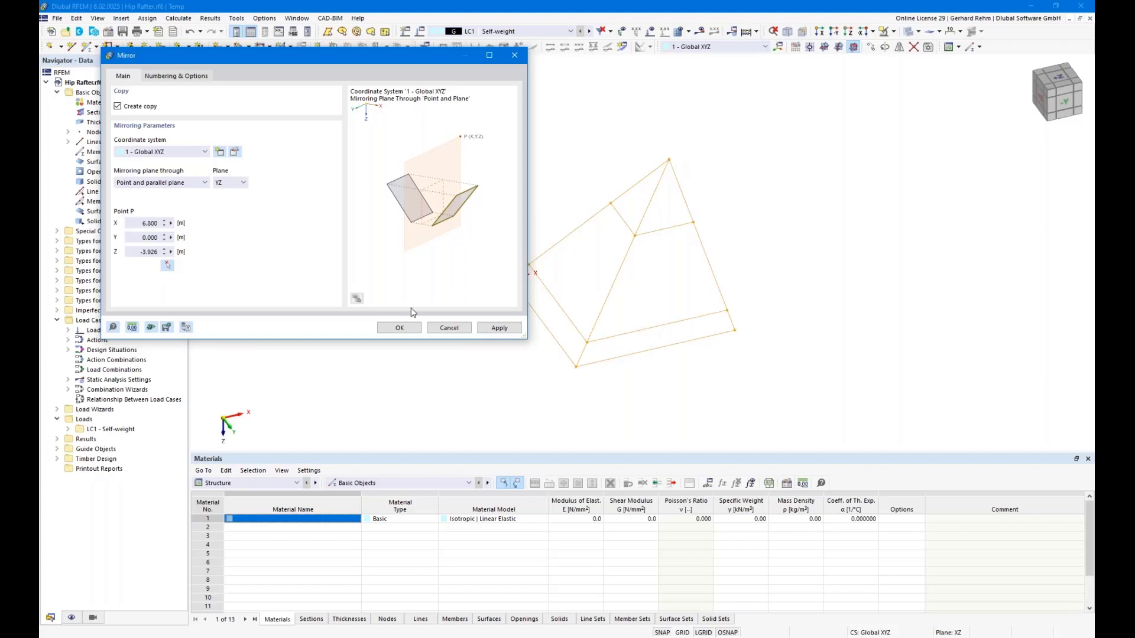
pyautogui.click(403, 329)
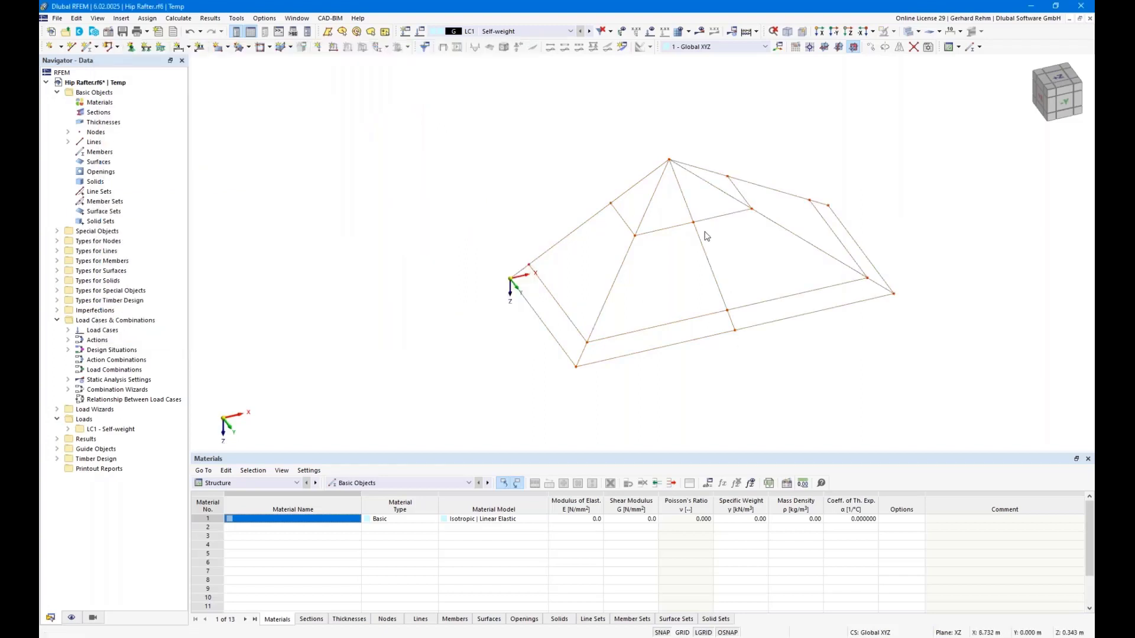
# Delete the line segments of the middle rafter running from the apex down to the front eaves.
pyautogui.click(723, 297)
pyautogui.press('Delete')
pyautogui.click(732, 325)
pyautogui.press('Delete')
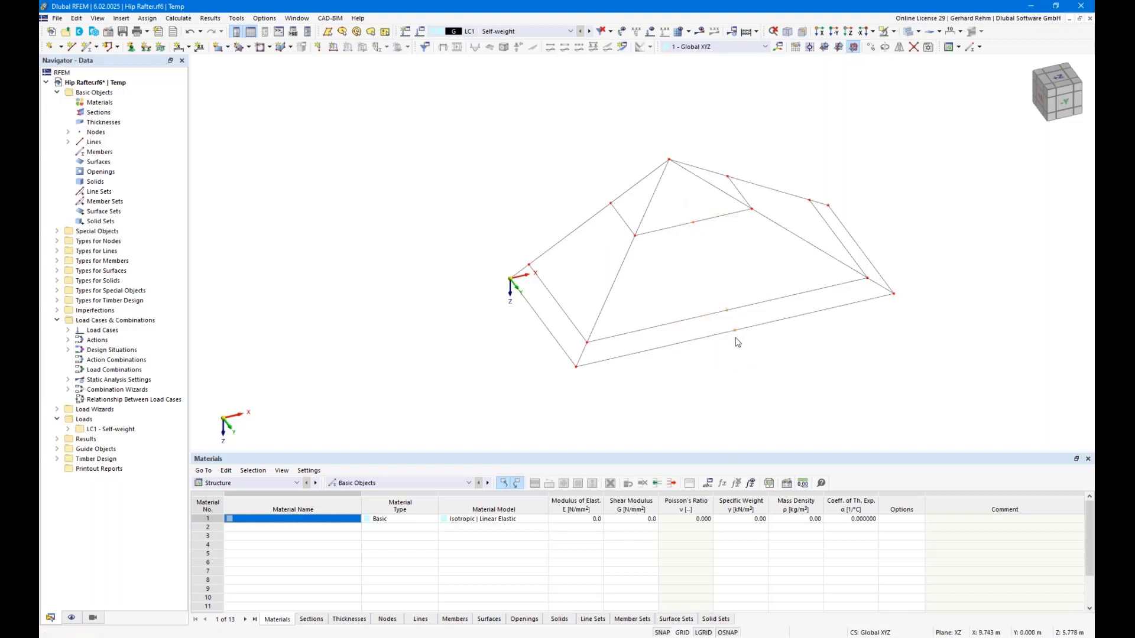
# Remove the deleted middle rafter's leftover nodes, merging the lines joined at them.
pyautogui.rightClick(735, 331)
pyautogui.moveTo(879, 383)
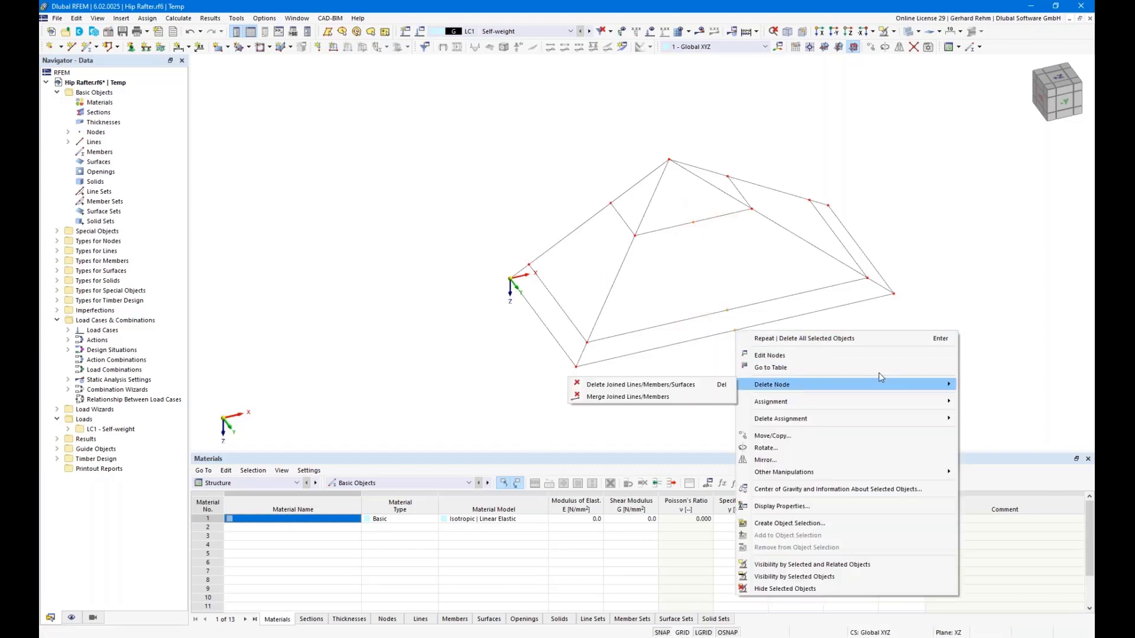
pyautogui.click(657, 396)
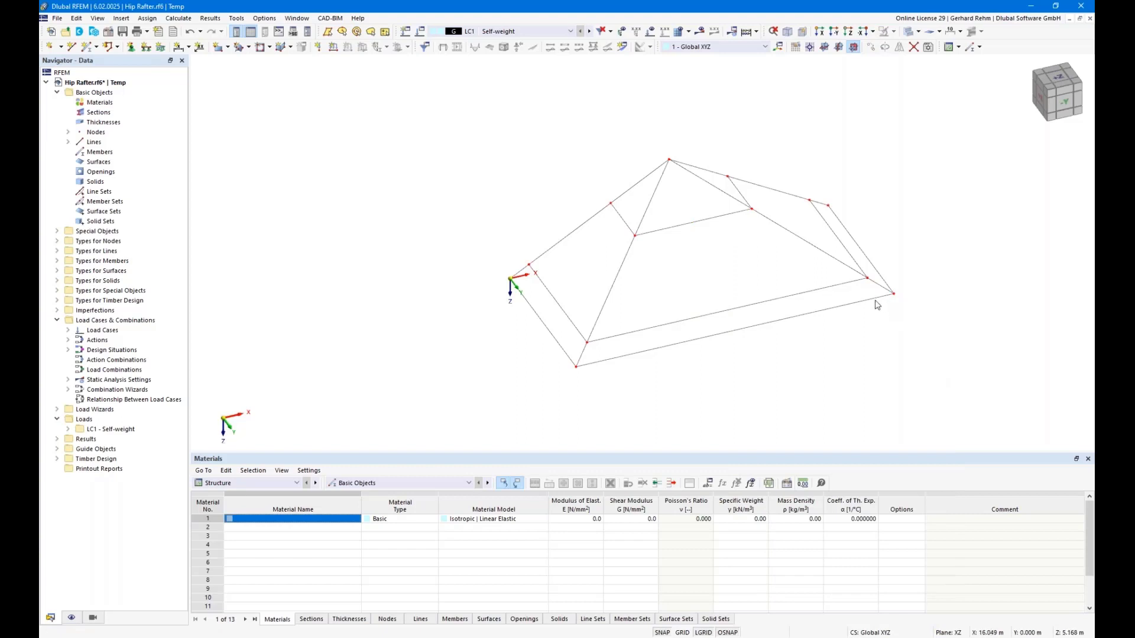
# Edit the three line segments of the hip nearest the origin, adding a new member with a massive rectangular section from the library.
pyautogui.scroll(-1, 867, 300)
pyautogui.keyDown('ctrl'); pyautogui.moveTo(796, 361); pyautogui.dragTo(644, 372, button='middle'); pyautogui.keyUp('ctrl')
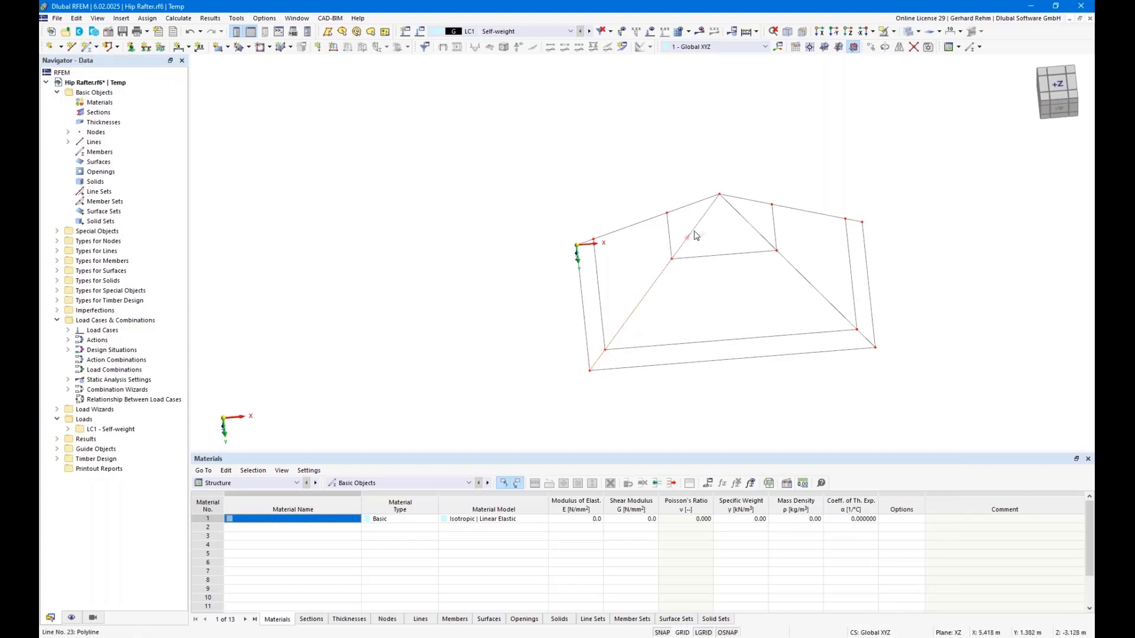
pyautogui.doubleClick(598, 230)
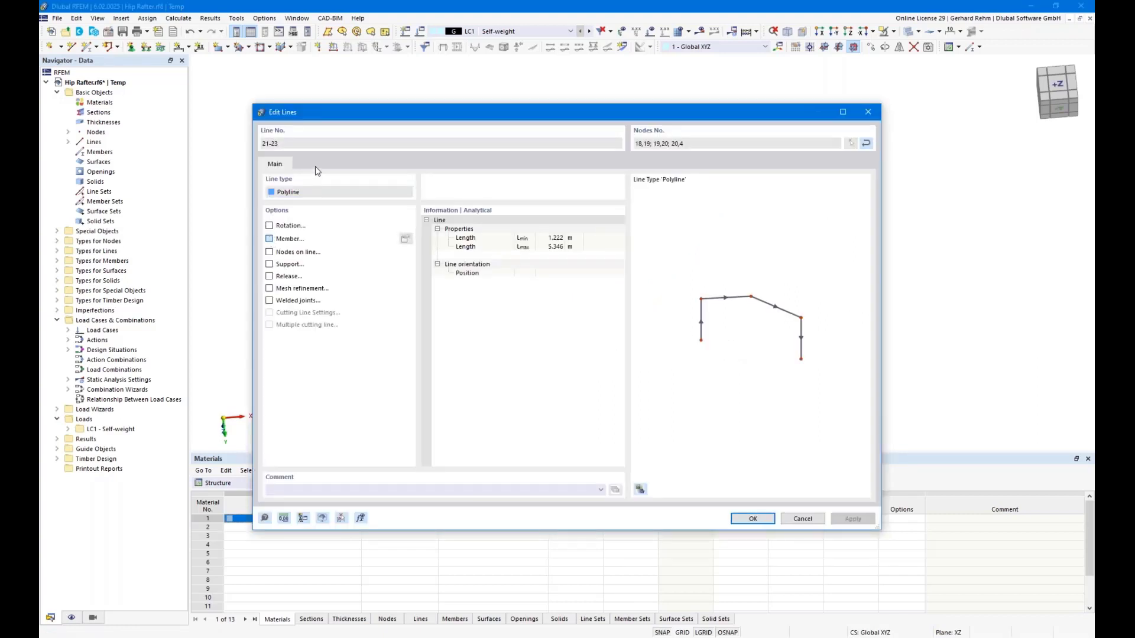
pyautogui.click(294, 145)
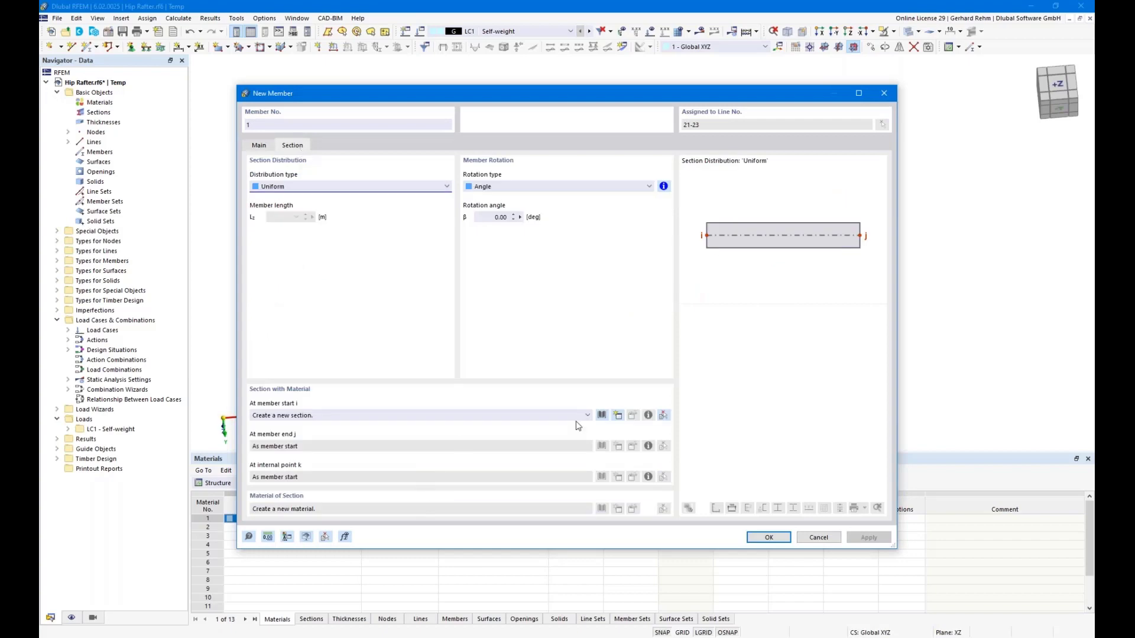
pyautogui.click(602, 417)
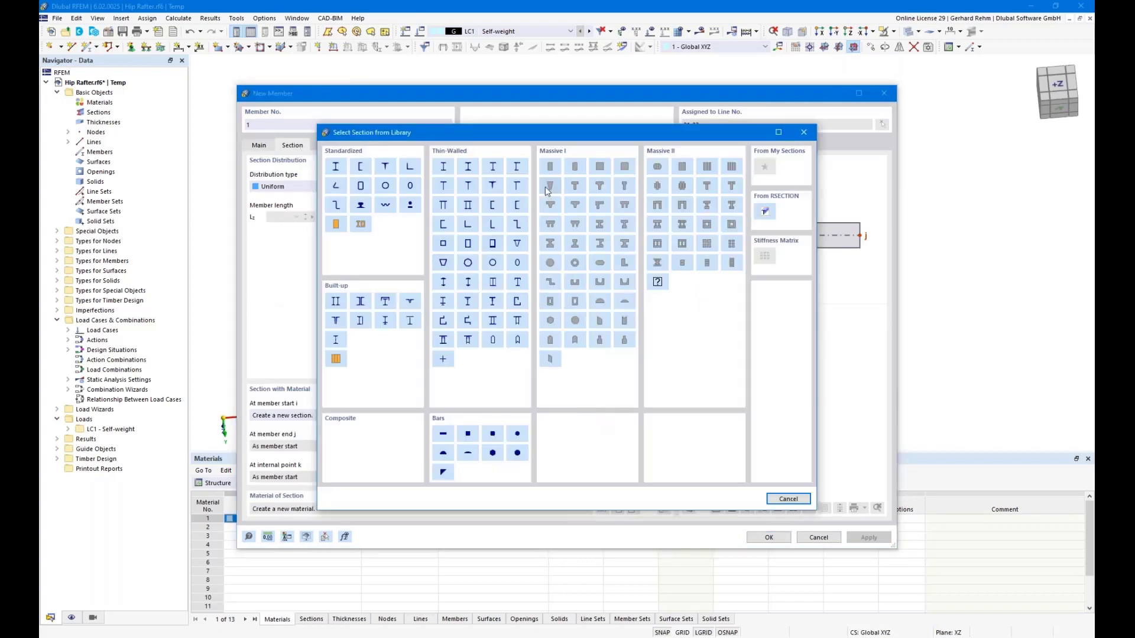
pyautogui.press('Escape')
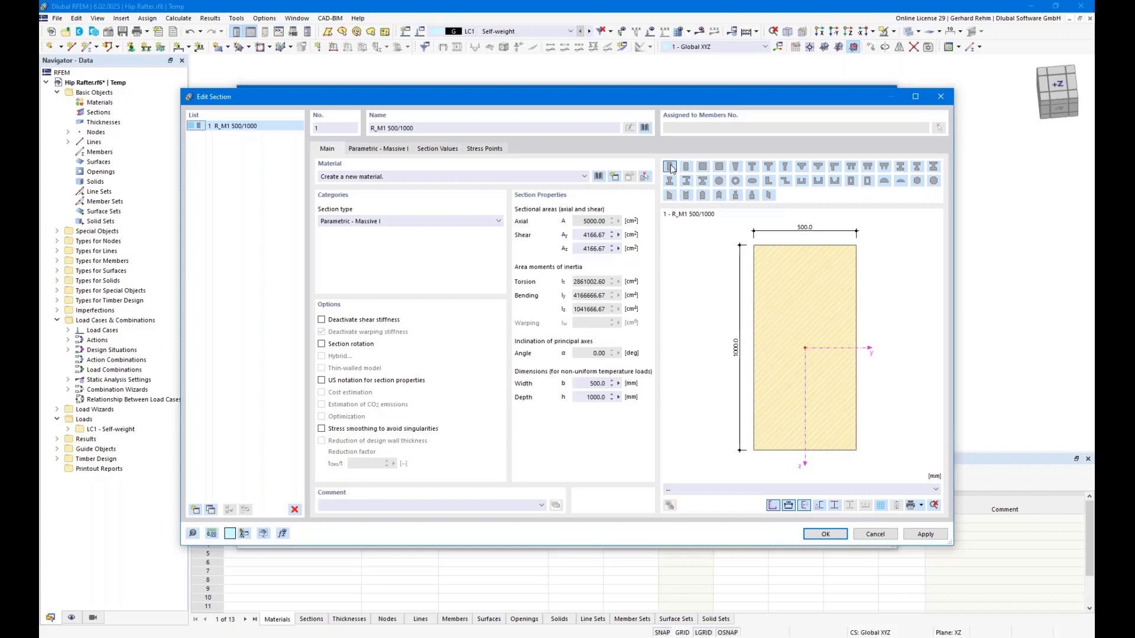
# Set the rectangular section's width b to 100 mm and height h to 240 mm.
pyautogui.click(382, 148)
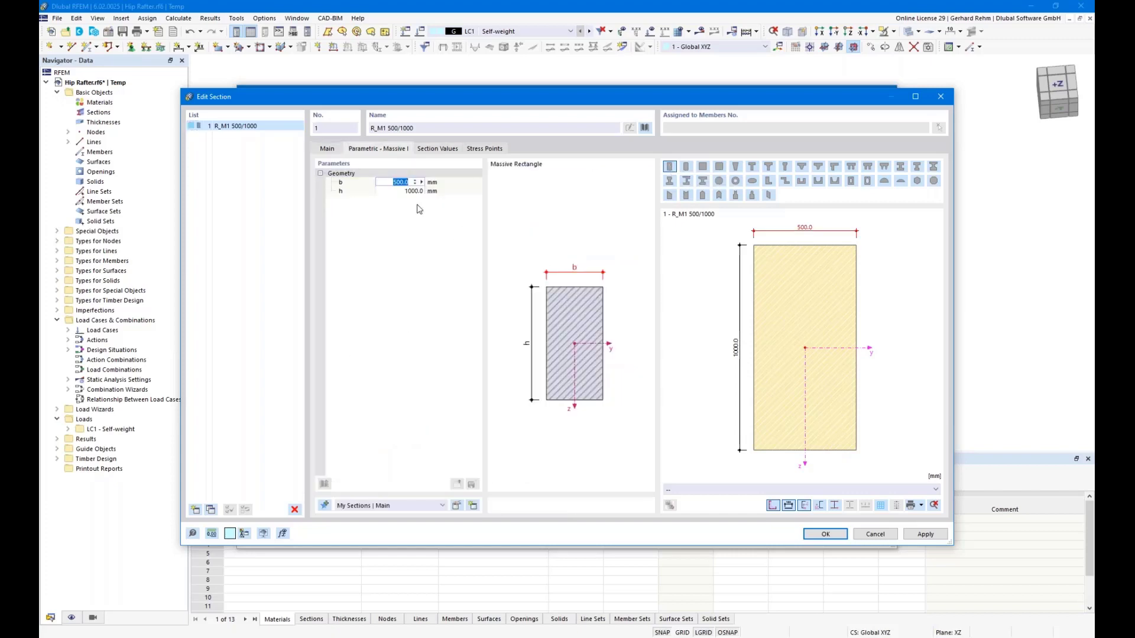
pyautogui.write('100')
pyautogui.click(405, 191)
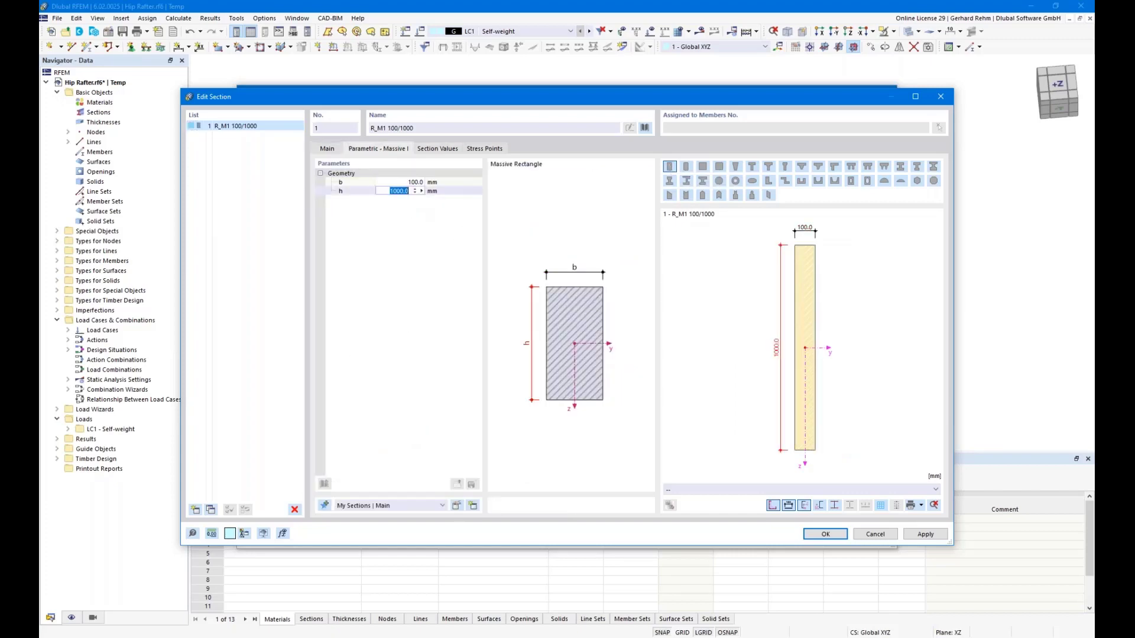
pyautogui.write('240')
pyautogui.press('Return')
pyautogui.click(327, 148)
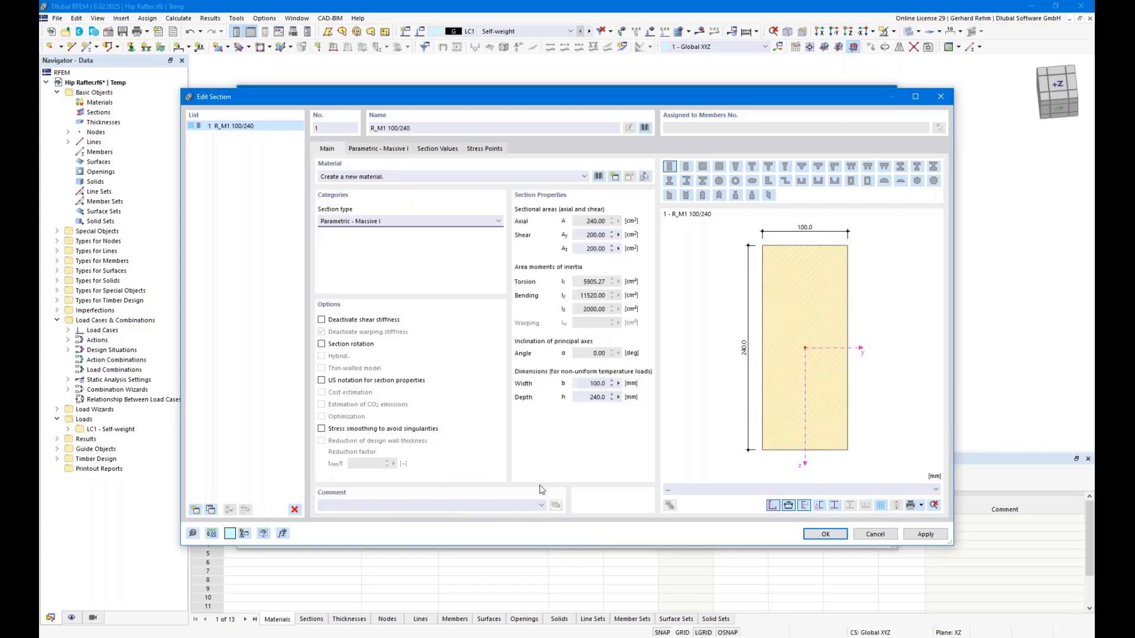
# Assign the glulam material GL24h from the material library to the 100/240 section and finish creating the hip rafter member.
pyautogui.click(598, 176)
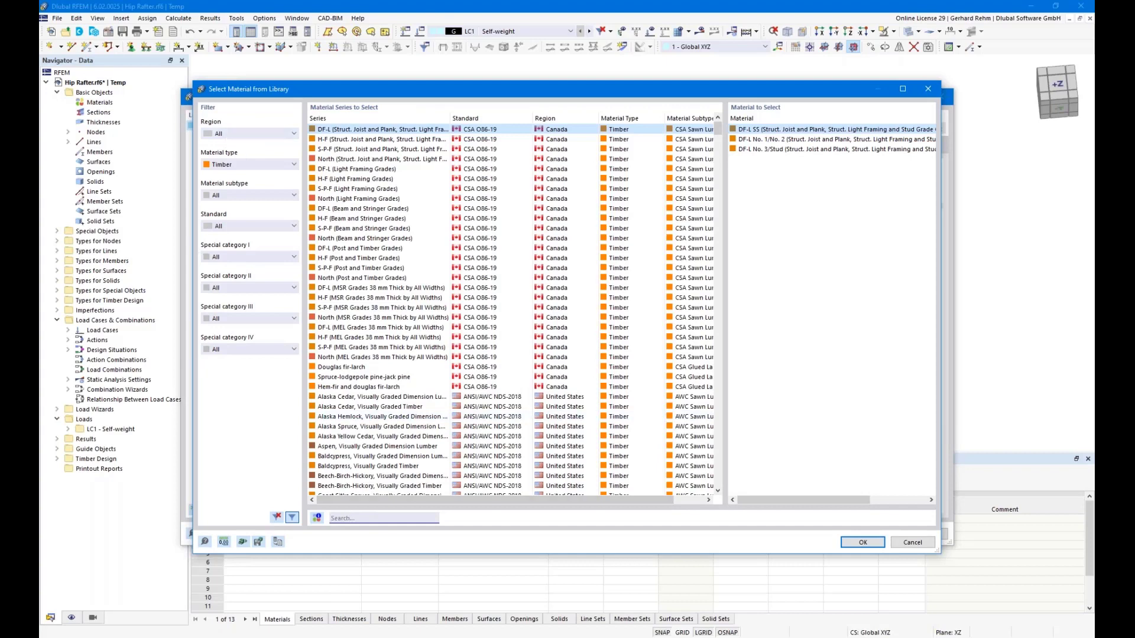
pyautogui.write('gl24h')
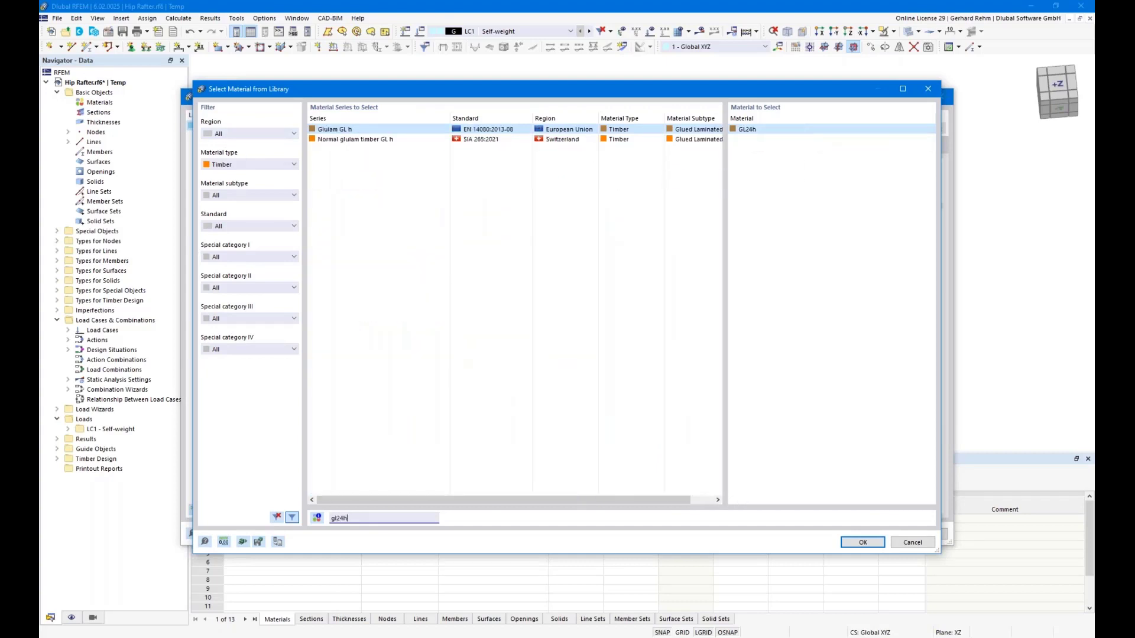
pyautogui.doubleClick(754, 134)
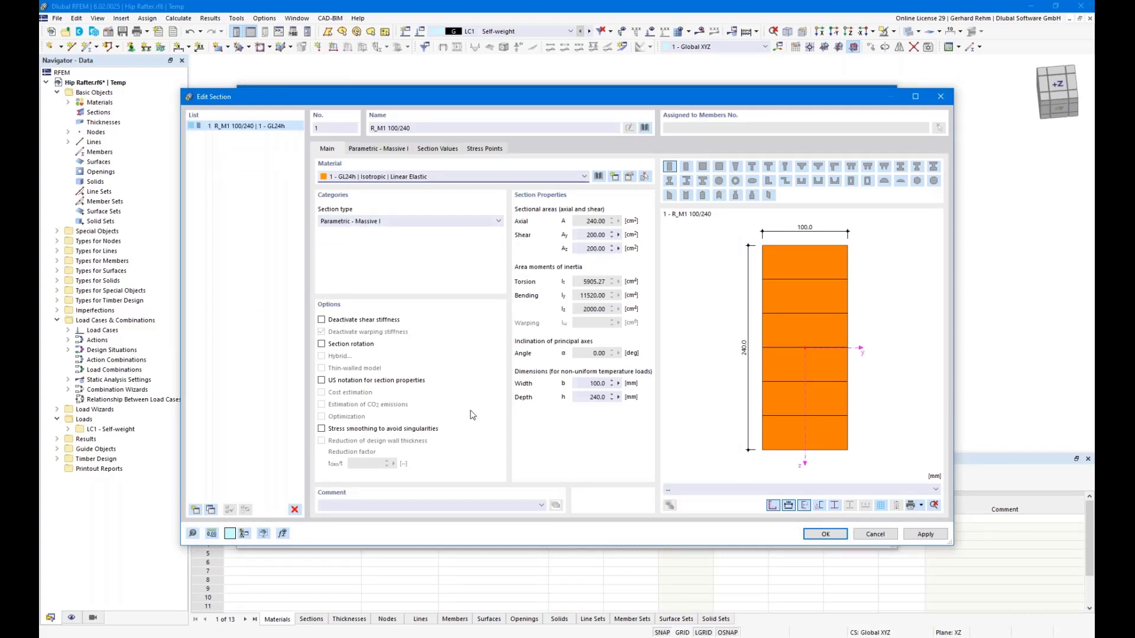
pyautogui.click(823, 534)
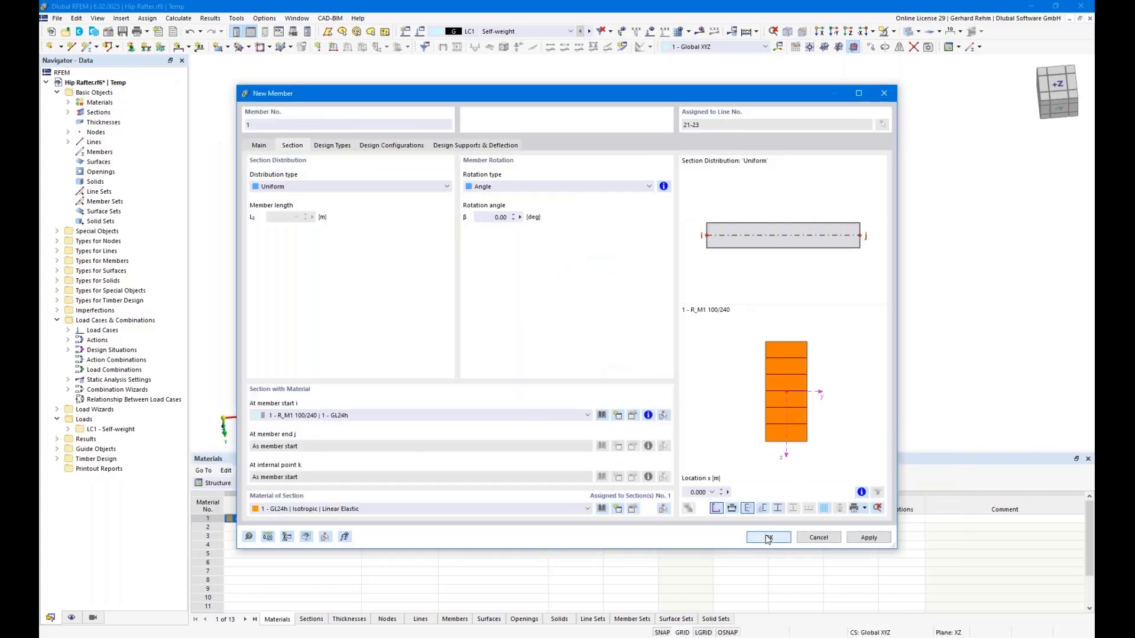
pyautogui.click(768, 538)
pyautogui.click(753, 518)
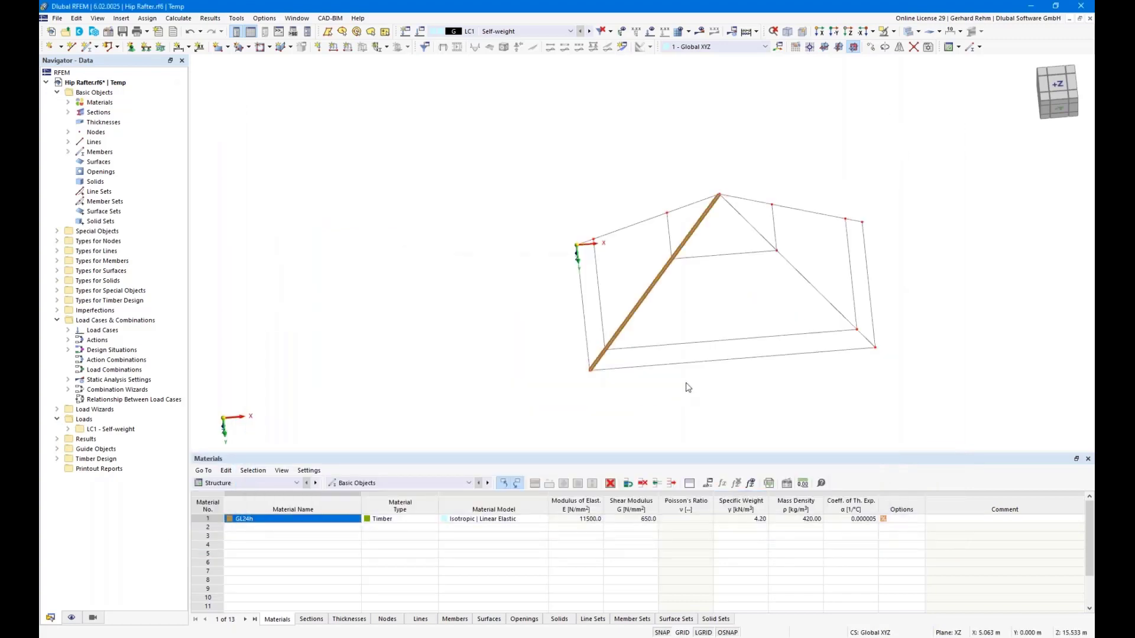
# Create a new nodal support fixed in X, Y and Z with rotation φX restrained and φZ released, enabling a specific direction.
pyautogui.keyDown('ctrl'); pyautogui.moveTo(775, 392); pyautogui.dragTo(690, 336, button='middle'); pyautogui.keyUp('ctrl')
pyautogui.rightClick(690, 335)
pyautogui.click(666, 292)
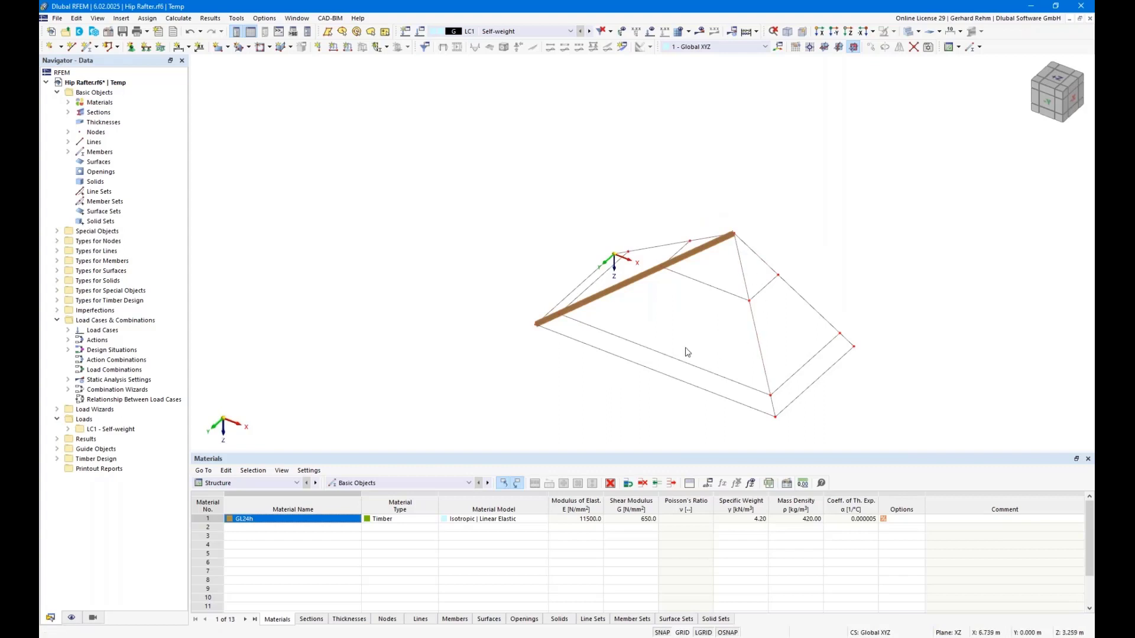
pyautogui.moveTo(684, 345); pyautogui.dragTo(829, 320, button='right')
pyautogui.click(748, 298)
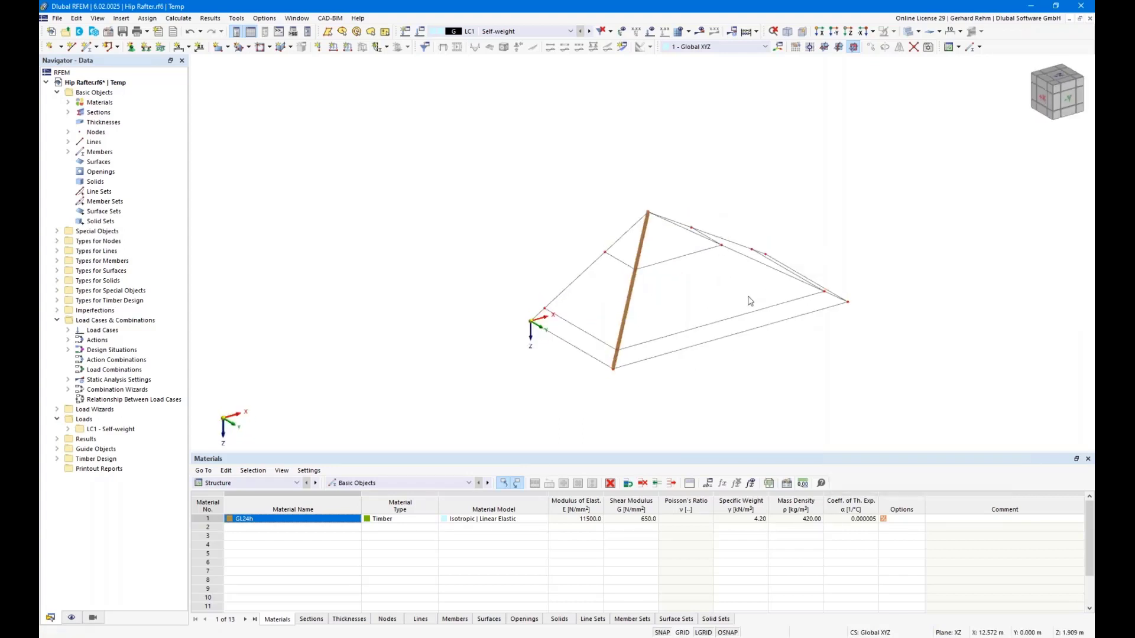
pyautogui.moveTo(936, 255); pyautogui.dragTo(756, 317, button='middle')
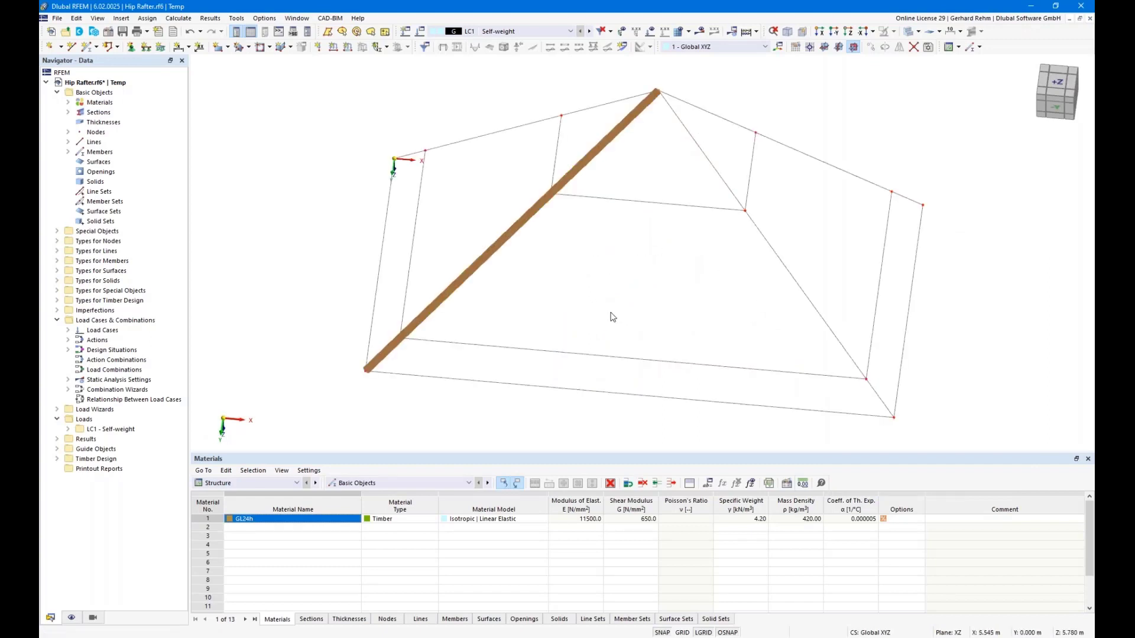
pyautogui.click(131, 49)
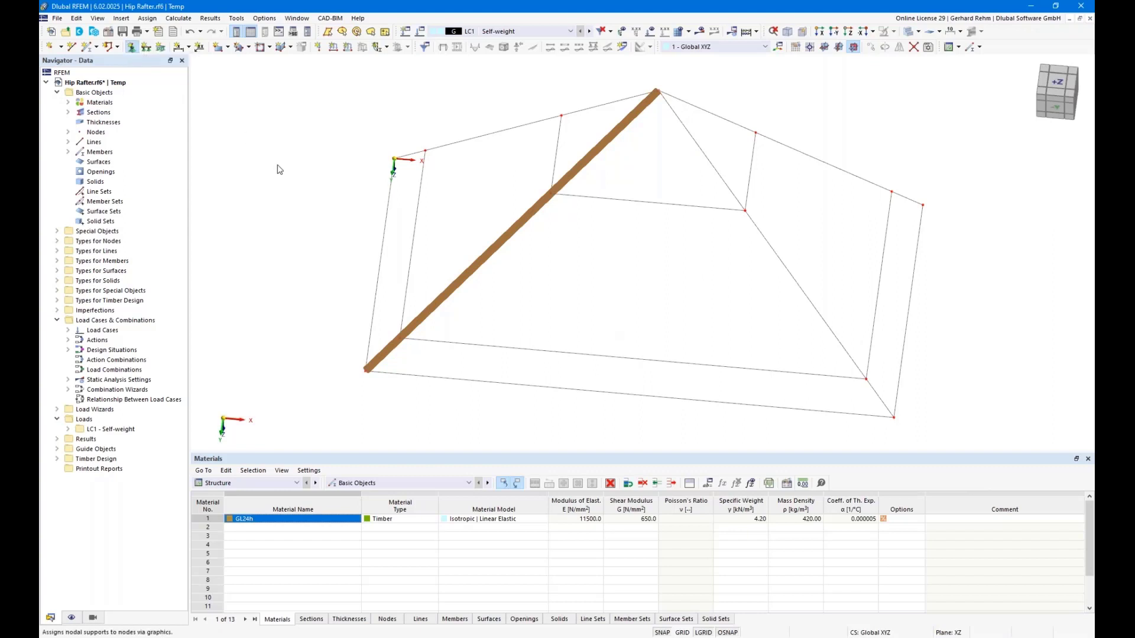
pyautogui.click(508, 286)
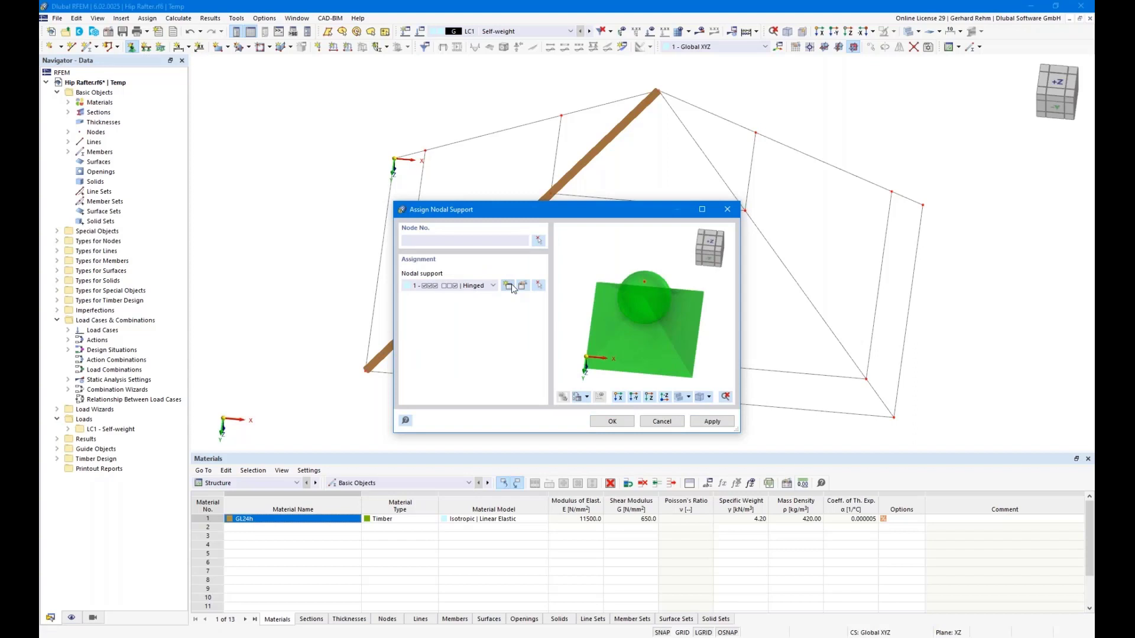
pyautogui.click(376, 281)
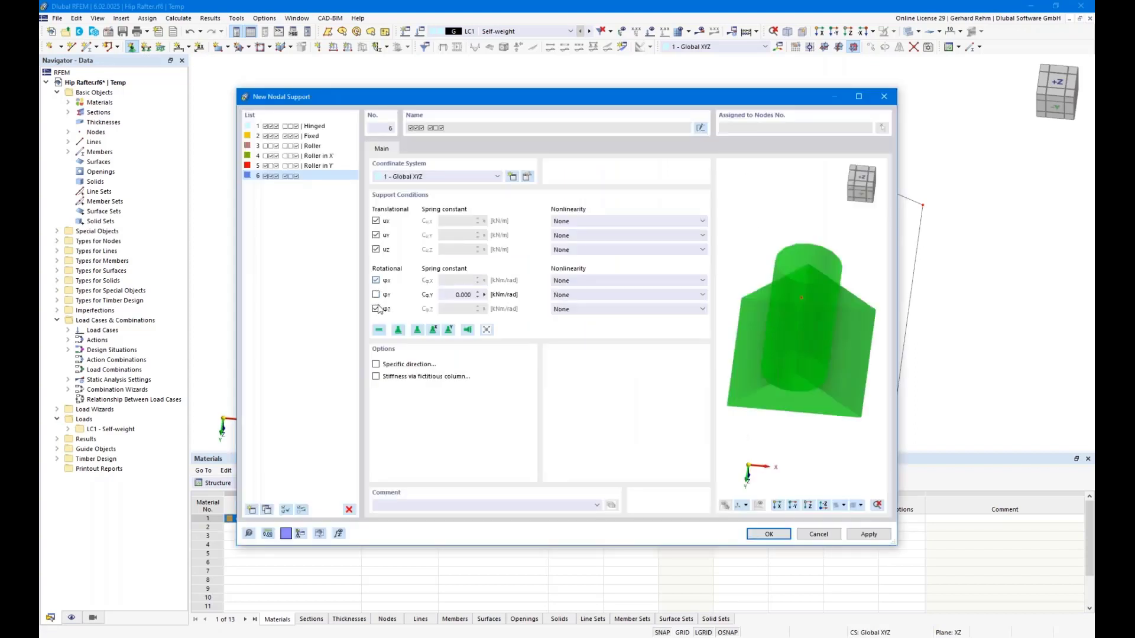
pyautogui.click(376, 309)
pyautogui.click(376, 365)
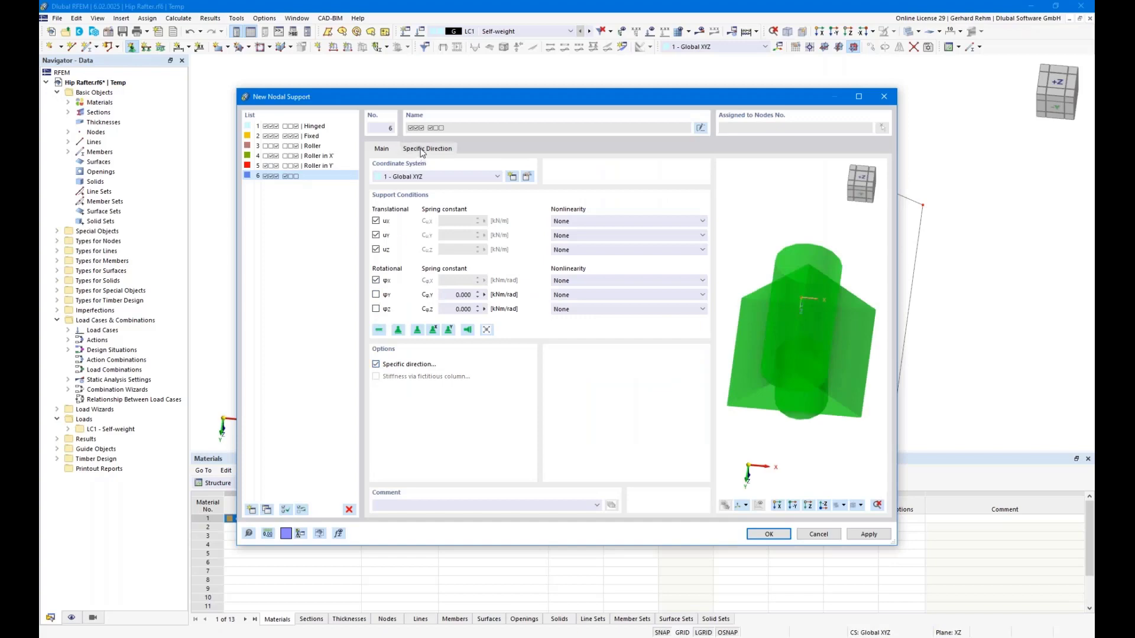
# Rotate the support about its Z' axis and assign it to the hip rafter's node at the wall line just above the eaves.
pyautogui.click(582, 249)
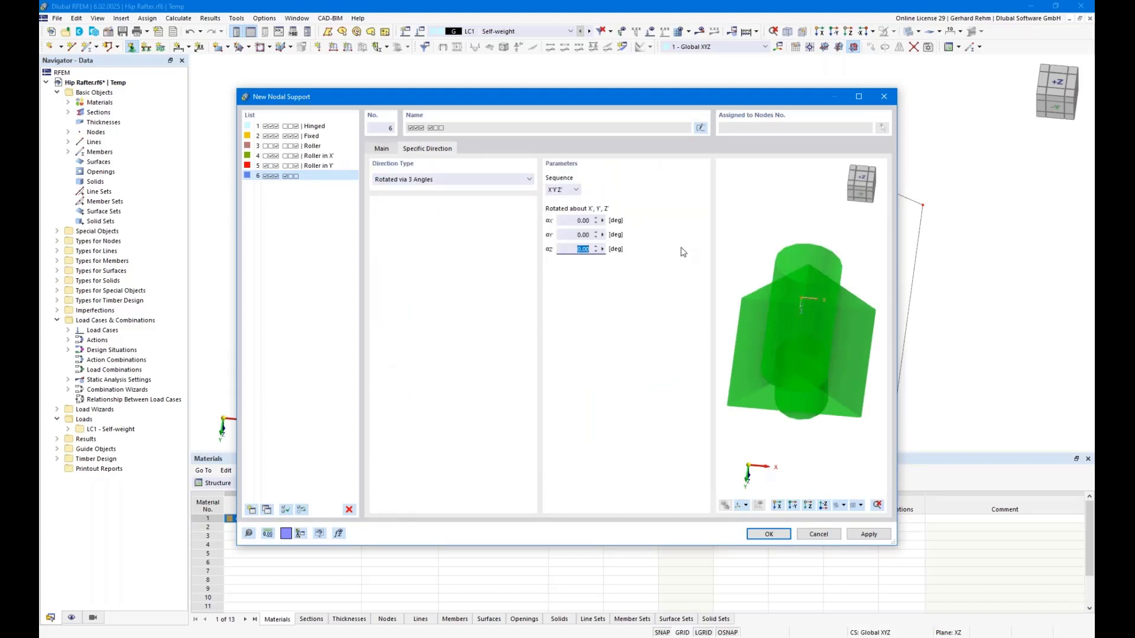
pyautogui.press('BackSpace')
pyautogui.press('Return')
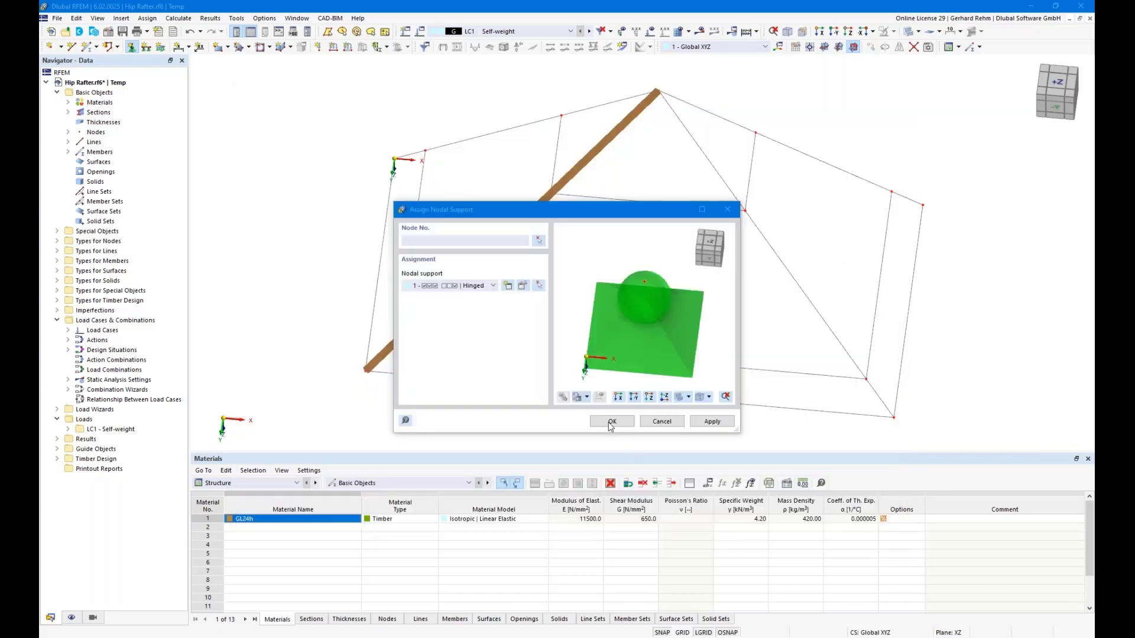
pyautogui.click(613, 422)
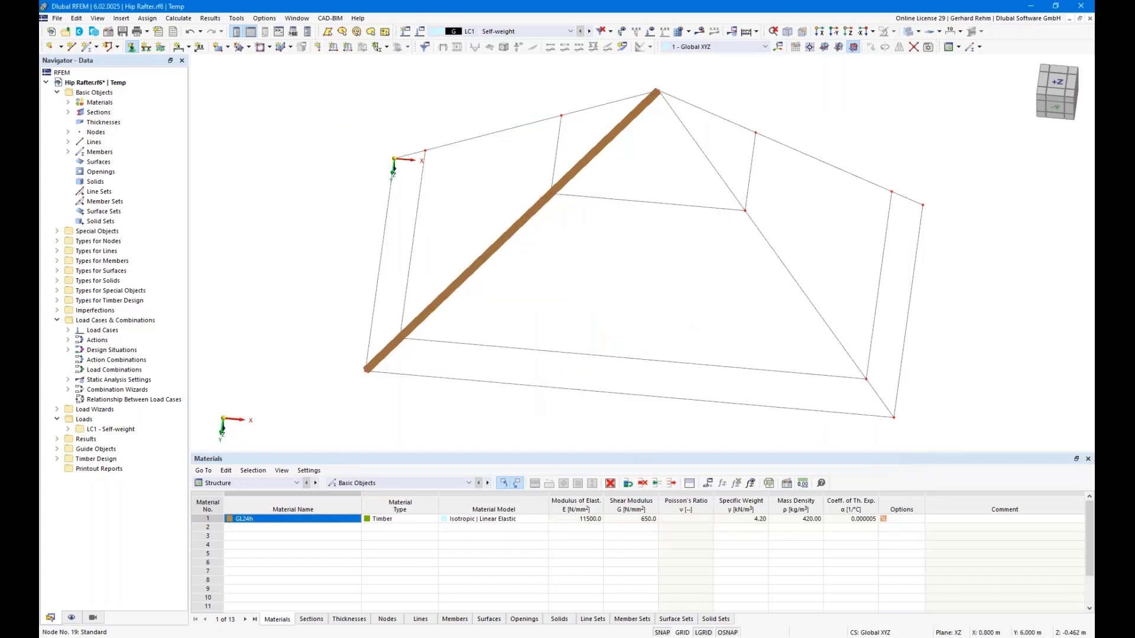
pyautogui.click(400, 335)
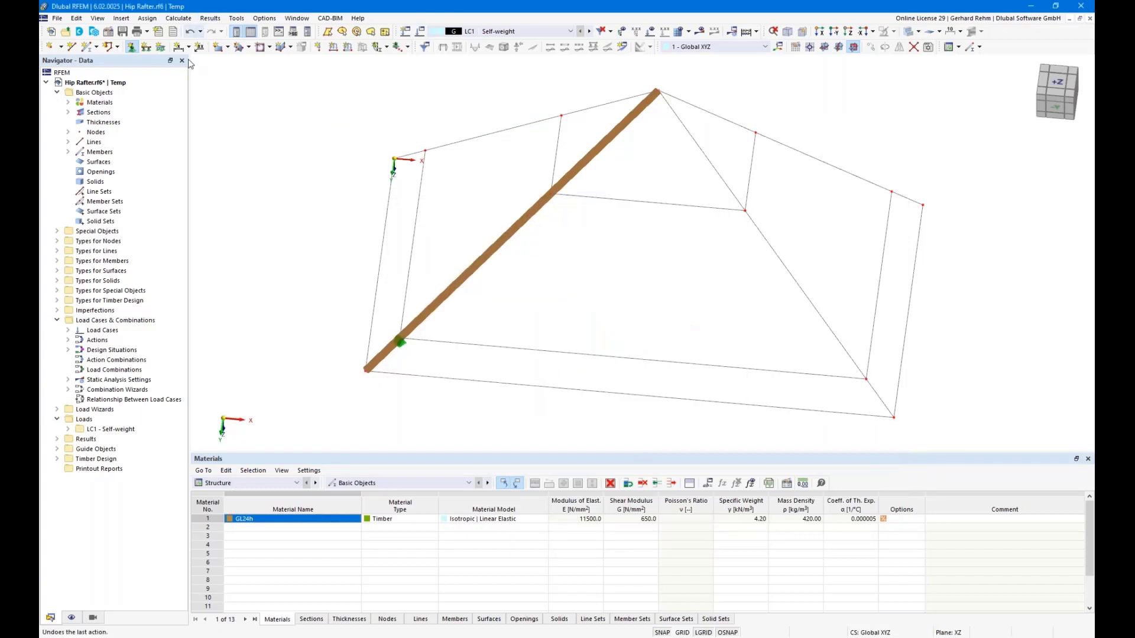
# Create a second nodal support with φX restrained and φZ released, rotated about Z' through a specific direction.
pyautogui.click(131, 50)
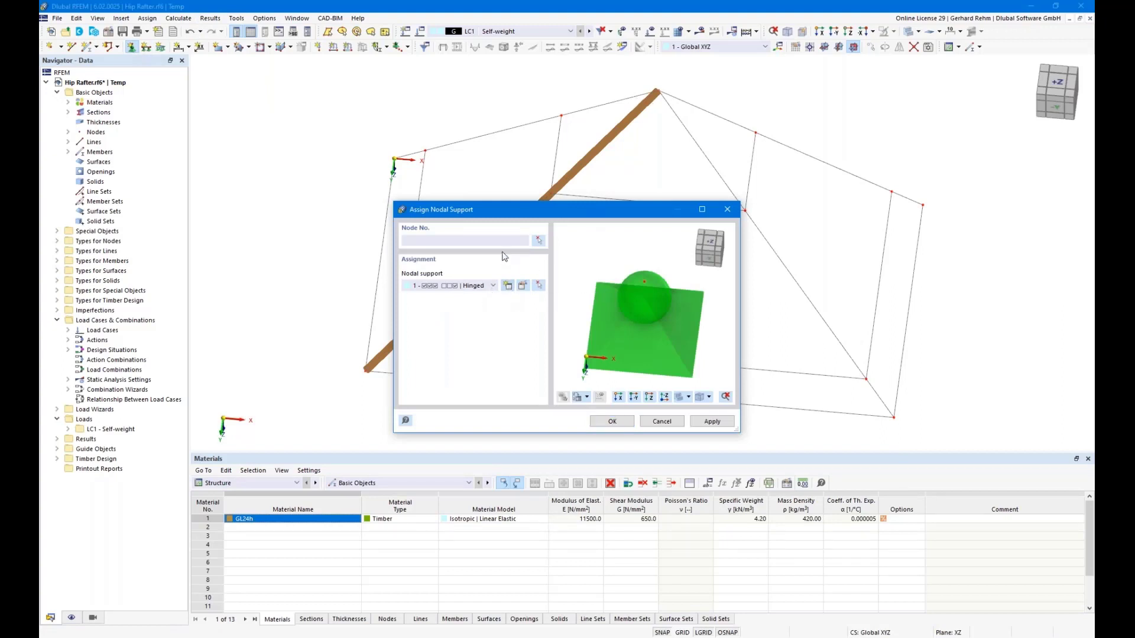
pyautogui.click(508, 285)
pyautogui.click(376, 309)
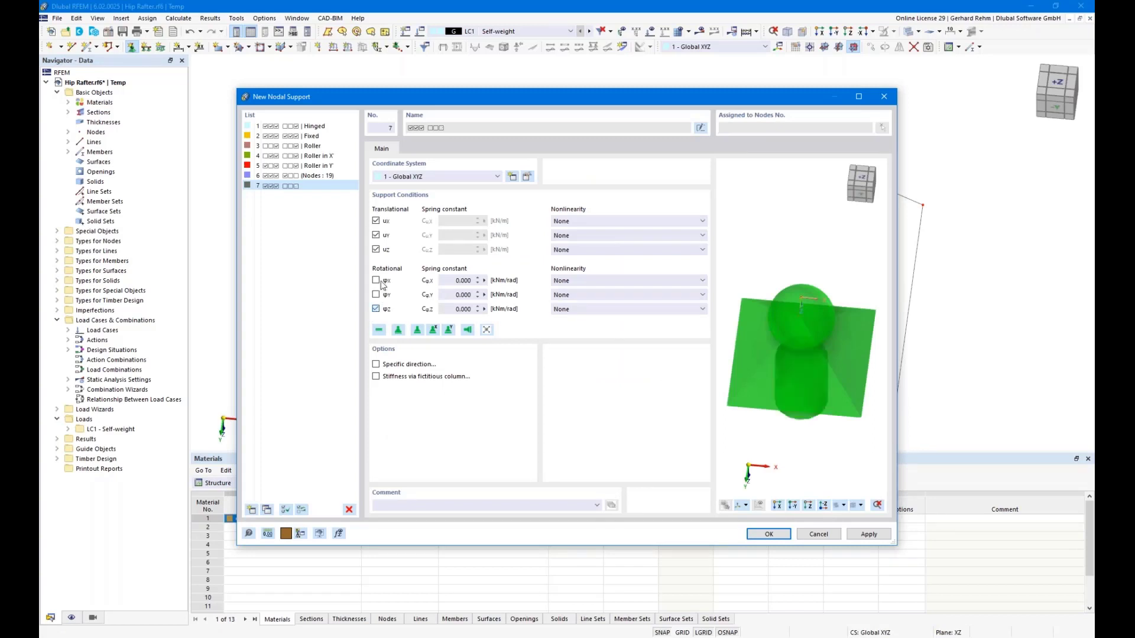
pyautogui.click(375, 280)
pyautogui.click(376, 364)
pyautogui.click(426, 149)
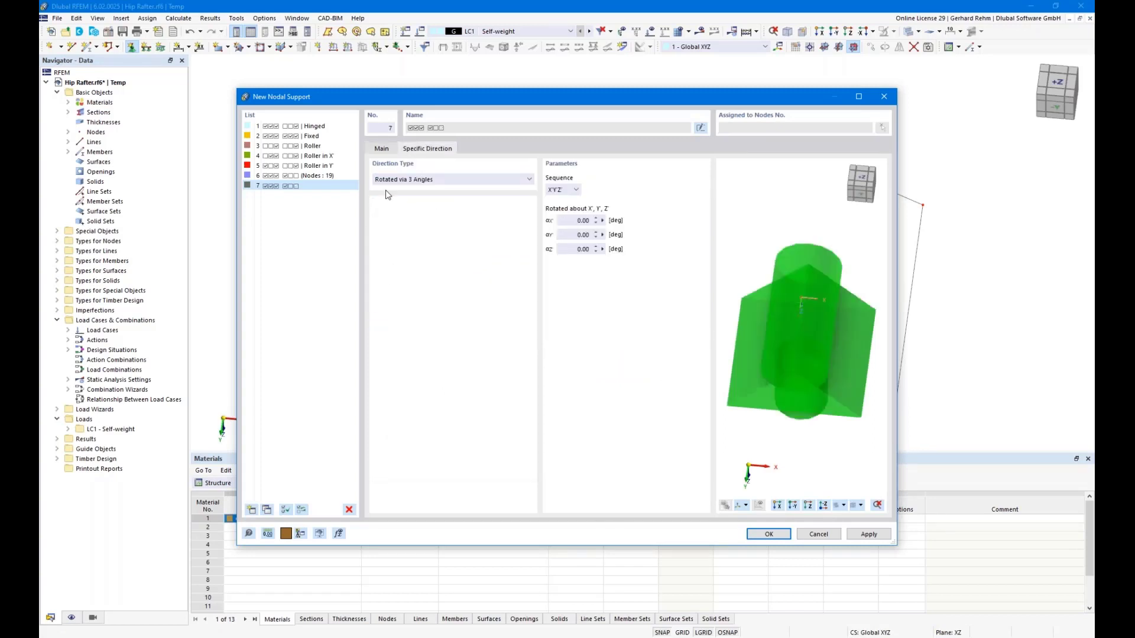
pyautogui.click(581, 249)
pyautogui.press('BackSpace')
# Release the second support's translation uX and assign it to the hip rafter's intermediate node and apex node.
pyautogui.click(381, 149)
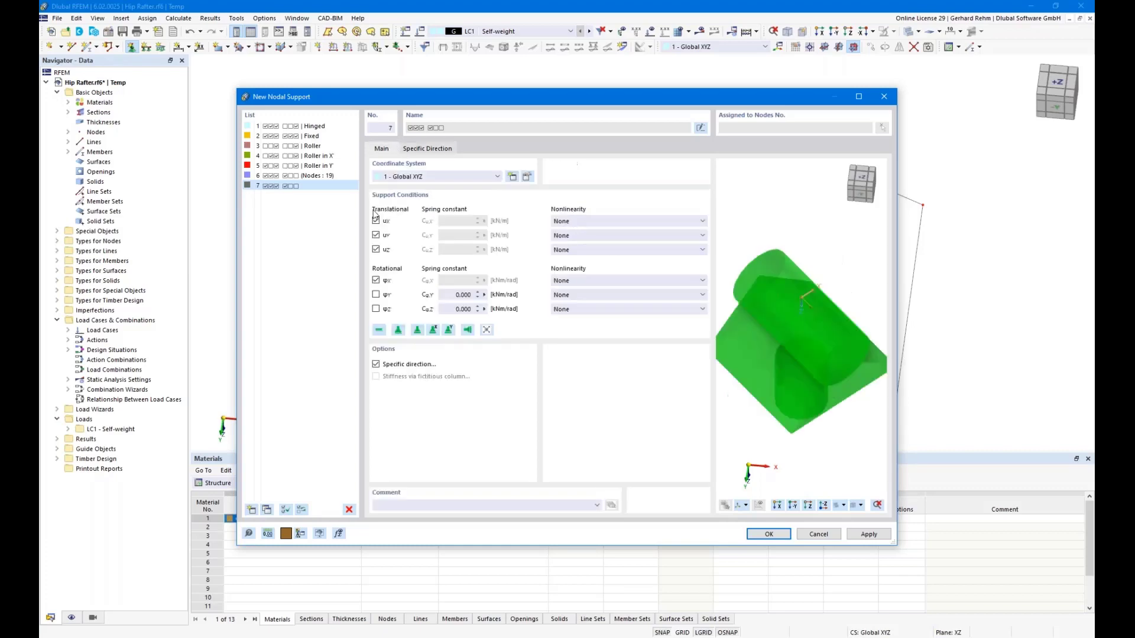
pyautogui.click(376, 221)
pyautogui.click(783, 535)
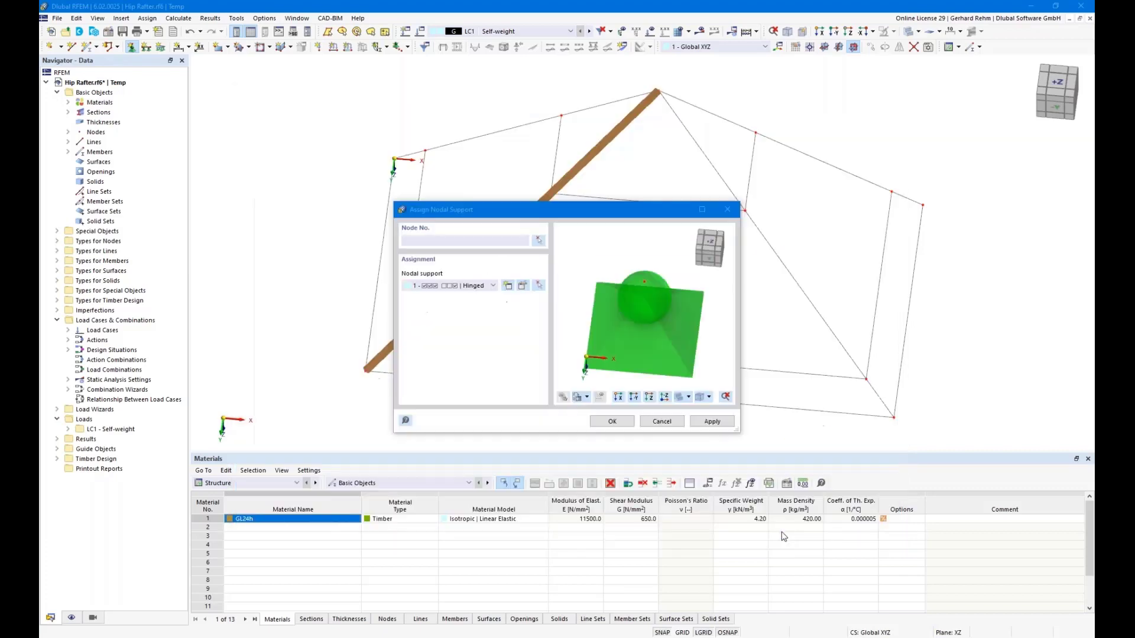
pyautogui.click(612, 422)
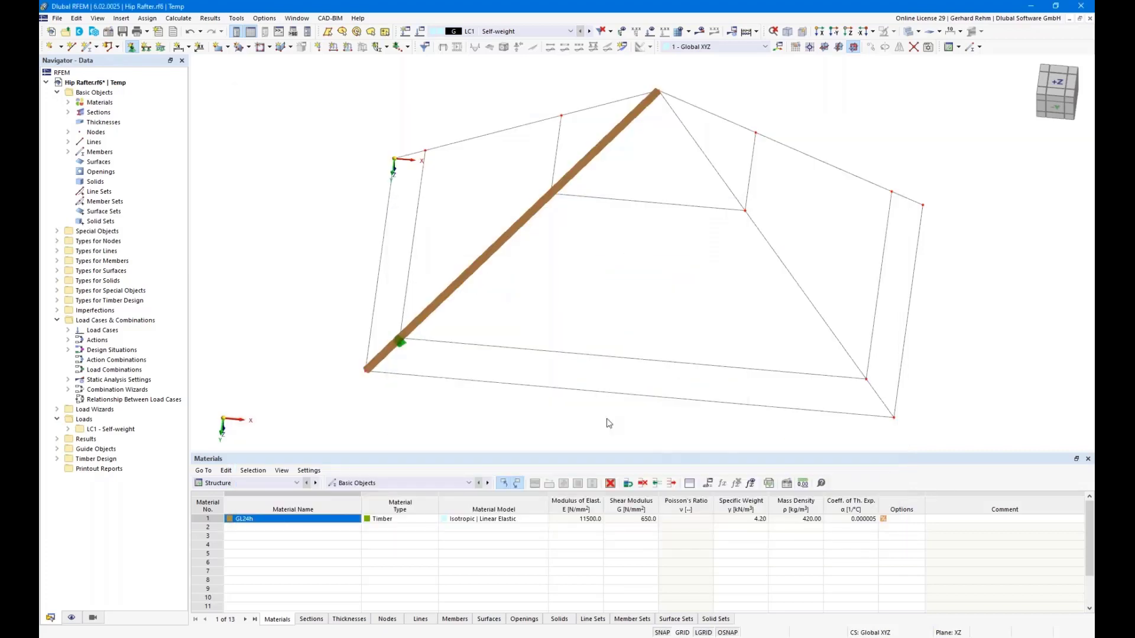
pyautogui.click(551, 197)
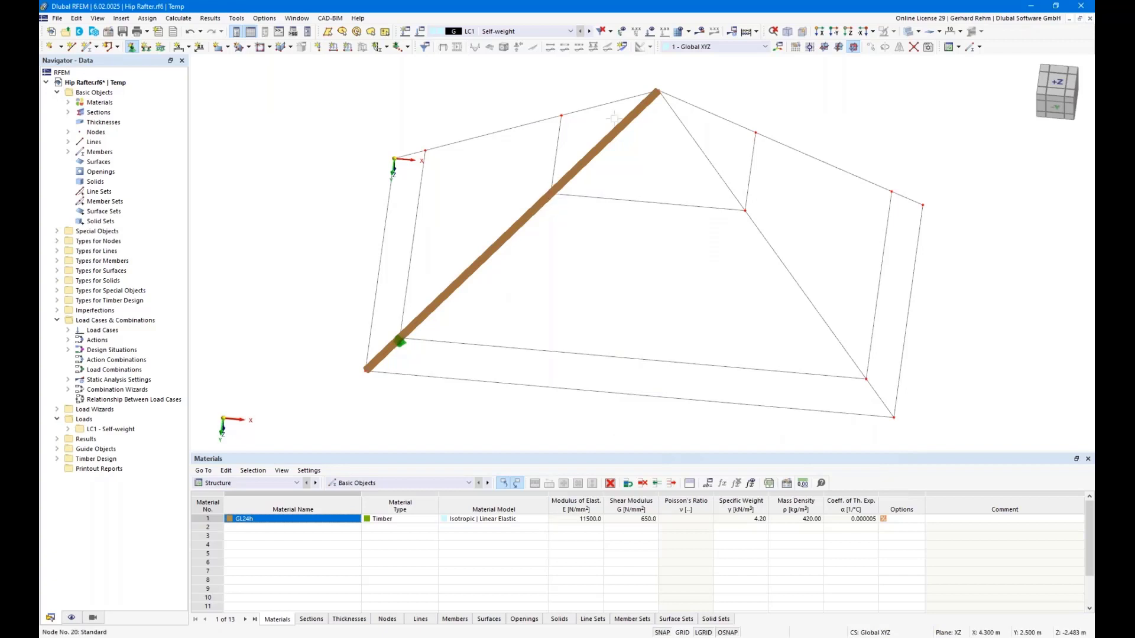
pyautogui.click(656, 91)
# Examine the orientation of the three rotated supports on the hip rafter in plan and in 3D.
pyautogui.scroll(-1, 626, 244)
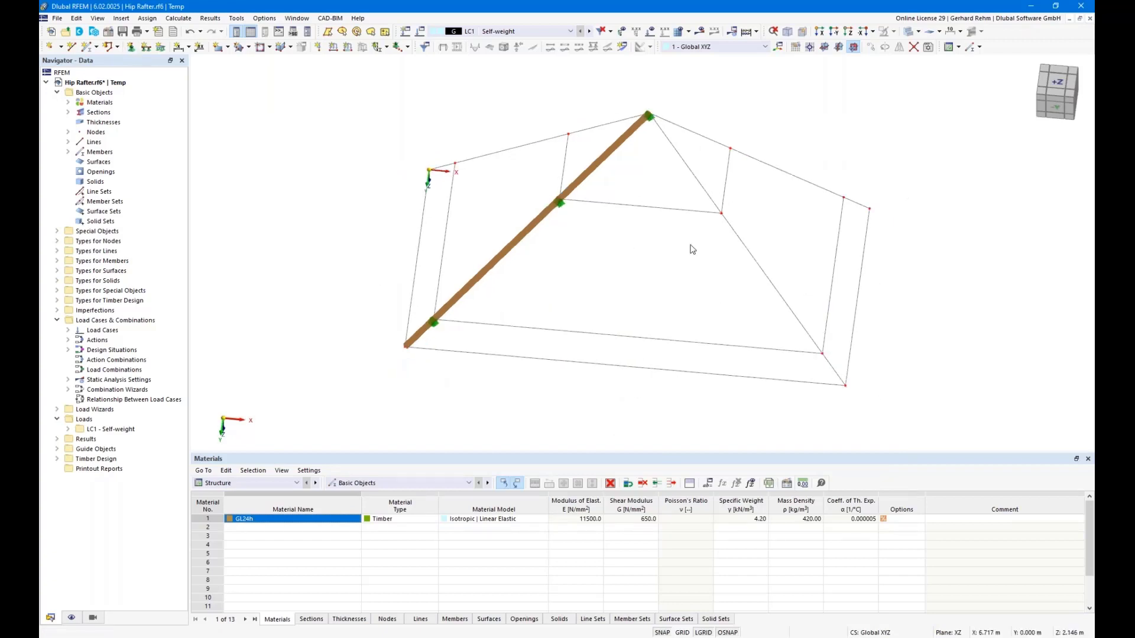
pyautogui.scroll(-1, 677, 302)
pyautogui.keyDown('ctrl'); pyautogui.moveTo(676, 302); pyautogui.dragTo(704, 278, button='middle'); pyautogui.keyUp('ctrl')
pyautogui.click(847, 32)
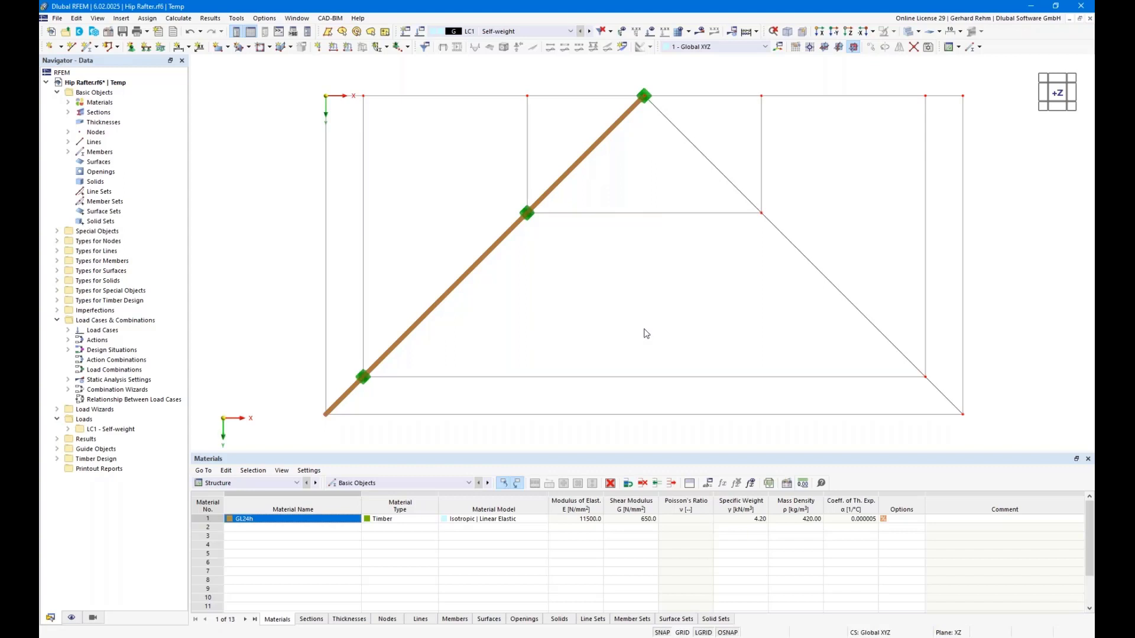
pyautogui.scroll(-1, 626, 306)
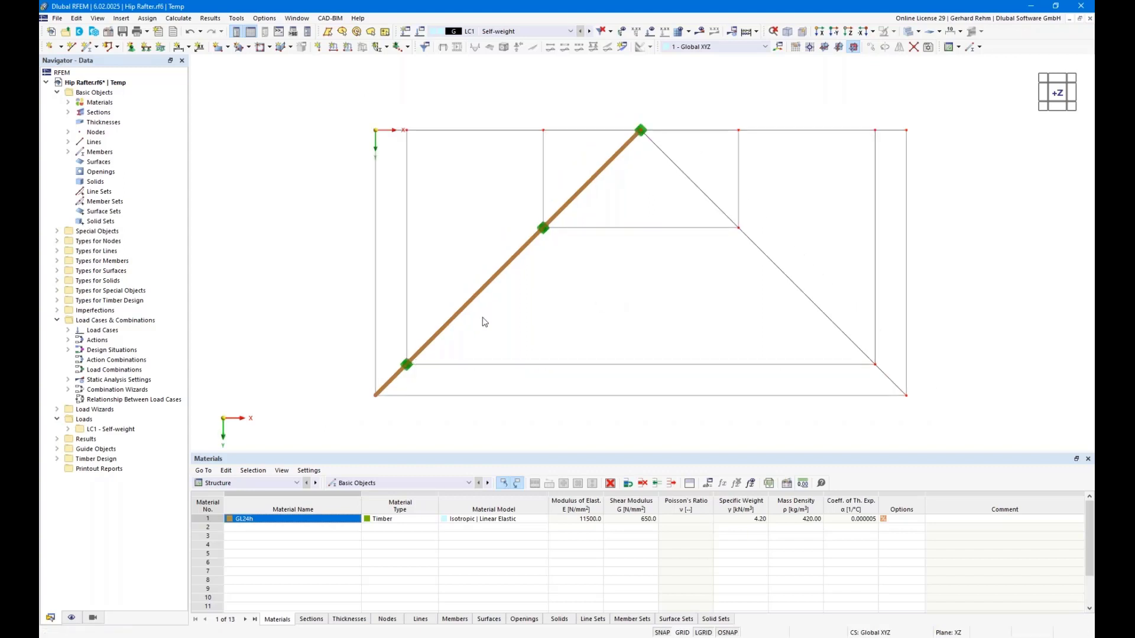
pyautogui.keyDown('ctrl'); pyautogui.moveTo(608, 367); pyautogui.dragTo(446, 292, button='middle'); pyautogui.keyUp('ctrl')
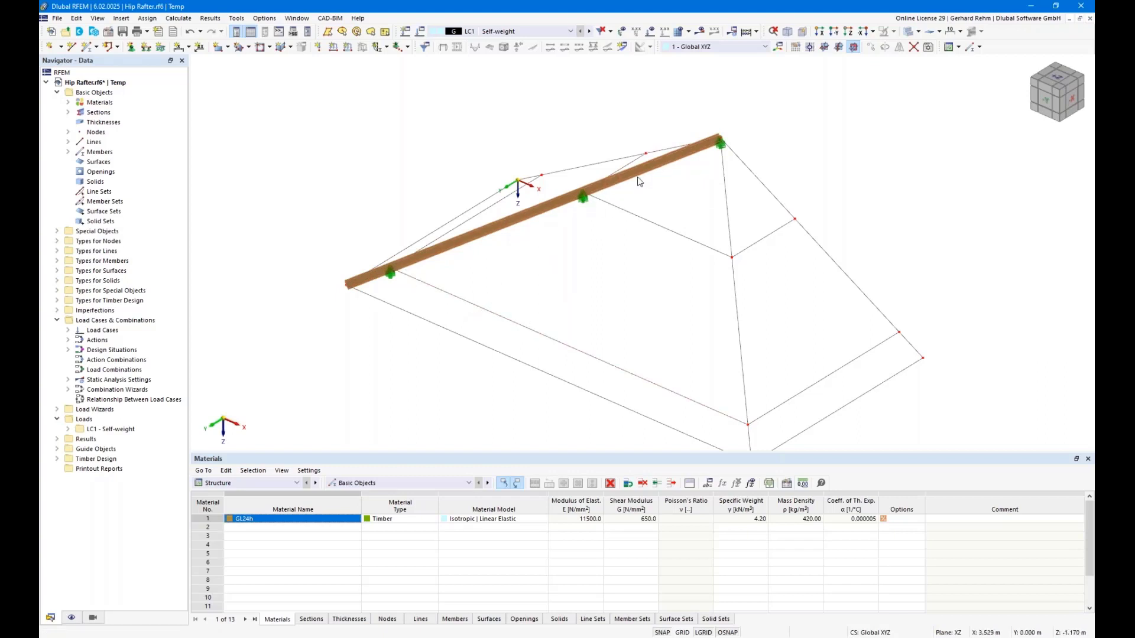
pyautogui.moveTo(557, 296)
pyautogui.keyDown('ctrl'); pyautogui.mouseDown(button='middle')
pyautogui.moveTo(611, 294)
pyautogui.moveTo(574, 301)
pyautogui.mouseUp(button='middle'); pyautogui.keyUp('ctrl')
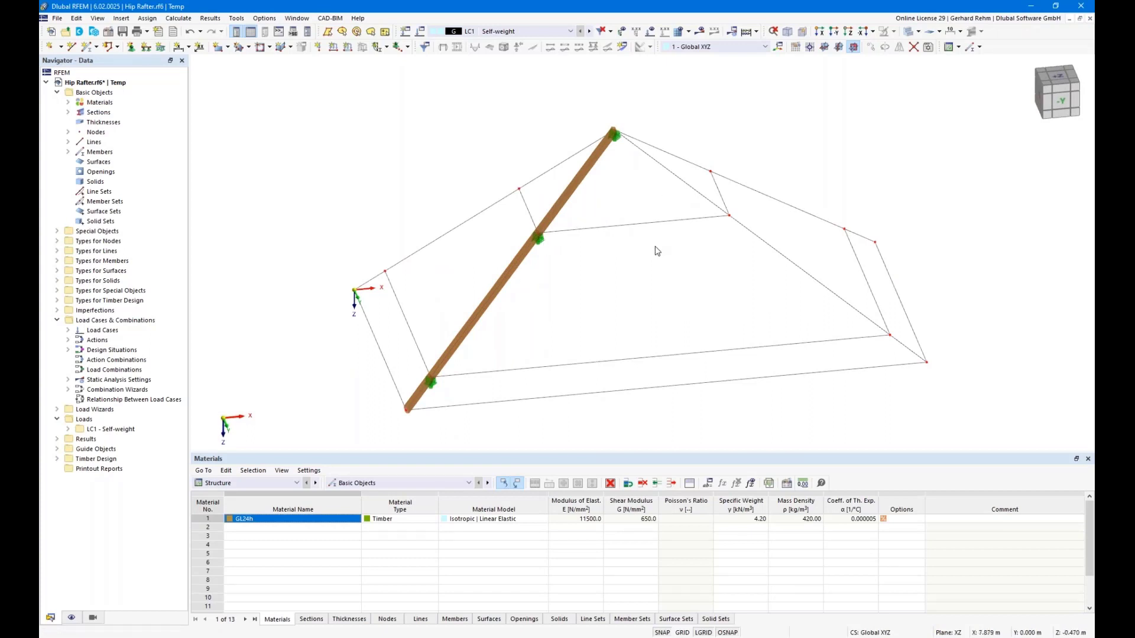
# Show the model in plan along Z and capture the work area as a screenshot in Snagit Editor.
pyautogui.click(846, 35)
pyautogui.scroll(-2, 543, 243)
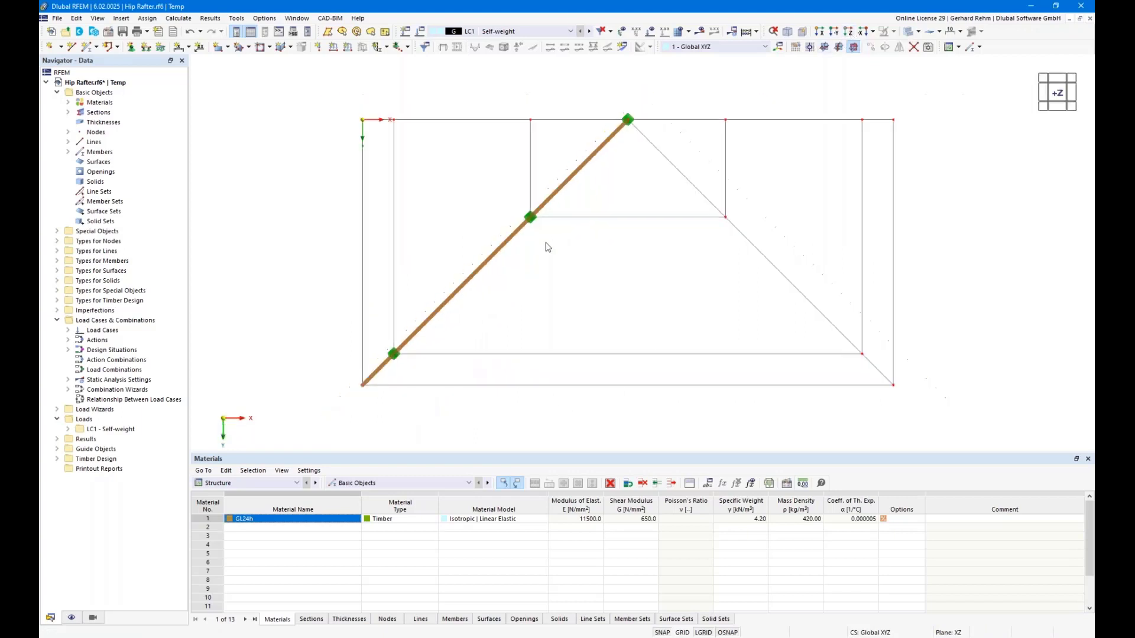
pyautogui.press('Print')
pyautogui.click(364, 209)
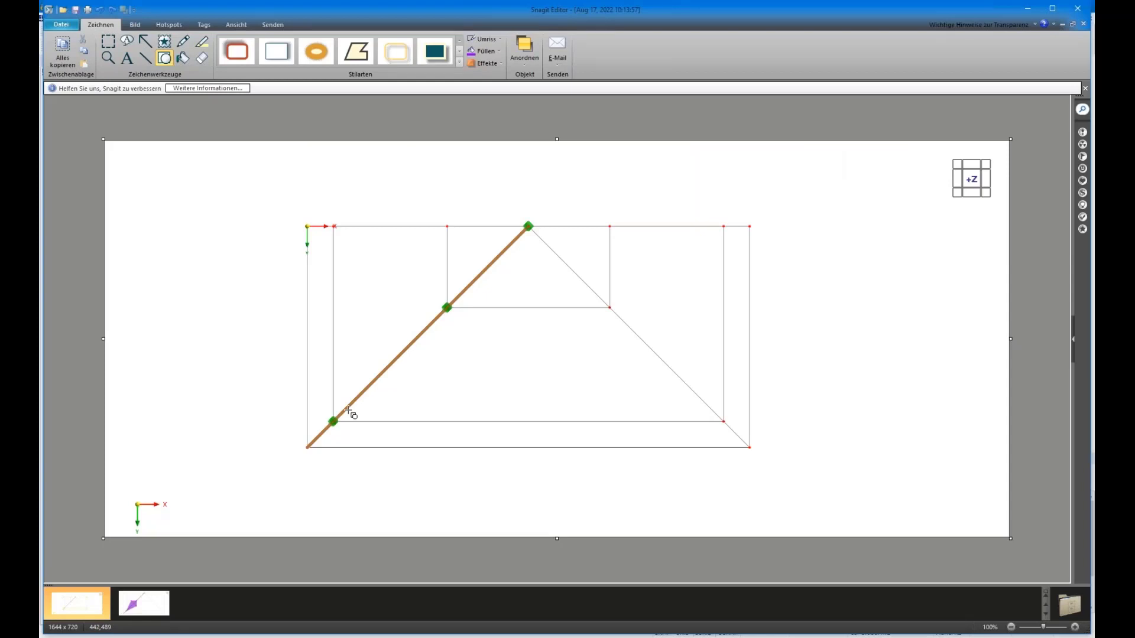
# Place a red X stamp on the captured plan between the outer eaves line and the hip rafter, shrinking it to a small marker.
pyautogui.click(164, 43)
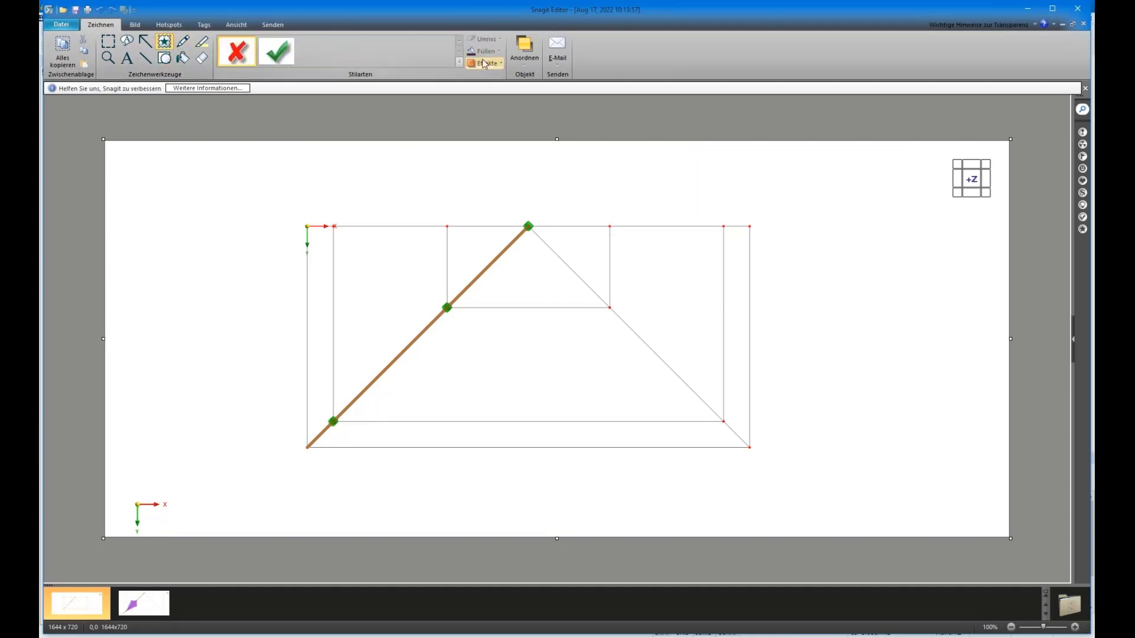
pyautogui.click(373, 308)
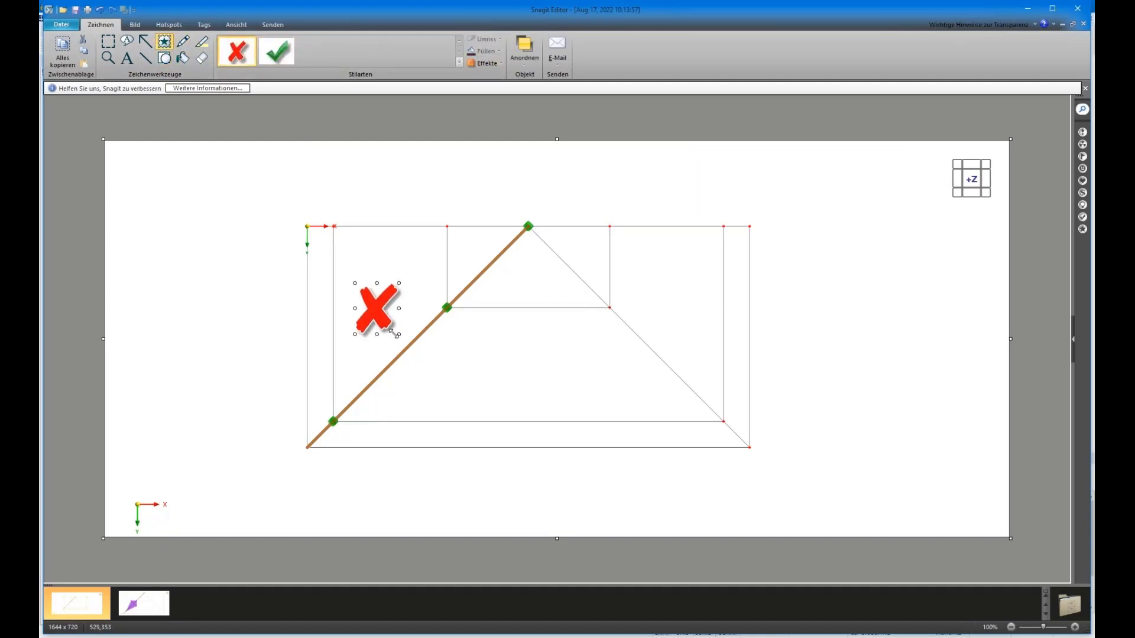
pyautogui.moveTo(395, 333); pyautogui.dragTo(383, 310)
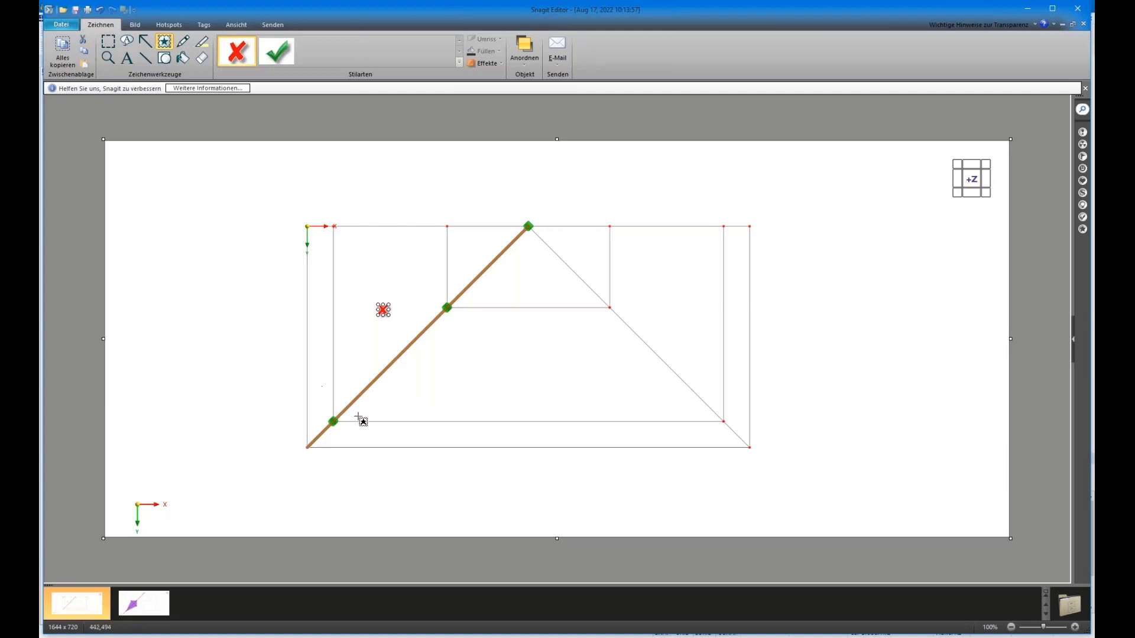
pyautogui.click(449, 360)
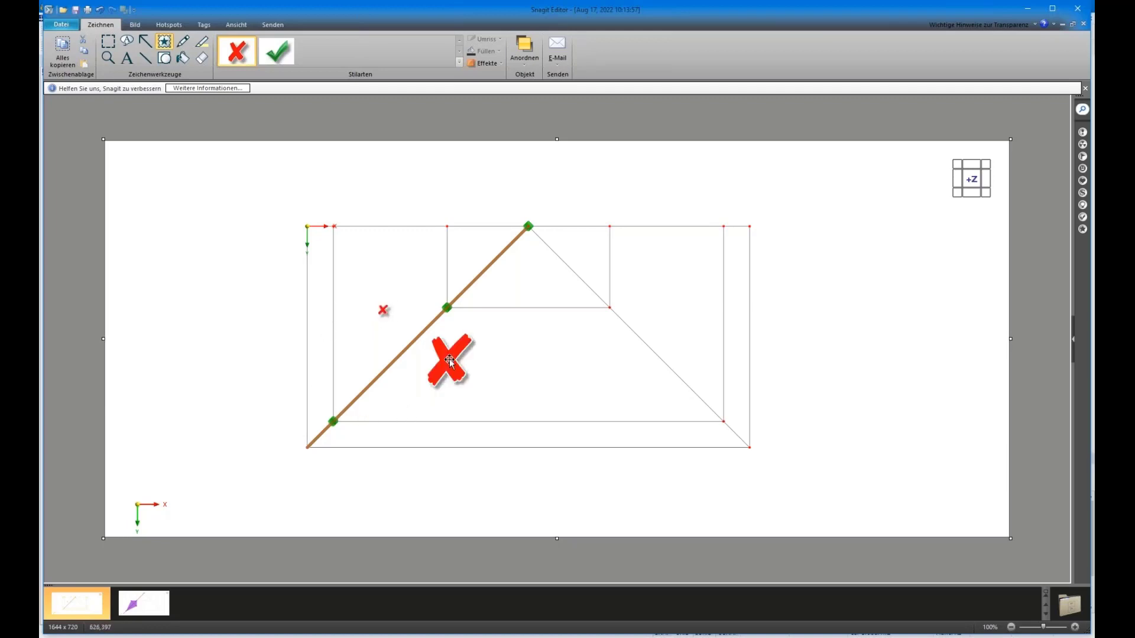
pyautogui.hotkey('ctrl', 'z')
pyautogui.click(383, 310)
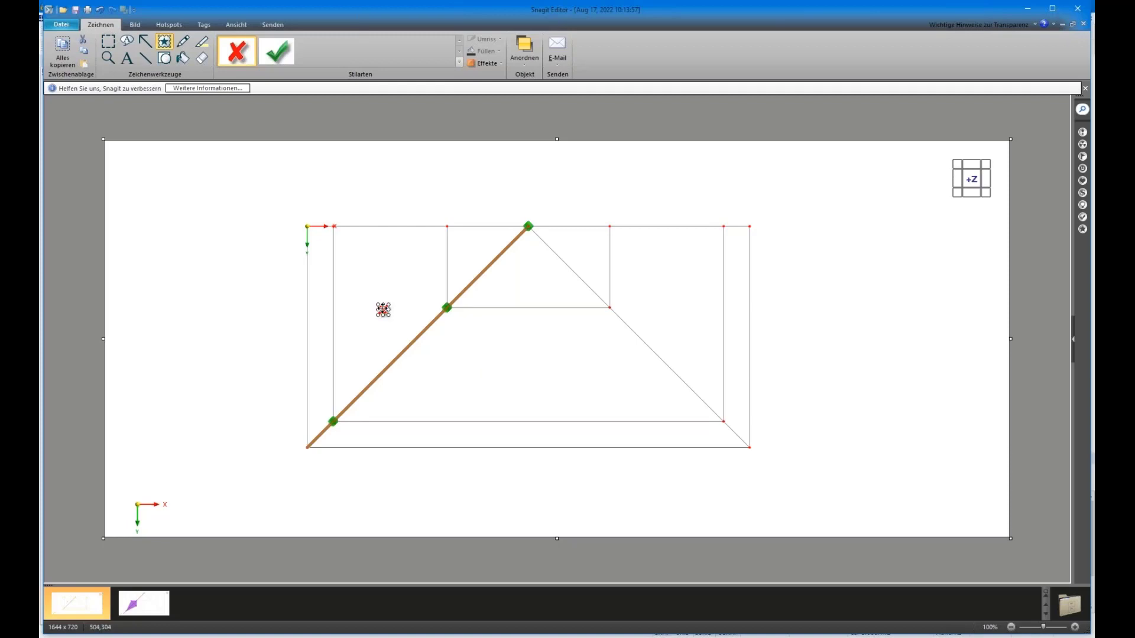
# Copy the red X across the hip rafter and connect the two marks with a red line crossing the rafter.
pyautogui.moveTo(382, 309); pyautogui.dragTo(449, 375)
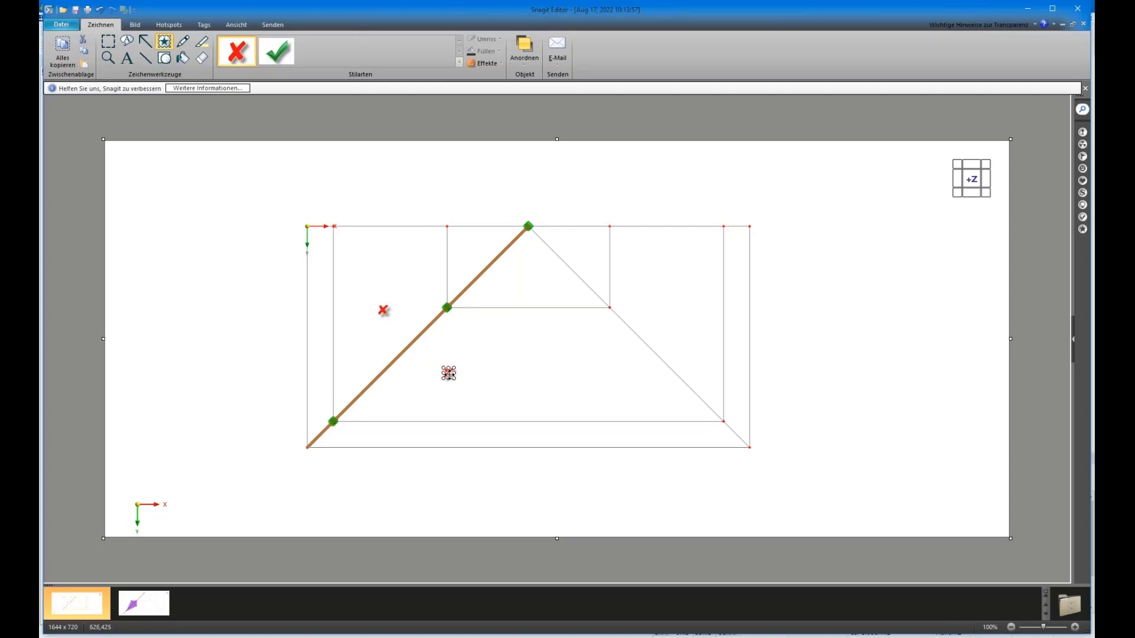
pyautogui.click(513, 348)
pyautogui.click(447, 375)
pyautogui.click(143, 57)
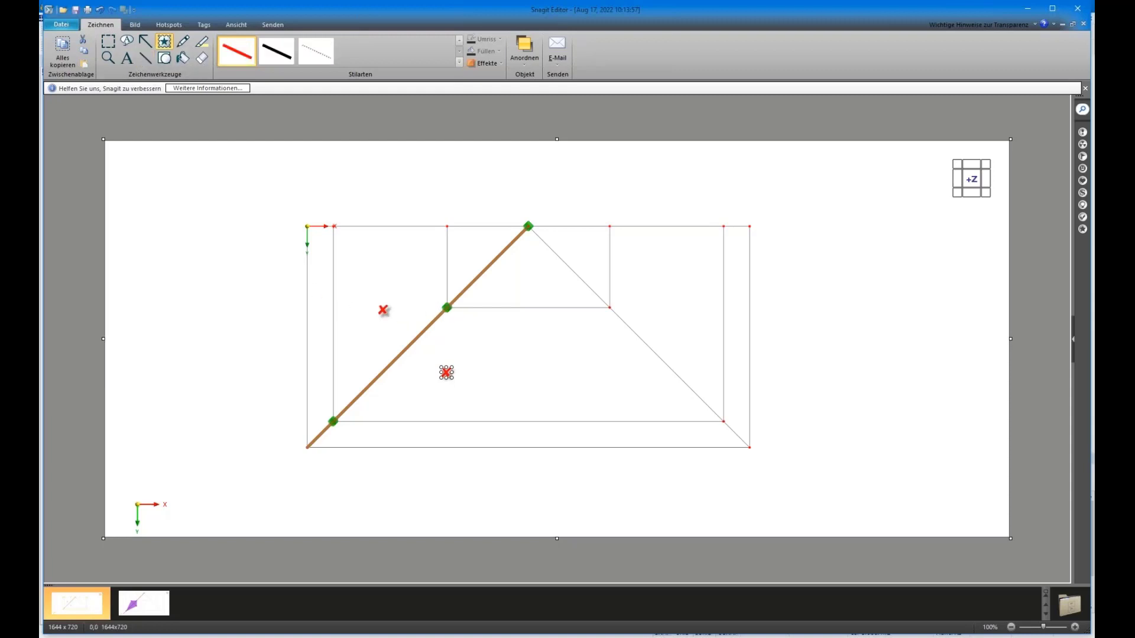
pyautogui.moveTo(390, 321); pyautogui.dragTo(447, 374)
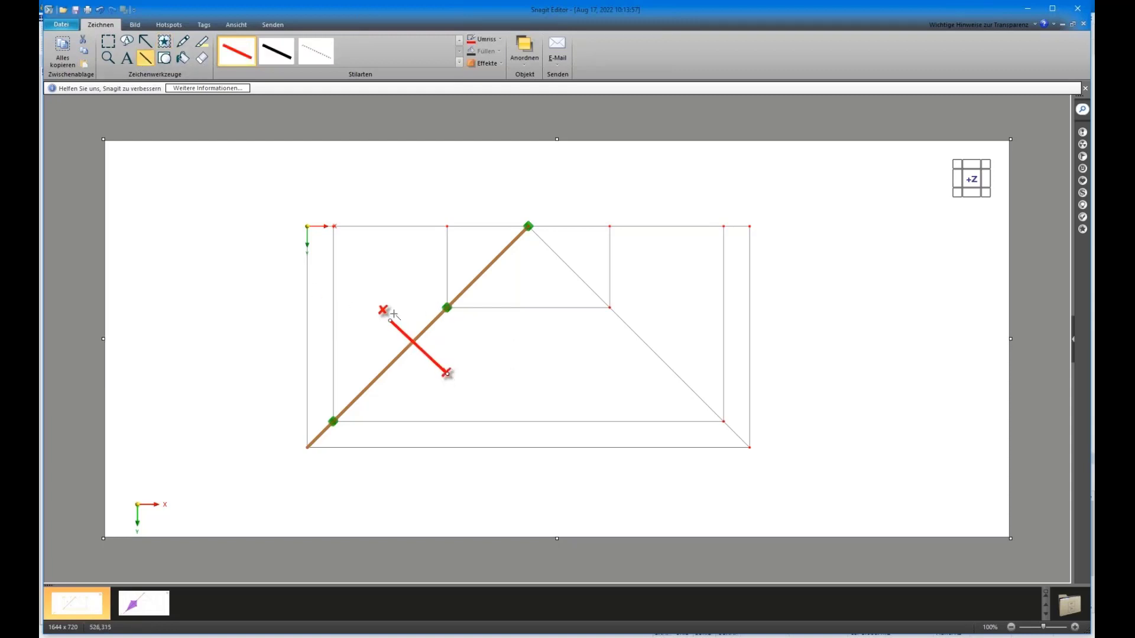
pyautogui.moveTo(390, 321); pyautogui.dragTo(383, 309)
# Draw a purple filled polygon through the rafter's lower support, both red X marks and the intermediate support.
pyautogui.click(164, 58)
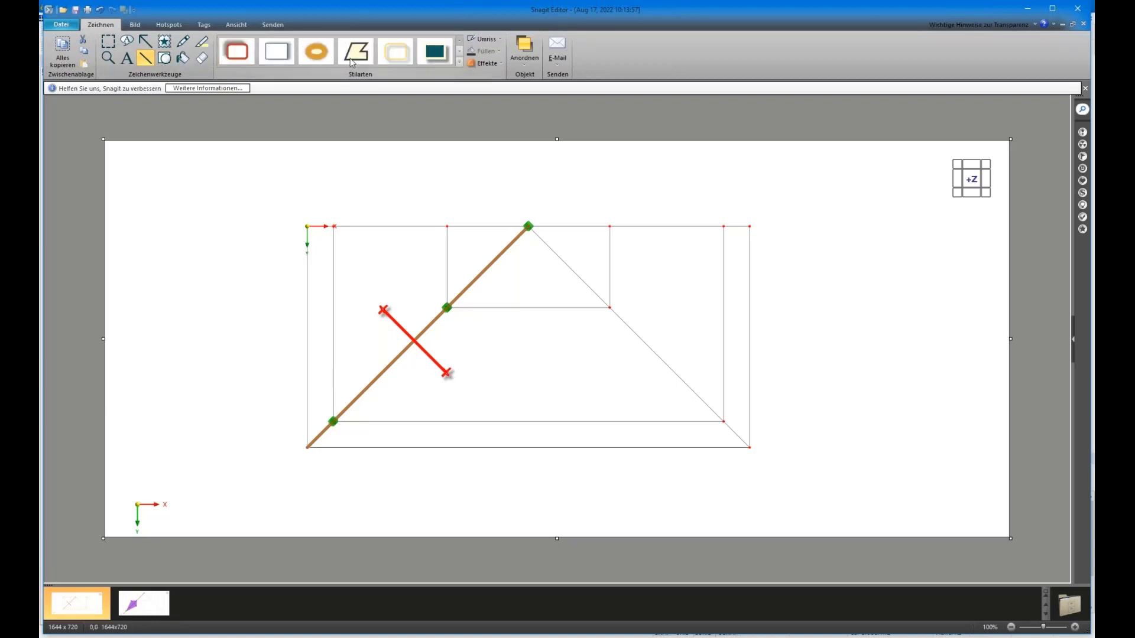
pyautogui.click(459, 62)
pyautogui.click(237, 155)
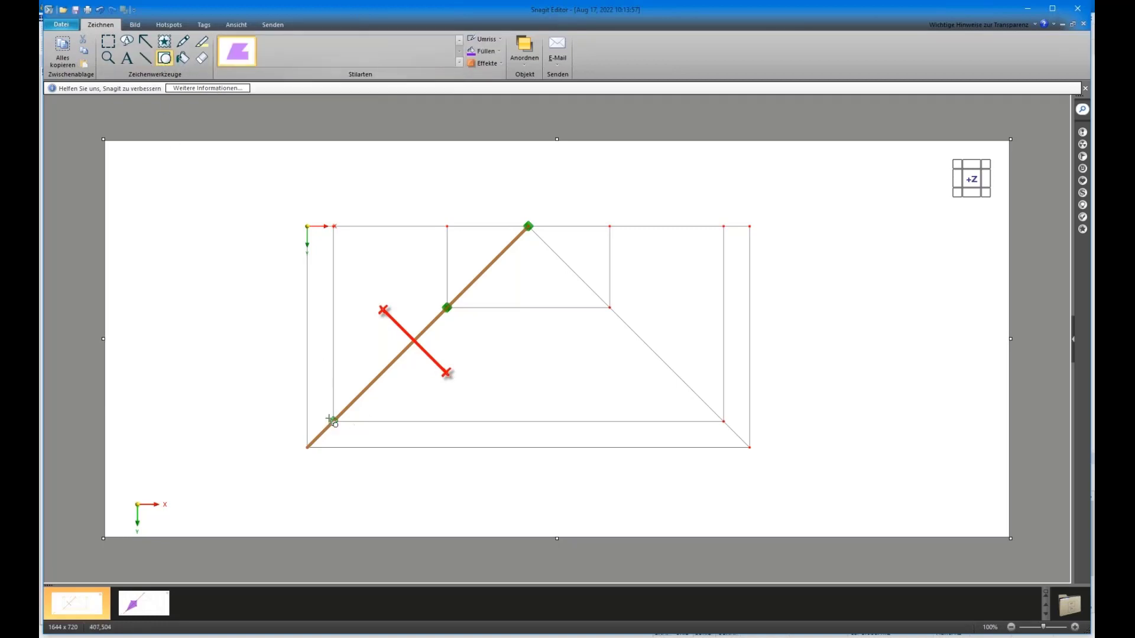
pyautogui.click(333, 421)
pyautogui.click(383, 310)
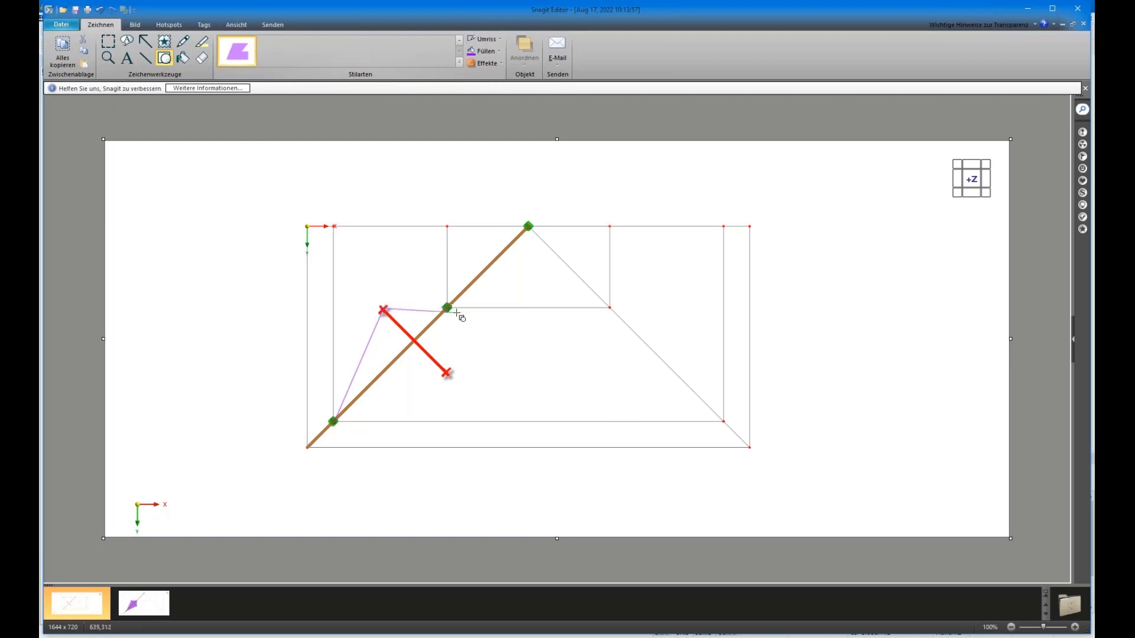
pyautogui.click(448, 307)
pyautogui.doubleClick(447, 373)
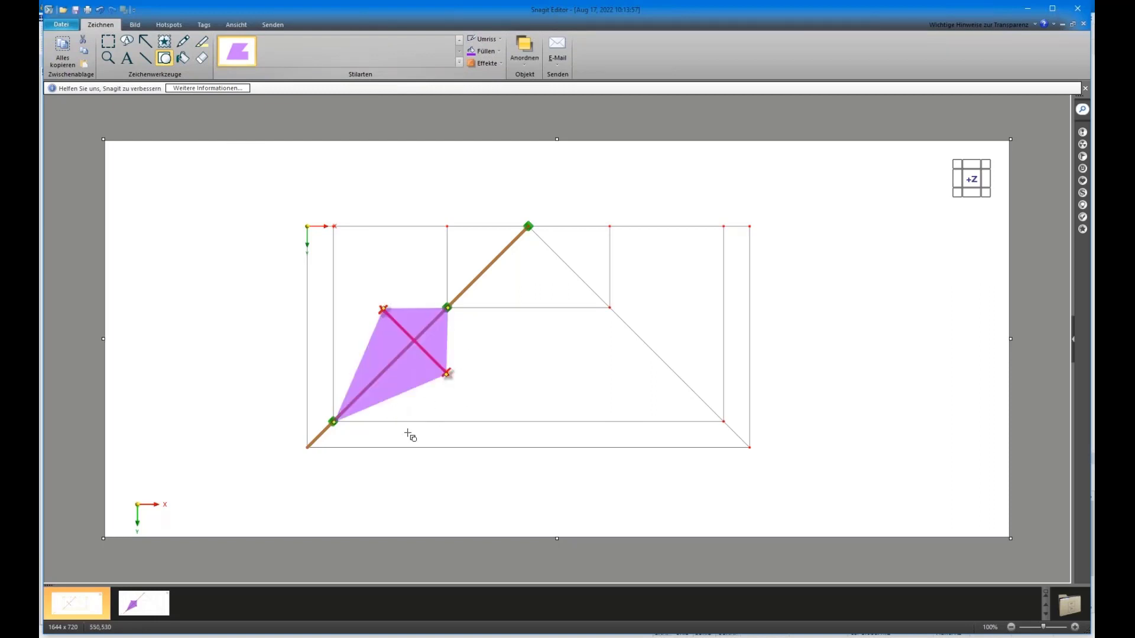
pyautogui.click(502, 440)
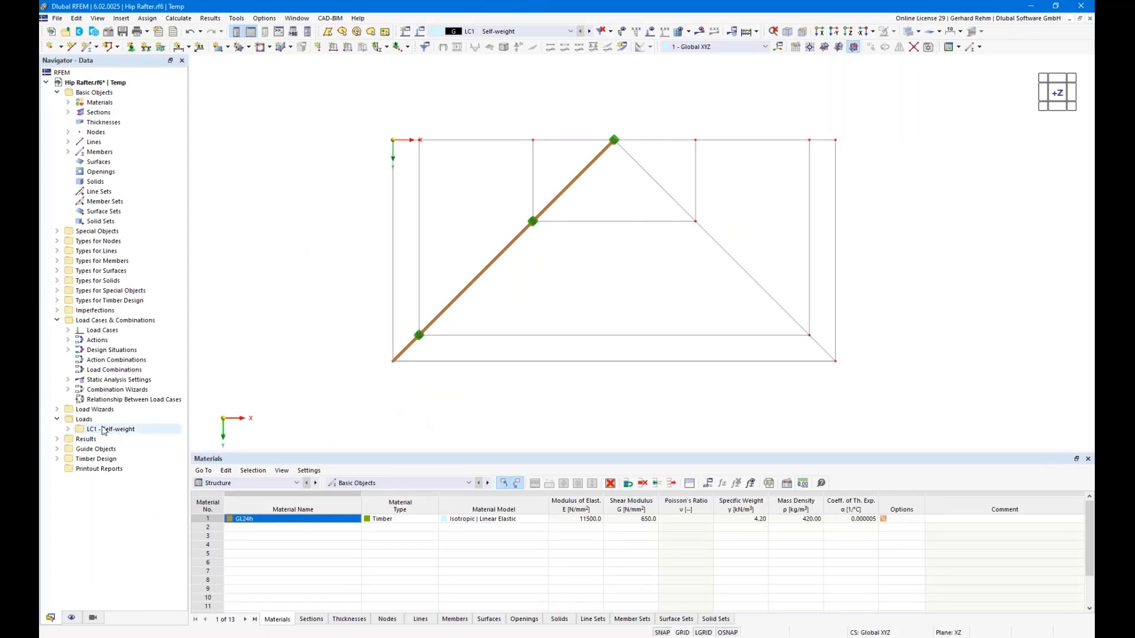
pyautogui.click(57, 409)
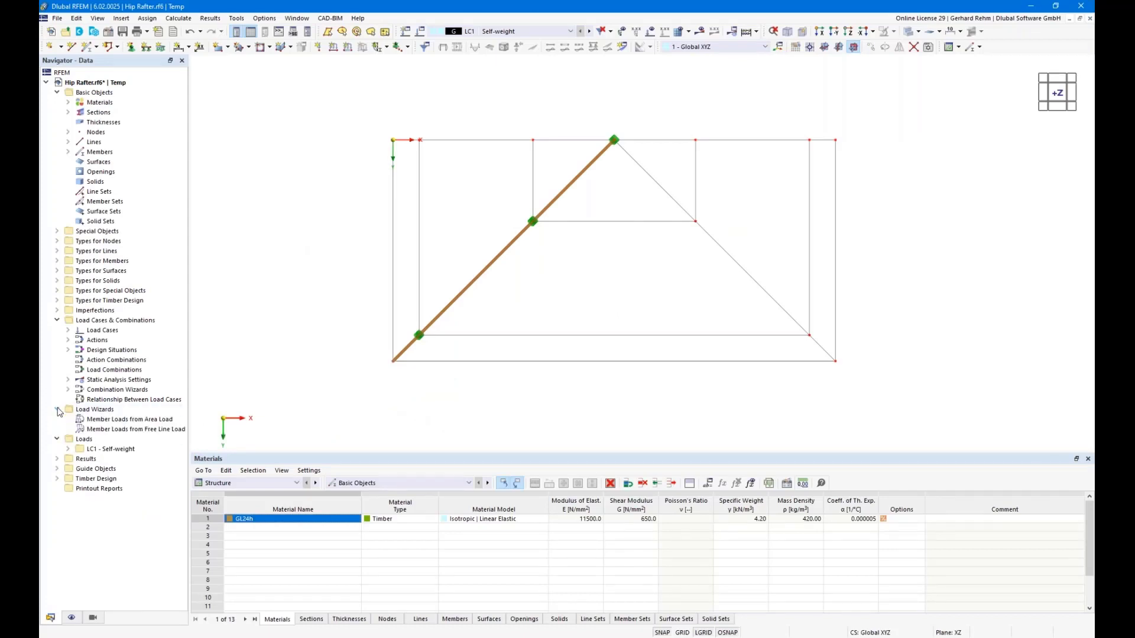
pyautogui.click(123, 421)
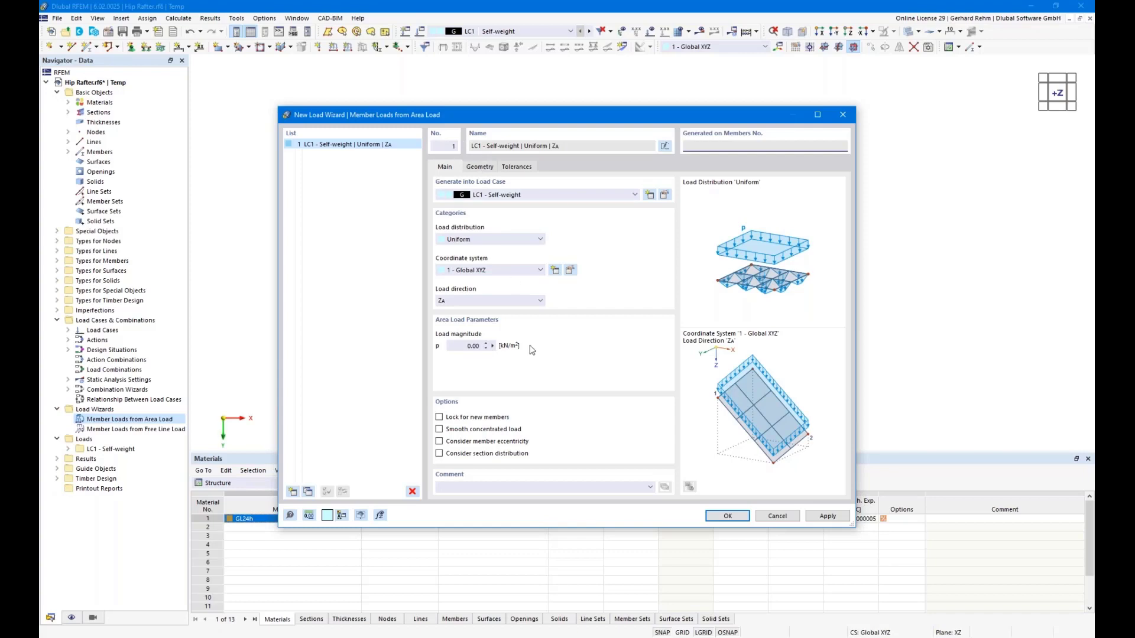
pyautogui.click(479, 167)
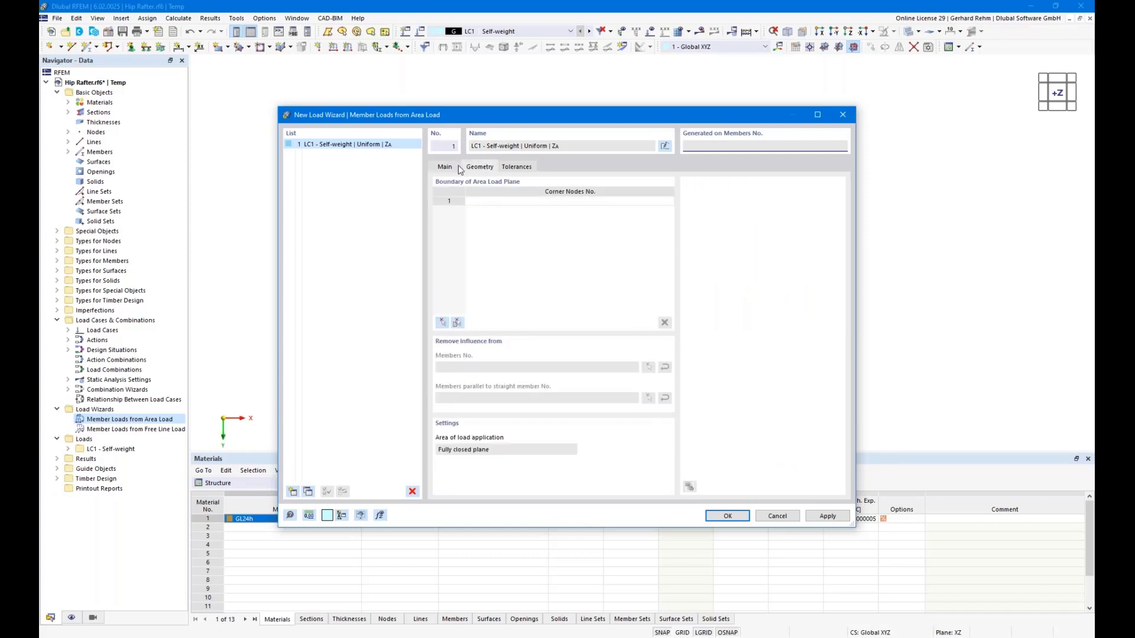
pyautogui.moveTo(465, 114); pyautogui.dragTo(672, 84)
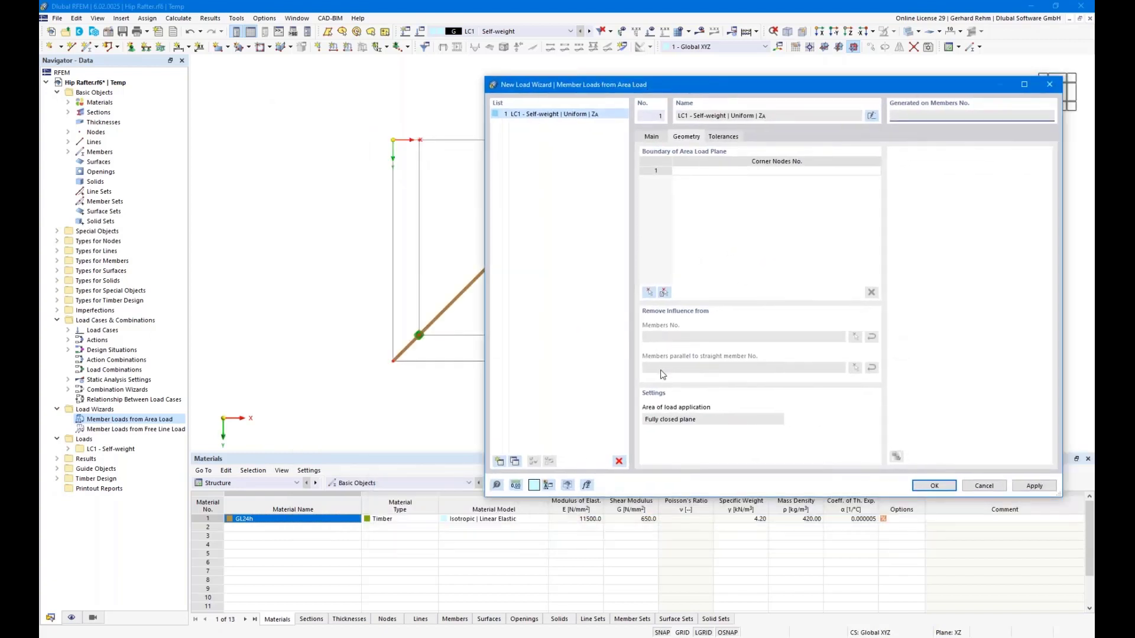
pyautogui.moveTo(566, 82); pyautogui.dragTo(739, 210)
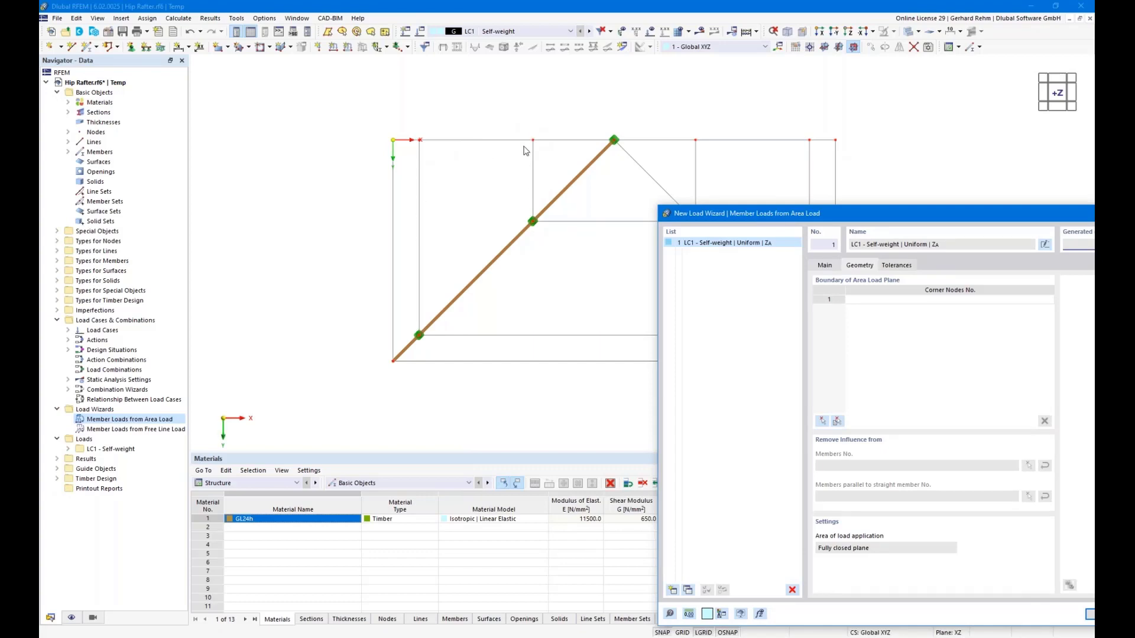
pyautogui.moveTo(689, 211); pyautogui.dragTo(633, 76)
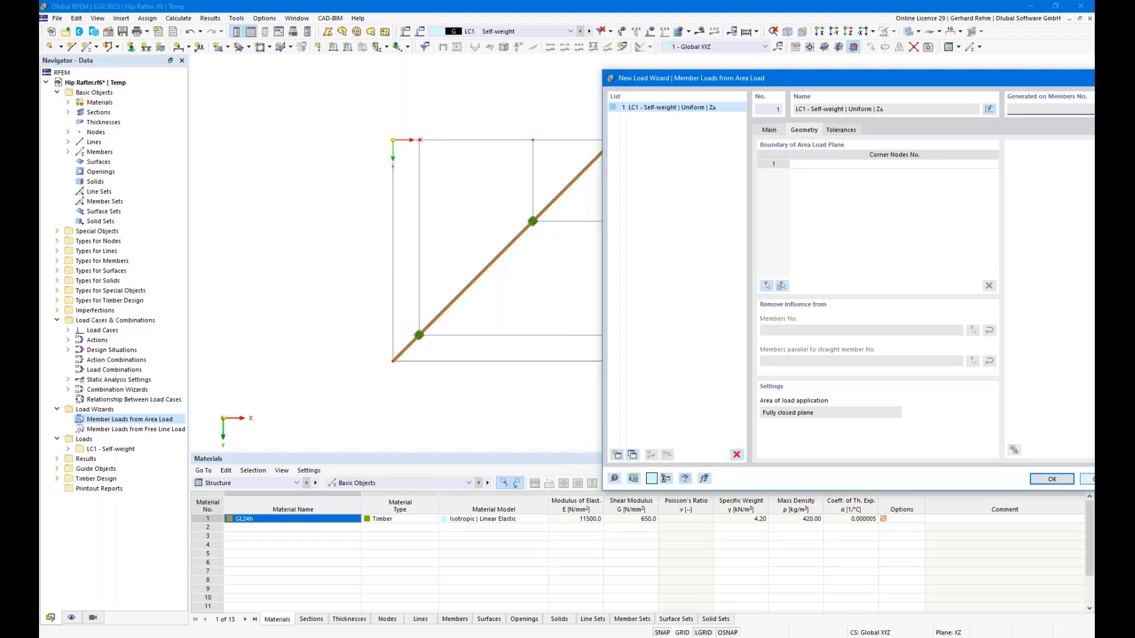
pyautogui.click(1087, 479)
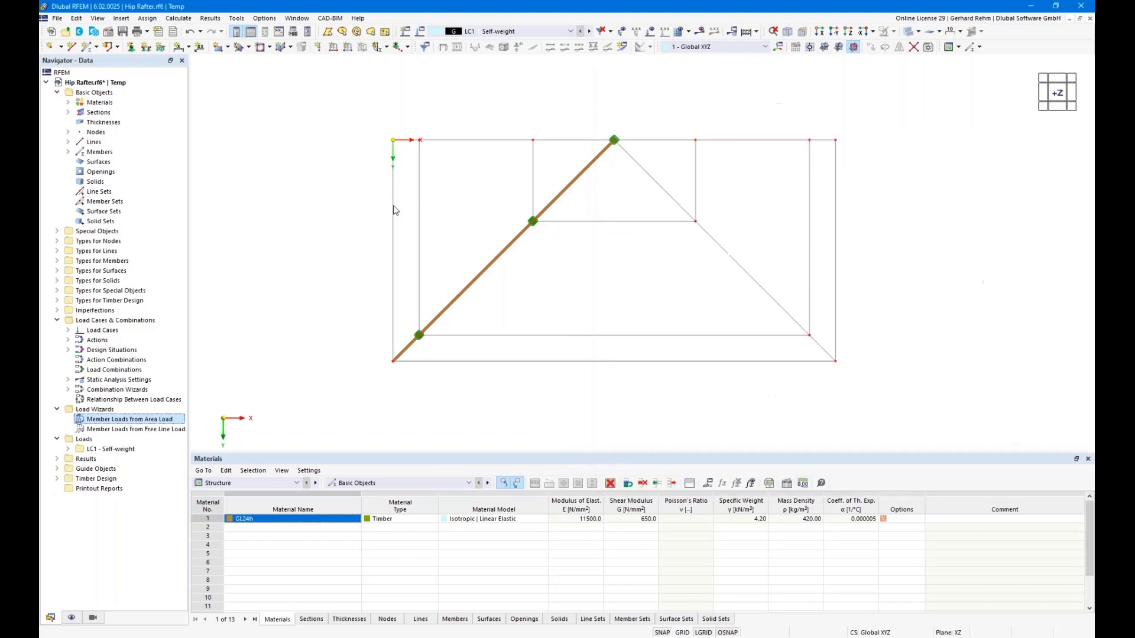
# Create a Load Transfer surface on the roof plane bounded by the outer vertical eaves line in plan, the ridge line and the hip rafter.
pyautogui.click(227, 47)
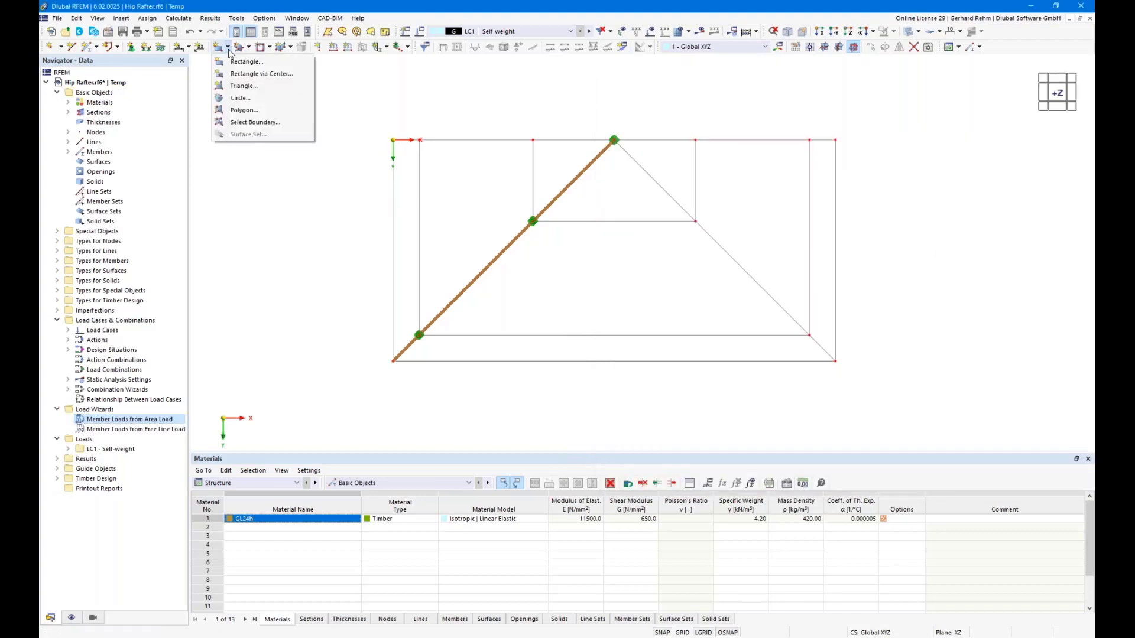
pyautogui.click(243, 125)
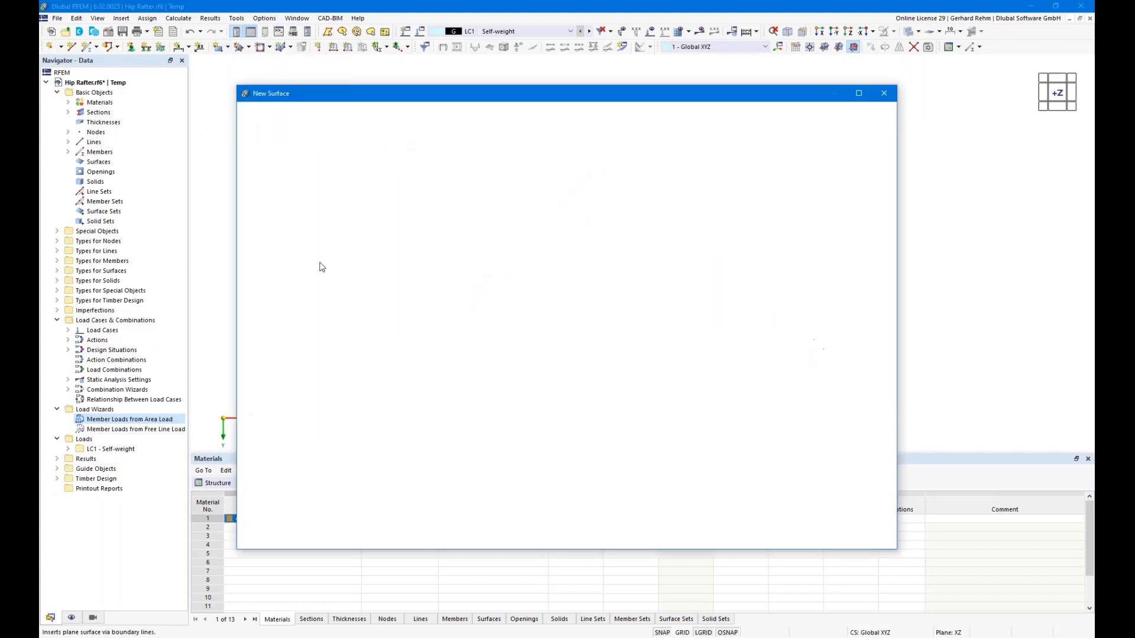
pyautogui.click(290, 174)
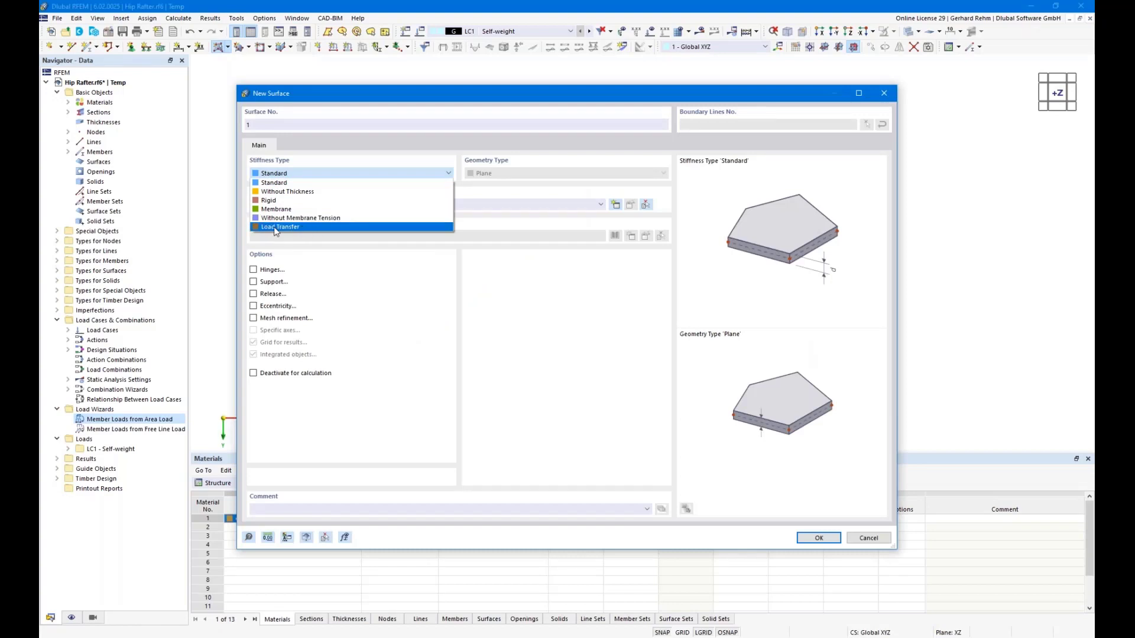
pyautogui.click(275, 227)
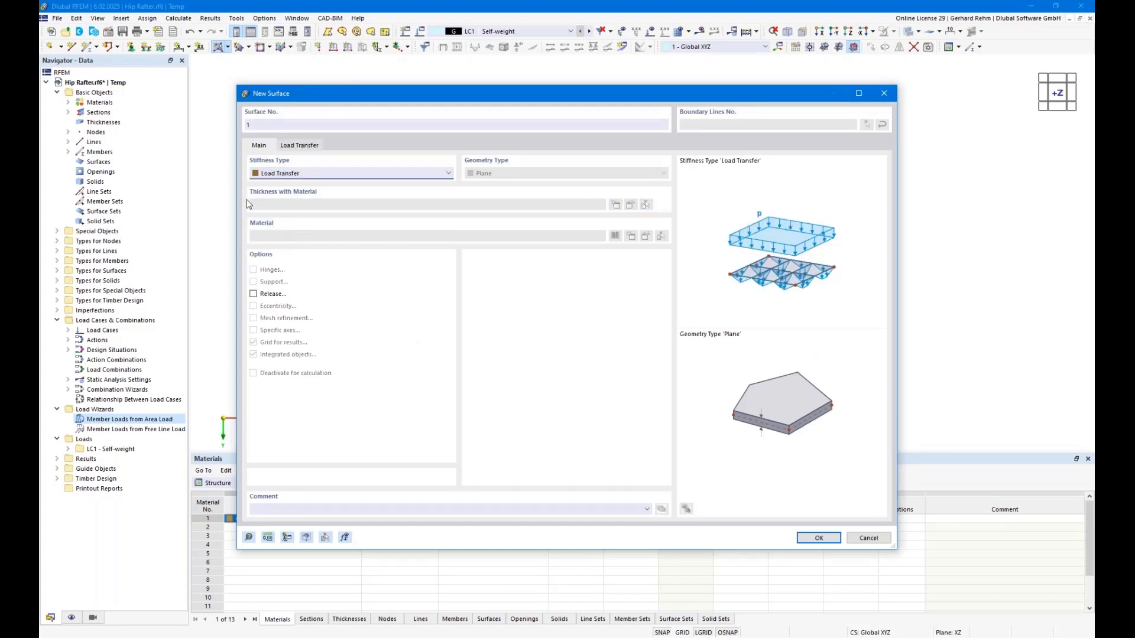
pyautogui.click(810, 539)
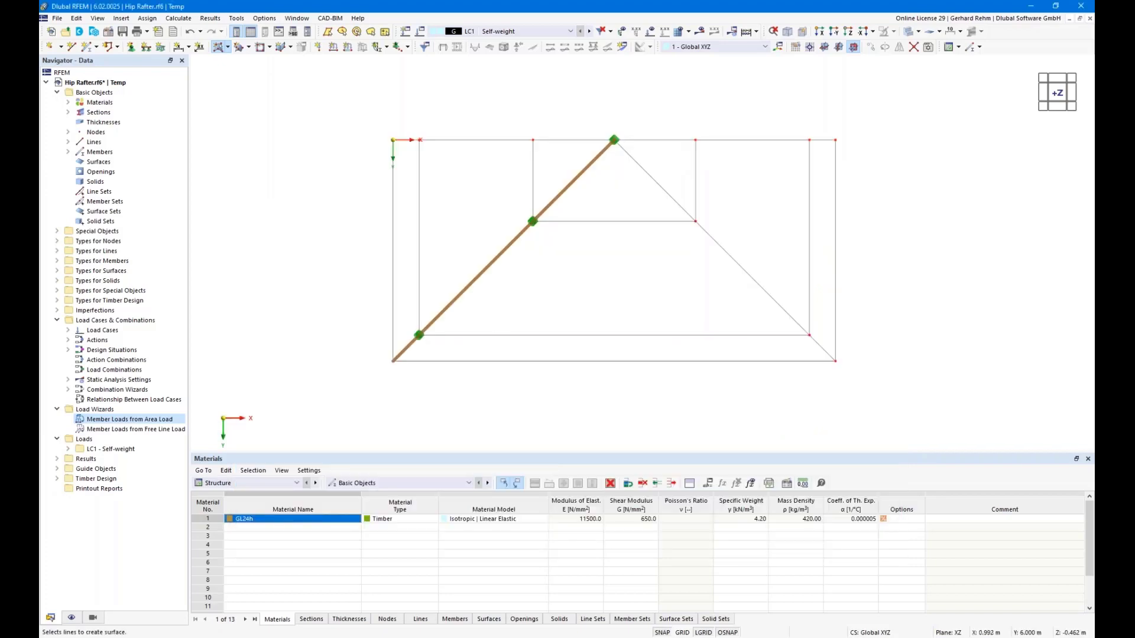
pyautogui.click(393, 319)
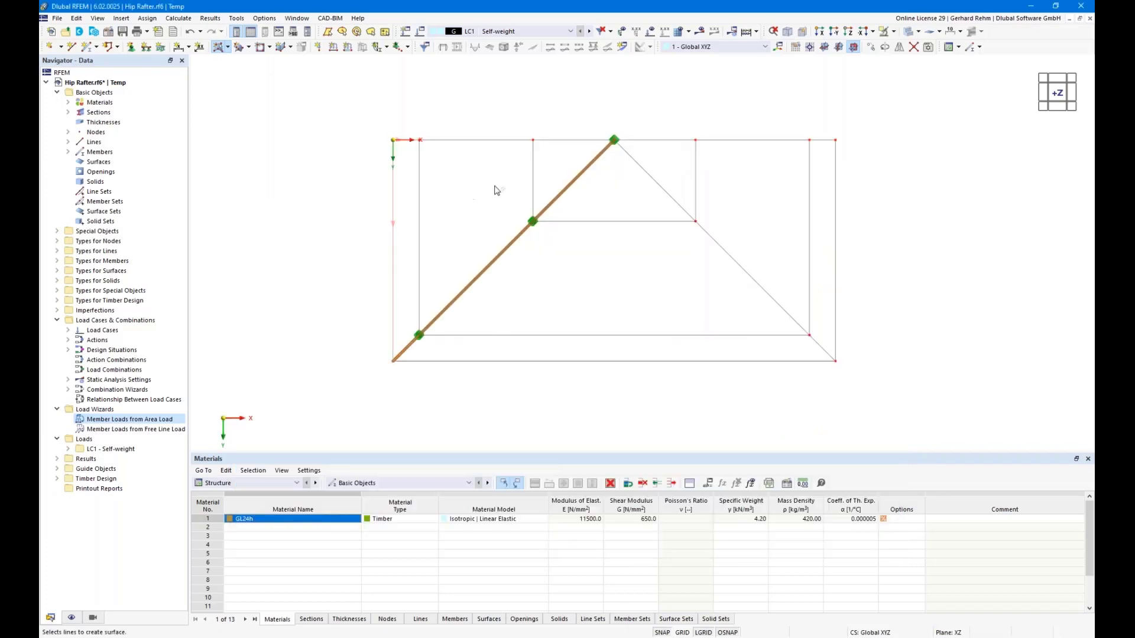
pyautogui.click(447, 141)
pyautogui.click(492, 262)
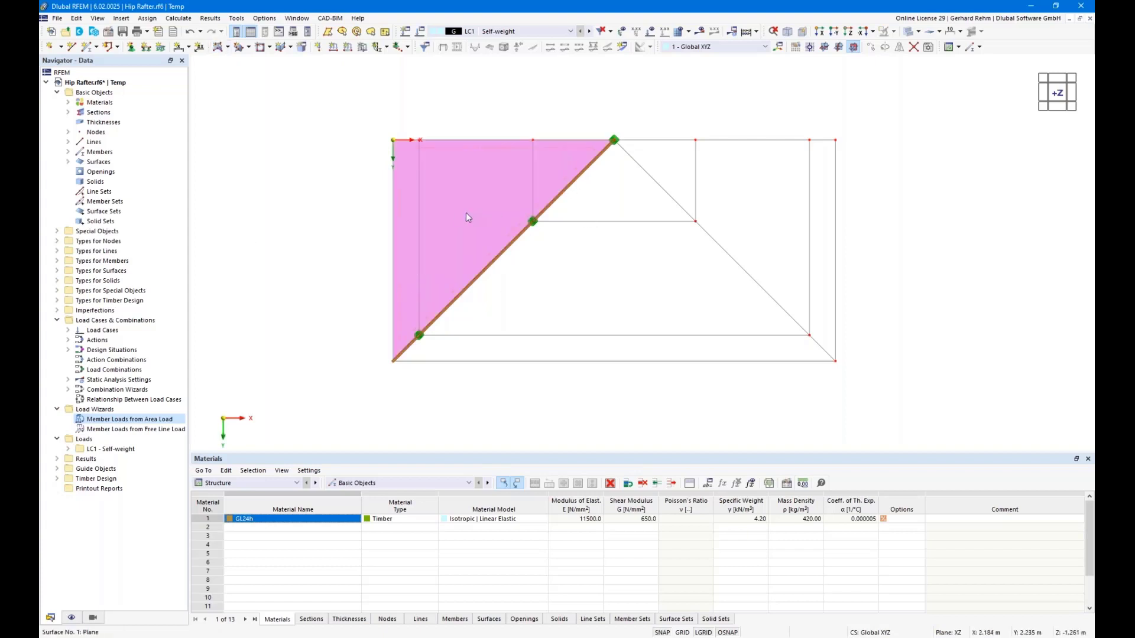
# Start a second boundary-defined surface with its stiffness type set to Load Transfer.
pyautogui.click(217, 47)
pyautogui.click(834, 537)
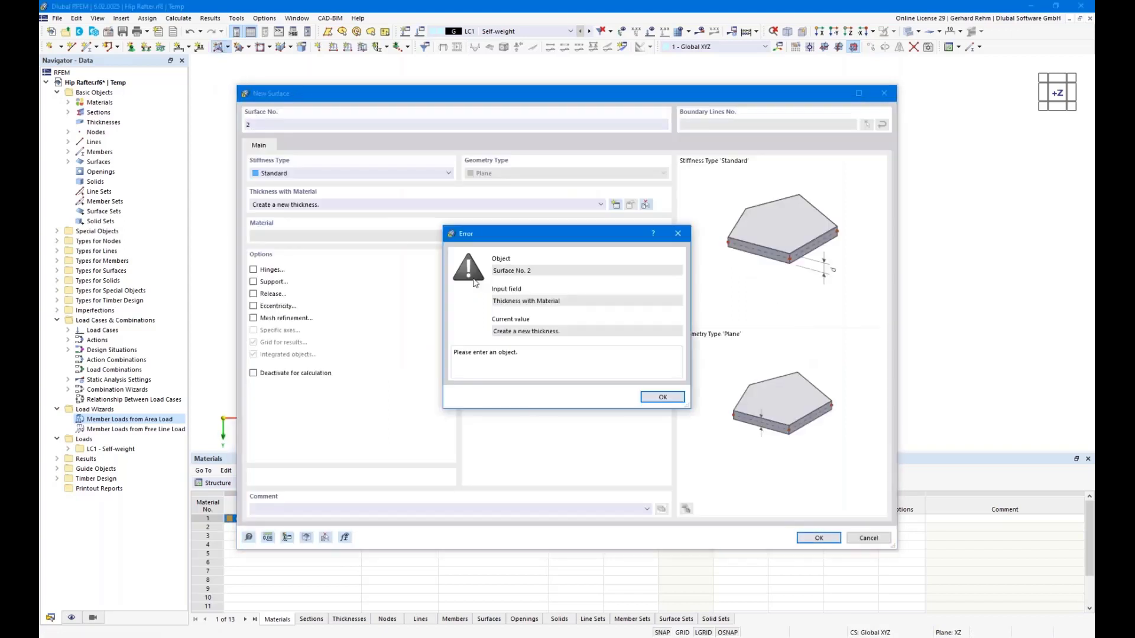
pyautogui.click(662, 399)
pyautogui.click(298, 172)
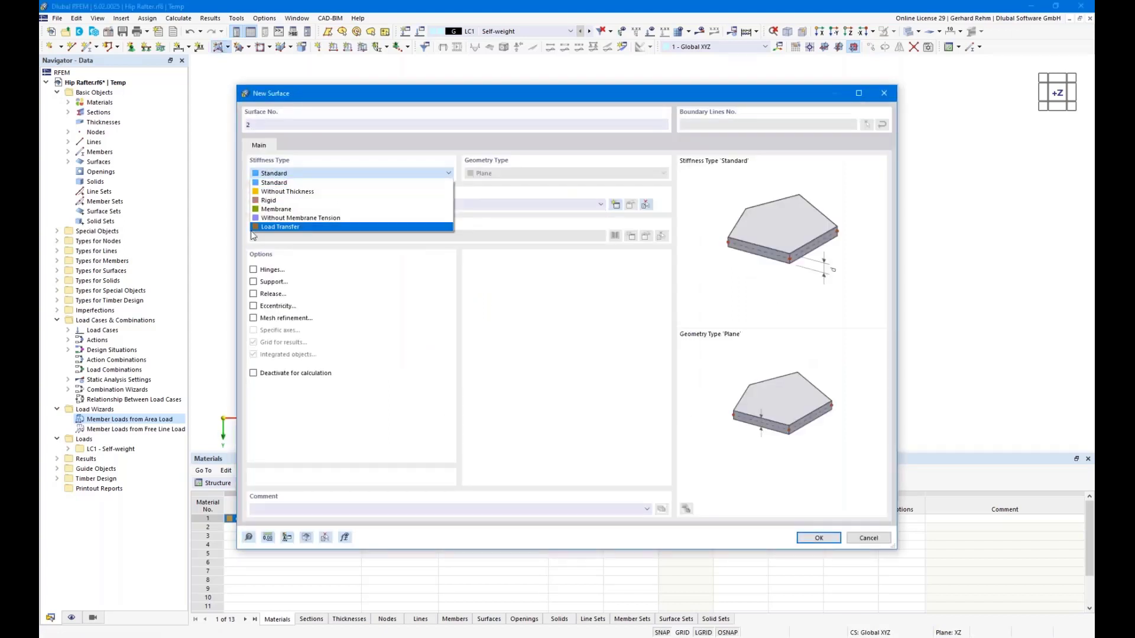
pyautogui.click(278, 213)
pyautogui.click(817, 538)
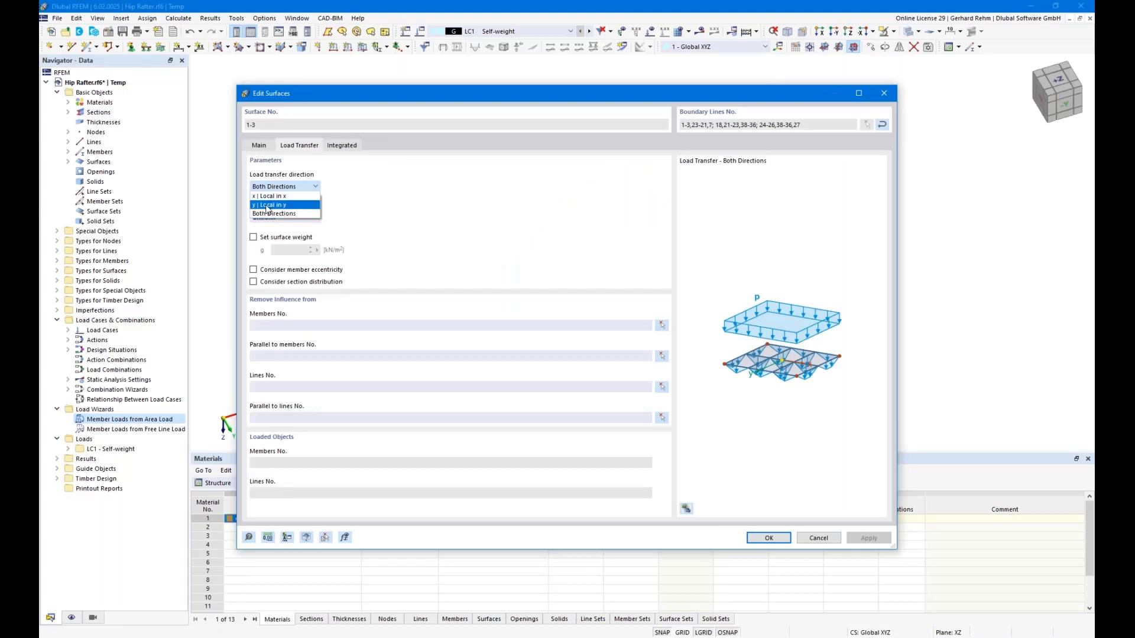
pyautogui.click(496, 95)
pyautogui.moveTo(519, 93); pyautogui.dragTo(850, 78)
pyautogui.click(612, 205)
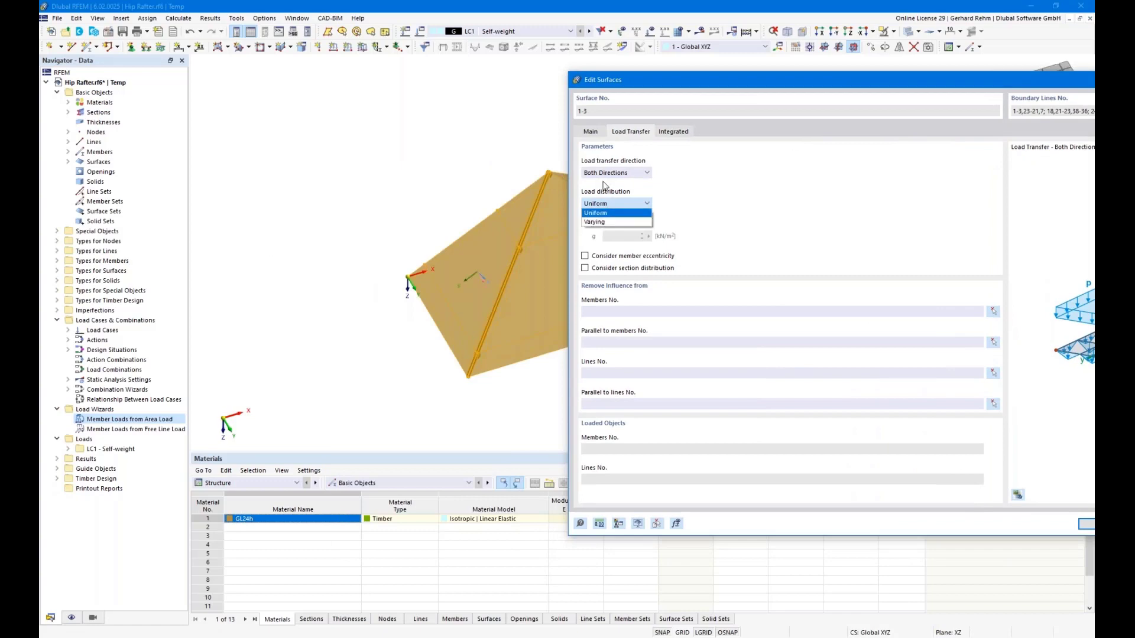
pyautogui.click(609, 174)
pyautogui.click(602, 200)
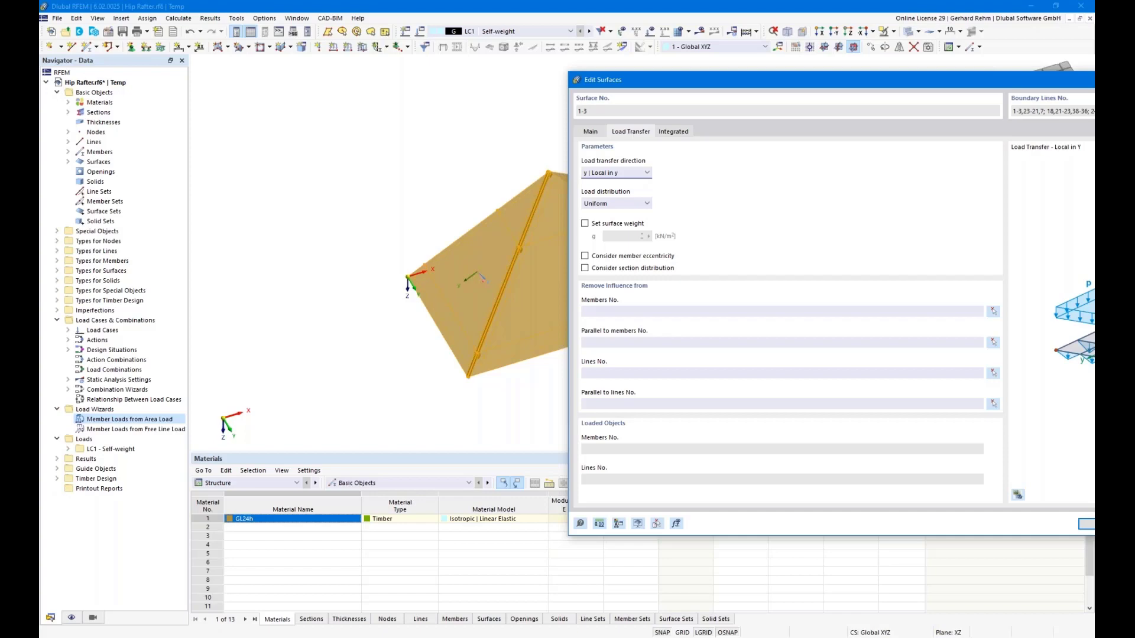
pyautogui.click(1091, 524)
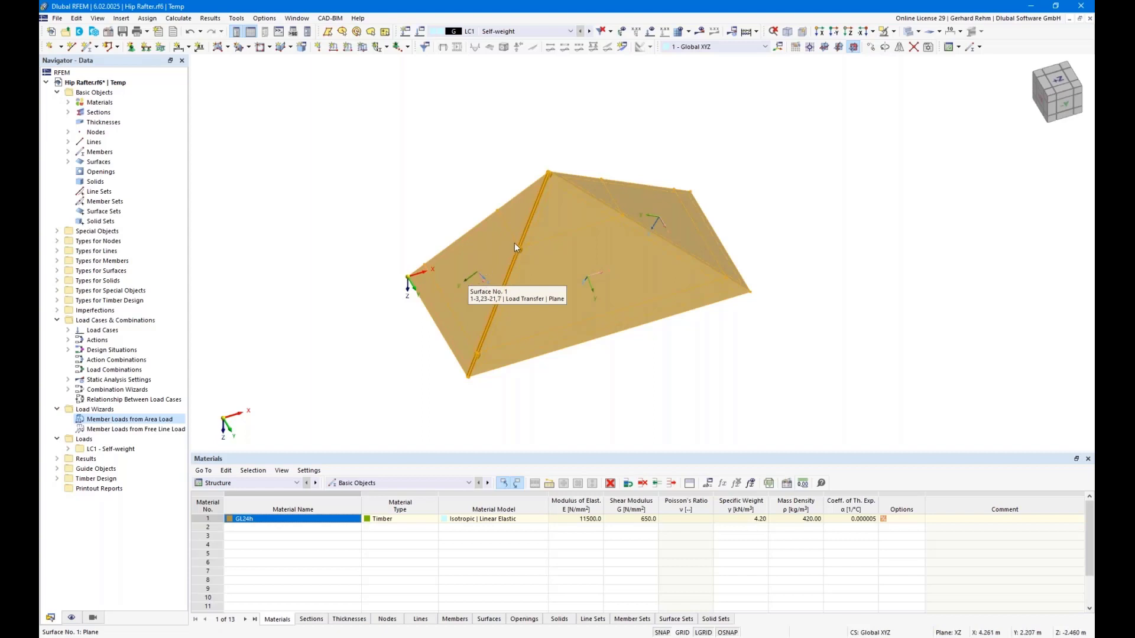
# Set the load transfer direction of roof surfaces 1-3 to local y.
pyautogui.doubleClick(462, 302)
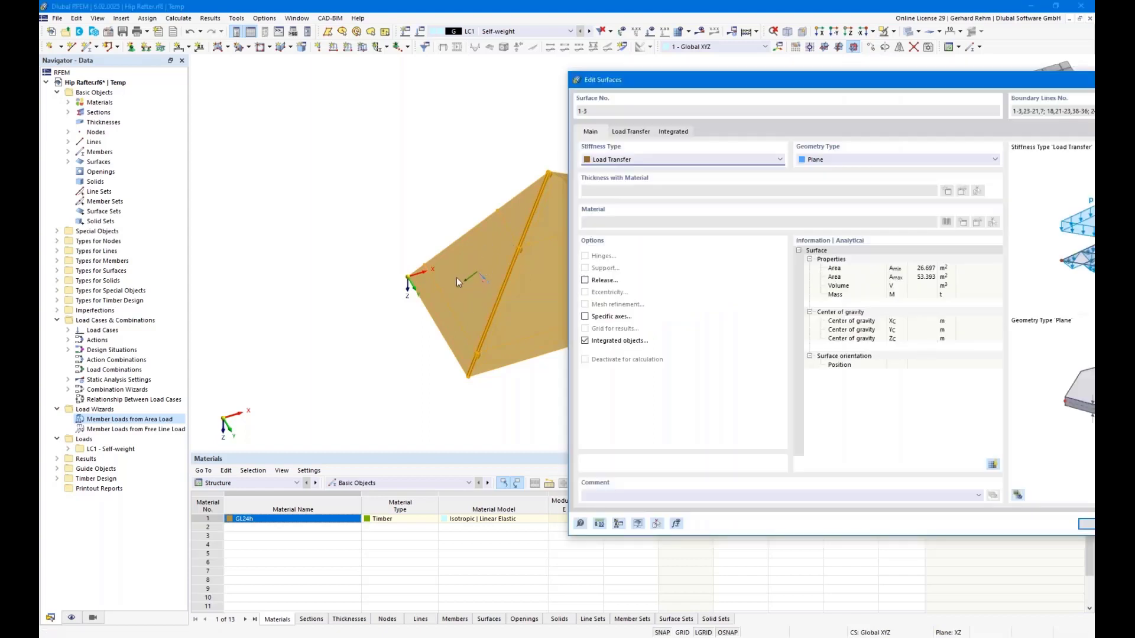
pyautogui.click(631, 133)
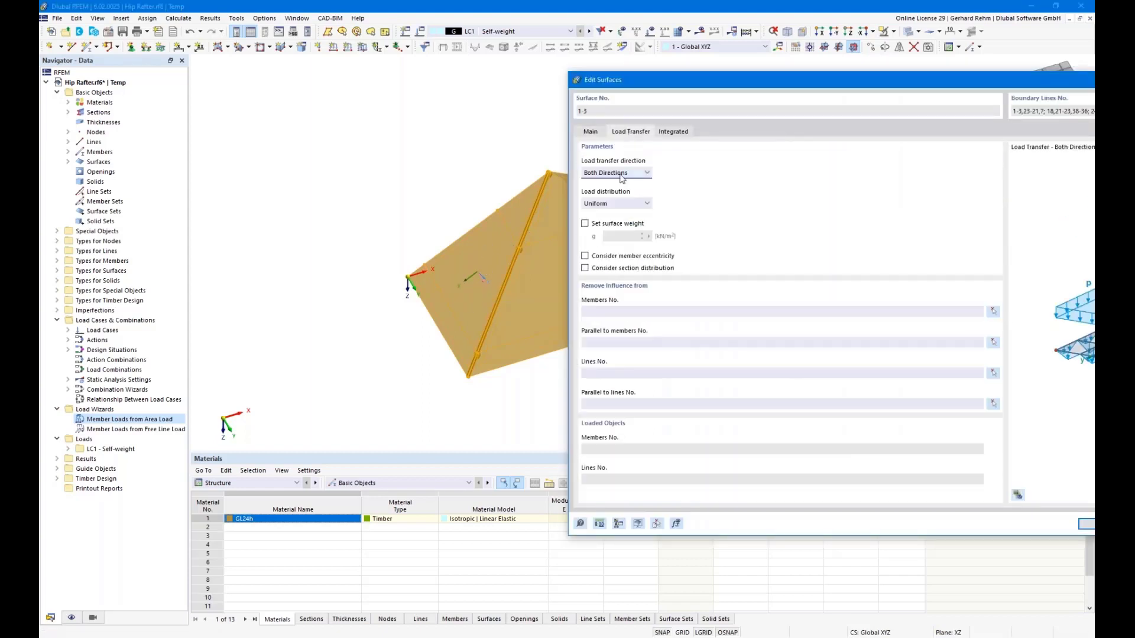
pyautogui.click(623, 173)
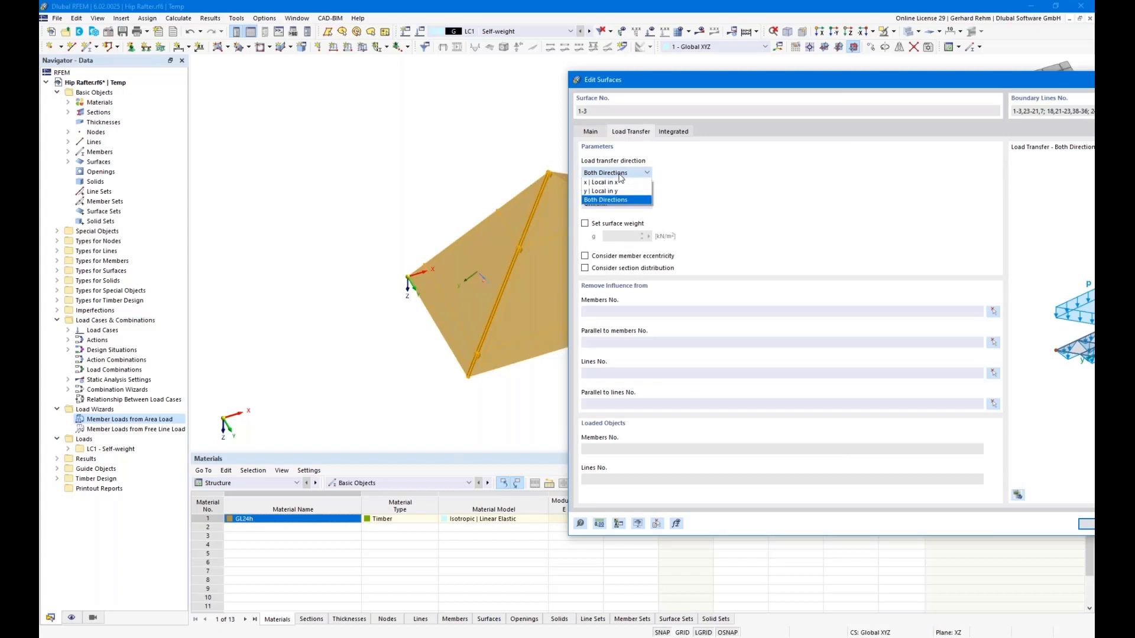
pyautogui.click(599, 191)
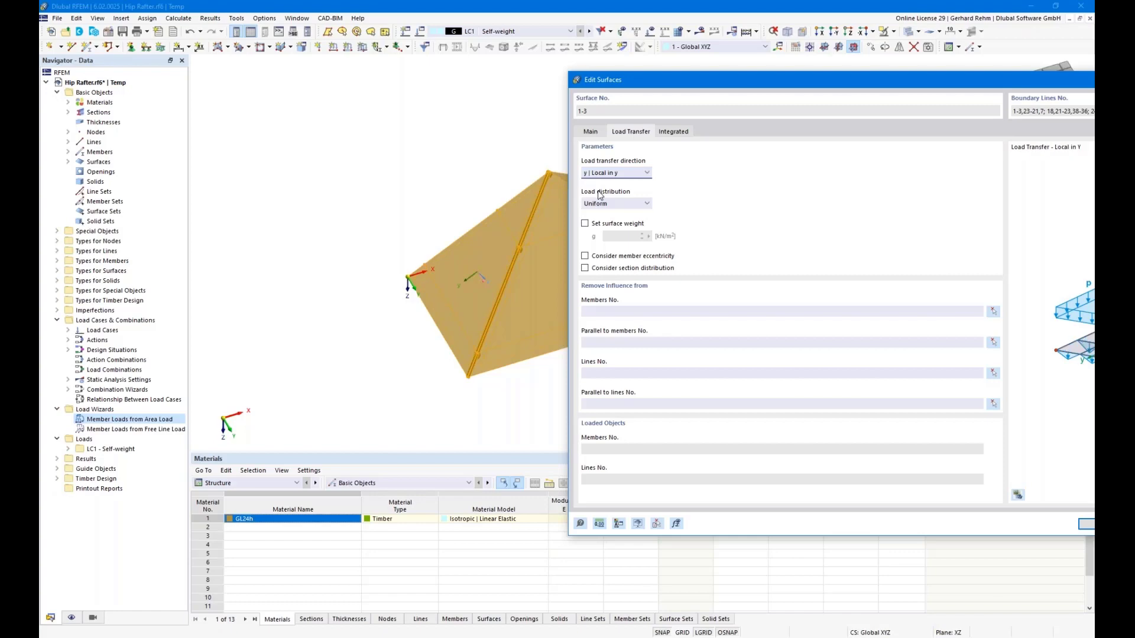
pyautogui.click(1082, 524)
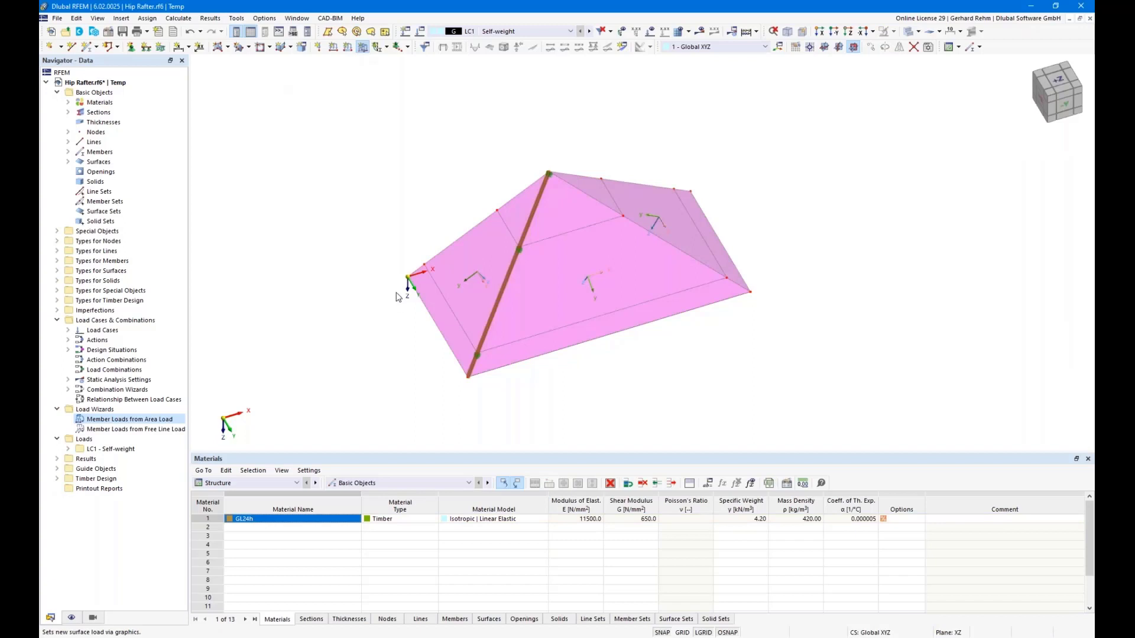
# Apply a uniform 1.5 kN/m² surface load in load case LC1 to roof surface 1 beside the hip rafter.
pyautogui.moveTo(325, 116); pyautogui.dragTo(360, 125)
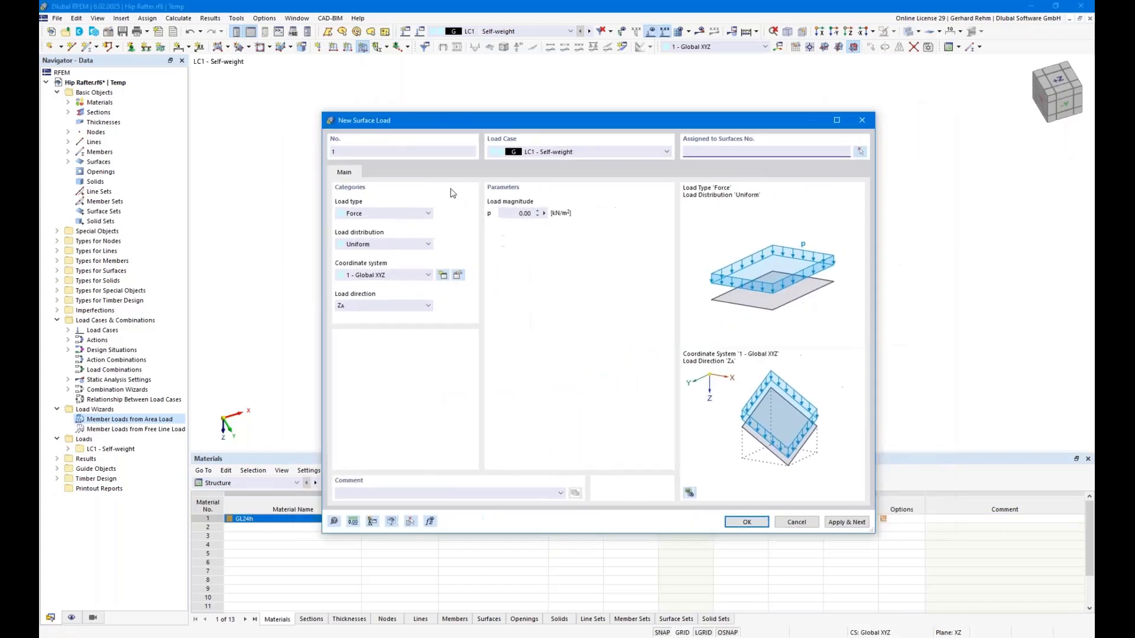
pyautogui.click(522, 213)
pyautogui.write('1,5')
pyautogui.click(736, 522)
pyautogui.click(499, 260)
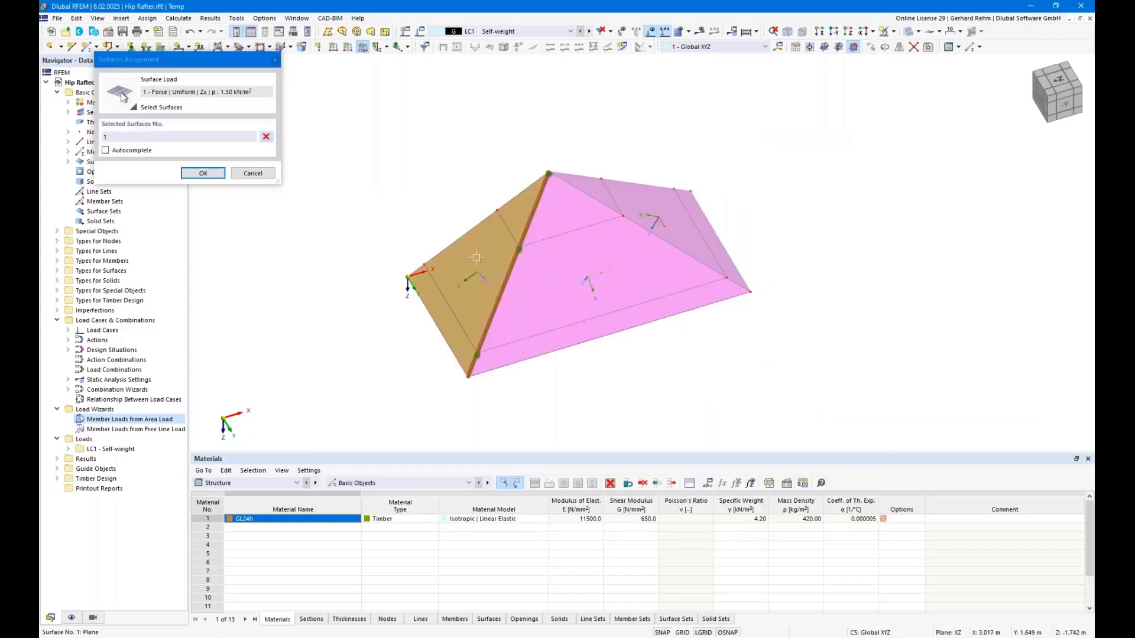
pyautogui.click(205, 176)
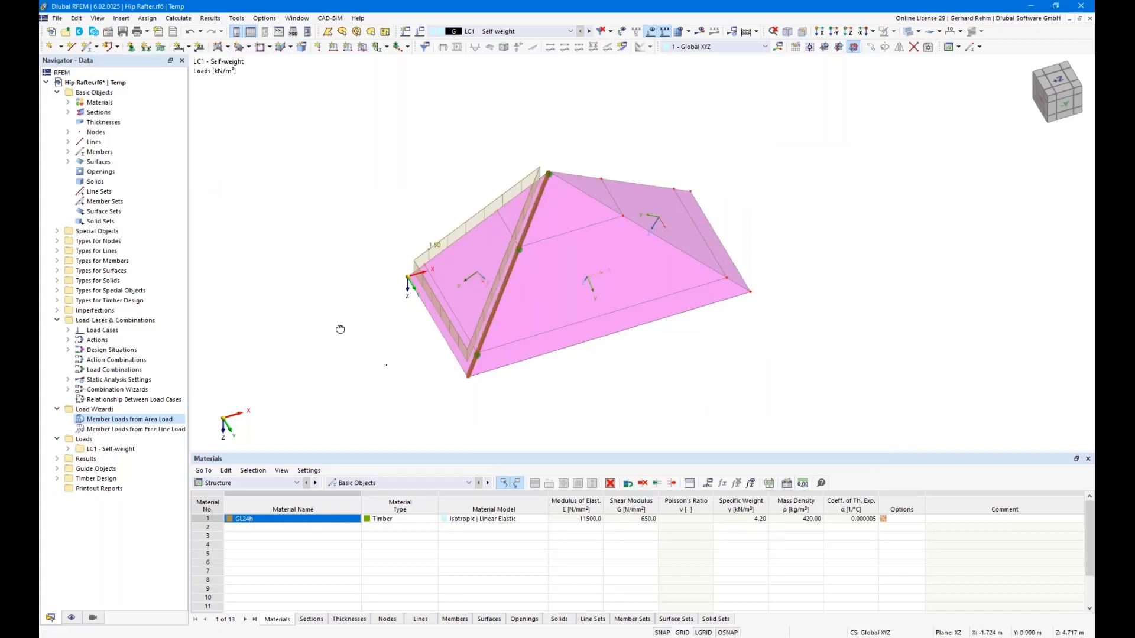
# Display the load transfer separately for roof surface 1 to view the member loads on the hip rafter.
pyautogui.keyDown('ctrl'); pyautogui.moveTo(340, 327); pyautogui.dragTo(410, 308, button='middle'); pyautogui.keyUp('ctrl')
pyautogui.rightClick(413, 309)
pyautogui.click(371, 282)
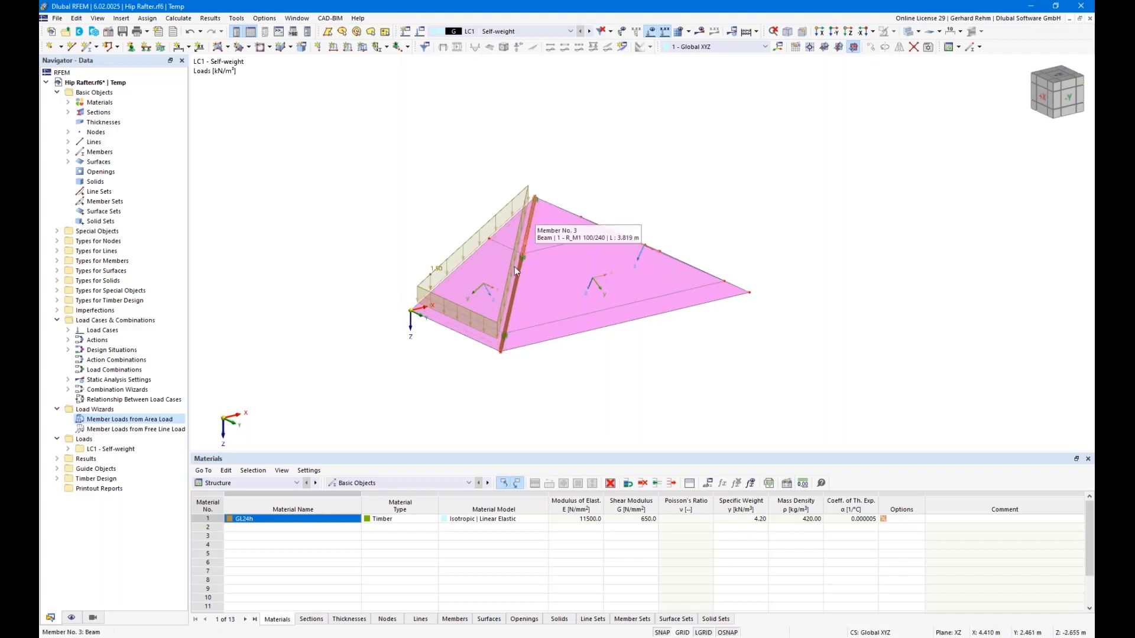
pyautogui.rightClick(478, 275)
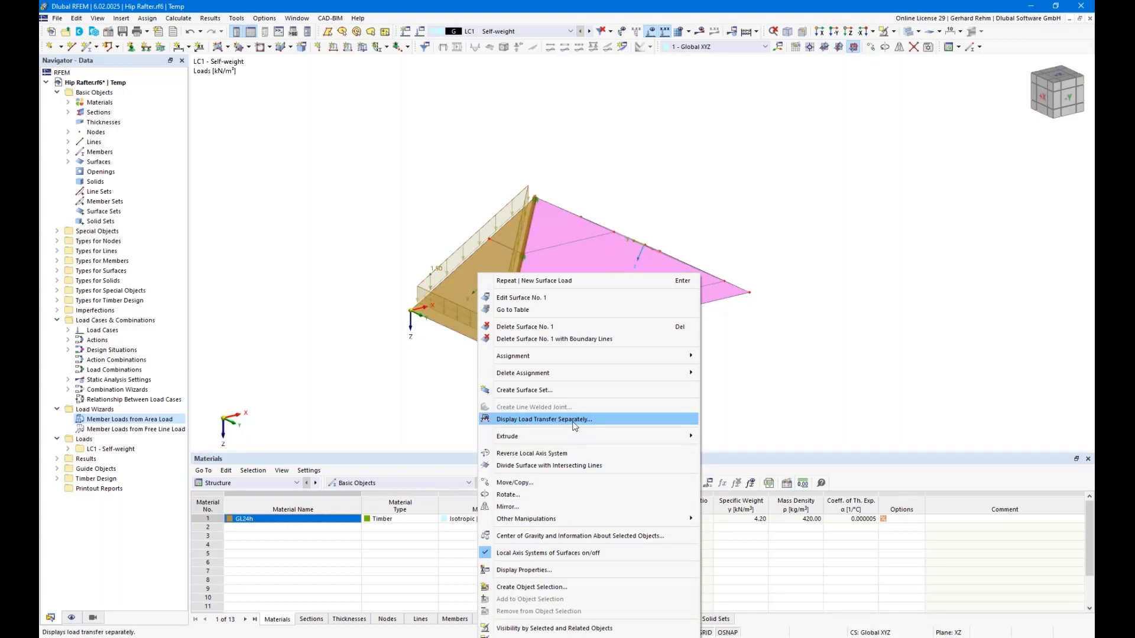
pyautogui.click(574, 426)
pyautogui.keyDown('ctrl'); pyautogui.moveTo(621, 392); pyautogui.dragTo(783, 338, button='middle'); pyautogui.keyUp('ctrl')
pyautogui.rightClick(783, 341)
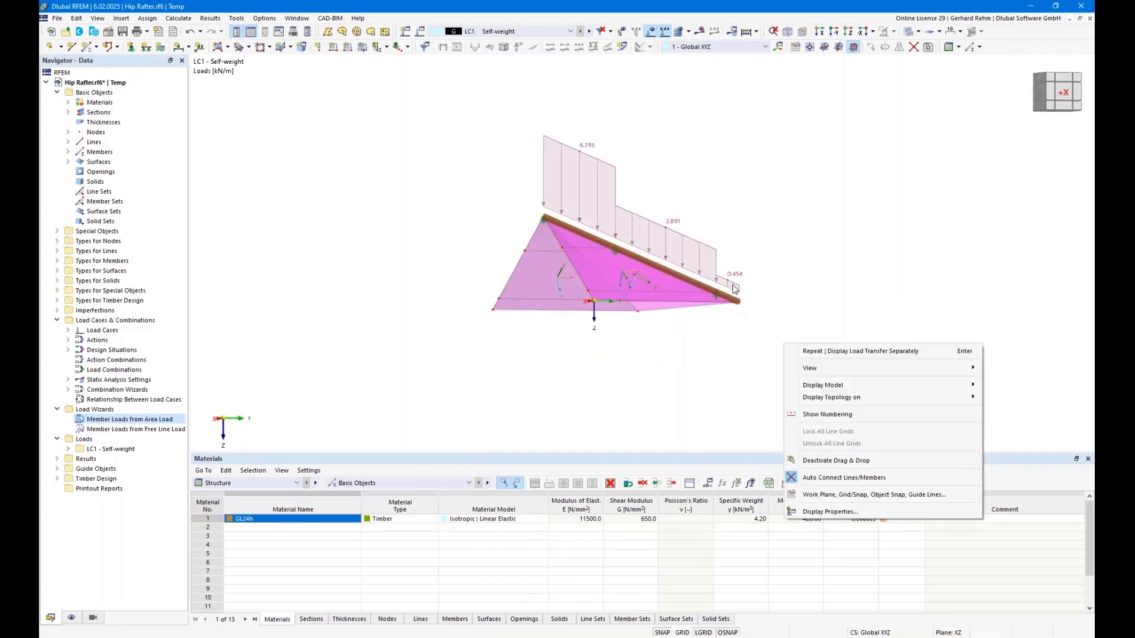
pyautogui.click(747, 336)
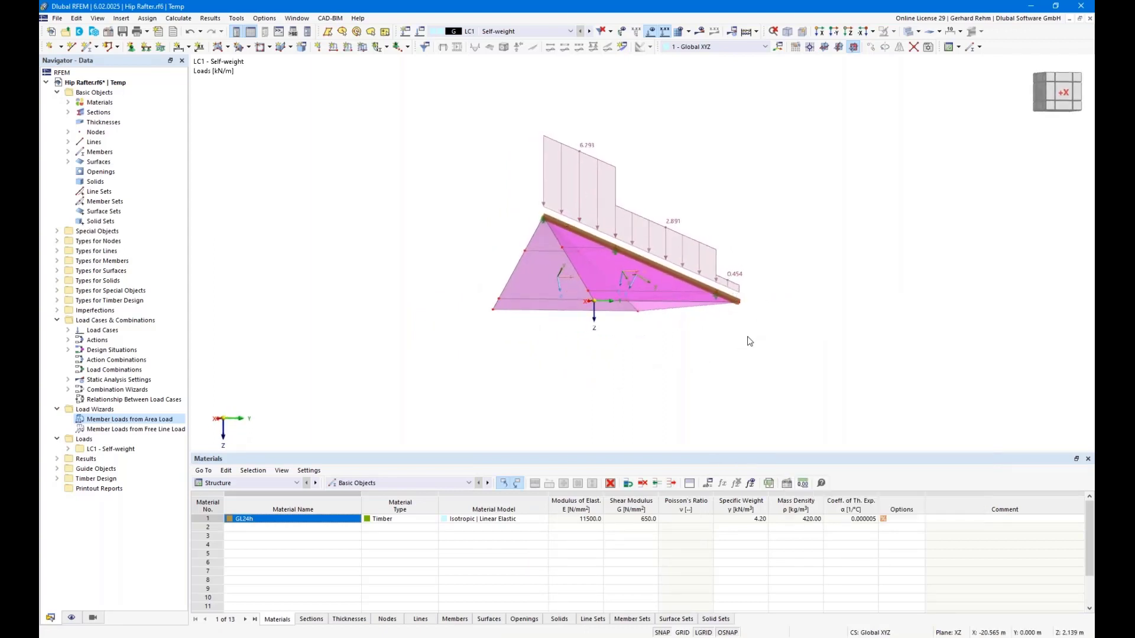
pyautogui.keyDown('ctrl'); pyautogui.moveTo(861, 325); pyautogui.dragTo(773, 355, button='middle'); pyautogui.keyUp('ctrl')
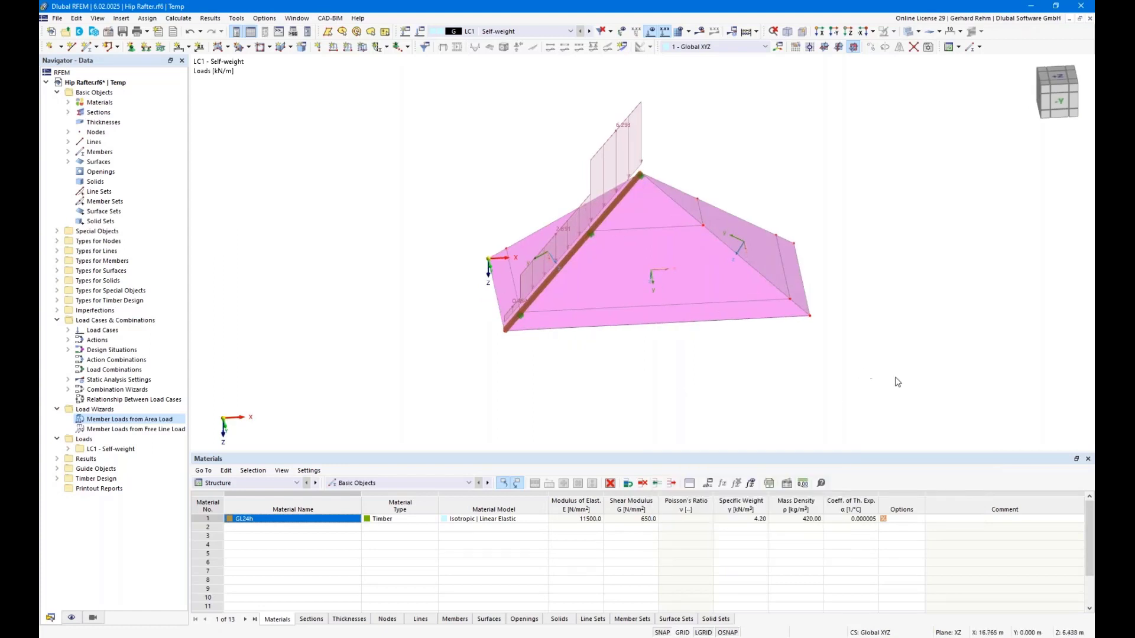
# Set the load distribution of roof surfaces 1-3 to Varying in their load transfer settings.
pyautogui.moveTo(897, 377); pyautogui.dragTo(415, 119)
pyautogui.doubleClick(659, 278)
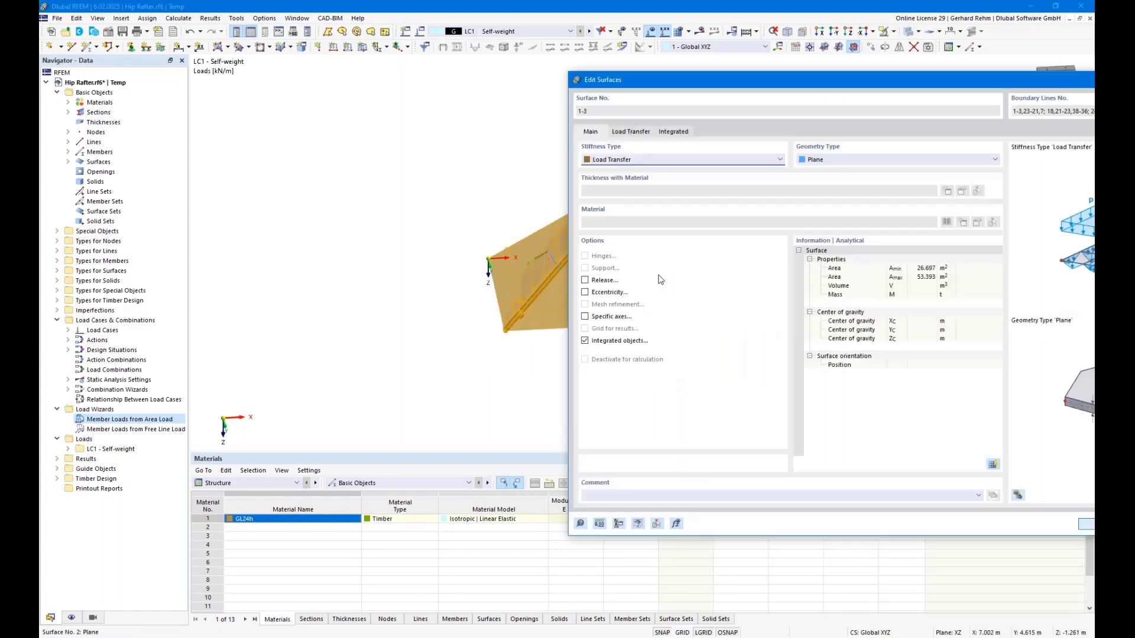
pyautogui.click(621, 132)
pyautogui.click(599, 205)
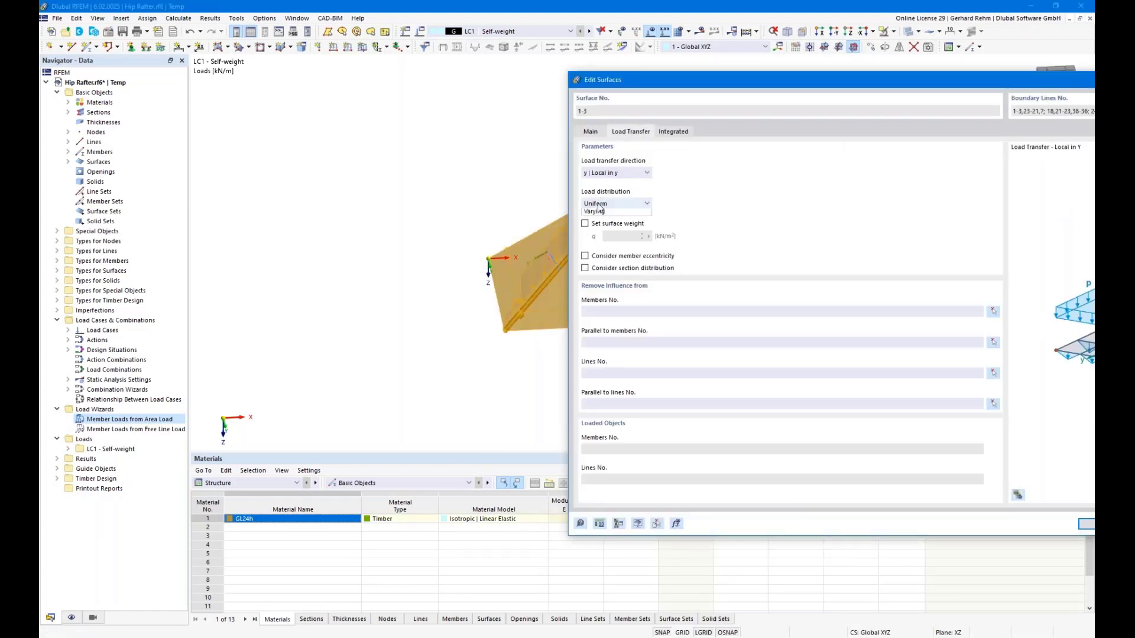
pyautogui.click(602, 221)
pyautogui.click(603, 205)
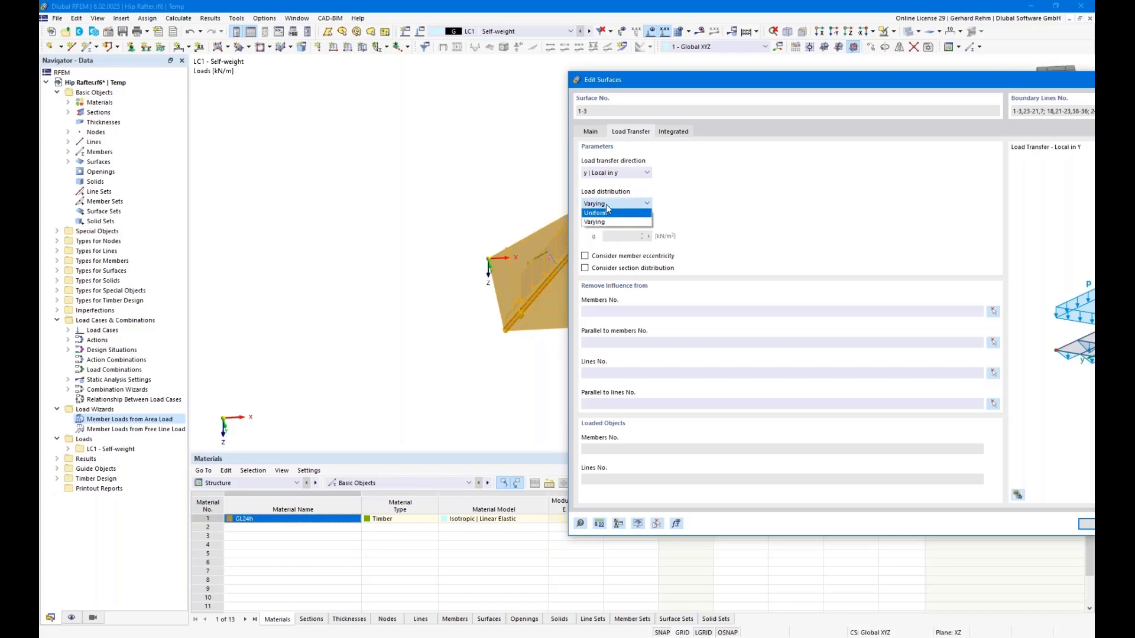
pyautogui.click(598, 221)
pyautogui.moveTo(658, 89); pyautogui.dragTo(389, 88)
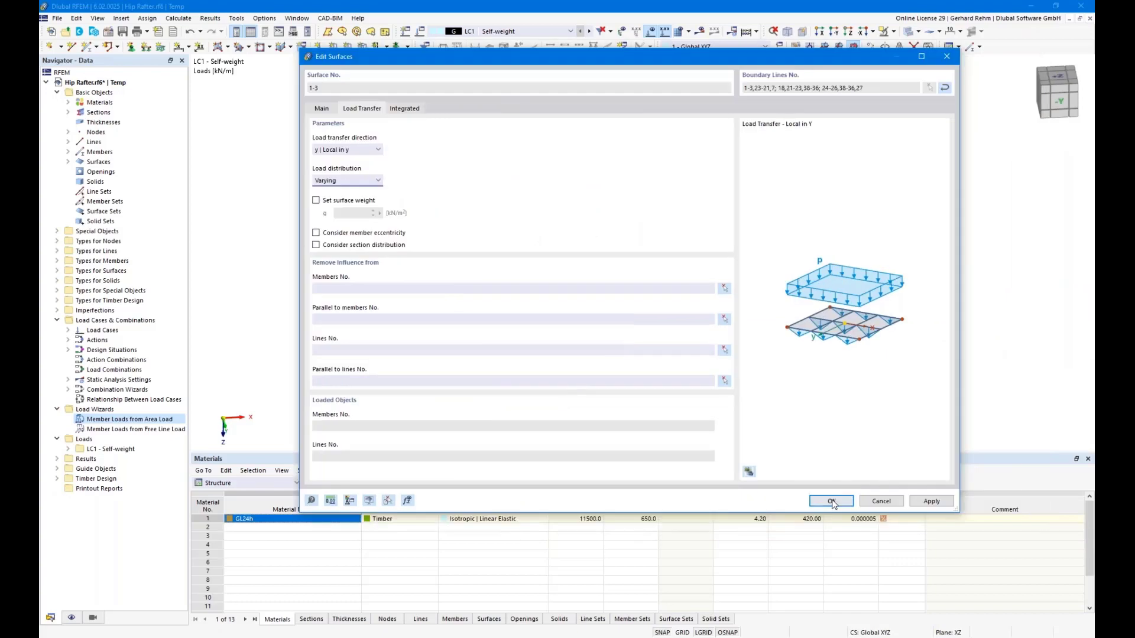
pyautogui.click(835, 499)
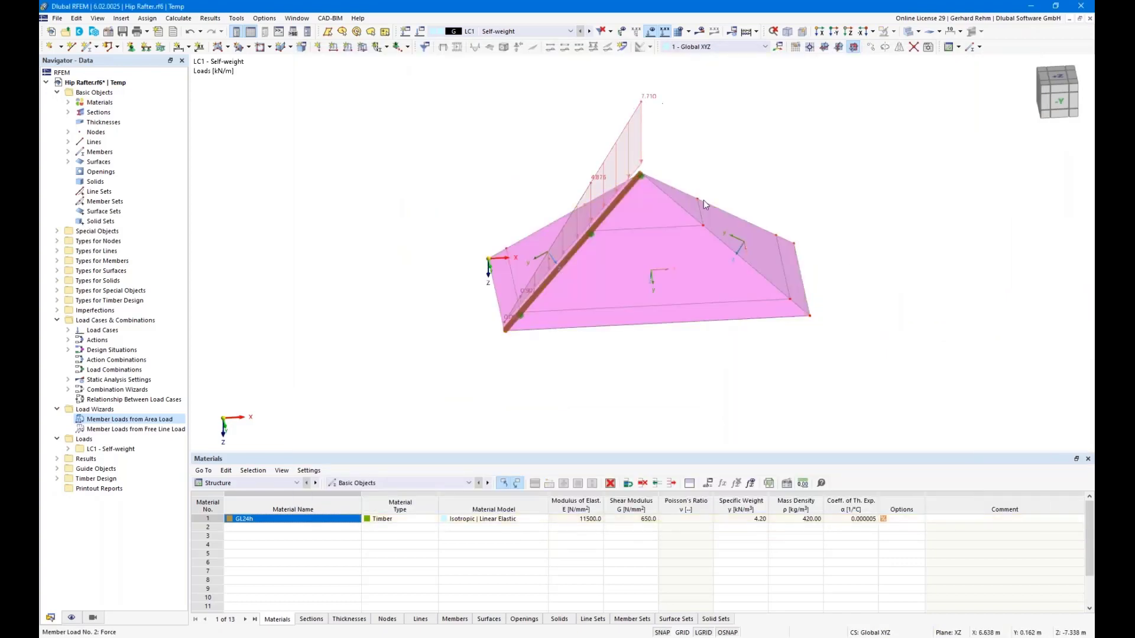
# Examine the load along the hip rafter and check the loaded members and lines in surface 1's load transfer settings.
pyautogui.keyDown('ctrl'); pyautogui.moveTo(439, 265); pyautogui.dragTo(561, 254, button='middle'); pyautogui.keyUp('ctrl')
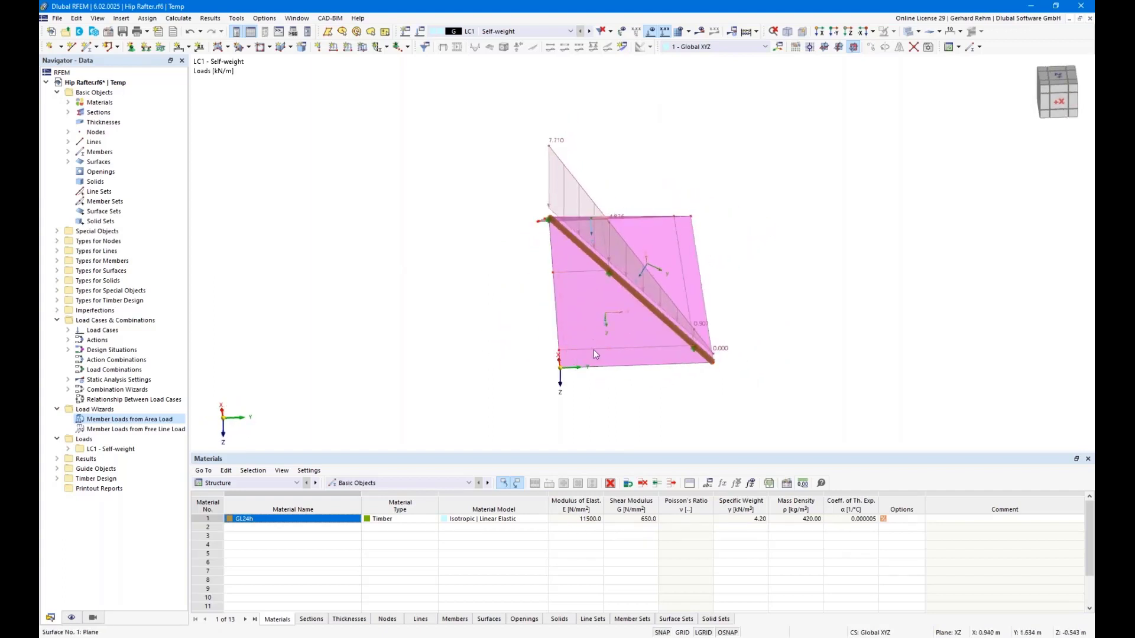
pyautogui.keyDown('ctrl'); pyautogui.moveTo(506, 303); pyautogui.dragTo(590, 314, button='middle'); pyautogui.keyUp('ctrl')
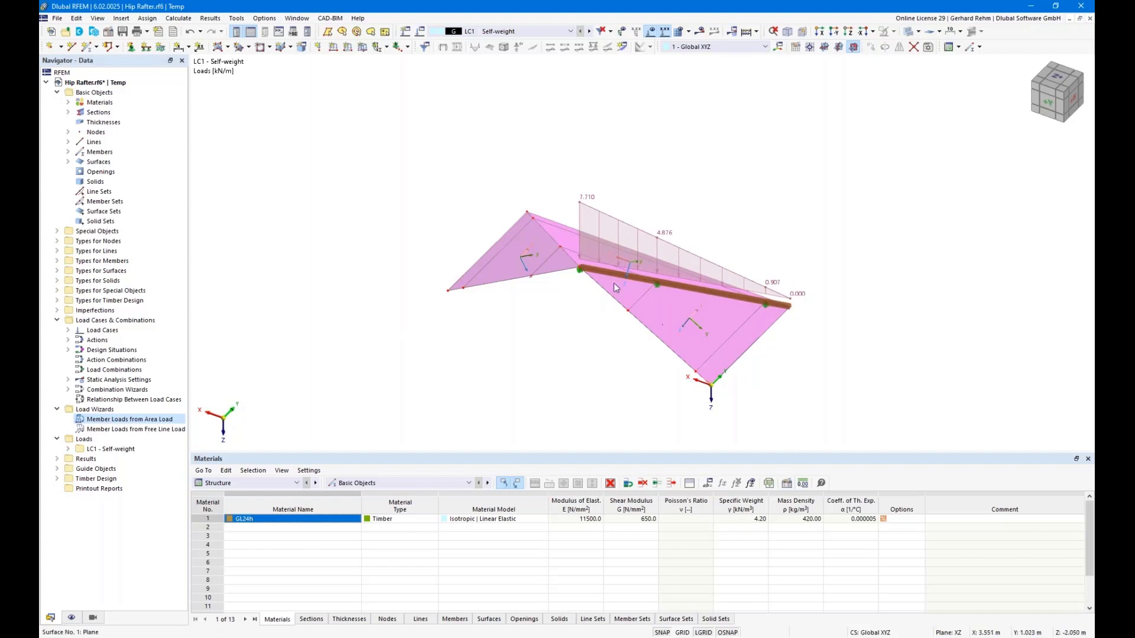
pyautogui.keyDown('ctrl'); pyautogui.moveTo(591, 327); pyautogui.dragTo(300, 307, button='middle'); pyautogui.keyUp('ctrl')
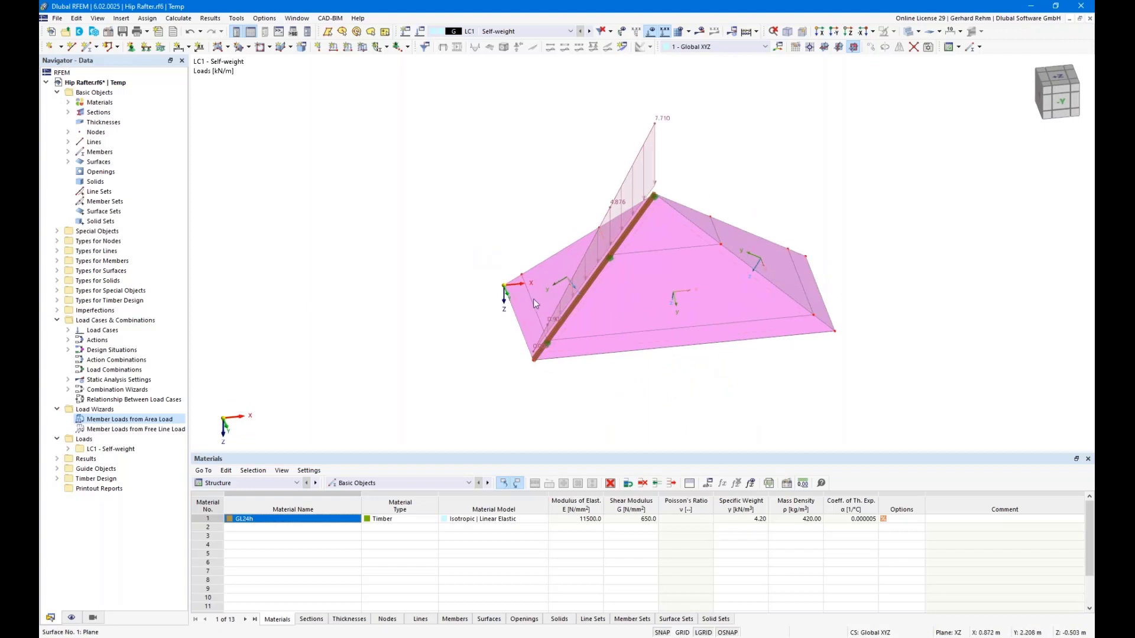
pyautogui.doubleClick(545, 283)
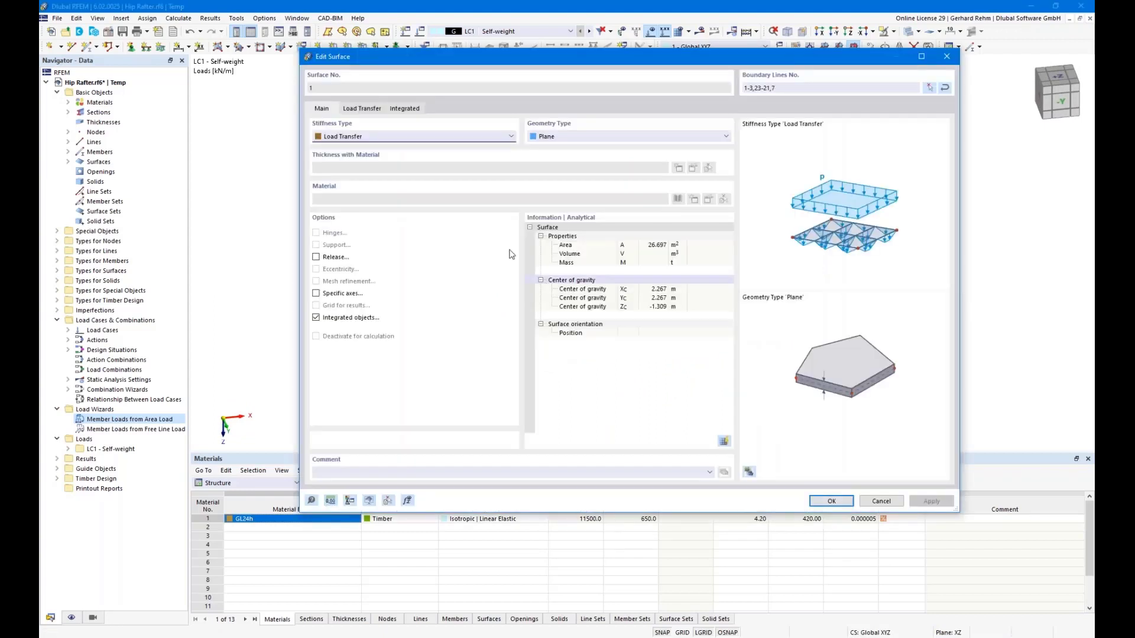
pyautogui.click(358, 110)
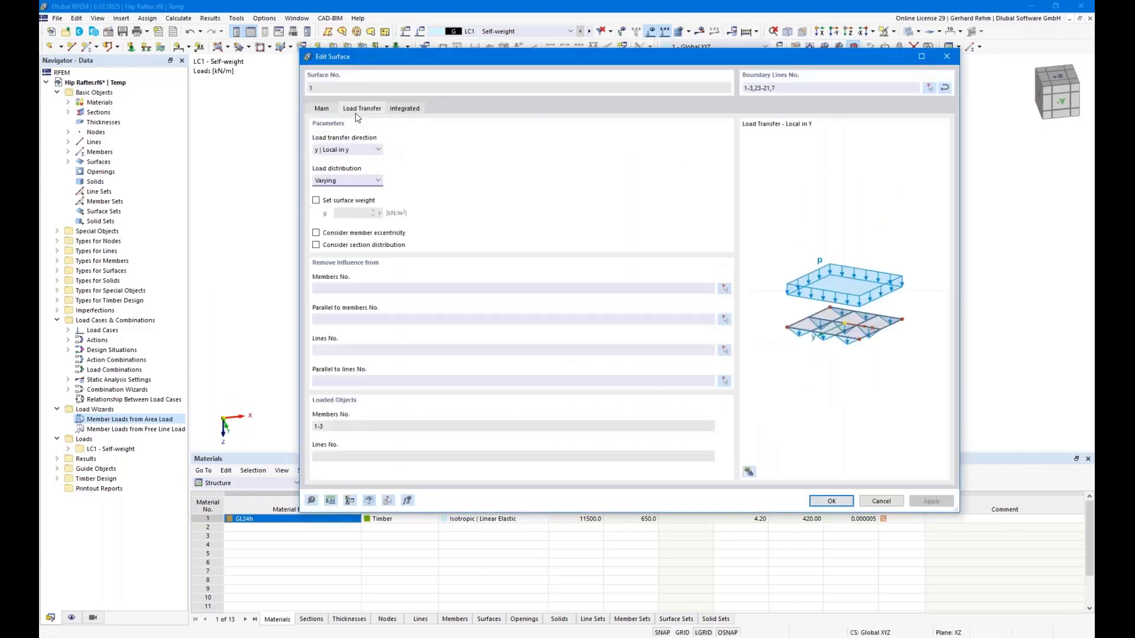
pyautogui.click(324, 427)
pyautogui.click(339, 456)
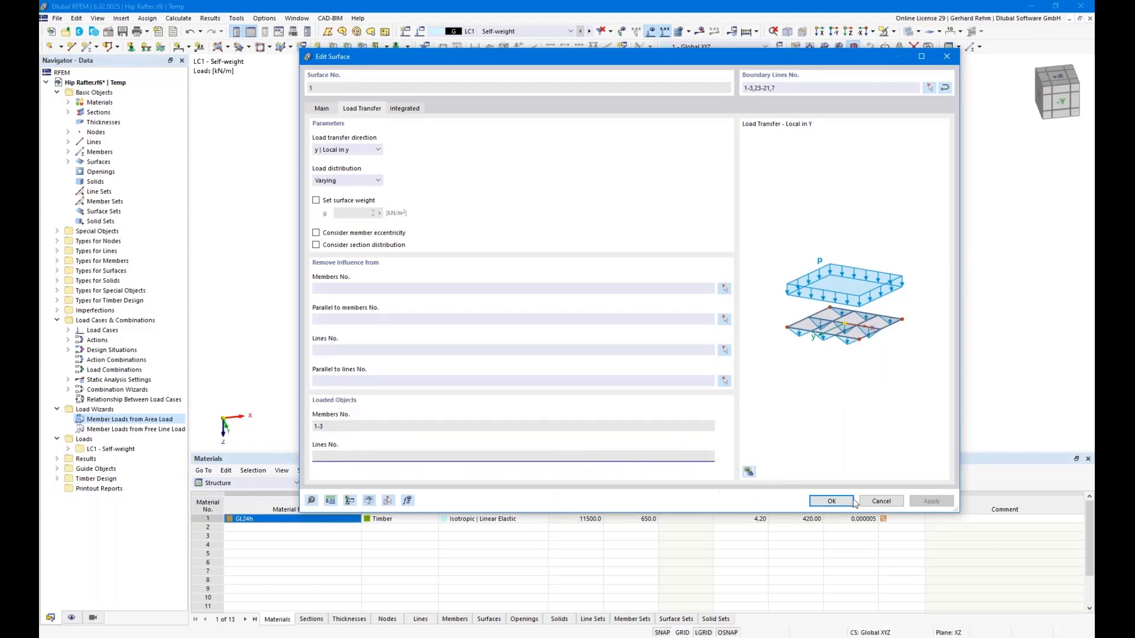
pyautogui.click(881, 502)
pyautogui.click(411, 300)
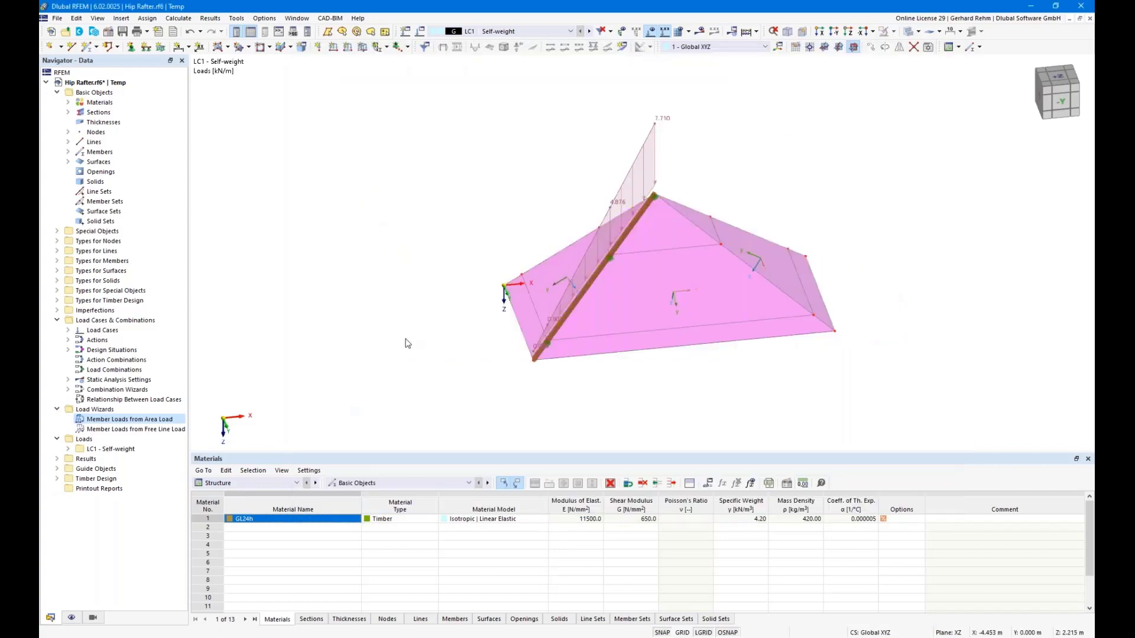
# Assign the hinged line support to the upper and lower purlin lines inside roof surface 1.
pyautogui.keyDown('ctrl'); pyautogui.moveTo(407, 343); pyautogui.dragTo(575, 317, button='middle'); pyautogui.keyUp('ctrl')
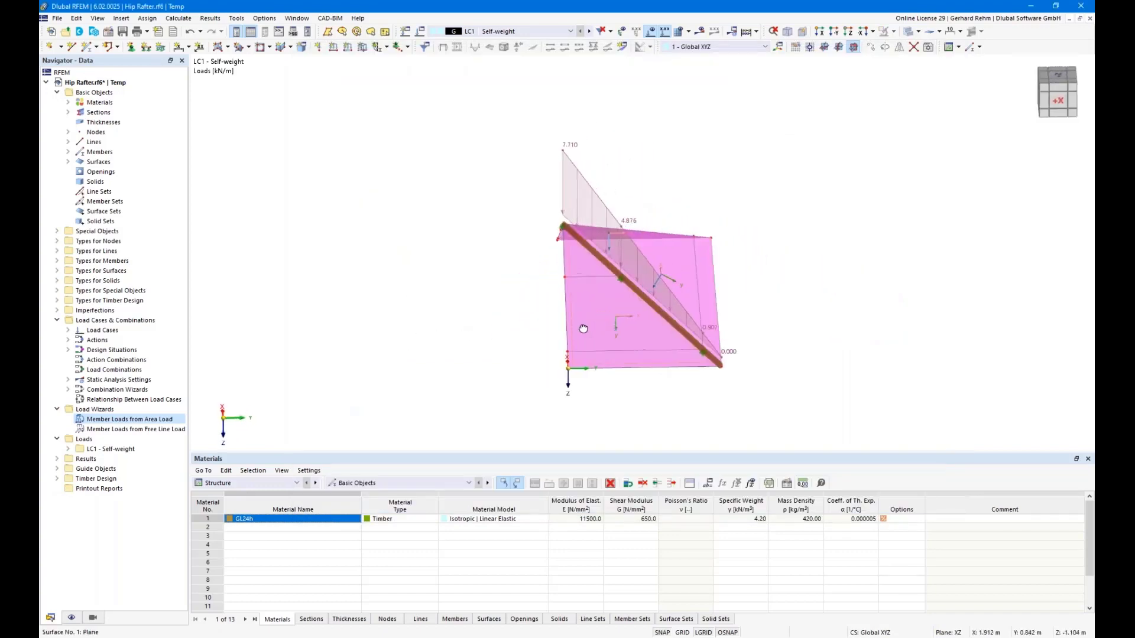
pyautogui.rightClick(576, 318)
pyautogui.press('Escape')
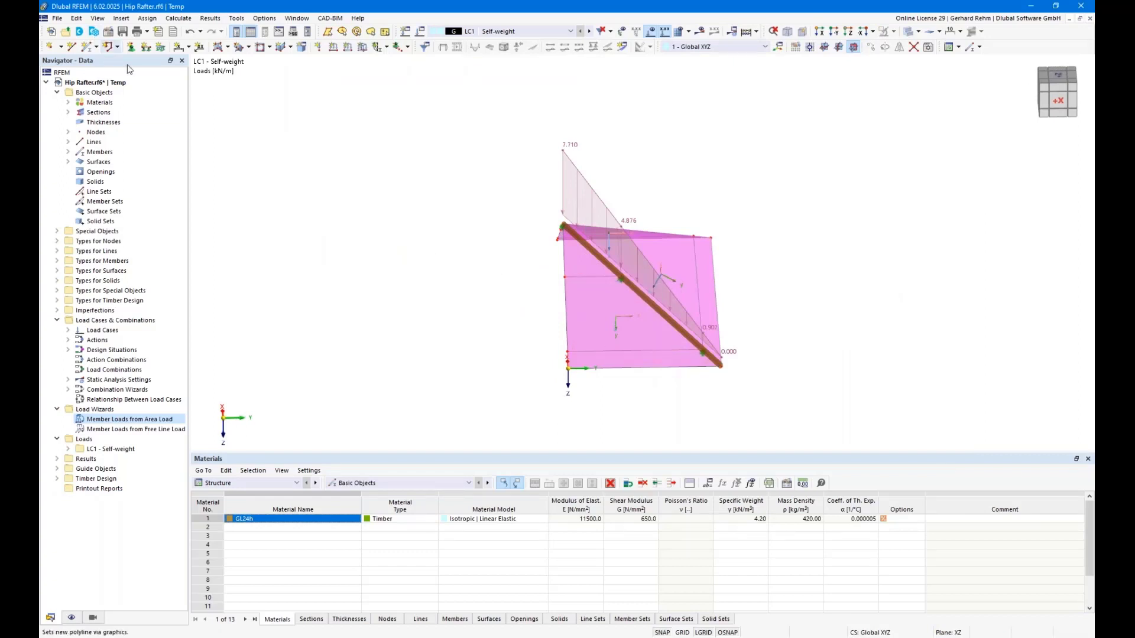
pyautogui.click(144, 49)
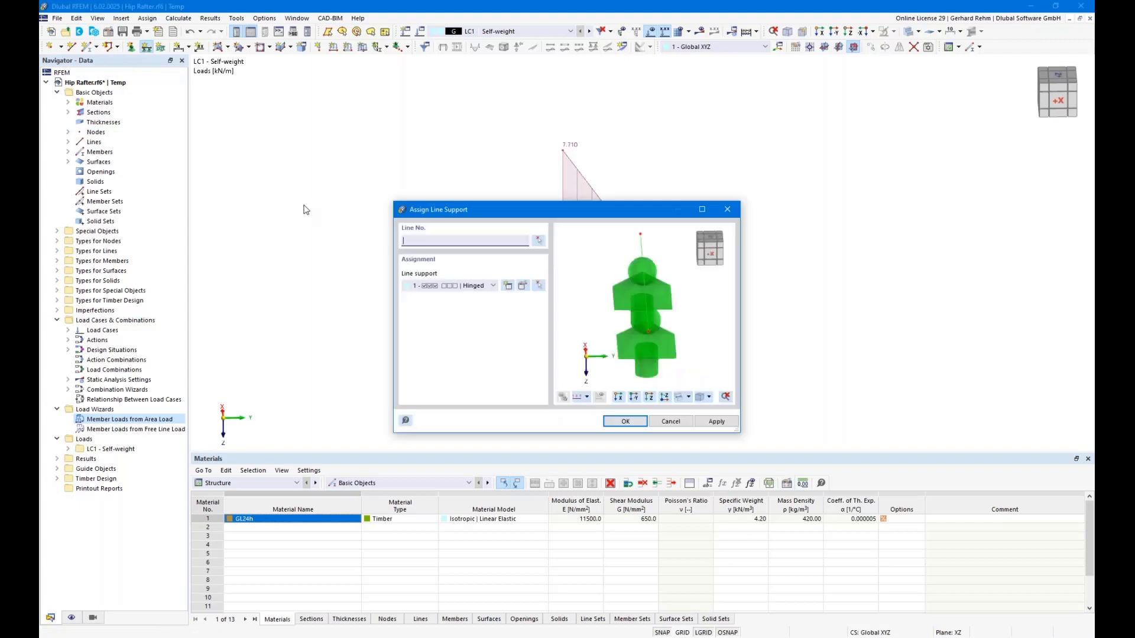
pyautogui.click(612, 422)
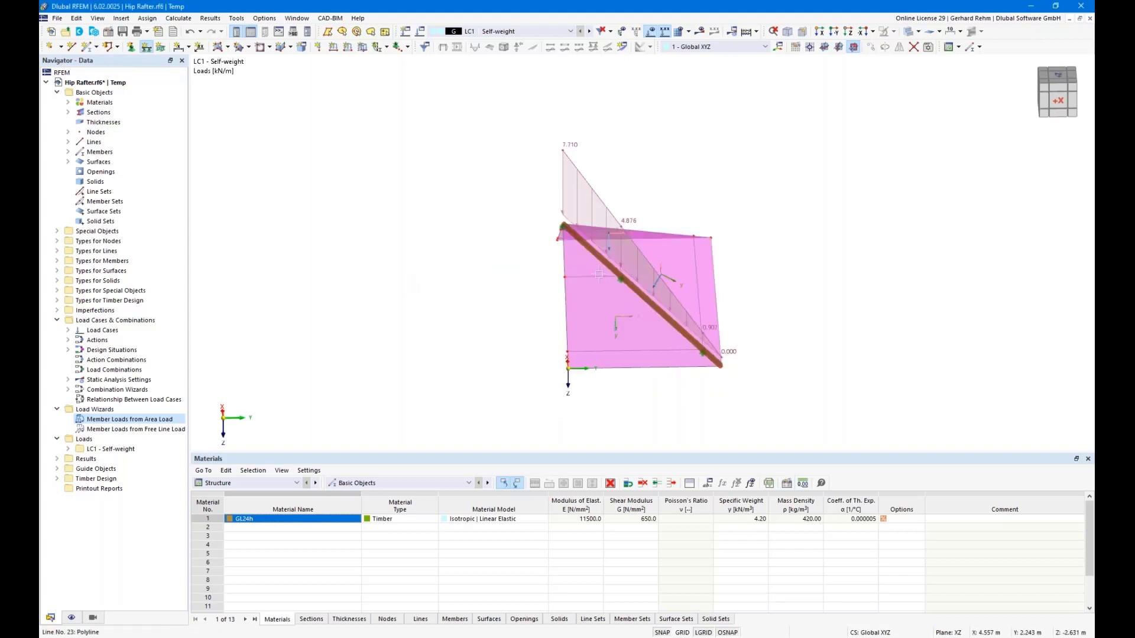
pyautogui.click(588, 276)
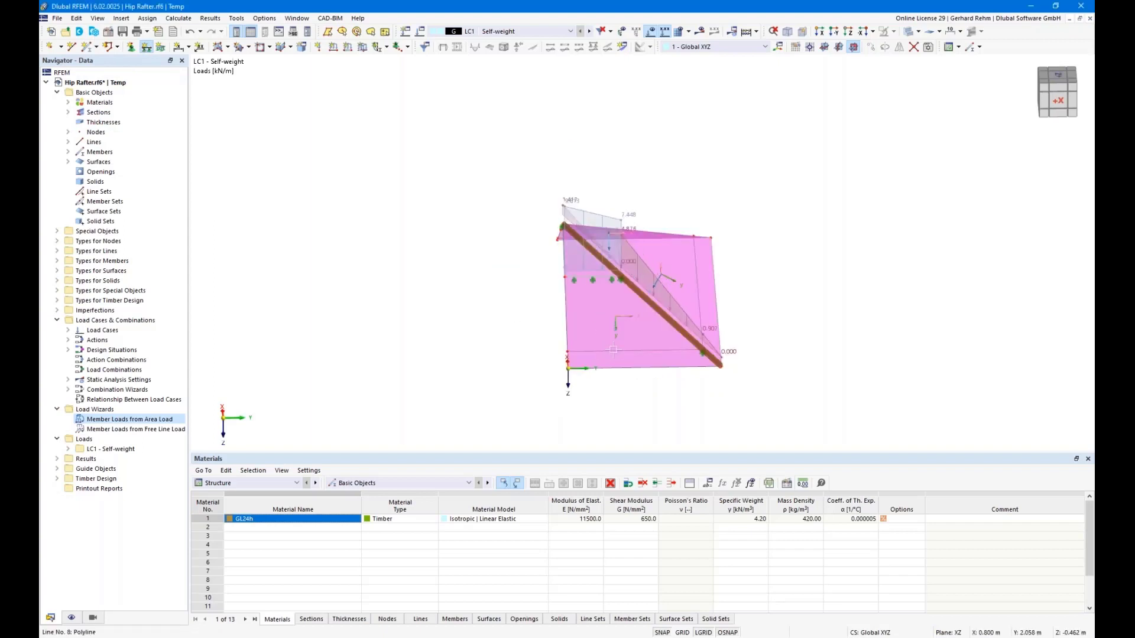
pyautogui.click(625, 354)
pyautogui.press('Escape')
# Assign the hinged line support to the purlin lines of roof surfaces 2 and 3 and to the opposite hip line.
pyautogui.keyDown('ctrl'); pyautogui.moveTo(849, 291); pyautogui.dragTo(508, 295, button='middle'); pyautogui.keyUp('ctrl')
pyautogui.scroll(4, 499, 299)
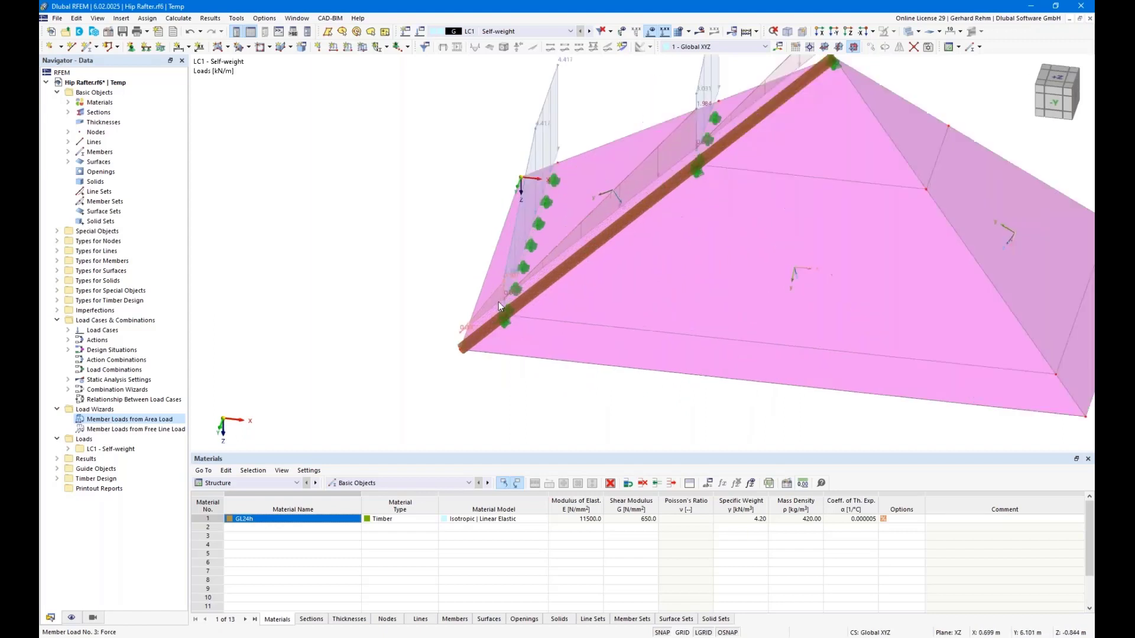
pyautogui.scroll(-2, 517, 279)
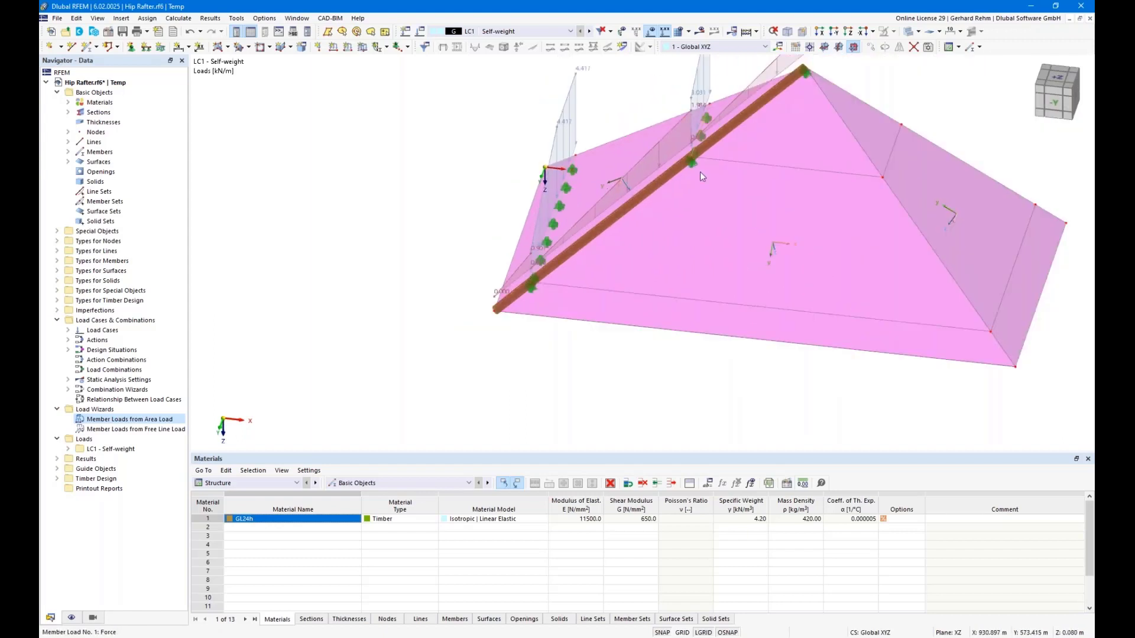
pyautogui.scroll(-1, 682, 209)
pyautogui.keyDown('ctrl'); pyautogui.moveTo(499, 268); pyautogui.dragTo(397, 255, button='middle'); pyautogui.keyUp('ctrl')
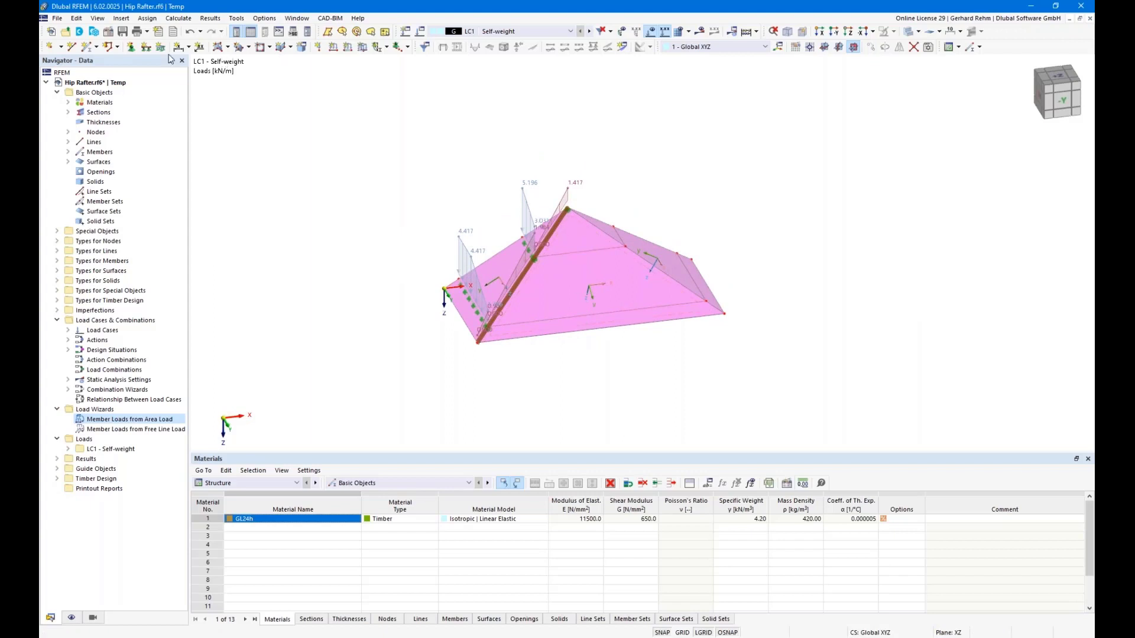
pyautogui.click(146, 46)
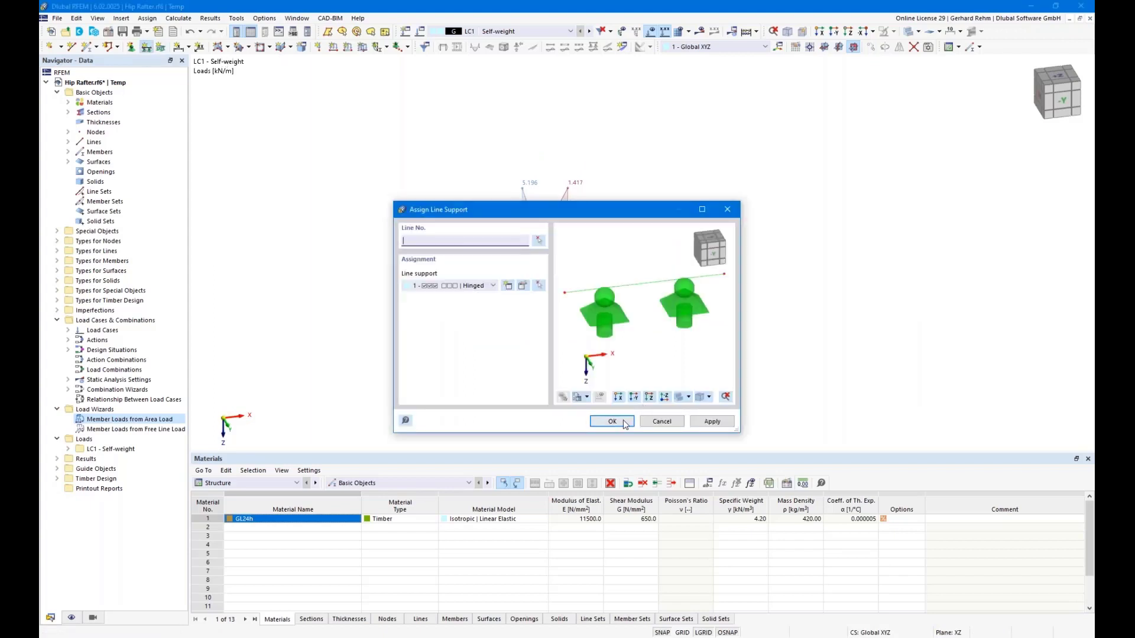
pyautogui.click(625, 423)
pyautogui.click(584, 315)
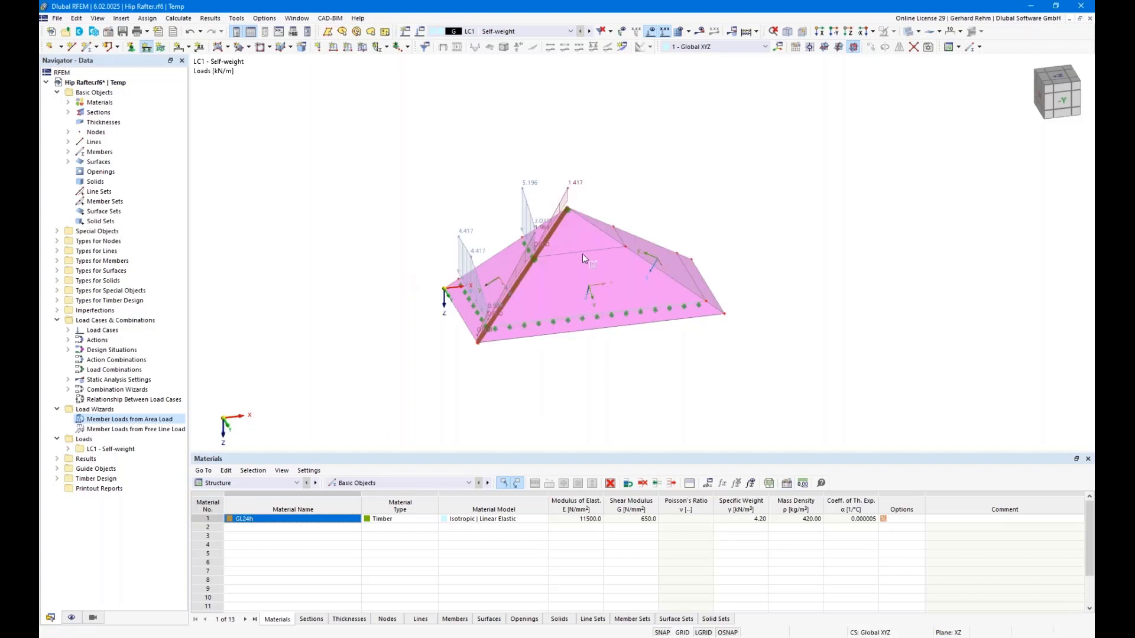
pyautogui.click(587, 251)
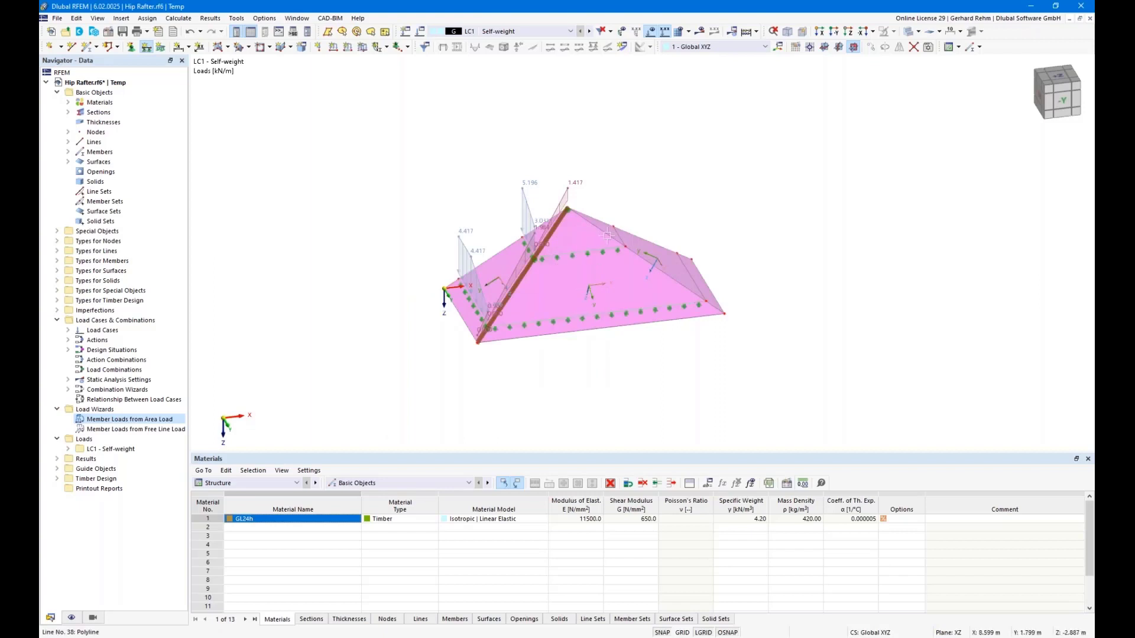
pyautogui.click(657, 266)
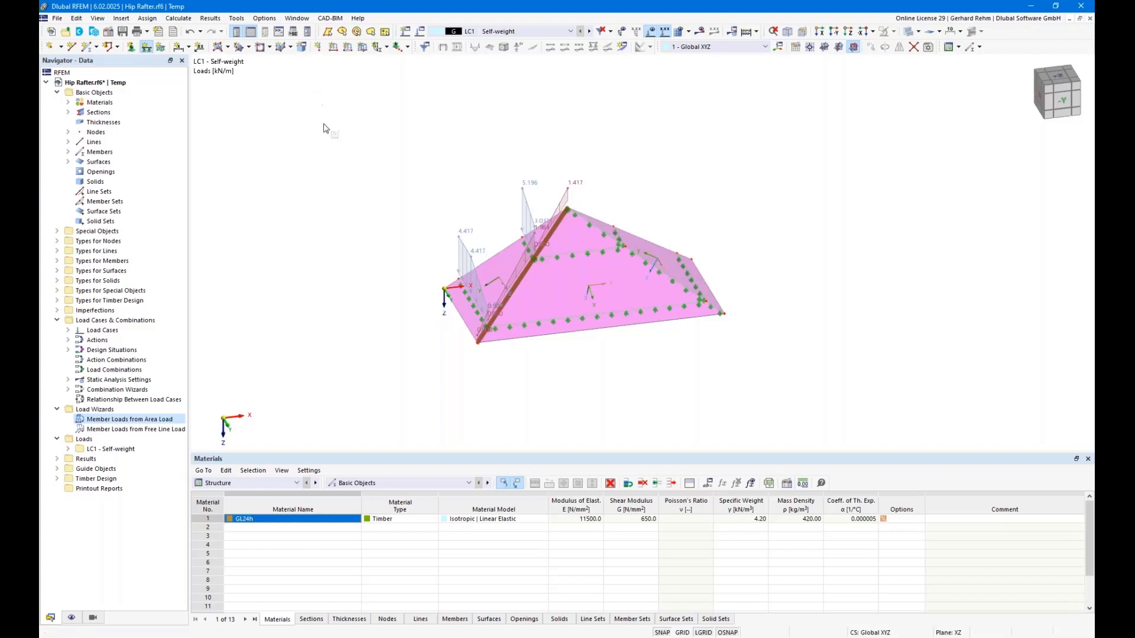
pyautogui.click(362, 46)
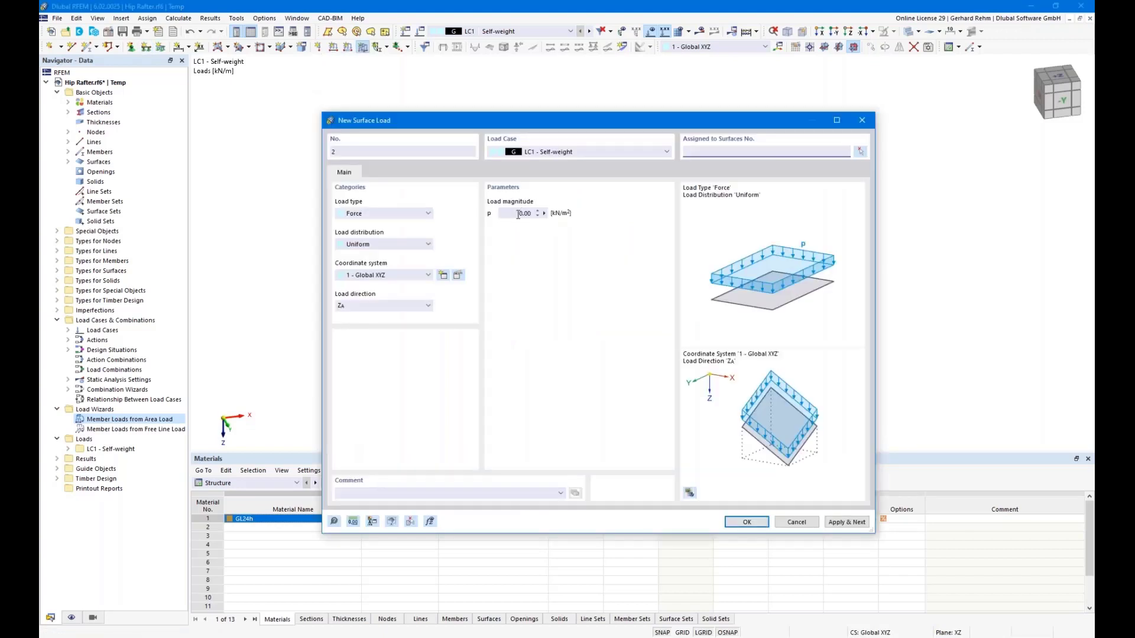
pyautogui.click(523, 214)
pyautogui.click(796, 522)
# Extend the existing 1.50 kN/m² uniform surface load in load case LC1 to roof surfaces 1-3.
pyautogui.click(68, 450)
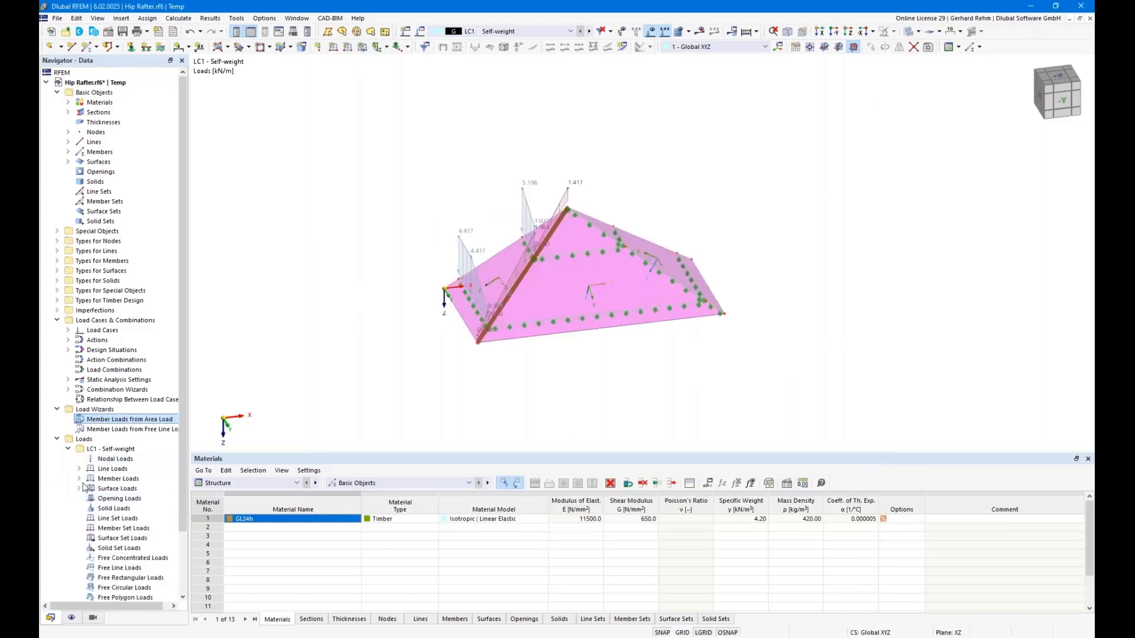
pyautogui.click(78, 488)
pyautogui.doubleClick(121, 499)
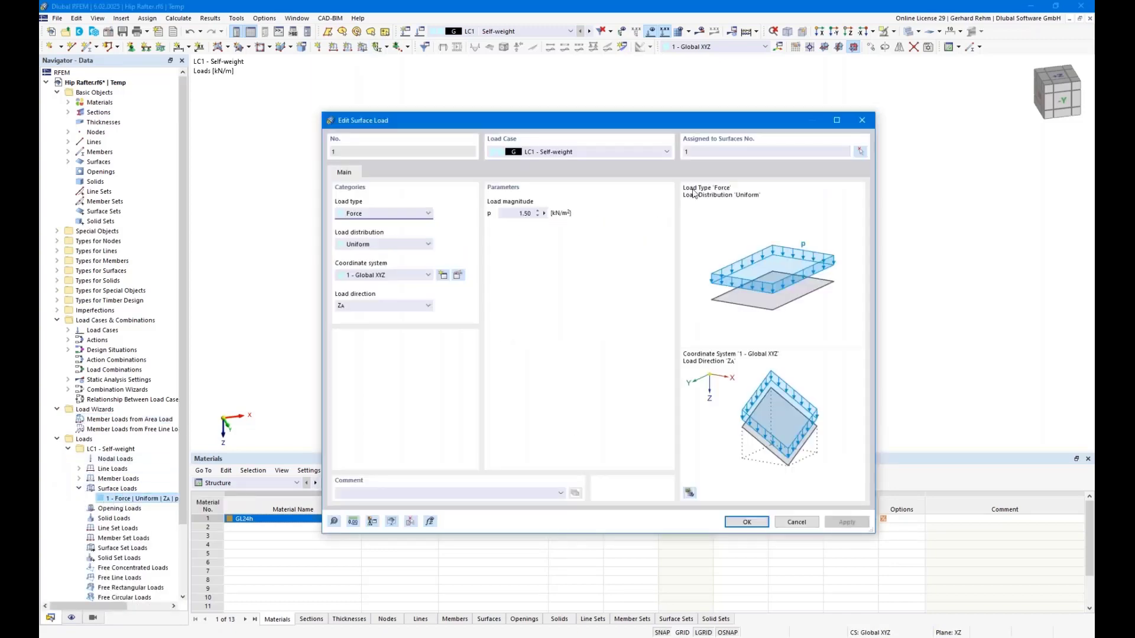
pyautogui.click(861, 152)
pyautogui.click(650, 272)
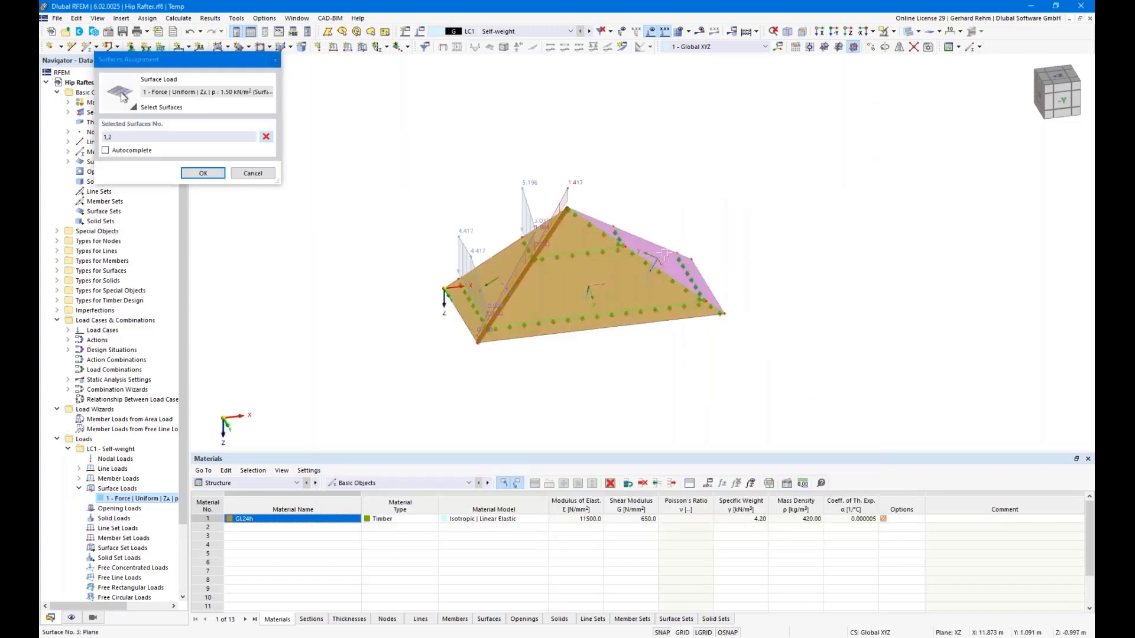
pyautogui.click(202, 173)
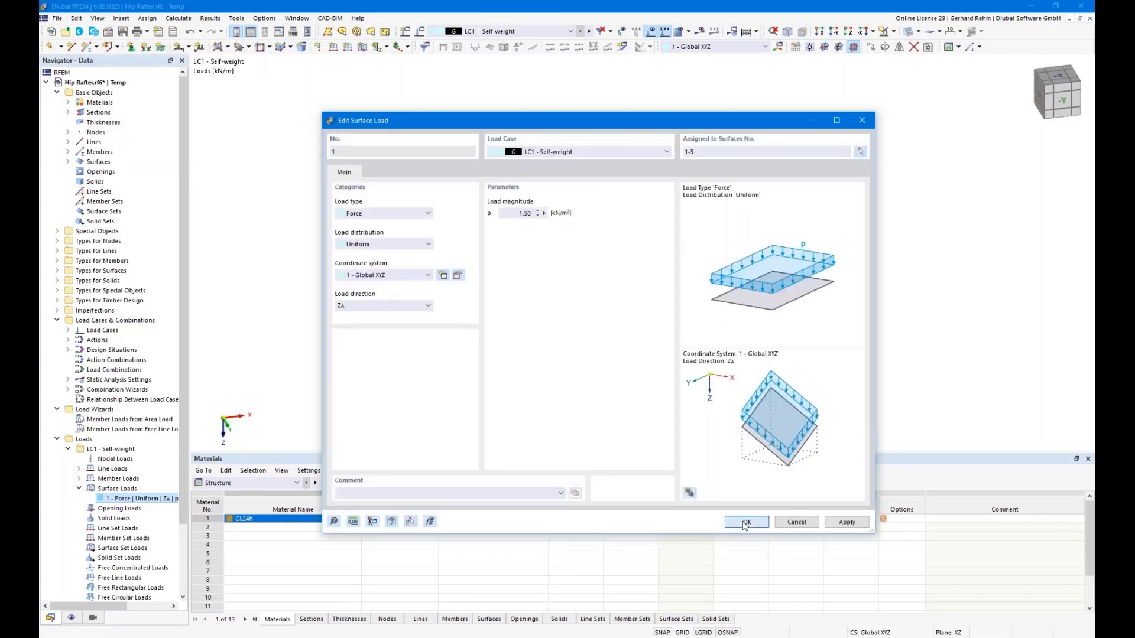
pyautogui.click(746, 523)
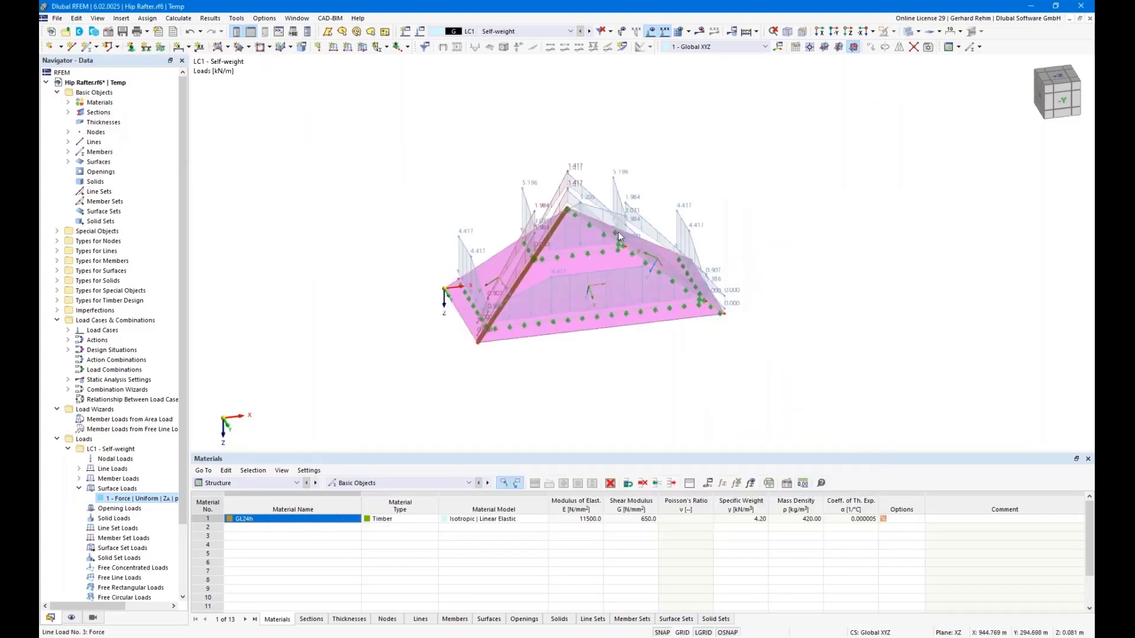
# Examine how the surface load is distributed to the hip rafter and the supported purlin lines from several sides.
pyautogui.scroll(2, 618, 232)
pyautogui.keyDown('ctrl'); pyautogui.moveTo(613, 273); pyautogui.dragTo(569, 278, button='middle'); pyautogui.keyUp('ctrl')
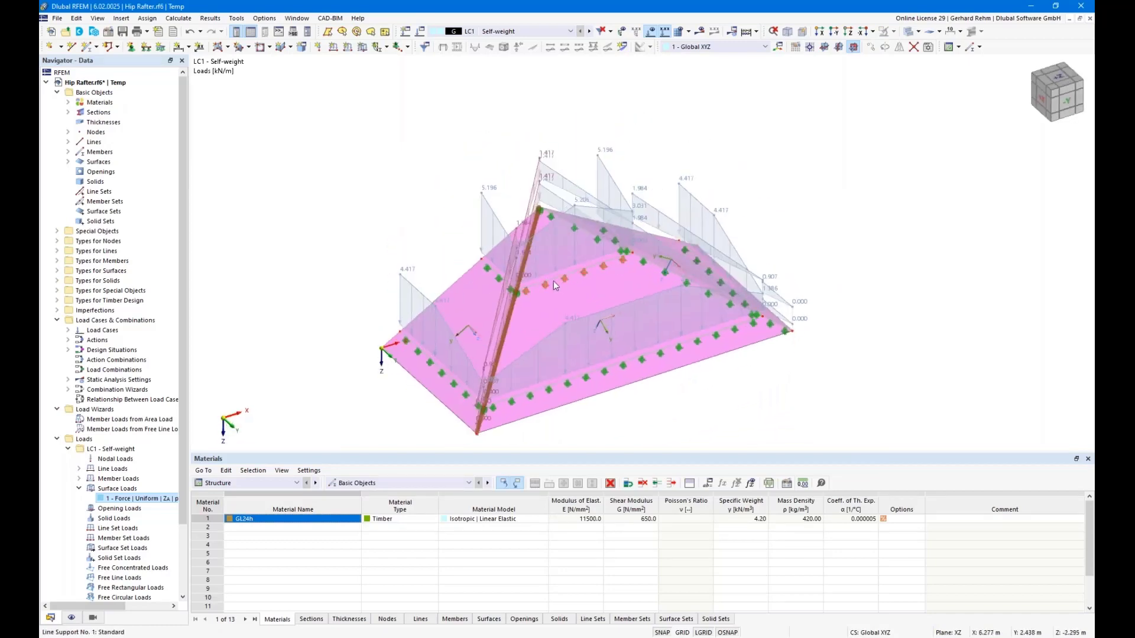
pyautogui.moveTo(619, 266)
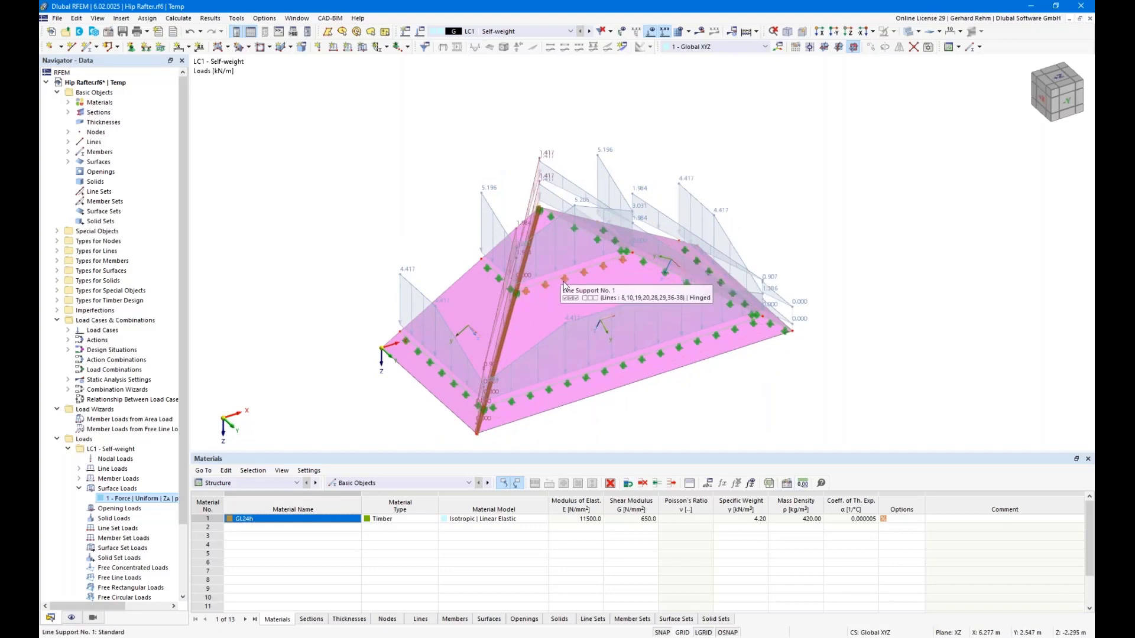
pyautogui.scroll(2, 562, 287)
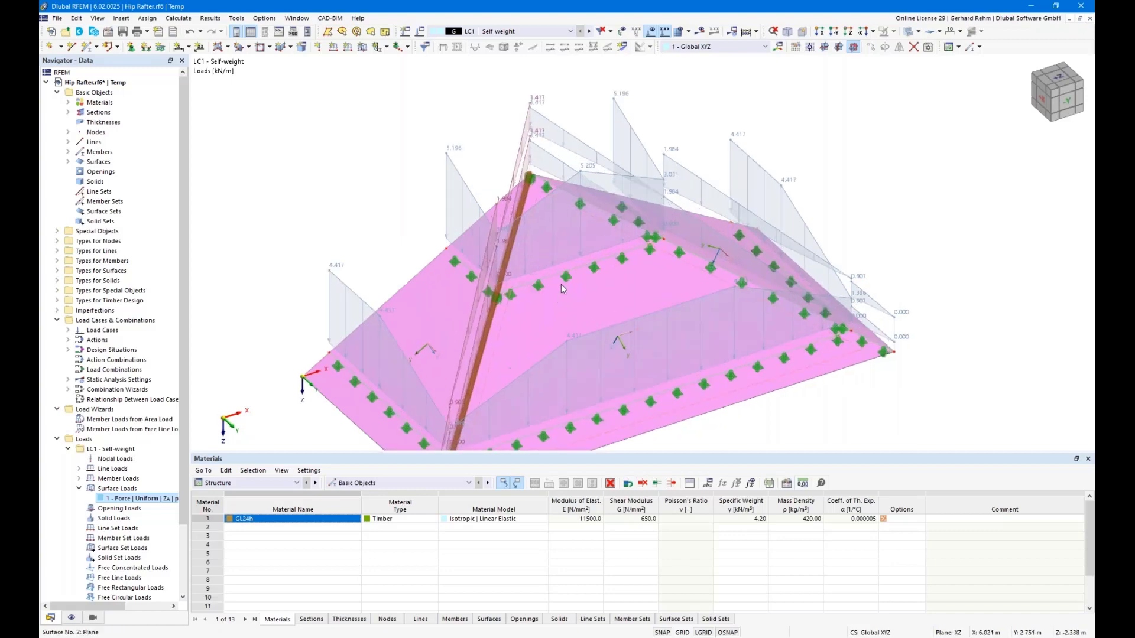
pyautogui.click(518, 286)
pyautogui.scroll(-3, 582, 296)
pyautogui.keyDown('ctrl'); pyautogui.moveTo(853, 306); pyautogui.dragTo(780, 267, button='middle'); pyautogui.keyUp('ctrl')
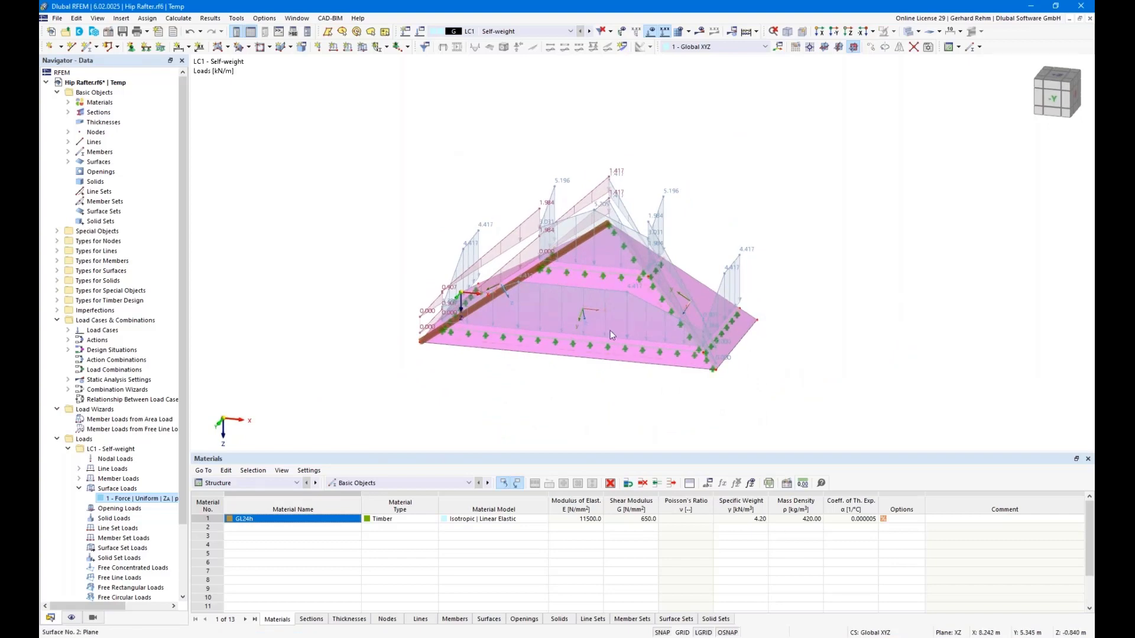
pyautogui.scroll(-1, 574, 376)
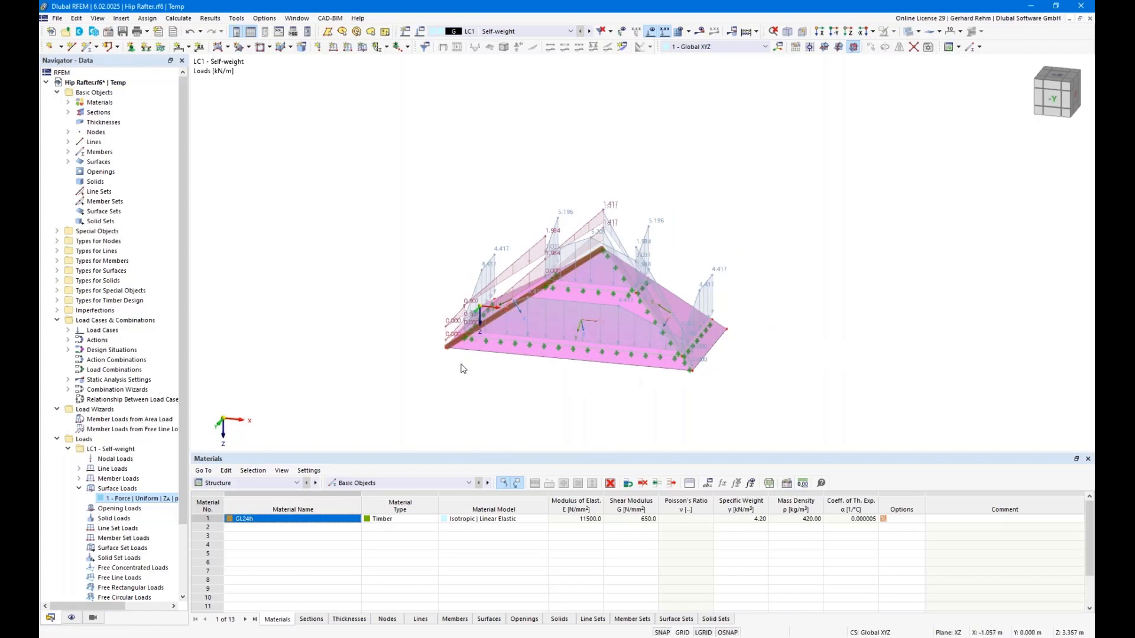
pyautogui.moveTo(408, 215)
pyautogui.keyDown('ctrl'); pyautogui.mouseDown(button='middle')
pyautogui.moveTo(535, 215)
pyautogui.moveTo(408, 214)
pyautogui.mouseUp(button='middle'); pyautogui.keyUp('ctrl')
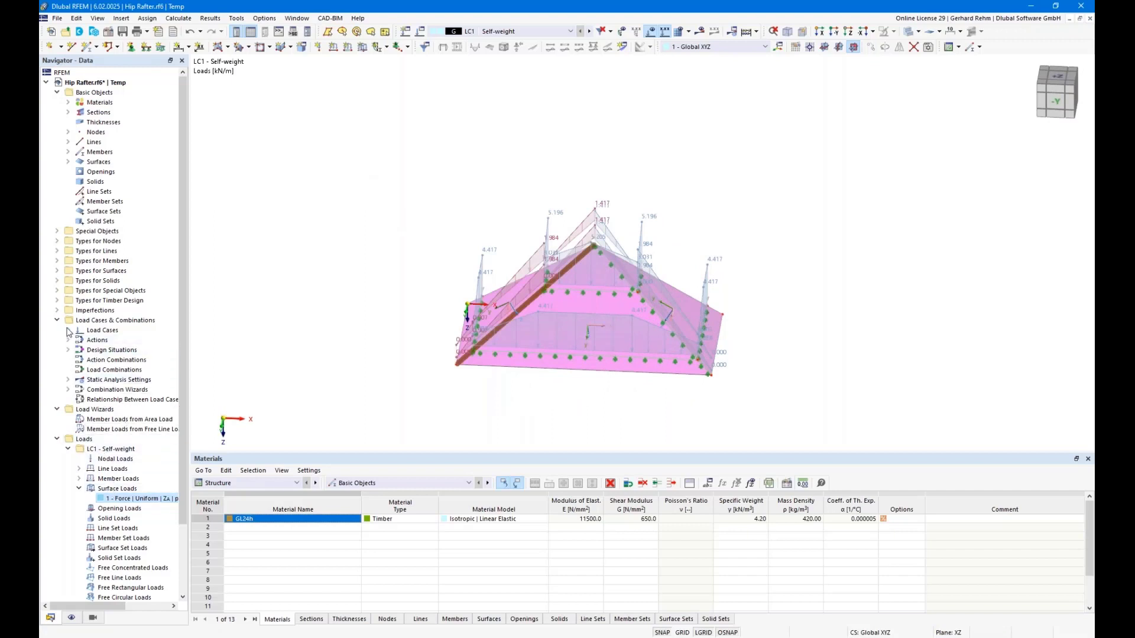
# Copy load case LC1 Self-weight as LC2 and deactivate the active self-weight in the copy.
pyautogui.click(68, 330)
pyautogui.rightClick(115, 342)
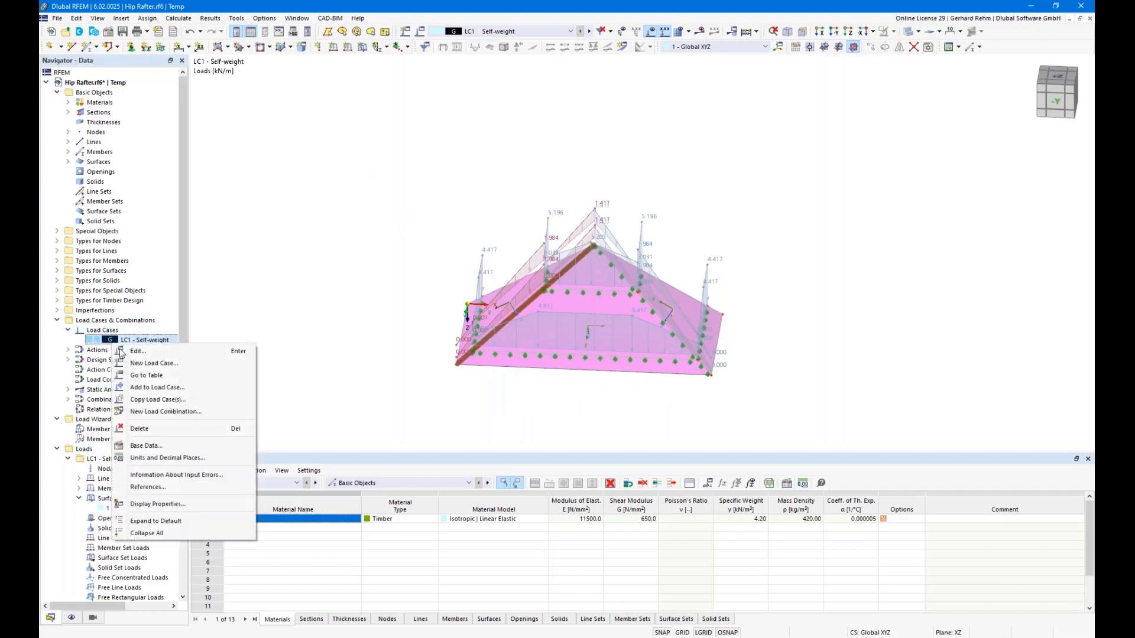
pyautogui.click(157, 401)
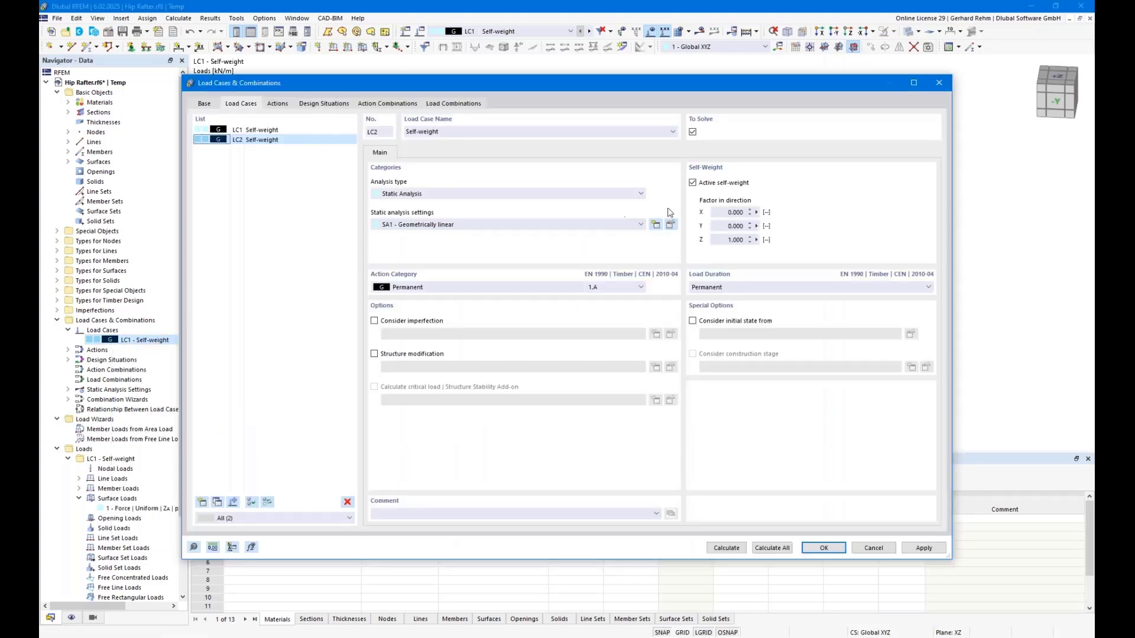
pyautogui.click(693, 183)
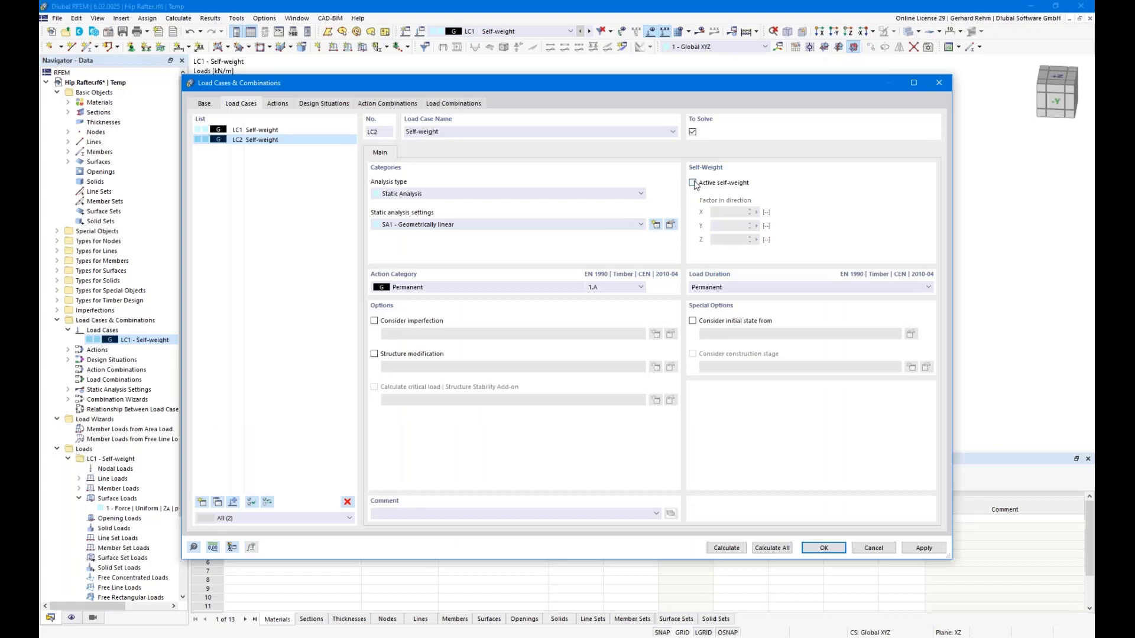
# Name load case LC2 Snow and assign it the action category Snow/Ice loads - H <= 1000 m.
pyautogui.click(672, 132)
pyautogui.click(417, 149)
pyautogui.click(417, 290)
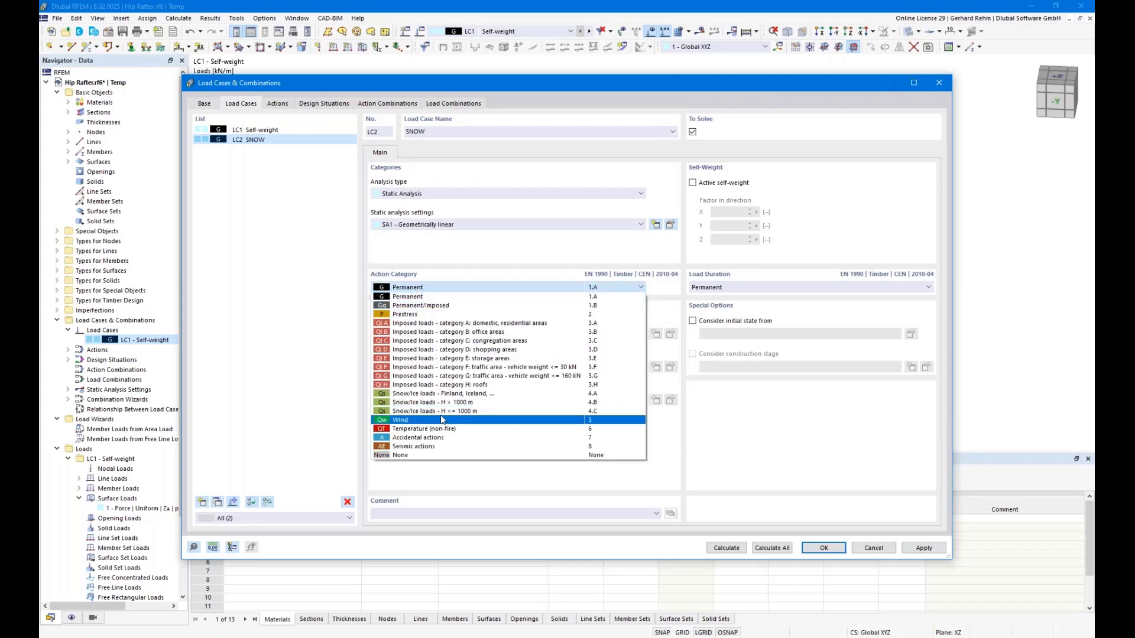
pyautogui.click(464, 411)
pyautogui.doubleClick(461, 131)
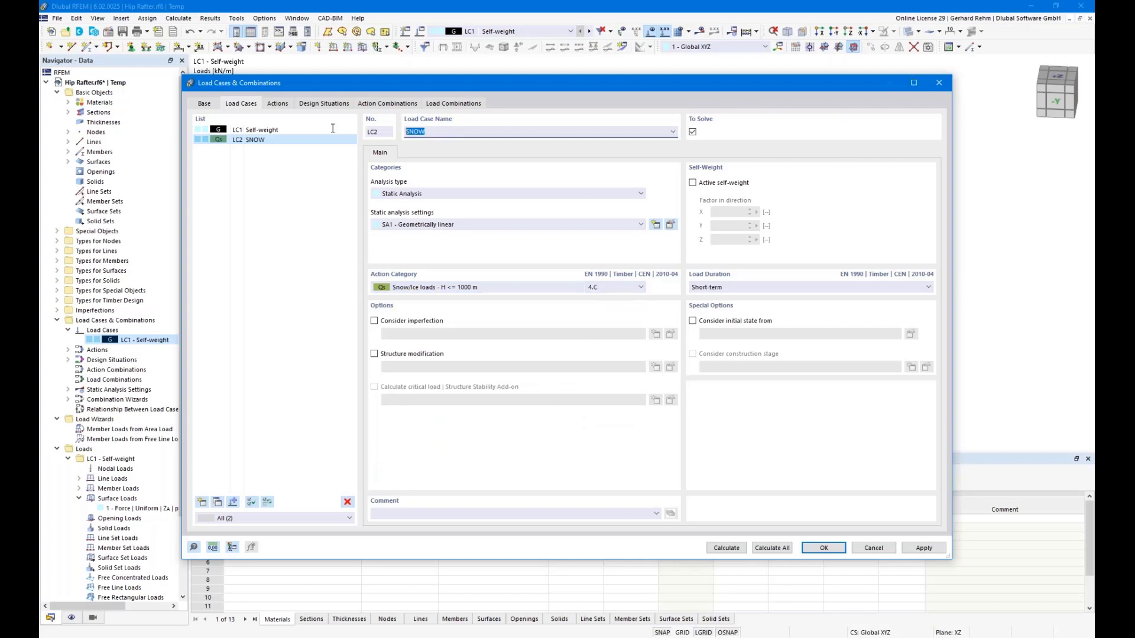
pyautogui.write('Snow')
pyautogui.press('Tab')
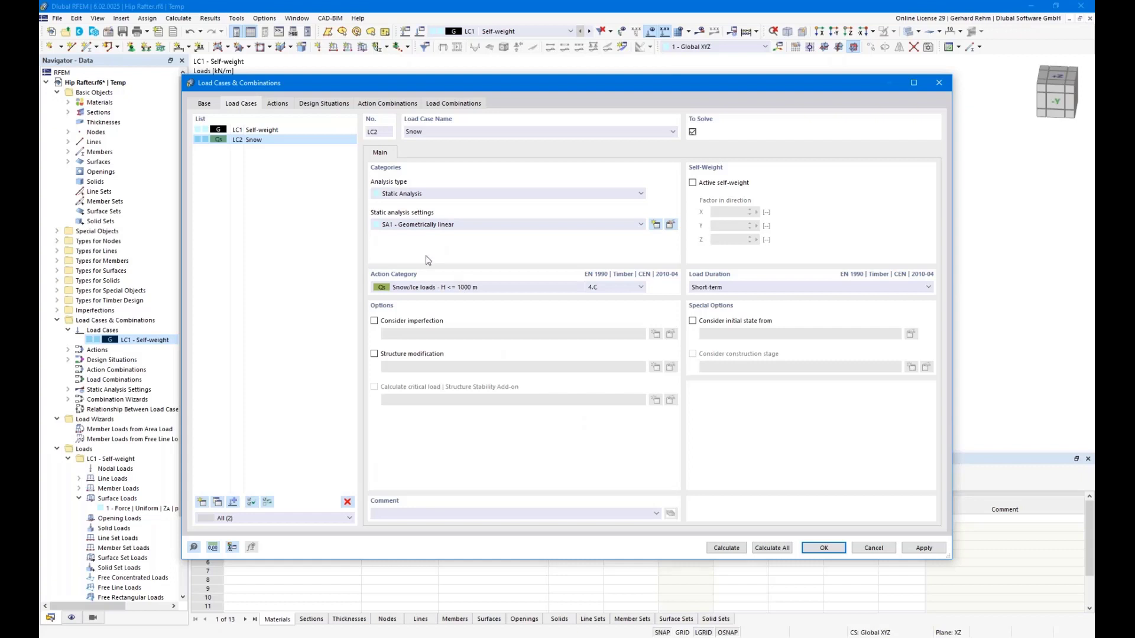
# Review the load cases and actions, and assign combination wizard 2 with SA1 - Geometrically linear to design situations DS1-DS3.
pyautogui.click(255, 131)
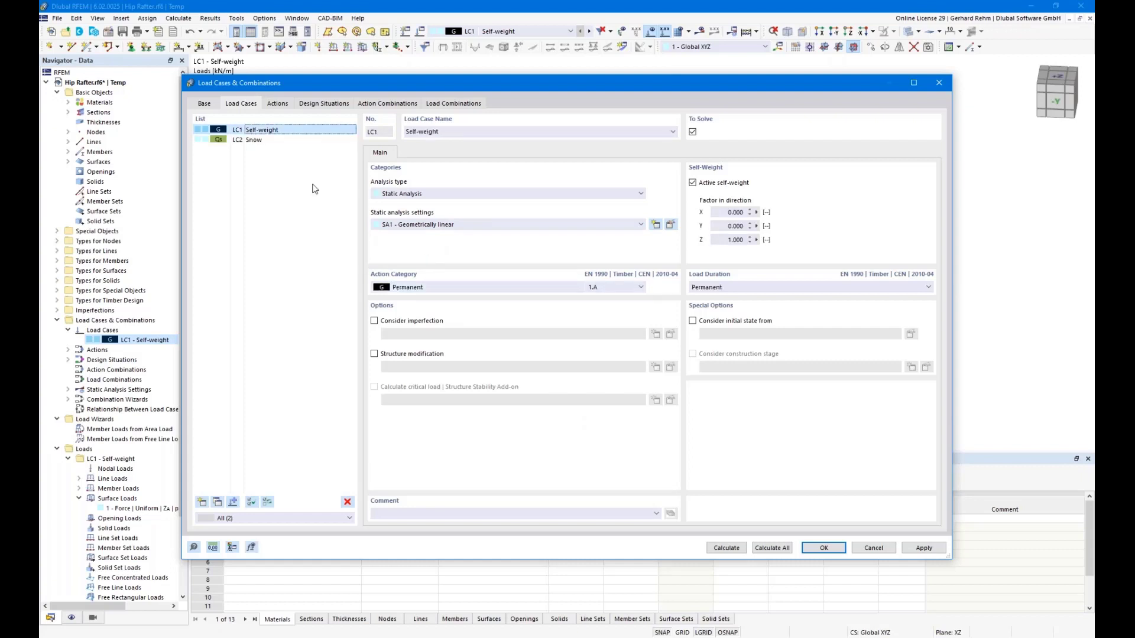
pyautogui.click(253, 140)
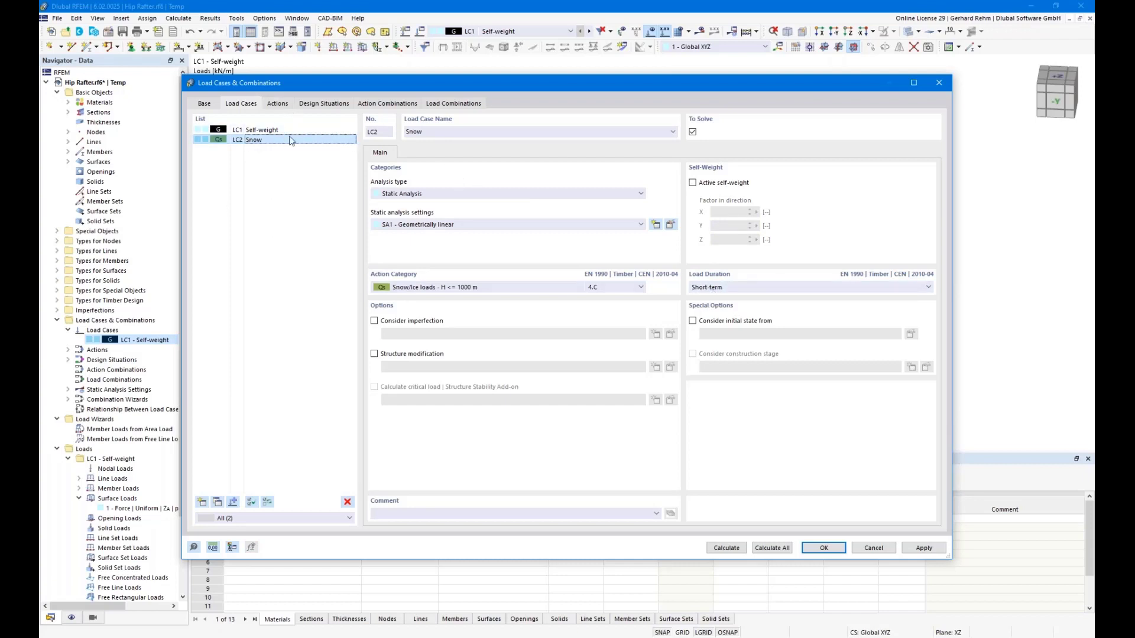
pyautogui.moveTo(271, 89); pyautogui.dragTo(401, 245)
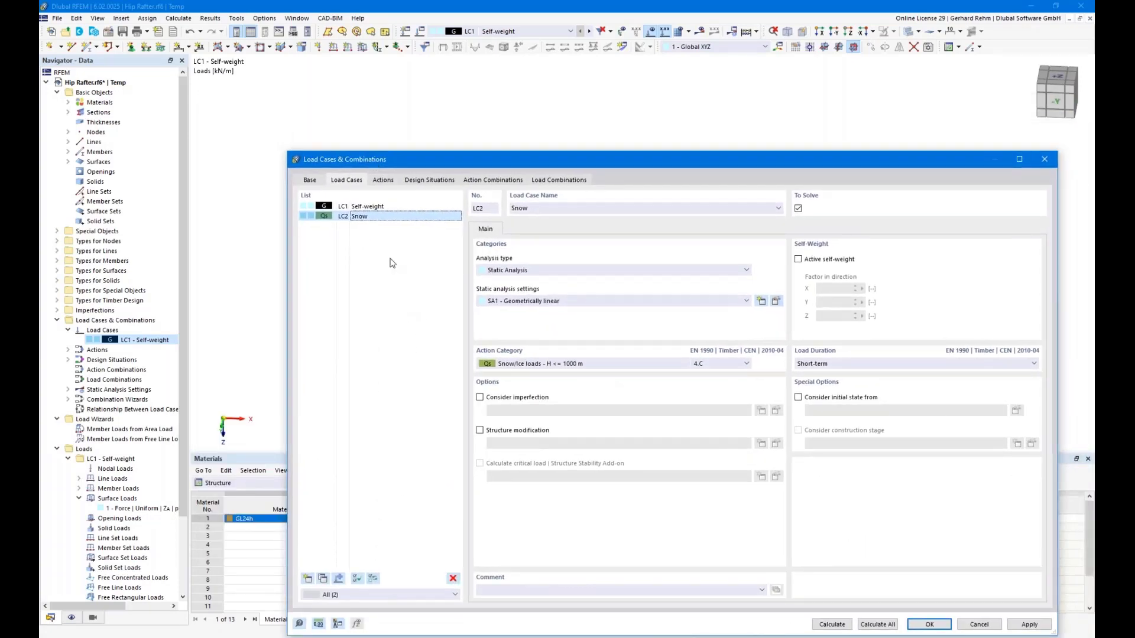
pyautogui.moveTo(371, 165); pyautogui.dragTo(354, 118)
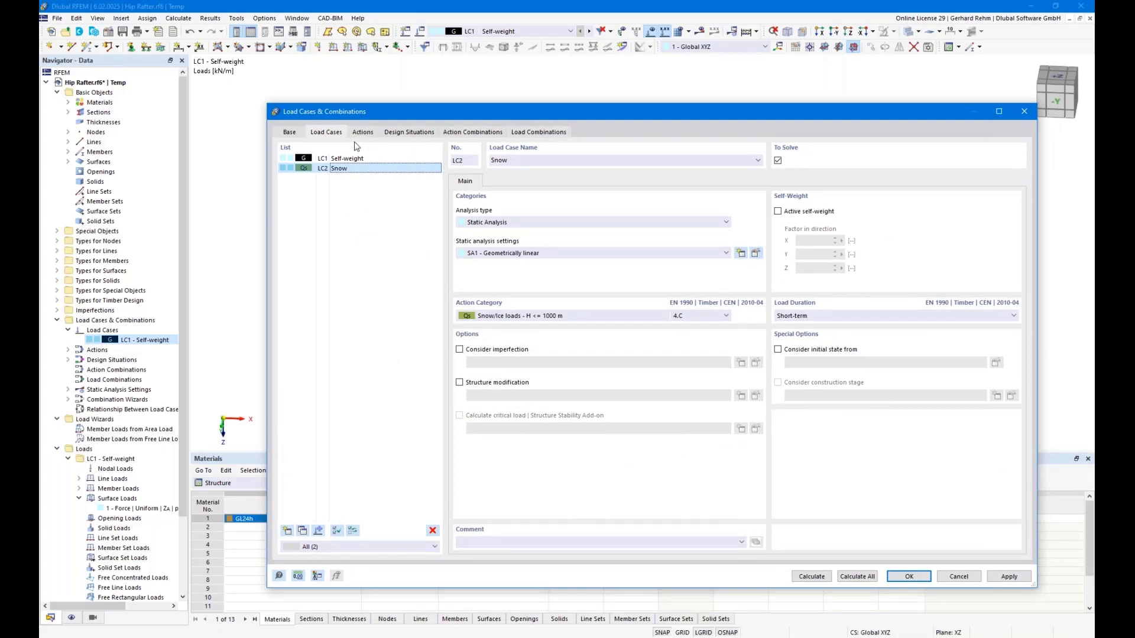
pyautogui.click(360, 133)
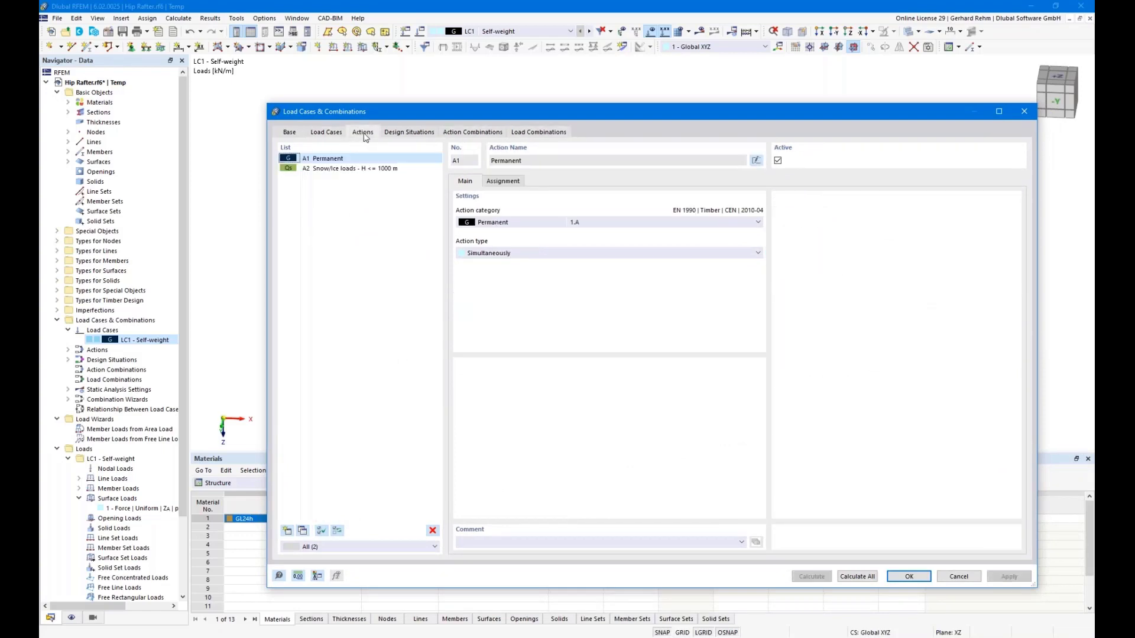
pyautogui.click(418, 133)
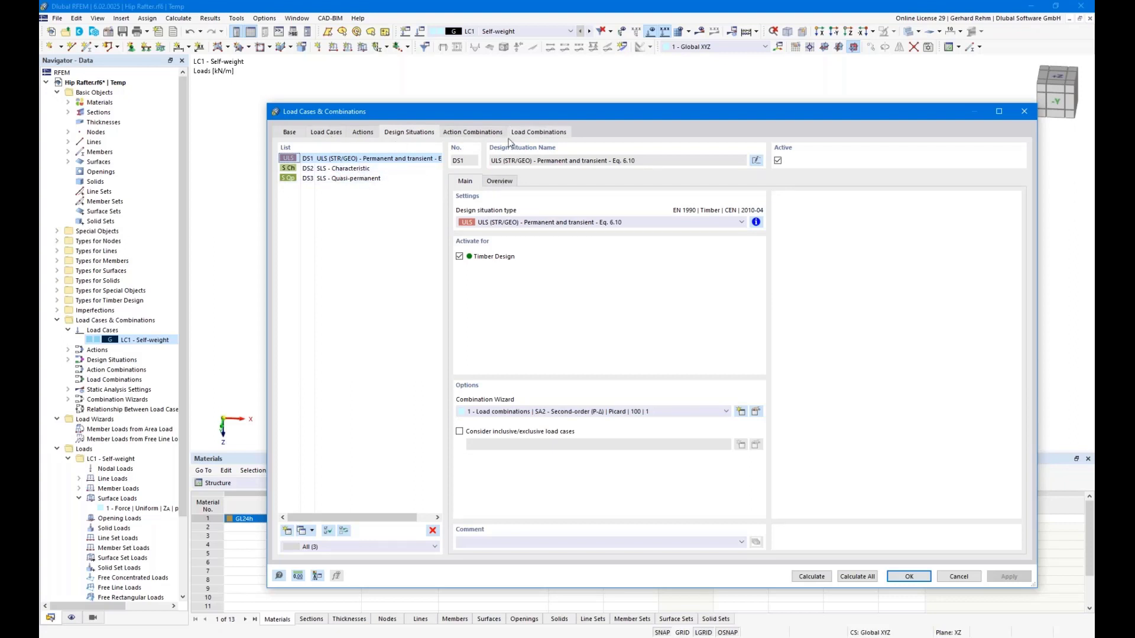
pyautogui.keyDown('shift'); pyautogui.click(342, 178); pyautogui.keyUp('shift')
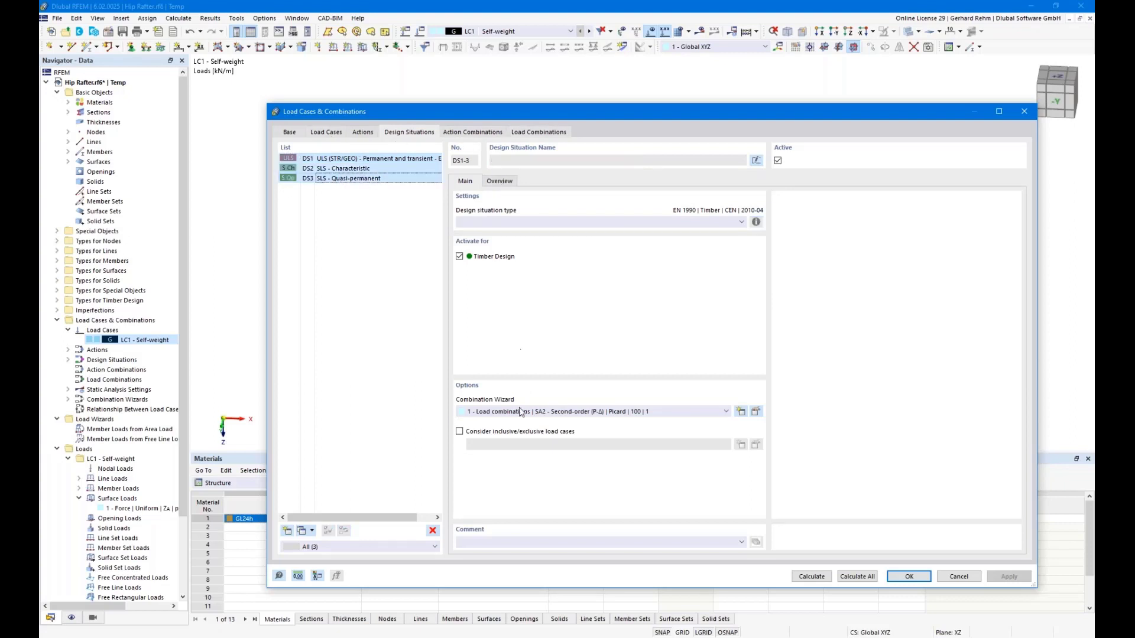
pyautogui.click(520, 413)
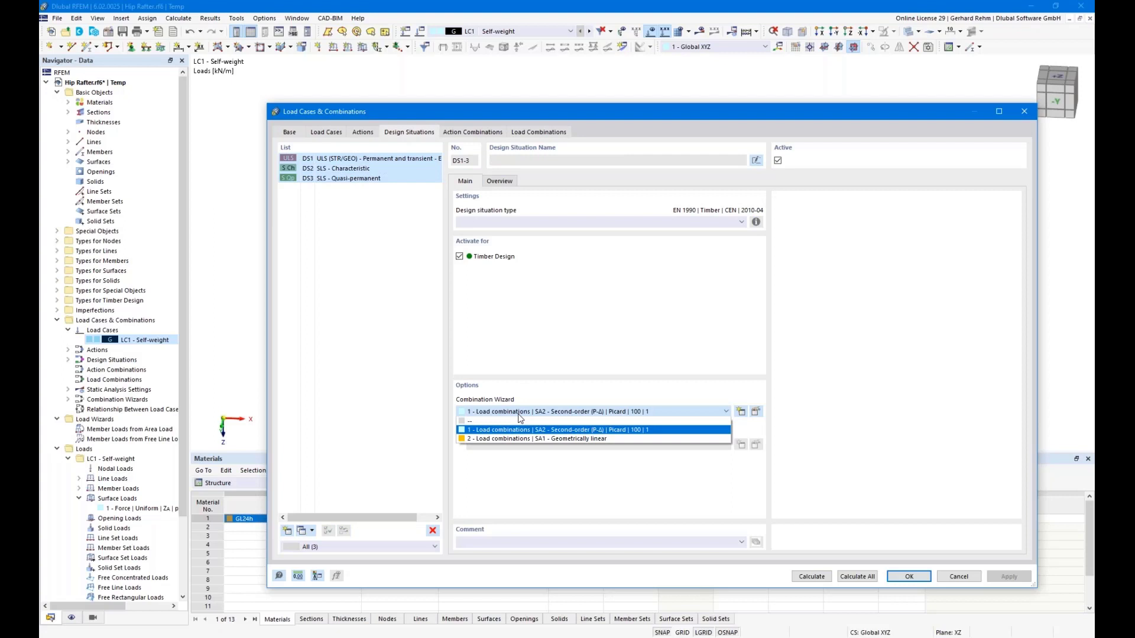
pyautogui.click(564, 439)
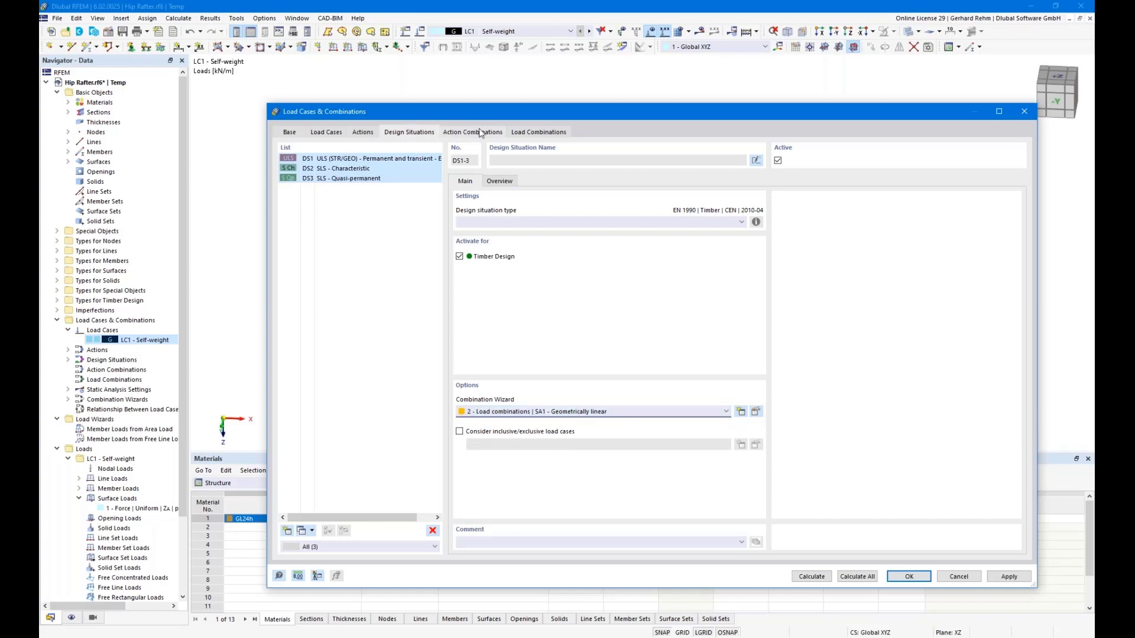
# Generate the load combinations and accept them with CO2 (1.35 * LC1 + 1.50 * LC2) as the current combination.
pyautogui.click(523, 131)
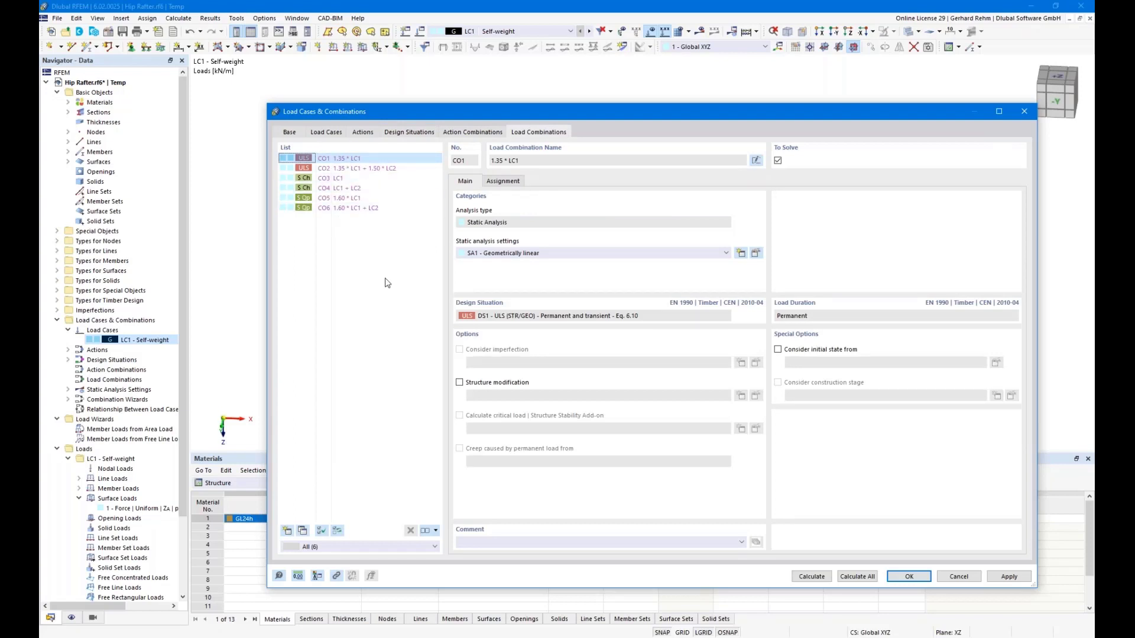
pyautogui.click(342, 167)
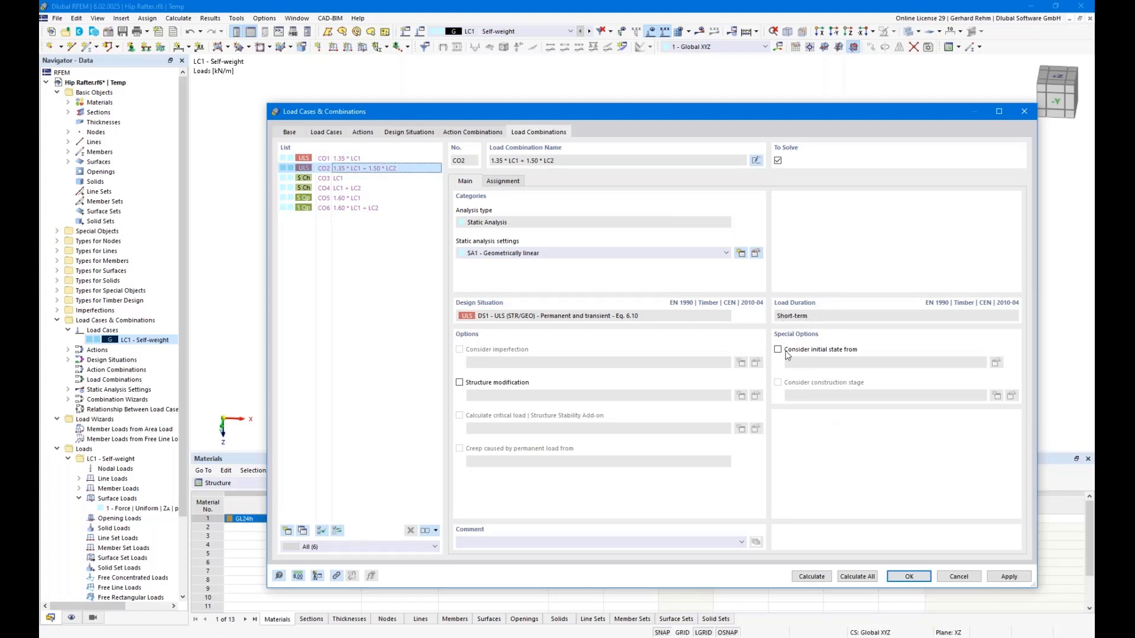
pyautogui.click(900, 577)
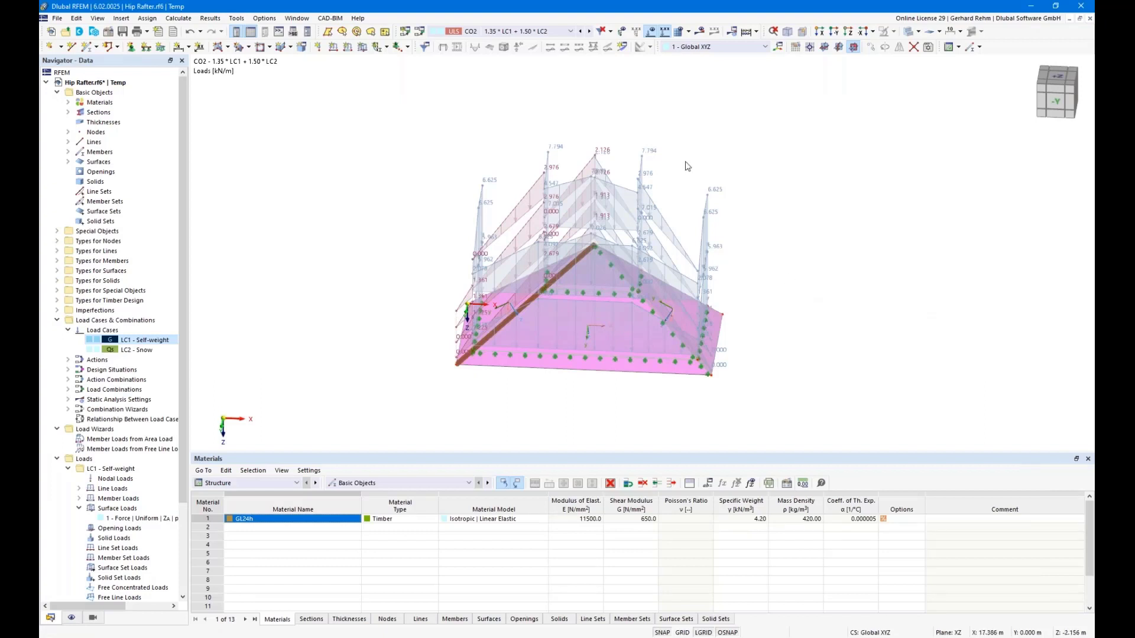
# Hide the load display and isolate the selected hip rafter members in visibility mode.
pyautogui.click(650, 30)
pyautogui.keyDown('ctrl'); pyautogui.moveTo(580, 287); pyautogui.dragTo(536, 342, button='middle'); pyautogui.keyUp('ctrl')
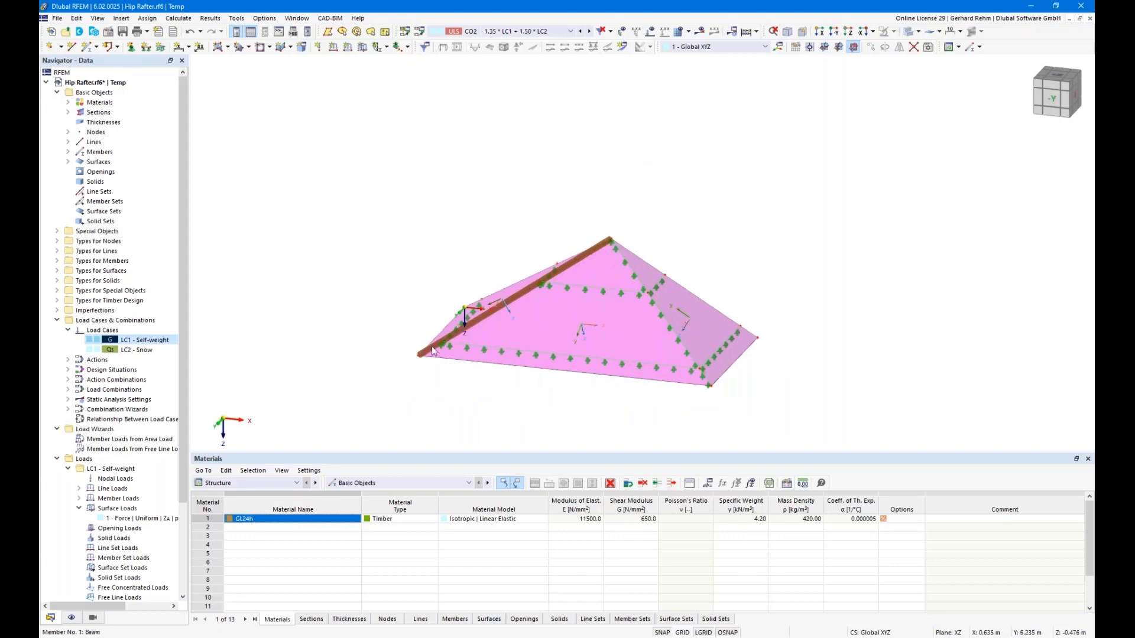
pyautogui.click(473, 322)
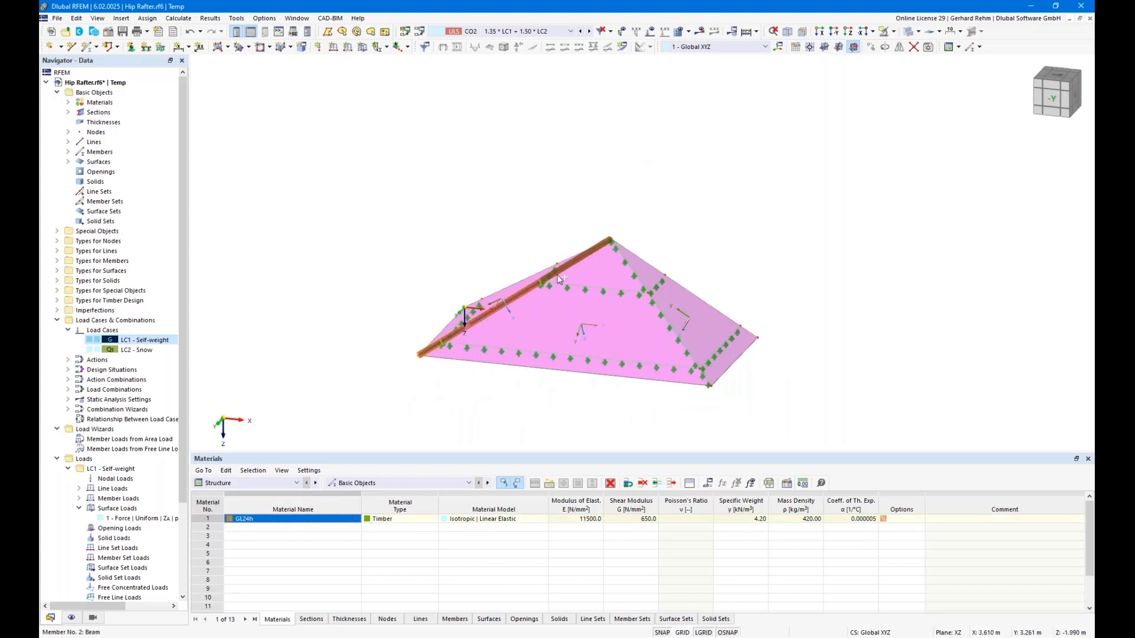
pyautogui.click(894, 31)
pyautogui.click(922, 47)
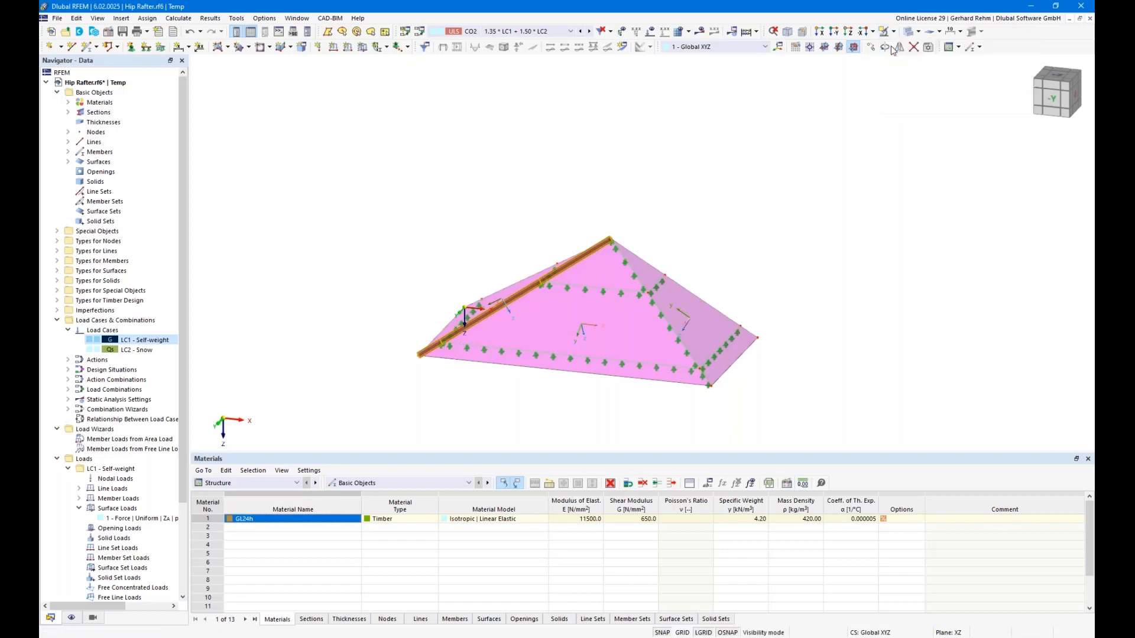
# Select the three hip rafter members and create a new member set from them.
pyautogui.scroll(3, 437, 362)
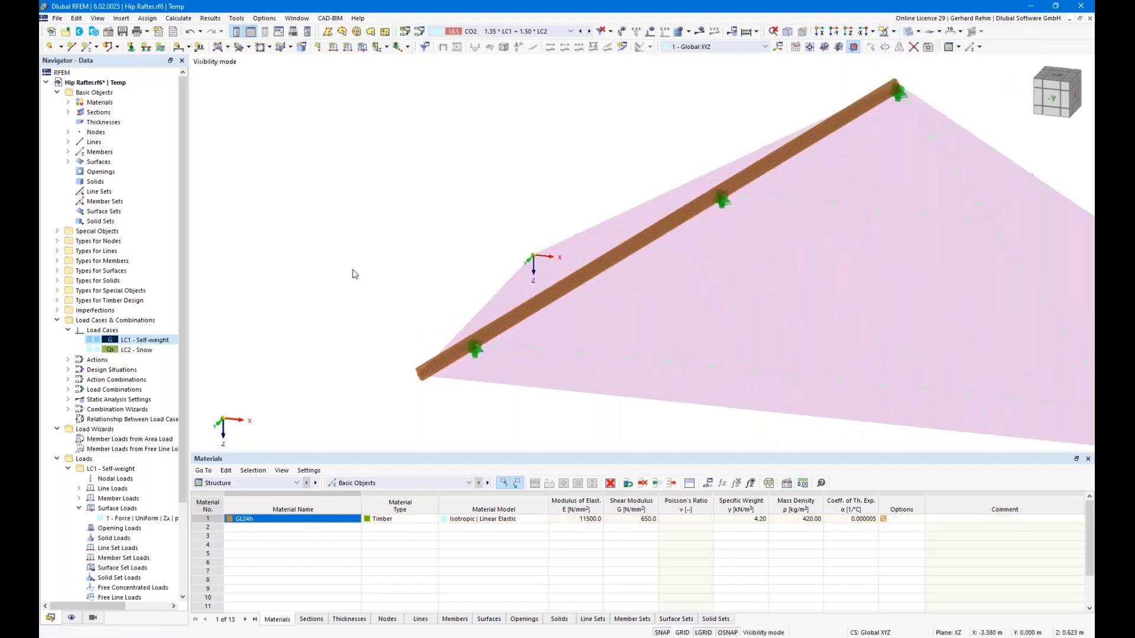
pyautogui.keyDown('ctrl'); pyautogui.moveTo(355, 271); pyautogui.dragTo(337, 243, button='middle'); pyautogui.keyUp('ctrl')
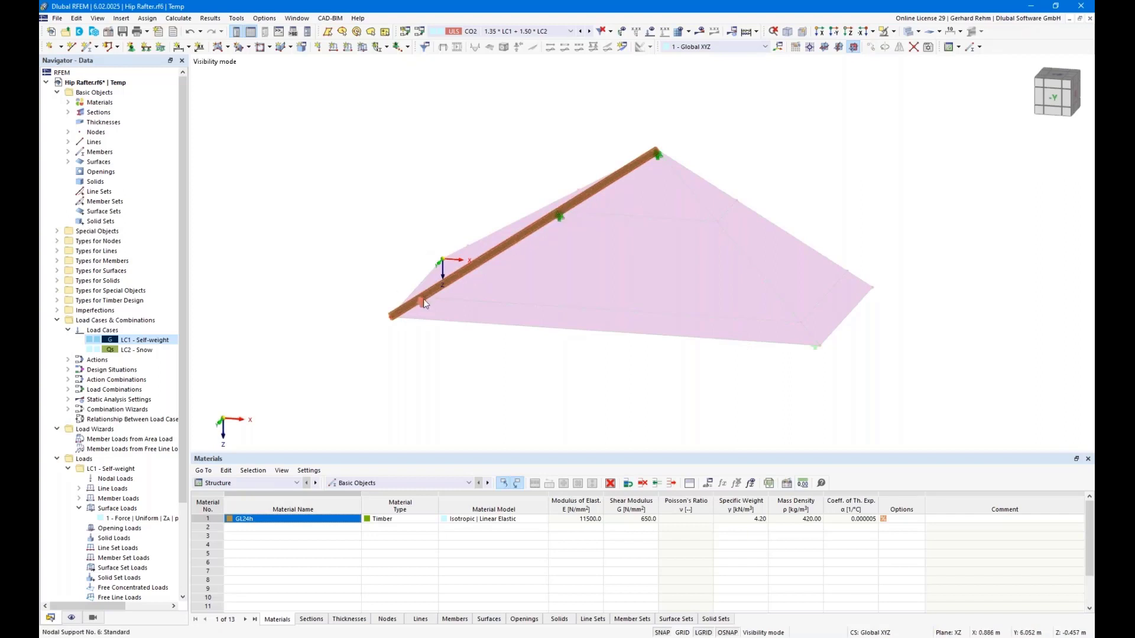
pyautogui.moveTo(772, 374); pyautogui.dragTo(388, 130)
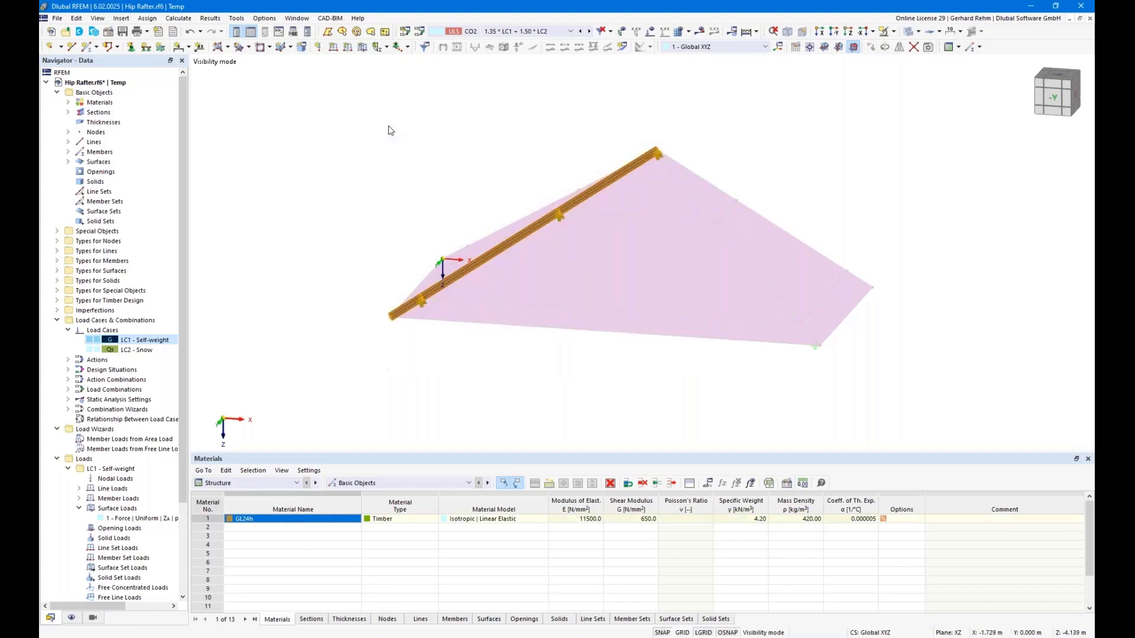
pyautogui.rightClick(504, 253)
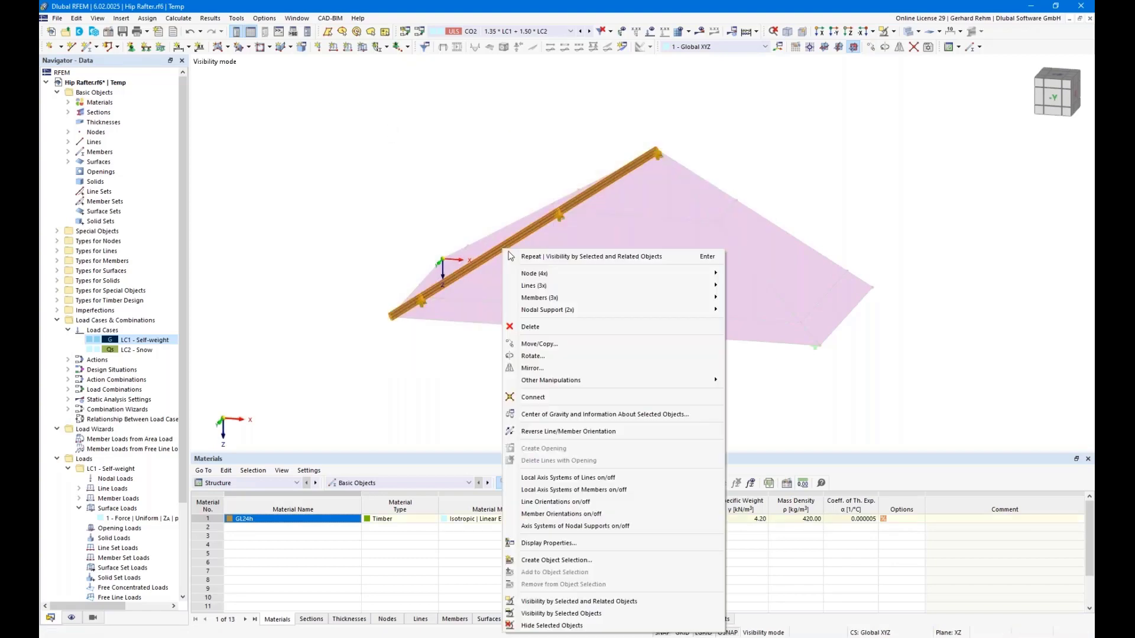
pyautogui.moveTo(588, 300)
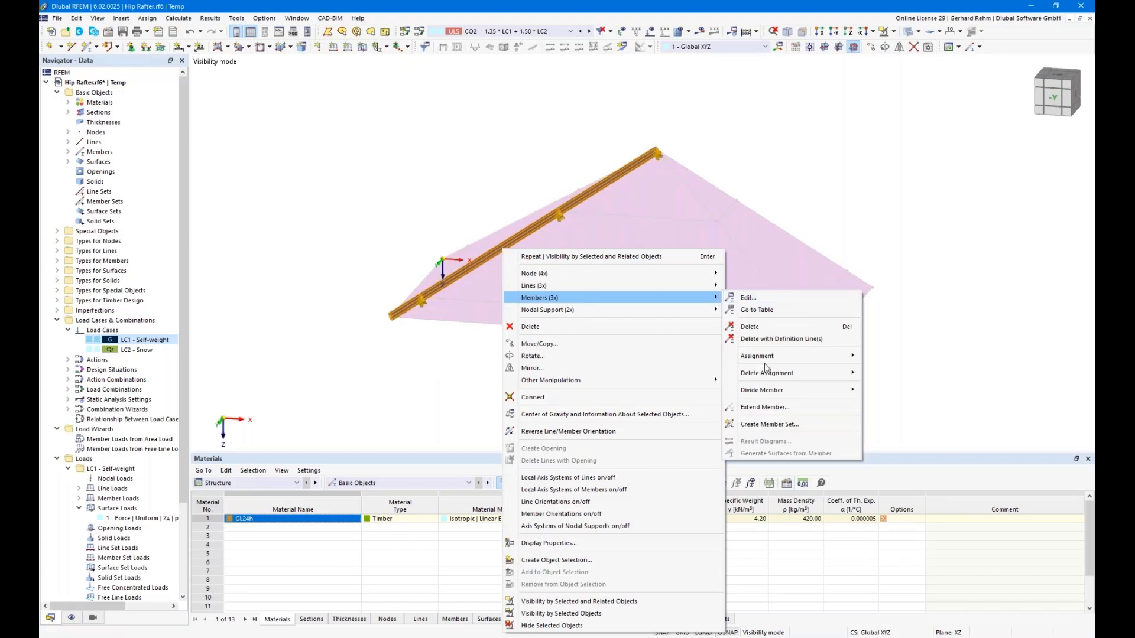
pyautogui.click(768, 425)
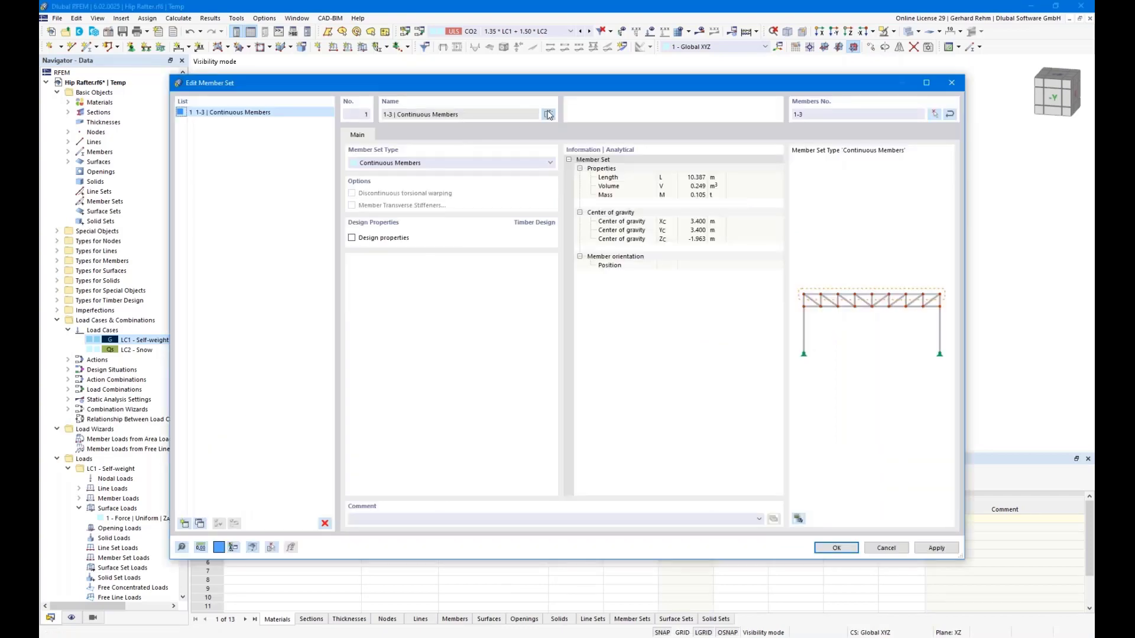
# Name the continuous member set Hip Rafter and activate its timber design properties.
pyautogui.click(549, 114)
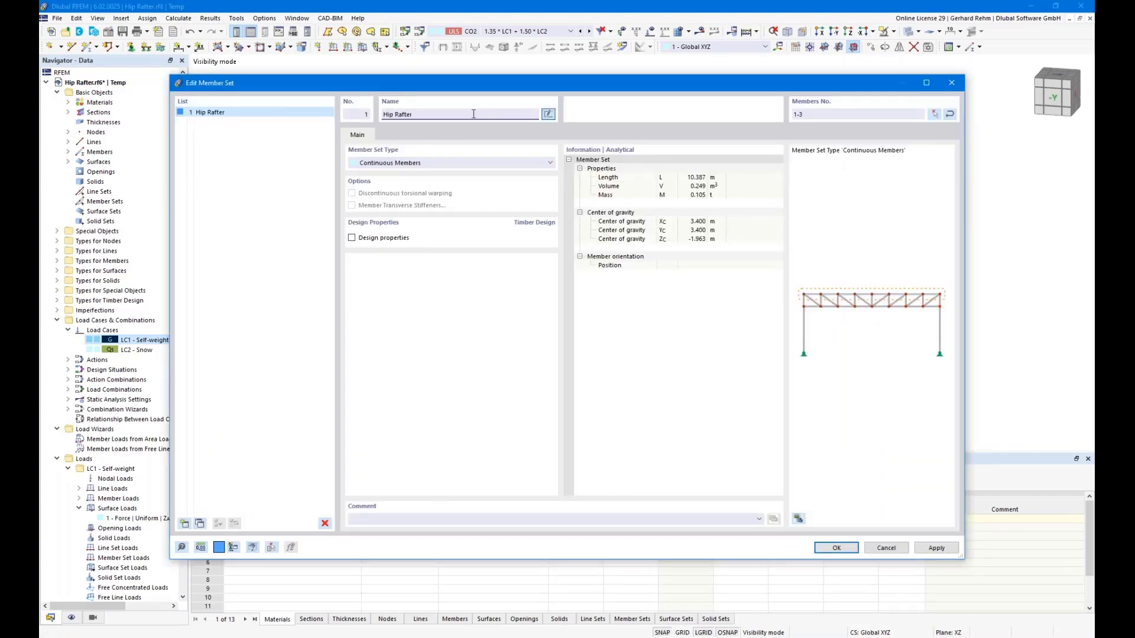
pyautogui.click(352, 238)
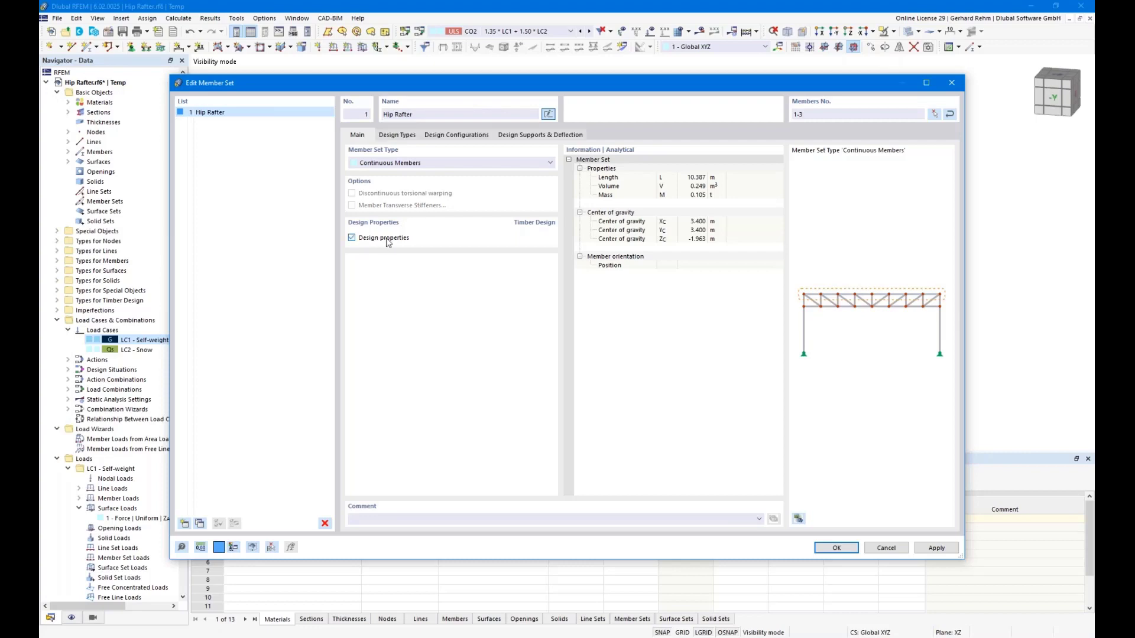
pyautogui.moveTo(370, 82); pyautogui.dragTo(494, 363)
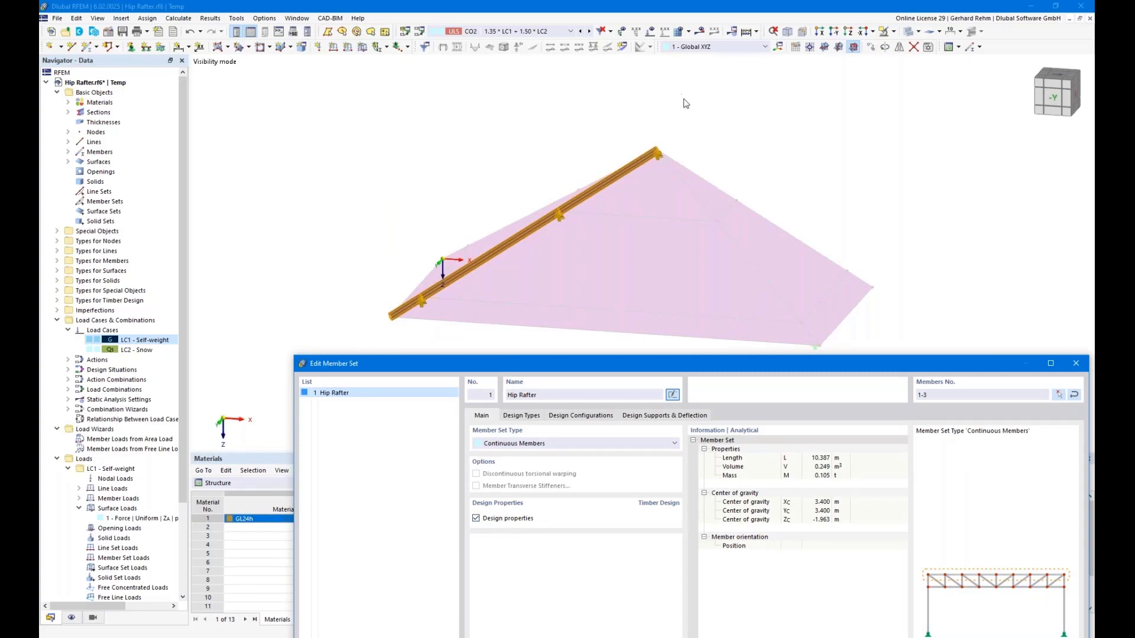
pyautogui.moveTo(556, 362); pyautogui.dragTo(487, 138)
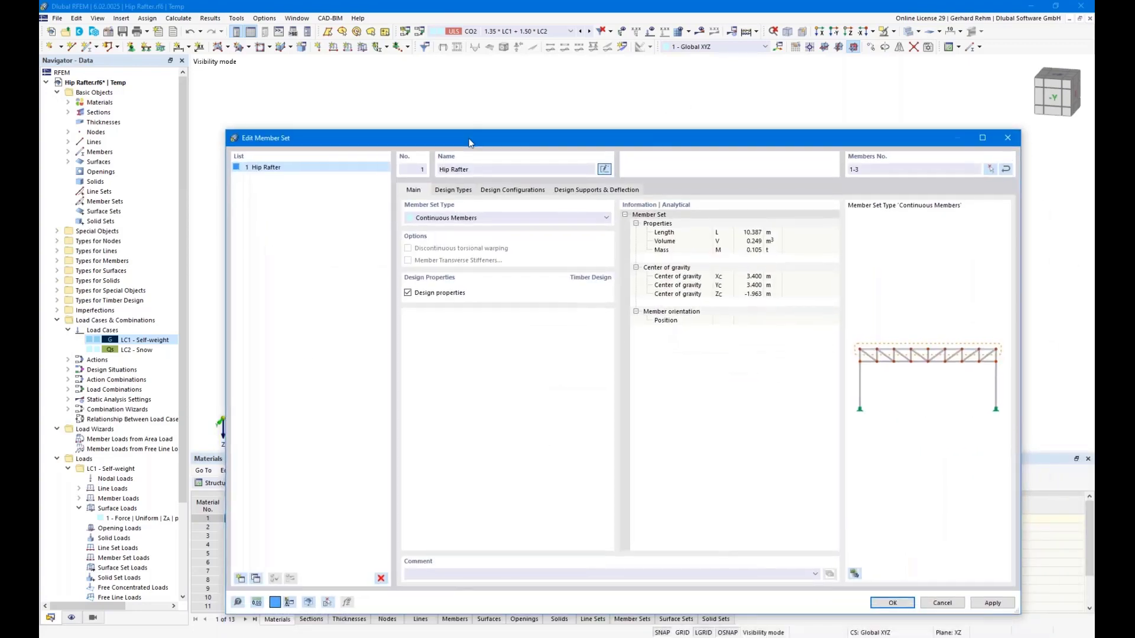
# Create new effective lengths for the member set, considering only flexural buckling about the y/u major axis, and show the rafter without roof surfaces.
pyautogui.click(463, 191)
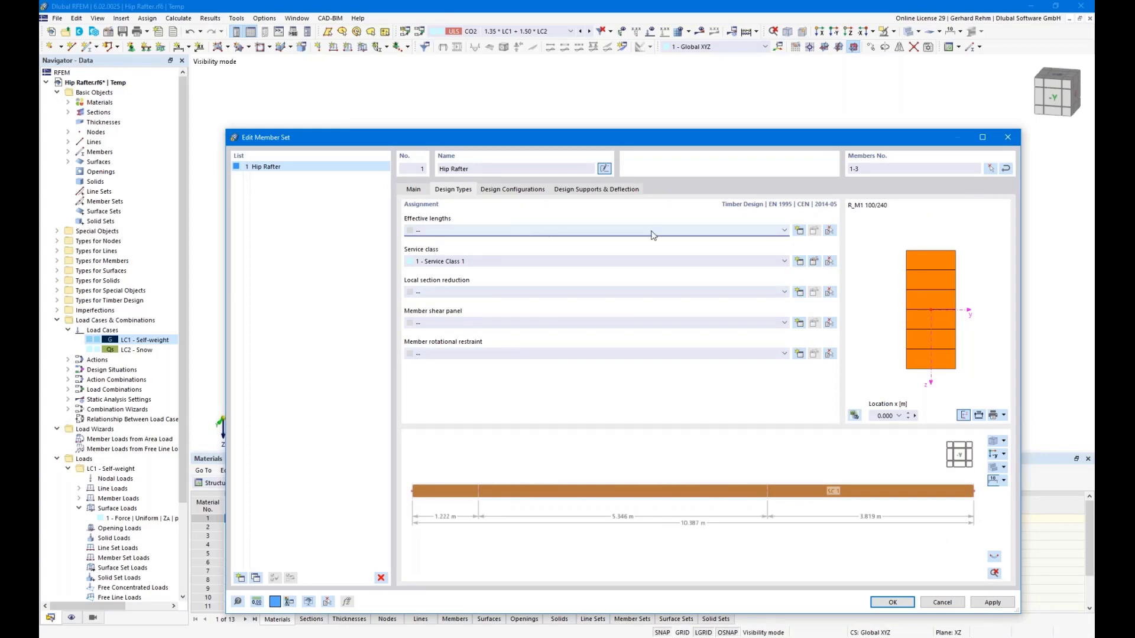
pyautogui.click(801, 230)
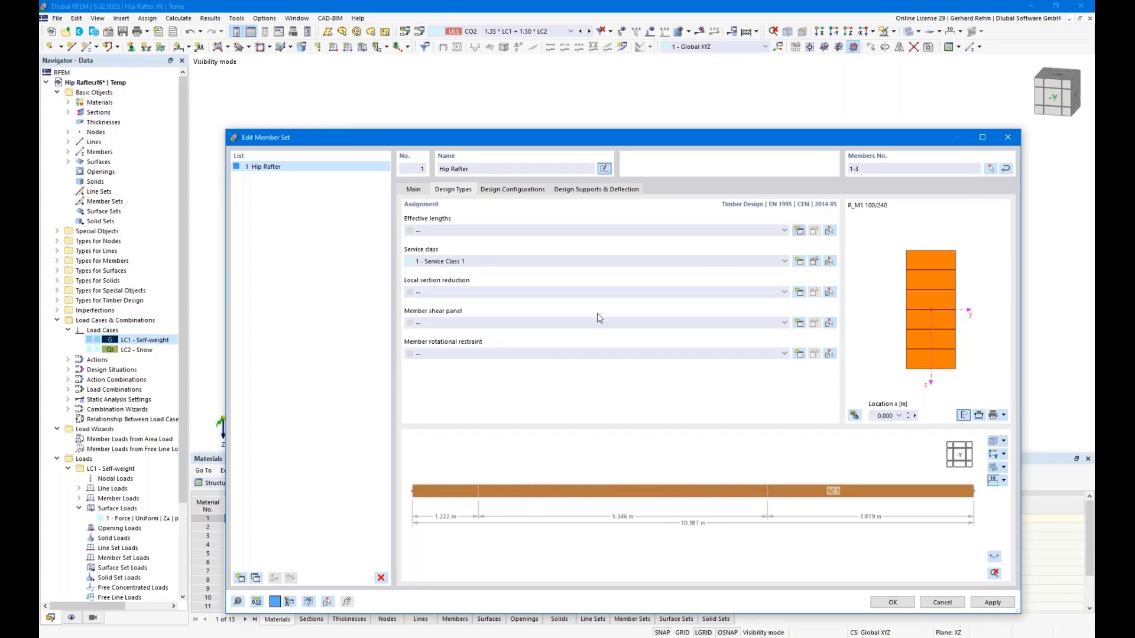
pyautogui.click(776, 598)
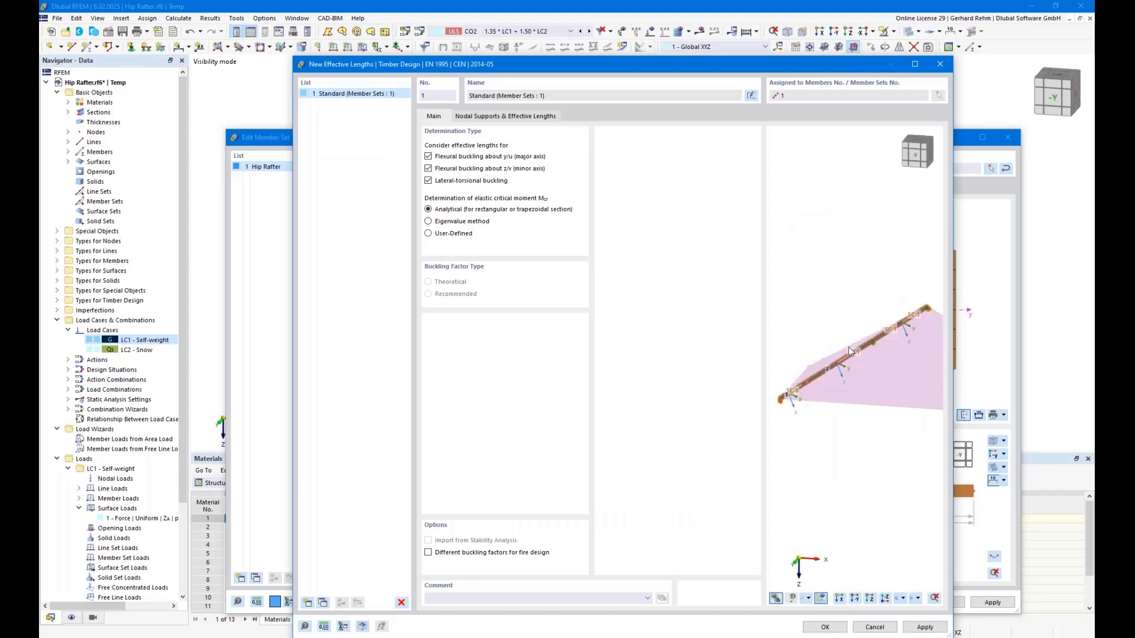
pyautogui.keyDown('ctrl'); pyautogui.moveTo(865, 365); pyautogui.dragTo(924, 391, button='middle'); pyautogui.keyUp('ctrl')
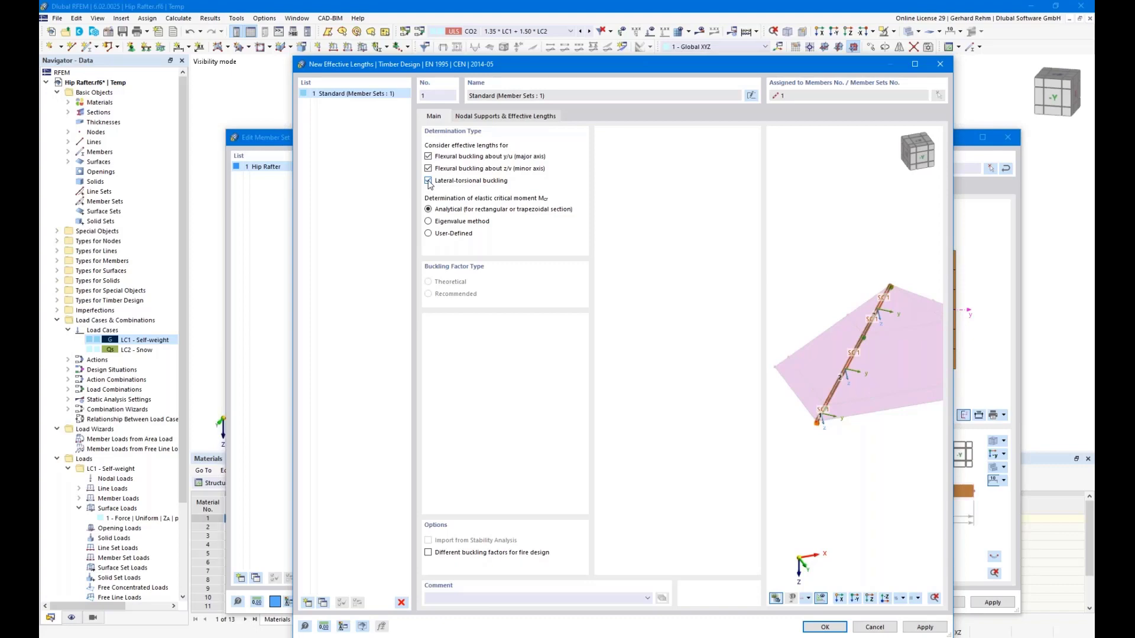
pyautogui.scroll(4, 851, 387)
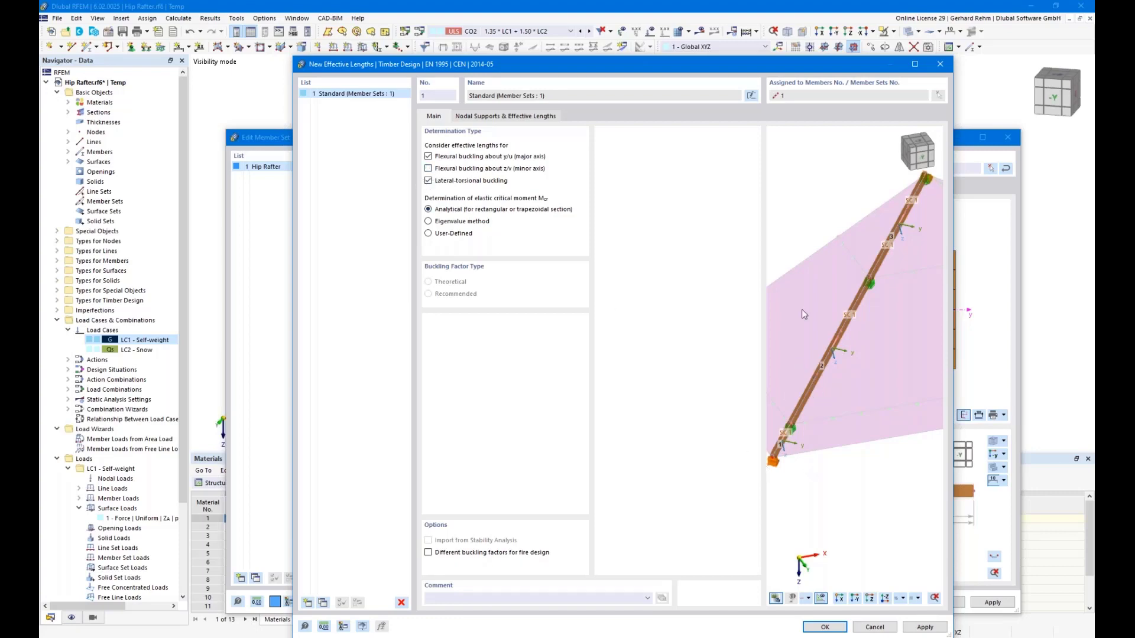
pyautogui.click(428, 181)
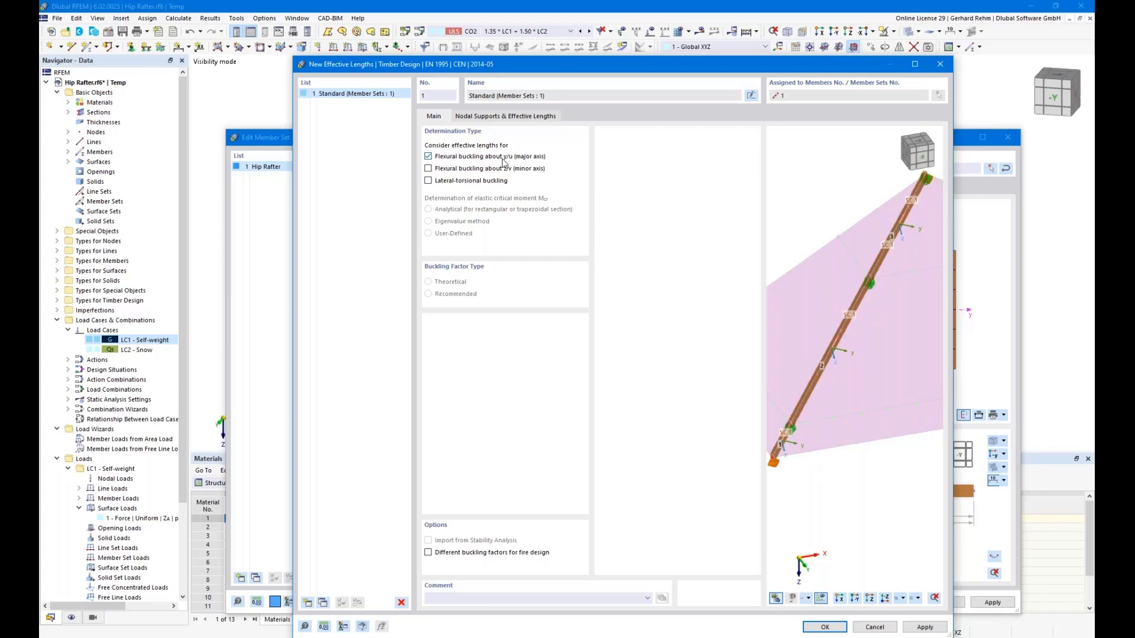
pyautogui.moveTo(881, 343); pyautogui.dragTo(831, 386, button='middle')
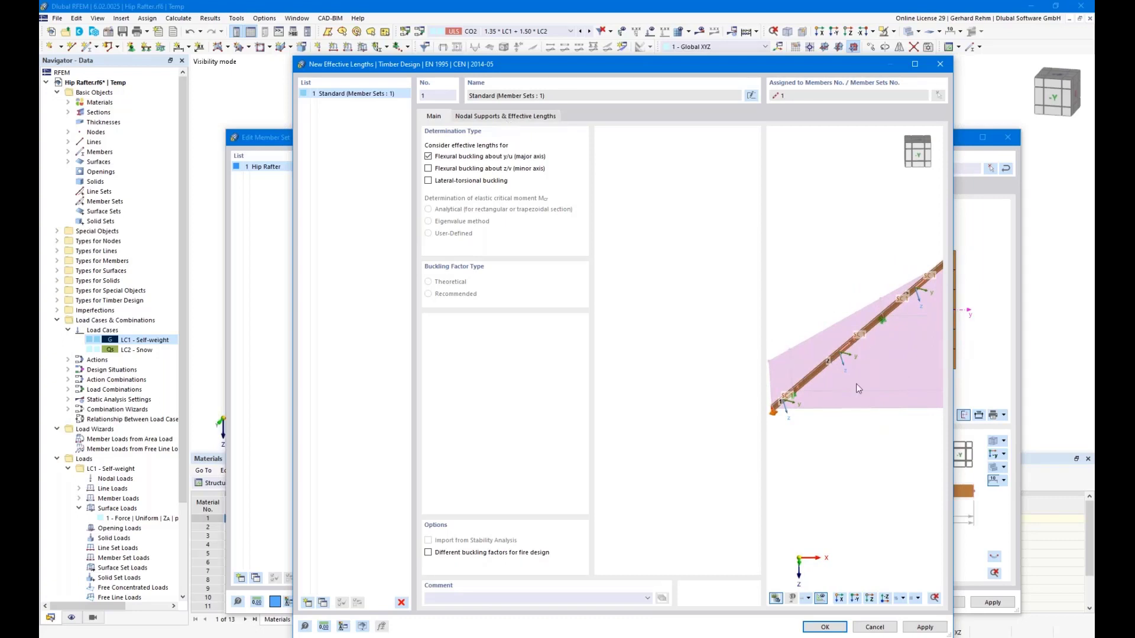
pyautogui.click(820, 599)
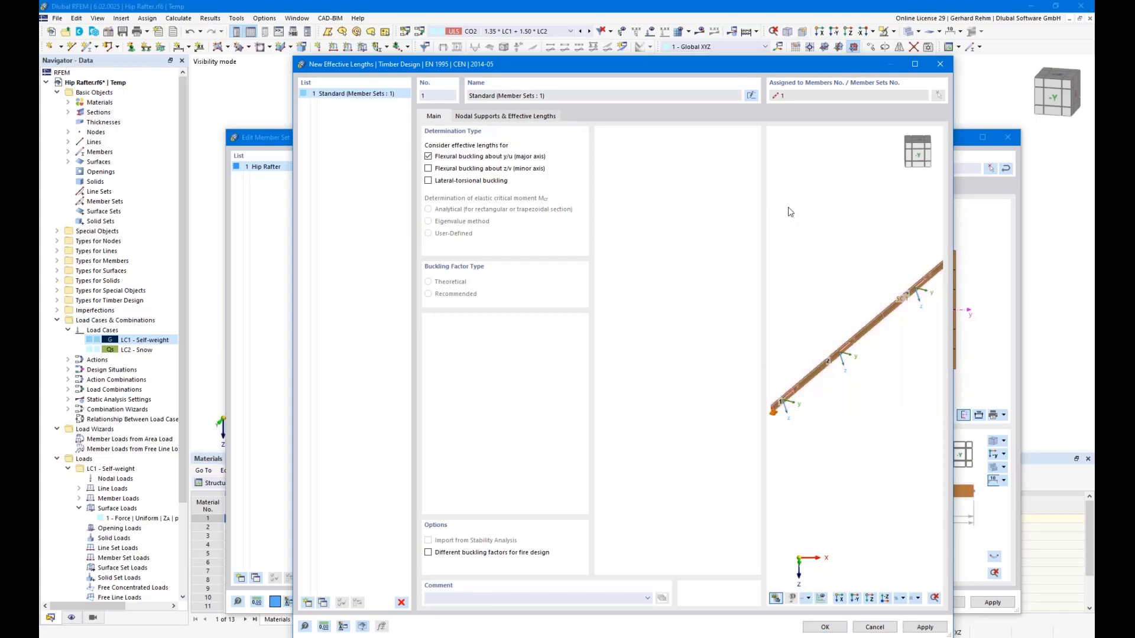
# Examine the start and end nodal supports assigned for the rafter's effective lengths in the model preview.
pyautogui.click(490, 118)
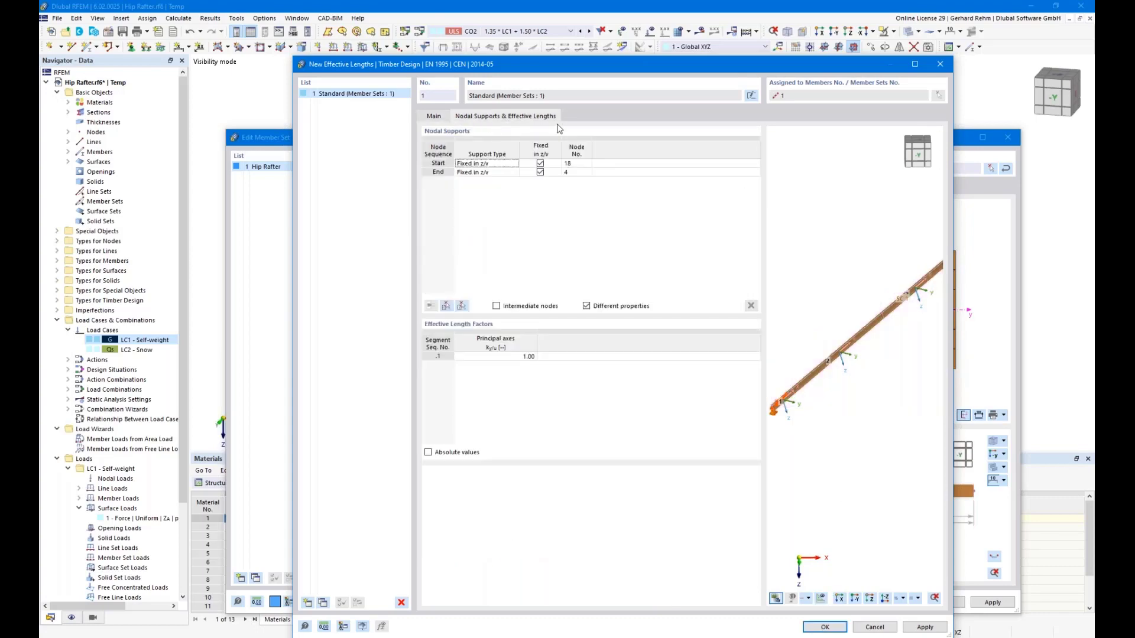
pyautogui.scroll(-1, 842, 412)
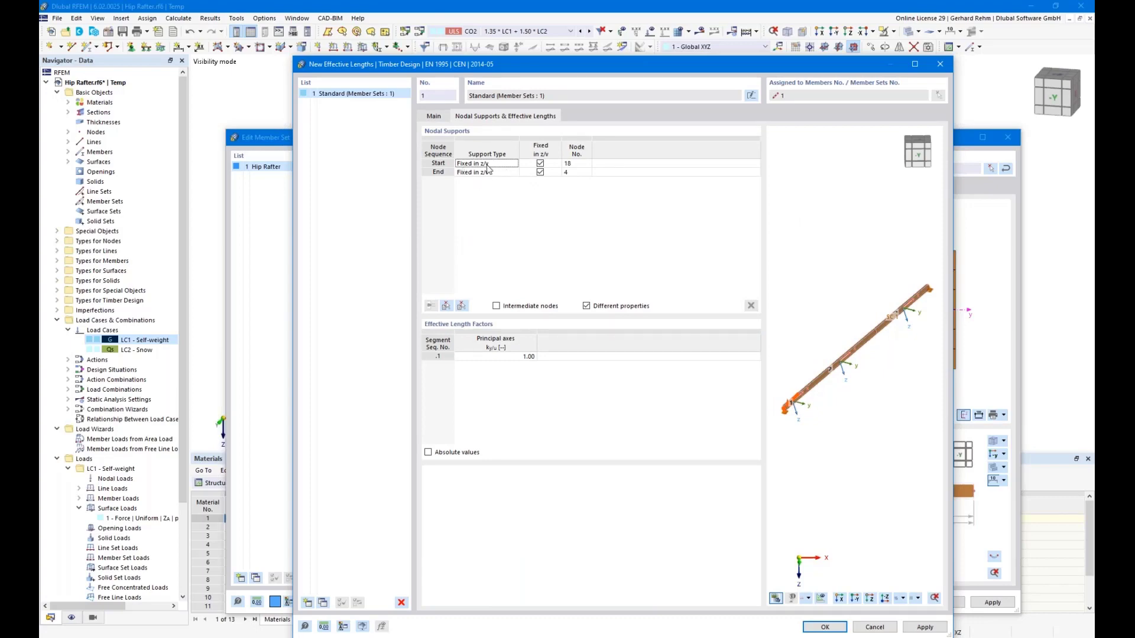
pyautogui.scroll(2, 786, 417)
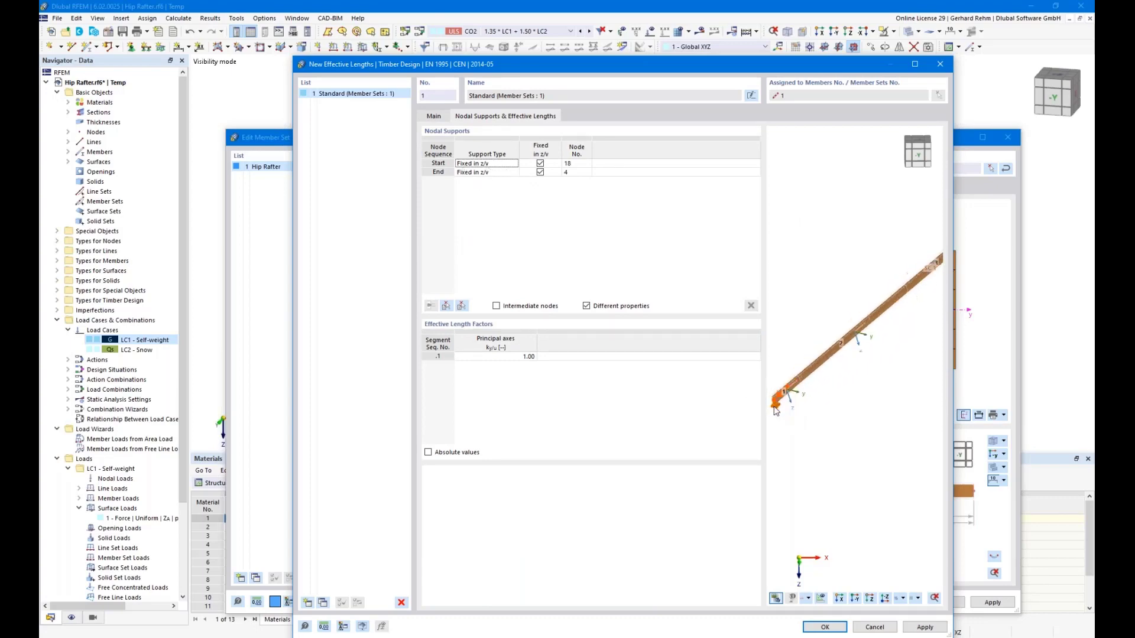
pyautogui.scroll(-2, 773, 407)
pyautogui.scroll(4, 876, 319)
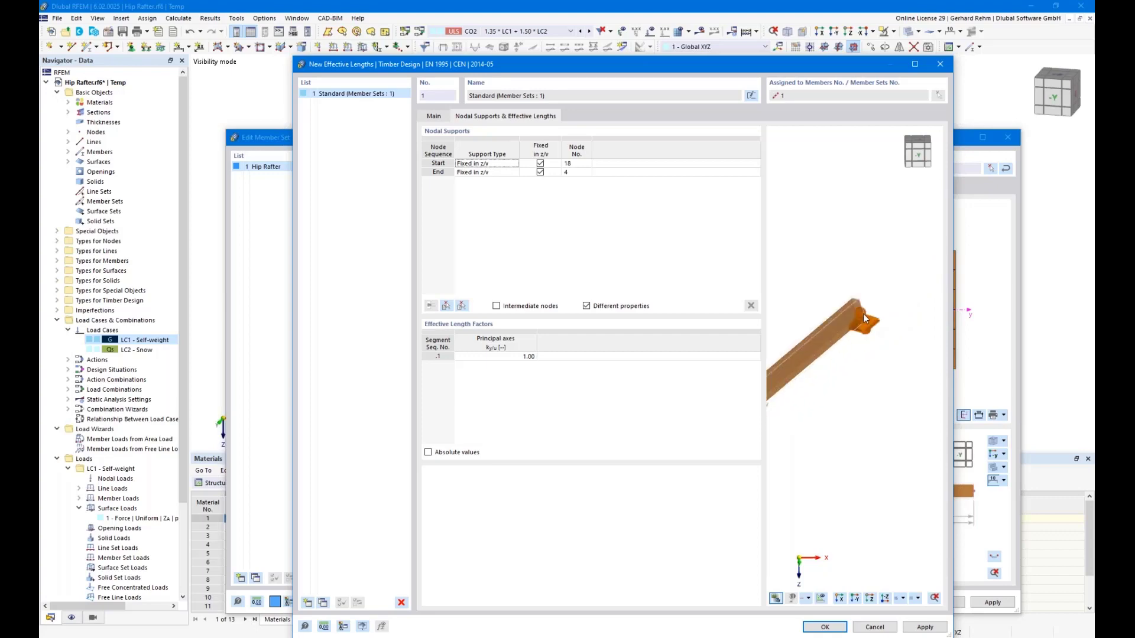
pyautogui.scroll(-1, 862, 315)
pyautogui.scroll(-4, 862, 315)
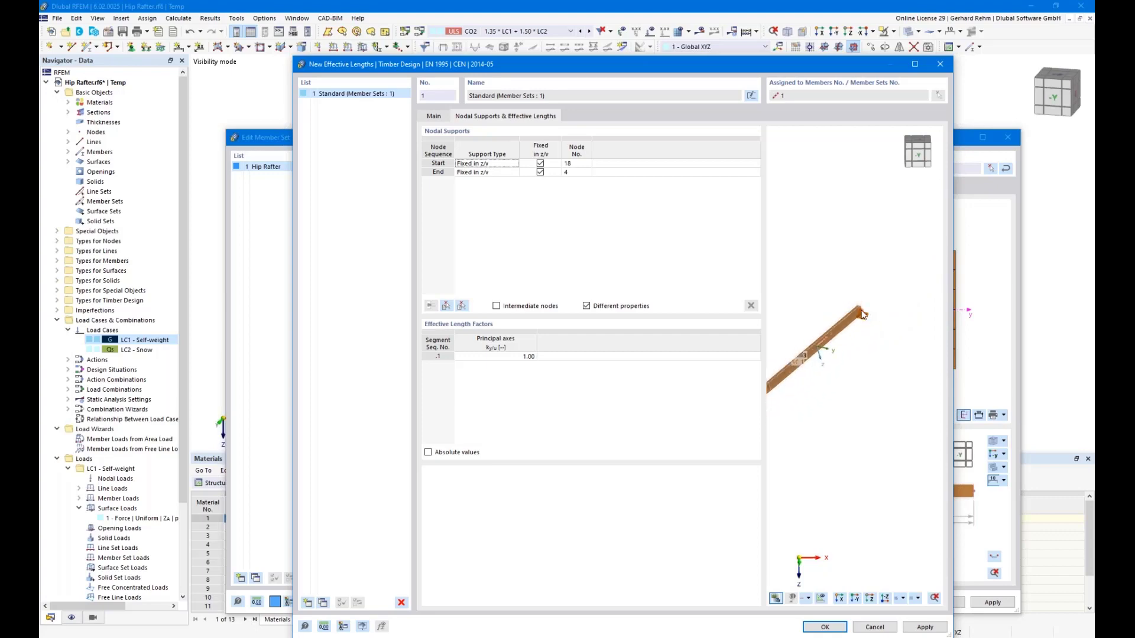
pyautogui.moveTo(833, 428); pyautogui.dragTo(881, 403, button='middle')
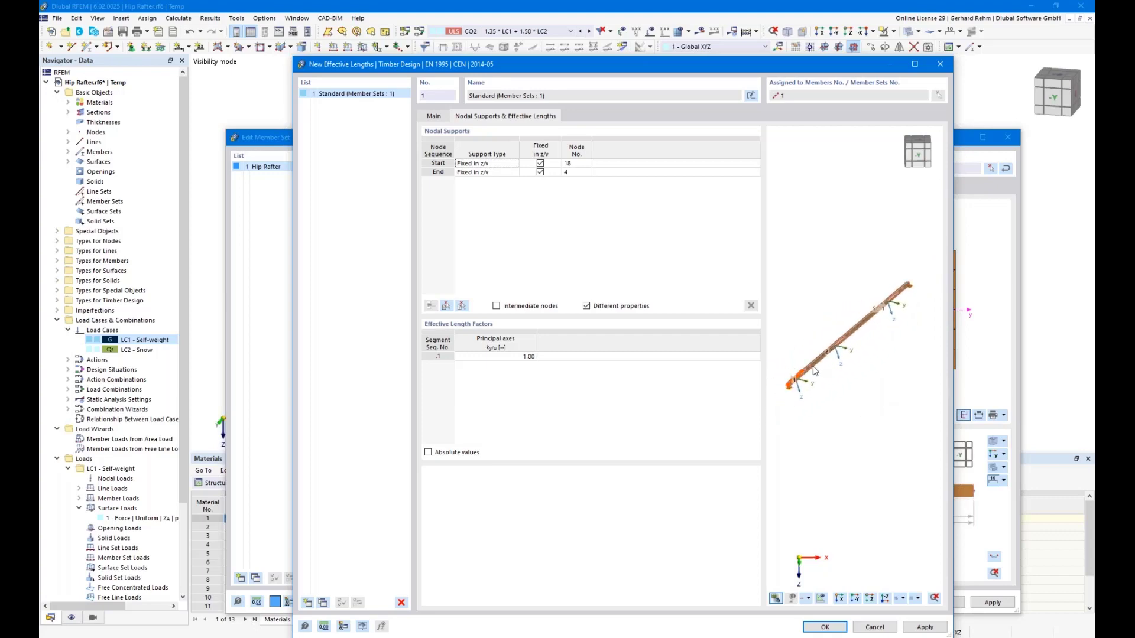
# Add two intermediate nodes to the nodal supports and fix both nodes 19 and 20 in z/v.
pyautogui.click(496, 305)
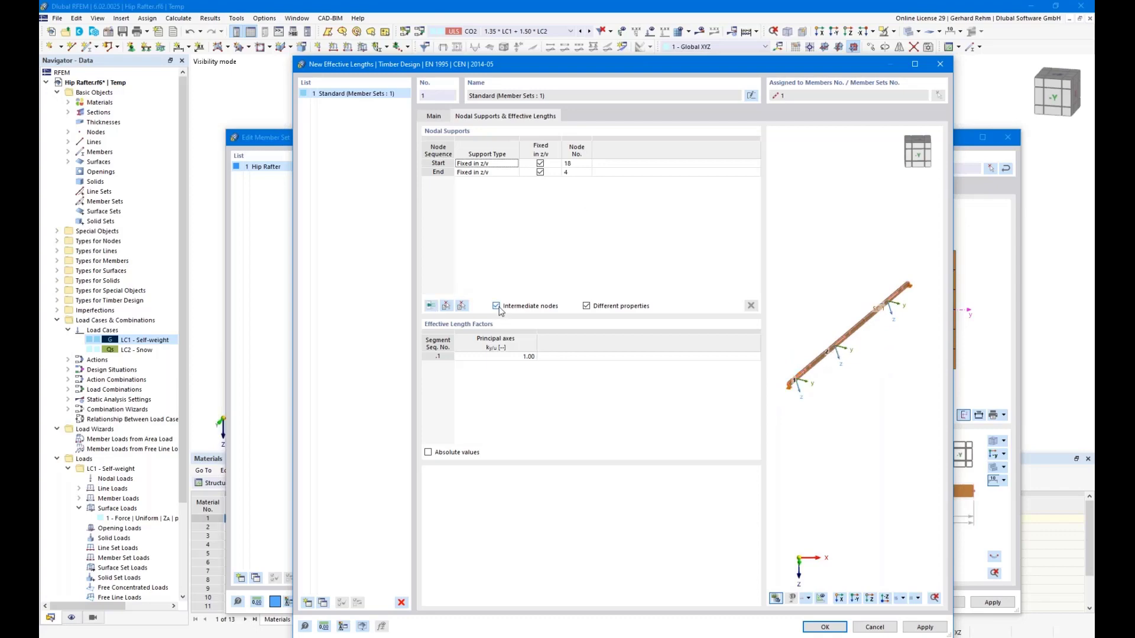
pyautogui.click(432, 306)
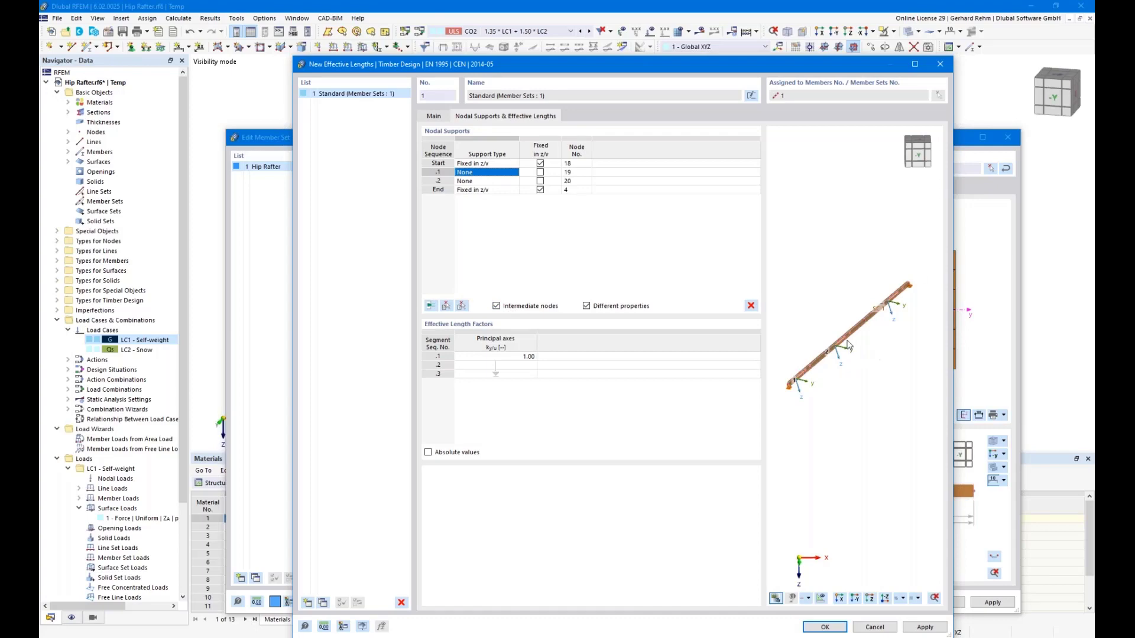
pyautogui.click(540, 172)
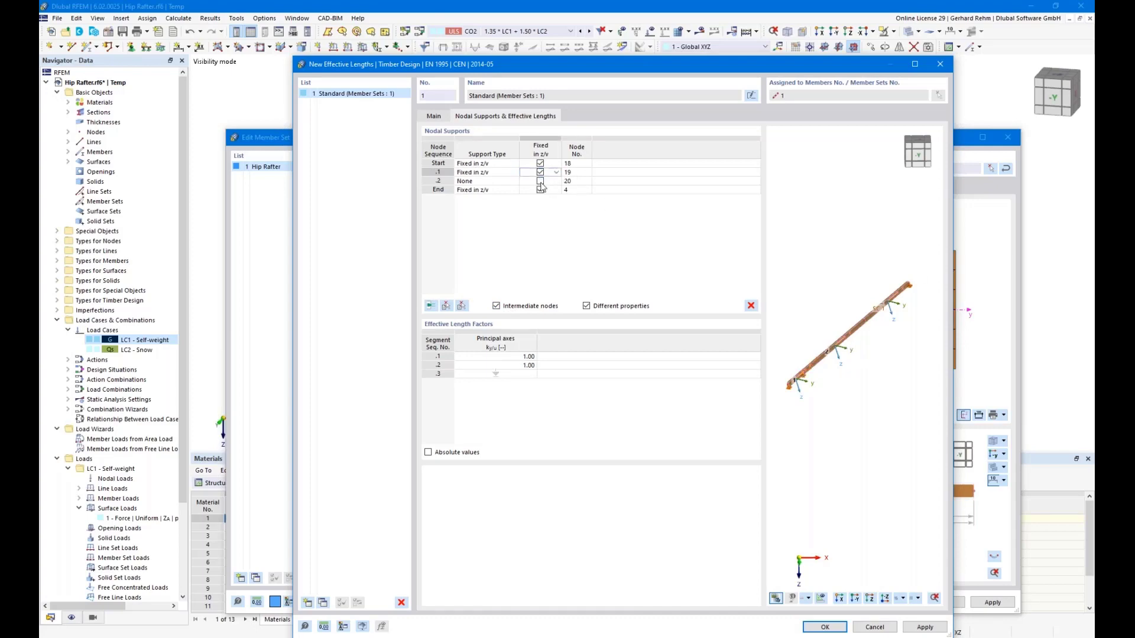
pyautogui.click(540, 181)
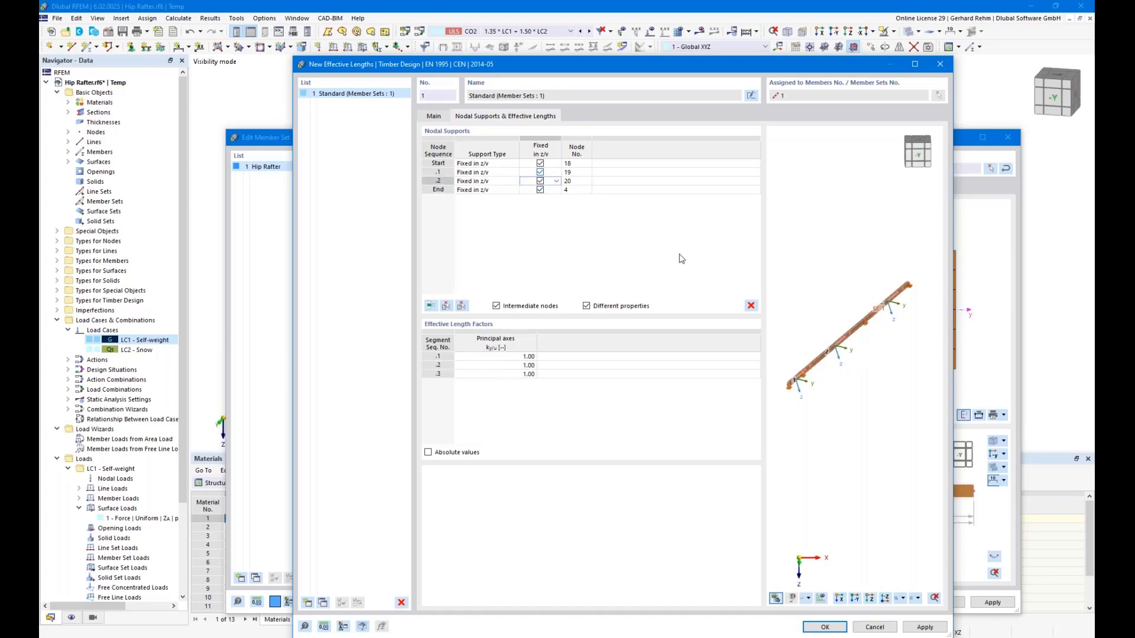
# Set the support type of the start node at the rafter's free eaves end to None.
pyautogui.scroll(3, 792, 399)
pyautogui.scroll(3, 792, 398)
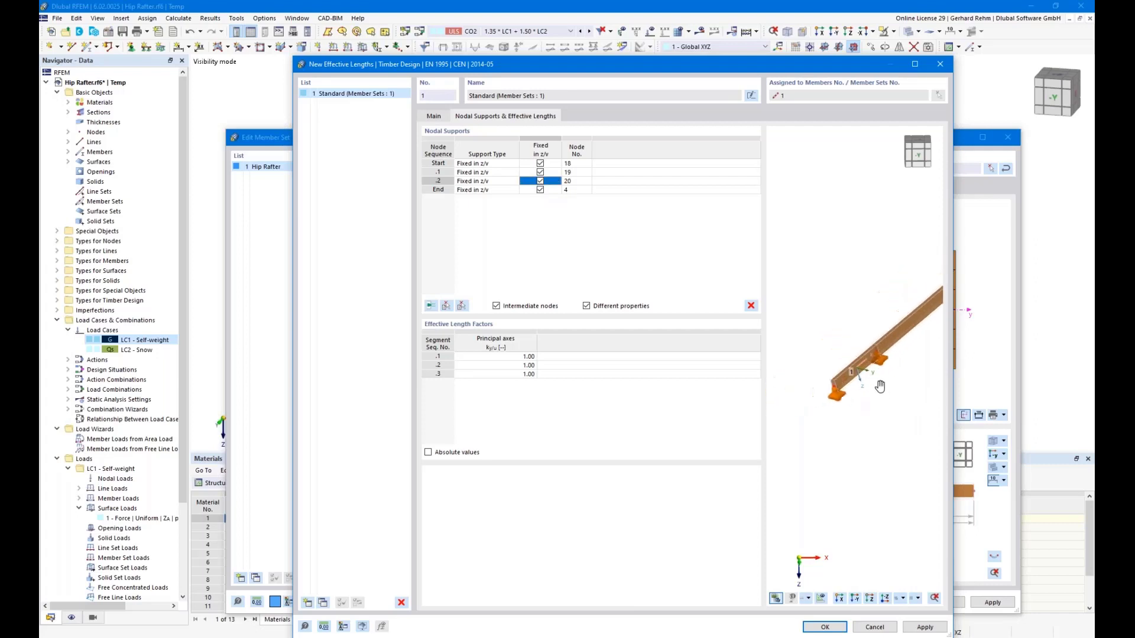
pyautogui.click(473, 164)
pyautogui.click(465, 164)
pyautogui.click(464, 171)
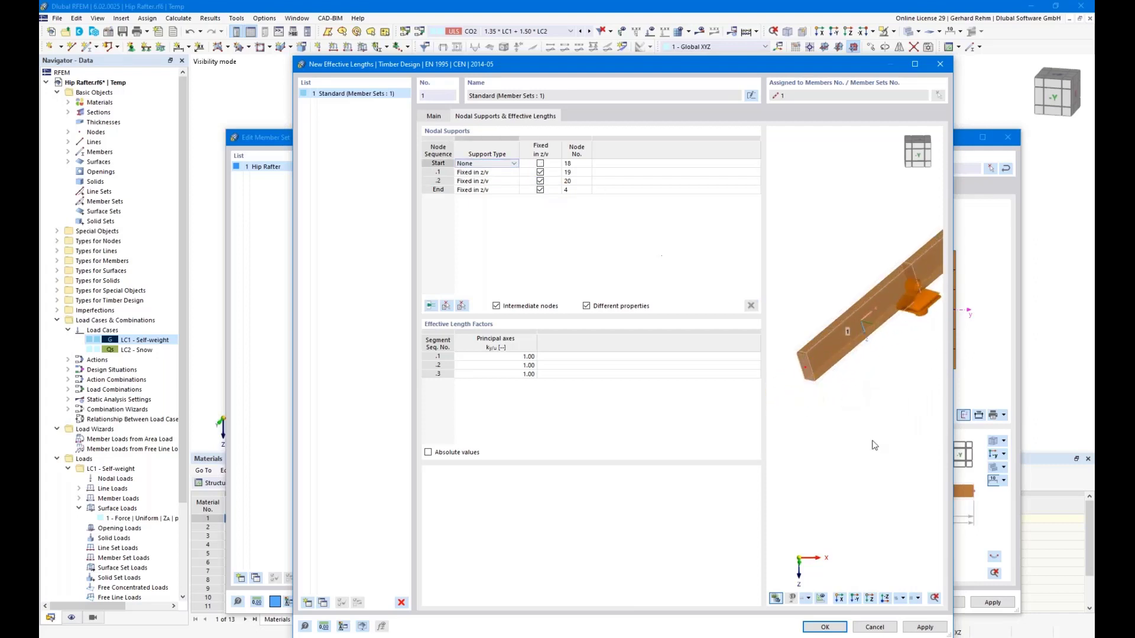
# Check the absolute effective lengths of the three rafter segments, returning to effective length factors.
pyautogui.scroll(-5, 856, 431)
pyautogui.moveTo(866, 421); pyautogui.dragTo(824, 452, button='middle')
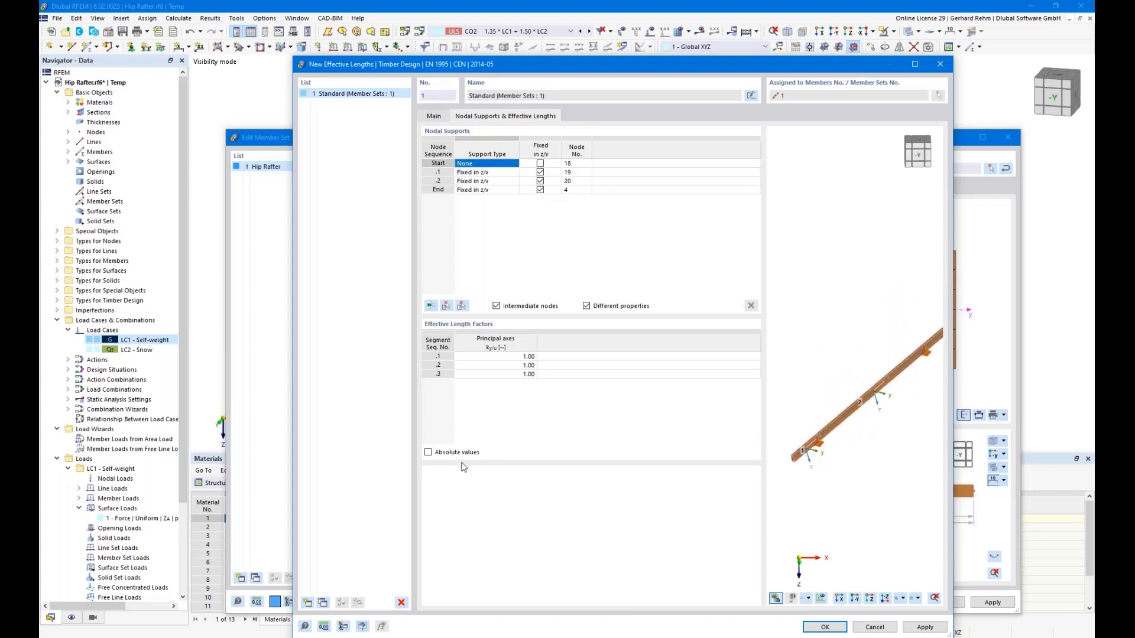
pyautogui.click(428, 452)
pyautogui.click(509, 357)
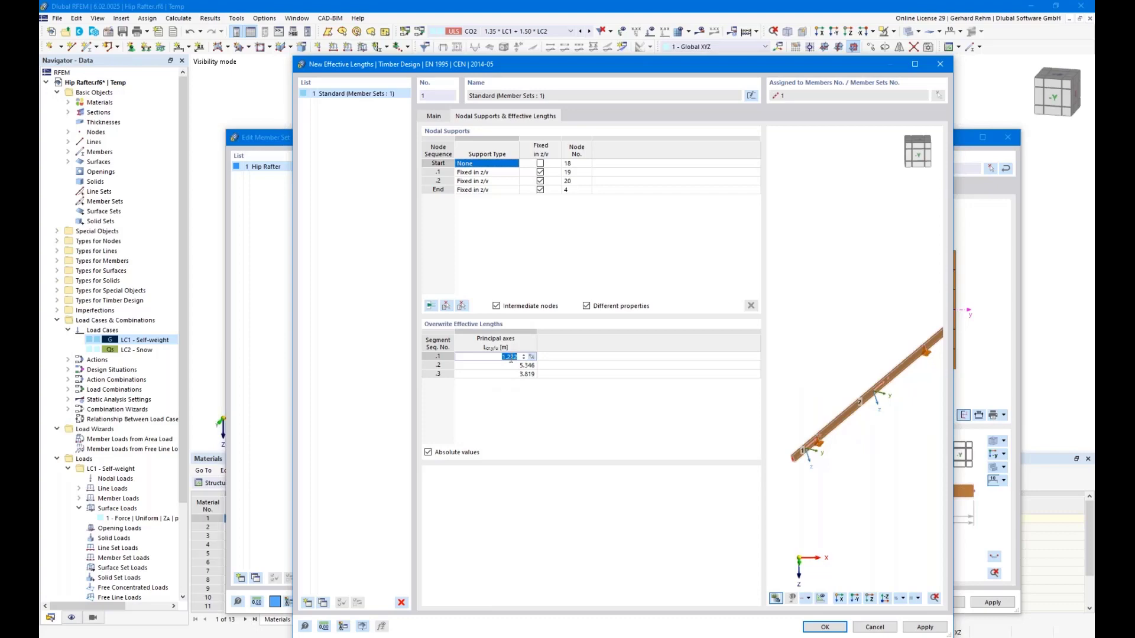
pyautogui.click(495, 365)
pyautogui.click(498, 374)
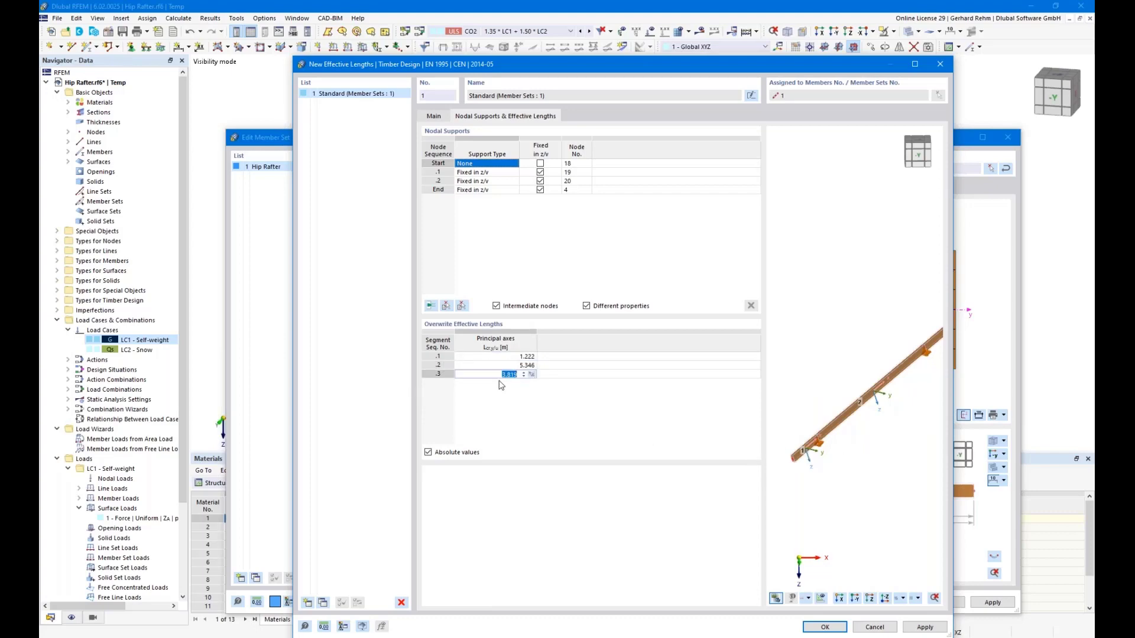
pyautogui.click(428, 453)
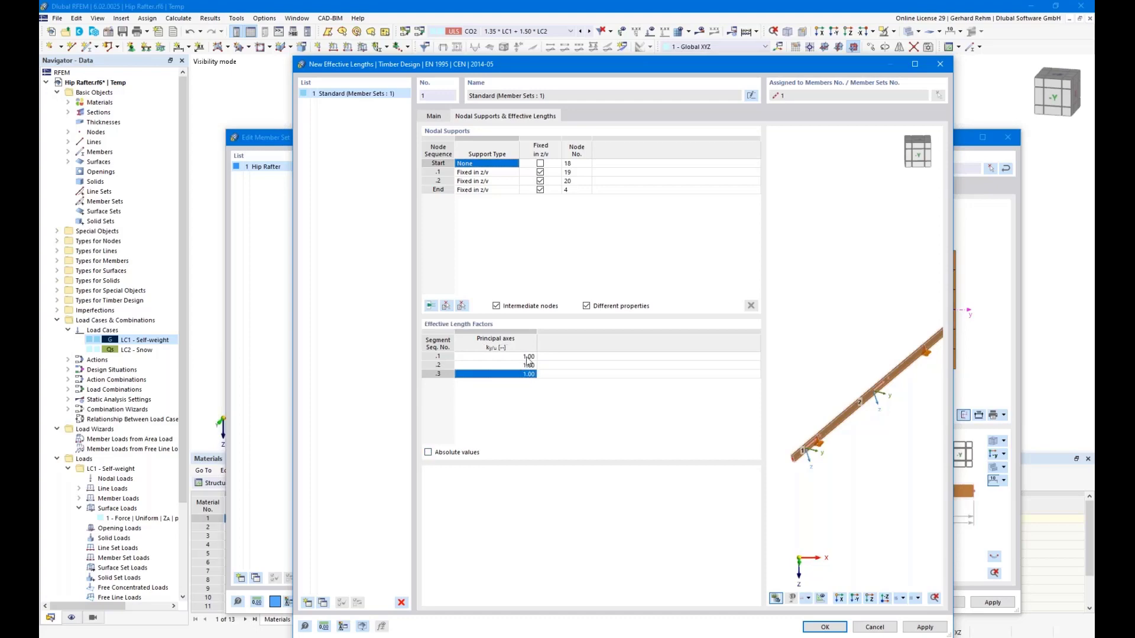
# Set the effective length factor of the first rafter segment to No Buckling and accept the effective lengths.
pyautogui.click(529, 358)
pyautogui.click(531, 357)
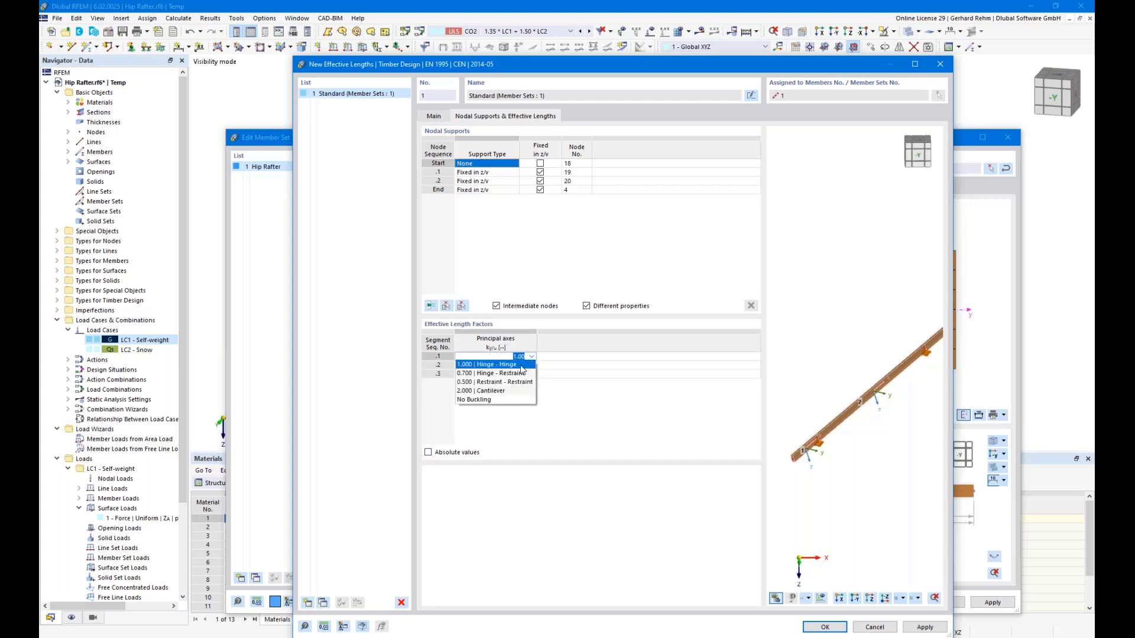
pyautogui.click(479, 400)
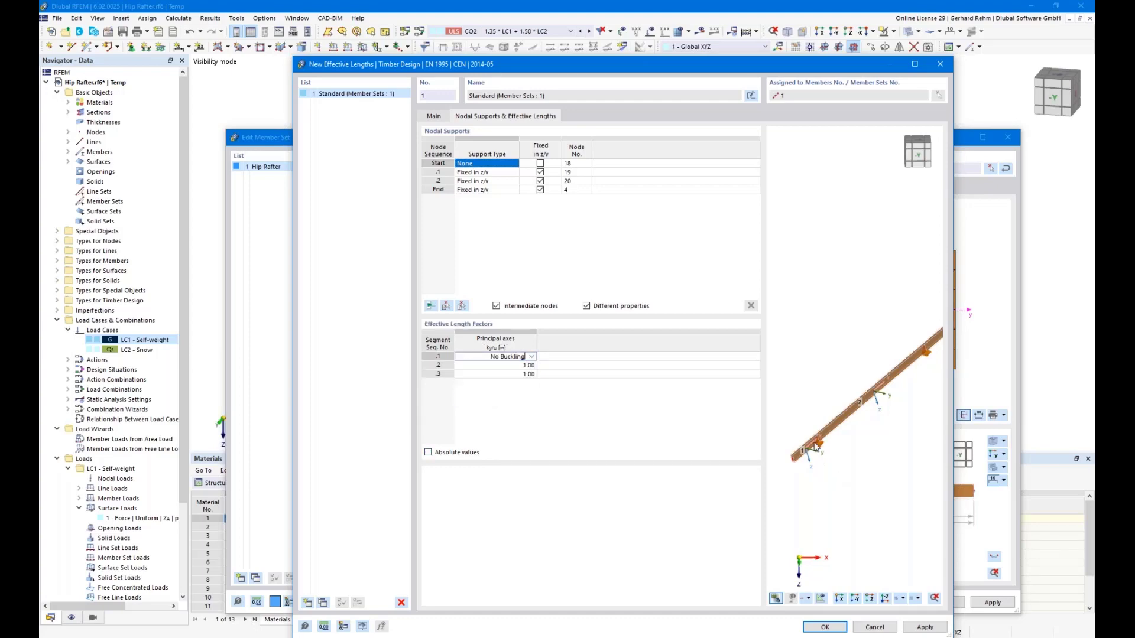
pyautogui.scroll(-2, 805, 456)
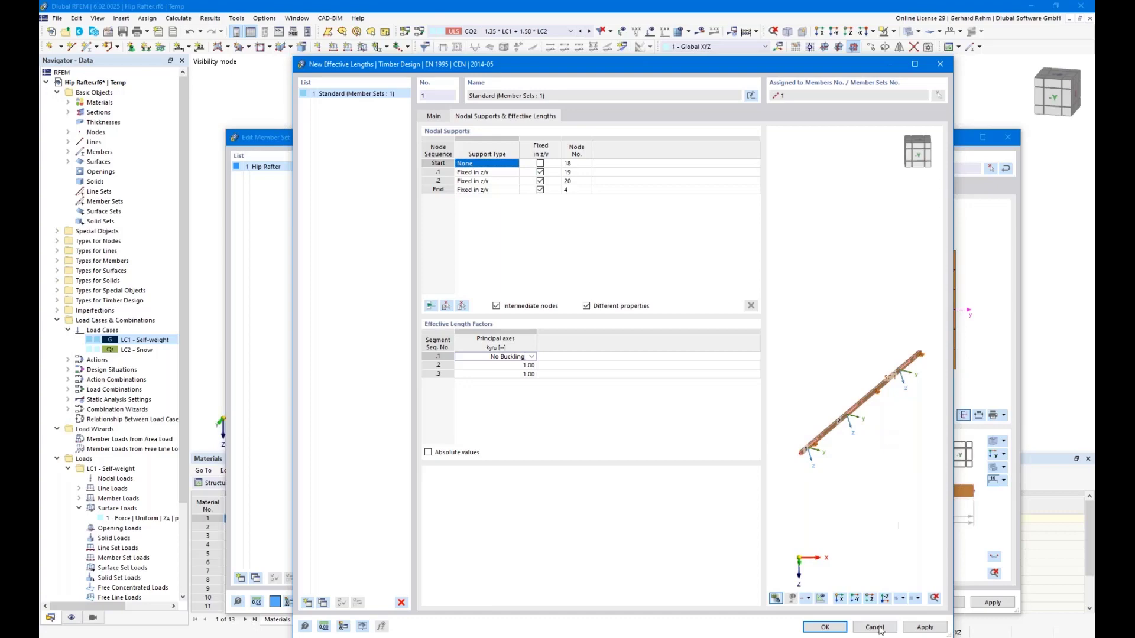
pyautogui.click(825, 627)
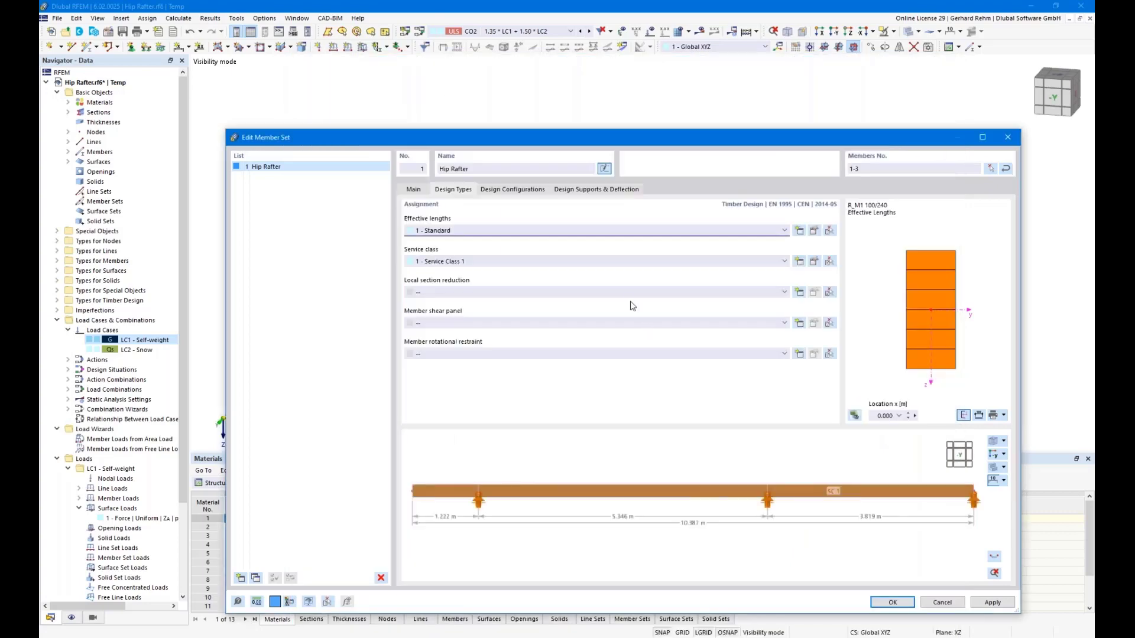
# Review the member set's default ultimate configuration, including its stability parameters, and the default serviceability configuration with its deflection limits.
pyautogui.click(515, 189)
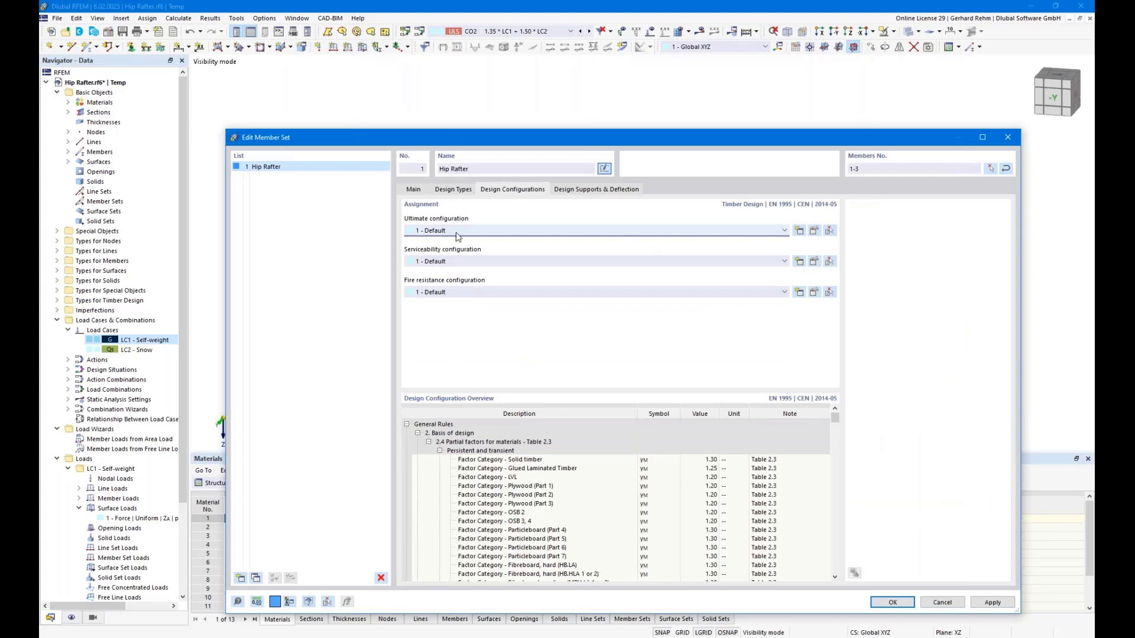
pyautogui.click(814, 231)
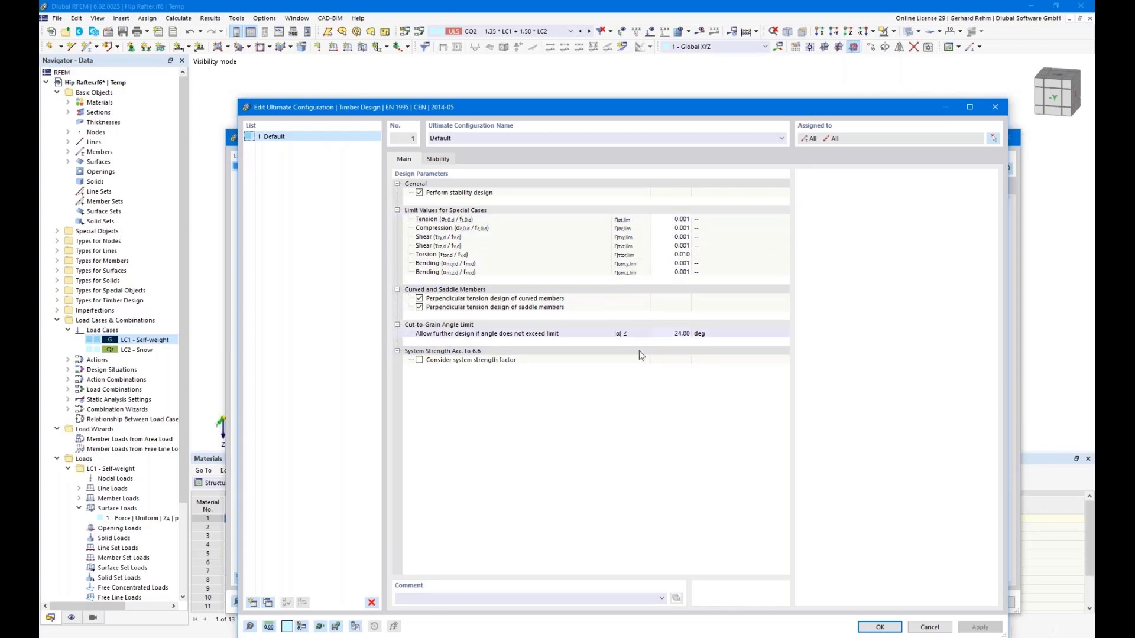
pyautogui.click(439, 160)
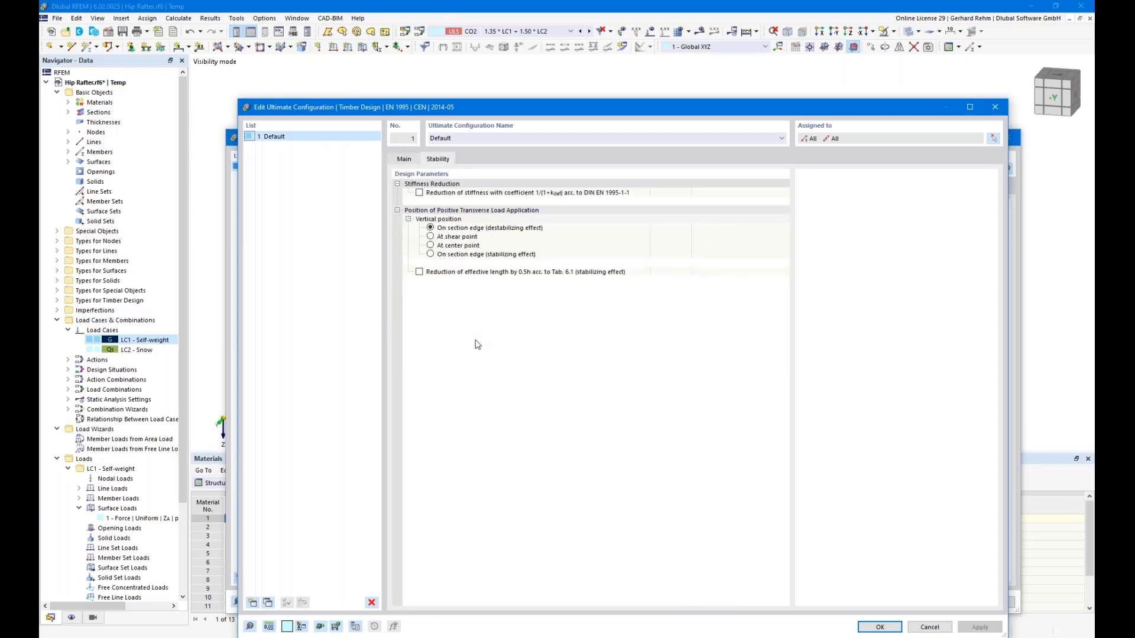
pyautogui.click(927, 630)
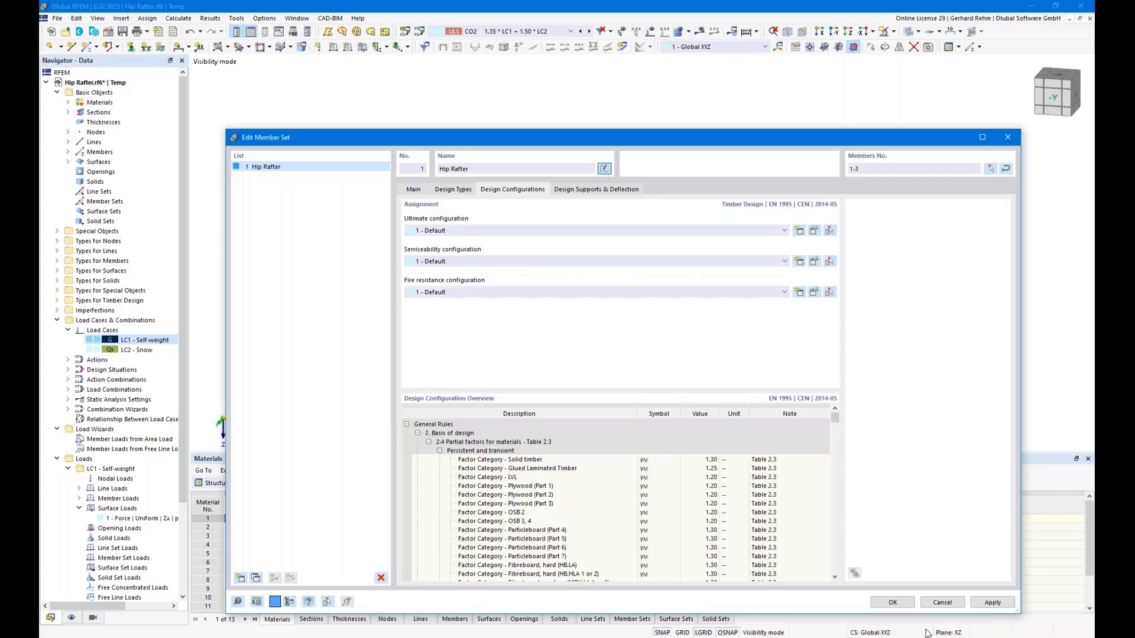
pyautogui.click(815, 262)
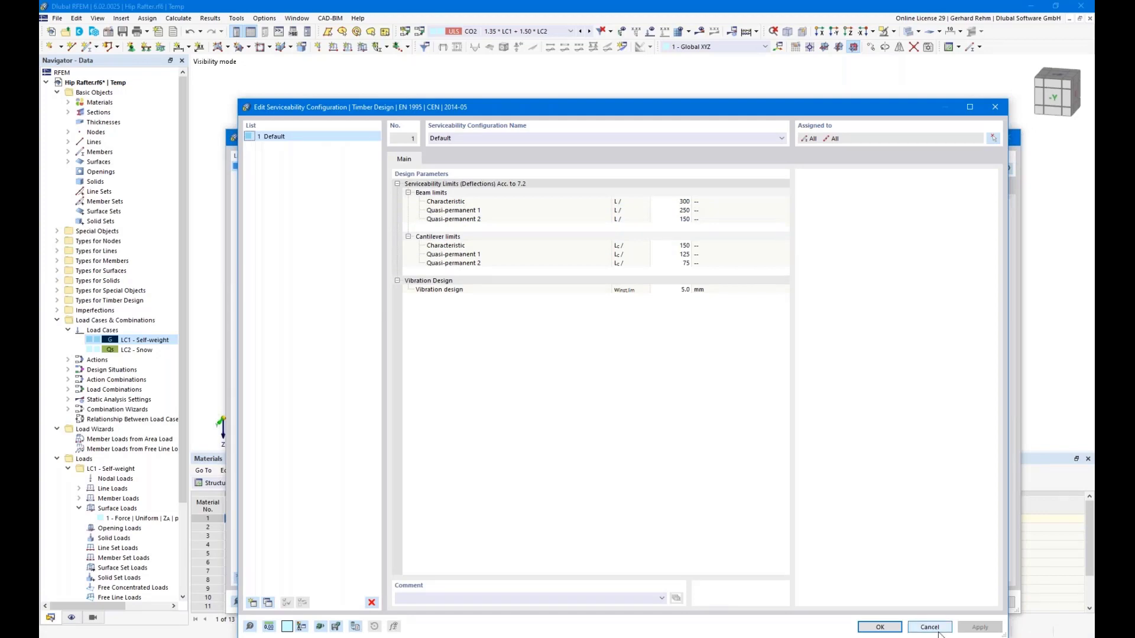
pyautogui.click(879, 627)
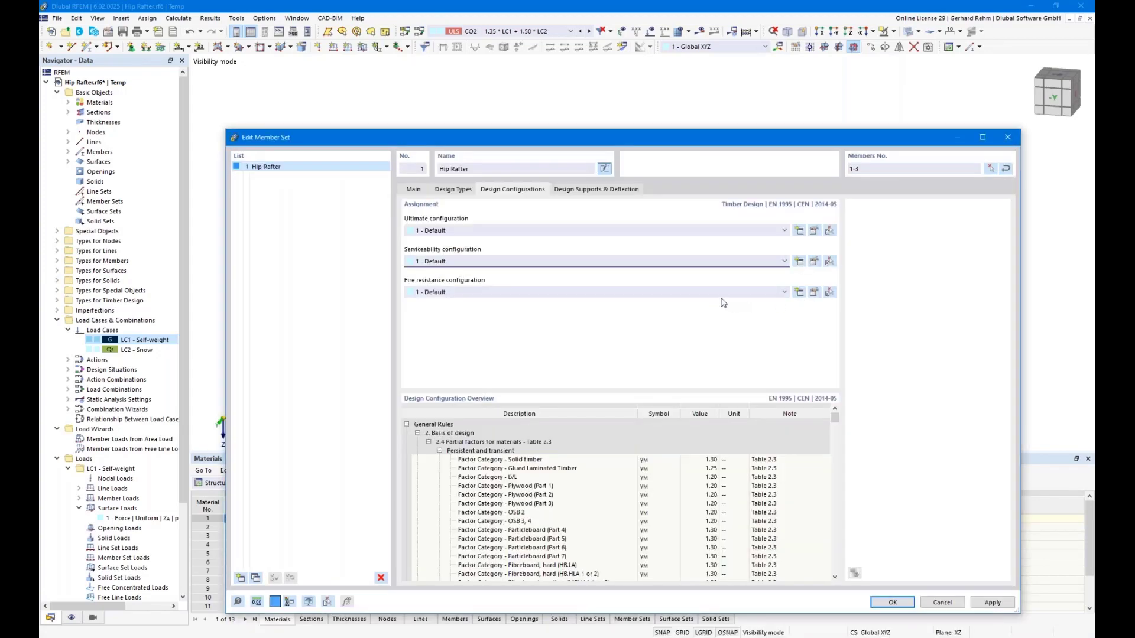
# Check the member set's design support and deflection settings against the rafter's supports in the model.
pyautogui.click(597, 190)
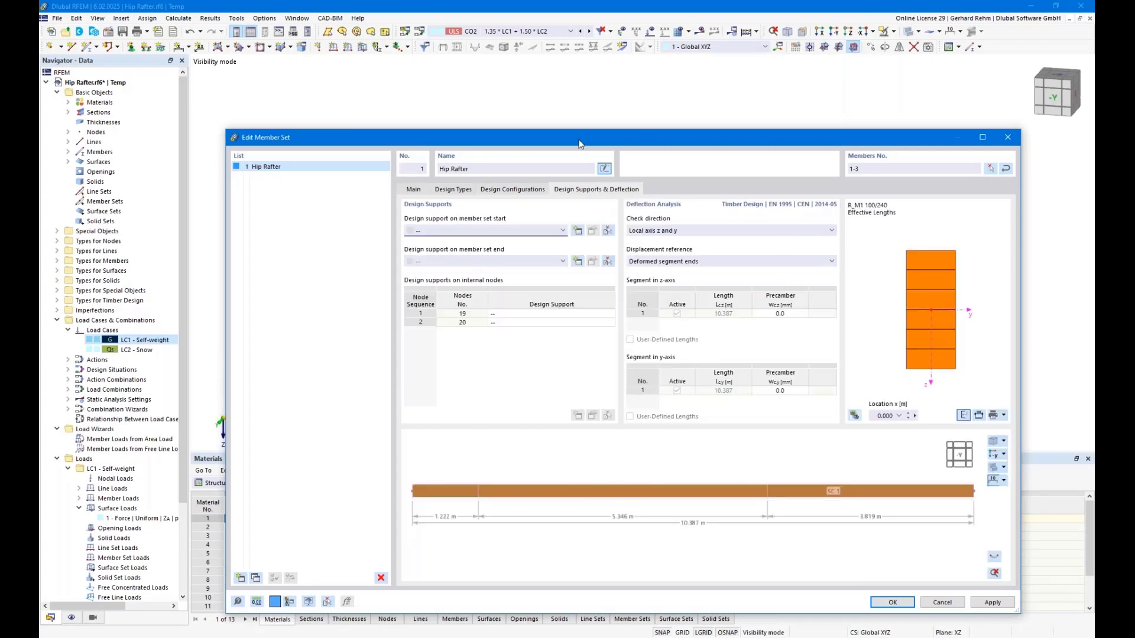
pyautogui.moveTo(579, 139); pyautogui.dragTo(542, 85)
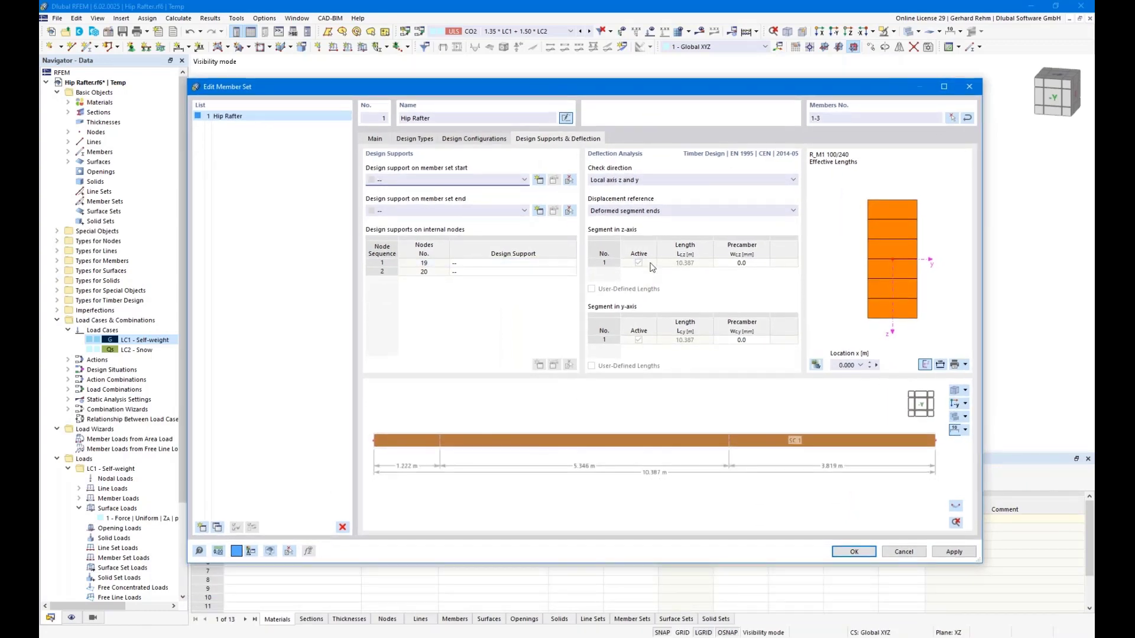
pyautogui.moveTo(647, 94); pyautogui.dragTo(689, 394)
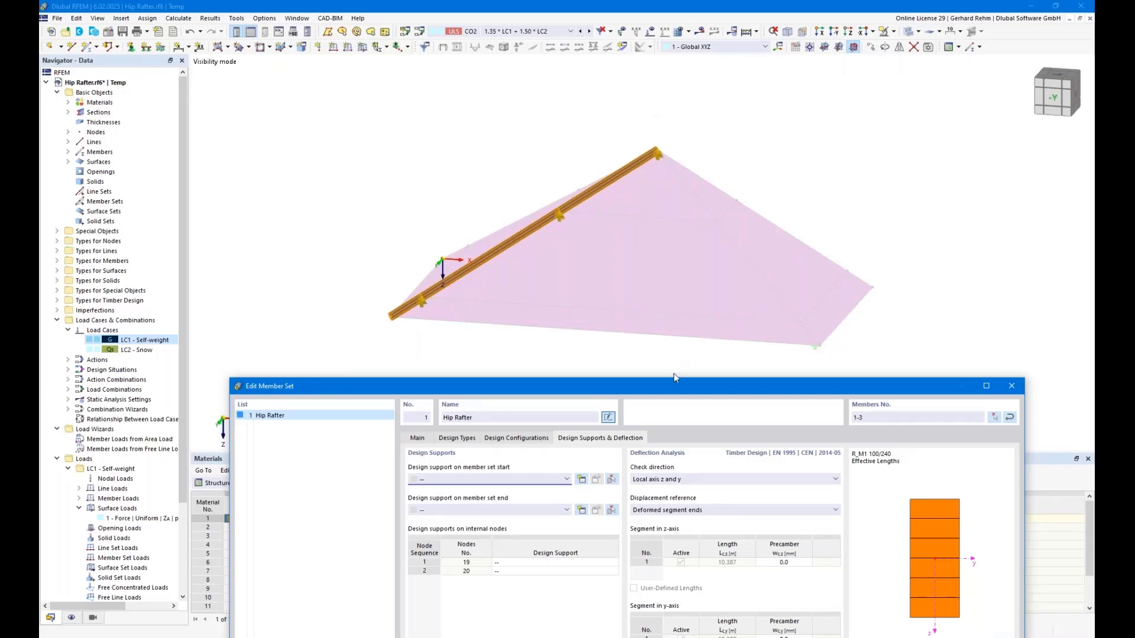
pyautogui.moveTo(676, 378); pyautogui.dragTo(679, 129)
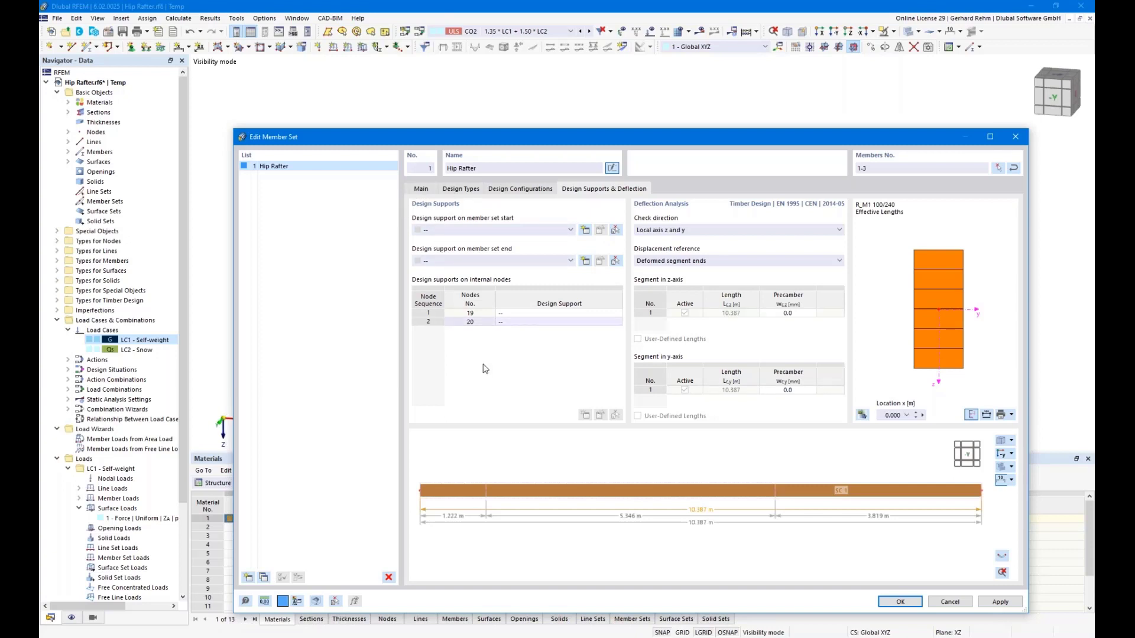
# Read the design support section of the online manual page on Deflection and Design Supports, then return to RFEM.
pyautogui.press('F1')
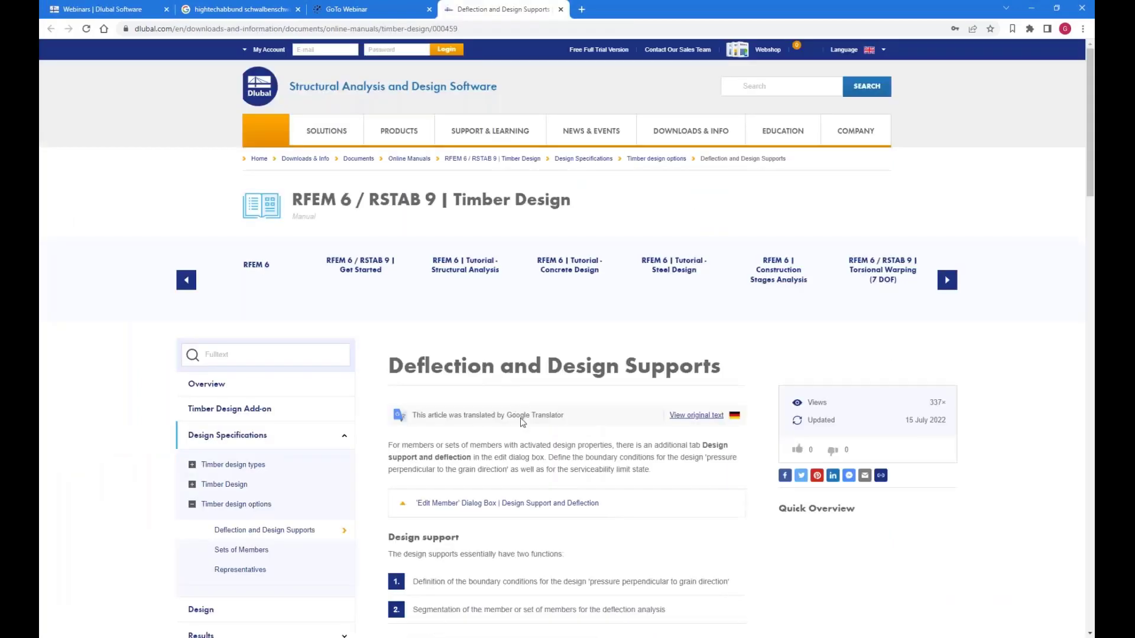
pyautogui.scroll(-3, 639, 452)
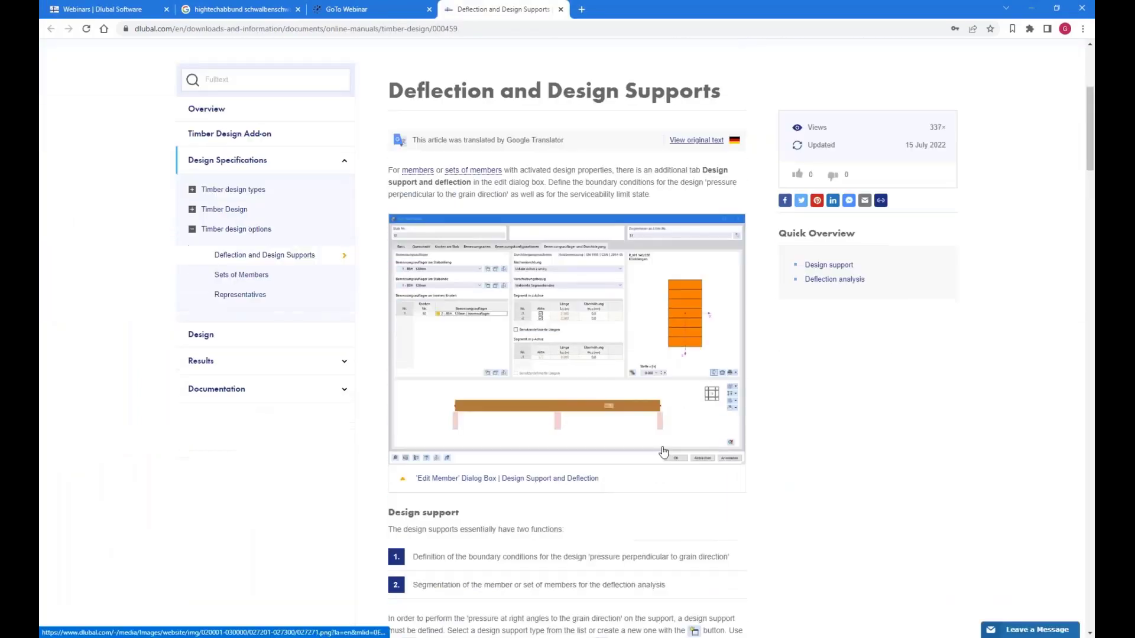
pyautogui.scroll(-3, 438, 245)
pyautogui.scroll(-1, 438, 244)
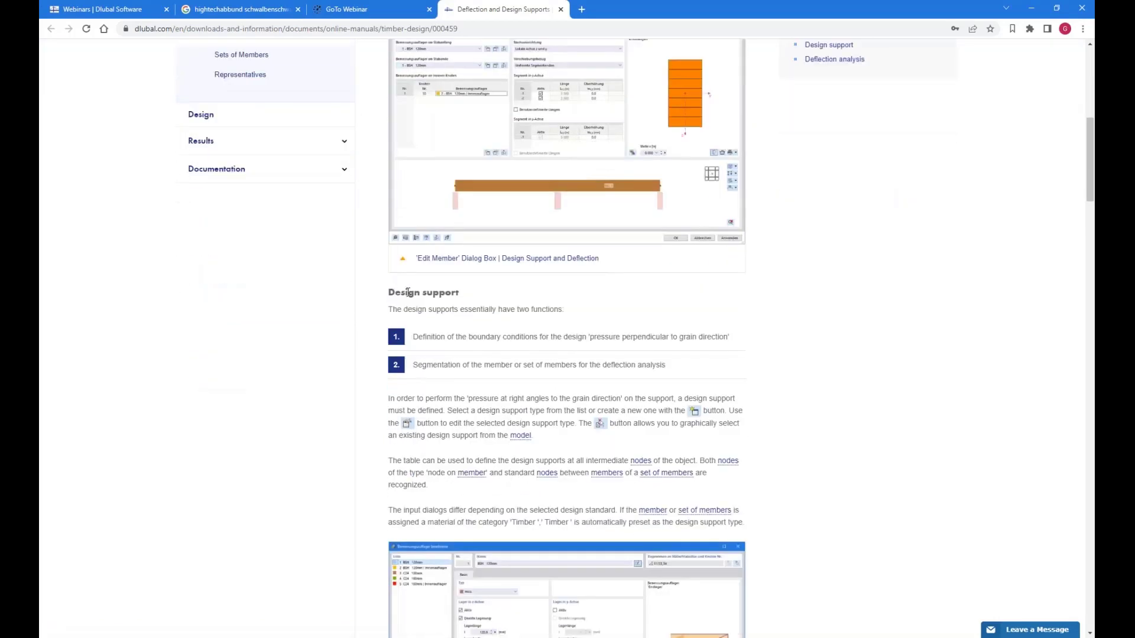
pyautogui.moveTo(395, 294); pyautogui.dragTo(481, 294)
pyautogui.click(481, 294)
pyautogui.scroll(1, 467, 296)
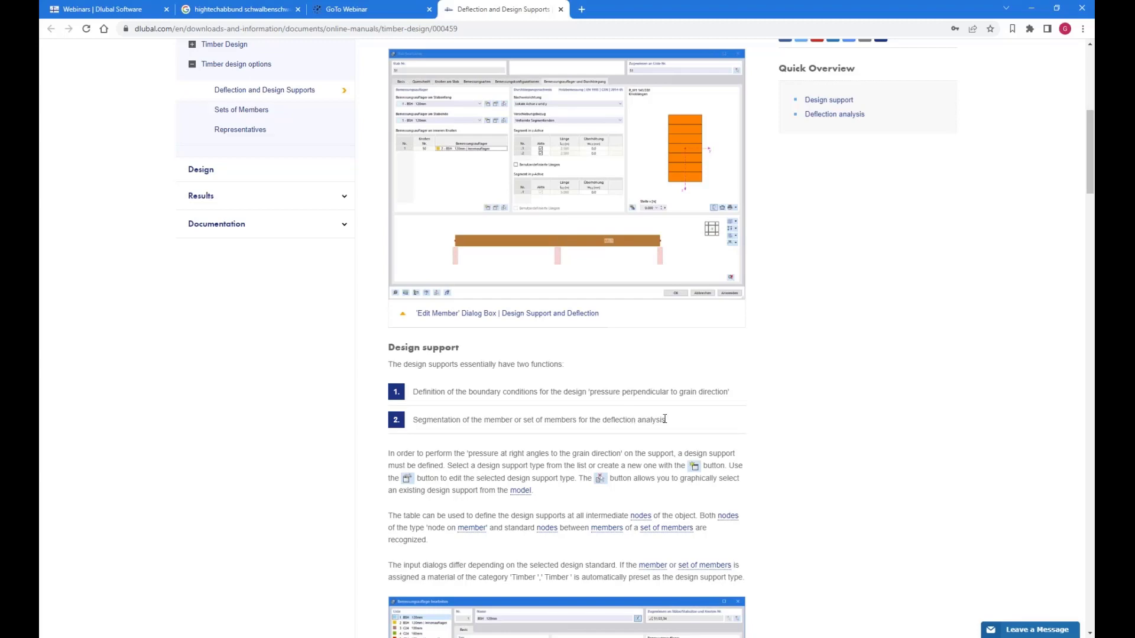
pyautogui.click(261, 637)
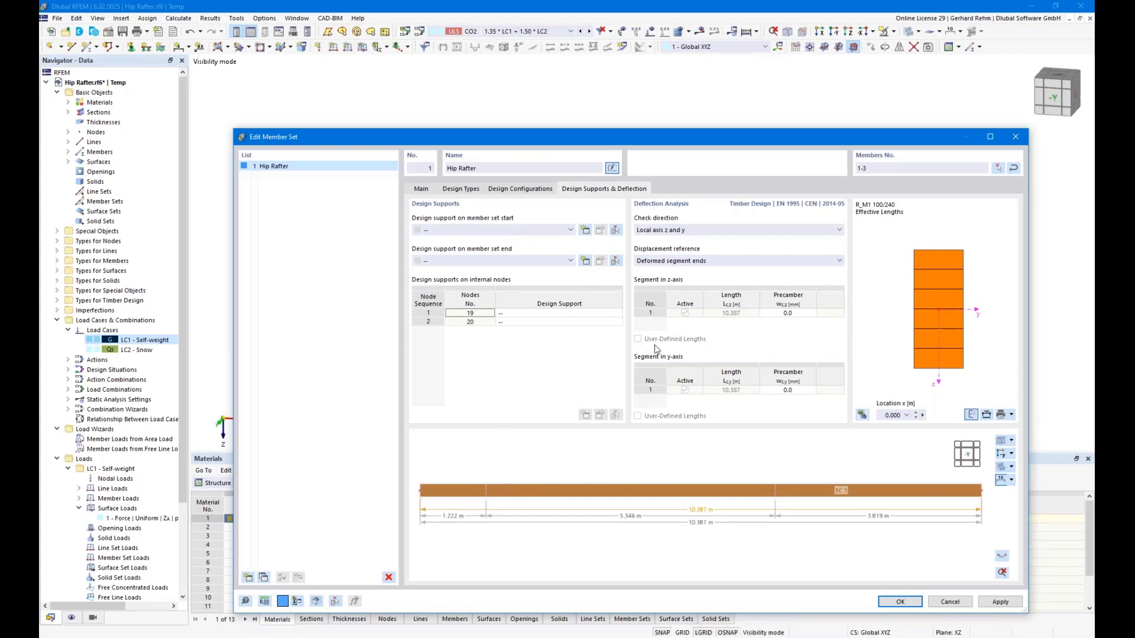
# Create a Timber design support for the member set end, active in the z-axis without direct support.
pyautogui.click(585, 262)
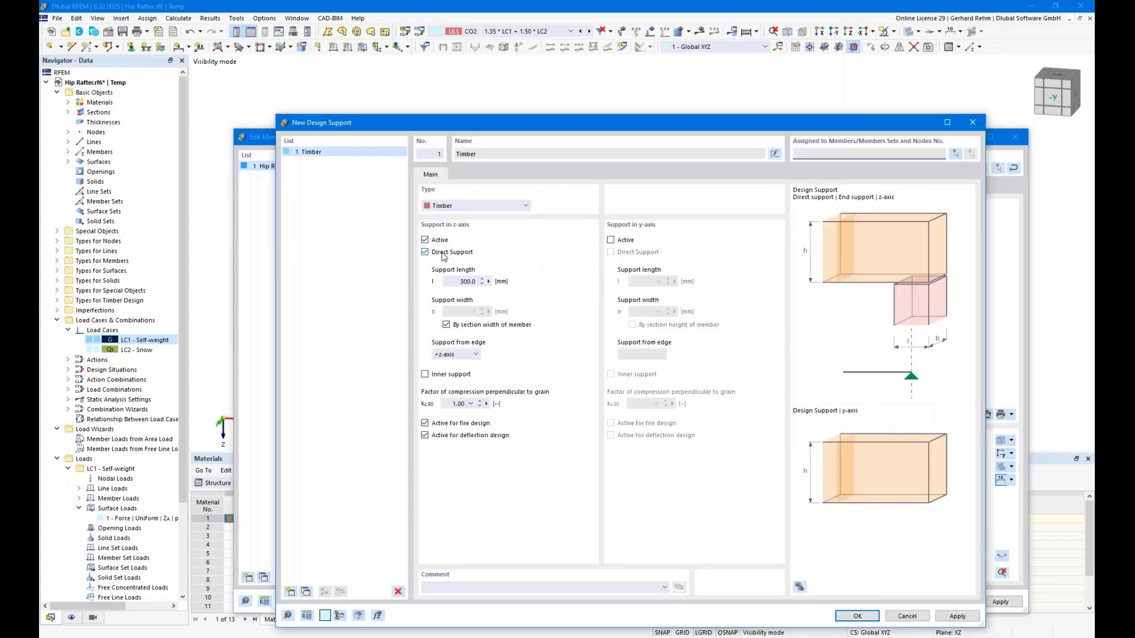
pyautogui.doubleClick(482, 282)
pyautogui.doubleClick(451, 404)
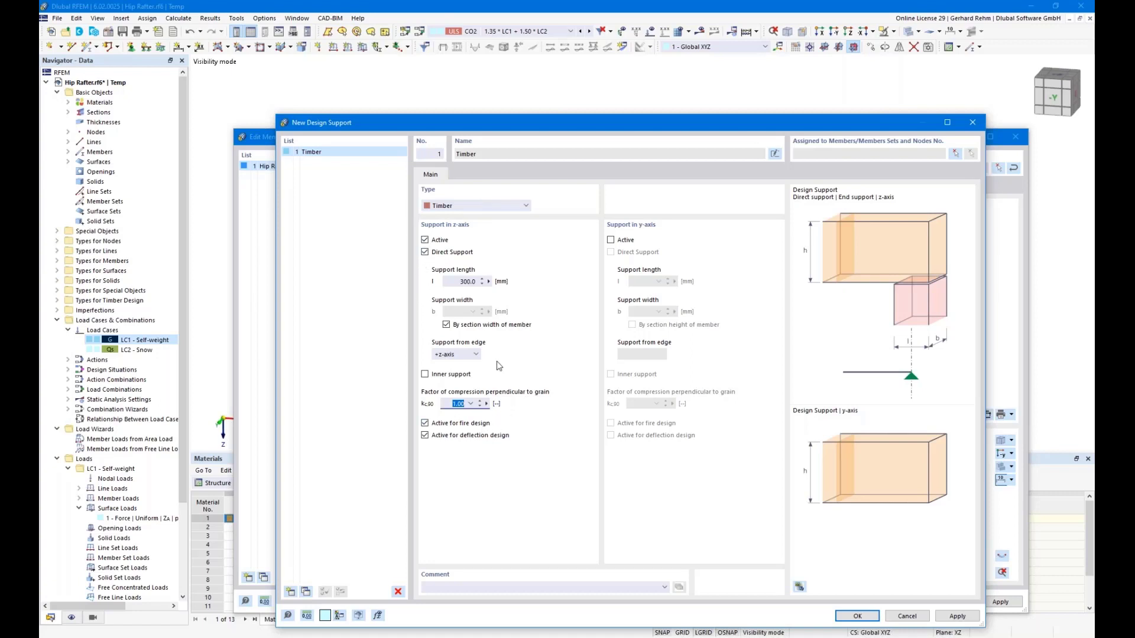
pyautogui.click(425, 253)
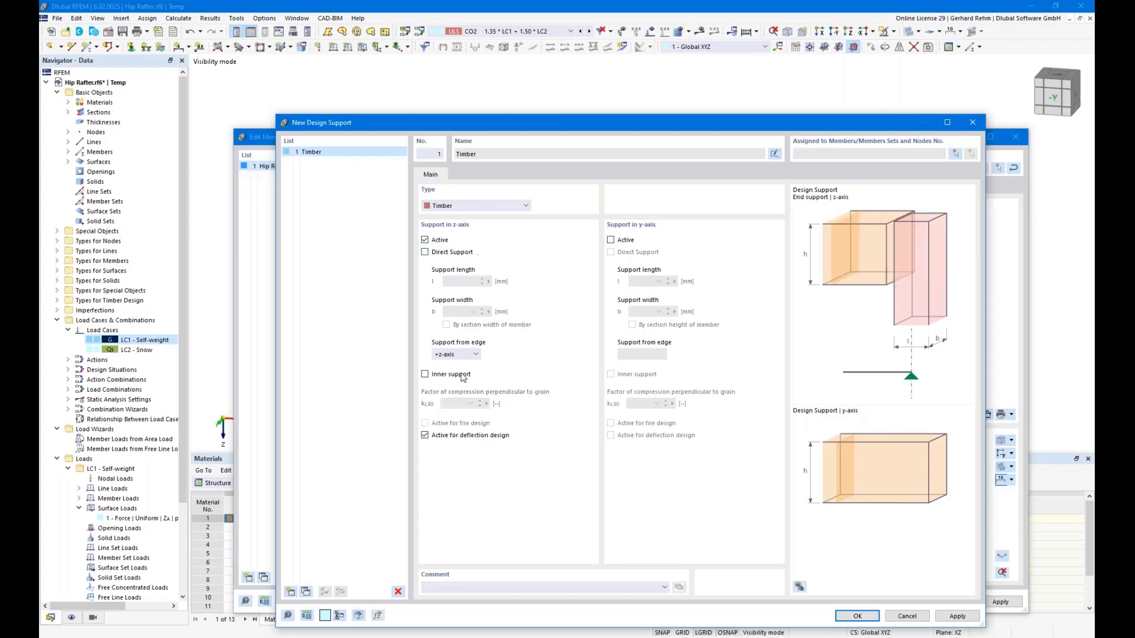
pyautogui.click(858, 617)
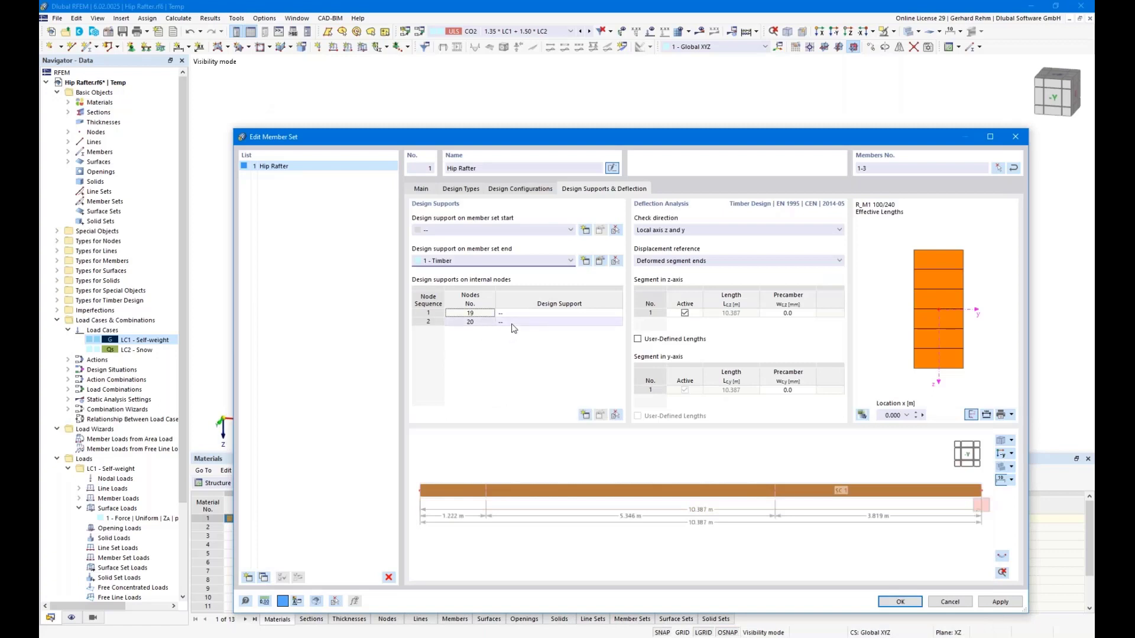
# Assign the design support 1 - Timber to internal nodes 19 and 20 of the rafter.
pyautogui.click(546, 313)
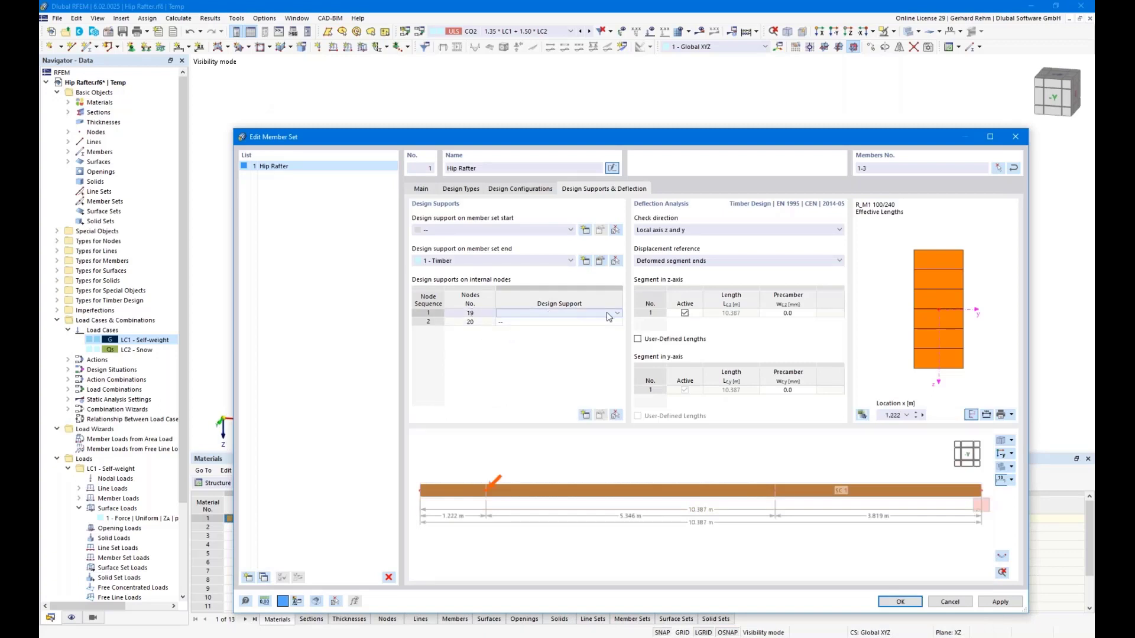
pyautogui.click(617, 313)
pyautogui.click(590, 333)
pyautogui.click(594, 323)
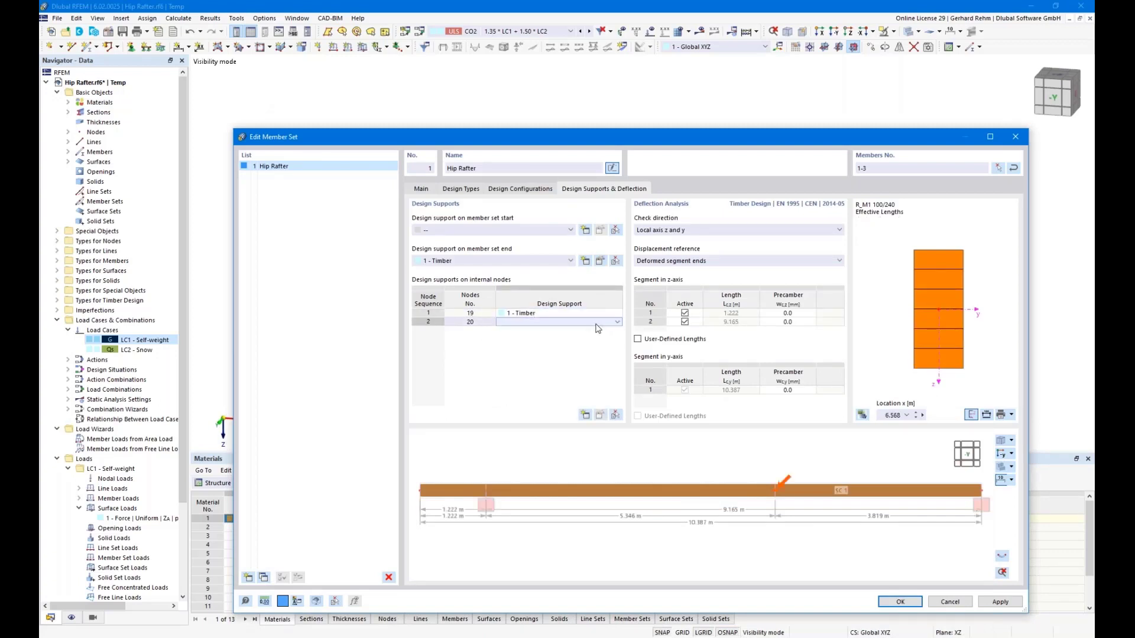
pyautogui.click(617, 322)
pyautogui.click(575, 338)
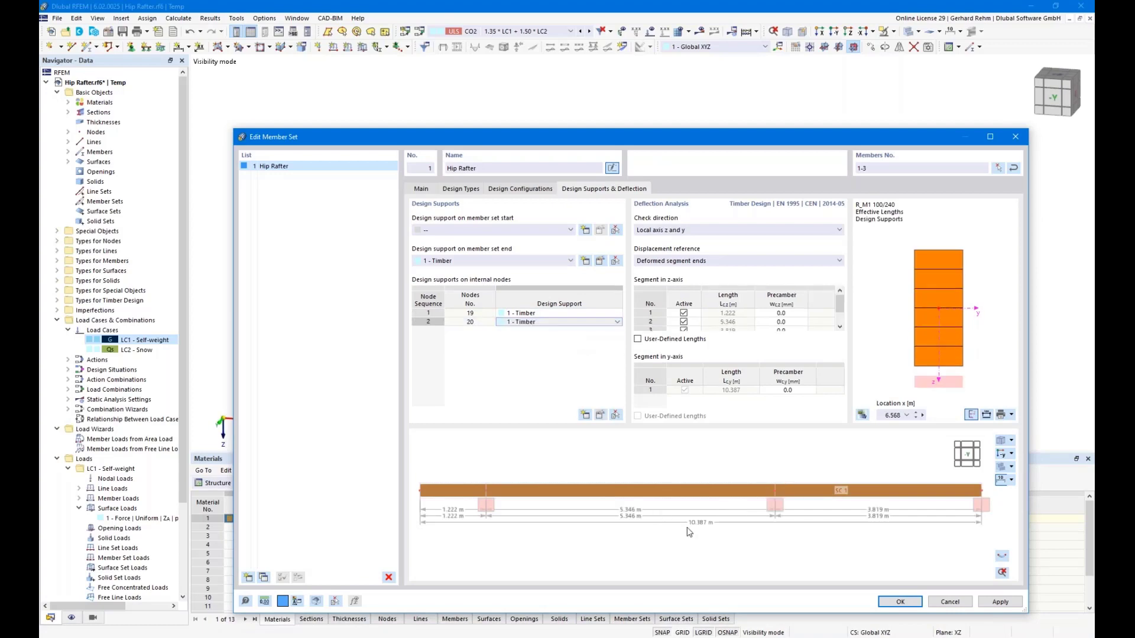
# Limit the deflection check direction to local axis z, check the segment lengths and accept the member set.
pyautogui.click(660, 231)
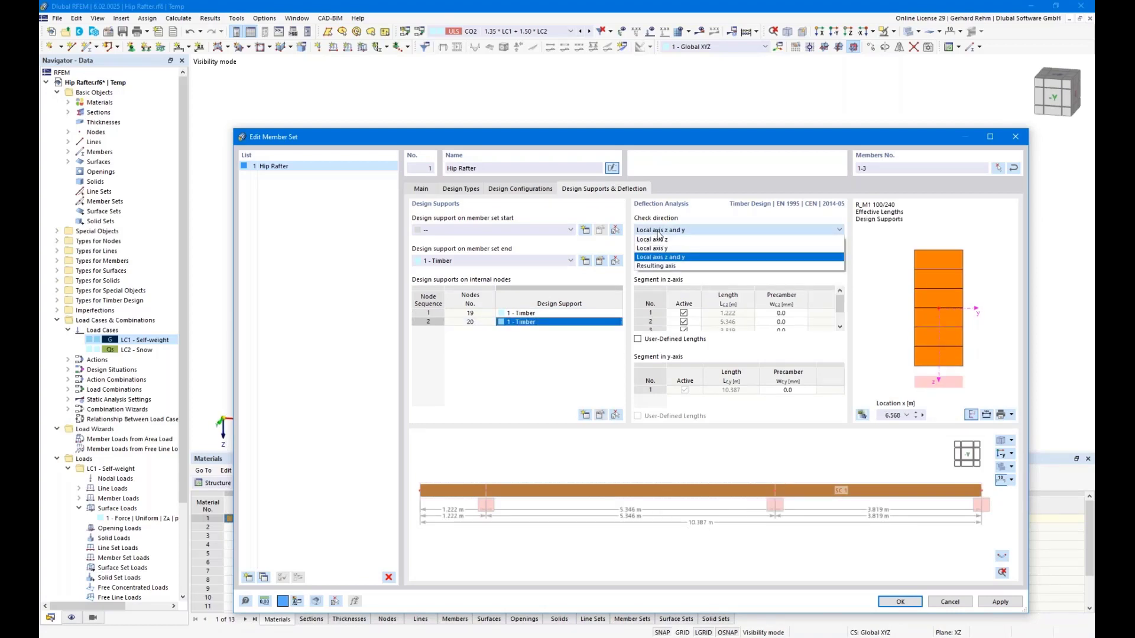
pyautogui.click(664, 241)
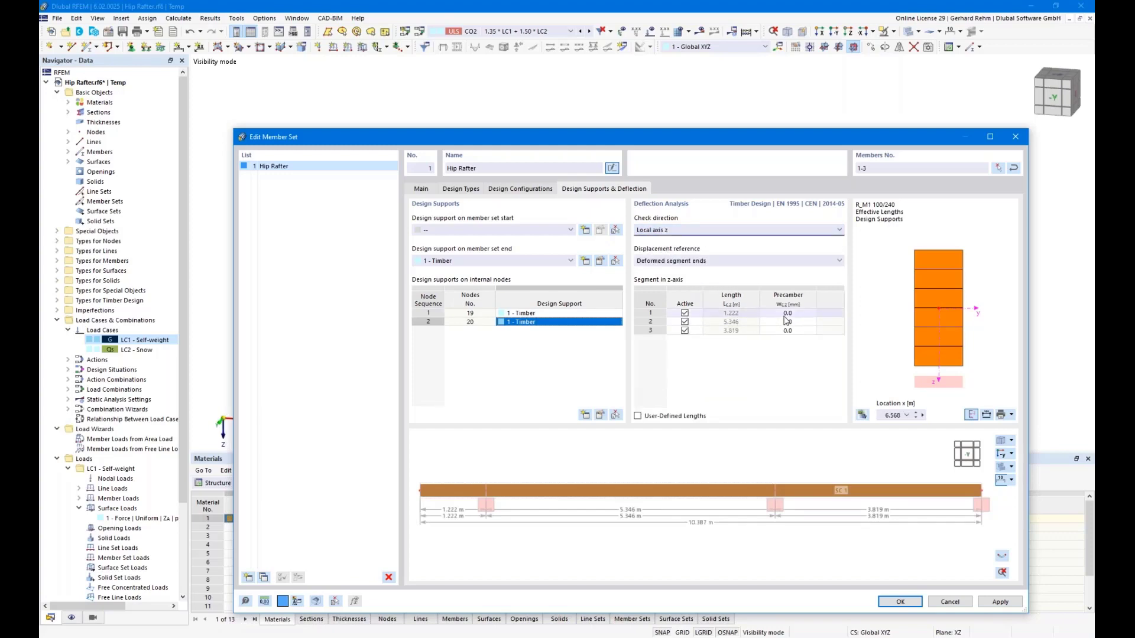
pyautogui.scroll(-1, 453, 517)
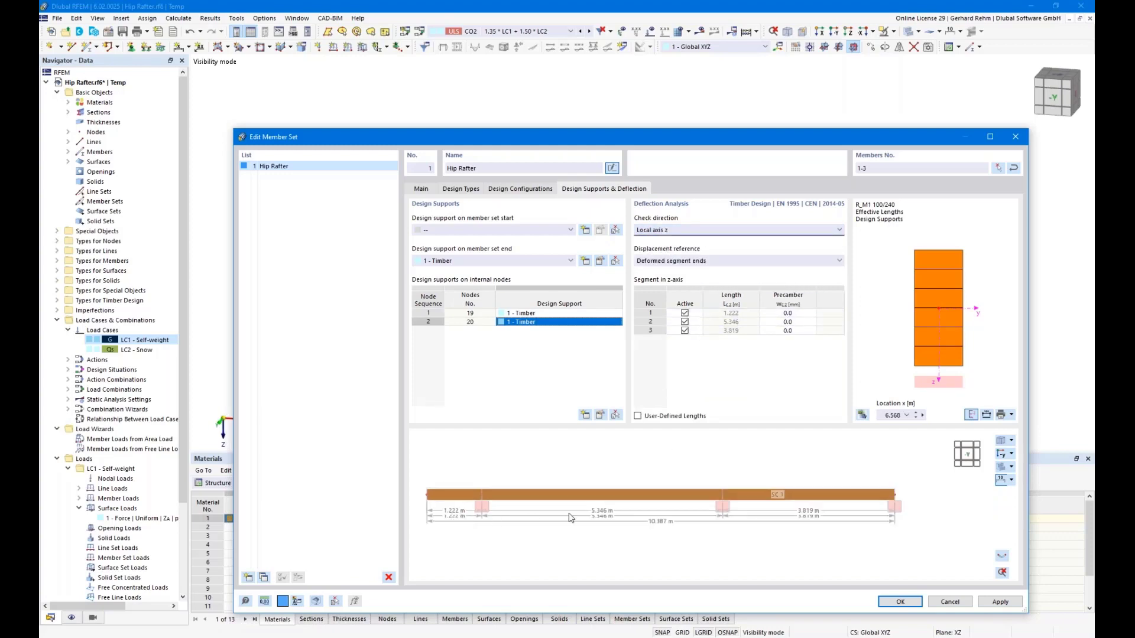
pyautogui.click(721, 314)
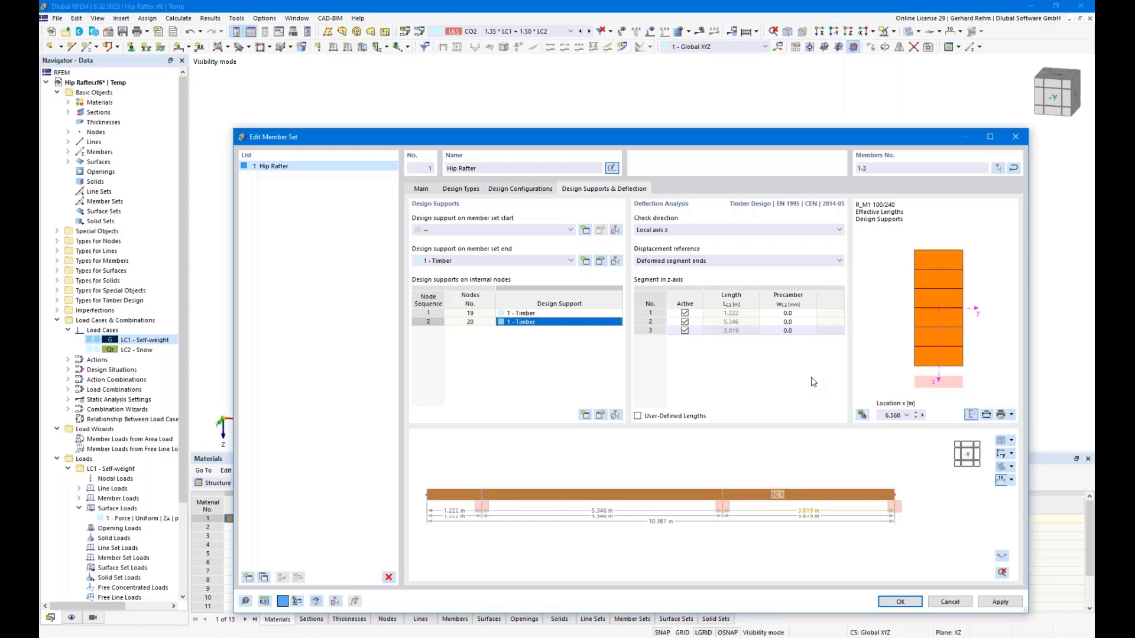
pyautogui.click(886, 603)
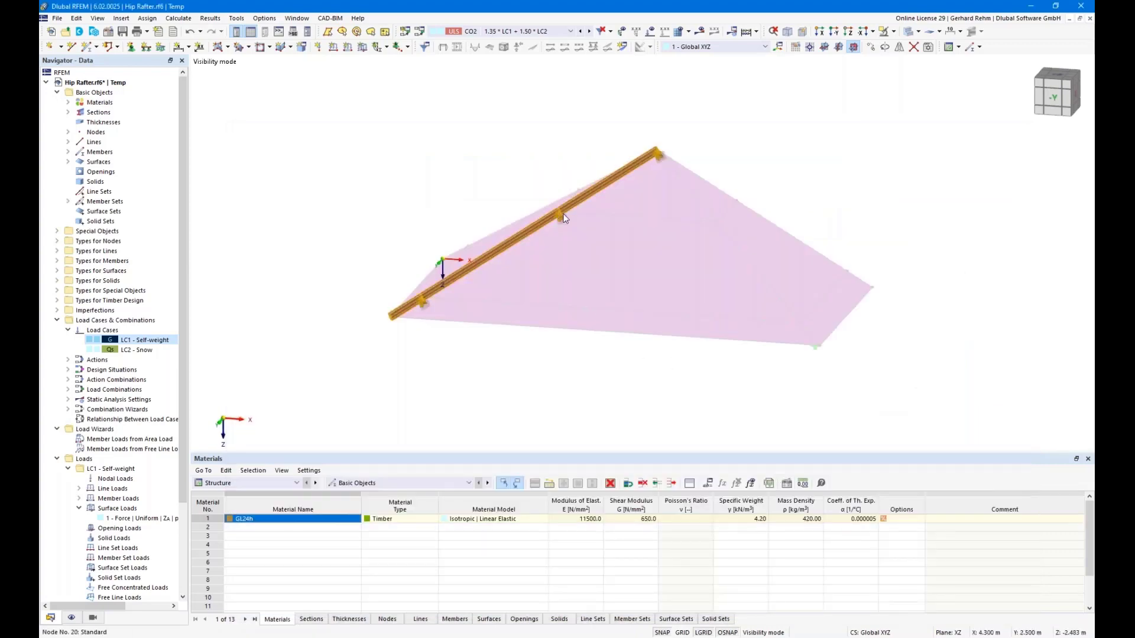
# Turn off the display of hidden objects in the background so only the hip rafter is shown.
pyautogui.scroll(5, 564, 223)
pyautogui.scroll(-5, 563, 223)
pyautogui.rightClick(509, 188)
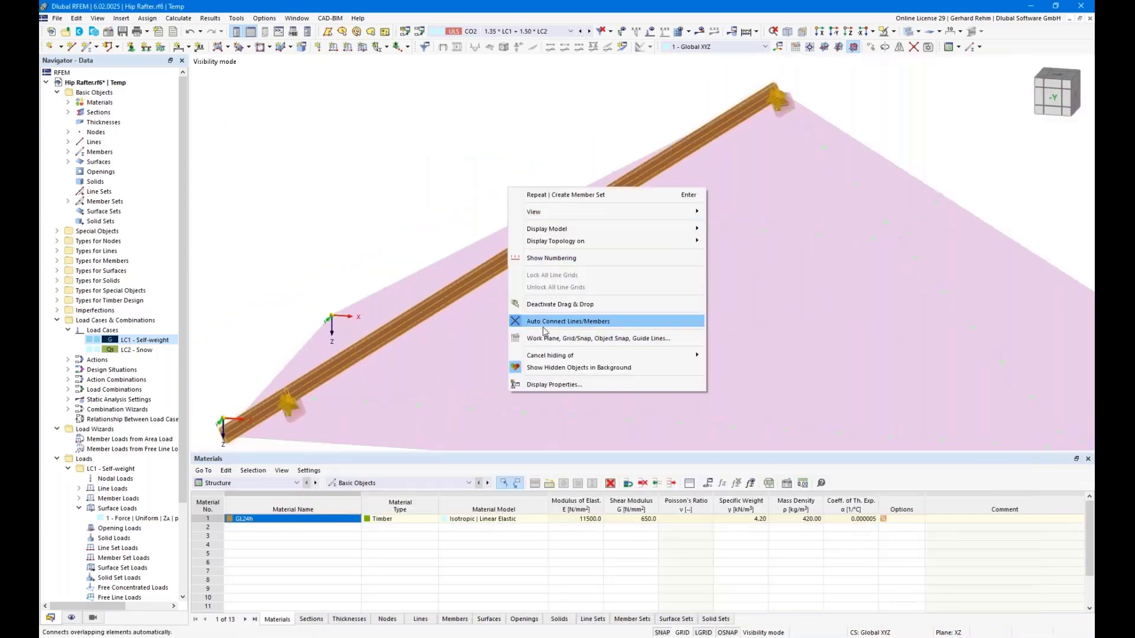
pyautogui.click(540, 368)
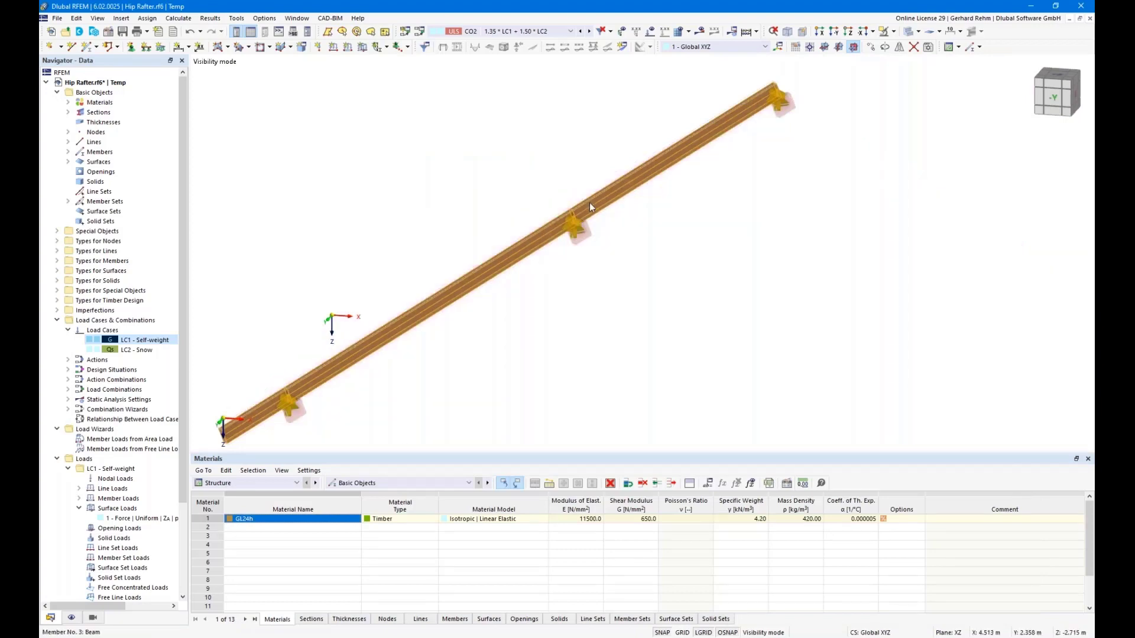
# Hide the design supports and the member sets in the model display.
pyautogui.click(71, 617)
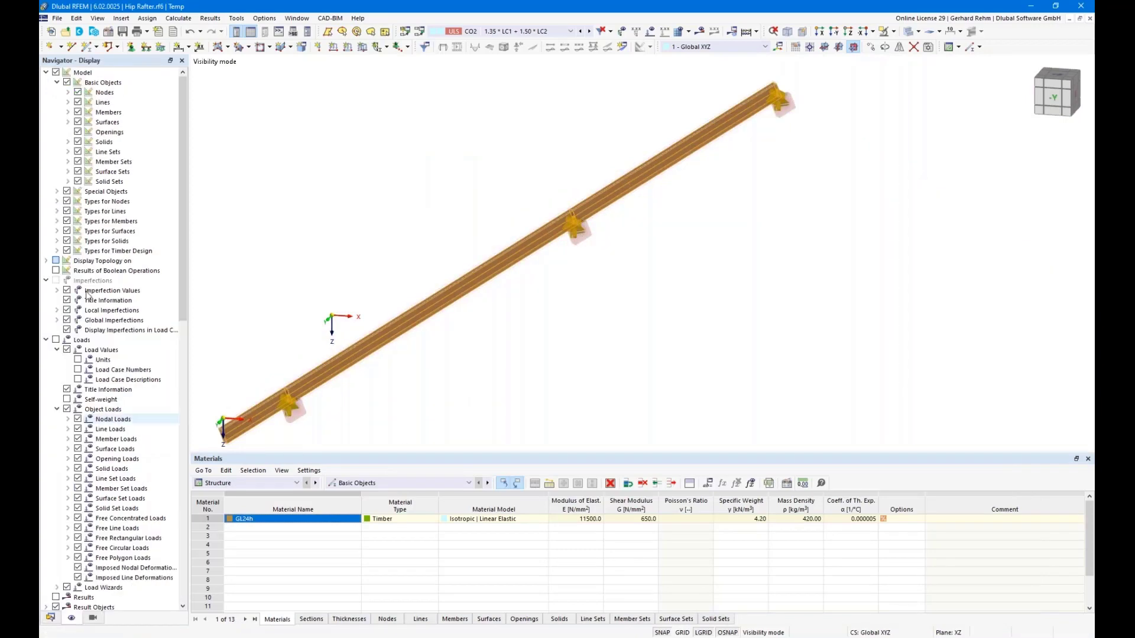
pyautogui.click(57, 222)
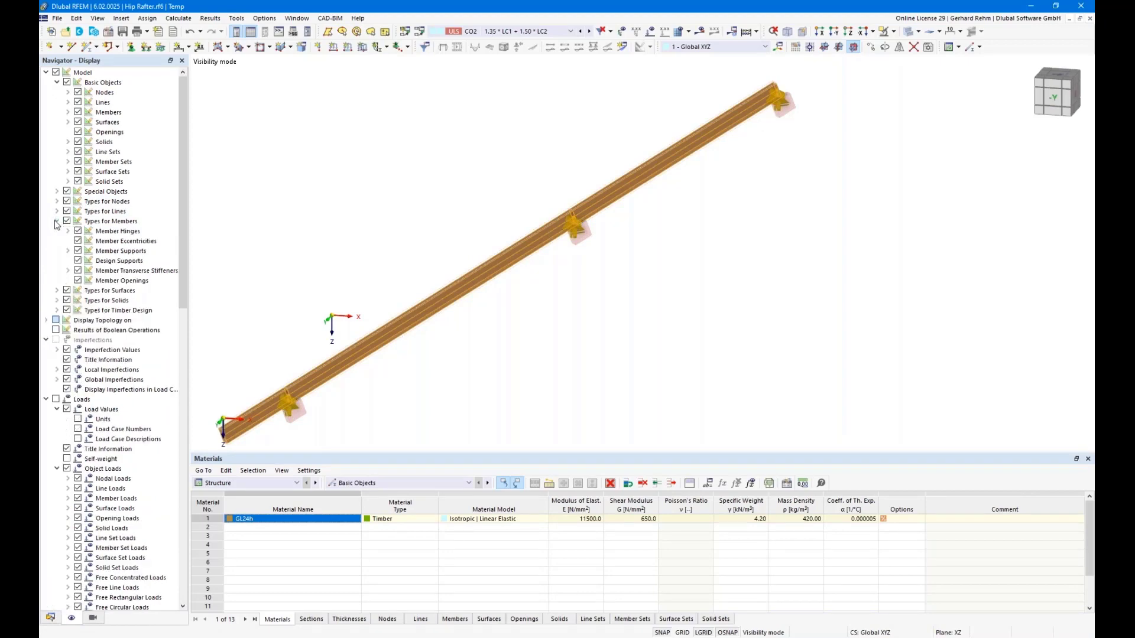
pyautogui.click(78, 260)
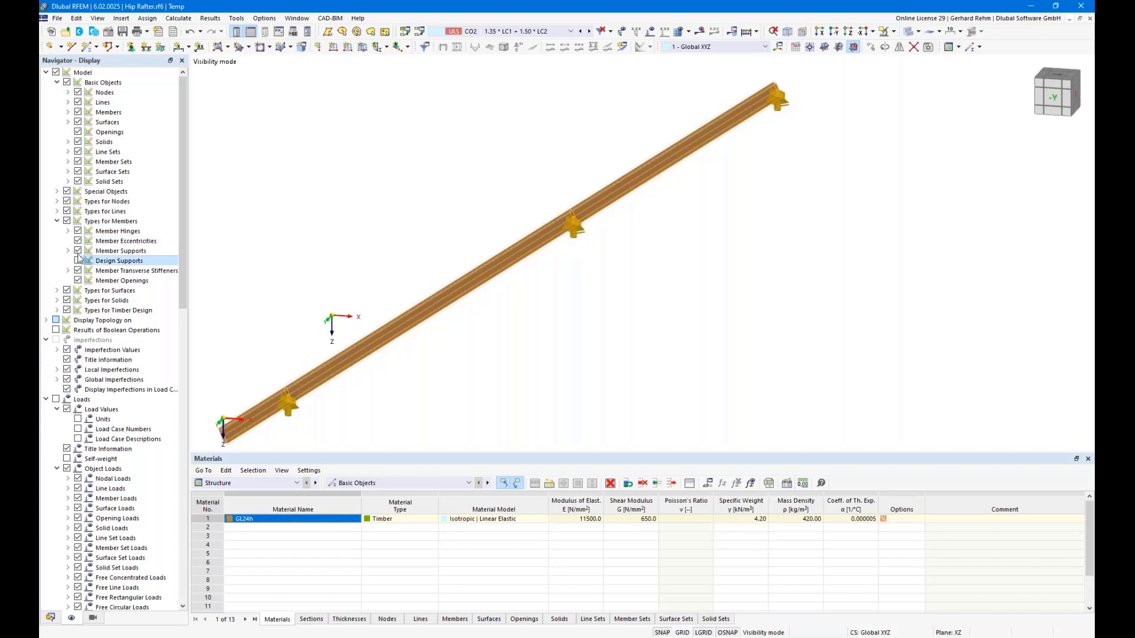
pyautogui.click(77, 161)
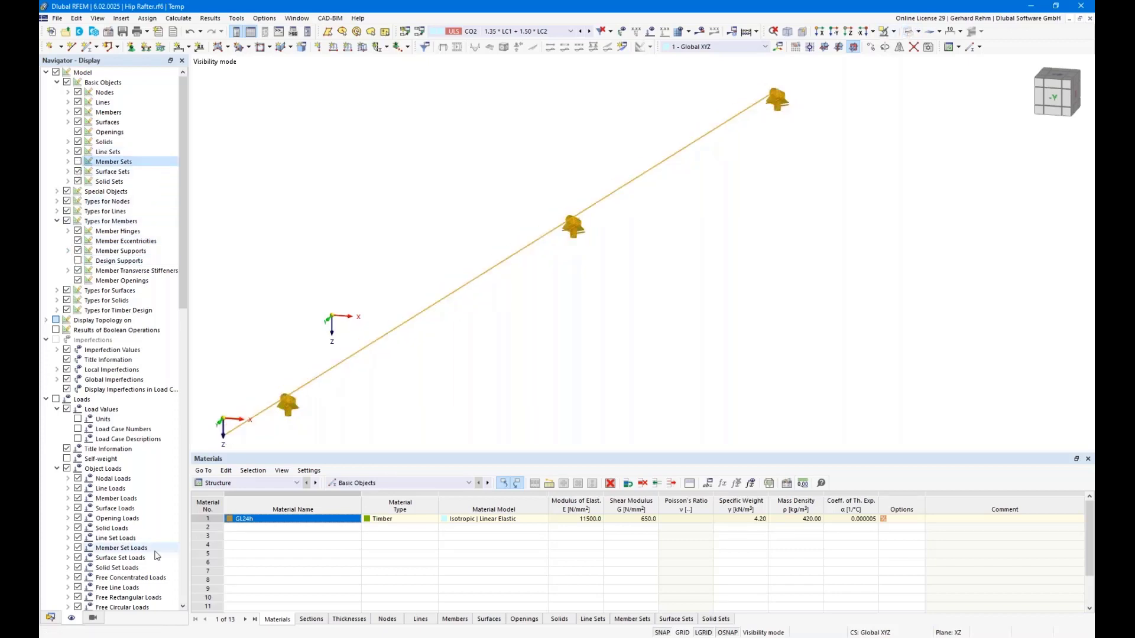
# Turn off the consideration of object colors in the wireframe display.
pyautogui.scroll(-15, 92, 583)
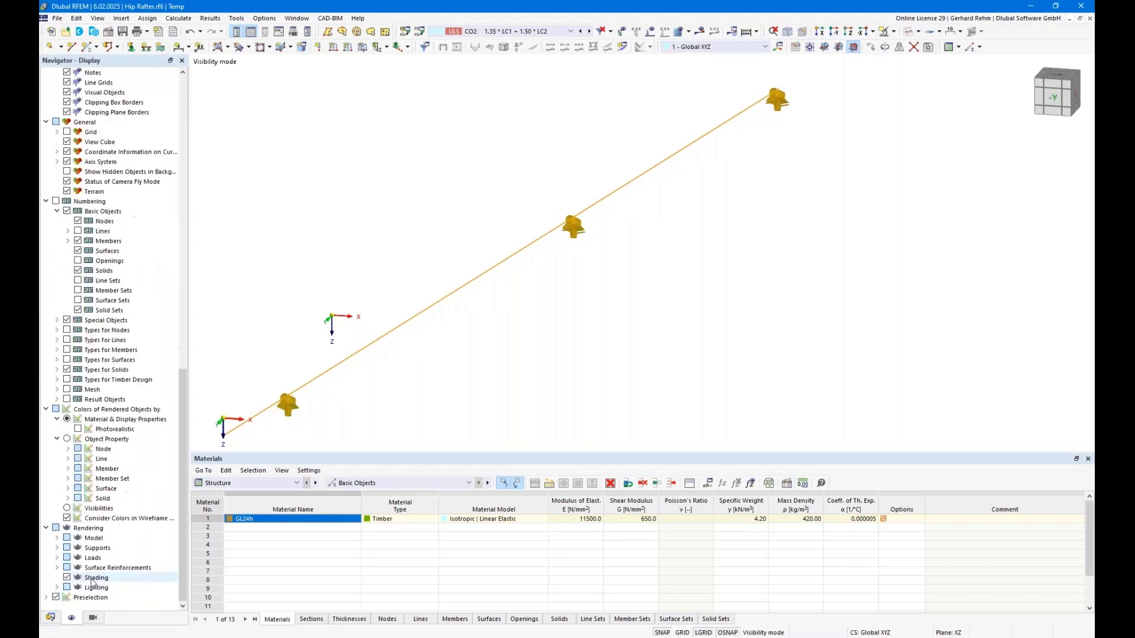
pyautogui.click(66, 518)
pyautogui.scroll(-3, 573, 286)
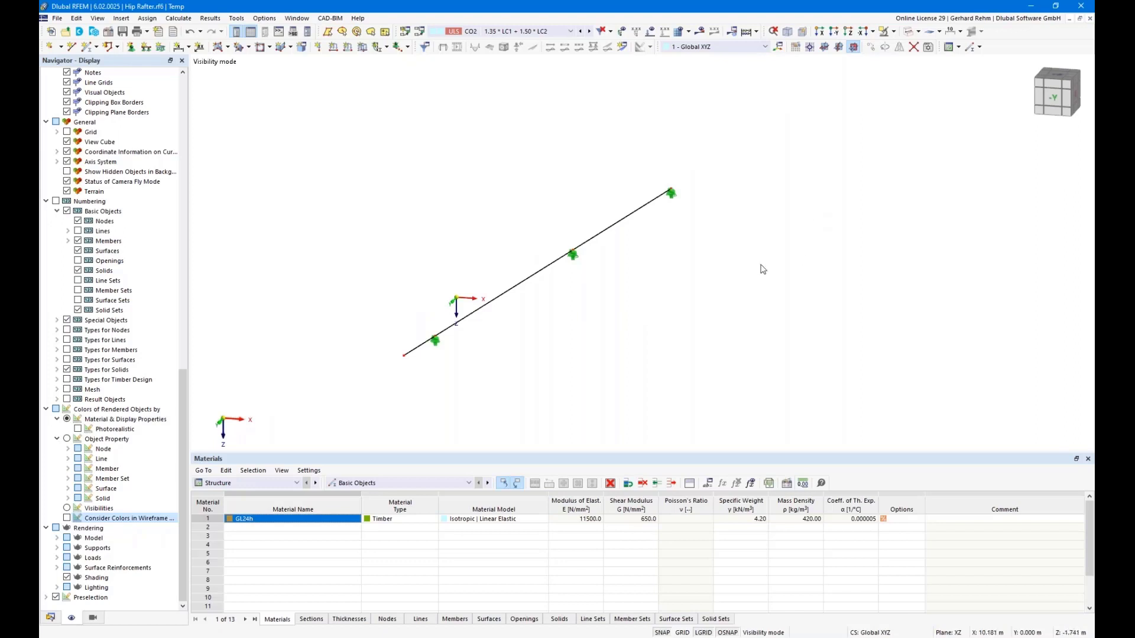
pyautogui.moveTo(760, 266)
pyautogui.mouseDown(button='right')
pyautogui.moveTo(651, 253)
pyautogui.moveTo(768, 282)
pyautogui.mouseUp(button='right')
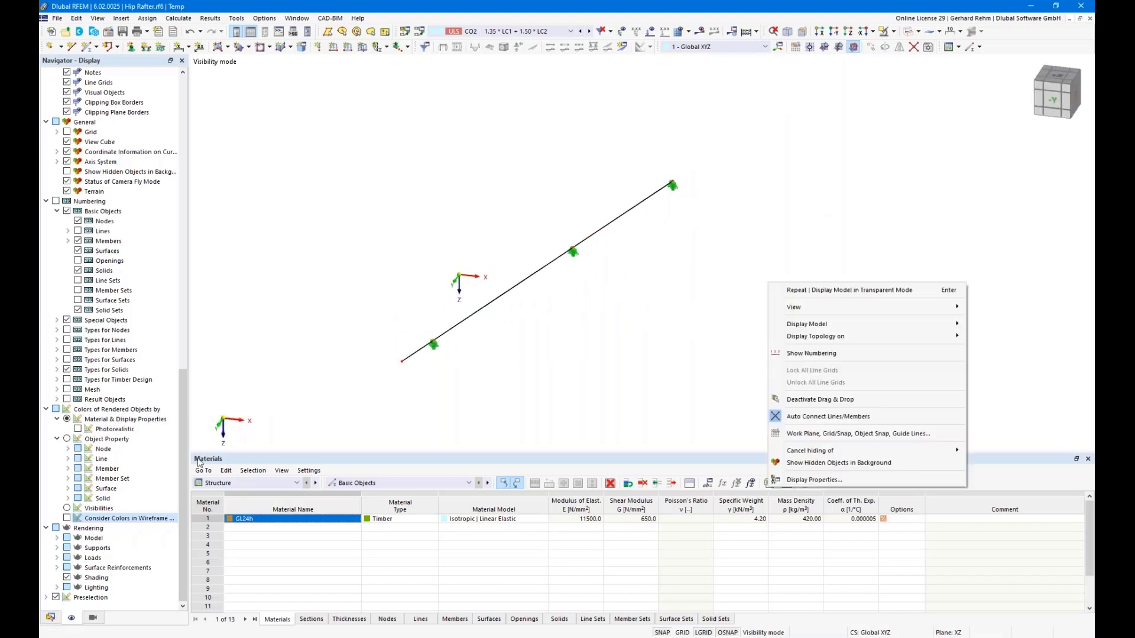
# Set the LC2 - Snow surface load to 2.00 kN/m², acting globally in Z on the projected area.
pyautogui.click(52, 617)
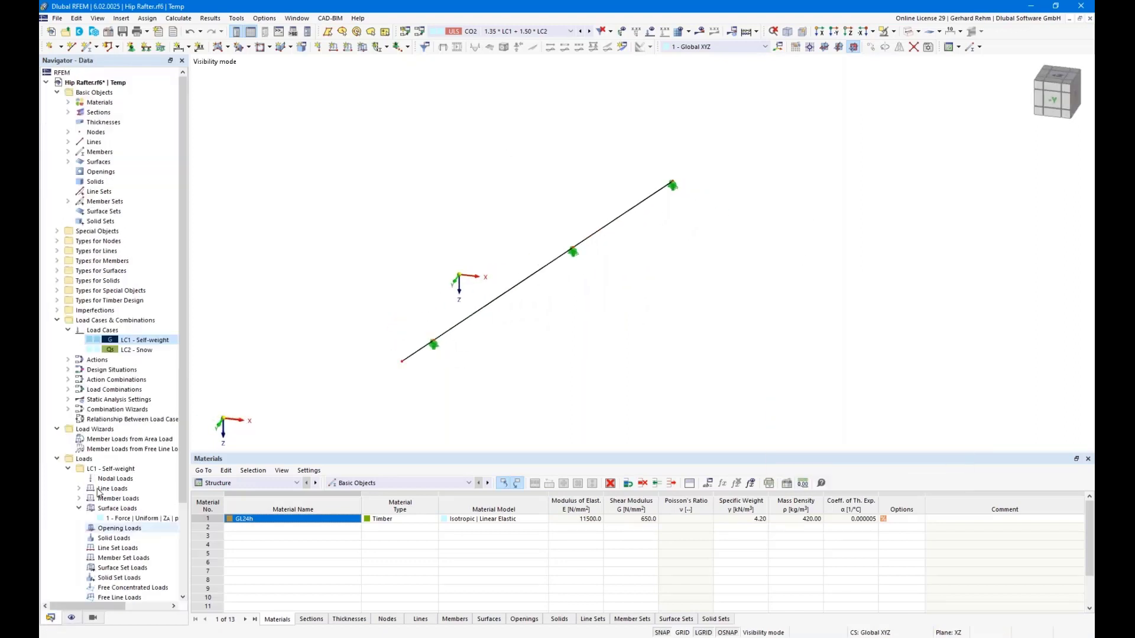
pyautogui.click(68, 469)
pyautogui.click(68, 479)
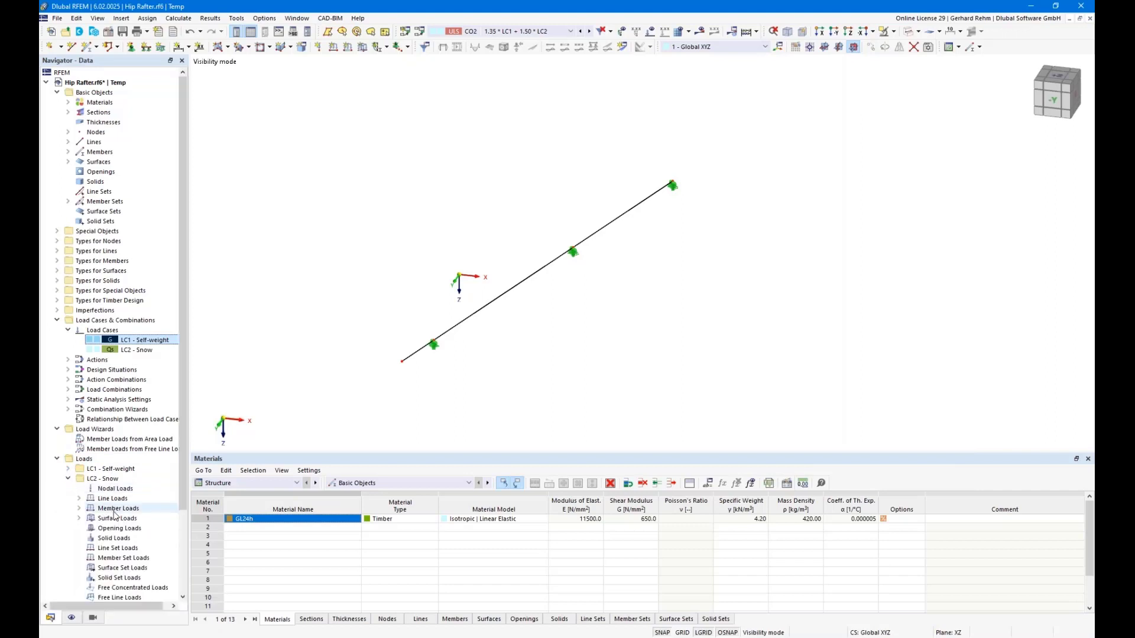
pyautogui.scroll(-3, 101, 461)
pyautogui.doubleClick(109, 431)
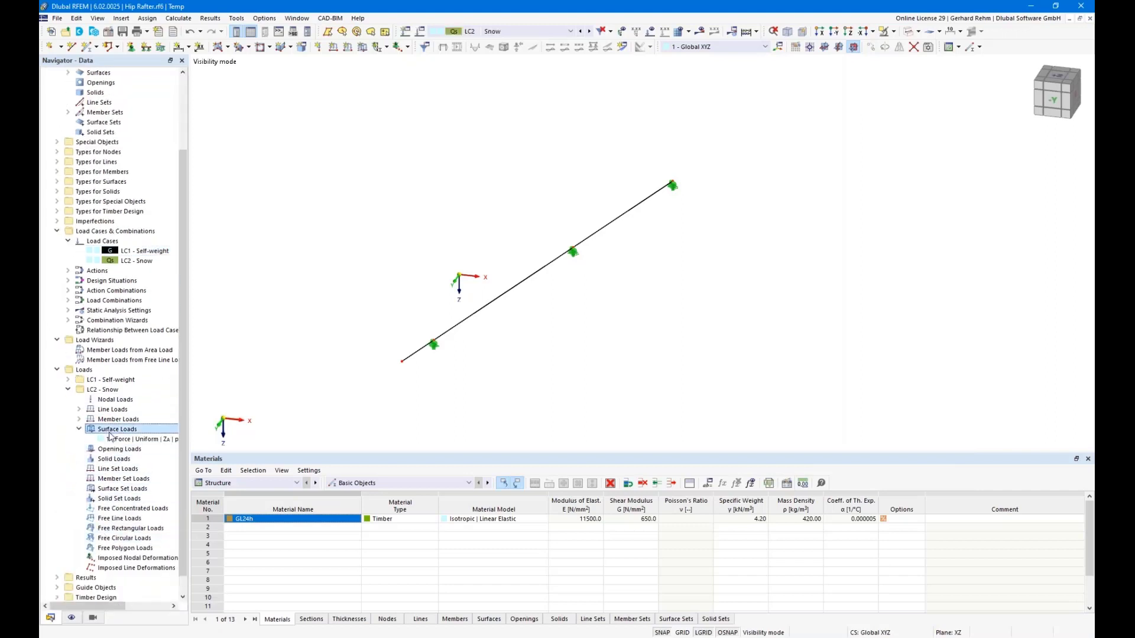
pyautogui.doubleClick(112, 440)
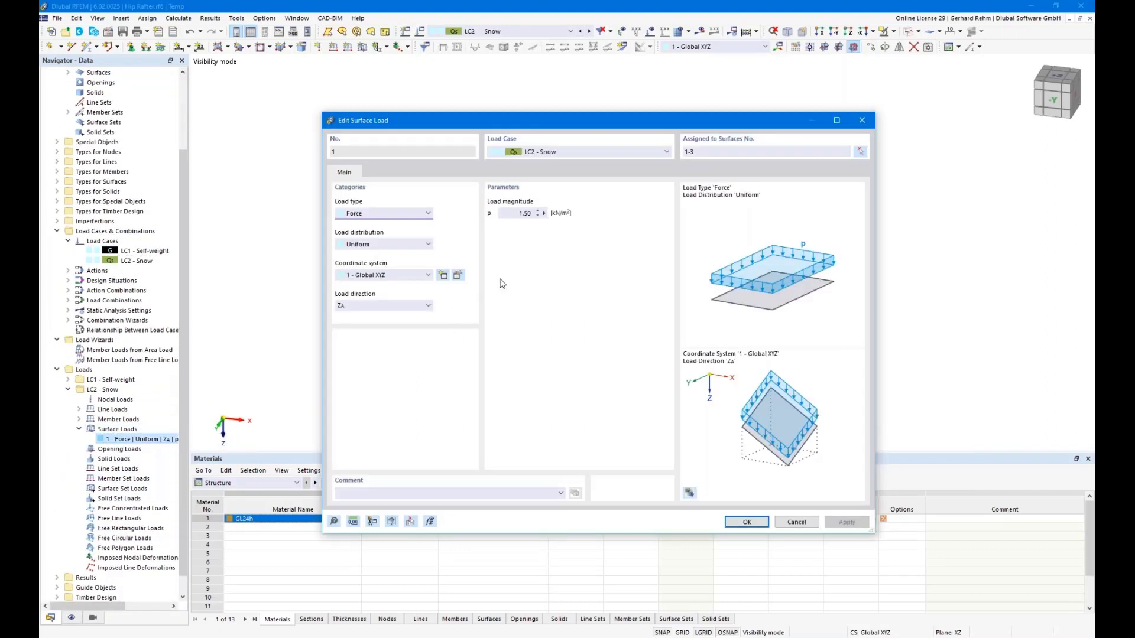
pyautogui.click(519, 214)
pyautogui.press('Delete')
pyautogui.press('Delete')
pyautogui.click(414, 305)
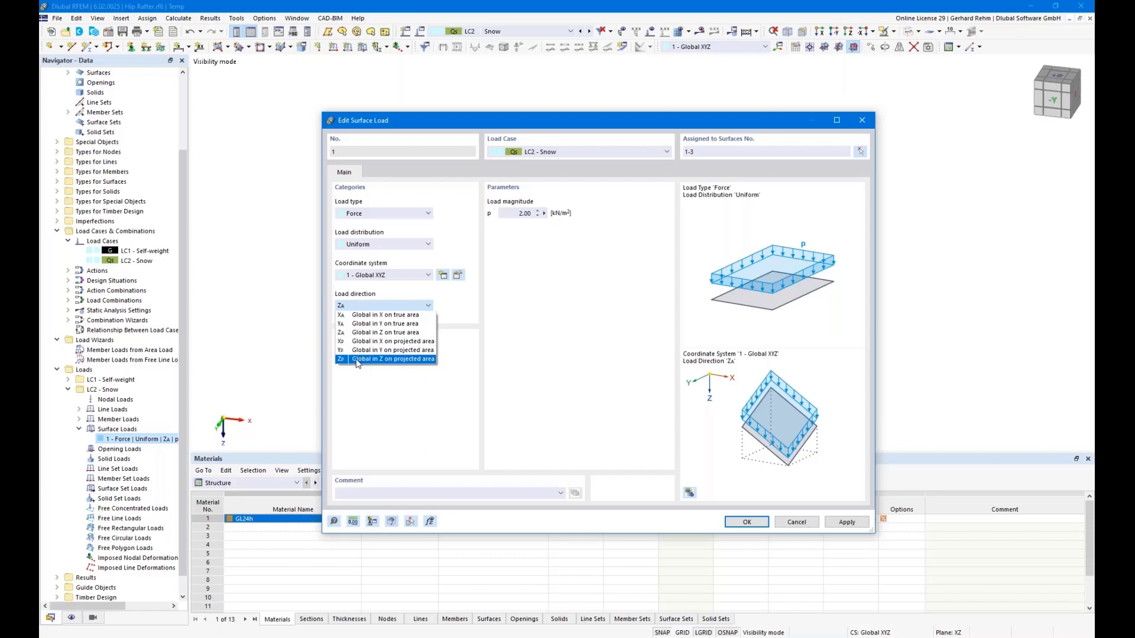
pyautogui.click(357, 359)
pyautogui.click(746, 522)
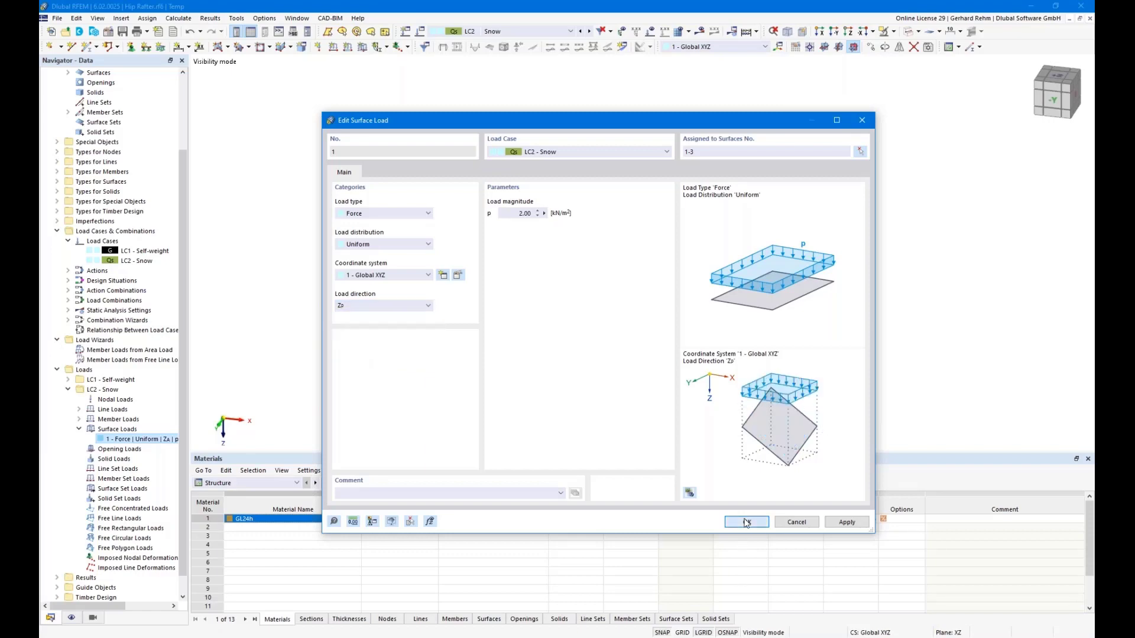
# Show the snow loads and isolate the hip rafter members together with their related loads.
pyautogui.click(651, 33)
pyautogui.click(437, 341)
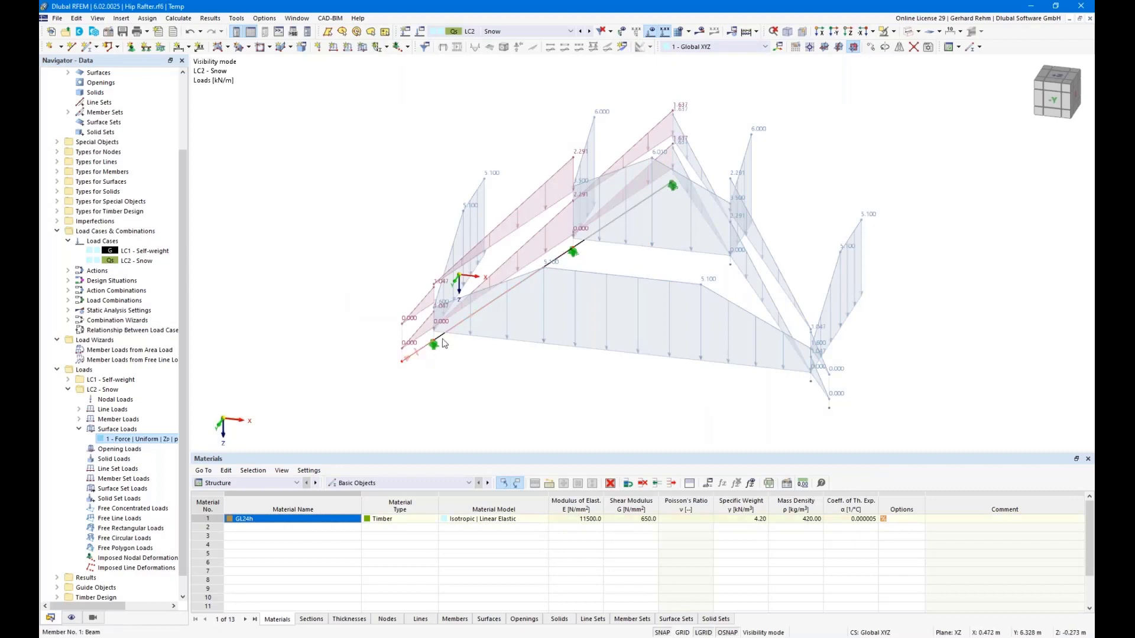
pyautogui.keyDown('ctrl'); pyautogui.click(588, 241); pyautogui.keyUp('ctrl')
pyautogui.click(883, 32)
pyautogui.click(757, 159)
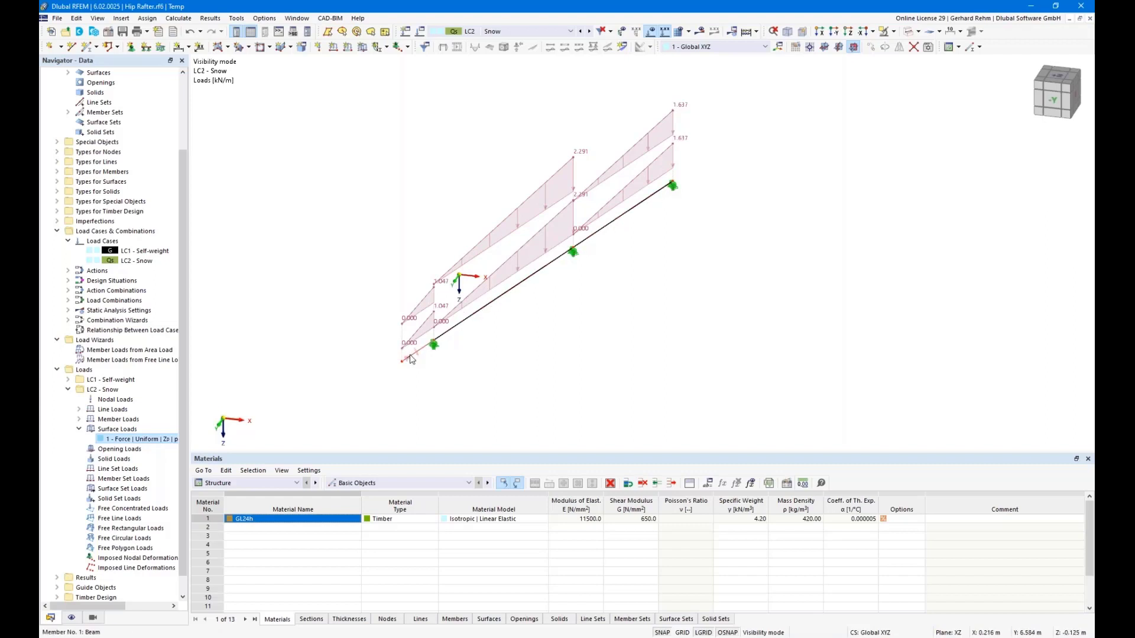
# Cancel the visibility mode and view the snow load as surface loads on the roof, without separately displayed load transfer.
pyautogui.click(70, 619)
pyautogui.scroll(10, 95, 278)
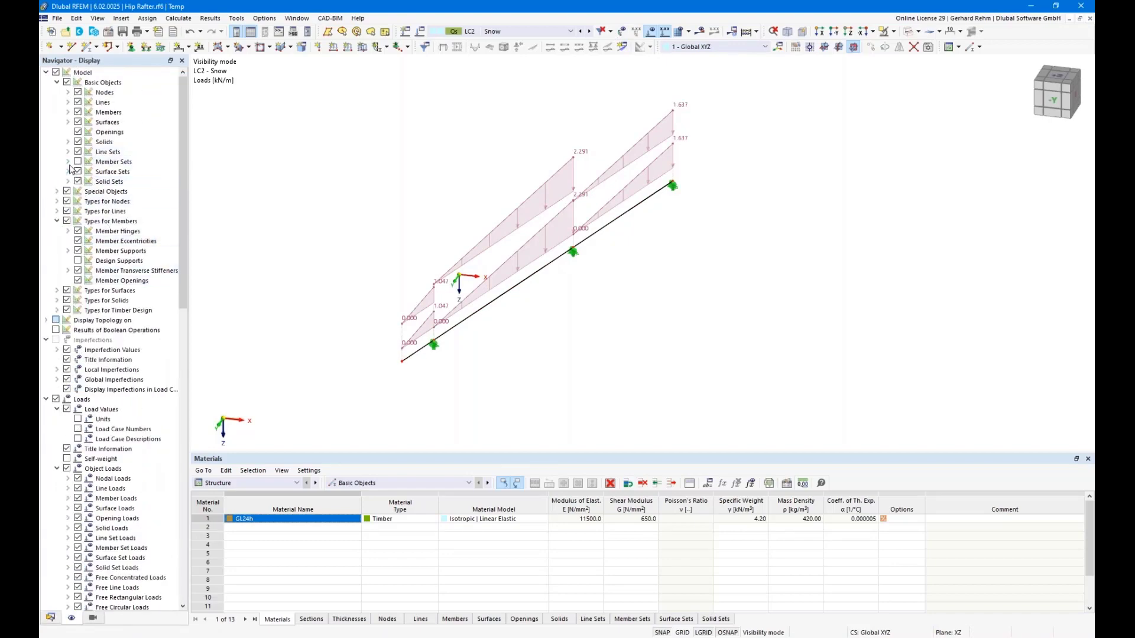
pyautogui.click(894, 32)
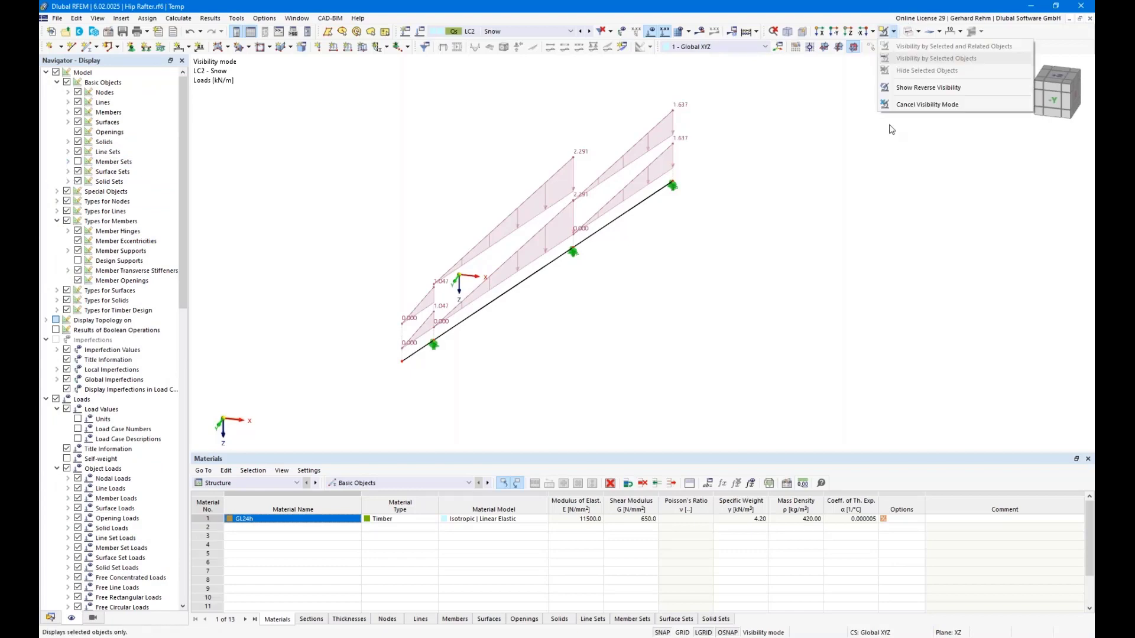
pyautogui.click(892, 105)
pyautogui.rightClick(510, 366)
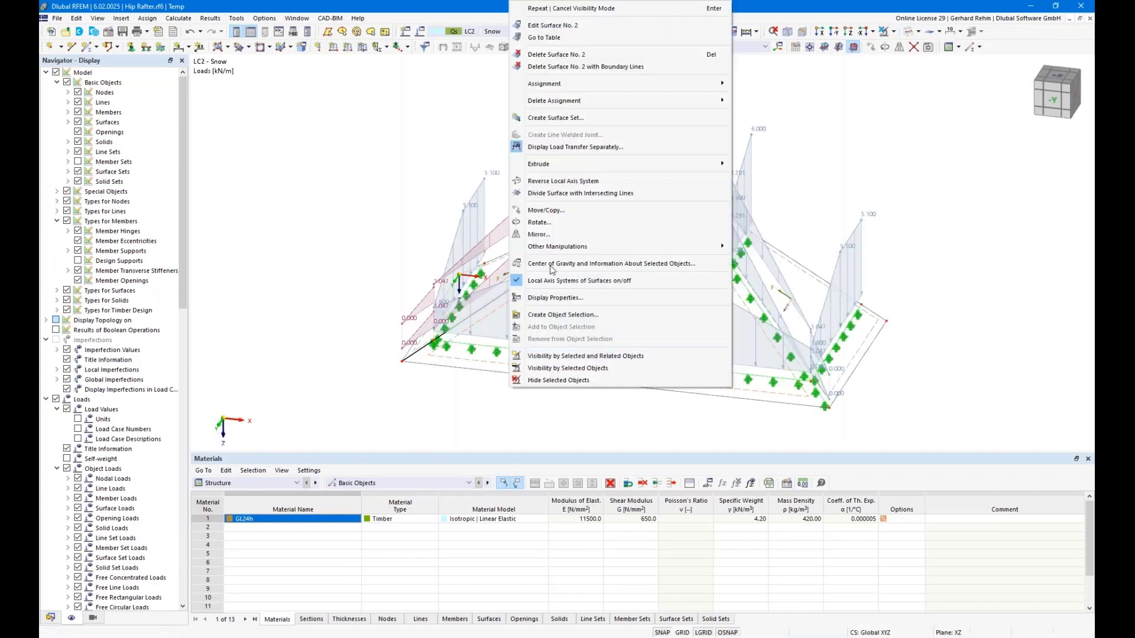
pyautogui.click(550, 147)
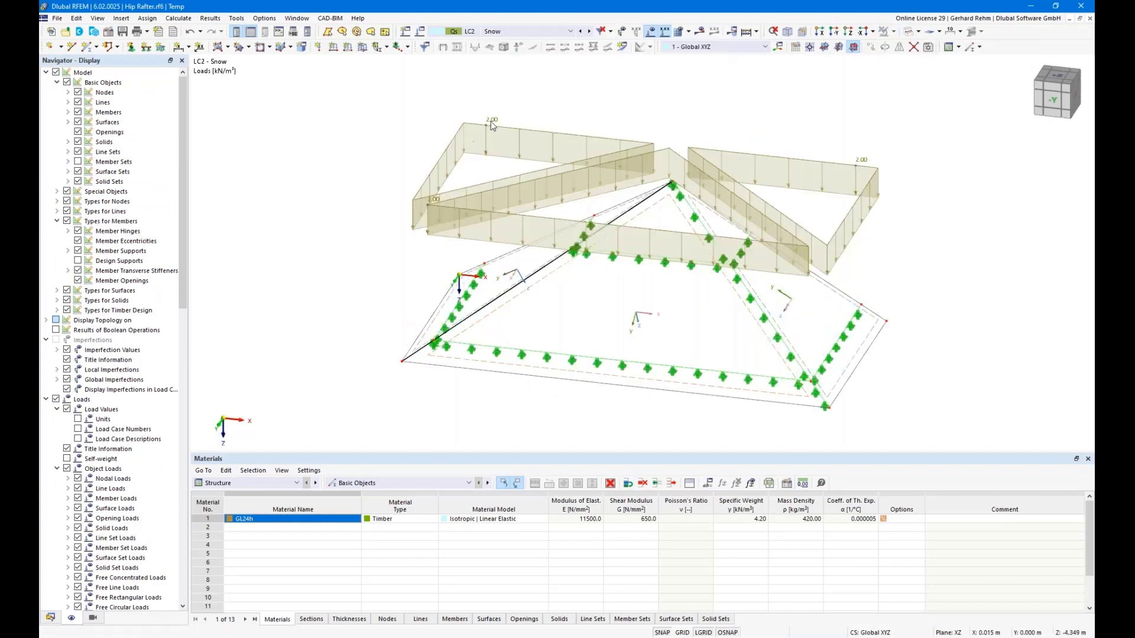
pyautogui.keyDown('ctrl'); pyautogui.moveTo(902, 252); pyautogui.dragTo(940, 214, button='middle'); pyautogui.keyUp('ctrl')
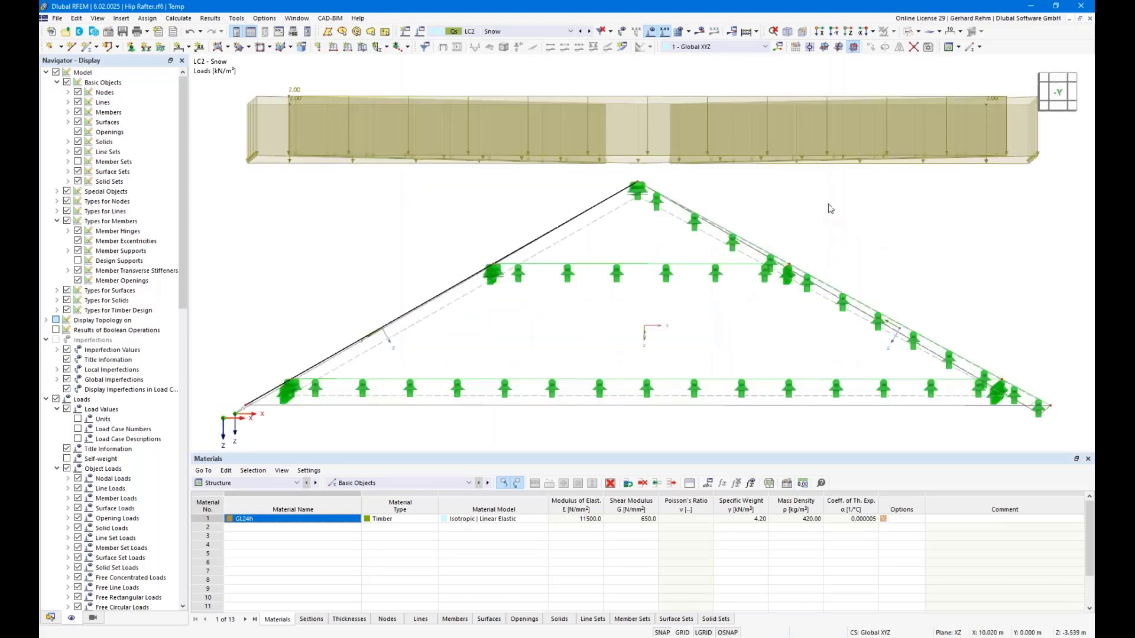
pyautogui.scroll(-3, 799, 176)
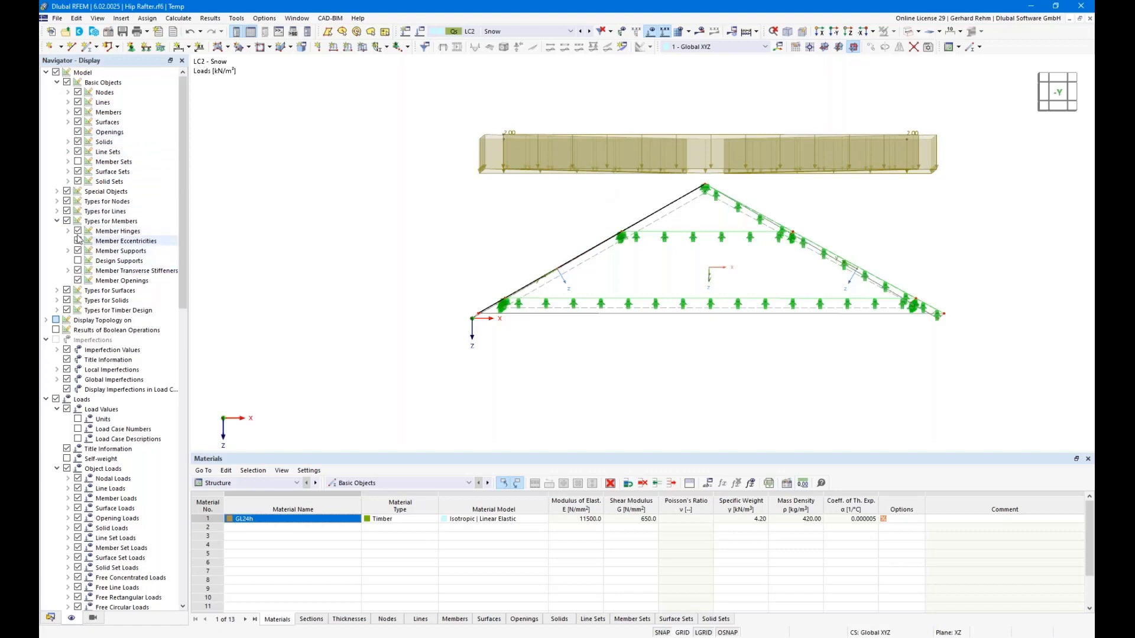
# Turn the separate load transfer display for surfaces back on and isolate the hip rafter members again.
pyautogui.click(68, 121)
pyautogui.click(89, 201)
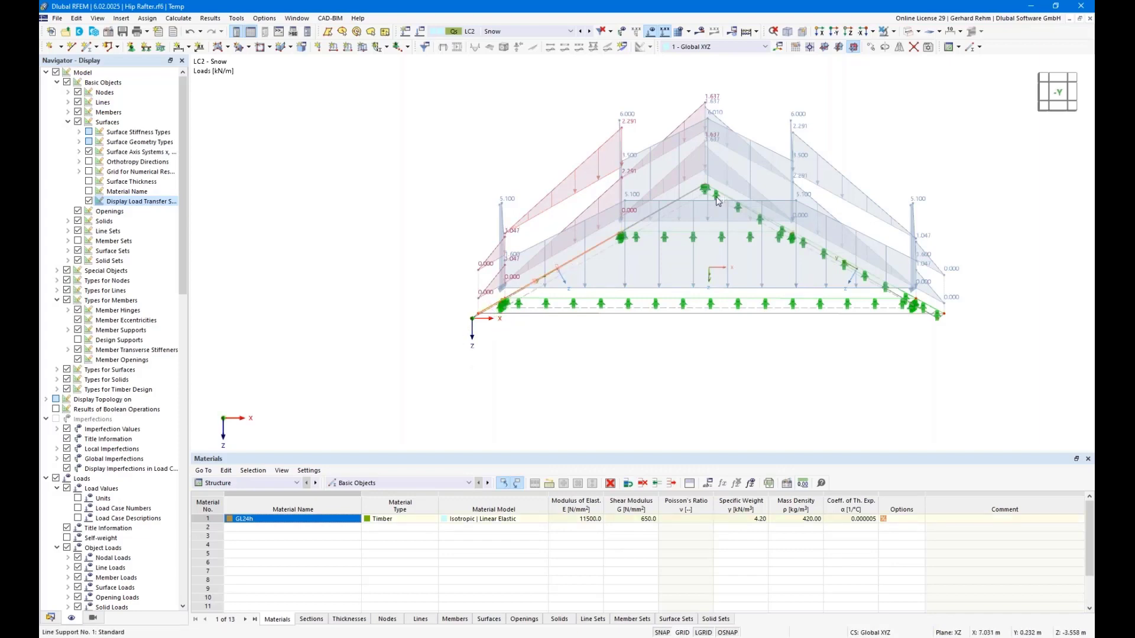
pyautogui.keyDown('ctrl'); pyautogui.click(694, 192); pyautogui.keyUp('ctrl')
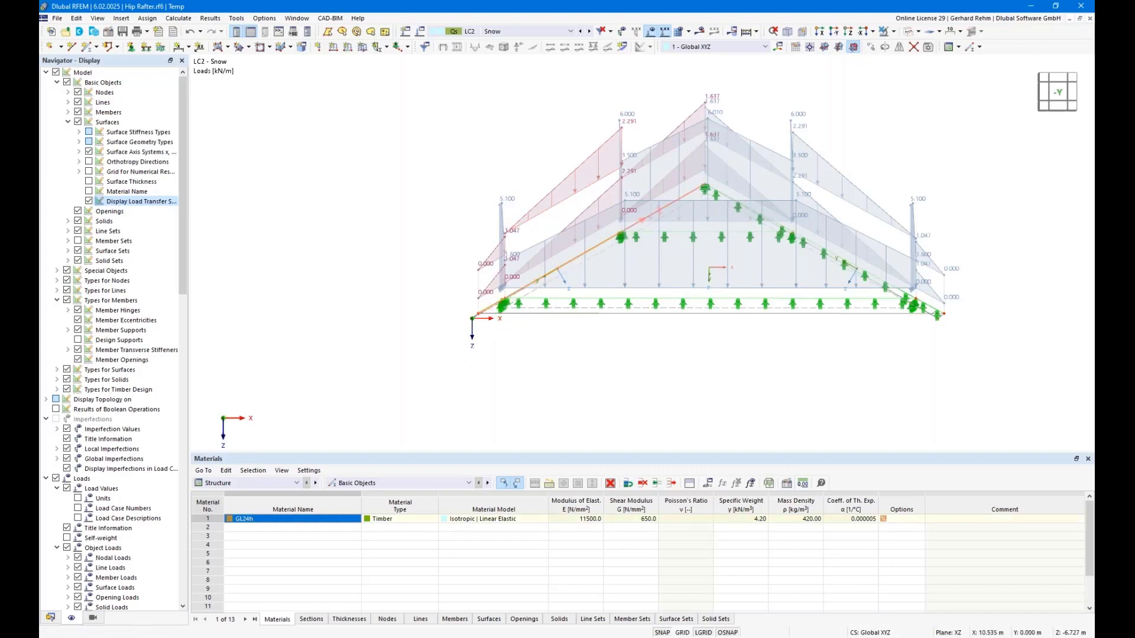
pyautogui.click(894, 32)
pyautogui.click(900, 48)
pyautogui.click(355, 426)
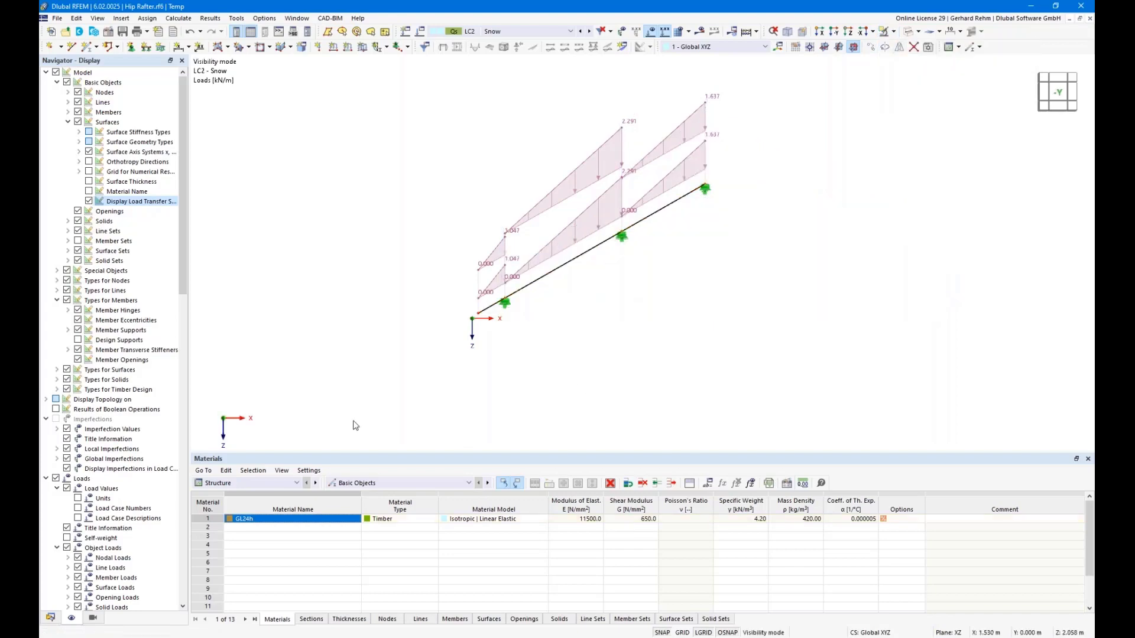
# Exclude the individual members from the Timber Design, keeping only the member set, and check the design properties of member 2.
pyautogui.click(222, 484)
pyautogui.click(207, 537)
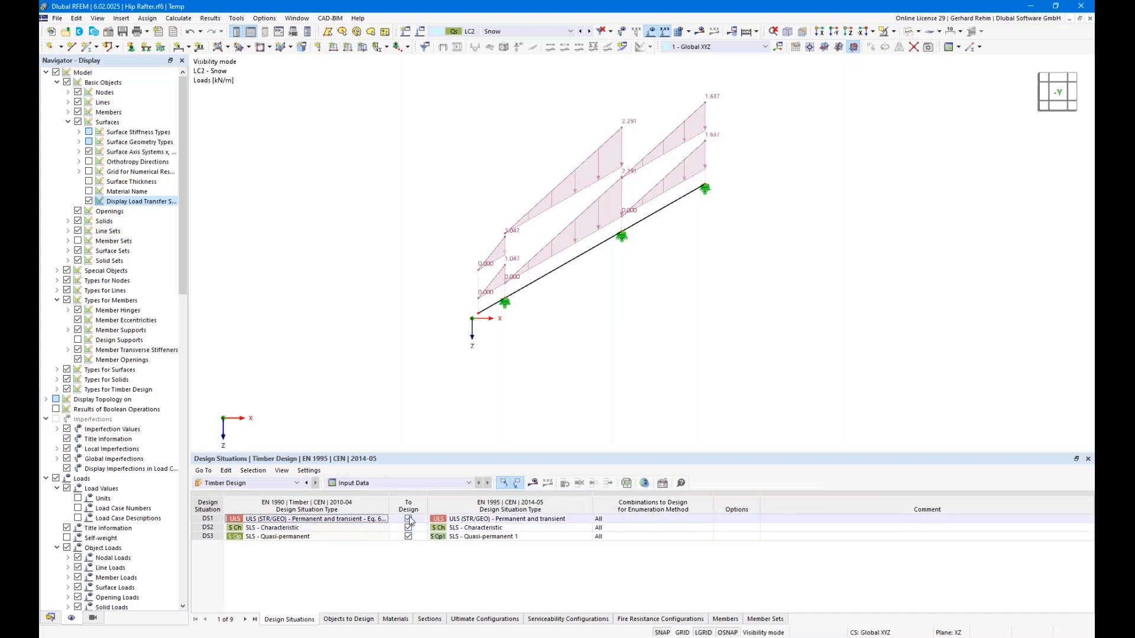
pyautogui.click(339, 621)
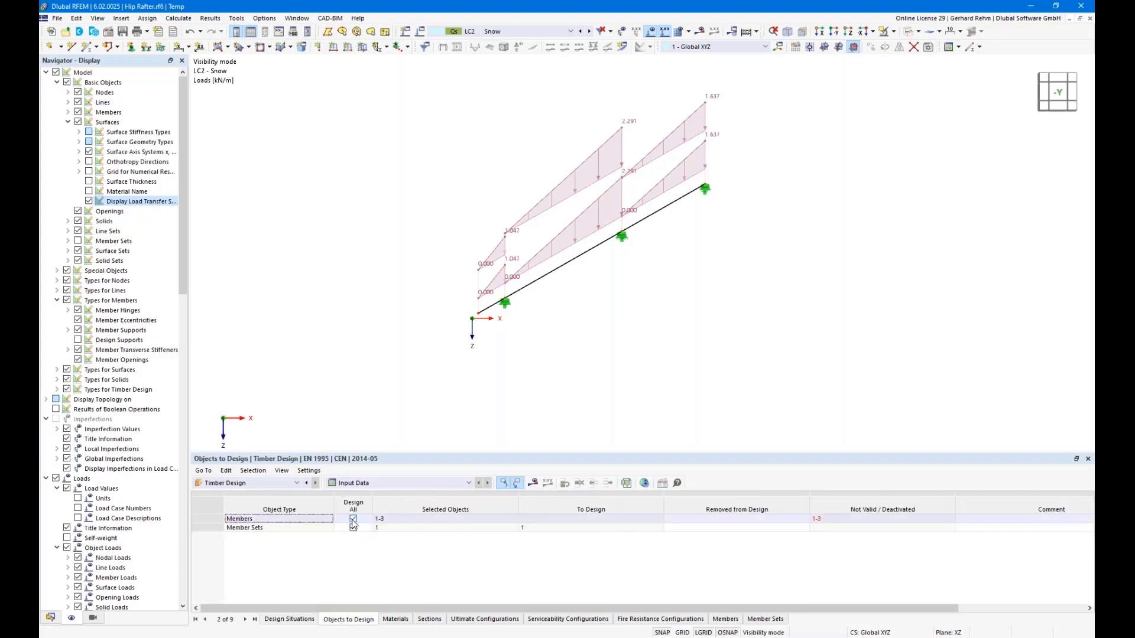
pyautogui.doubleClick(578, 259)
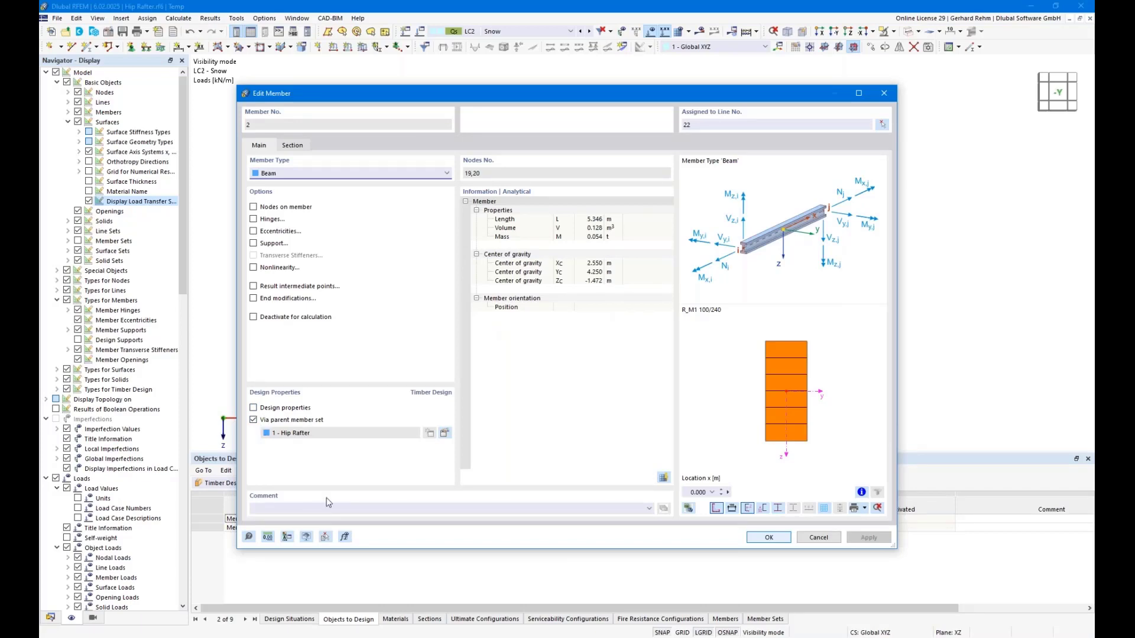
pyautogui.press('Return')
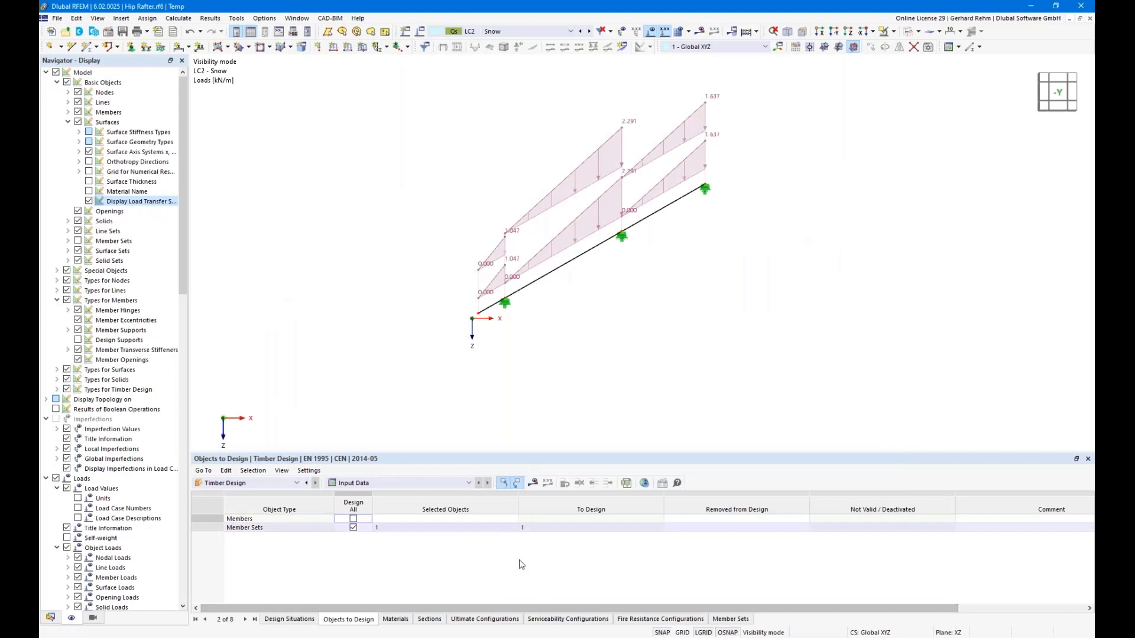
# Run the Timber Design calculation and examine the design check ratios along the rafter with the loads hidden.
pyautogui.click(534, 483)
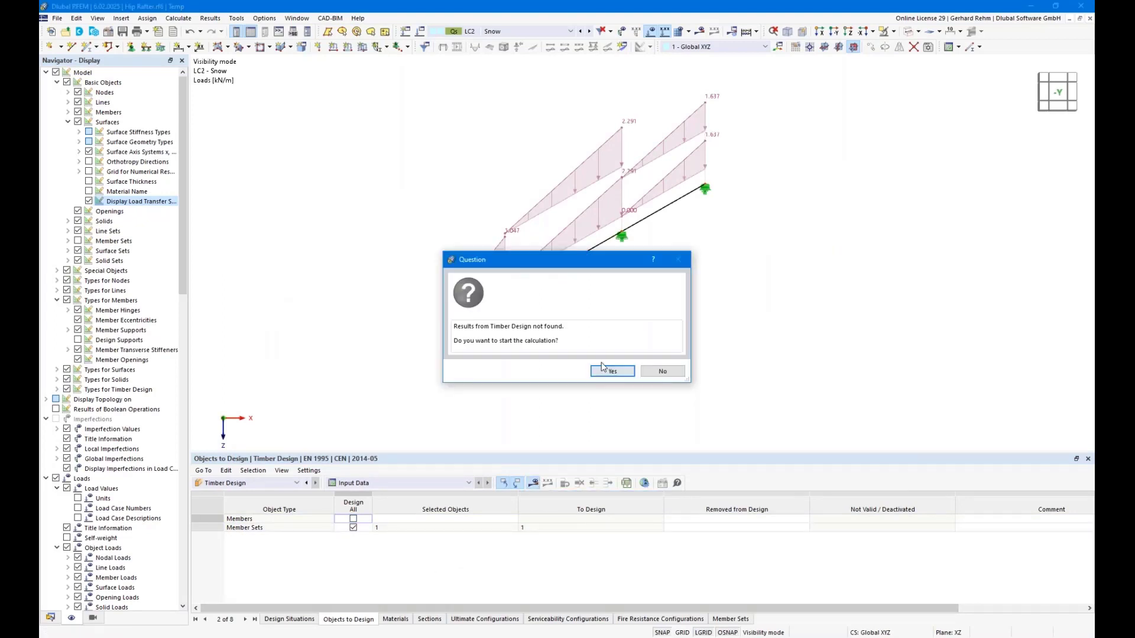
pyautogui.click(604, 368)
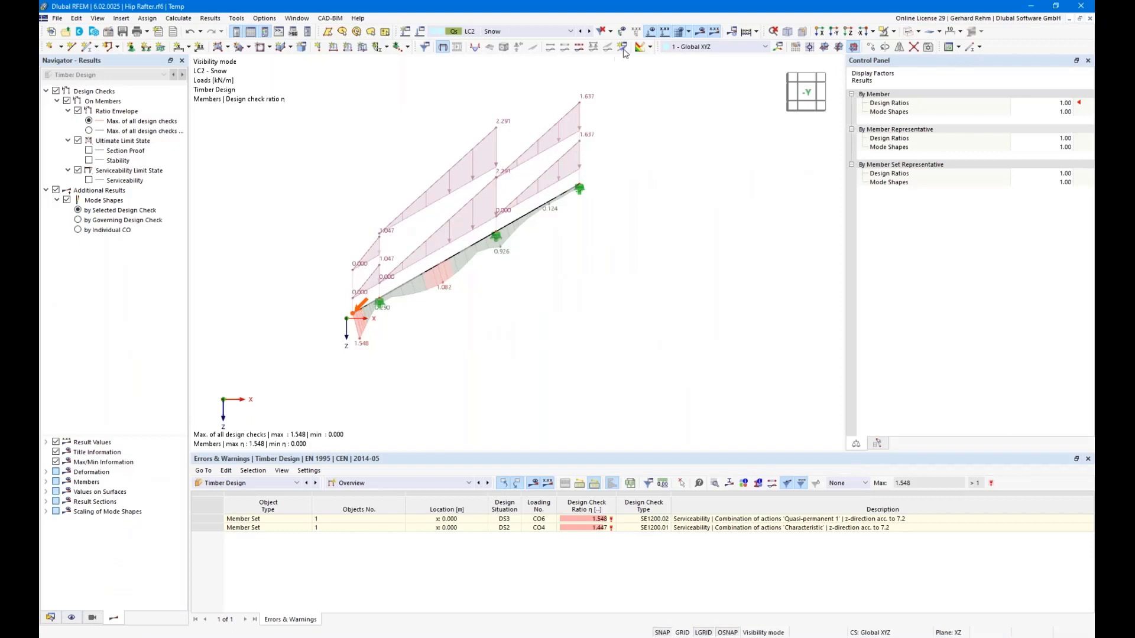
pyautogui.click(651, 31)
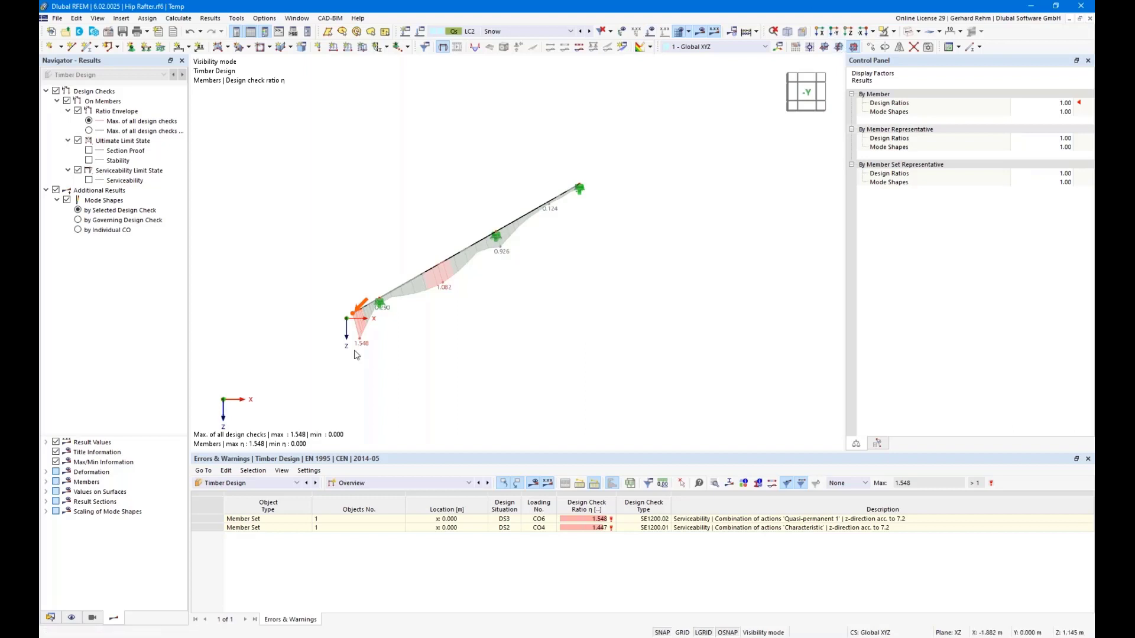
pyautogui.scroll(3, 362, 349)
pyautogui.keyDown('ctrl'); pyautogui.moveTo(493, 326); pyautogui.dragTo(398, 332, button='middle'); pyautogui.keyUp('ctrl')
pyautogui.scroll(-2, 400, 331)
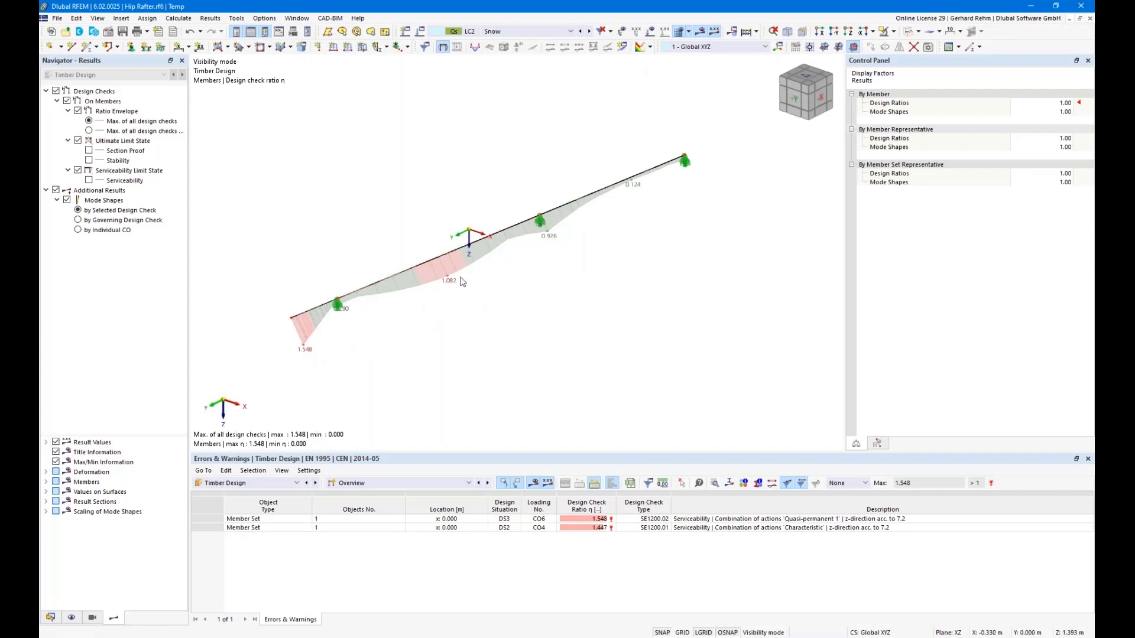
pyautogui.click(689, 529)
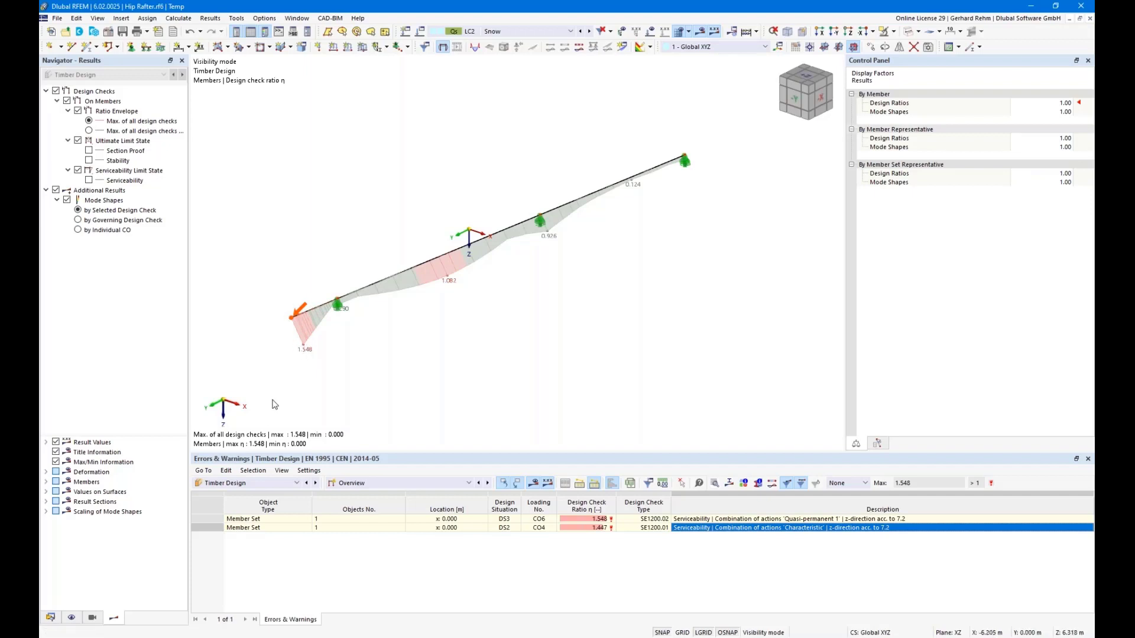
# Deactivate segment 1, the cantilever, in the z-axis deflection analysis of the Hip Rafter member set.
pyautogui.click(50, 618)
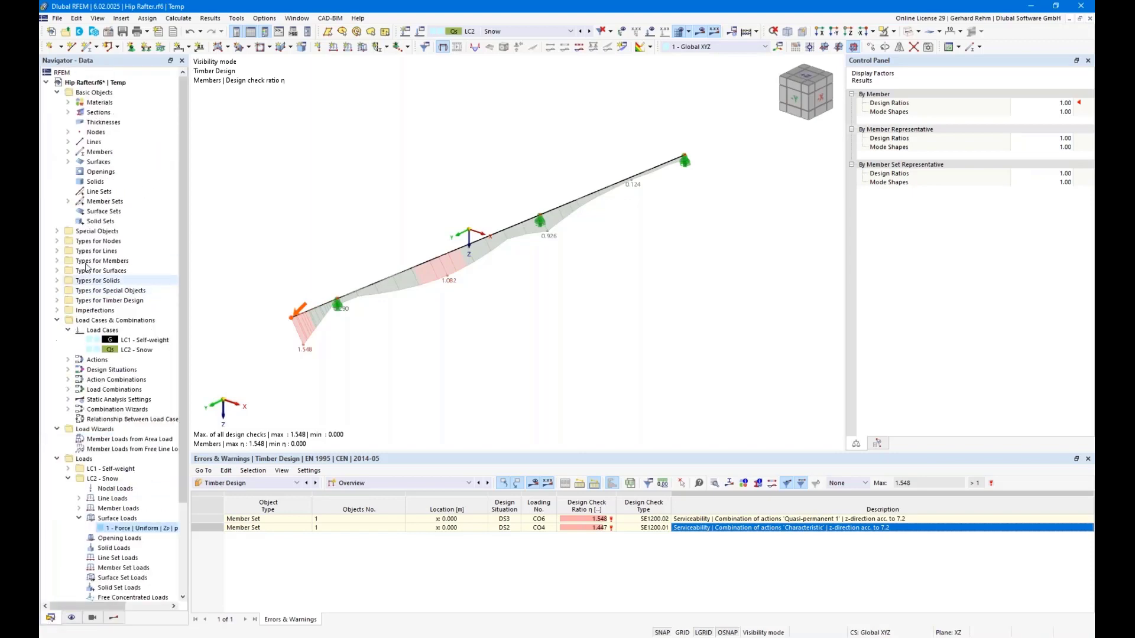
pyautogui.doubleClick(87, 203)
pyautogui.click(97, 213)
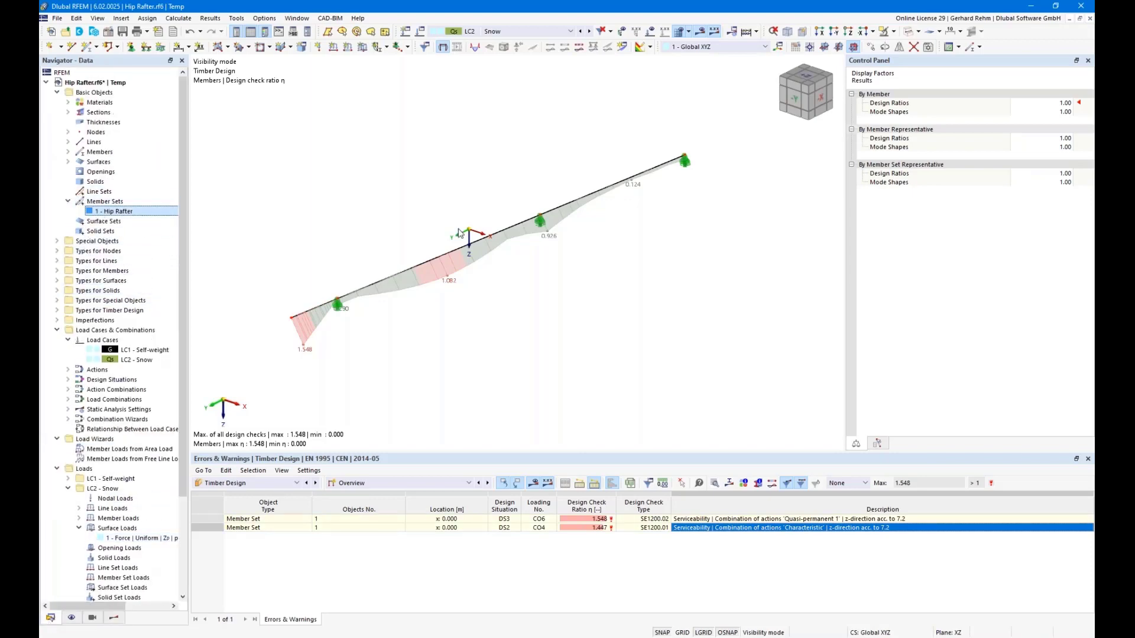
pyautogui.click(588, 189)
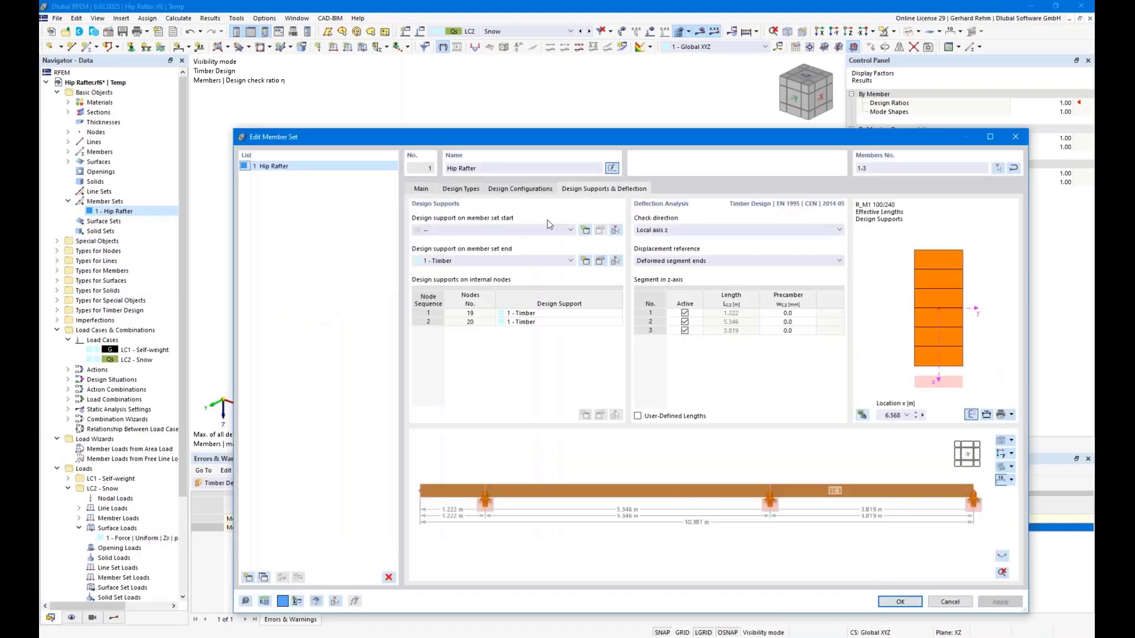
pyautogui.click(684, 314)
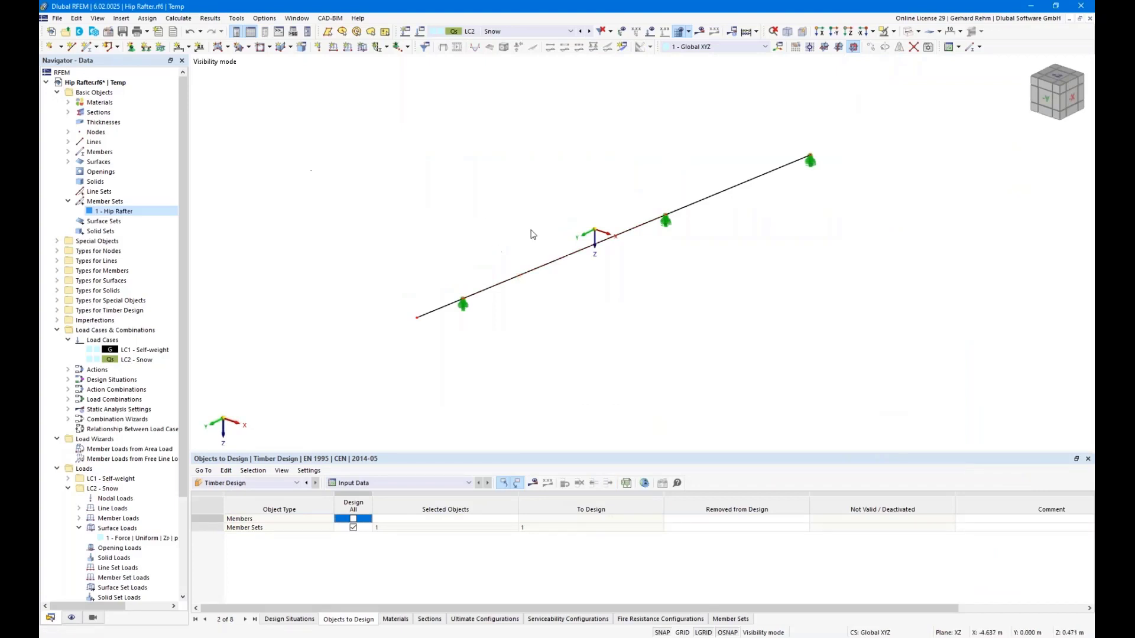
# Set the width b of the GL24h rectangular section to 120 mm.
pyautogui.click(67, 112)
pyautogui.doubleClick(133, 122)
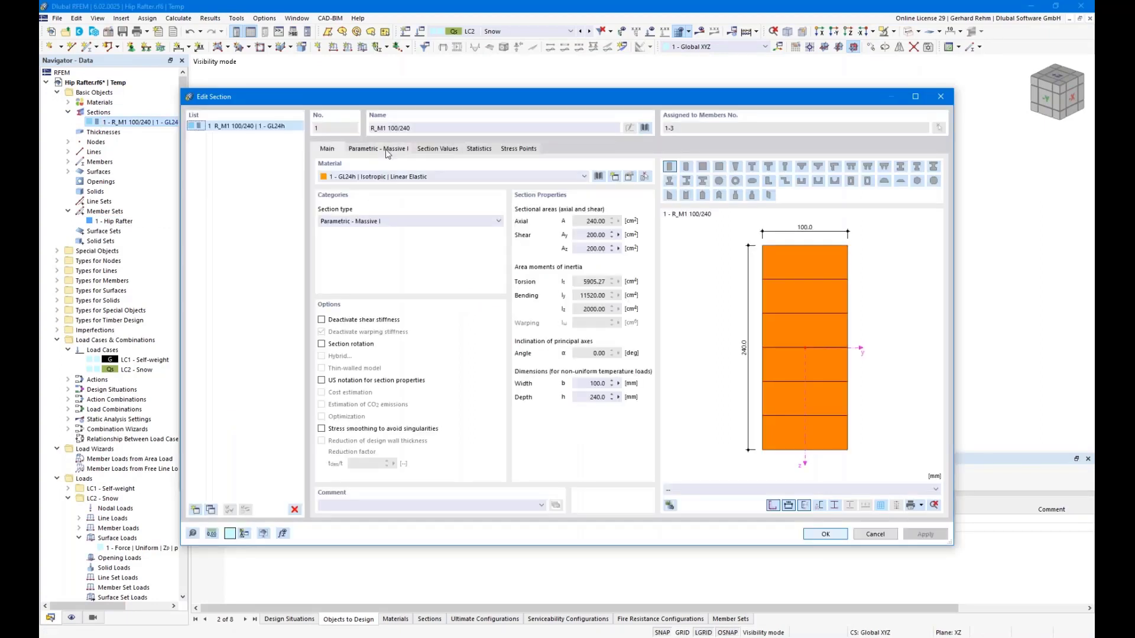
pyautogui.click(387, 150)
pyautogui.doubleClick(399, 182)
pyautogui.write('120')
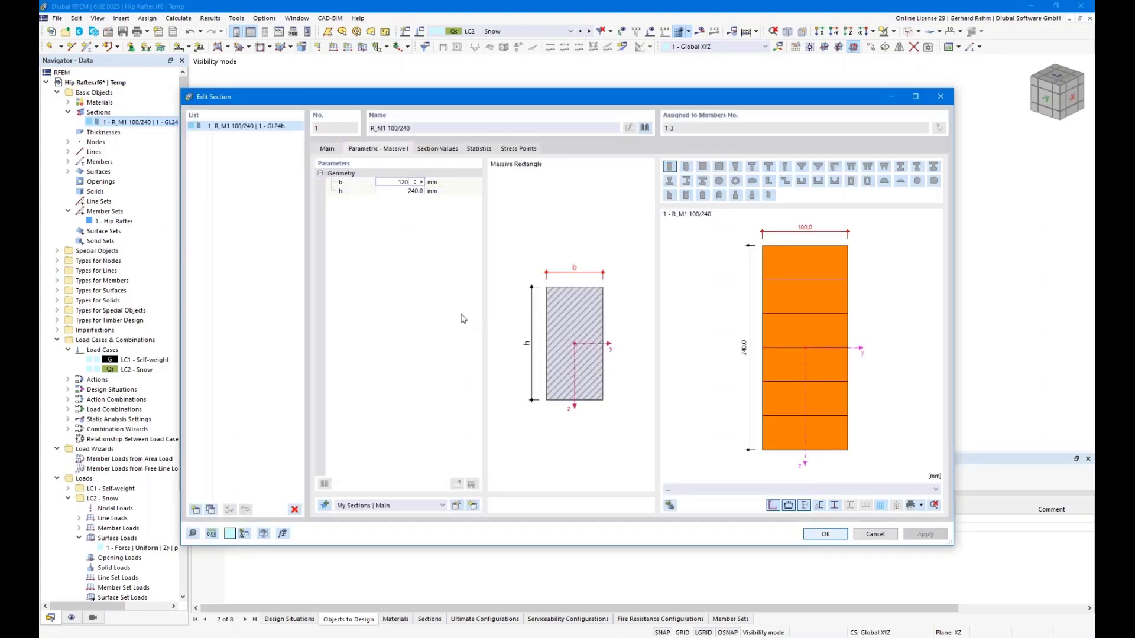
pyautogui.click(817, 532)
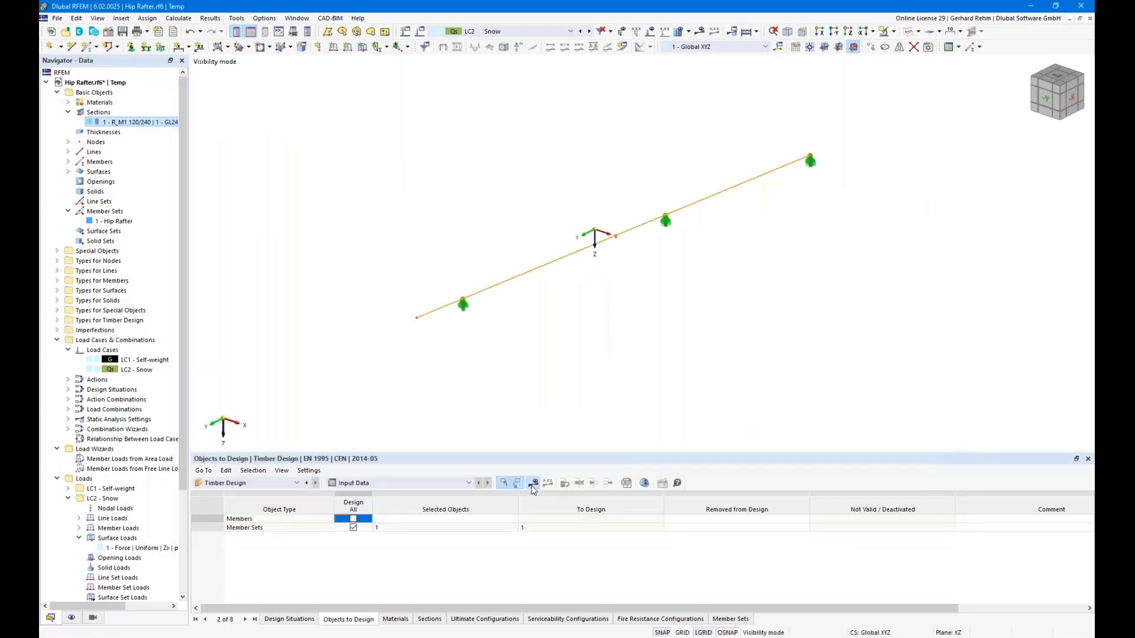
# Rerun the Timber Design calculation and display the results for design situation DS1, ULS (STR/GEO) - Permanent and transient.
pyautogui.click(532, 484)
pyautogui.click(614, 373)
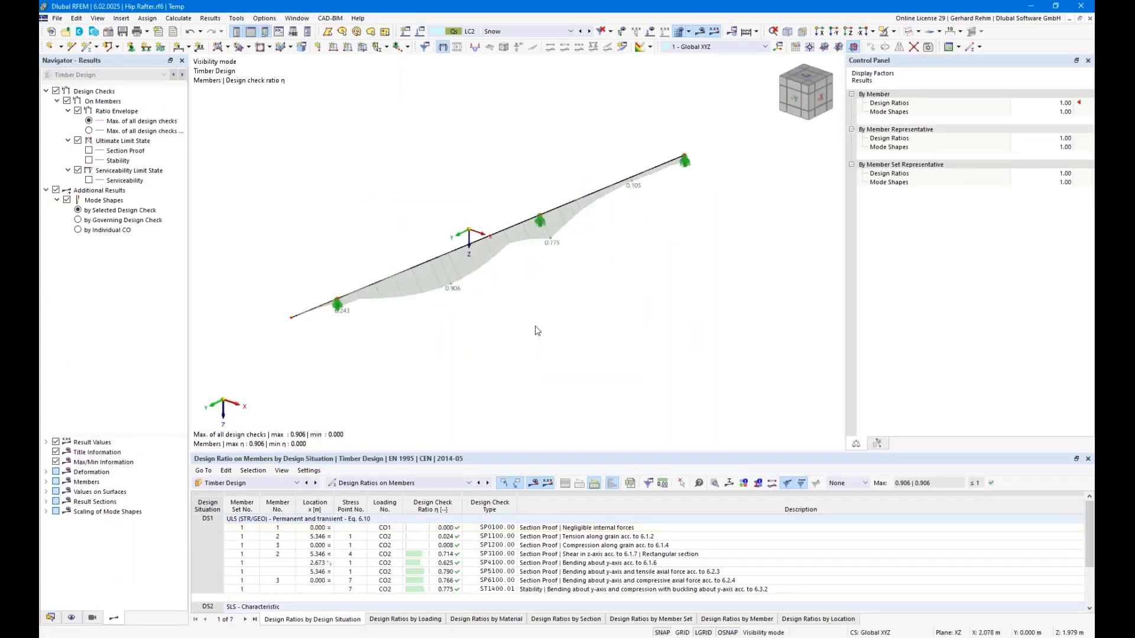
pyautogui.click(491, 32)
pyautogui.click(491, 60)
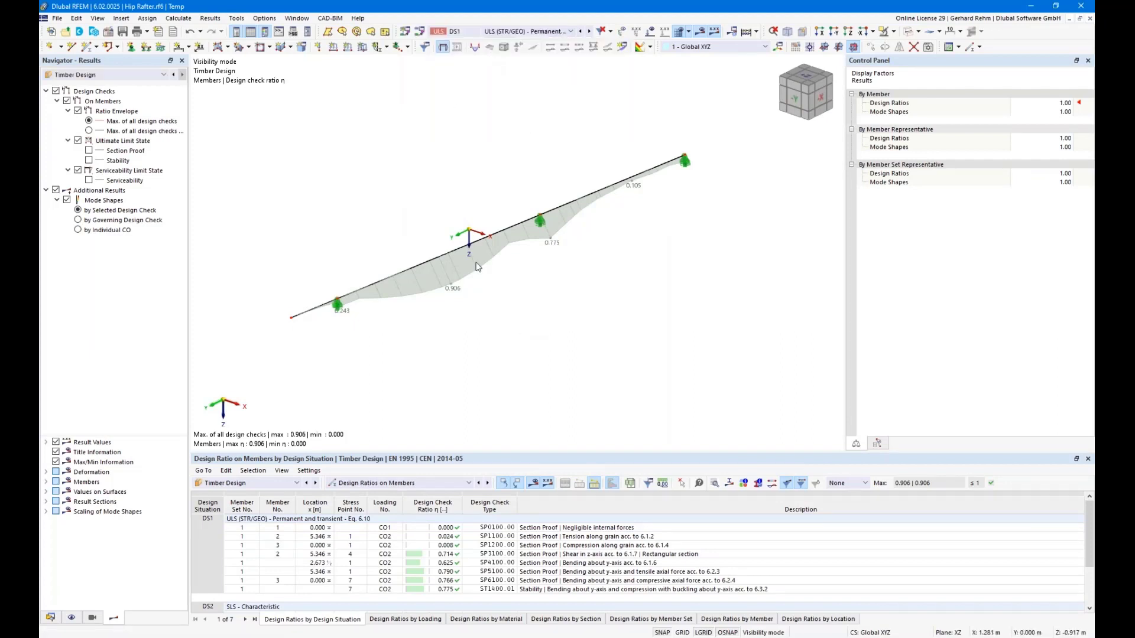
pyautogui.click(527, 31)
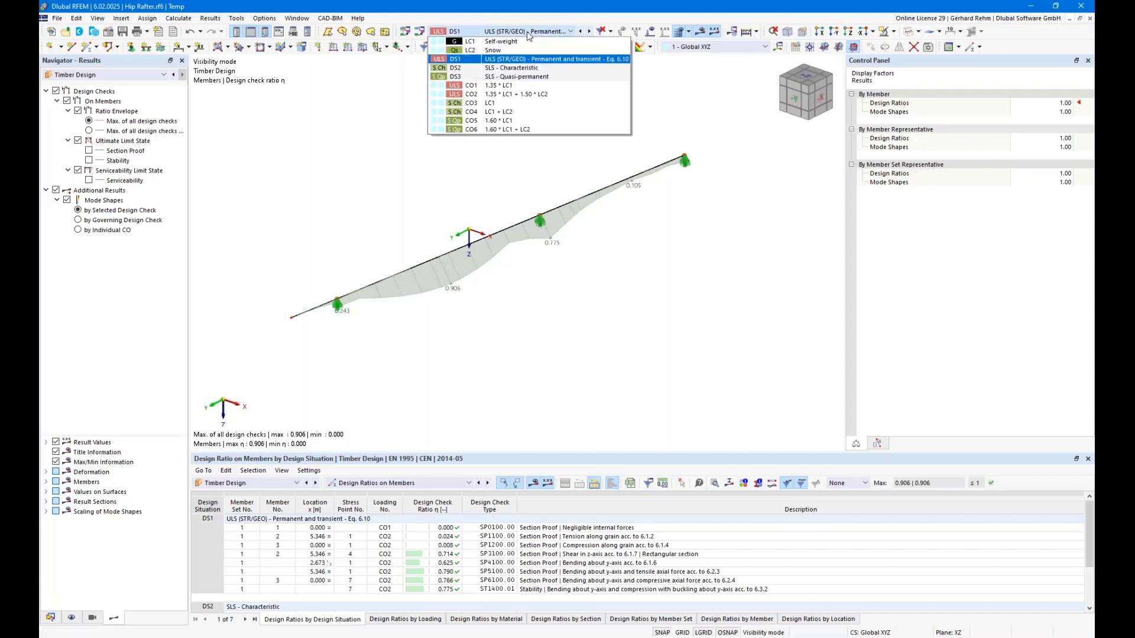
pyautogui.click(614, 337)
# Enlarge the results table, list the design ratios by member set and filter them to ratios greater than 0.01.
pyautogui.moveTo(482, 452); pyautogui.dragTo(482, 352)
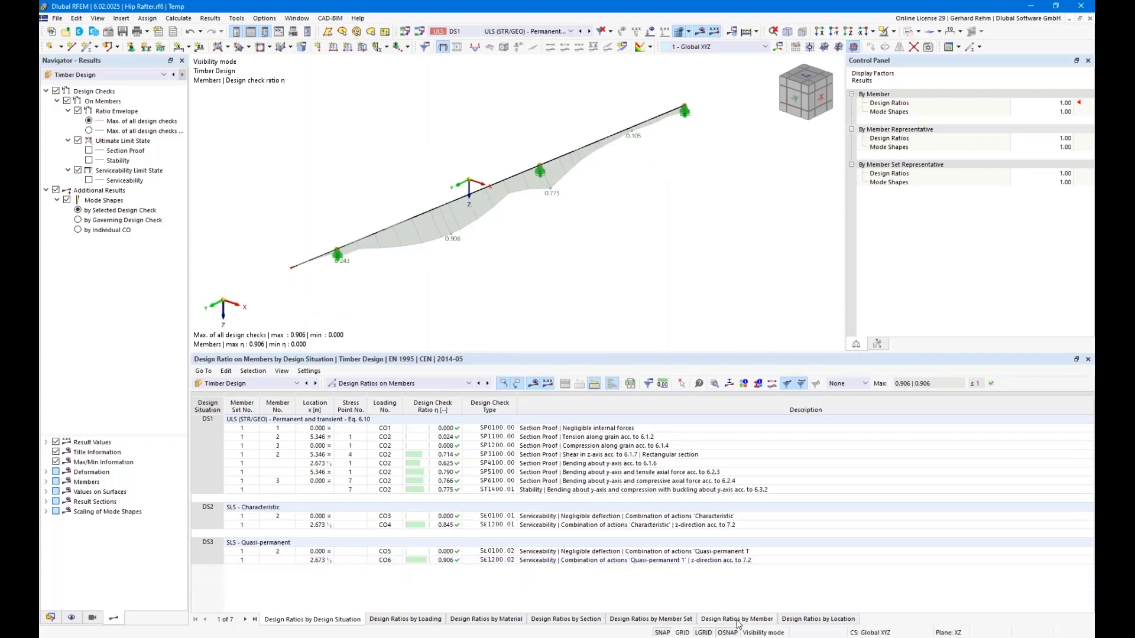
pyautogui.click(663, 619)
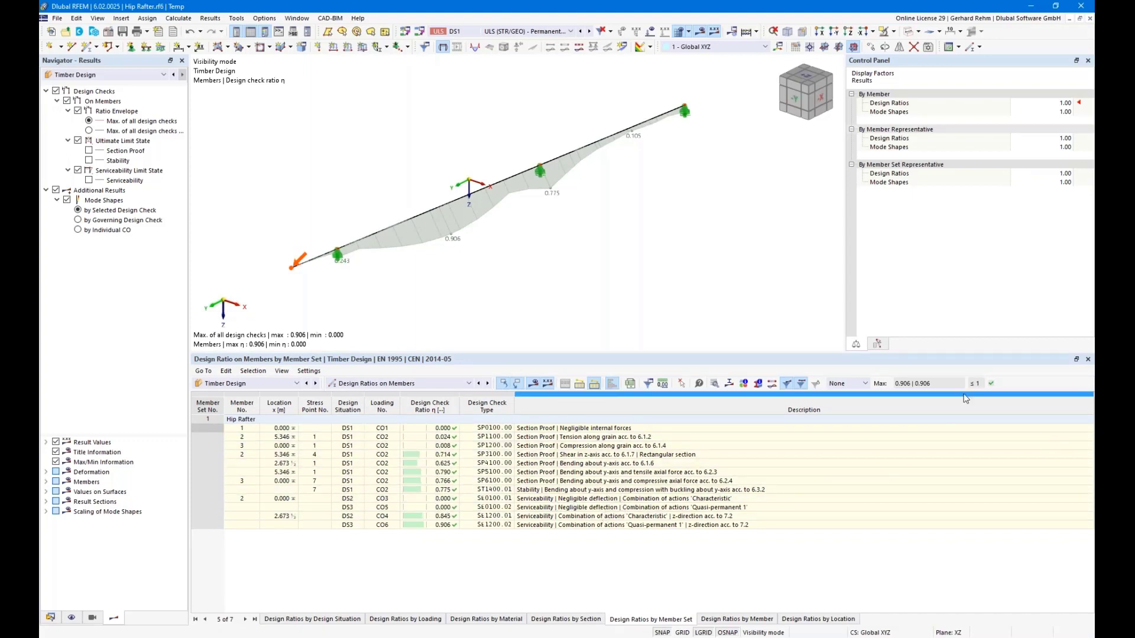
pyautogui.click(861, 385)
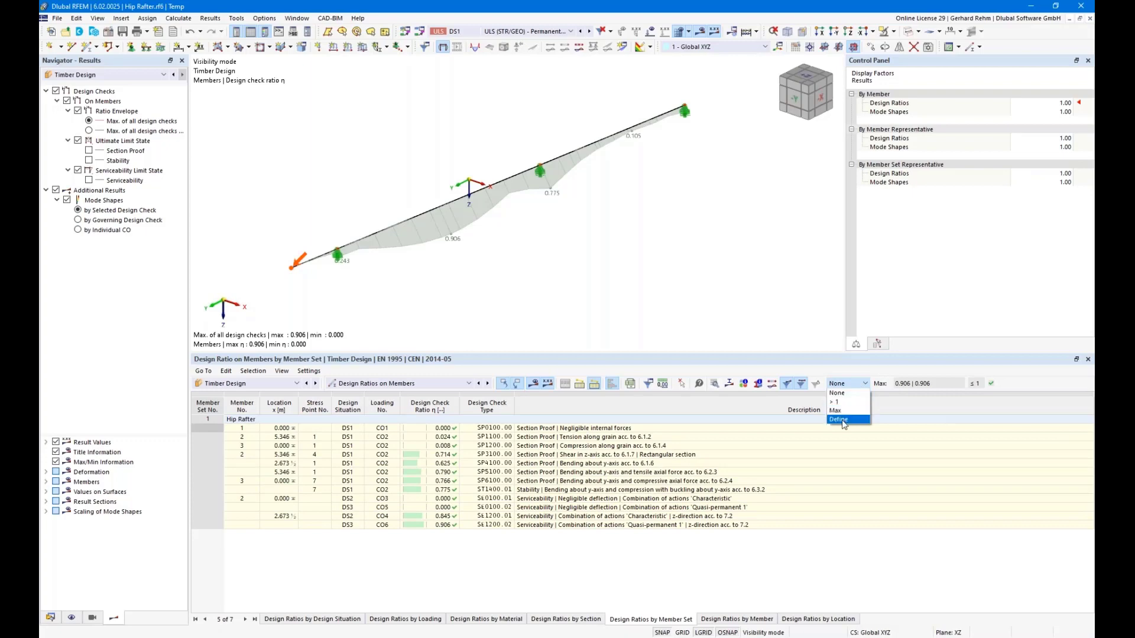
pyautogui.click(844, 420)
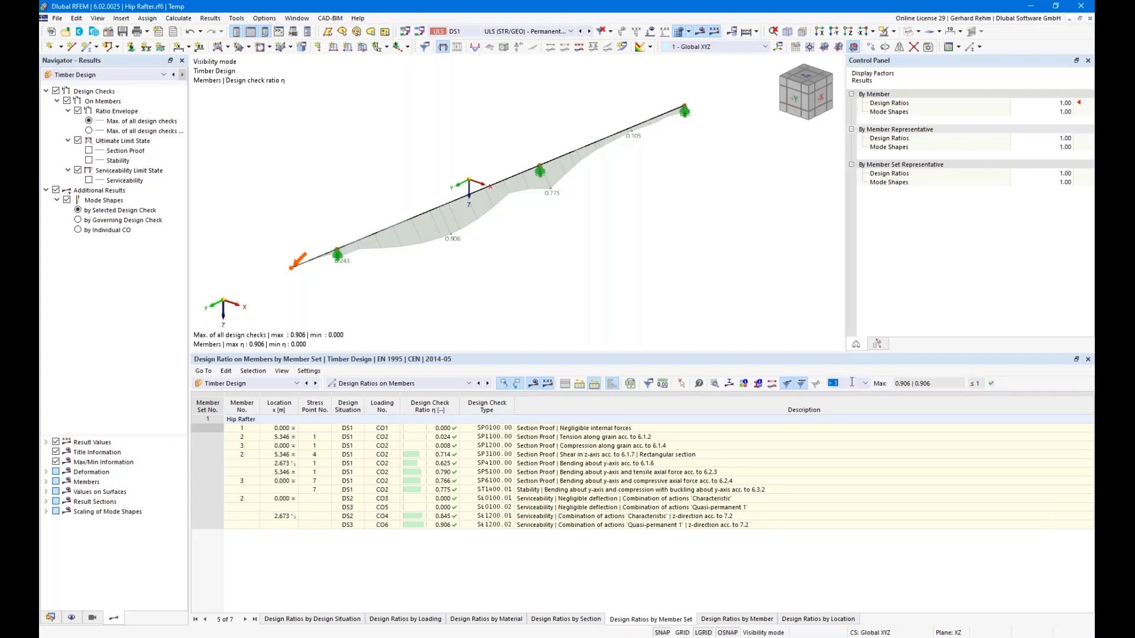
pyautogui.write('0.01')
pyautogui.press('Return')
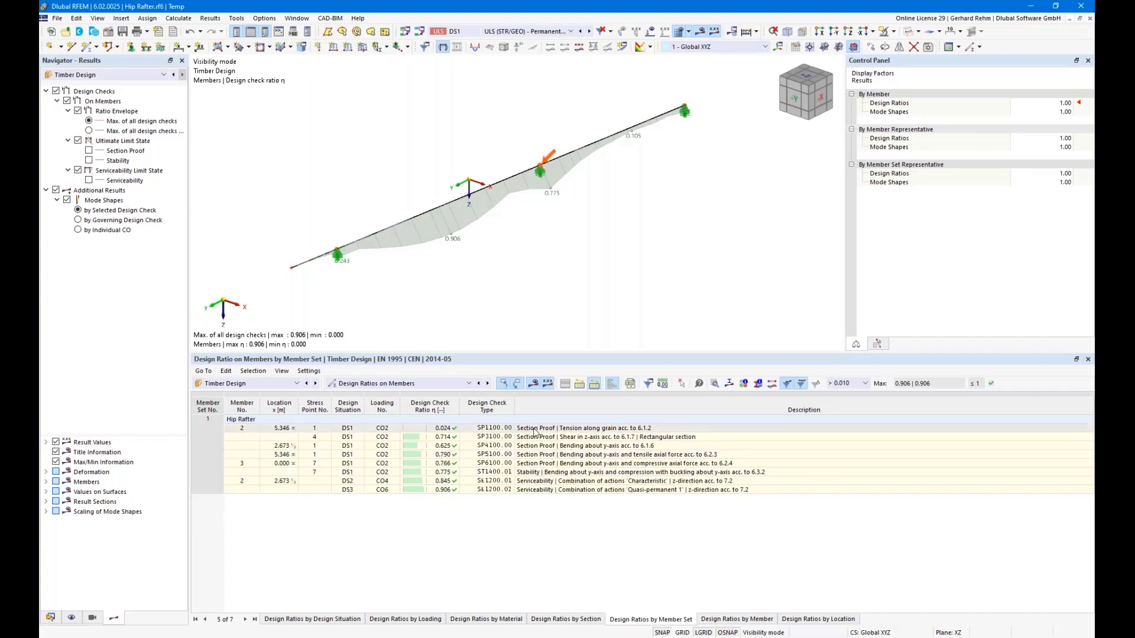
# Go through the section proof checks of the member set and examine the design check details of stability check ST1400.01.
pyautogui.click(532, 447)
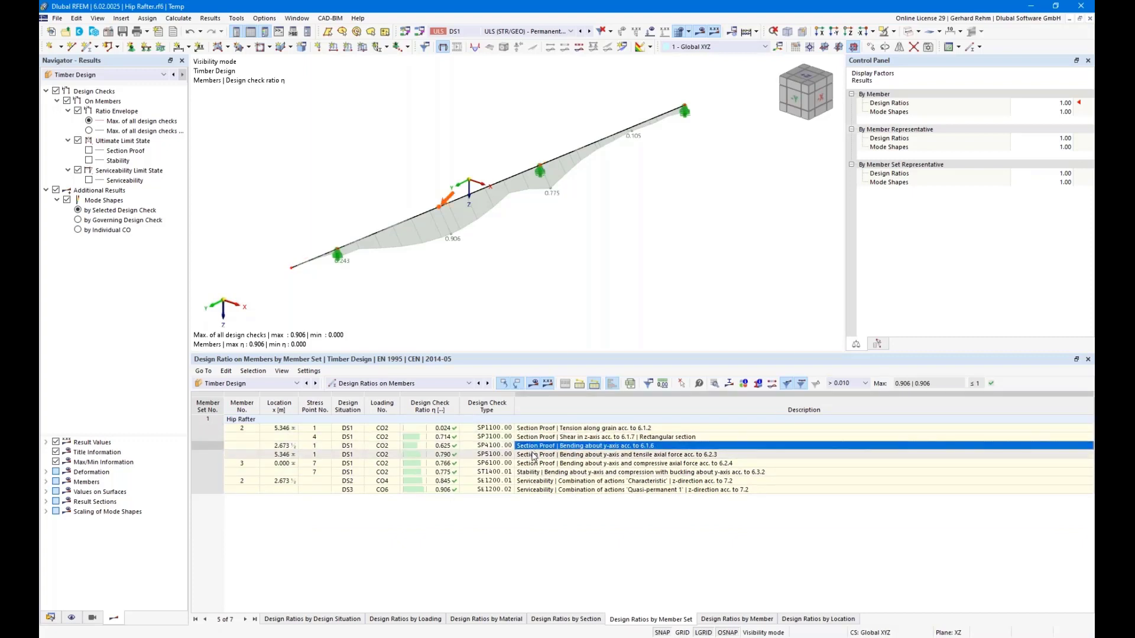
pyautogui.click(533, 454)
pyautogui.click(538, 429)
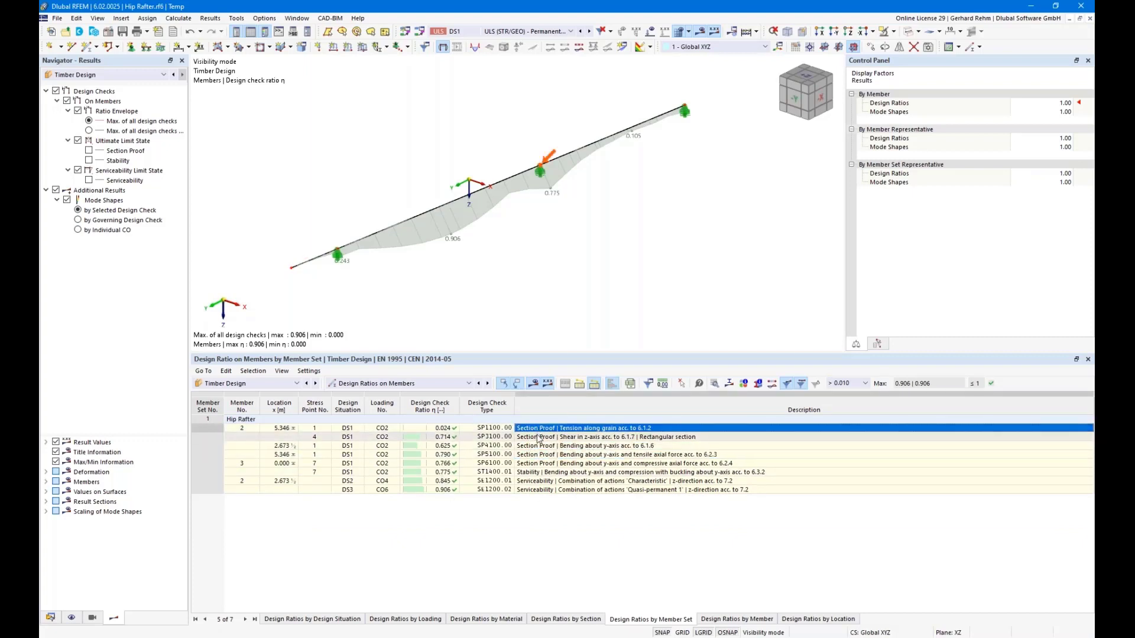
pyautogui.click(538, 438)
pyautogui.click(540, 446)
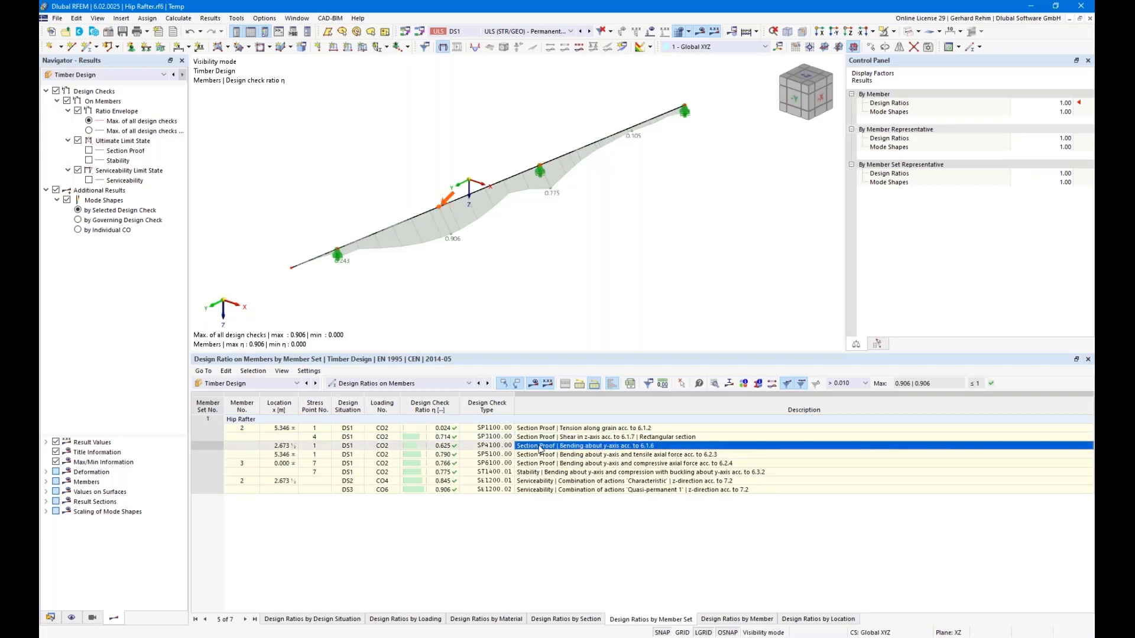
pyautogui.click(545, 454)
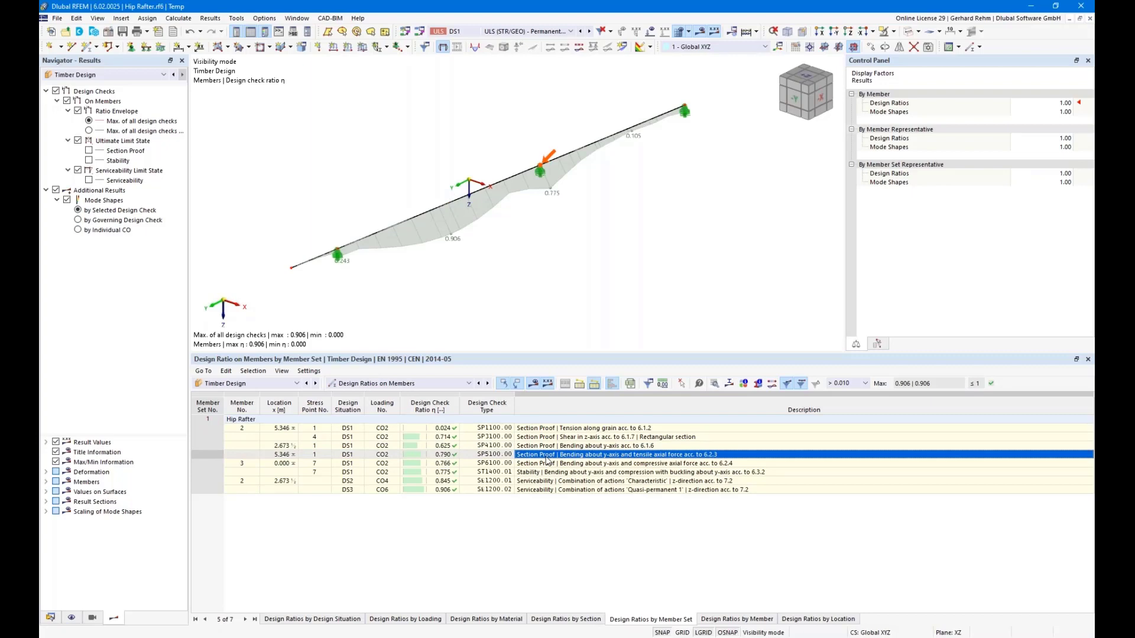
pyautogui.click(548, 463)
pyautogui.click(548, 472)
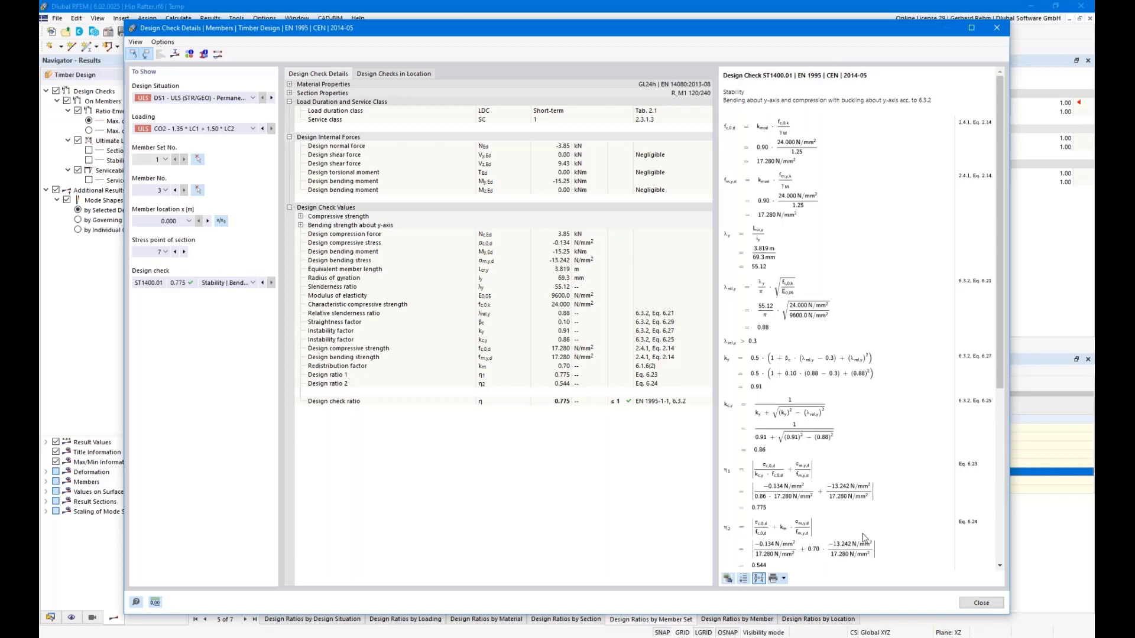
pyautogui.click(981, 603)
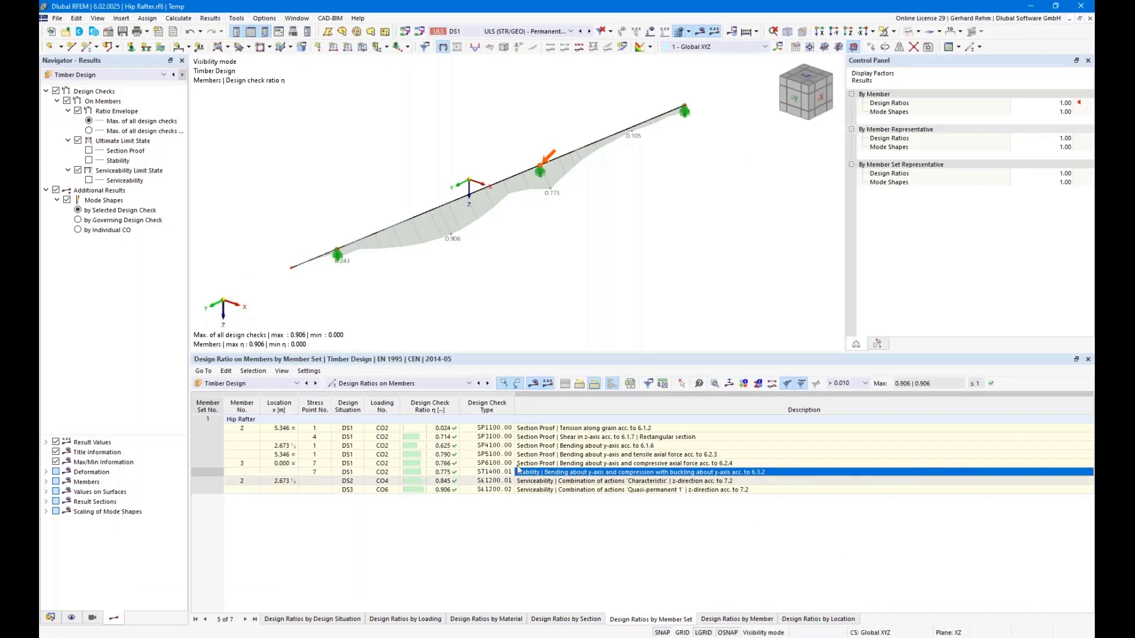
# Compare the Section Proof and Serviceability ratio diagrams with the ratio envelope, then hide the ultimate and serviceability limit state diagrams.
pyautogui.click(90, 151)
pyautogui.click(88, 180)
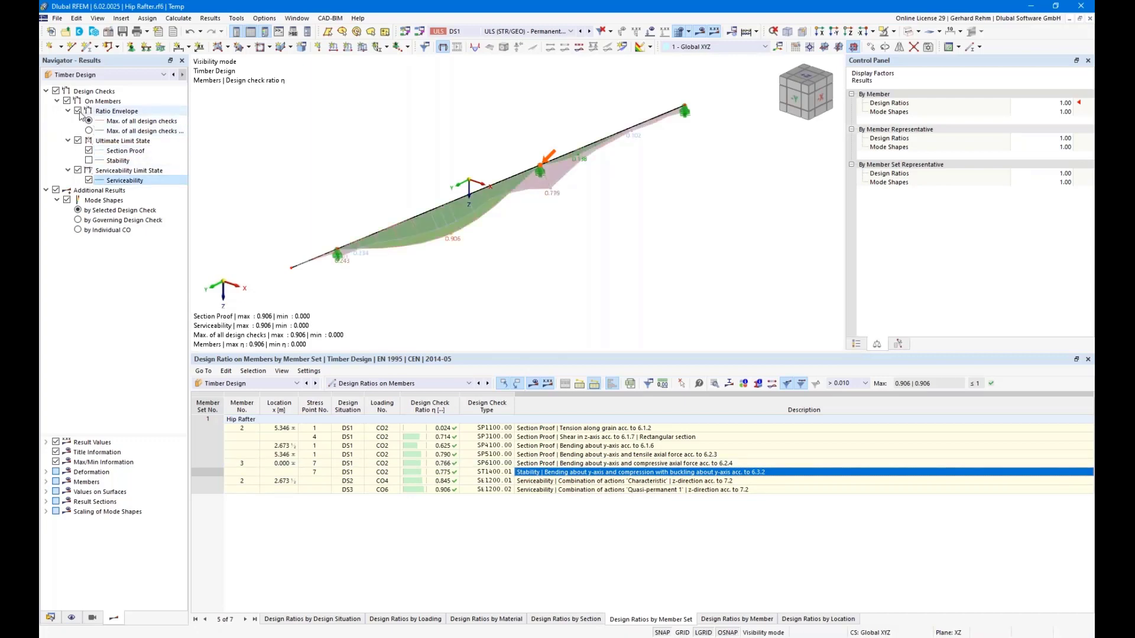
pyautogui.click(78, 111)
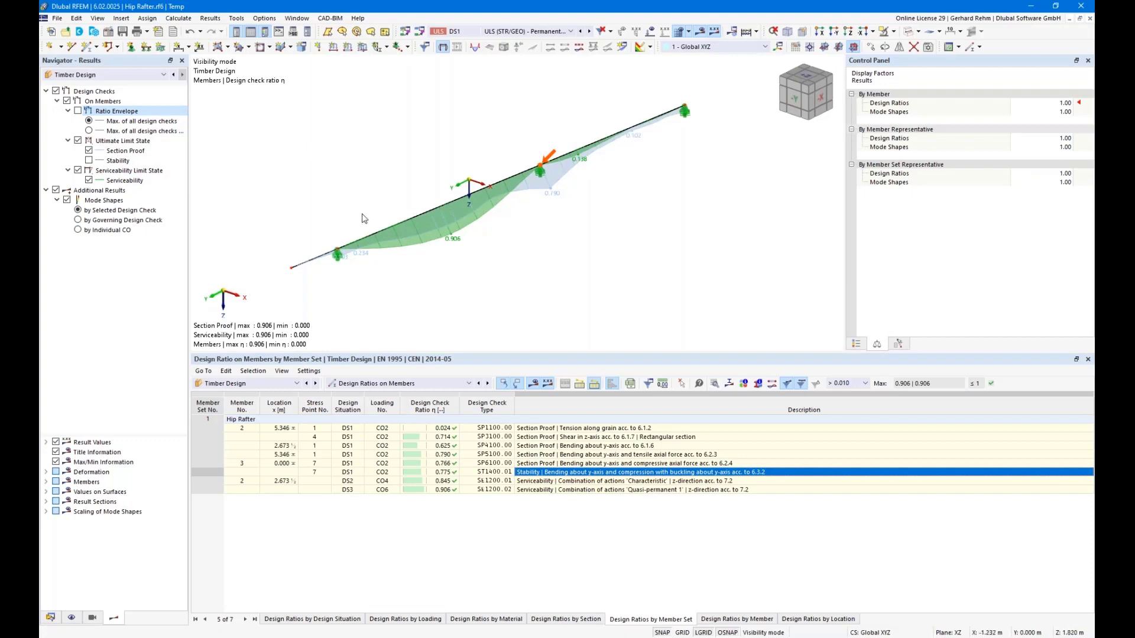
pyautogui.click(78, 111)
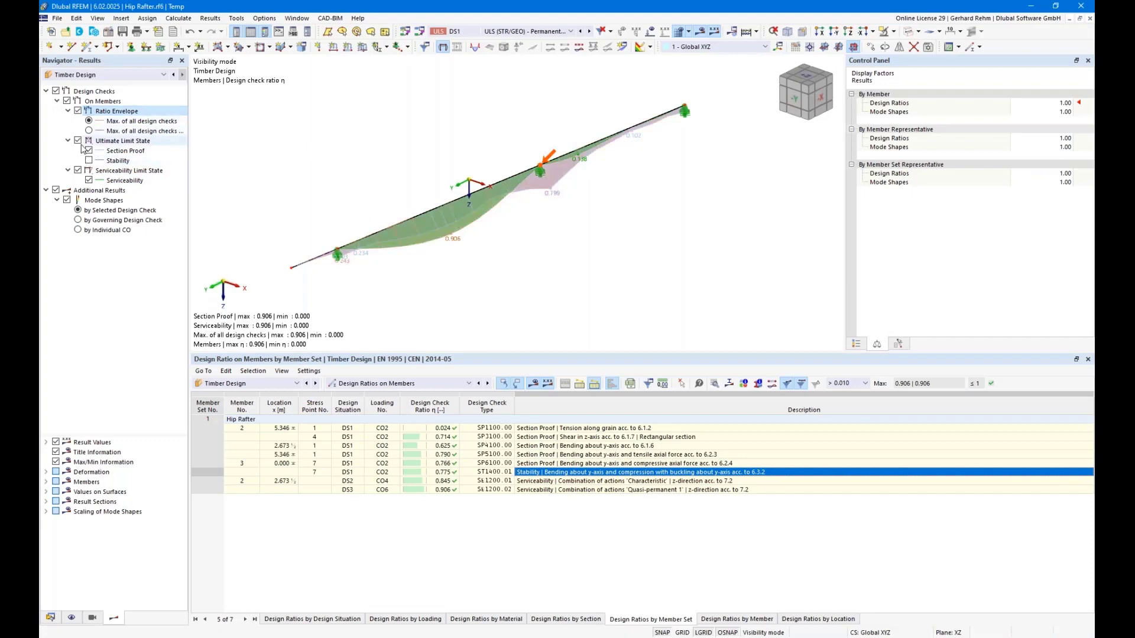
pyautogui.click(78, 141)
pyautogui.click(78, 170)
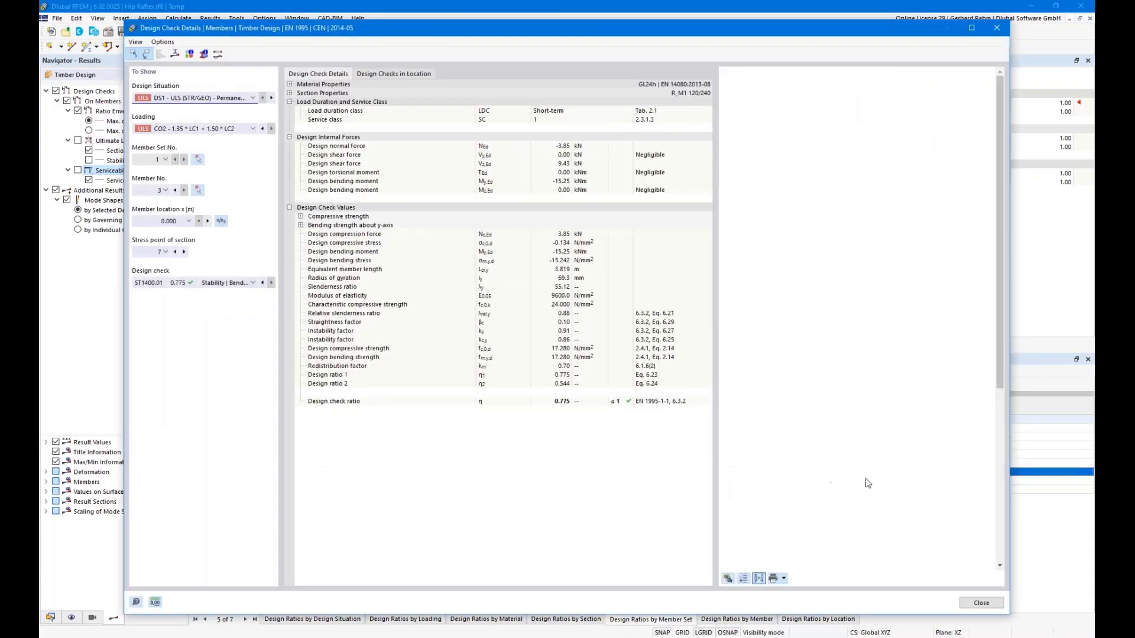
# Review the formulas of stability check ST1400.01 and view the section's normal stresses due to normal force and bending moment about the local y-axis.
pyautogui.scroll(-1, 887, 386)
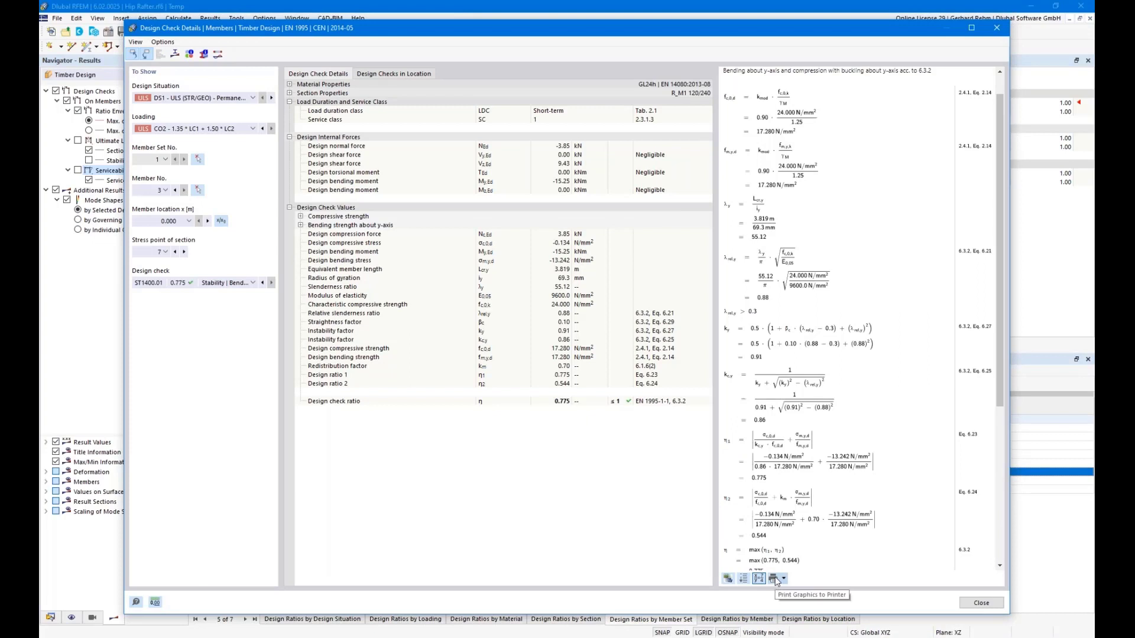
pyautogui.scroll(1, 802, 194)
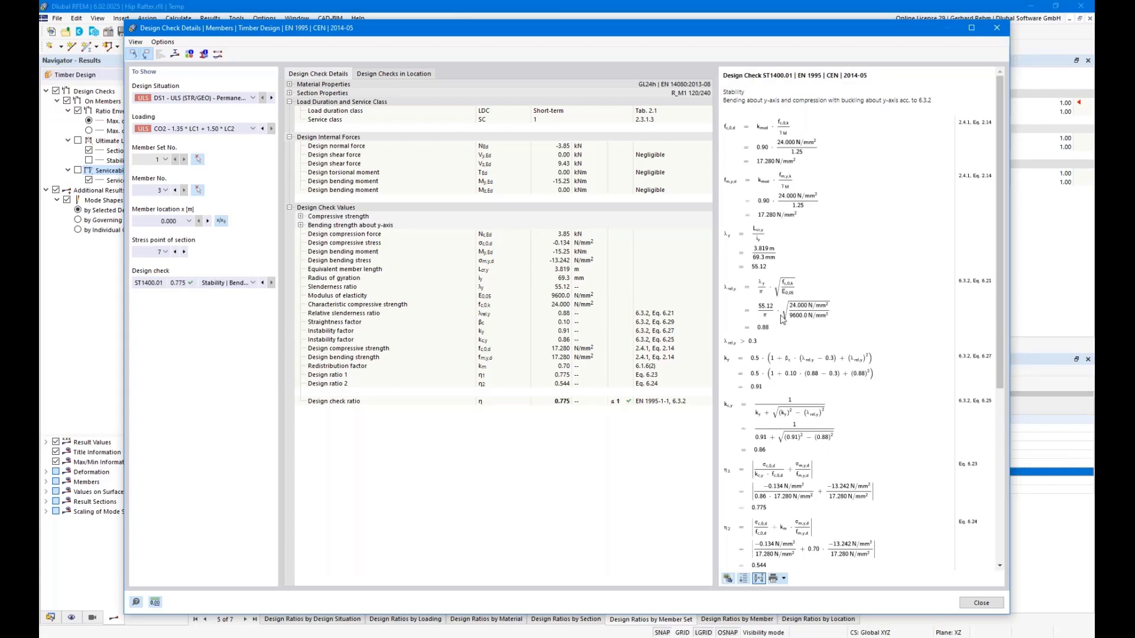
pyautogui.click(175, 54)
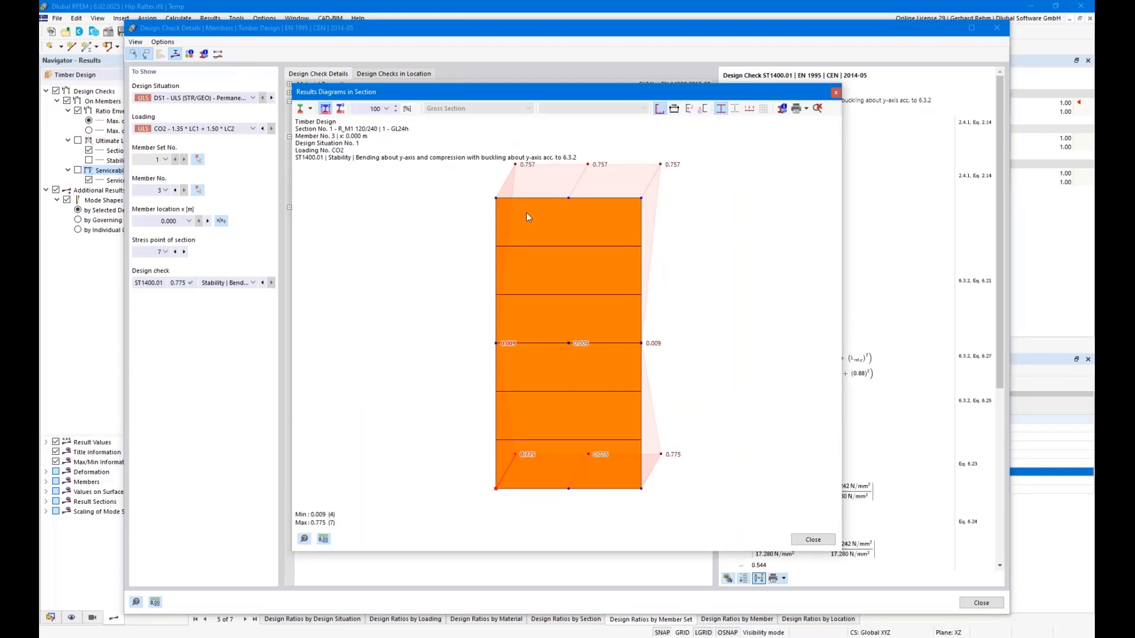
pyautogui.click(310, 109)
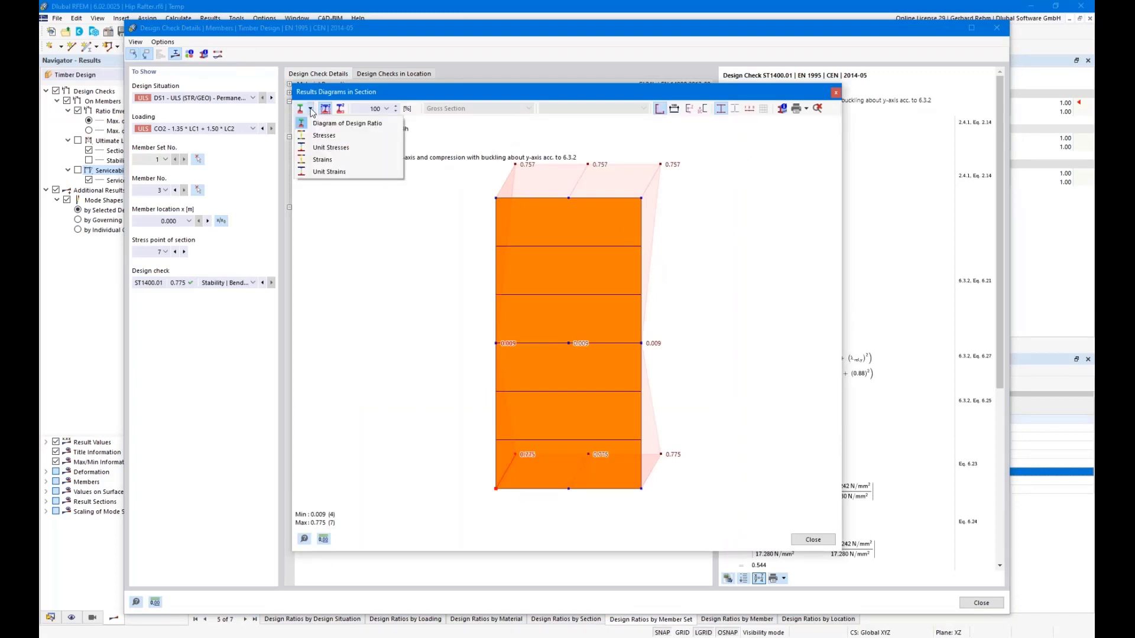
pyautogui.click(314, 136)
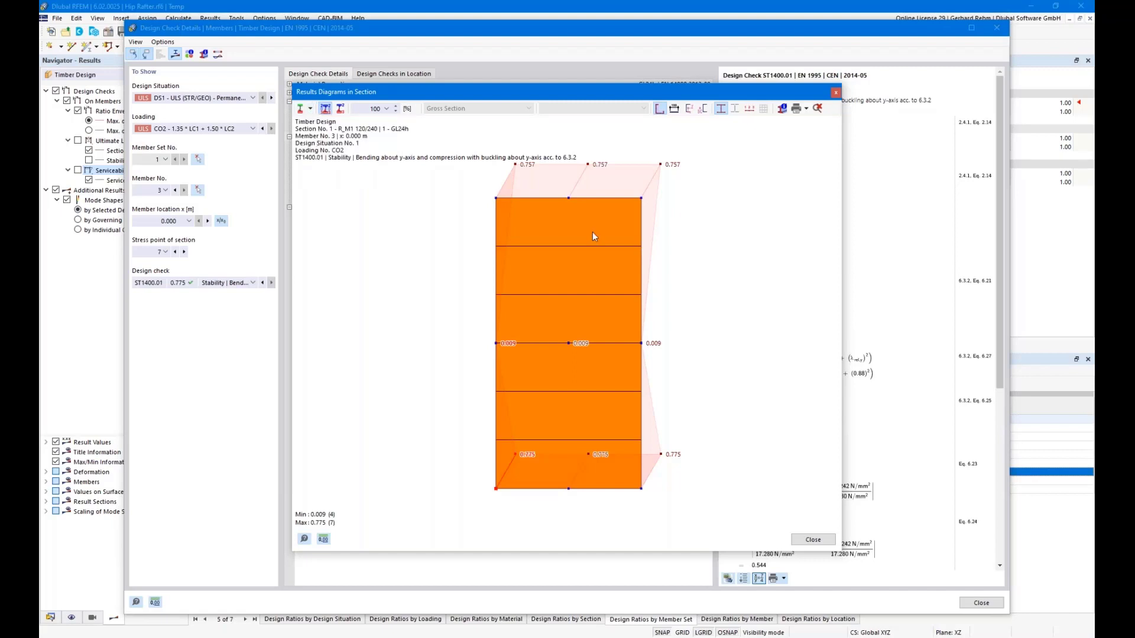
pyautogui.click(567, 109)
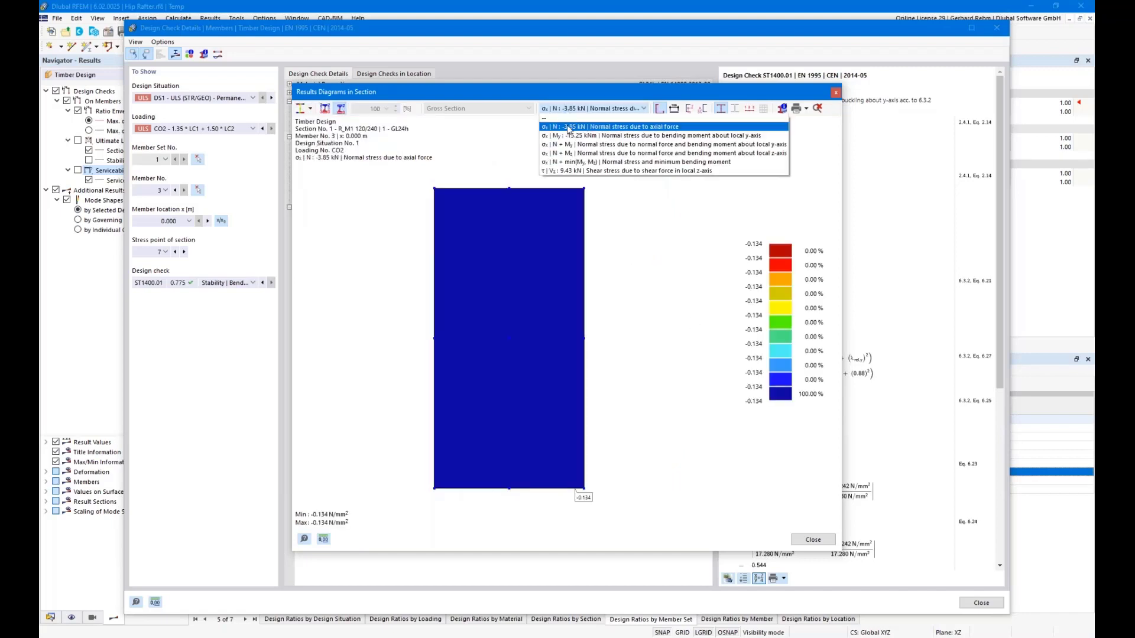
pyautogui.click(600, 145)
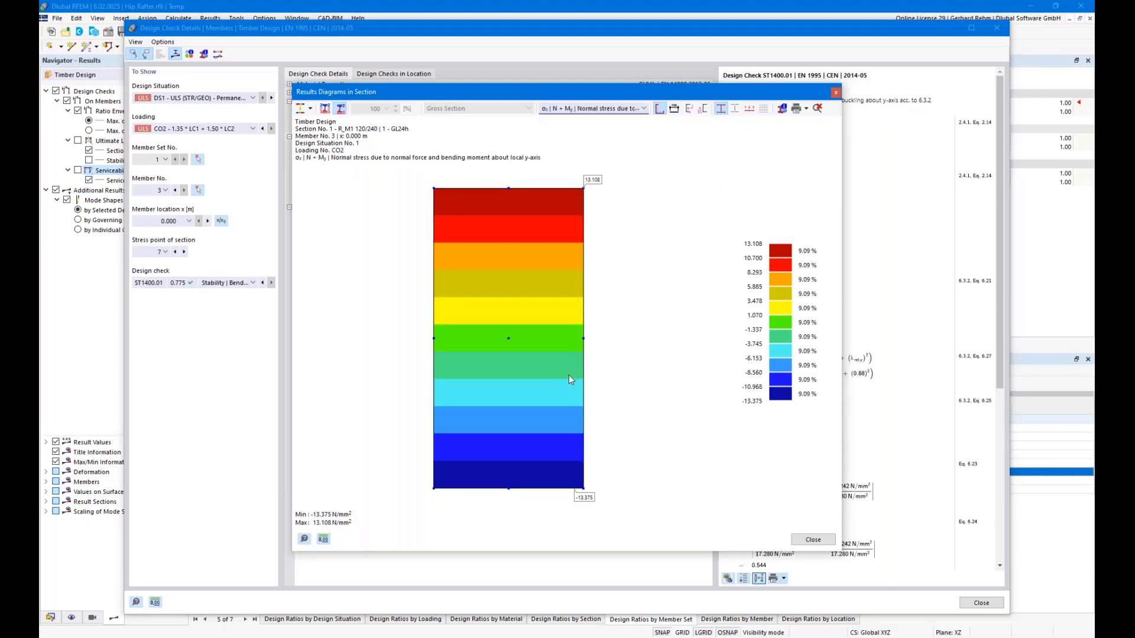
pyautogui.click(810, 540)
pyautogui.press('Escape')
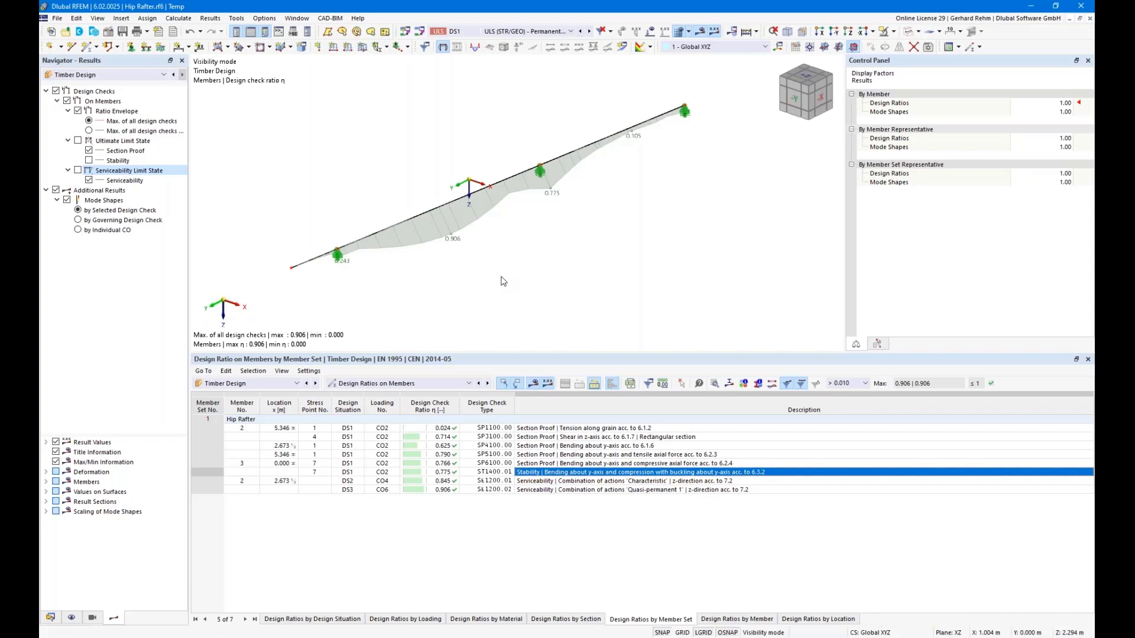
# Shrink the results table and view the design ratio diagram along the rafter from the front.
pyautogui.moveTo(519, 353); pyautogui.dragTo(517, 446)
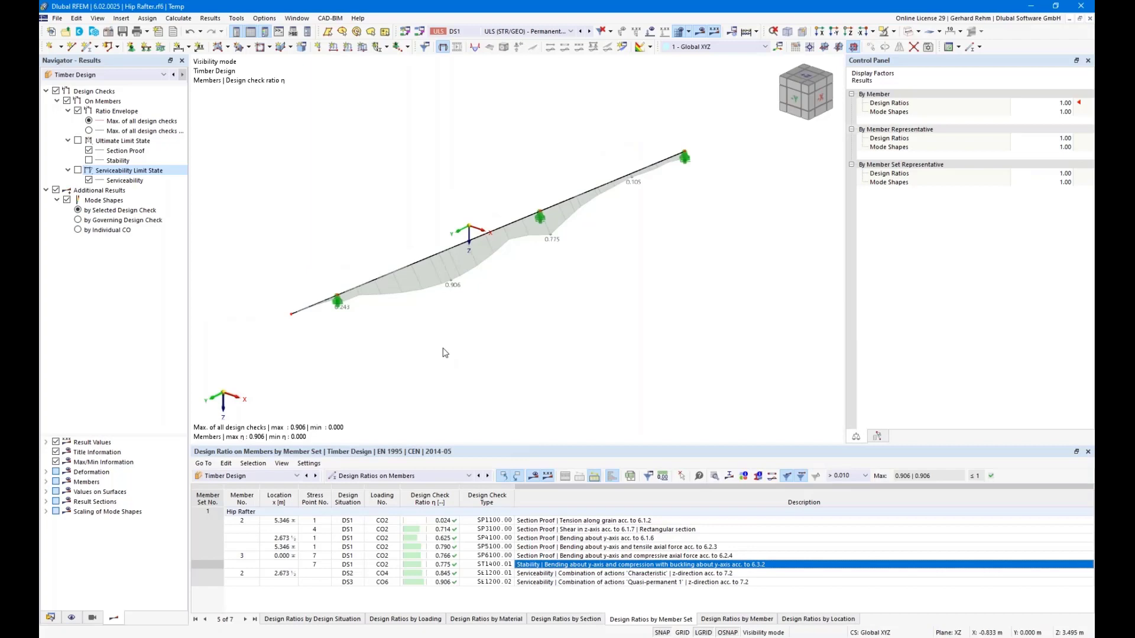
pyautogui.keyDown('ctrl'); pyautogui.moveTo(445, 353); pyautogui.dragTo(483, 360, button='middle'); pyautogui.keyUp('ctrl')
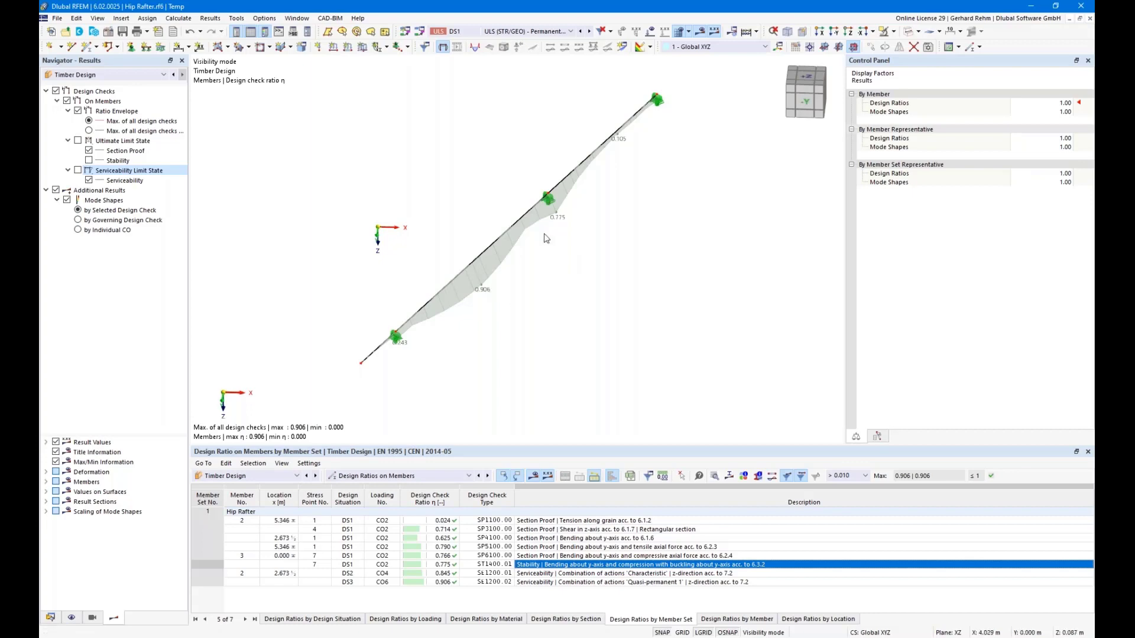
pyautogui.click(779, 48)
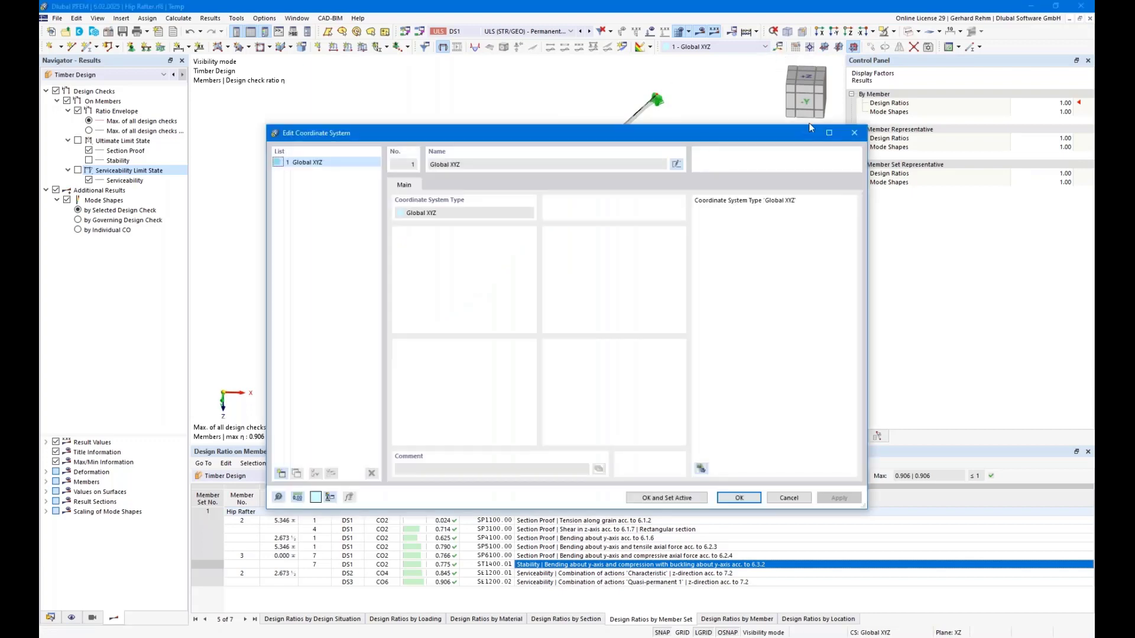
pyautogui.click(854, 133)
pyautogui.scroll(-2, 637, 256)
pyautogui.keyDown('ctrl'); pyautogui.moveTo(644, 278); pyautogui.dragTo(640, 249, button='middle'); pyautogui.keyUp('ctrl')
pyautogui.middleClick(484, 262)
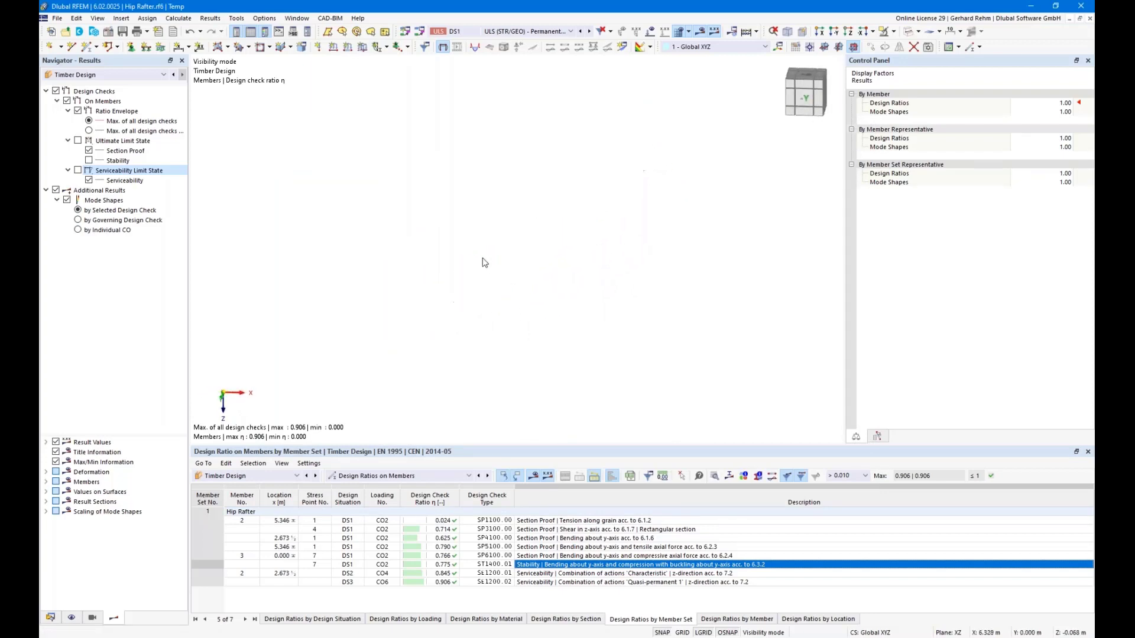
pyautogui.scroll(-2, 453, 271)
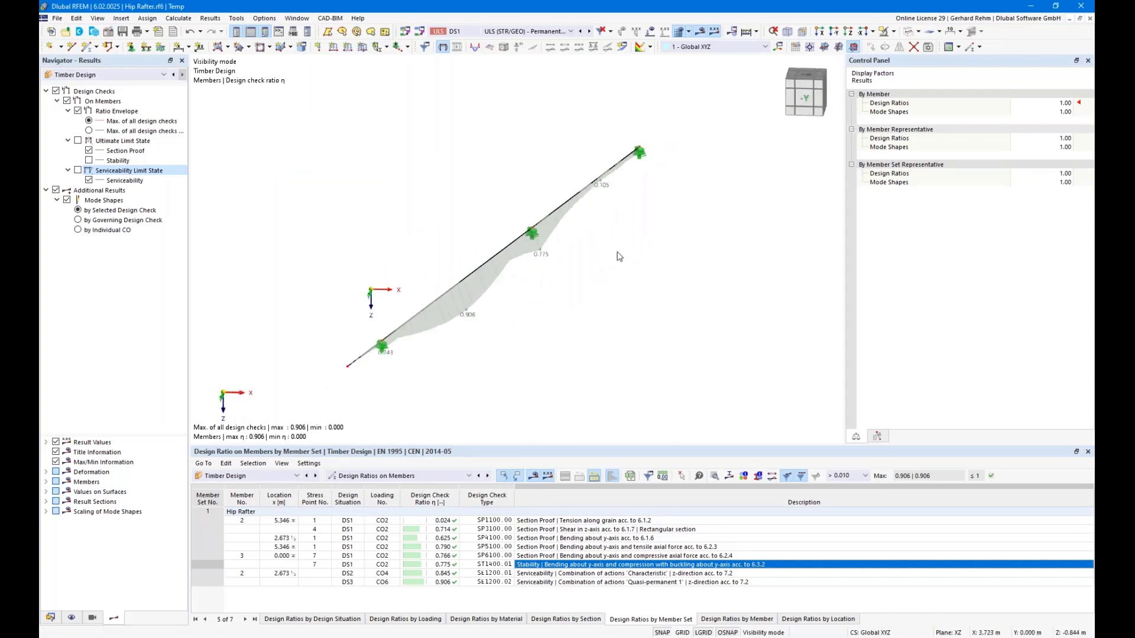
# Create a 3 Points coordinate system, picking the rafter's lower end node as origin, its upper end as U-axis point and its lower end as UW-plane point.
pyautogui.click(778, 48)
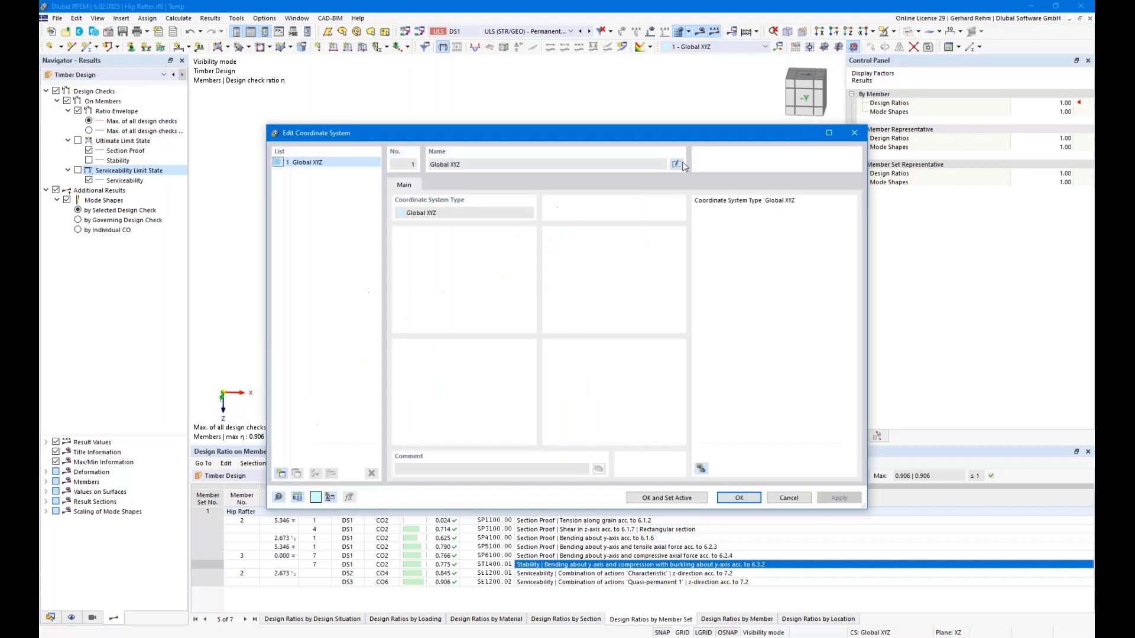
pyautogui.click(281, 474)
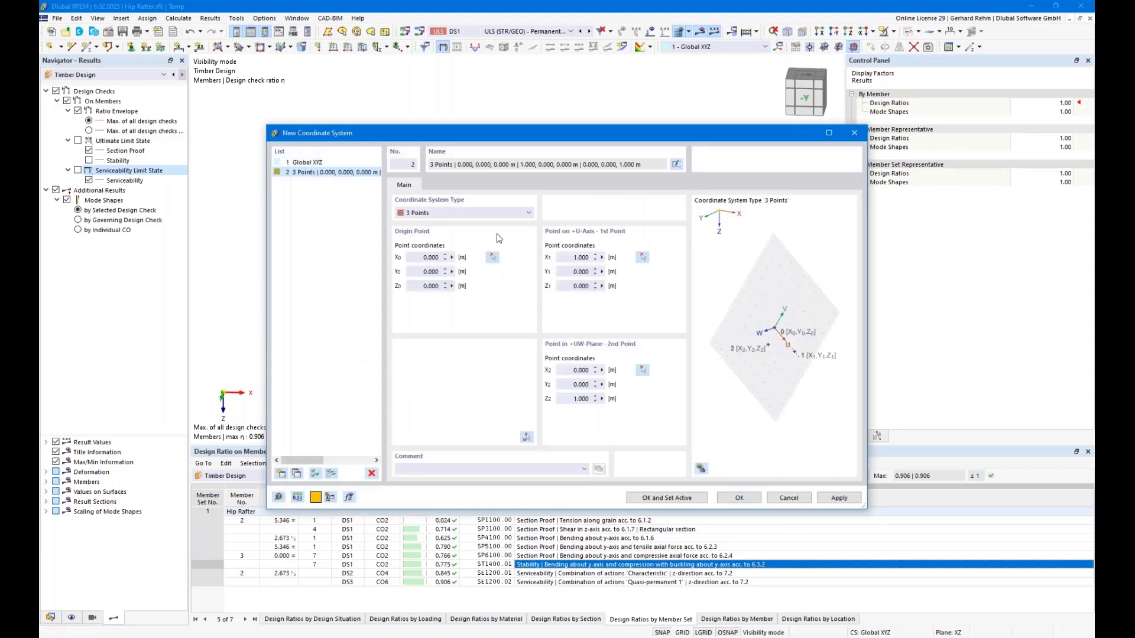
pyautogui.click(496, 261)
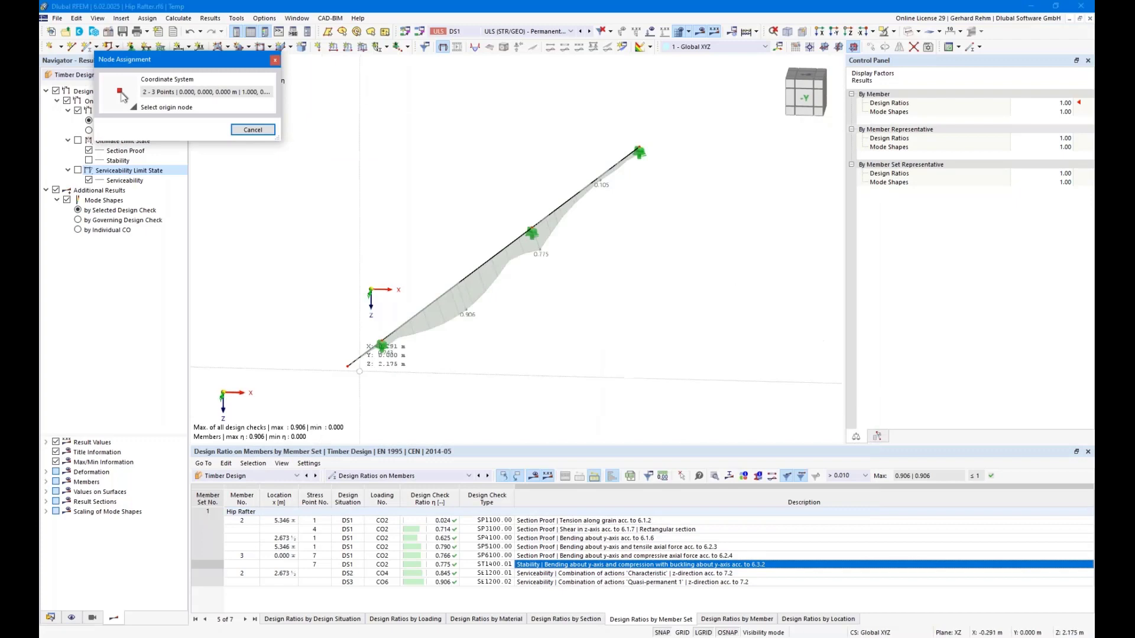
pyautogui.click(347, 366)
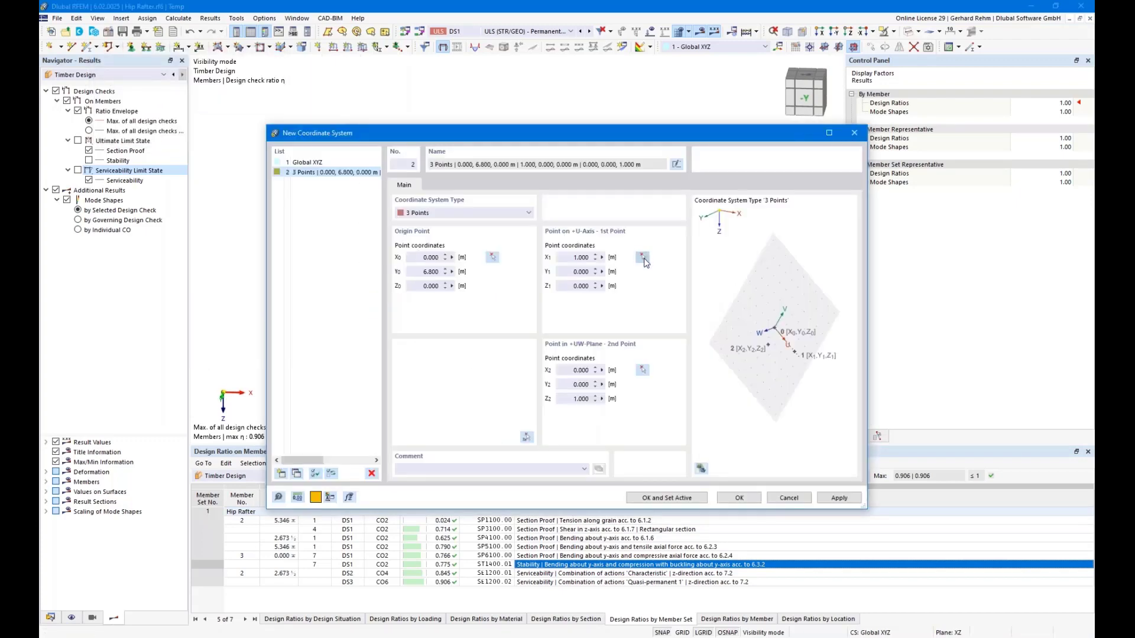
pyautogui.click(643, 257)
pyautogui.click(638, 151)
pyautogui.click(641, 370)
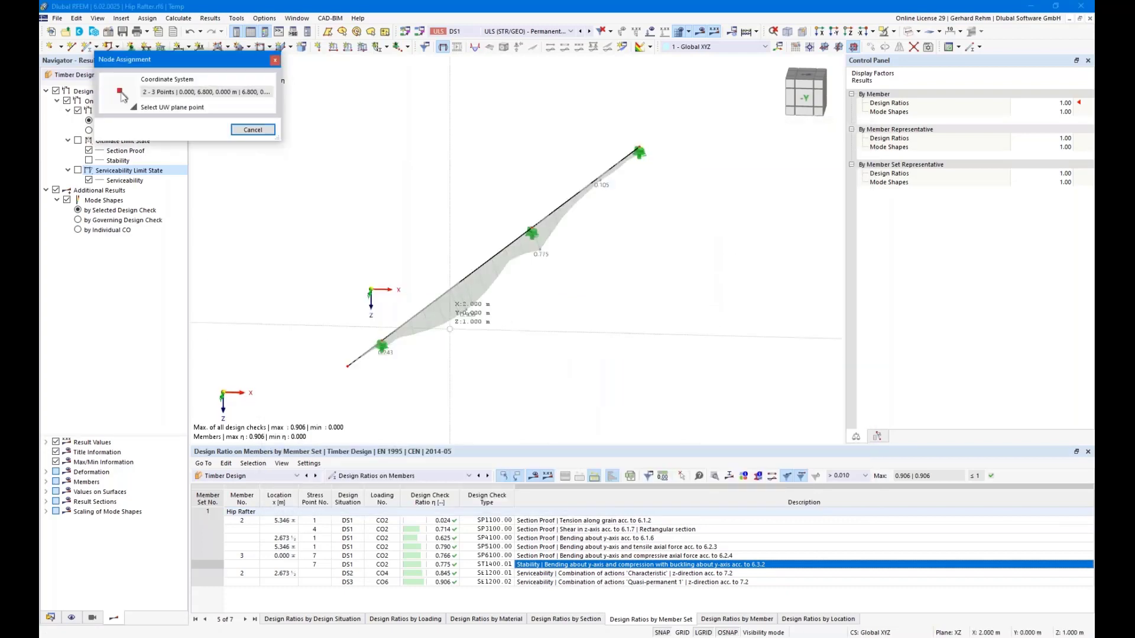
pyautogui.click(366, 334)
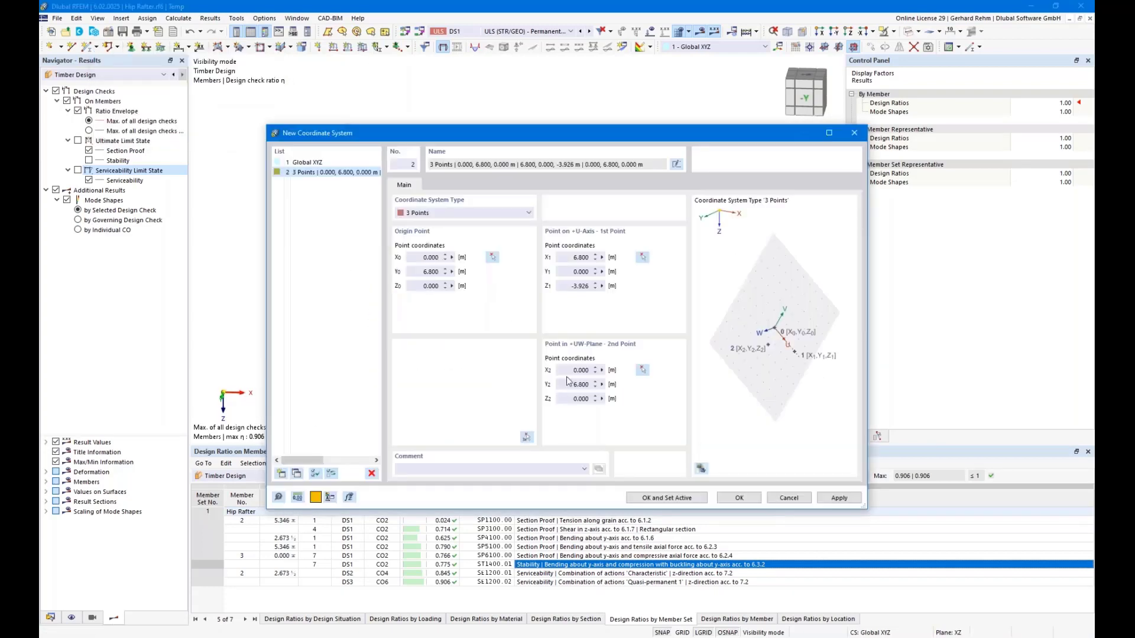
# Set the UW-plane point to X -1.000 and Y 5.800 m and the U-axis point's Z to 0, and make the new coordinate system active.
pyautogui.click(565, 369)
pyautogui.press('BackSpace')
pyautogui.write('-1')
pyautogui.press('Tab')
pyautogui.write('5.8')
pyautogui.press('Tab')
pyautogui.click(568, 286)
pyautogui.write('0')
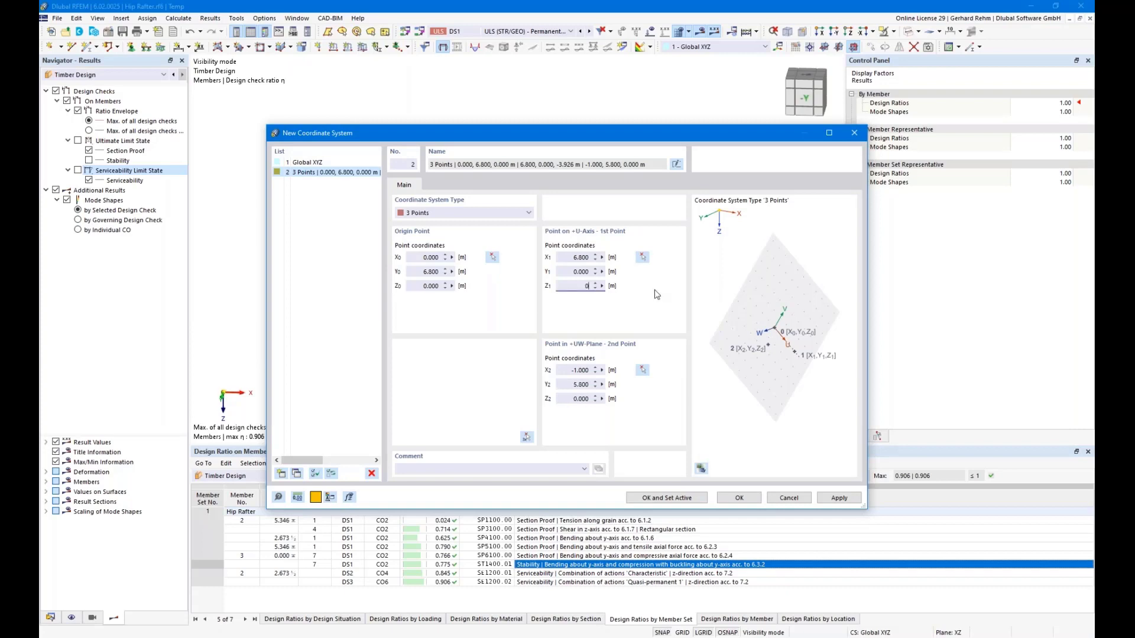
pyautogui.click(646, 502)
# Show the rafter in the W-direction of the new coordinate system and turn off the results display.
pyautogui.keyDown('ctrl'); pyautogui.moveTo(514, 374); pyautogui.dragTo(381, 388, button='middle'); pyautogui.keyUp('ctrl')
pyautogui.rightClick(381, 389)
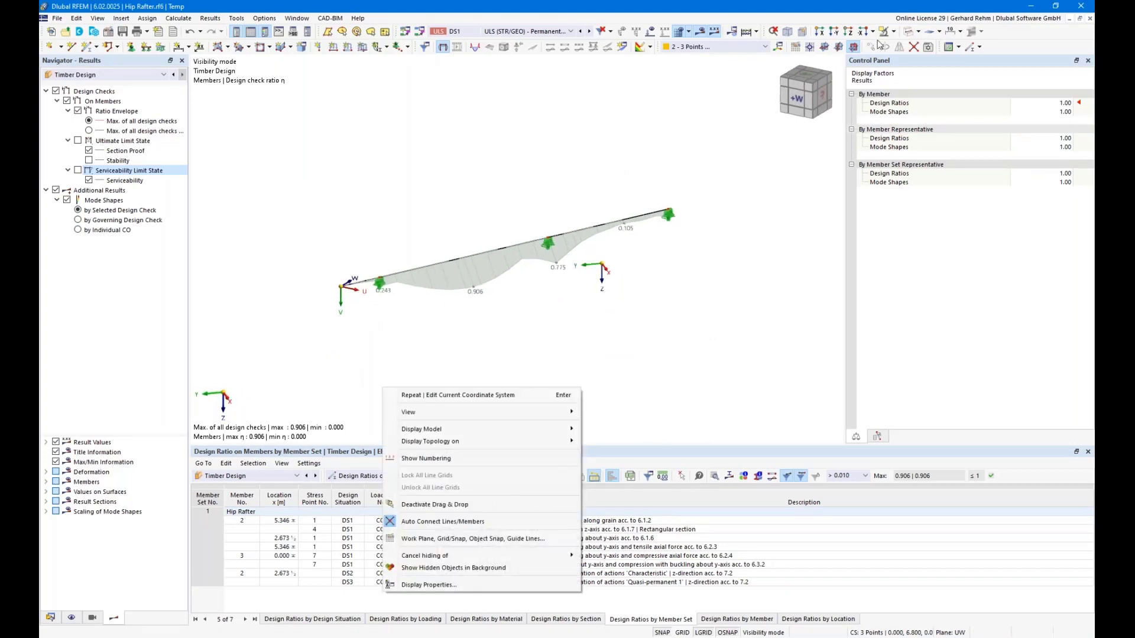
pyautogui.click(872, 32)
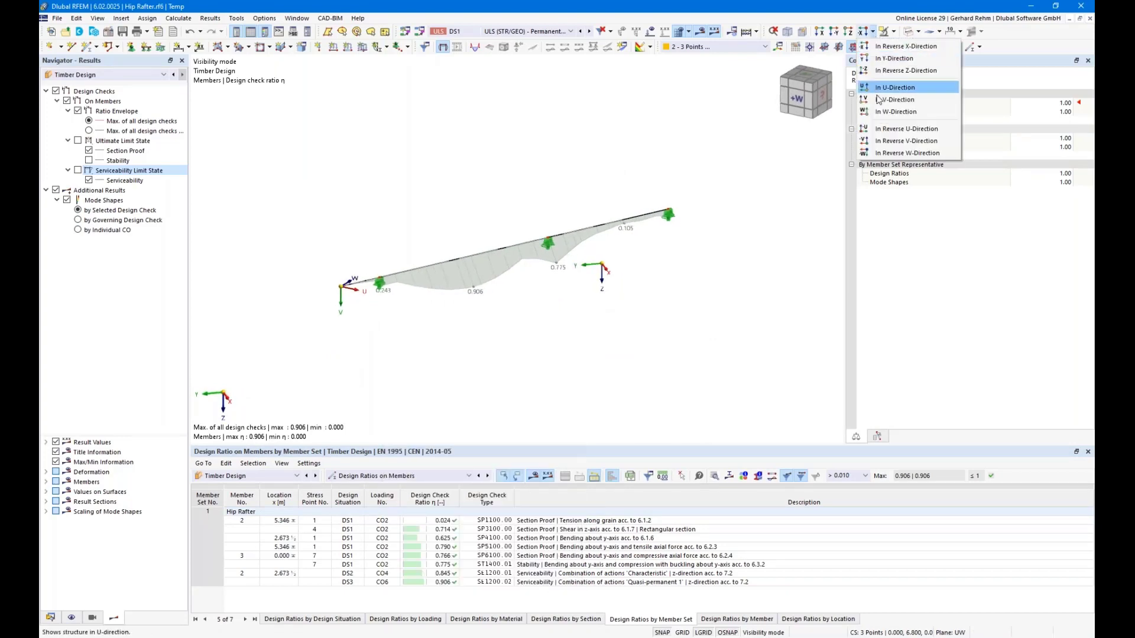
pyautogui.click(881, 113)
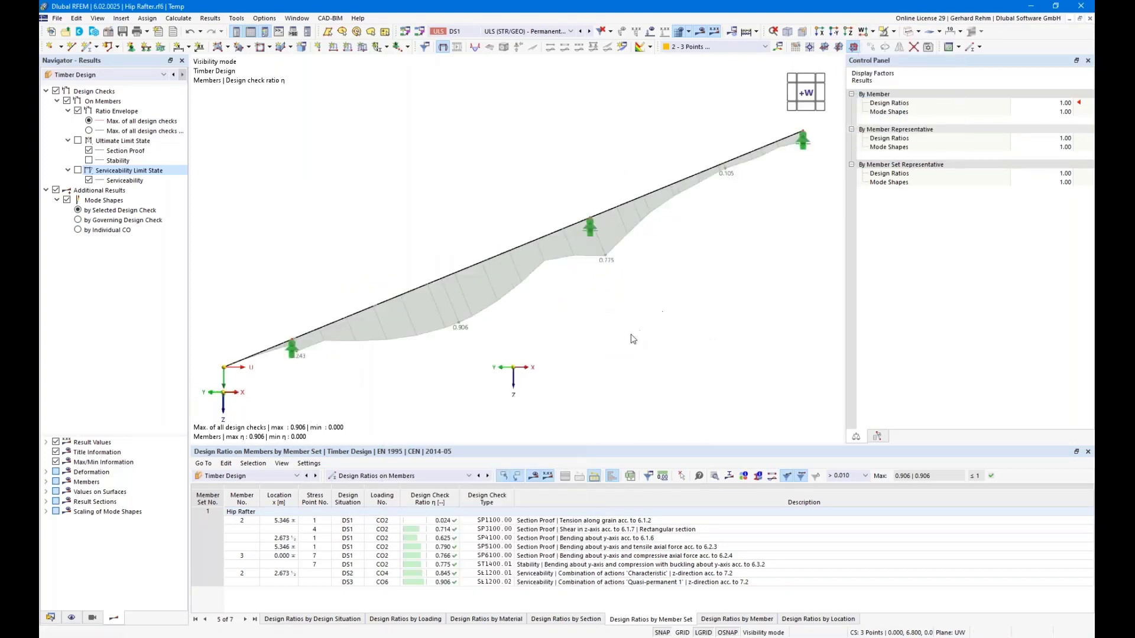
pyautogui.scroll(-2, 630, 335)
pyautogui.moveTo(655, 332); pyautogui.dragTo(639, 277, button='middle')
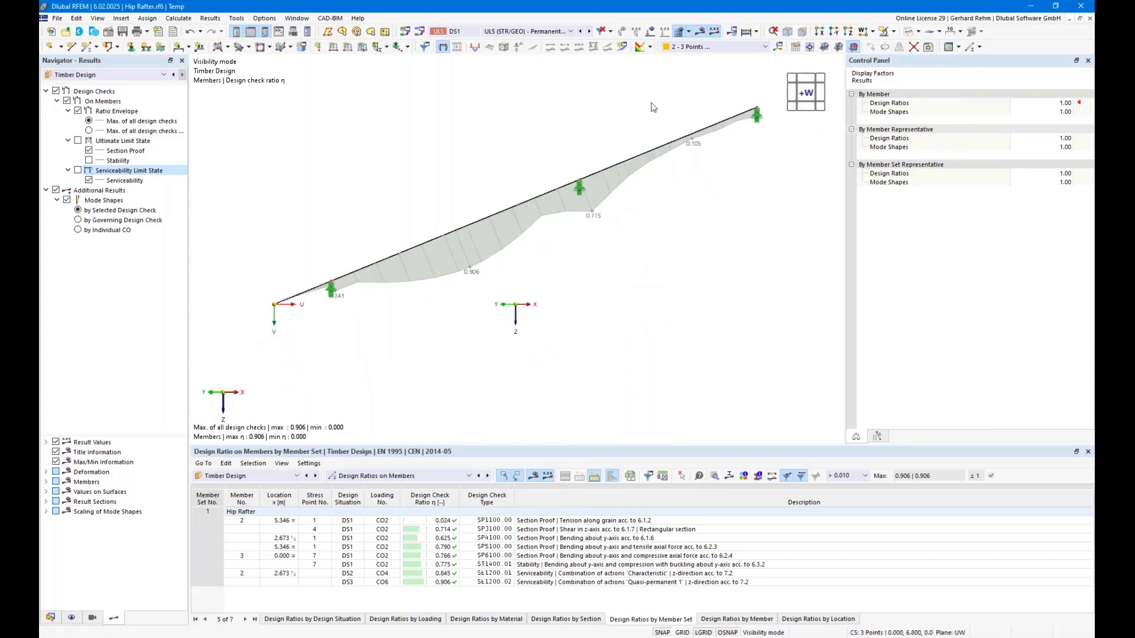
pyautogui.click(699, 33)
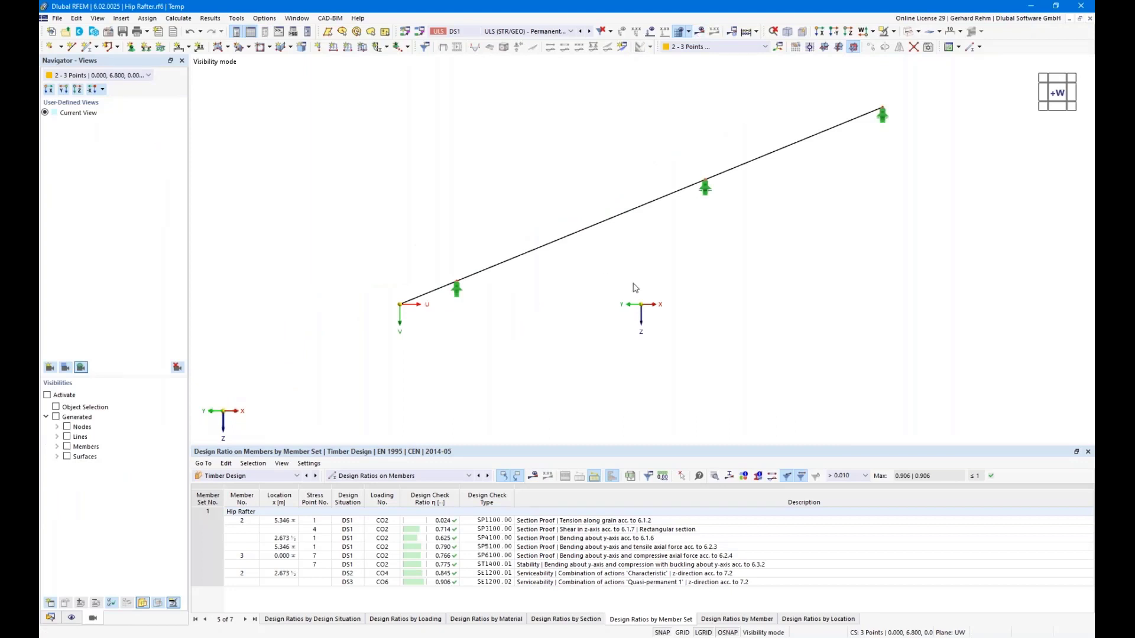
# Dimension the lengths of all three rafter members linearly in the current coordinate system, using the second plane and a 0.5 m offset.
pyautogui.moveTo(633, 289); pyautogui.dragTo(509, 307, button='middle')
pyautogui.scroll(-2, 528, 320)
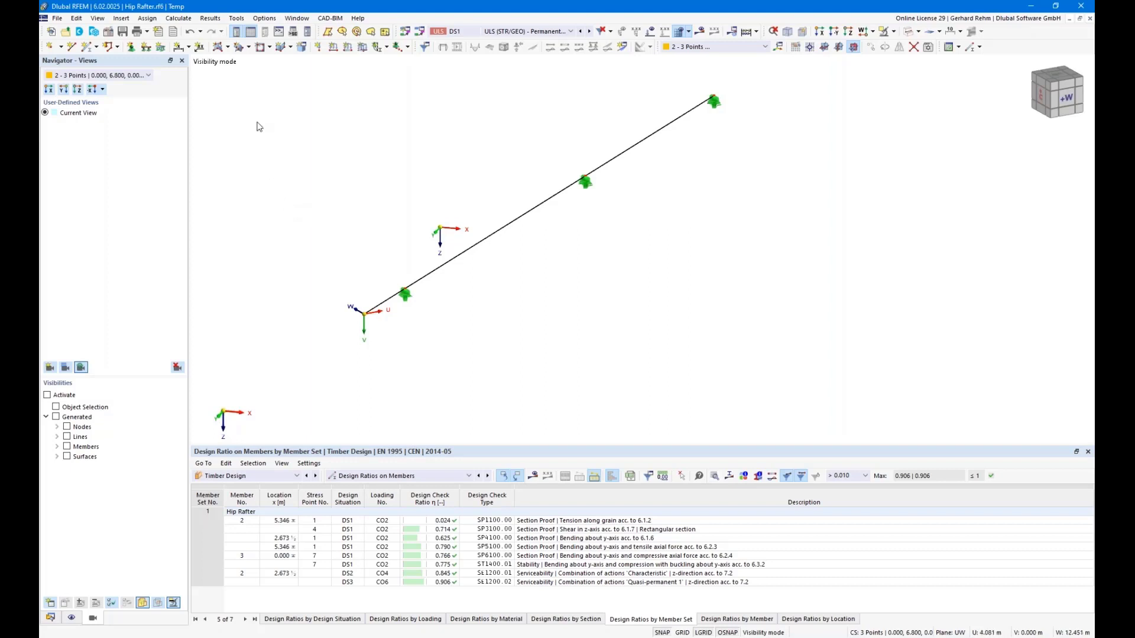
pyautogui.click(179, 46)
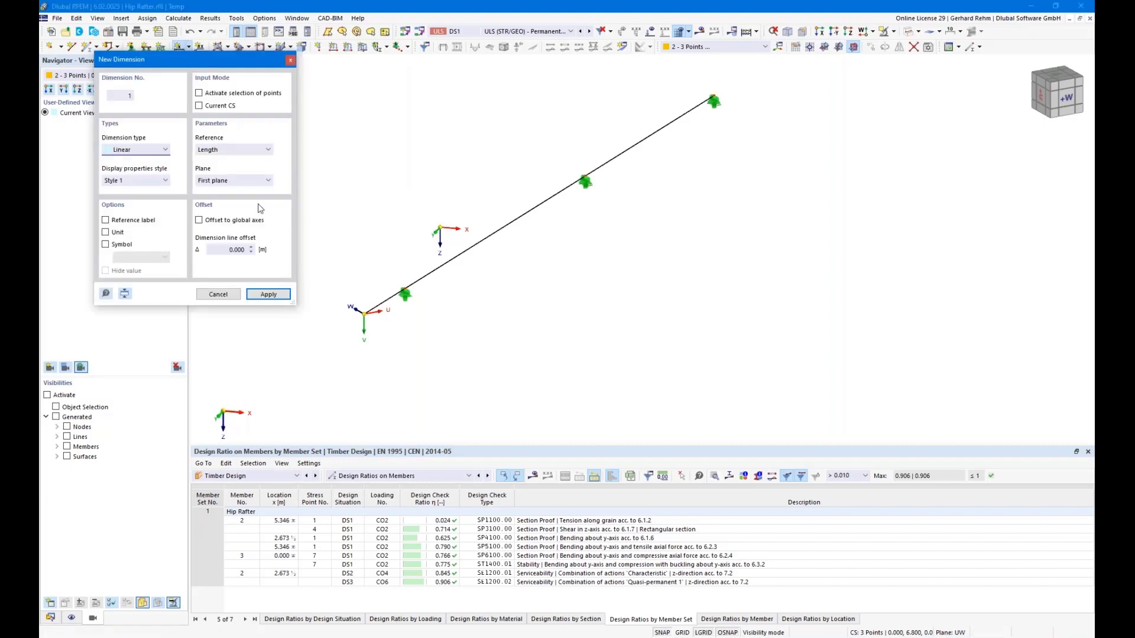
pyautogui.click(381, 305)
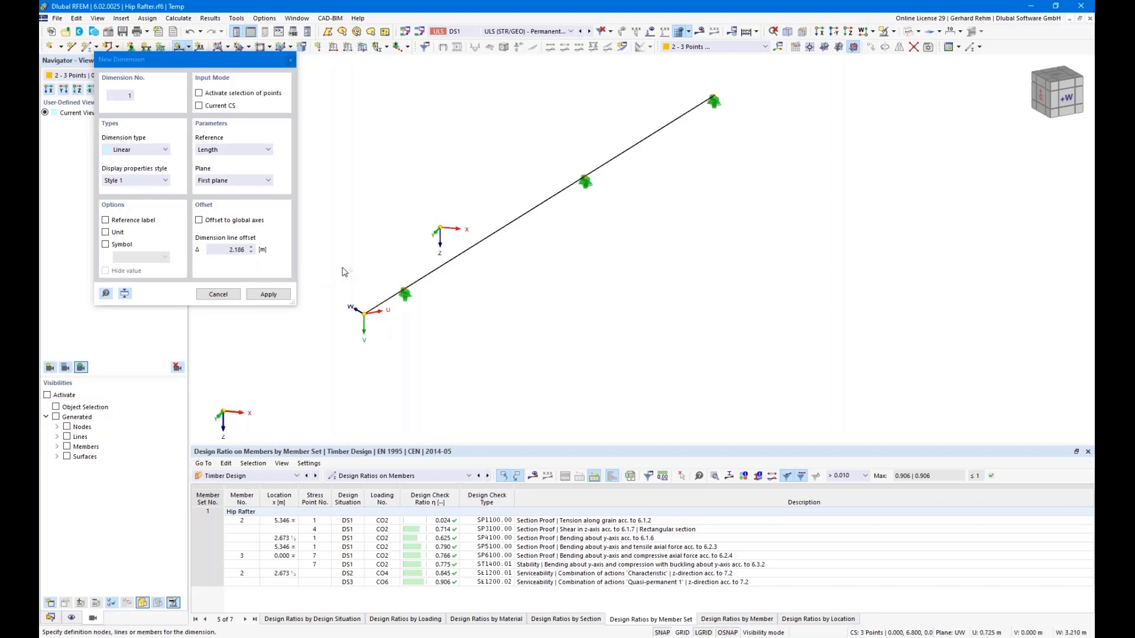
pyautogui.press('Escape')
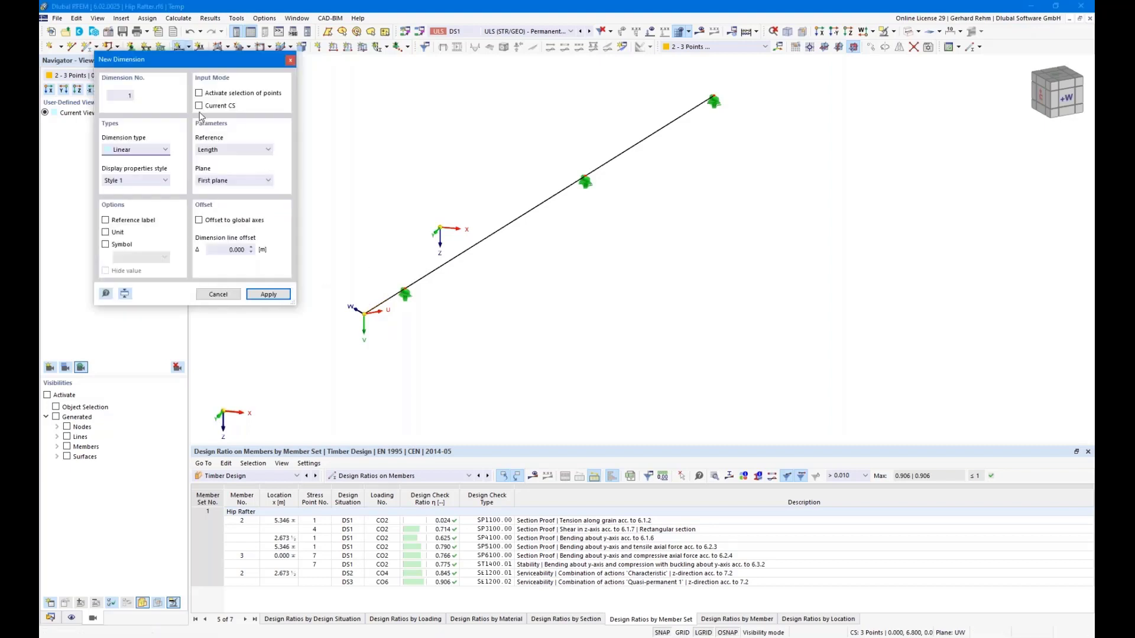
pyautogui.click(199, 106)
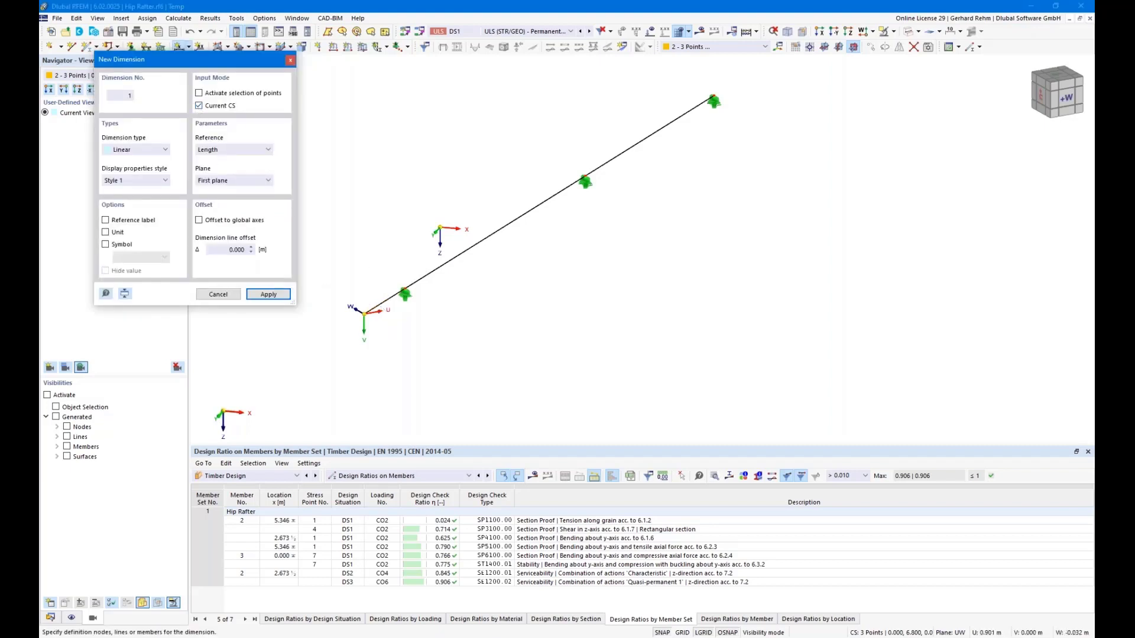
pyautogui.click(599, 173)
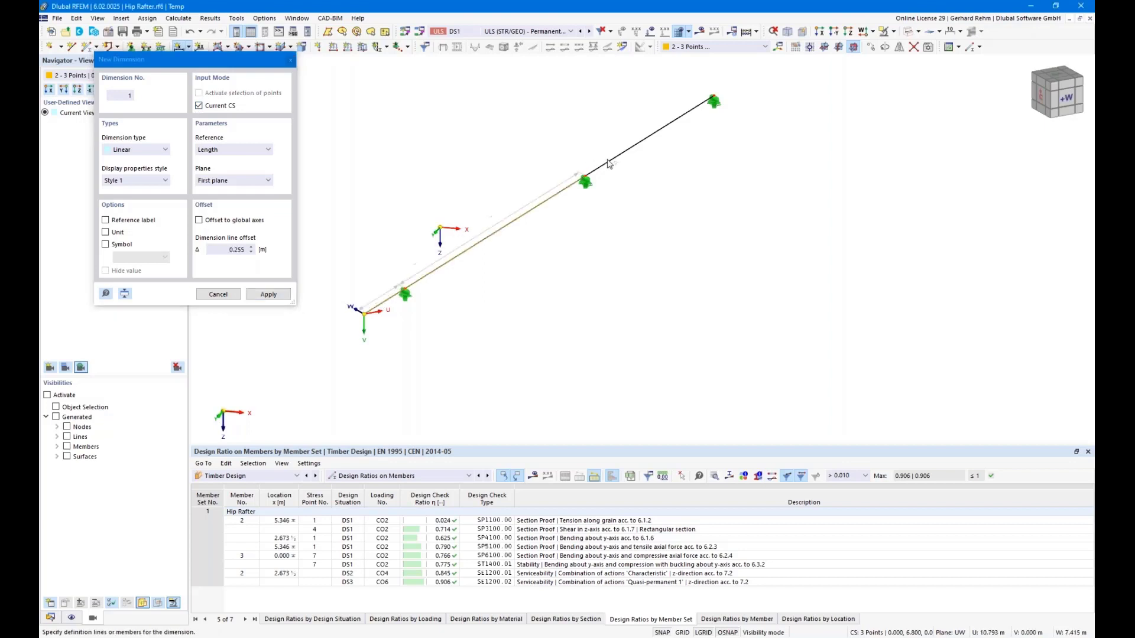
pyautogui.click(247, 181)
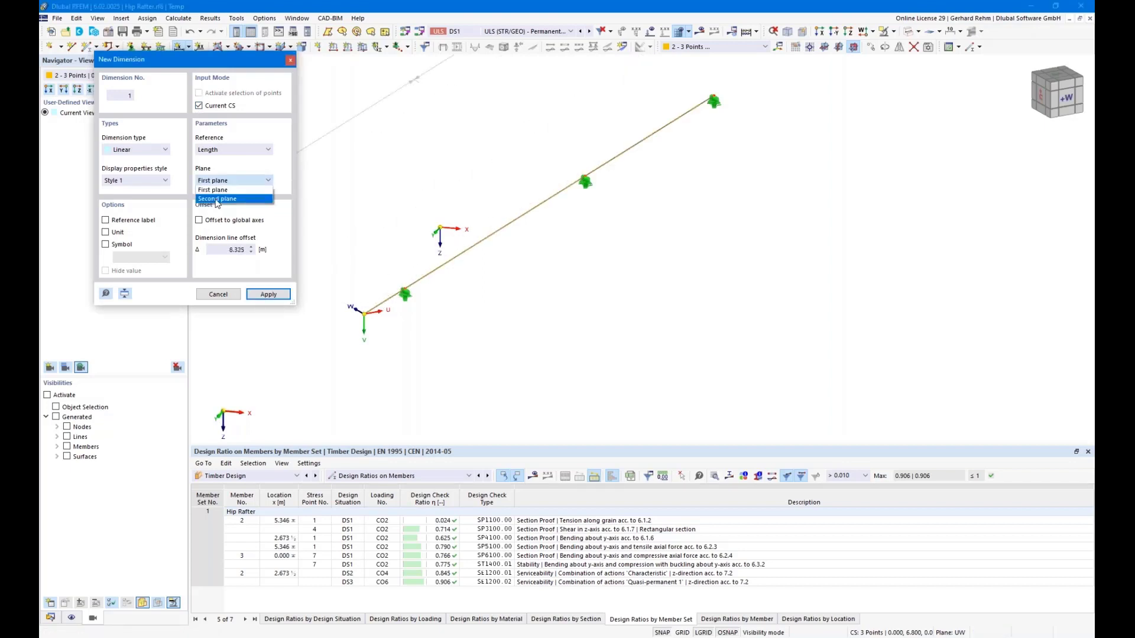
pyautogui.click(215, 198)
pyautogui.moveTo(227, 250); pyautogui.dragTo(276, 251)
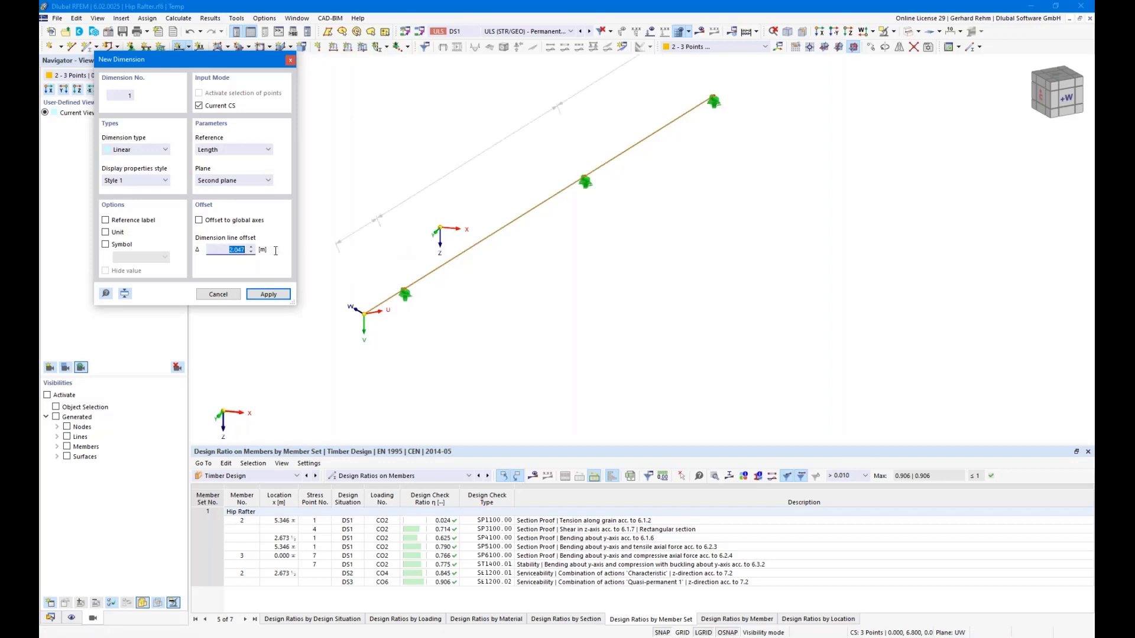
pyautogui.write('0,5')
pyautogui.press('Return')
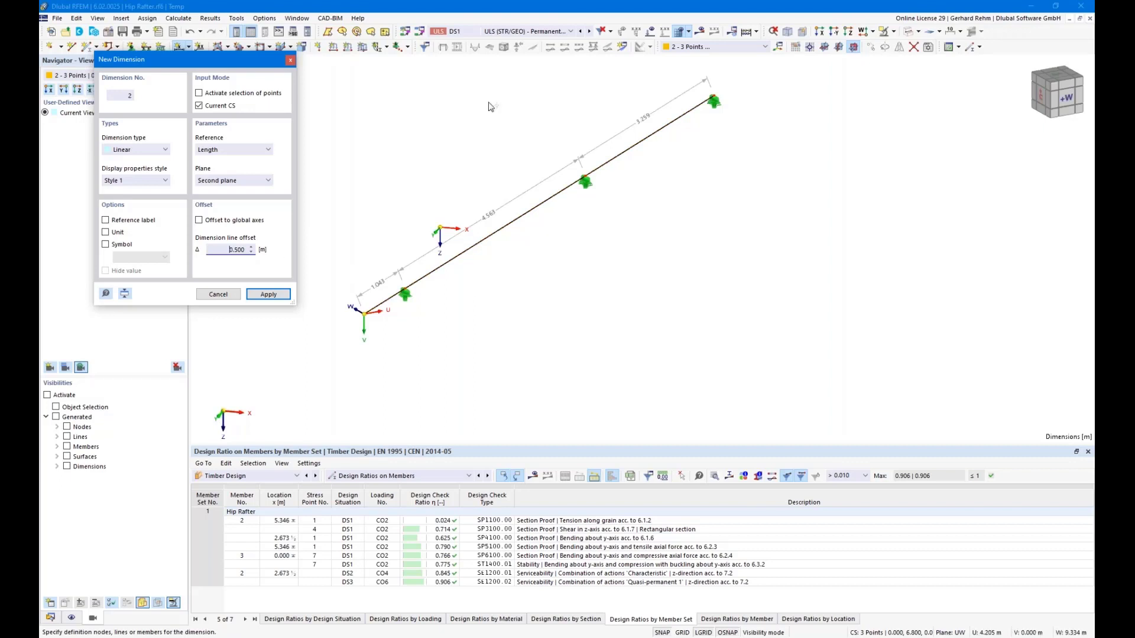
# Add a linear dimension chain of the three rafter members with Projection in U, first plane and a 0.5 m offset.
pyautogui.click(490, 235)
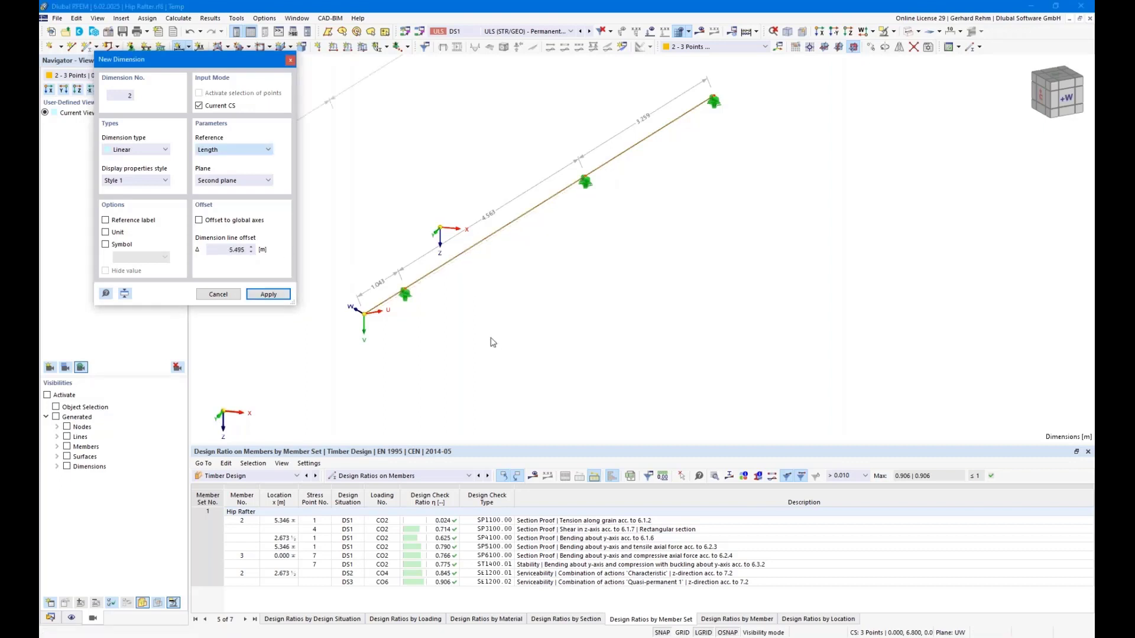
pyautogui.click(224, 183)
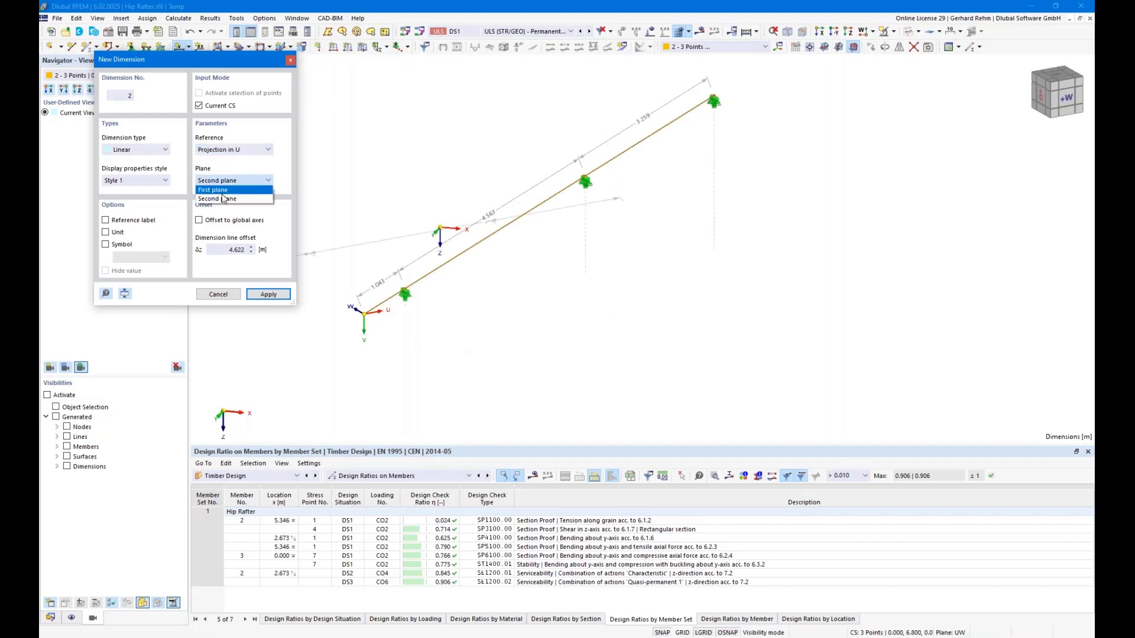
pyautogui.click(220, 192)
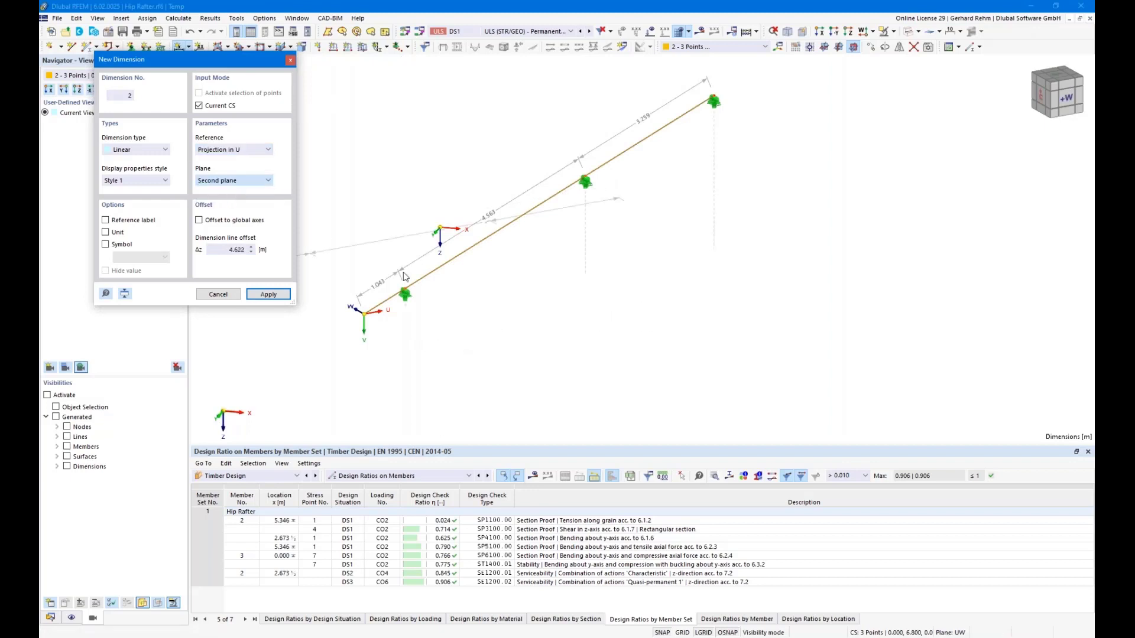
pyautogui.doubleClick(237, 250)
pyautogui.write('0,5')
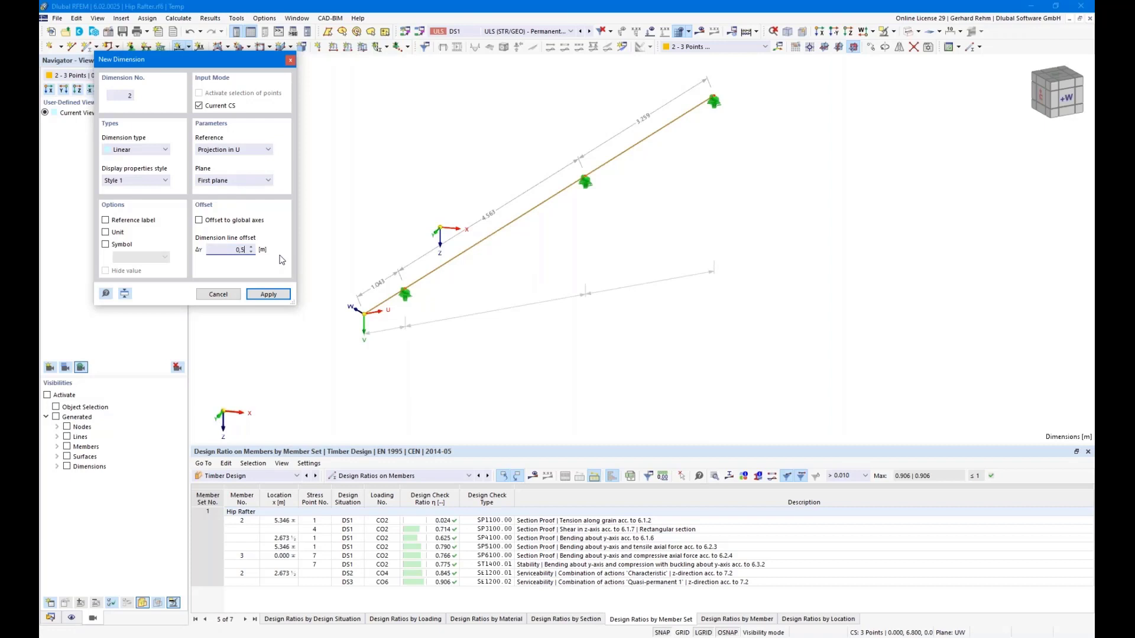
pyautogui.press('Return')
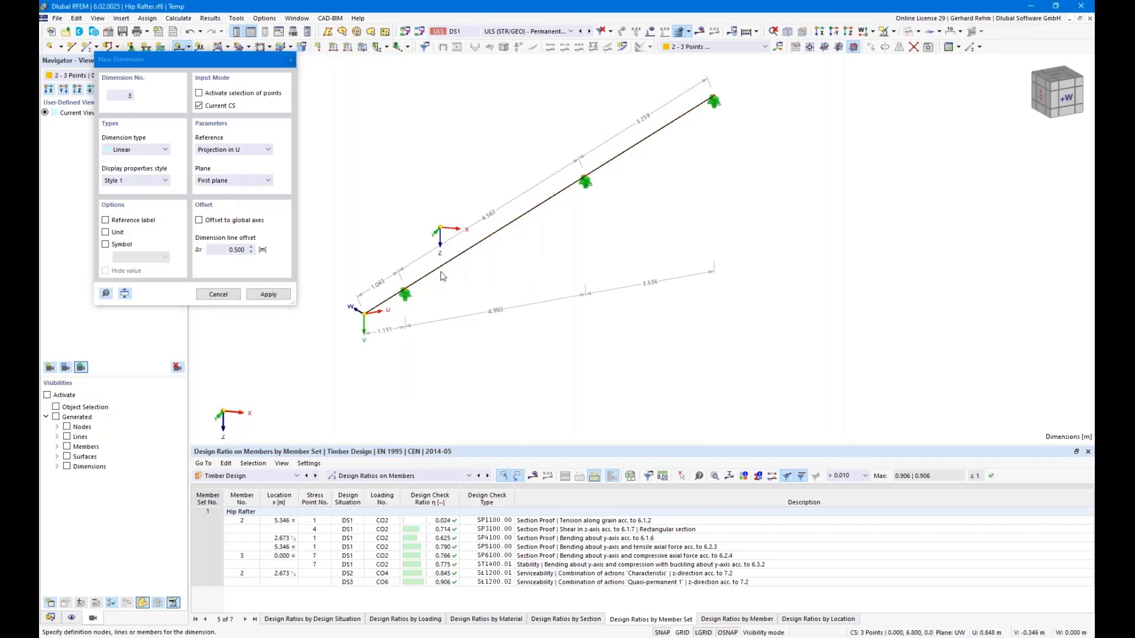
# Add a linear dimension chain of the three rafter members with Projection in V, first plane and a 0.5 m offset.
pyautogui.click(395, 295)
pyautogui.click(439, 269)
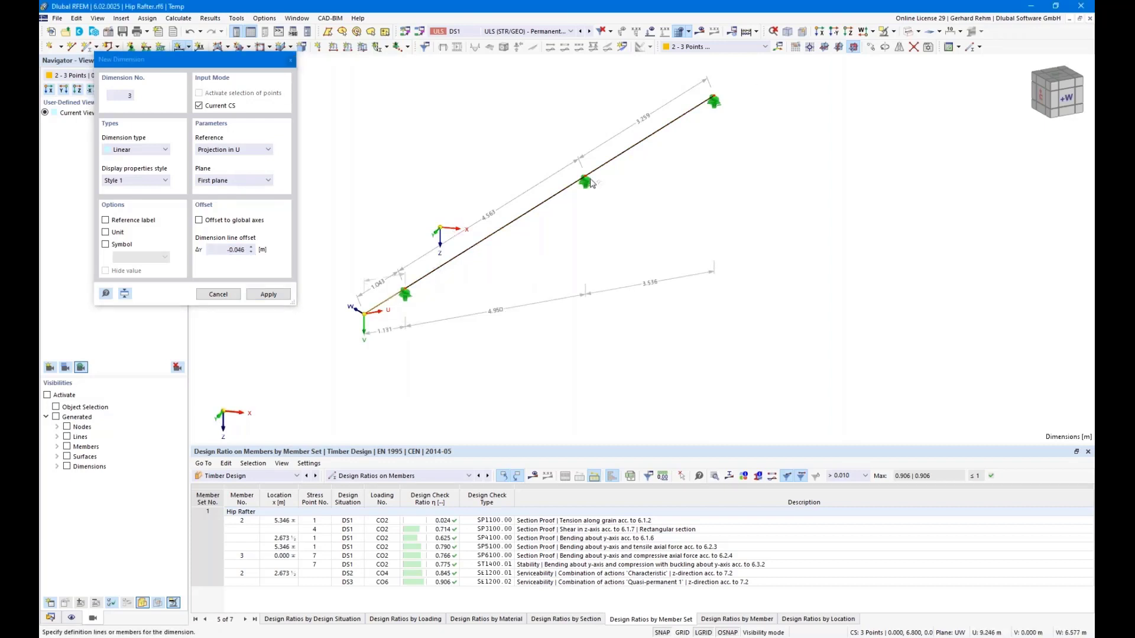
pyautogui.click(235, 151)
pyautogui.click(229, 169)
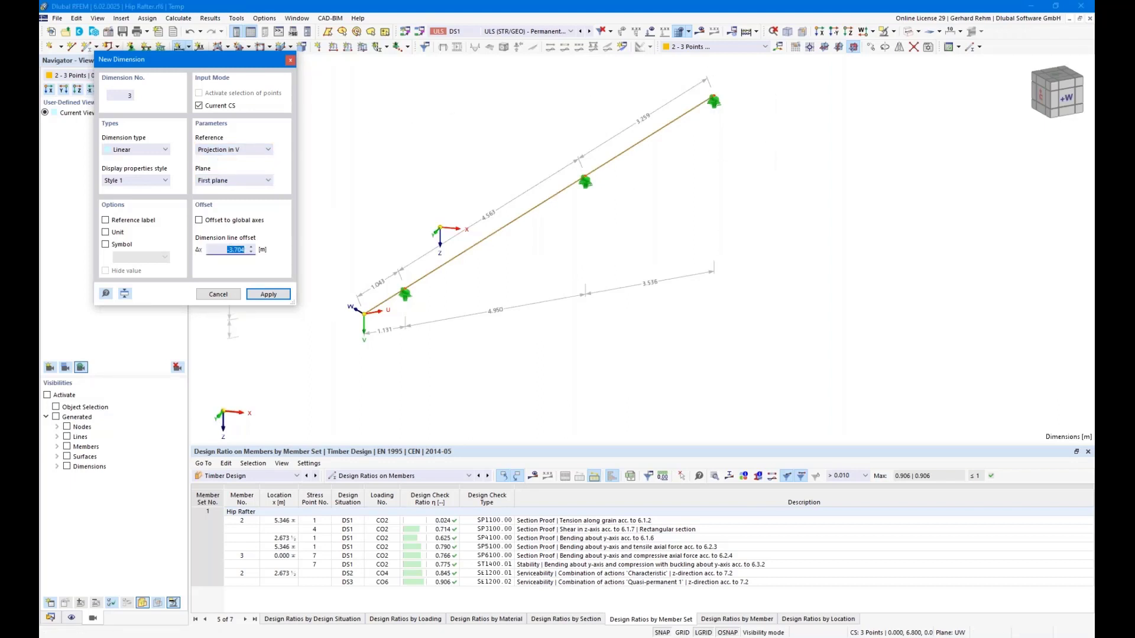
pyautogui.write('0.5')
pyautogui.press('Return')
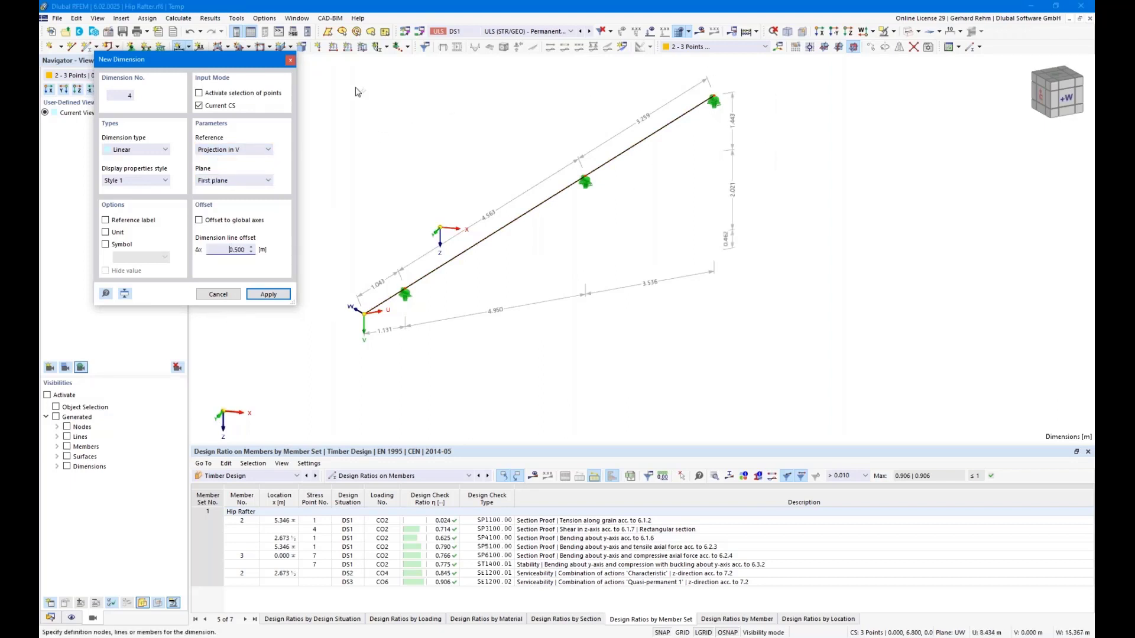
pyautogui.press('Escape')
# Add an upward slope dimension to the middle rafter member relative to Plane XY and show the rafter in the W-direction.
pyautogui.click(189, 48)
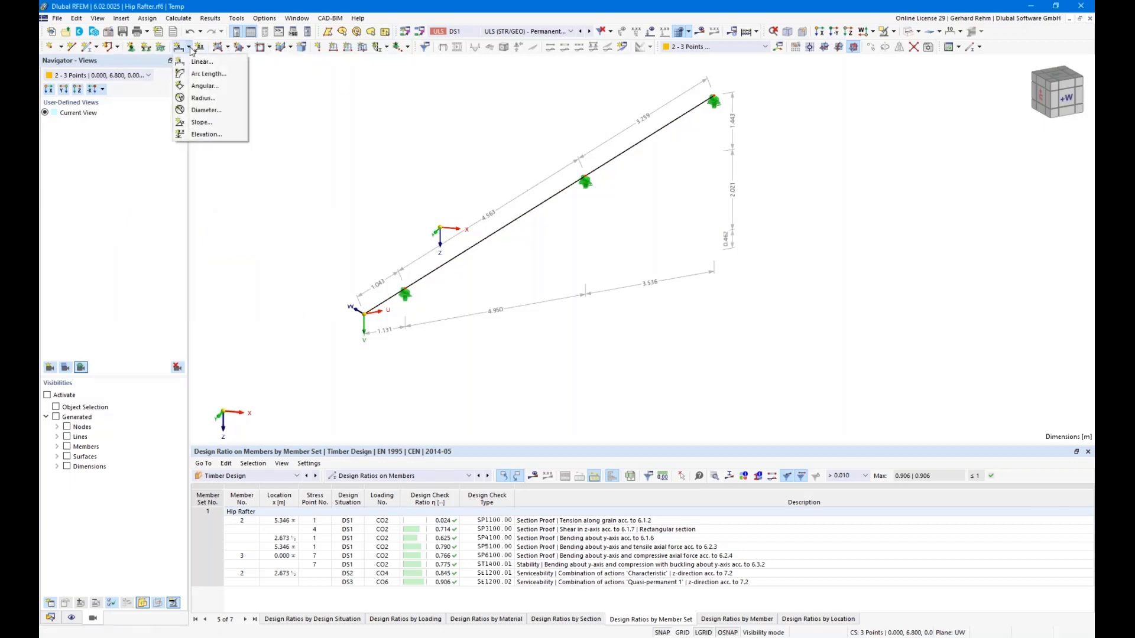
pyautogui.click(201, 121)
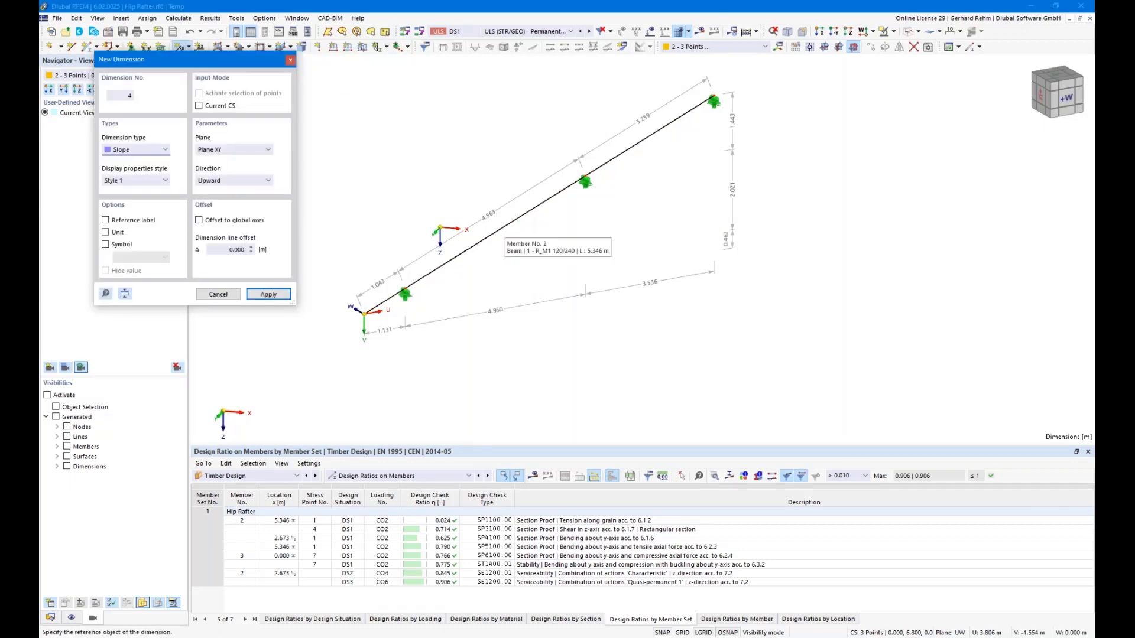
pyautogui.click(500, 232)
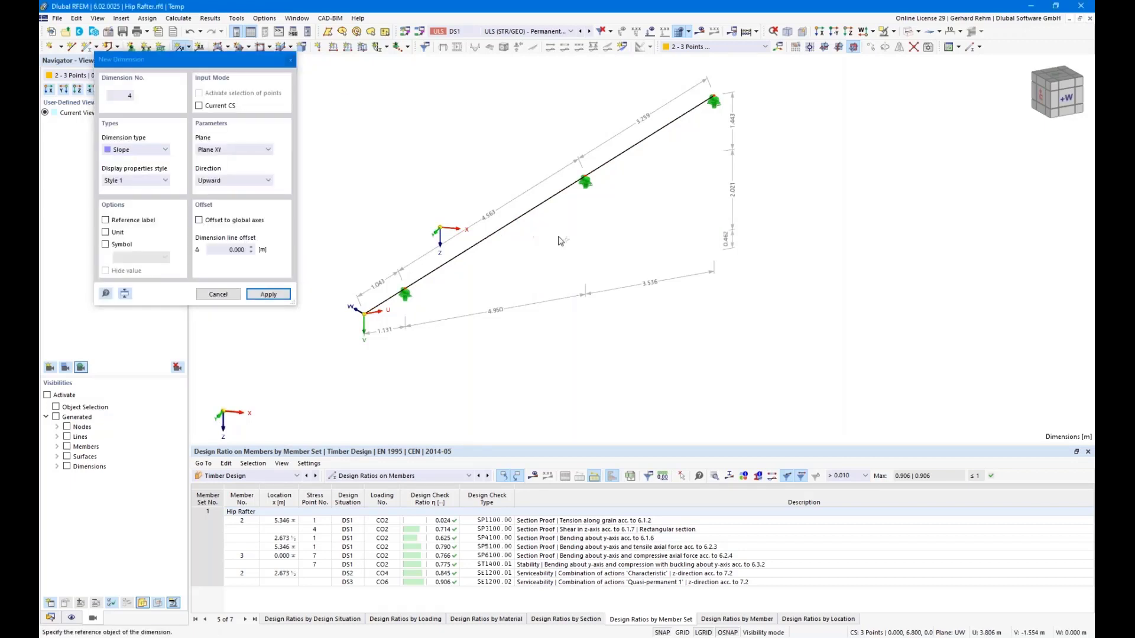
pyautogui.click(838, 210)
pyautogui.press('Escape')
pyautogui.click(863, 32)
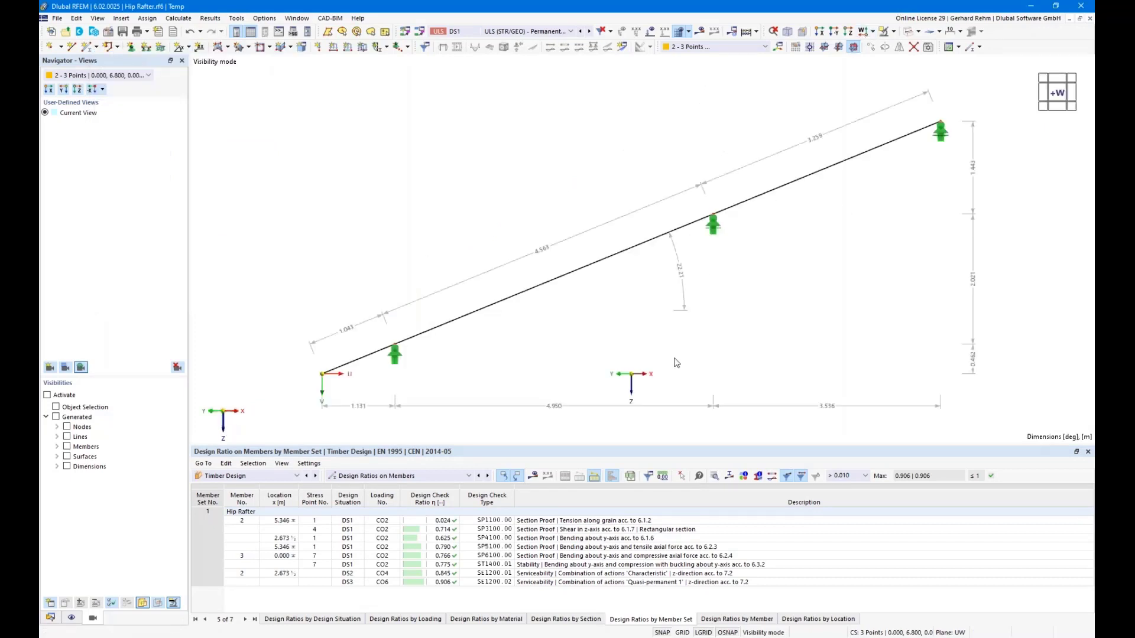
pyautogui.moveTo(665, 331); pyautogui.dragTo(647, 305, button='middle')
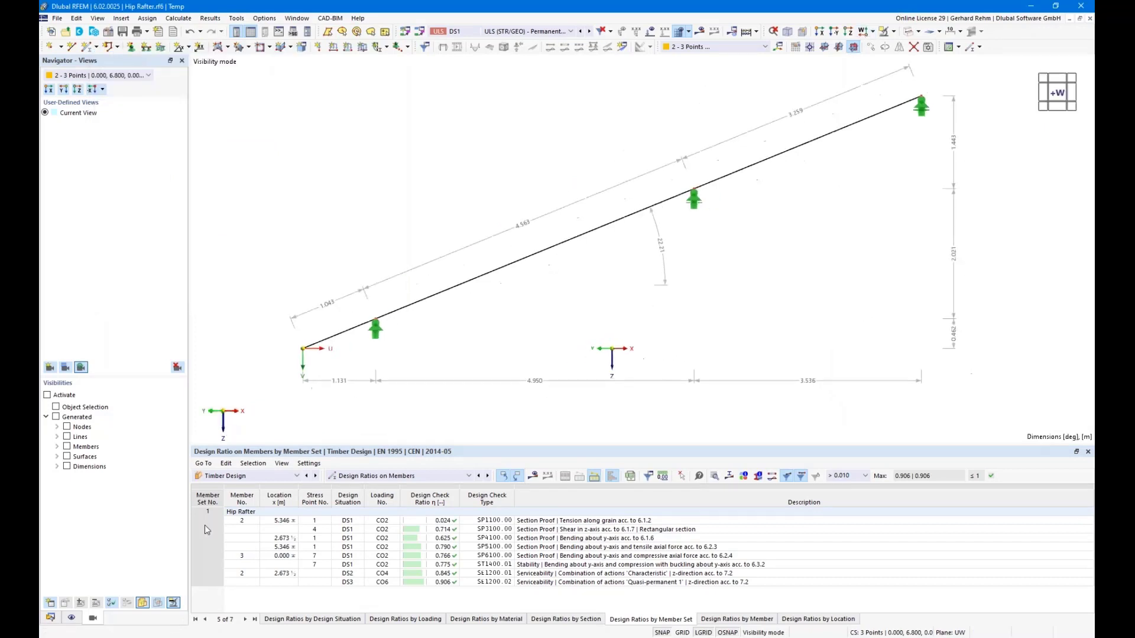
# Display the node and member numbers and save the dimensioned rafter as the user-defined view "01 Geometry".
pyautogui.click(71, 618)
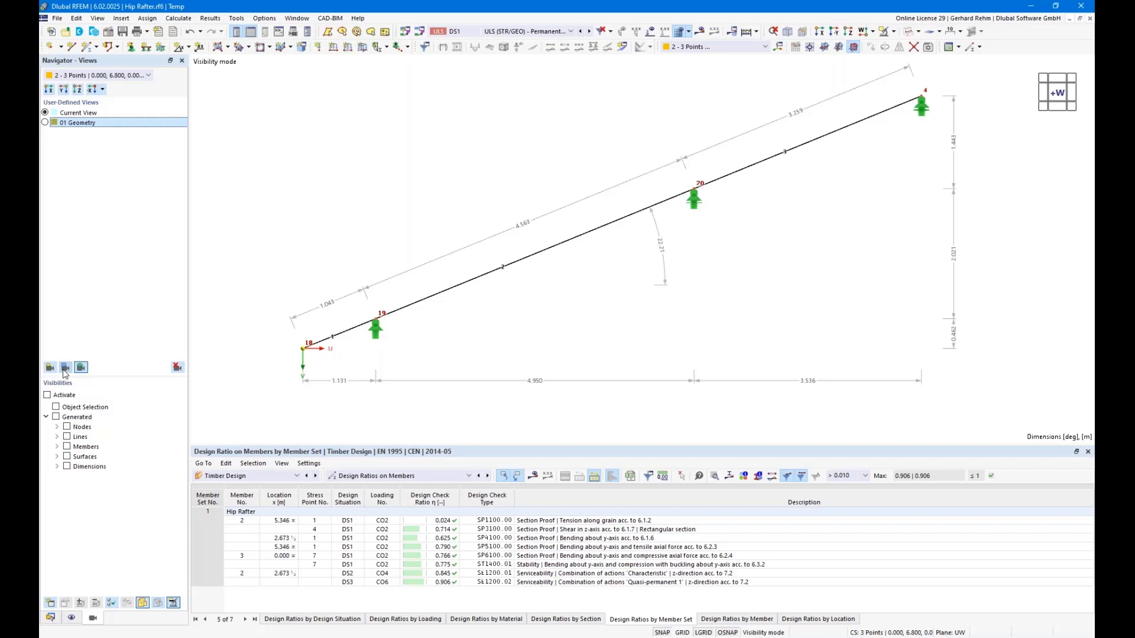
# Show the LC1 self-weight loads with dimensions and numbering hidden, and save this as the user-defined view "02 Loading".
pyautogui.rightClick(325, 233)
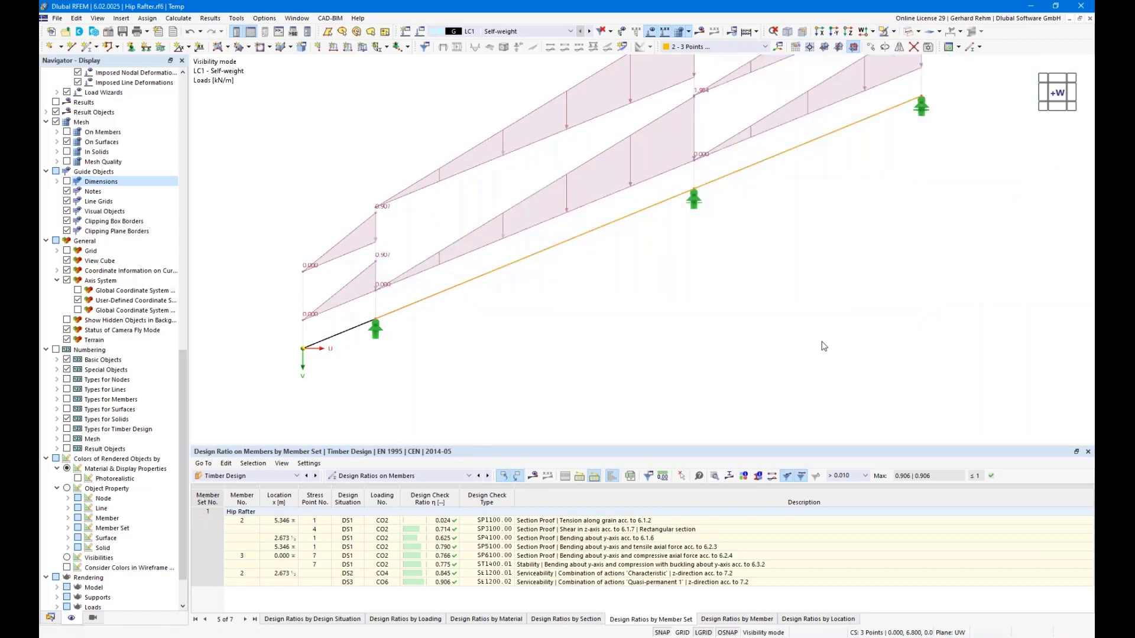
pyautogui.click(93, 618)
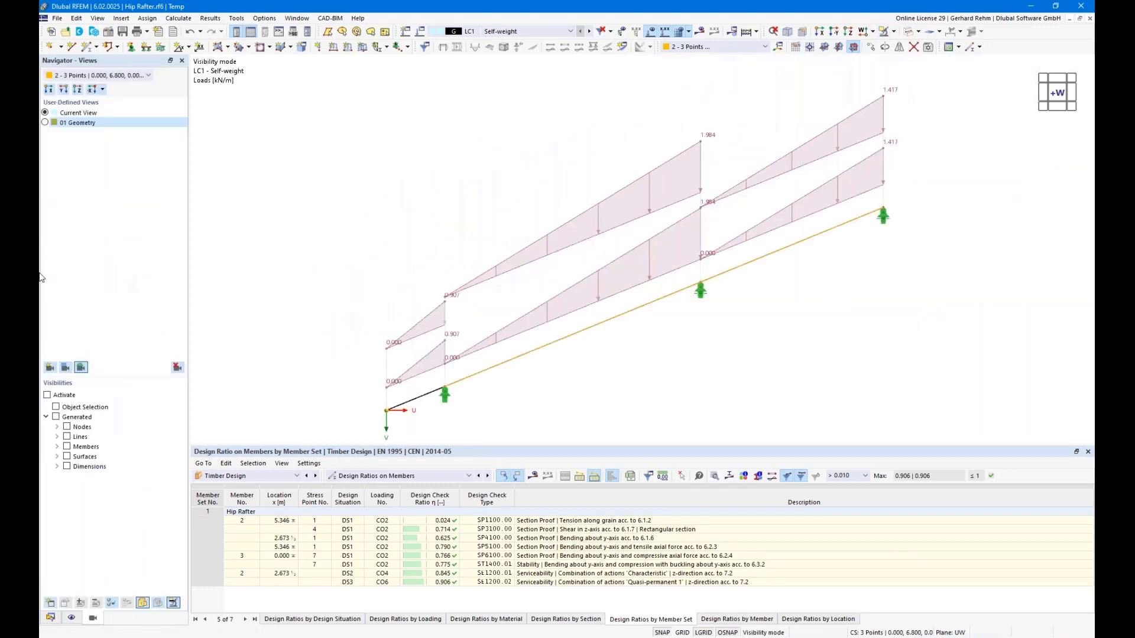
pyautogui.click(51, 367)
pyautogui.write('02 Loading')
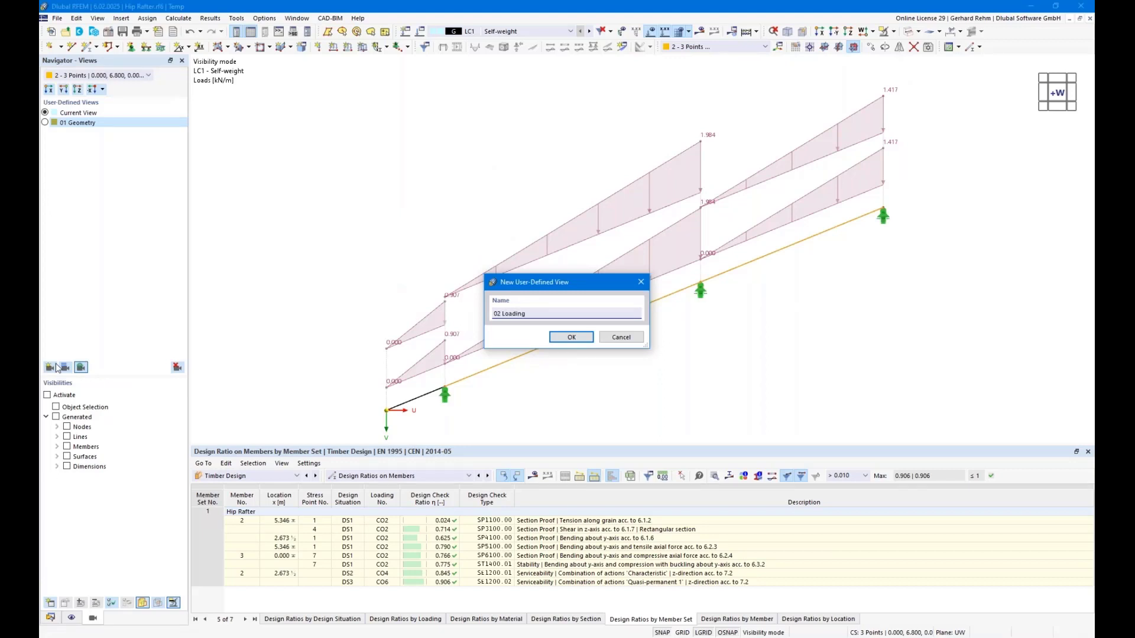
pyautogui.click(572, 337)
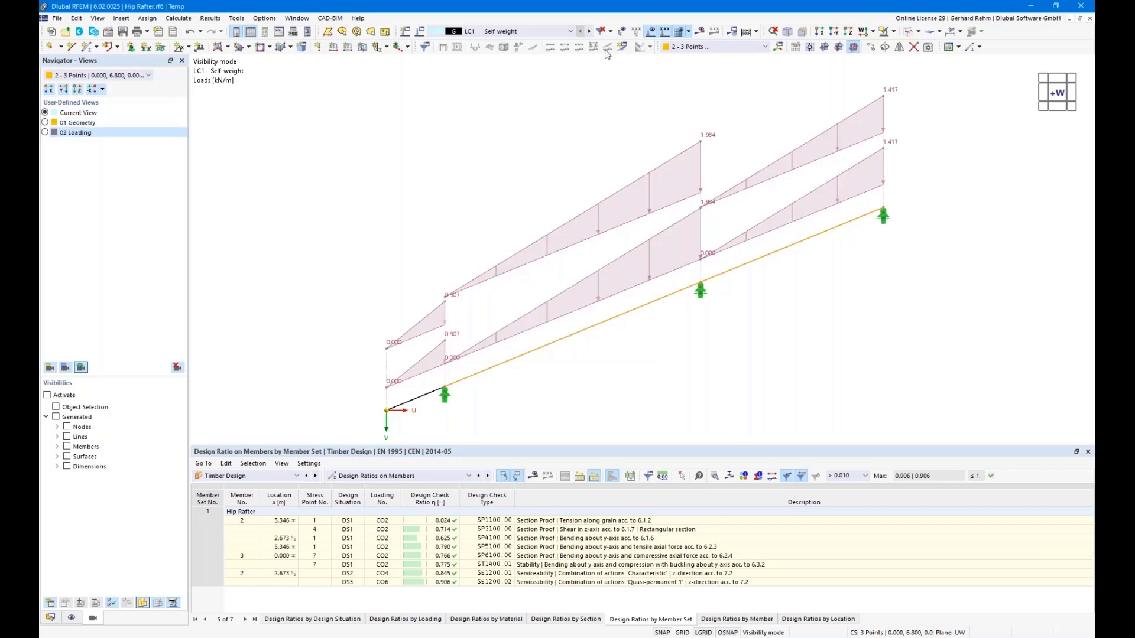
# Display the static analysis results for design situation DS1, showing the member internal moments My on the hip rafter.
pyautogui.click(570, 31)
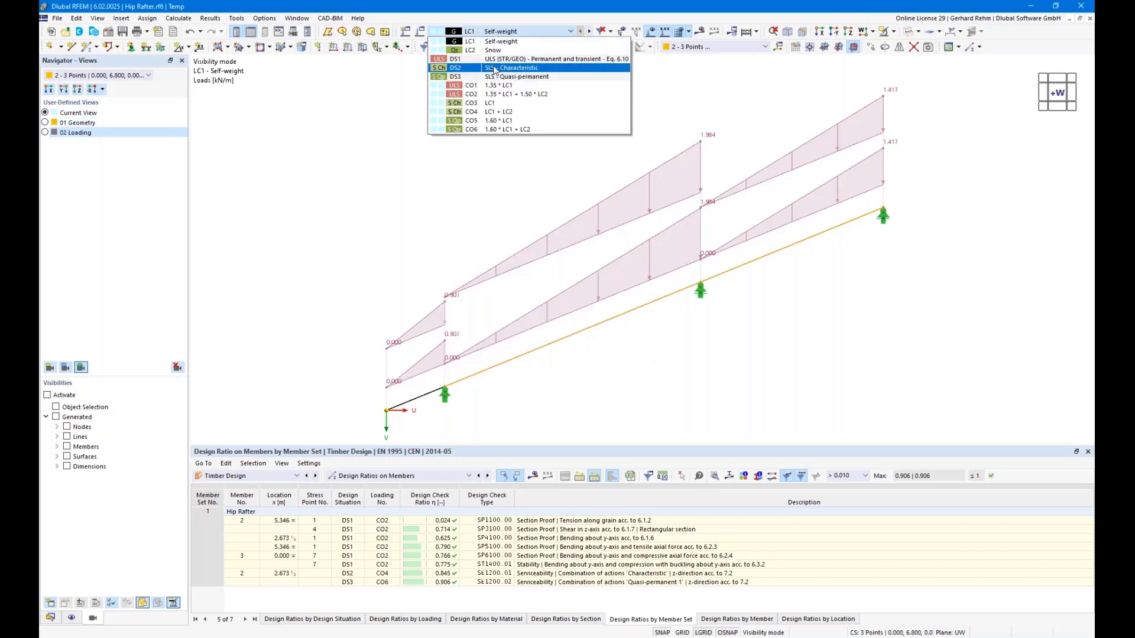
pyautogui.click(496, 59)
pyautogui.click(700, 32)
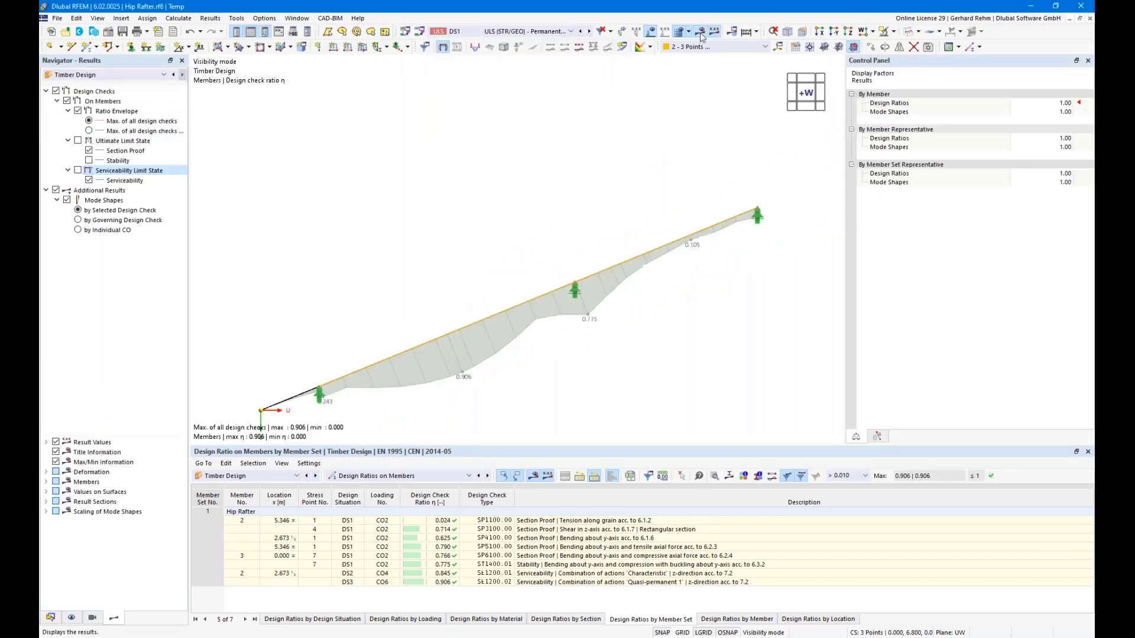
pyautogui.click(173, 75)
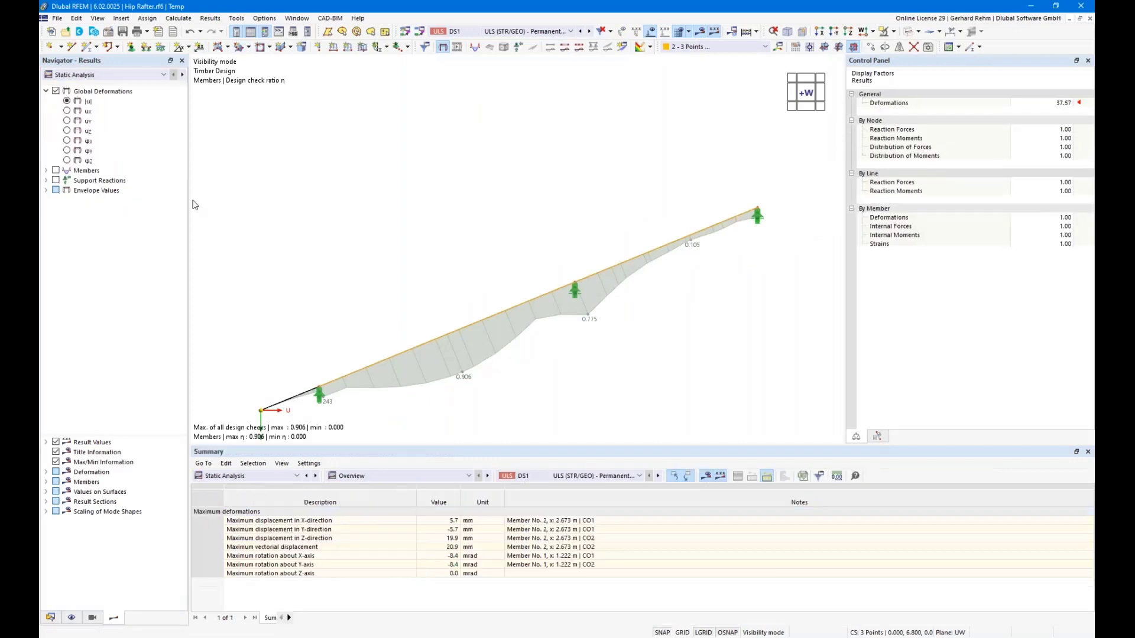
pyautogui.click(46, 170)
pyautogui.click(57, 190)
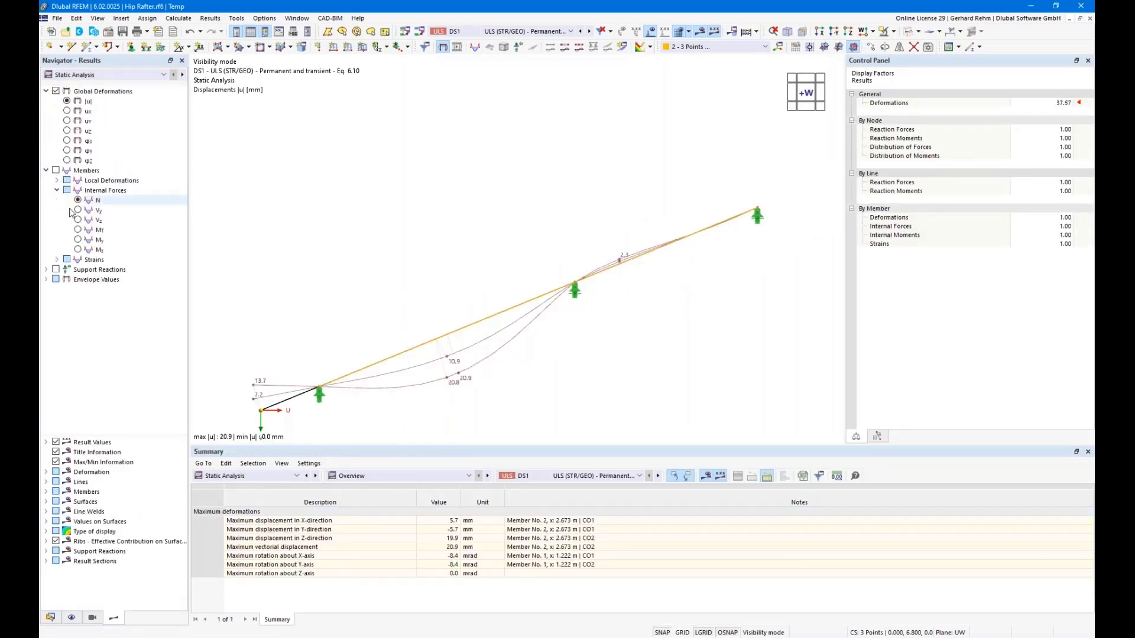
pyautogui.click(99, 239)
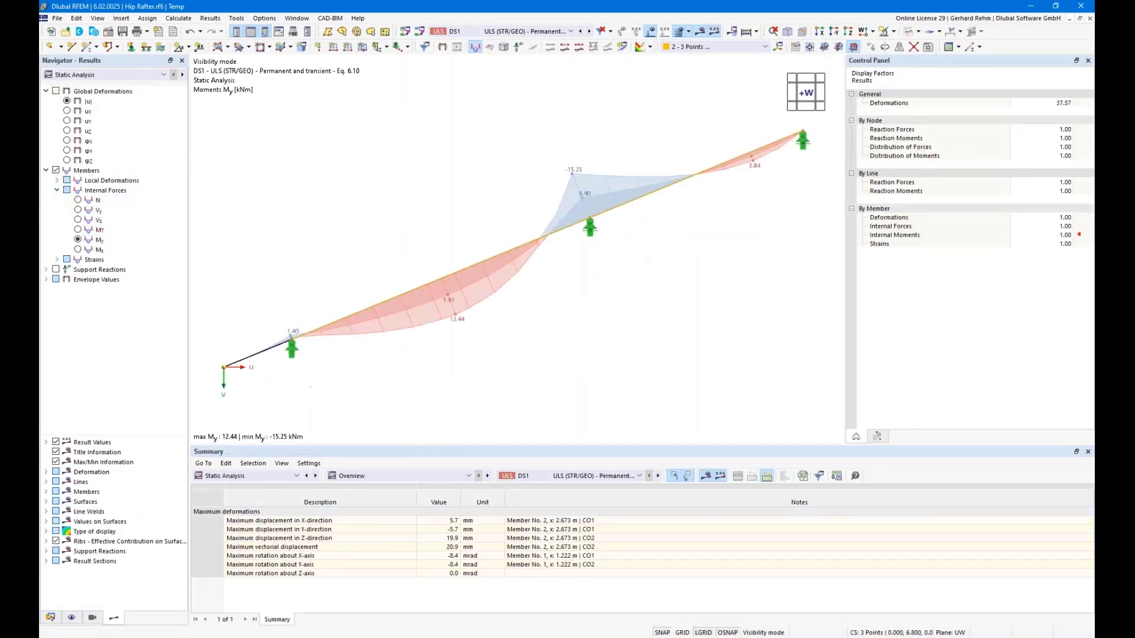
# Save the current moment display as a new user-defined view named "03 Internal Forces".
pyautogui.click(71, 618)
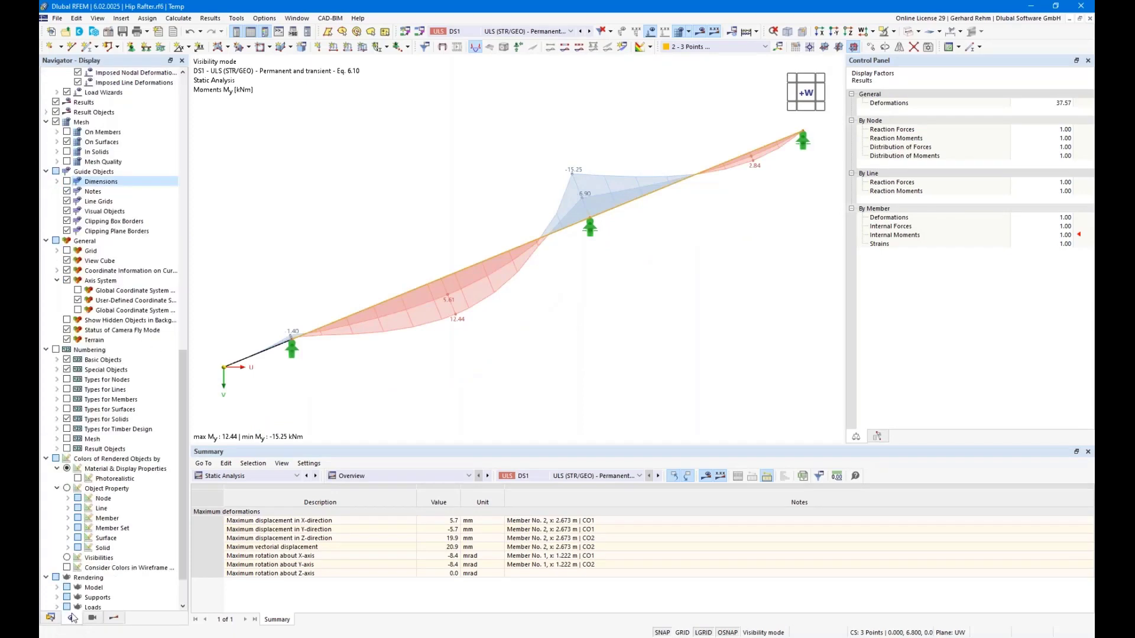
pyautogui.click(92, 618)
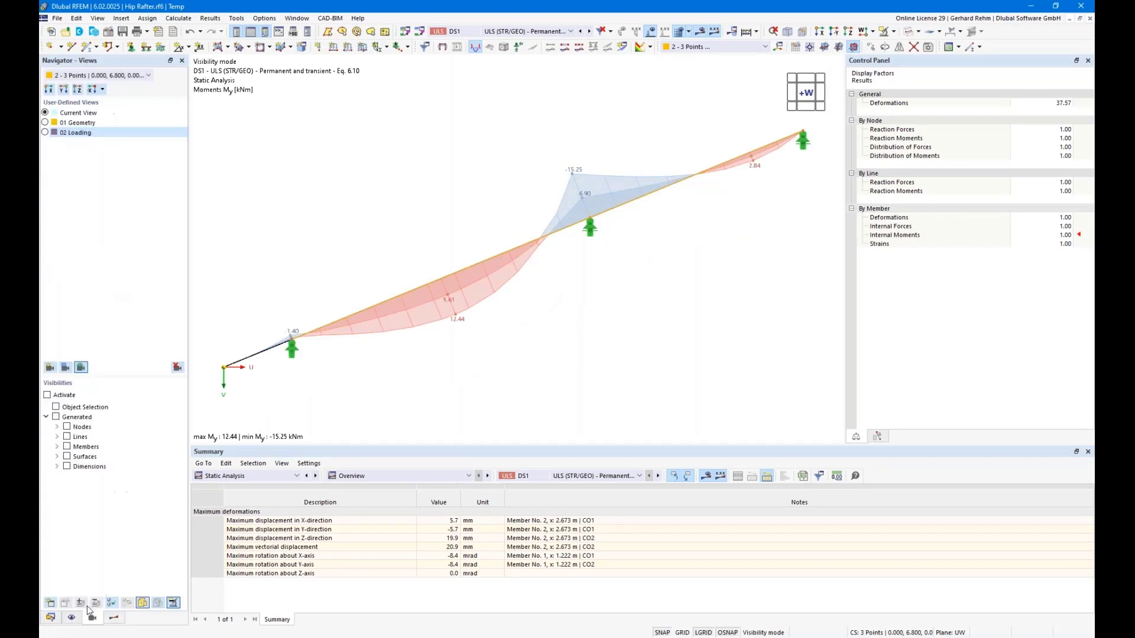
pyautogui.click(50, 368)
pyautogui.write('03')
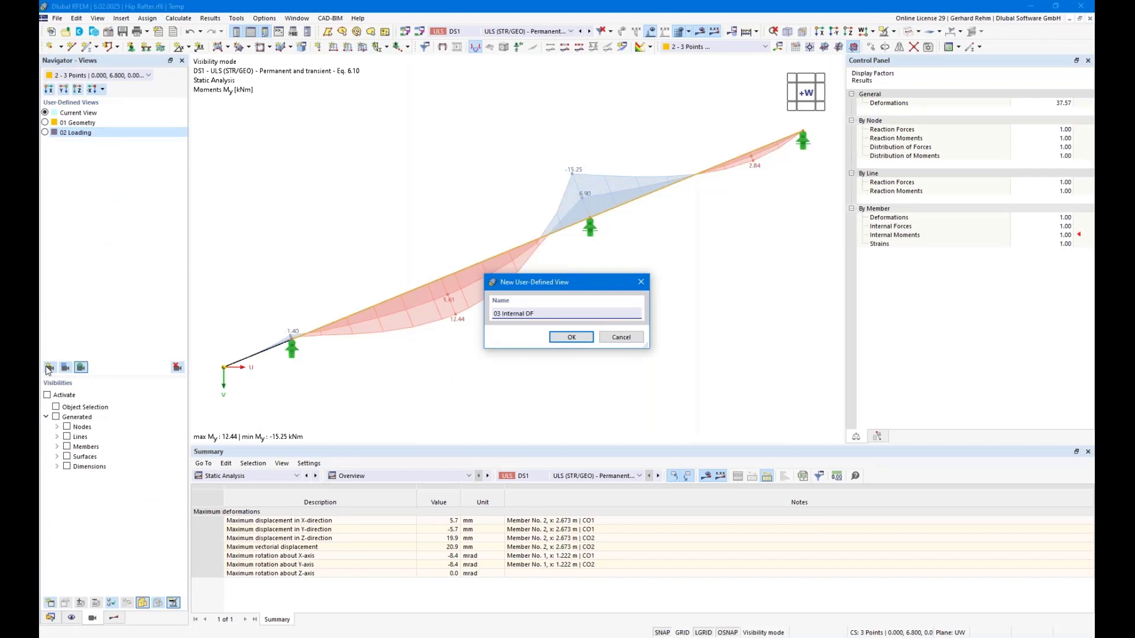
pyautogui.write(' Internal Forces')
pyautogui.press('Return')
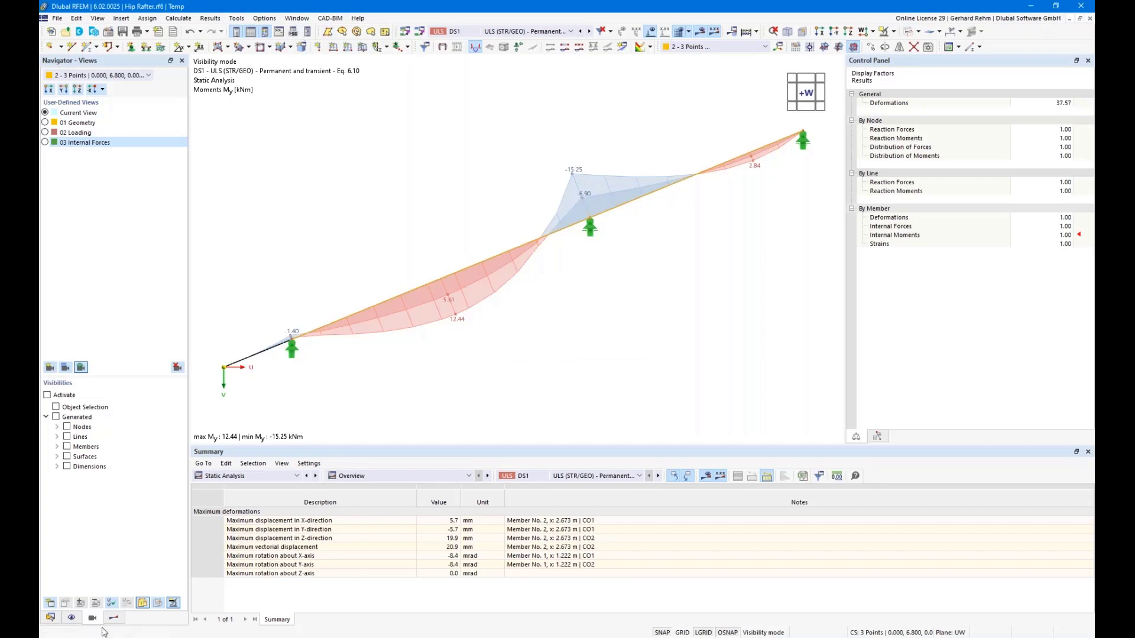
# Switch the results to Timber Design and save the display as a new user-defined view named "04 Design Ratio".
pyautogui.click(114, 618)
pyautogui.click(82, 75)
pyautogui.click(83, 94)
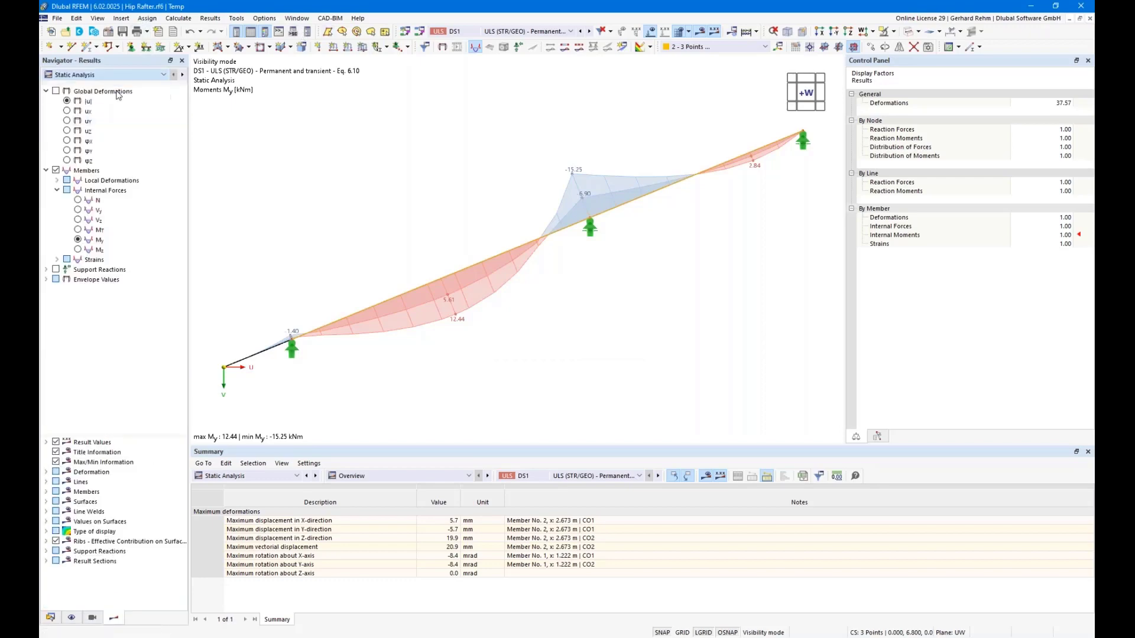
pyautogui.click(89, 618)
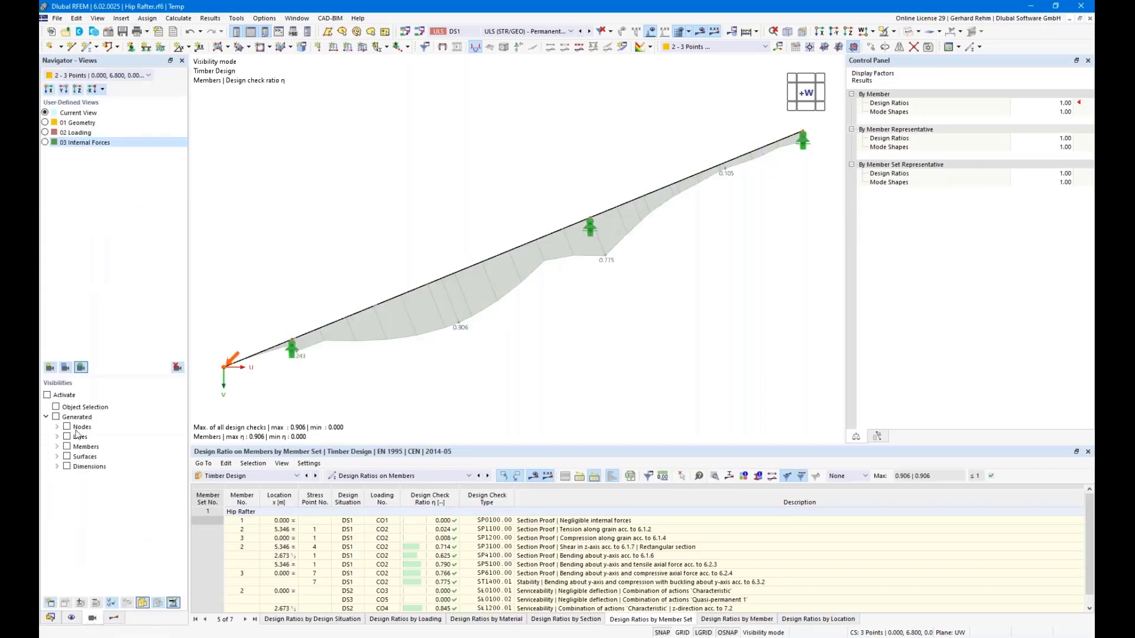
pyautogui.click(51, 367)
pyautogui.write('04')
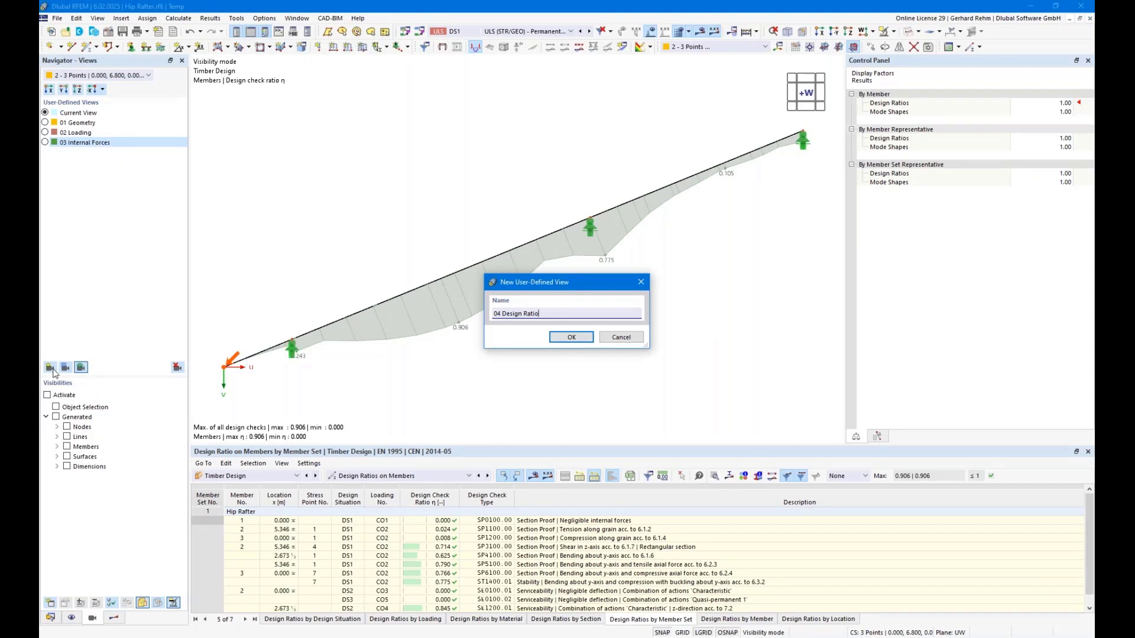
pyautogui.write(' Design Ratio')
pyautogui.press('Return')
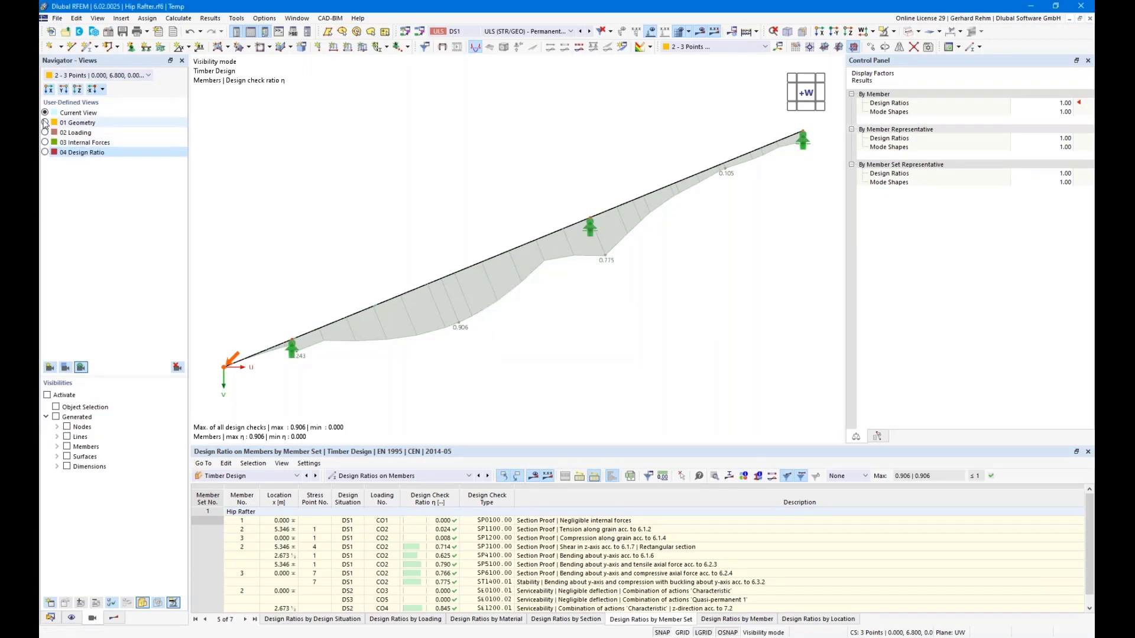
# Cancel the visibility mode to show the whole roof model and display load case LC1 Self-weight.
pyautogui.scroll(-2, 451, 214)
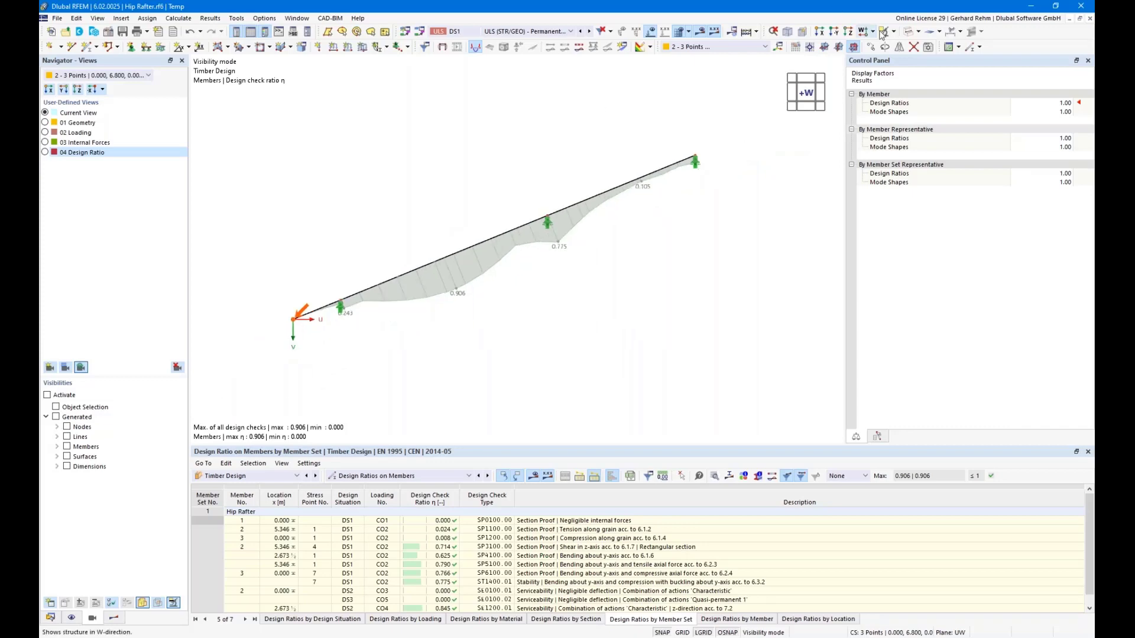
pyautogui.click(893, 31)
pyautogui.click(927, 104)
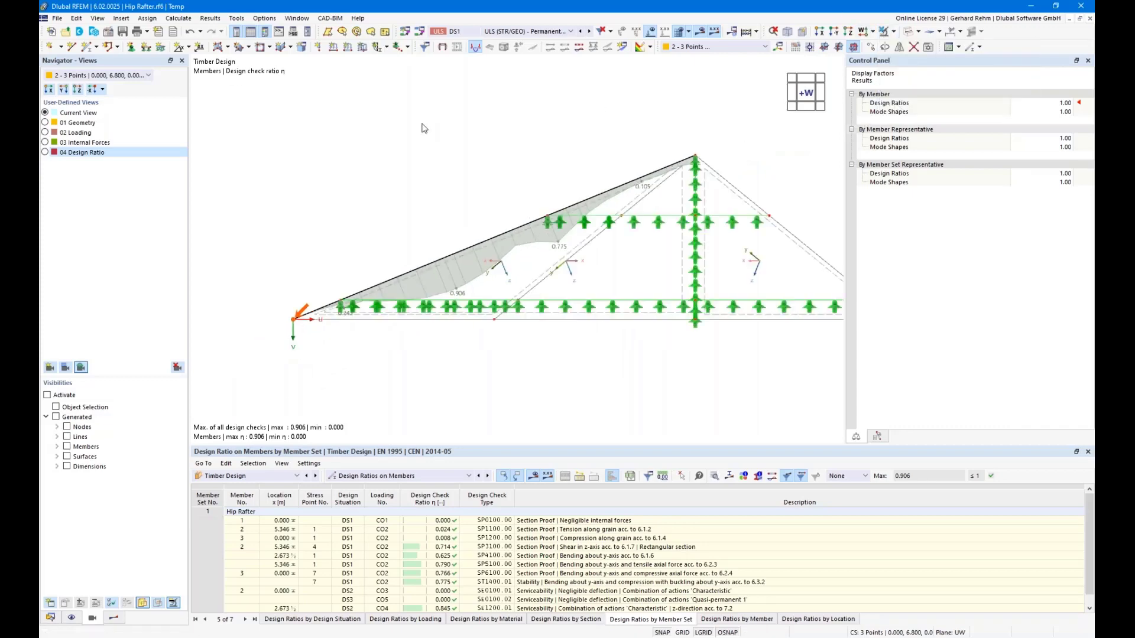
pyautogui.keyDown('ctrl'); pyautogui.moveTo(498, 173); pyautogui.dragTo(610, 176, button='middle'); pyautogui.keyUp('ctrl')
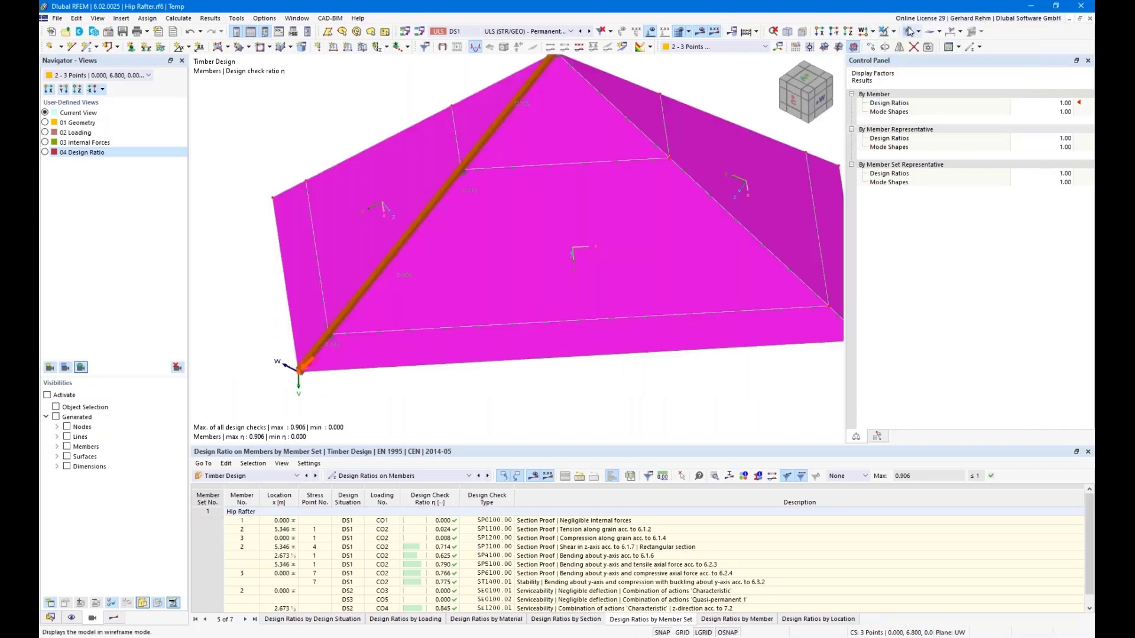
pyautogui.scroll(-2, 609, 176)
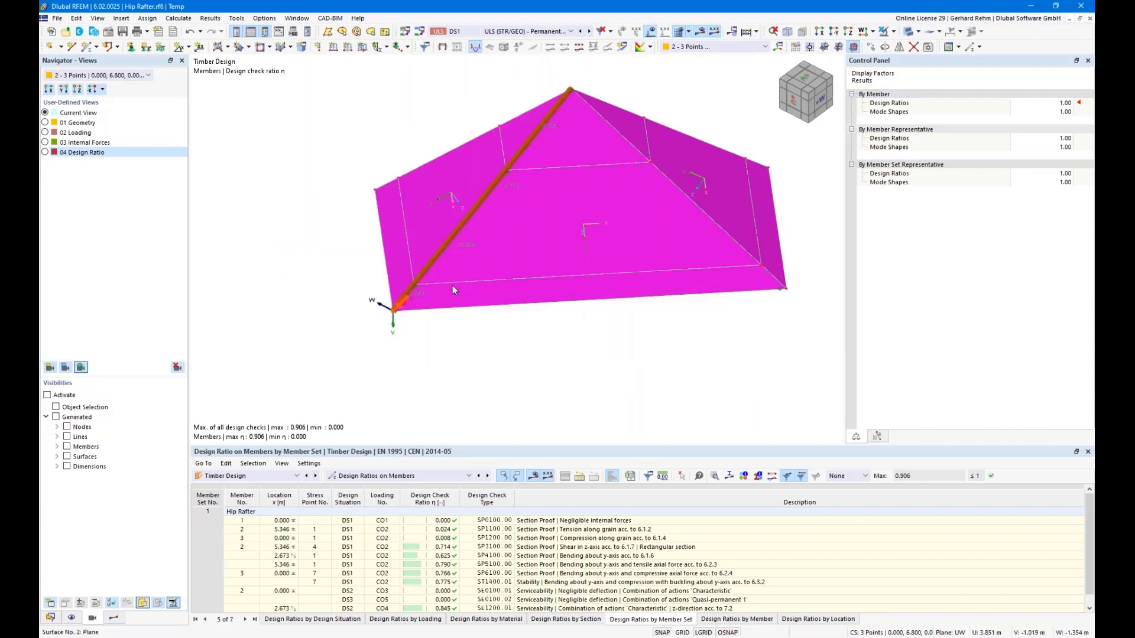
pyautogui.keyDown('ctrl'); pyautogui.moveTo(541, 355); pyautogui.dragTo(365, 273, button='middle'); pyautogui.keyUp('ctrl')
pyautogui.moveTo(365, 273); pyautogui.dragTo(540, 329, button='right')
pyautogui.click(511, 31)
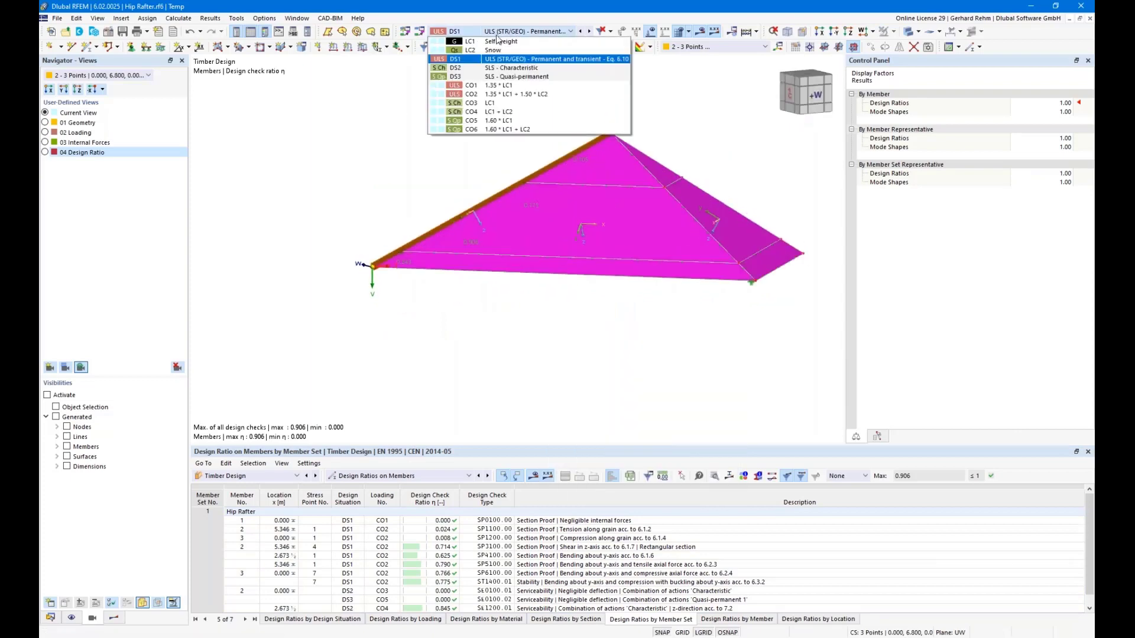
pyautogui.click(494, 44)
# Recall the saved views 01 Geometry, 02 Loading, 03 Internal Forces and 04 Design Ratio one after another.
pyautogui.click(91, 618)
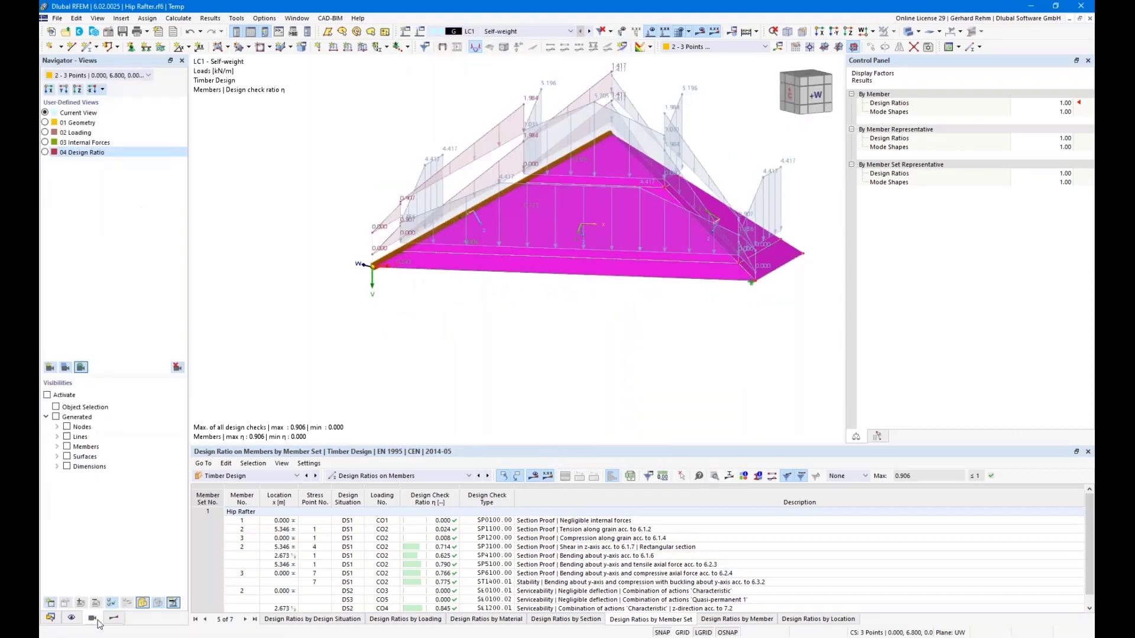
pyautogui.click(46, 124)
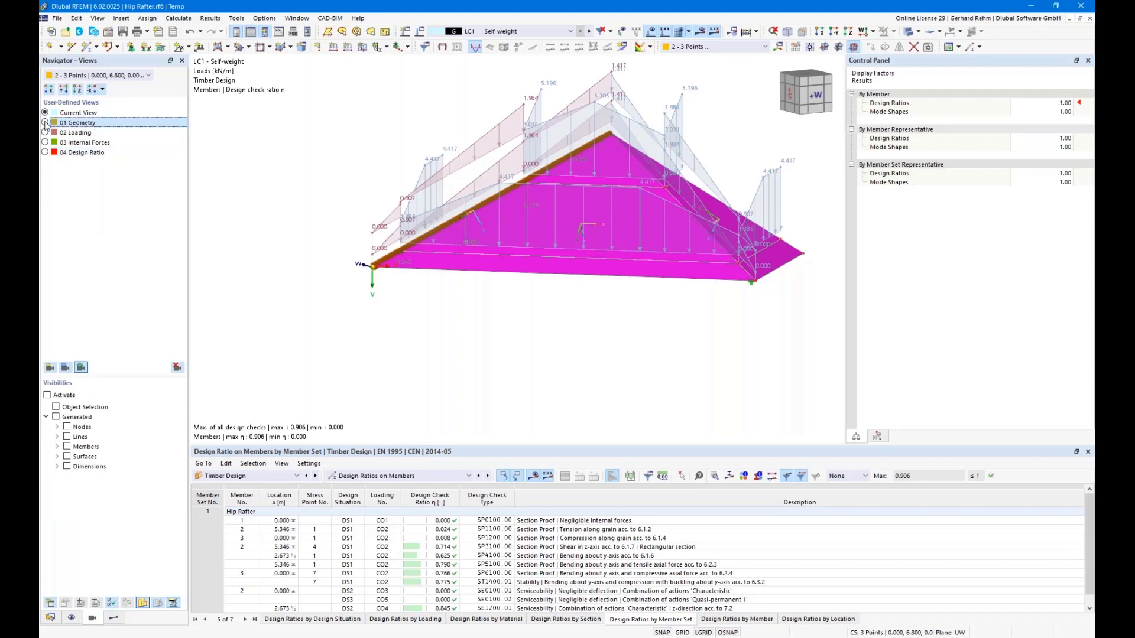
pyautogui.click(45, 123)
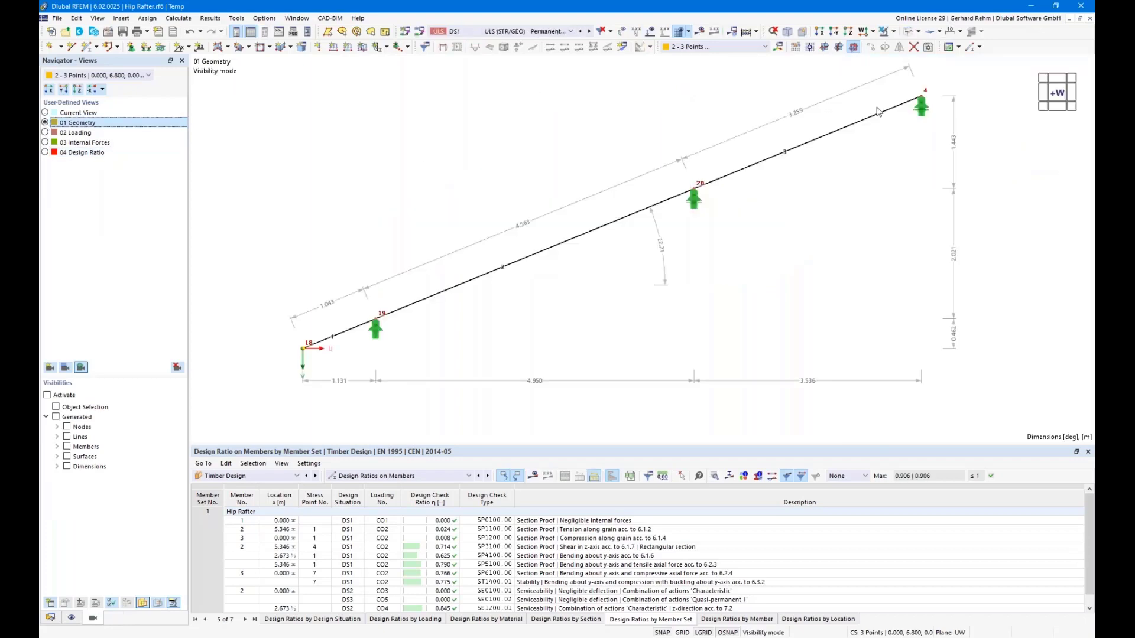
pyautogui.click(45, 133)
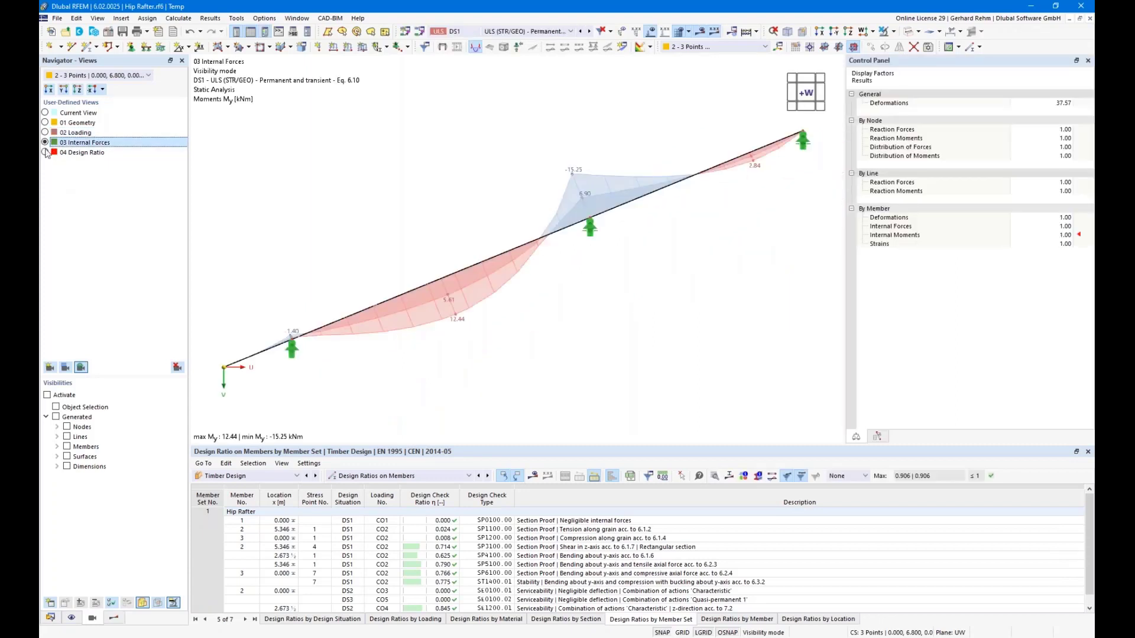
pyautogui.click(46, 152)
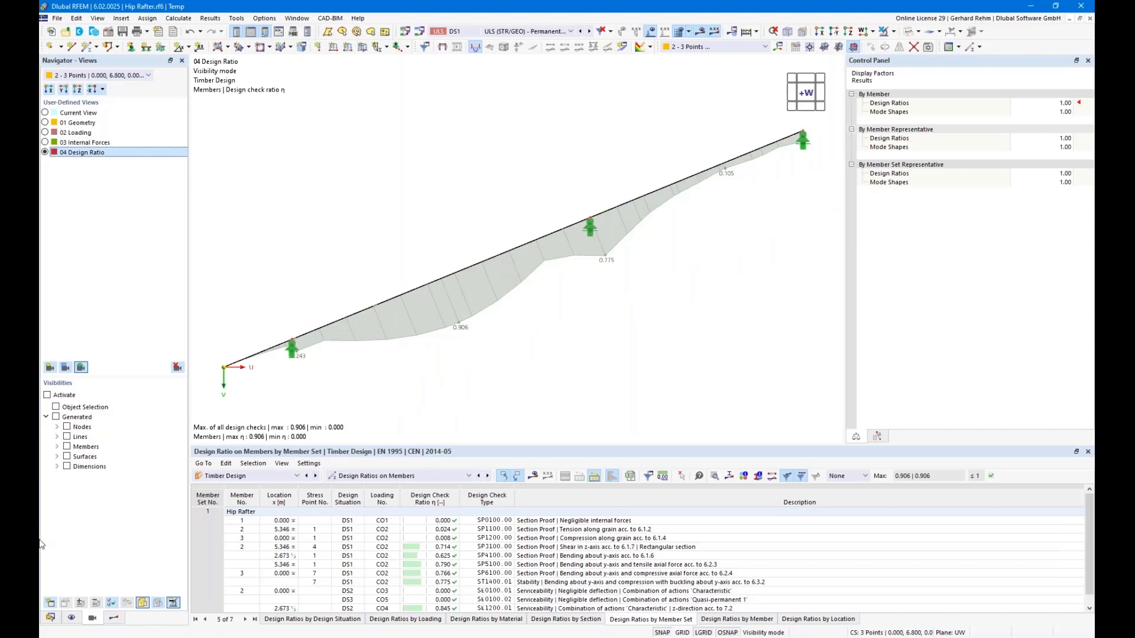
# Set up printout report 1 with the preselected report items, then save and show it.
pyautogui.click(47, 617)
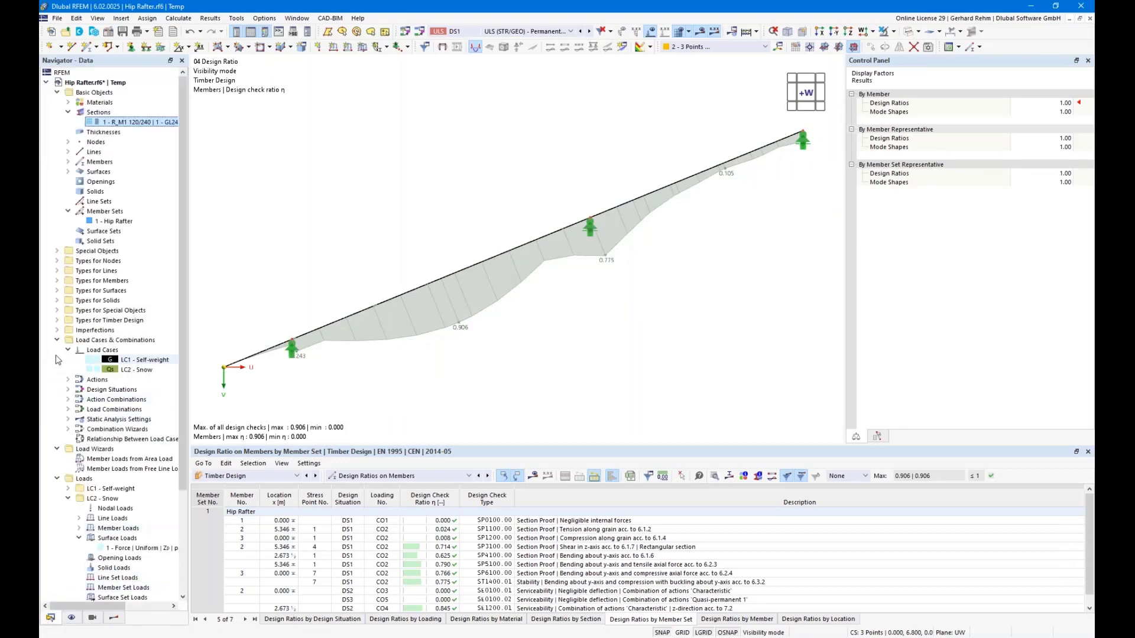
pyautogui.scroll(-5, 89, 502)
pyautogui.rightClick(85, 587)
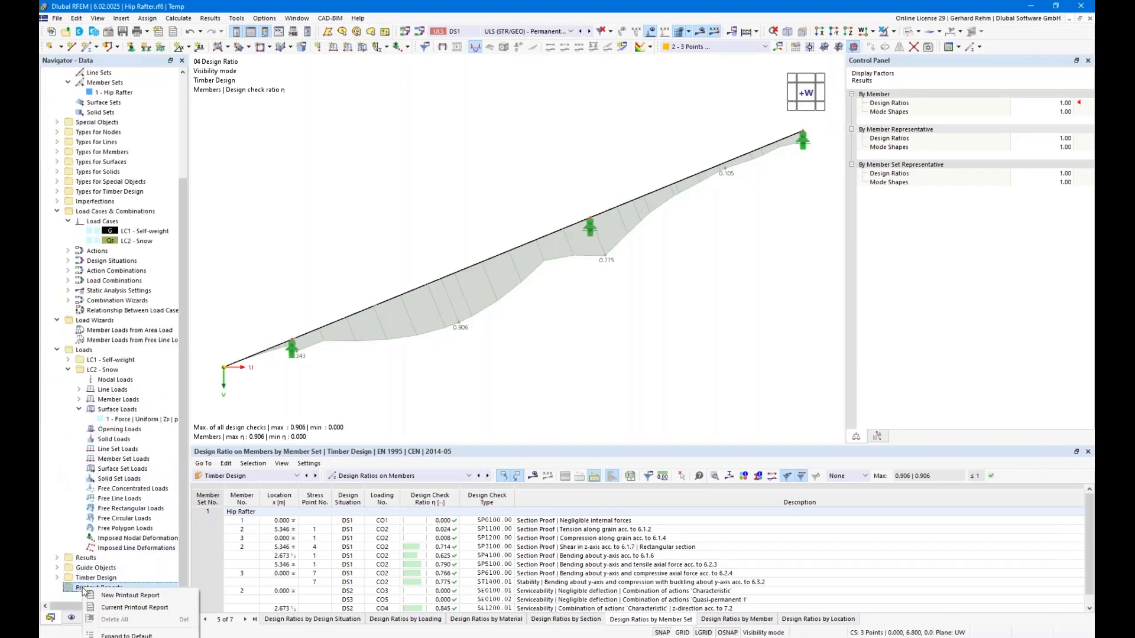
pyautogui.click(107, 609)
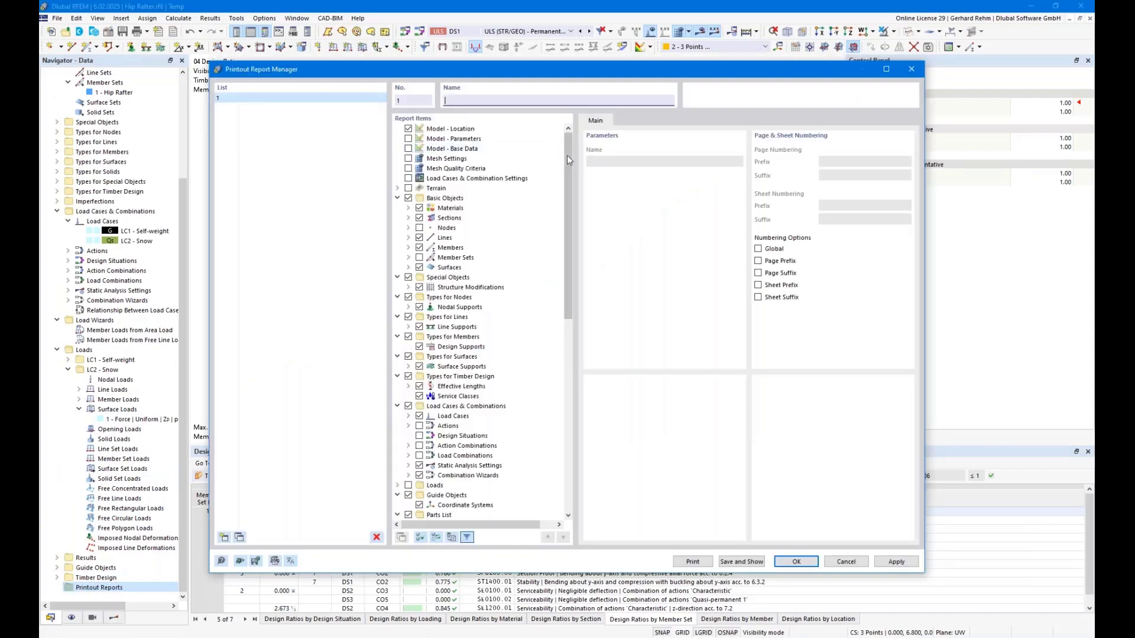
pyautogui.moveTo(568, 156); pyautogui.dragTo(536, 98)
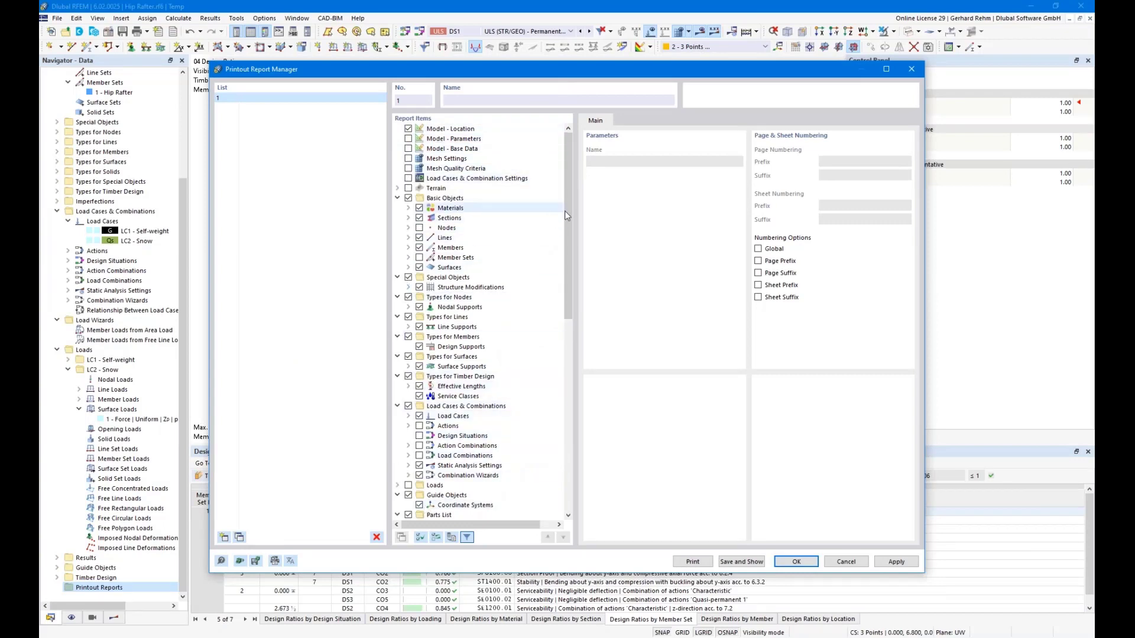
pyautogui.moveTo(568, 235); pyautogui.dragTo(560, 190)
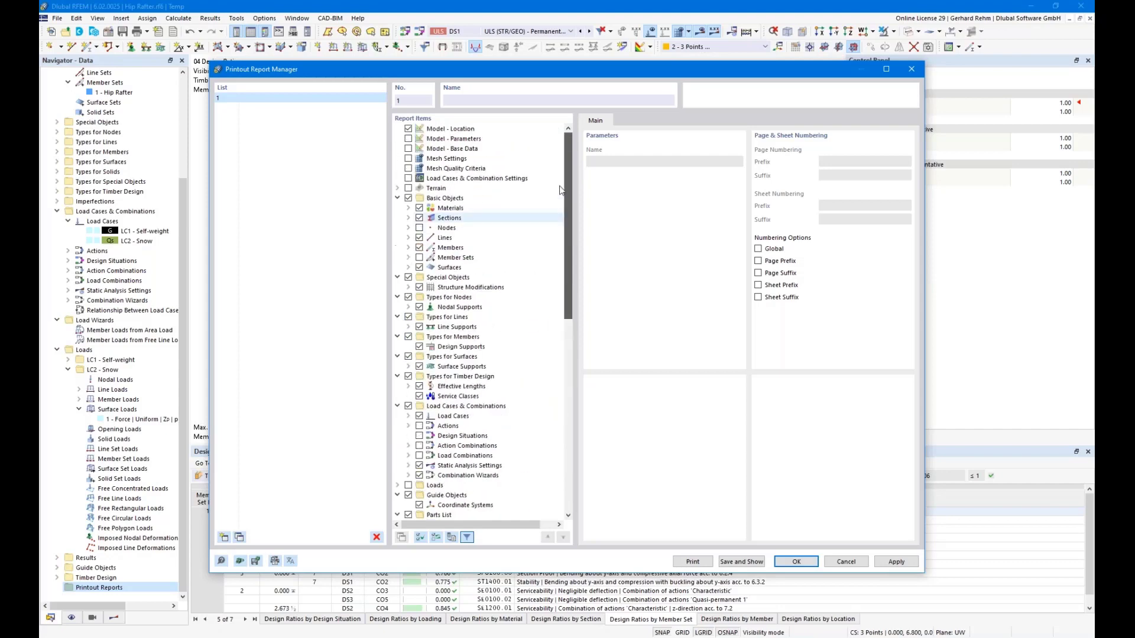
pyautogui.click(746, 565)
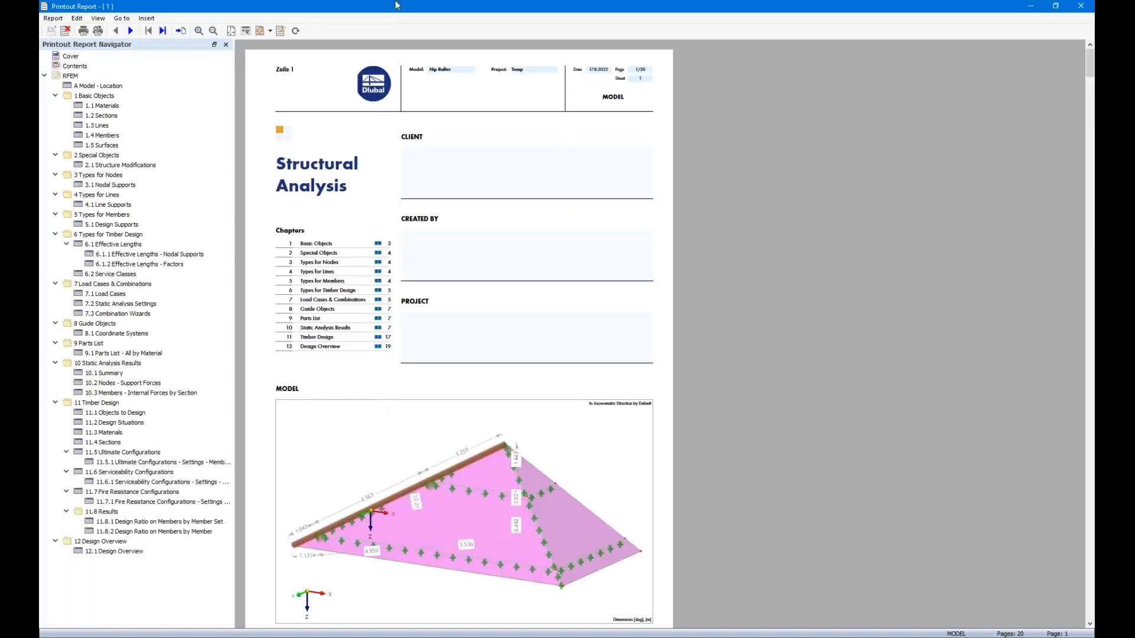
pyautogui.moveTo(396, 14); pyautogui.dragTo(776, 92)
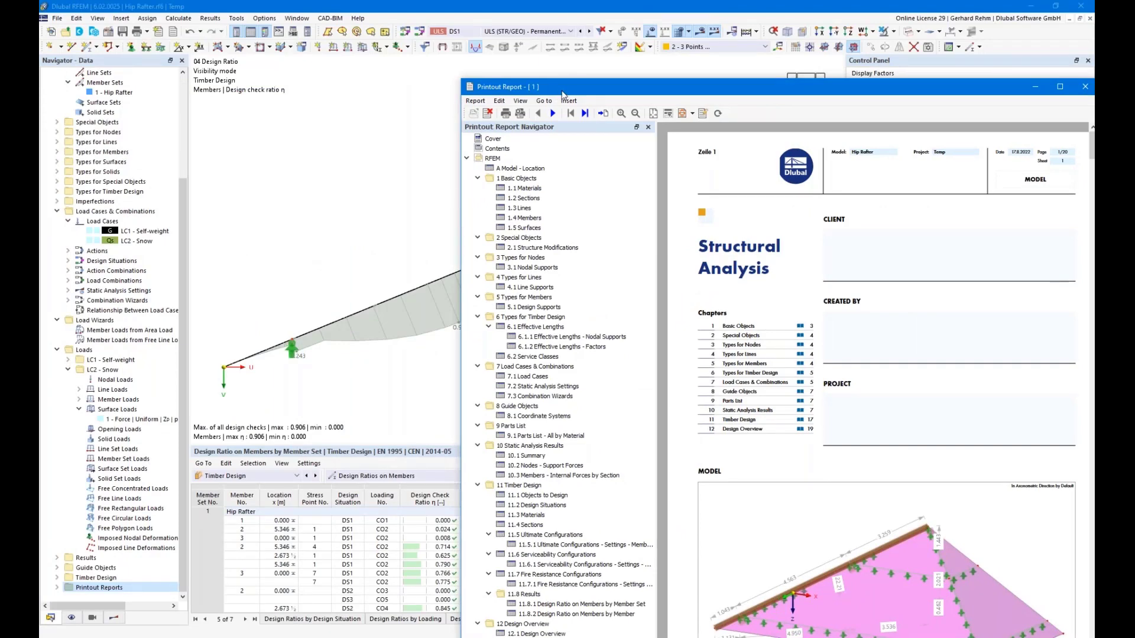
pyautogui.moveTo(566, 94); pyautogui.dragTo(470, 25)
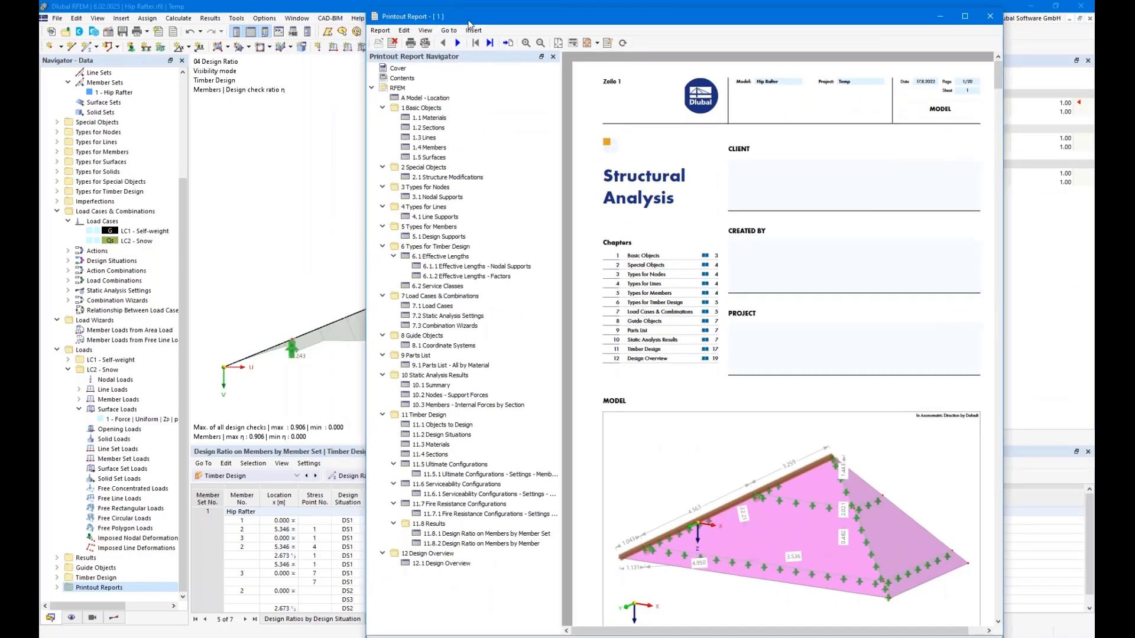
pyautogui.doubleClick(468, 21)
# Examine the first page of the printout report, including its chapter list and the model graphic.
pyautogui.scroll(-1, 494, 353)
pyautogui.scroll(1, 493, 354)
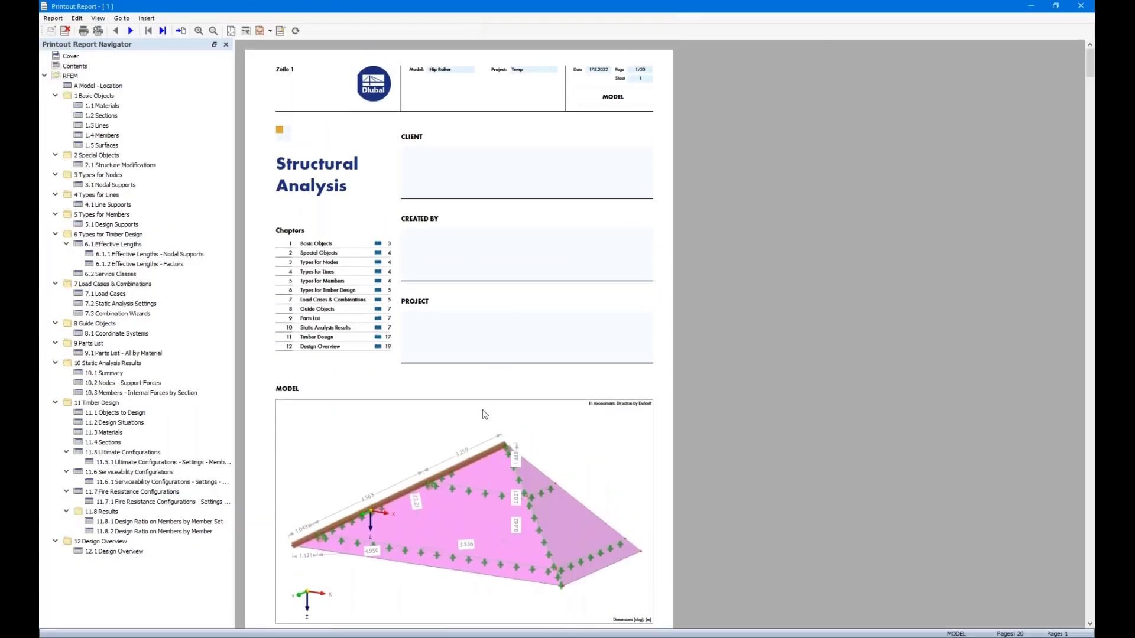
pyautogui.scroll(-2, 486, 434)
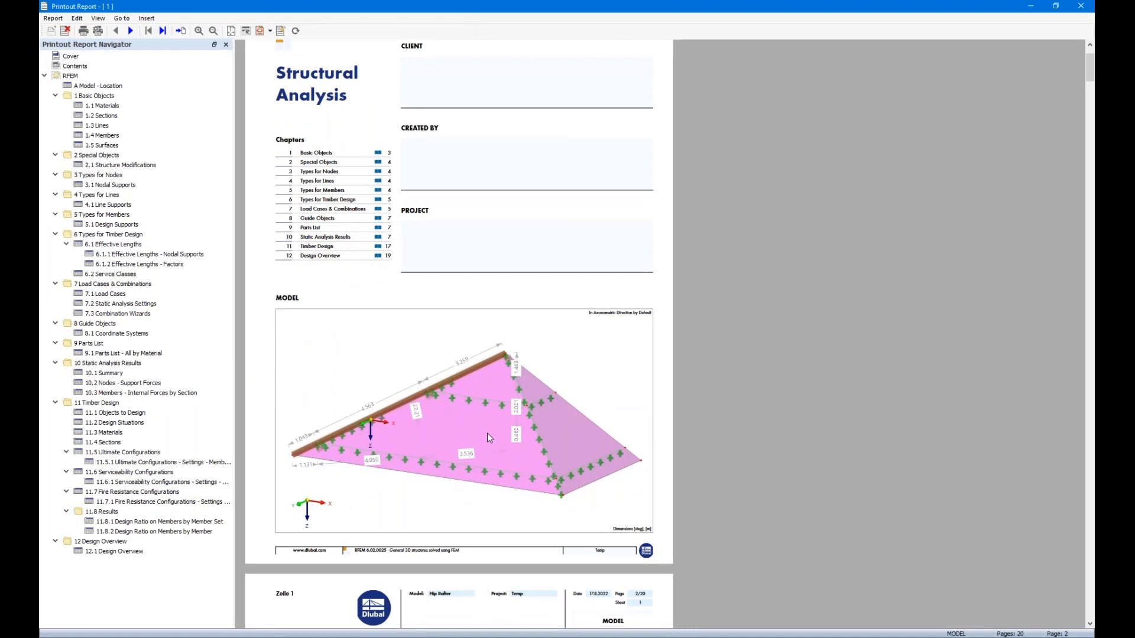
pyautogui.scroll(-1, 487, 434)
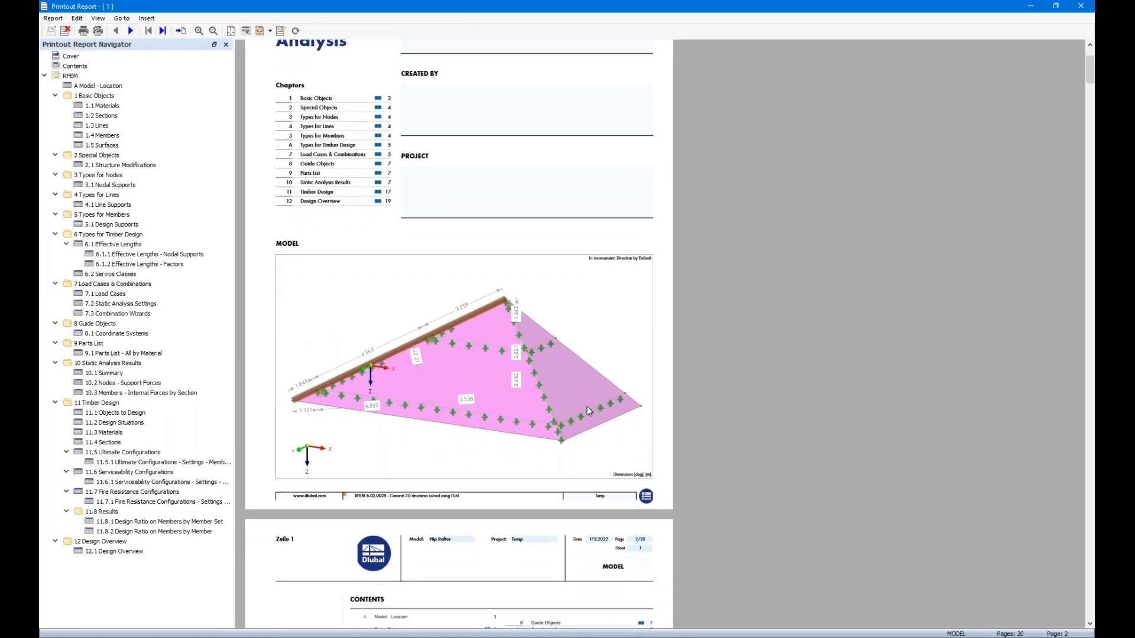
pyautogui.rightClick(452, 356)
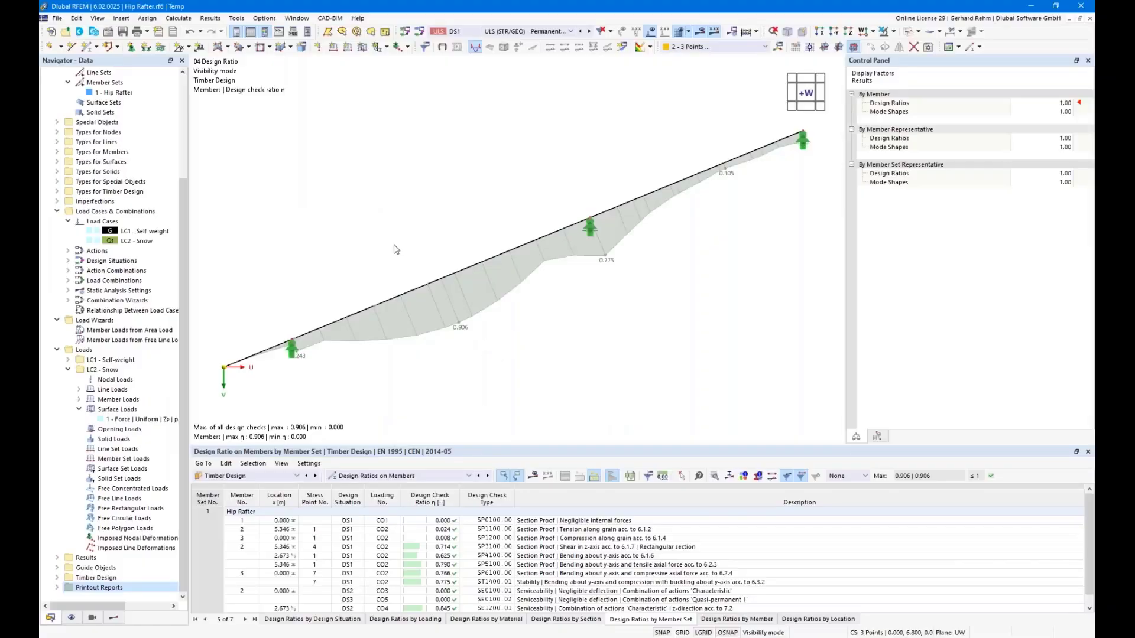
# Edit the cover page's model picture by rotating the roof so the hip rafter faces forward and fitting the print window tightly around it.
pyautogui.click(599, 422)
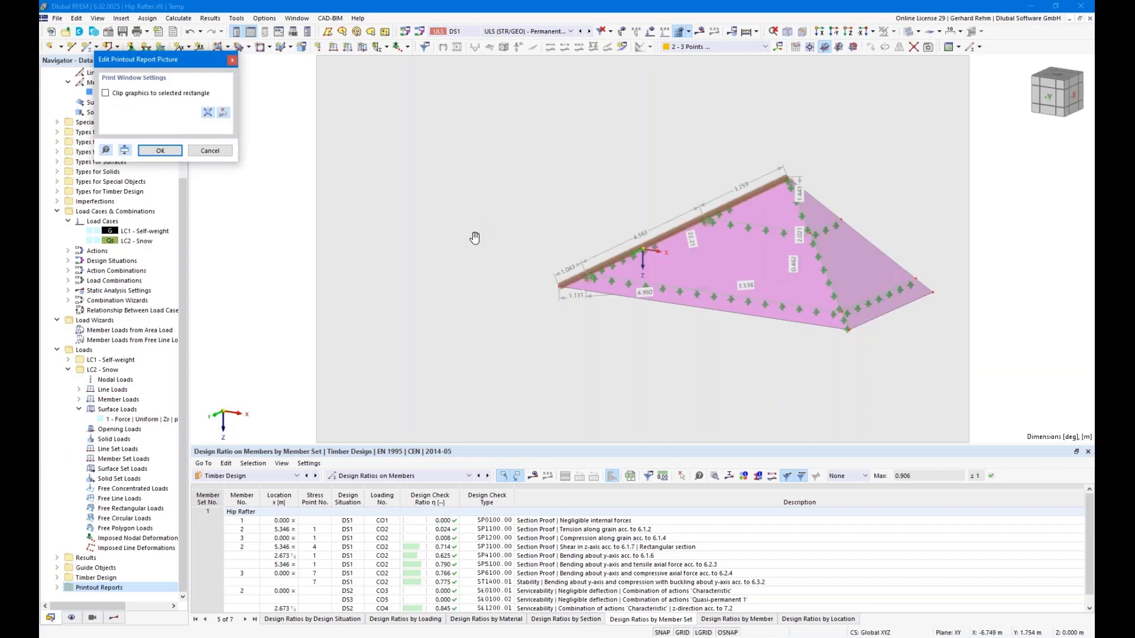
pyautogui.scroll(-2, 476, 237)
pyautogui.keyDown('ctrl'); pyautogui.moveTo(461, 251); pyautogui.dragTo(571, 270, button='middle'); pyautogui.keyUp('ctrl')
pyautogui.moveTo(571, 269); pyautogui.dragTo(577, 302)
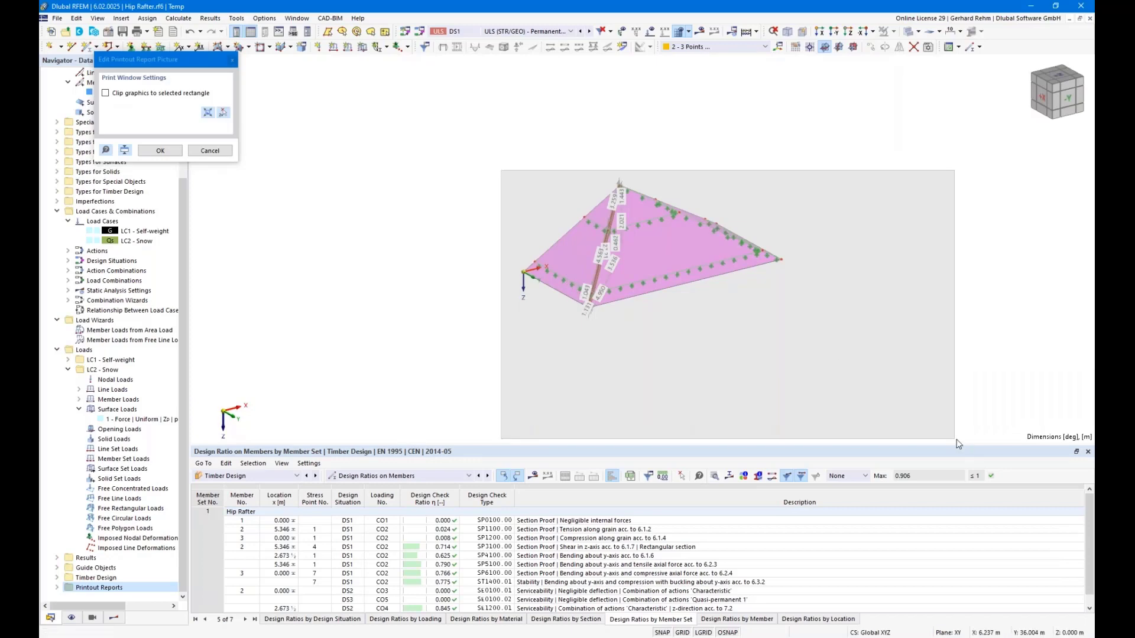
pyautogui.moveTo(954, 438); pyautogui.dragTo(802, 328)
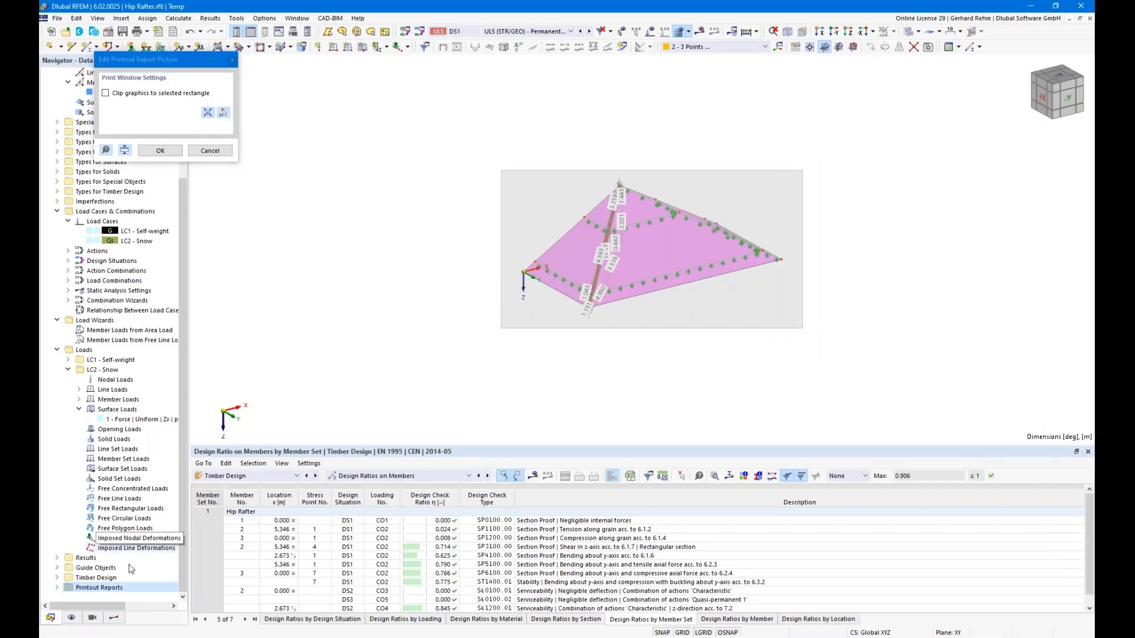
# Hide the dimensions in the report picture and apply the picture changes to the cover page.
pyautogui.click(71, 618)
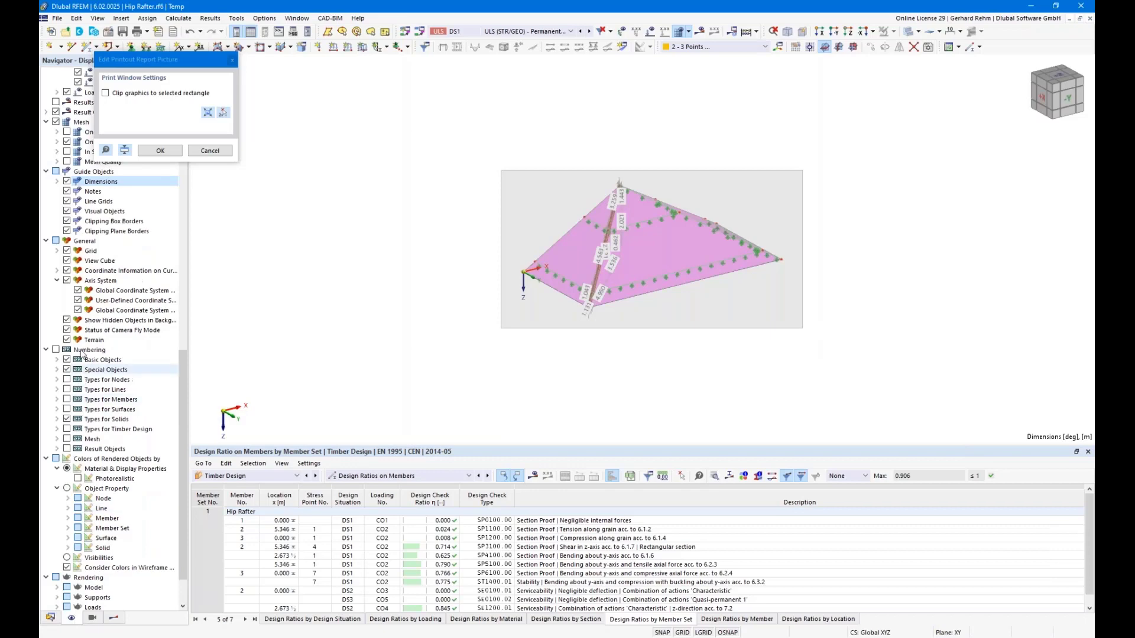
pyautogui.click(67, 181)
pyautogui.click(160, 151)
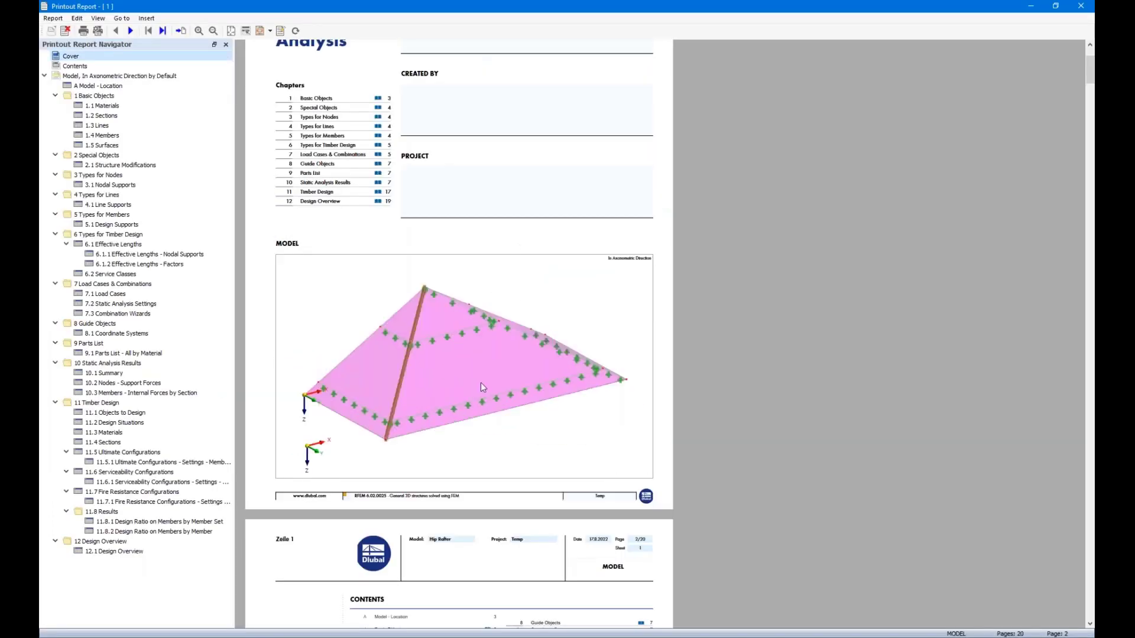
# Arrange the printout report, showing its Model - Location and Basic Objects page, side by side with the RFEM window at full page width.
pyautogui.scroll(-5, 481, 377)
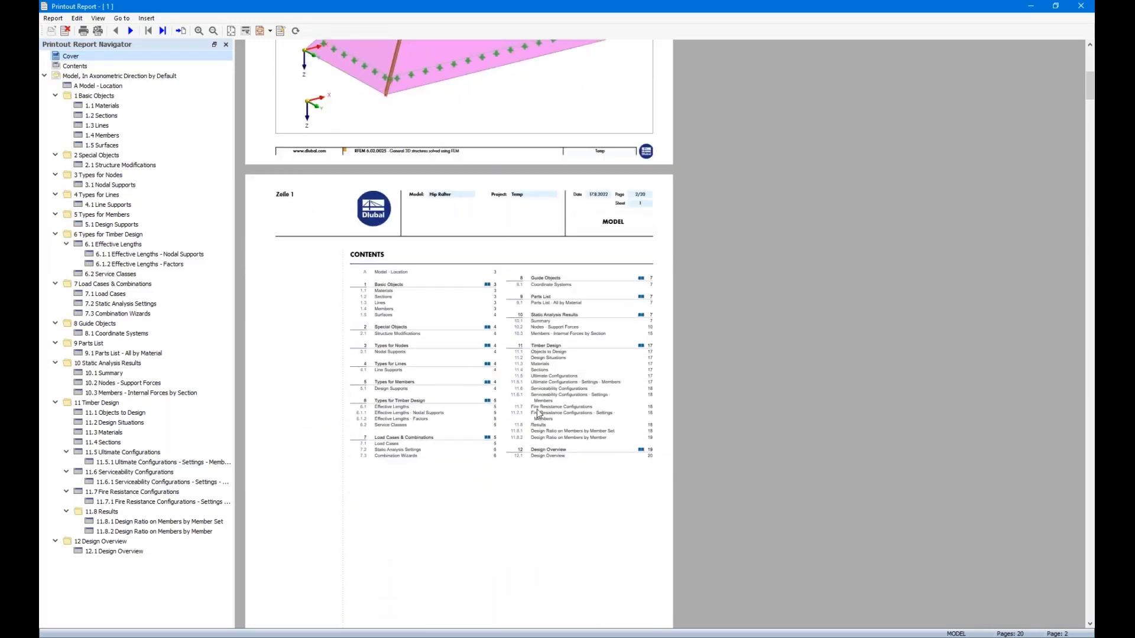
pyautogui.scroll(-3, 531, 402)
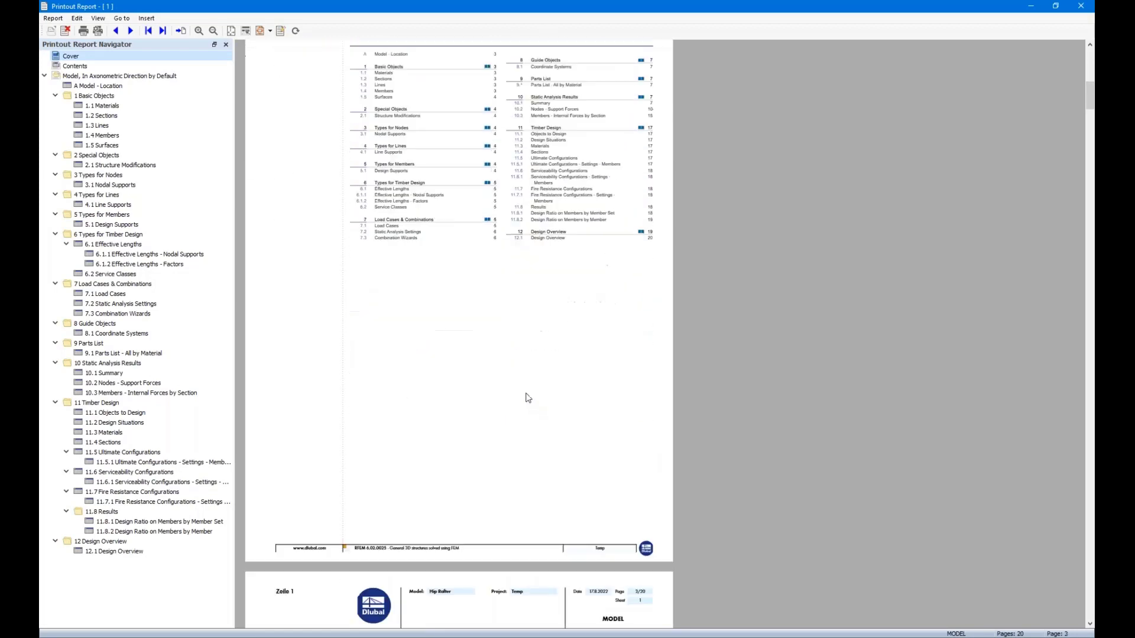
pyautogui.scroll(-4, 528, 398)
pyautogui.scroll(-1, 526, 397)
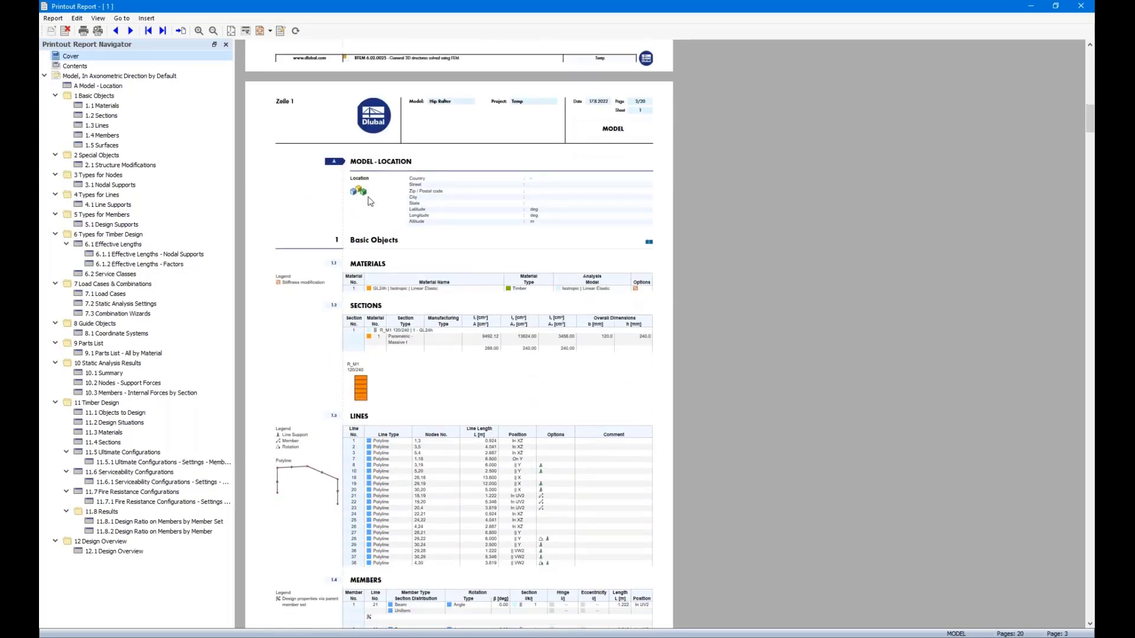
pyautogui.moveTo(323, 14); pyautogui.dragTo(40, 107)
pyautogui.click(696, 175)
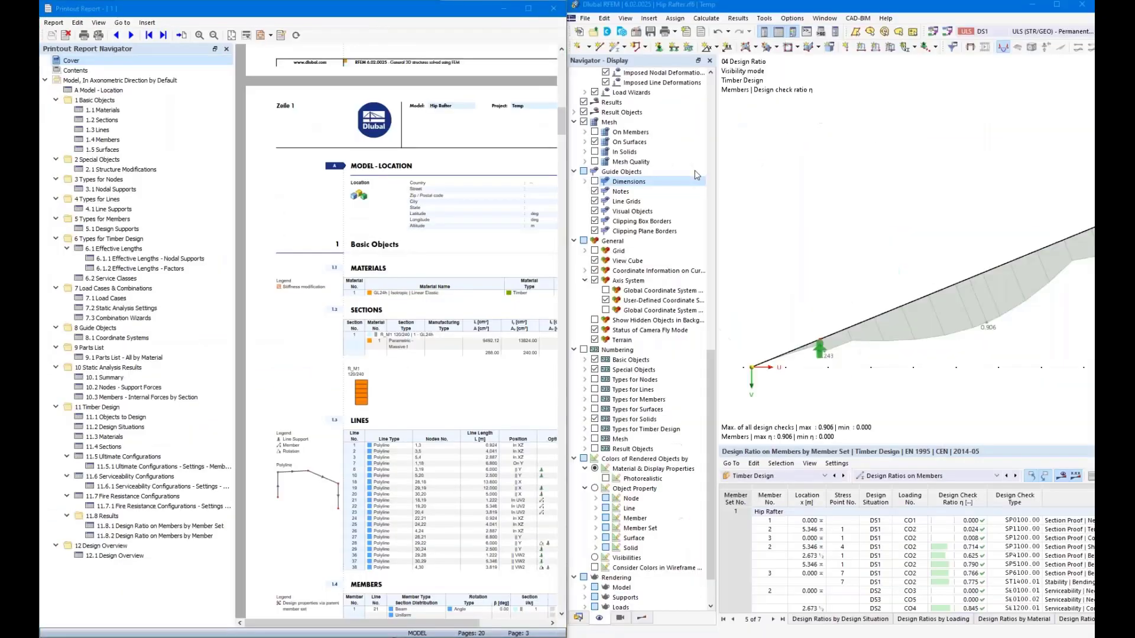
pyautogui.moveTo(643, 190); pyautogui.dragTo(728, 203)
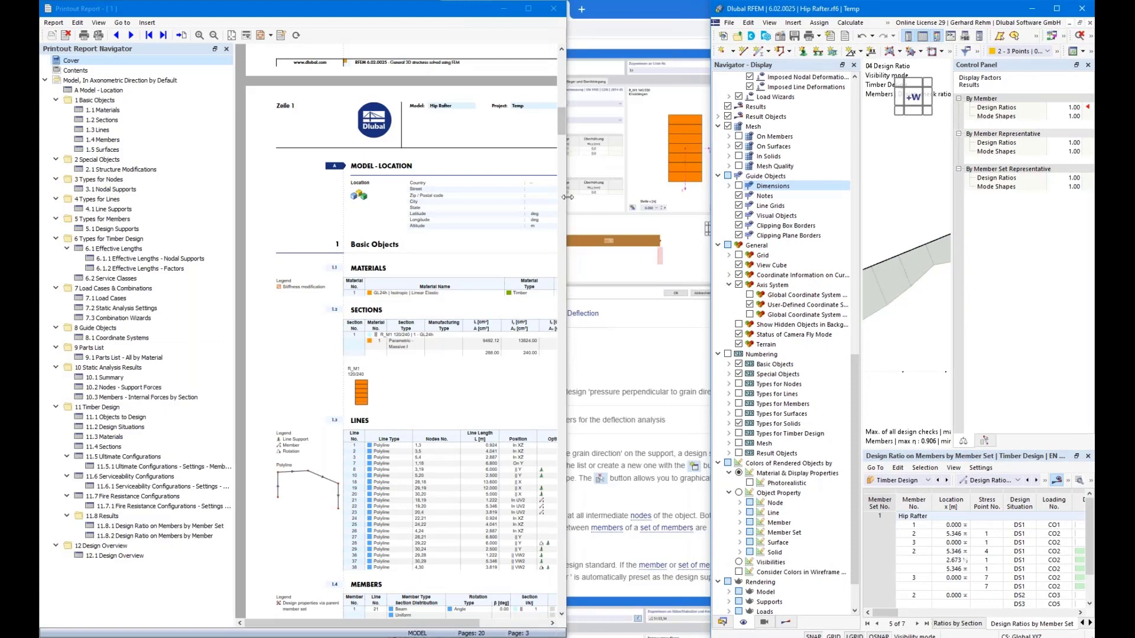
pyautogui.moveTo(568, 197); pyautogui.dragTo(710, 198)
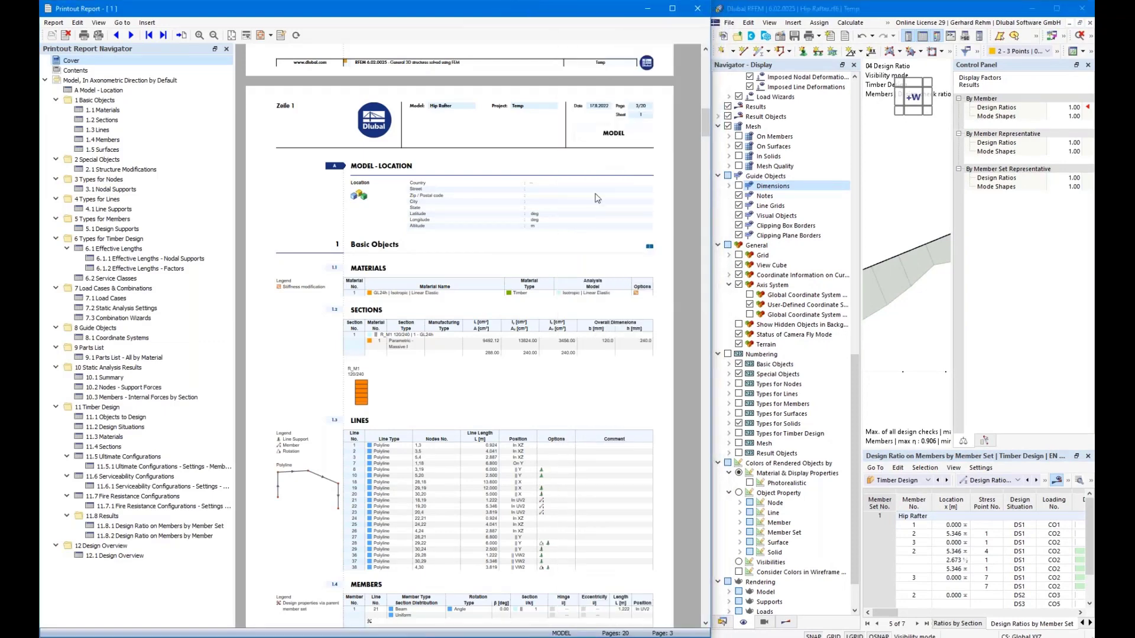
# Reopen the Printout Report Manager beside the report, exclude Model - Location, and look through the detail items of Materials.
pyautogui.click(281, 36)
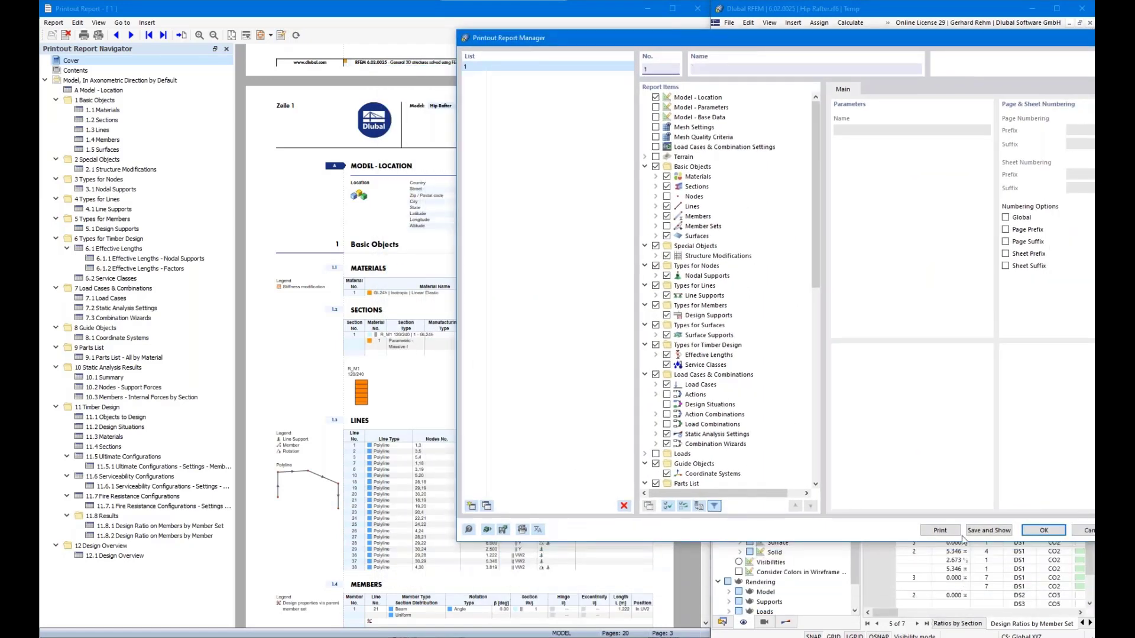
pyautogui.moveTo(667, 39); pyautogui.dragTo(886, 91)
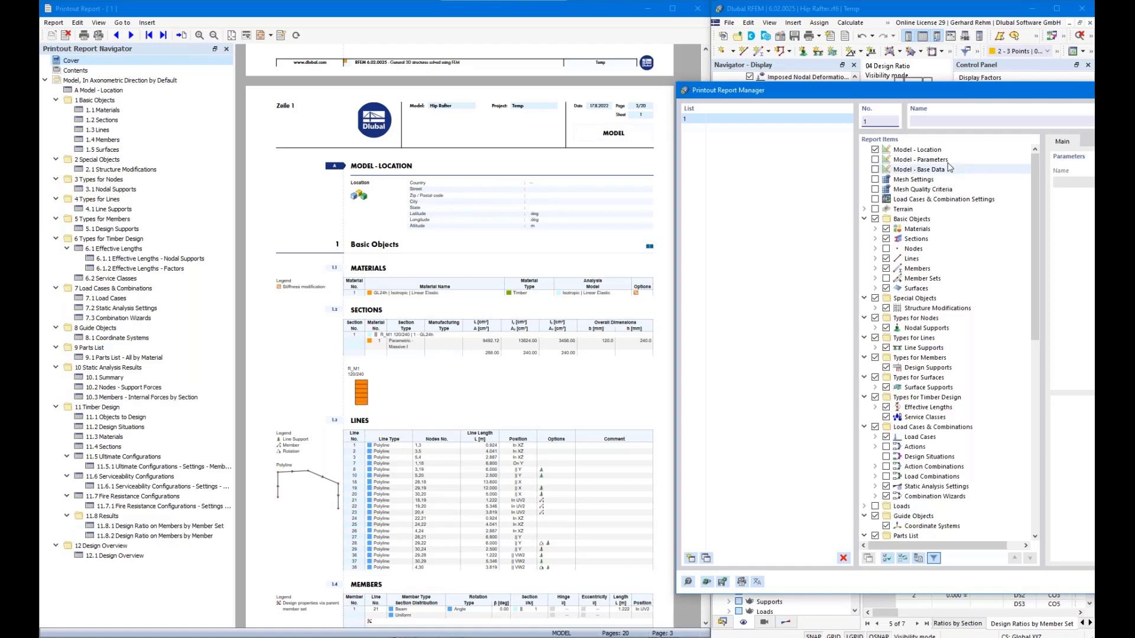
pyautogui.click(876, 151)
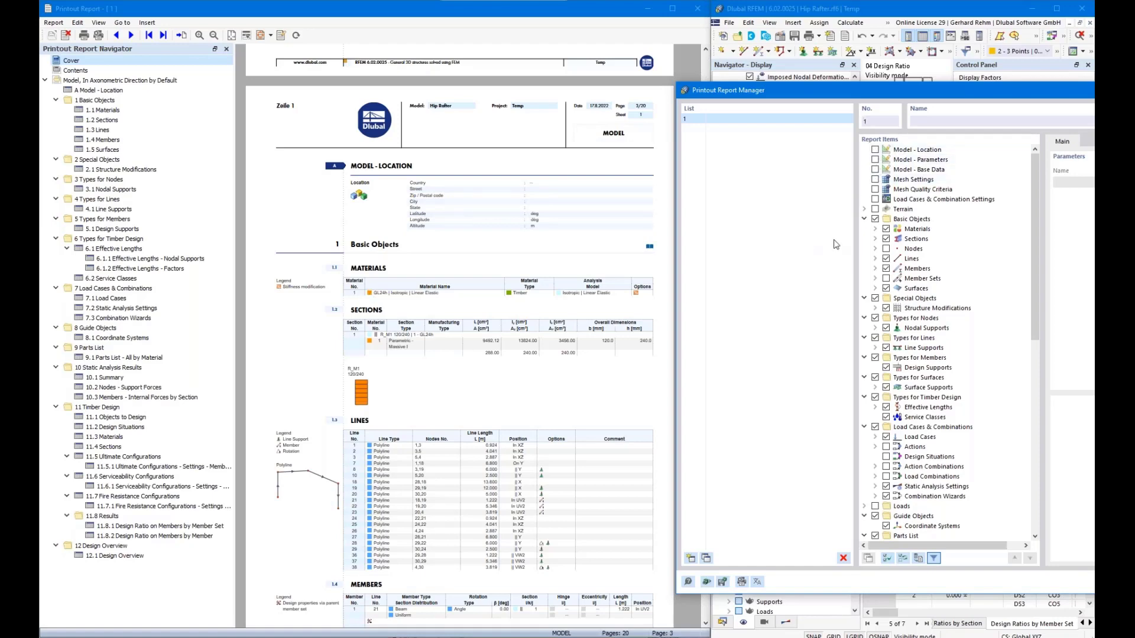
pyautogui.click(876, 229)
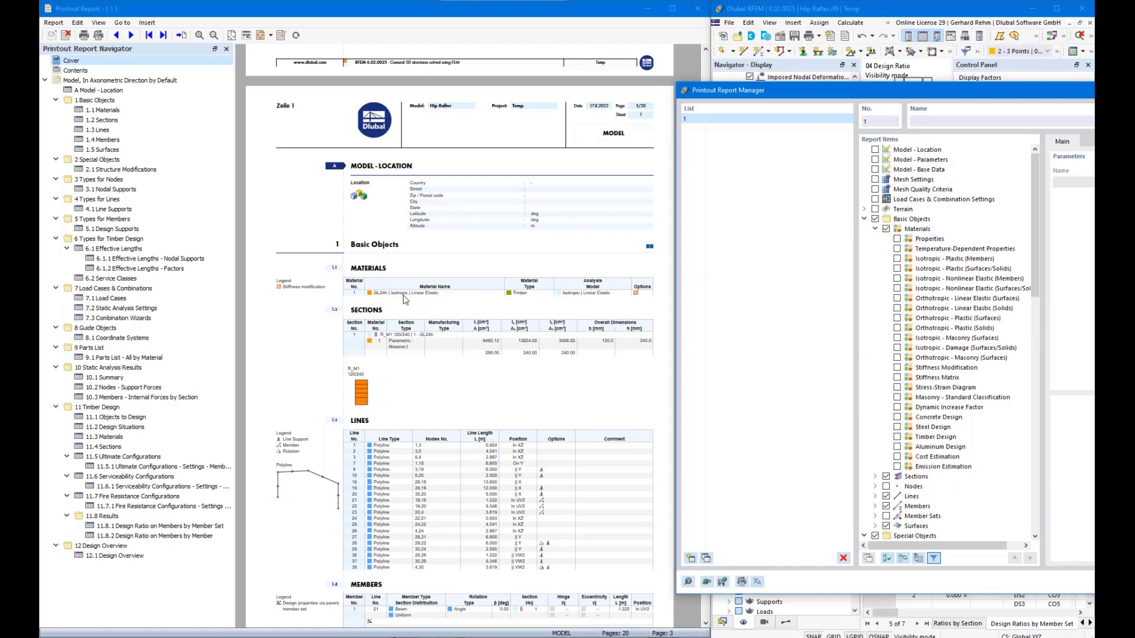
pyautogui.click(876, 229)
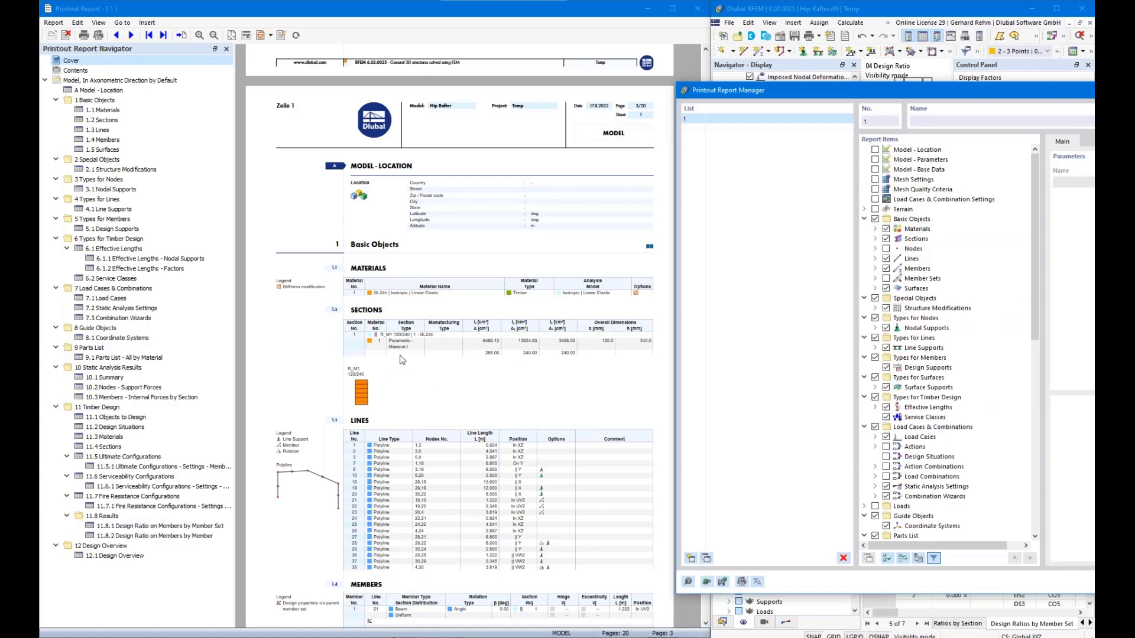
# Exclude Lines, Members and Surfaces under Basic Objects as well as the Special Objects chapter from the report items.
pyautogui.scroll(-1, 402, 359)
pyautogui.scroll(-2, 422, 293)
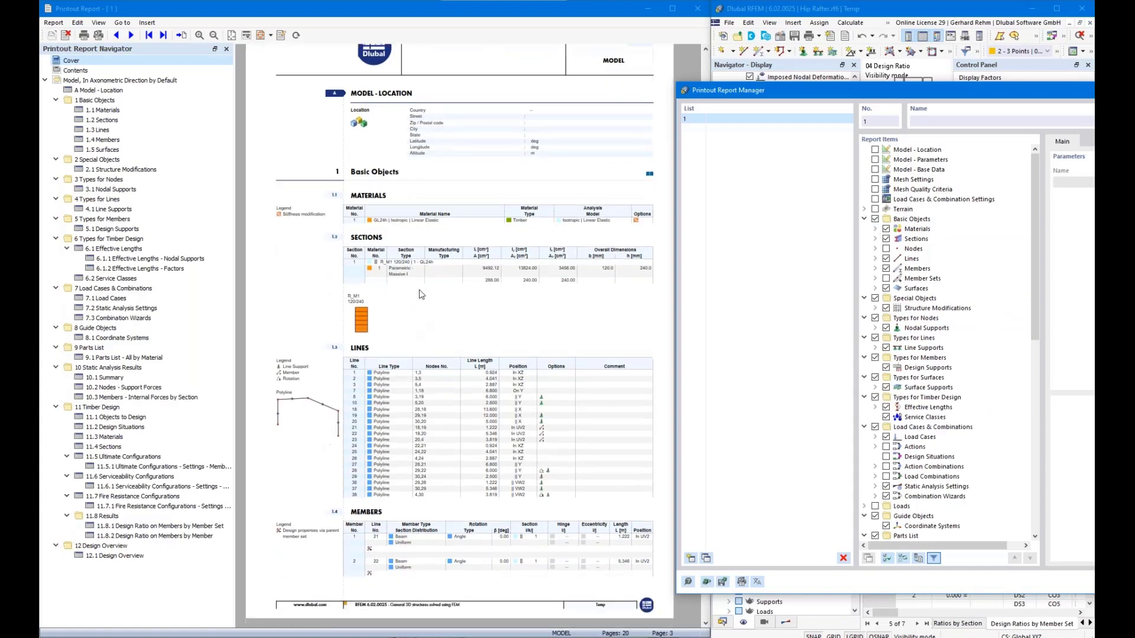
pyautogui.scroll(-4, 418, 269)
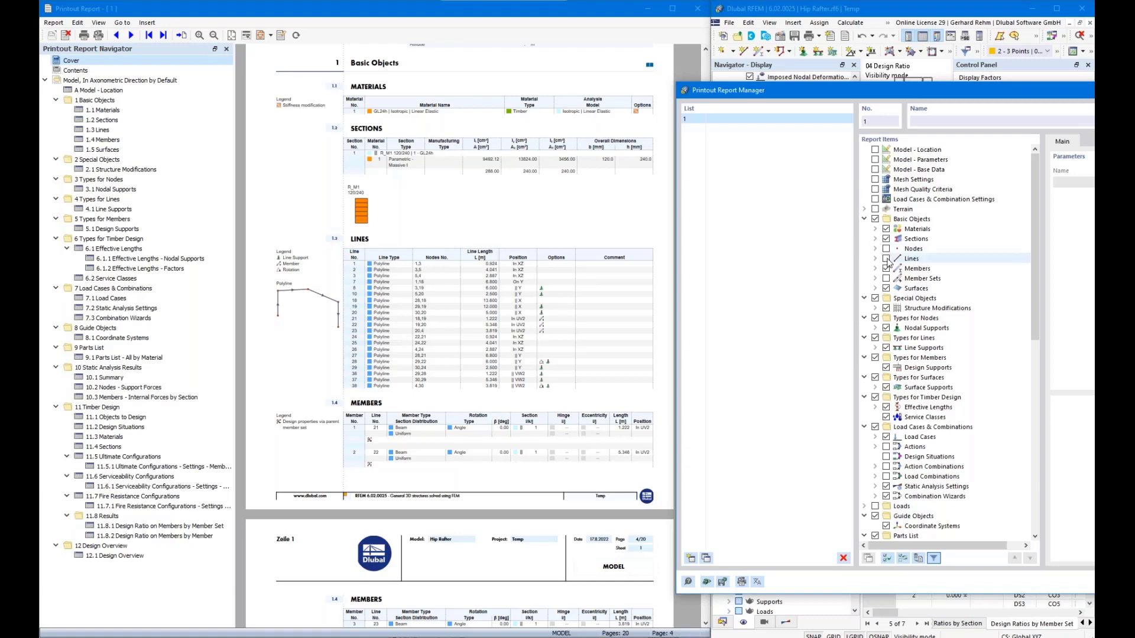
pyautogui.scroll(-3, 451, 311)
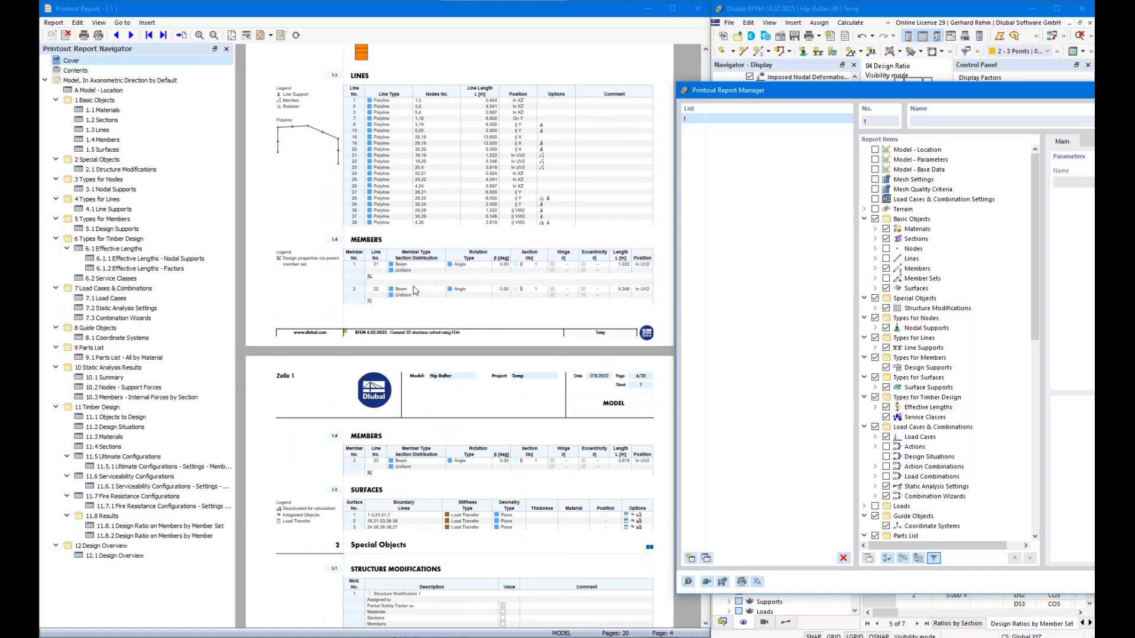
pyautogui.click(886, 269)
pyautogui.scroll(-3, 417, 387)
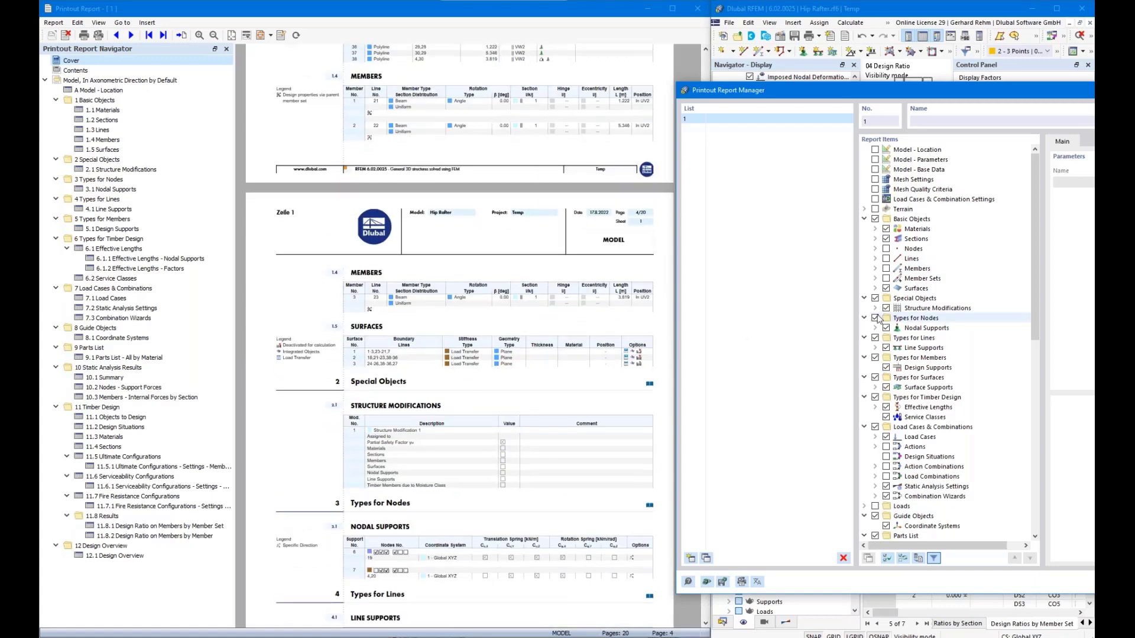
pyautogui.click(886, 289)
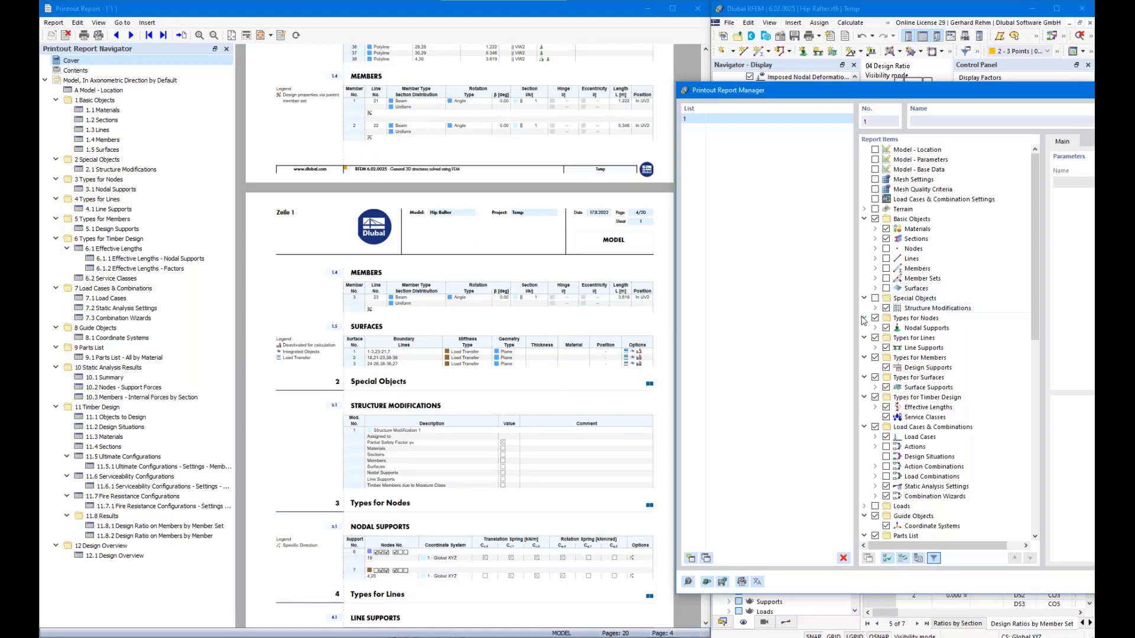
# Look through the detail items available for Nodal Supports and compare them with the nodal supports table in the report.
pyautogui.scroll(-3, 496, 294)
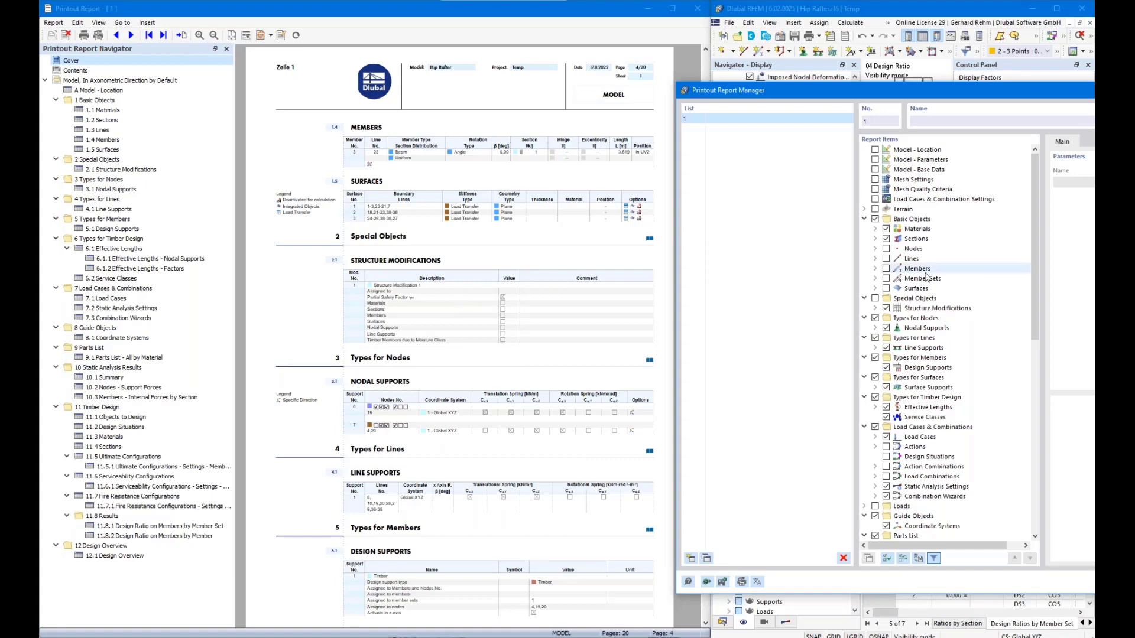
pyautogui.click(875, 329)
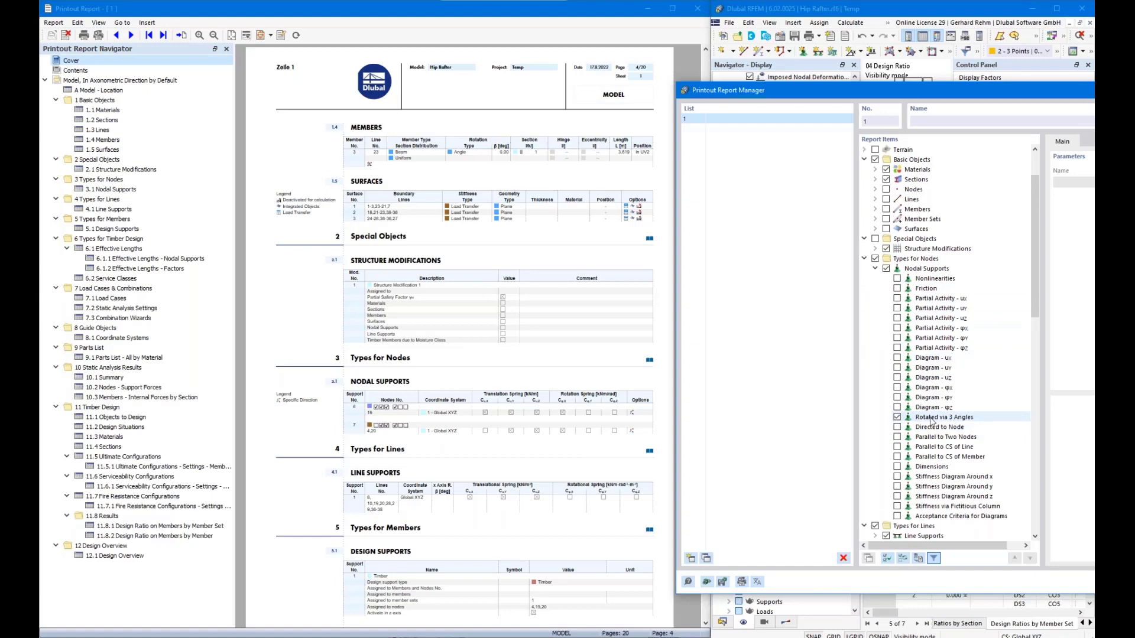
pyautogui.click(875, 270)
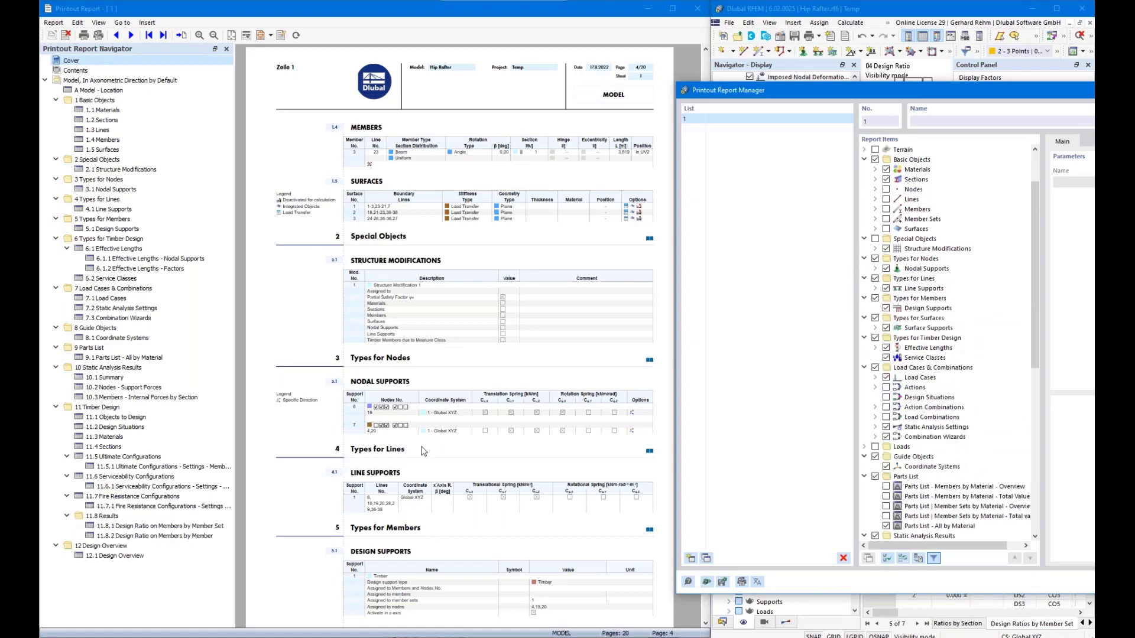
# Exclude the chapters Types for Lines, Types for Members and Types for Surfaces from the report items.
pyautogui.scroll(-3, 424, 452)
pyautogui.scroll(-1, 424, 452)
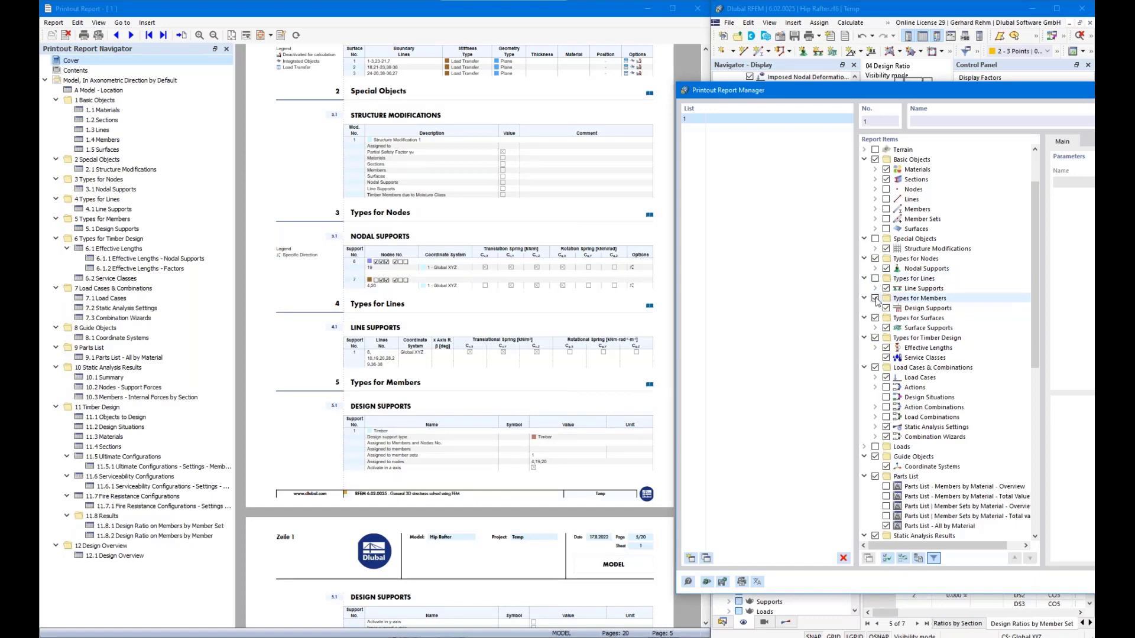
pyautogui.scroll(-6, 401, 426)
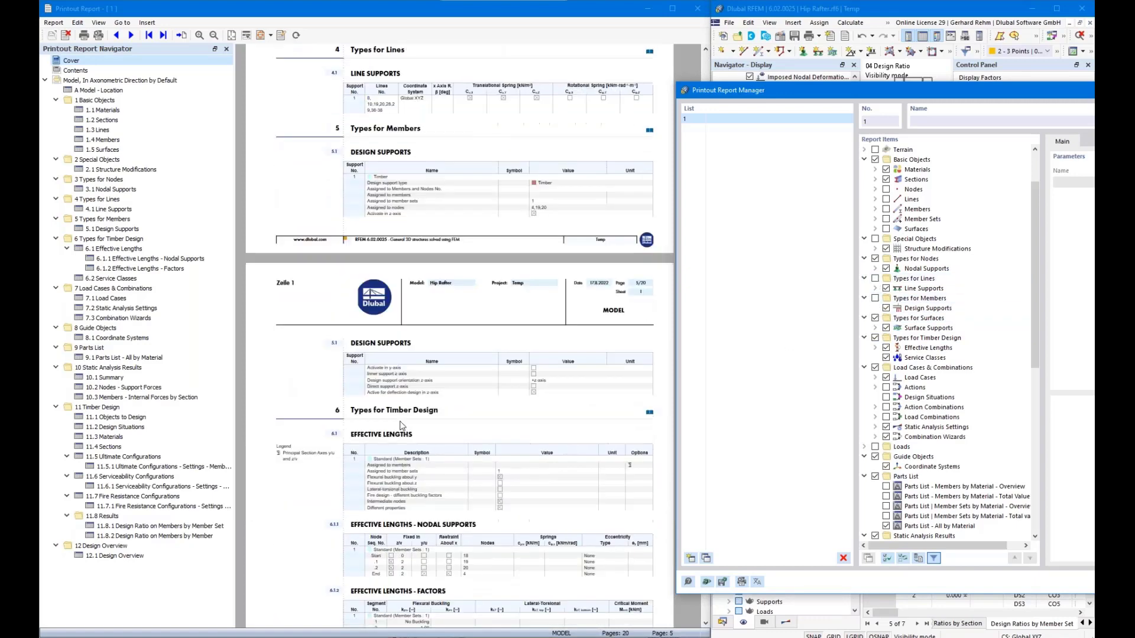
pyautogui.click(875, 319)
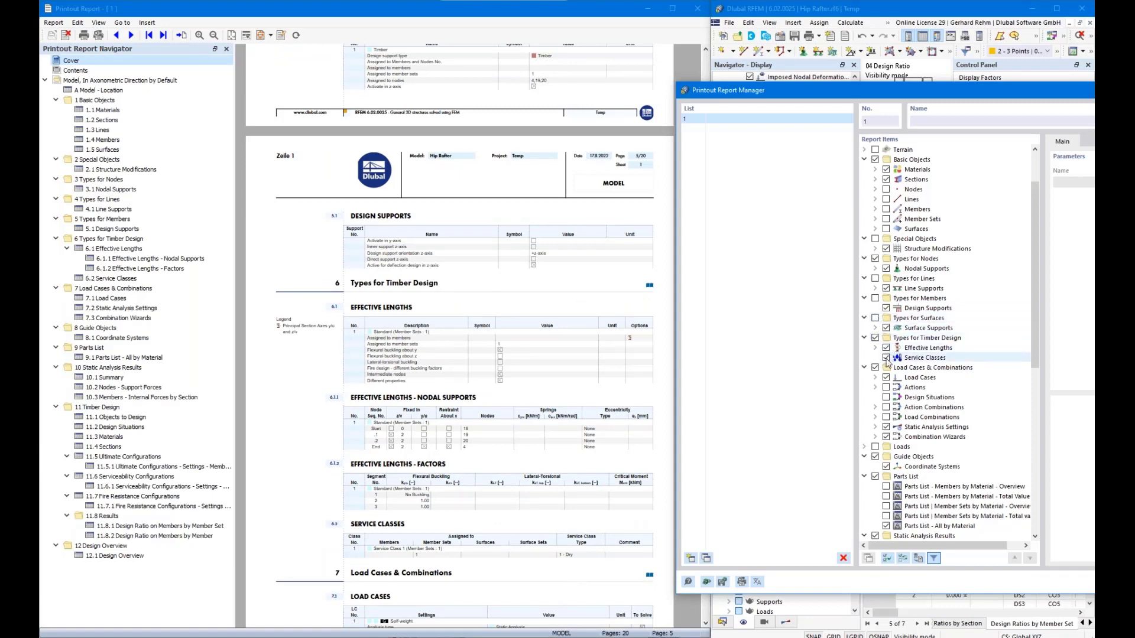
# Add Design Situations and Load Combinations to the Load Cases & Combinations chapter of the report.
pyautogui.scroll(-1, 892, 366)
pyautogui.scroll(-1, 892, 367)
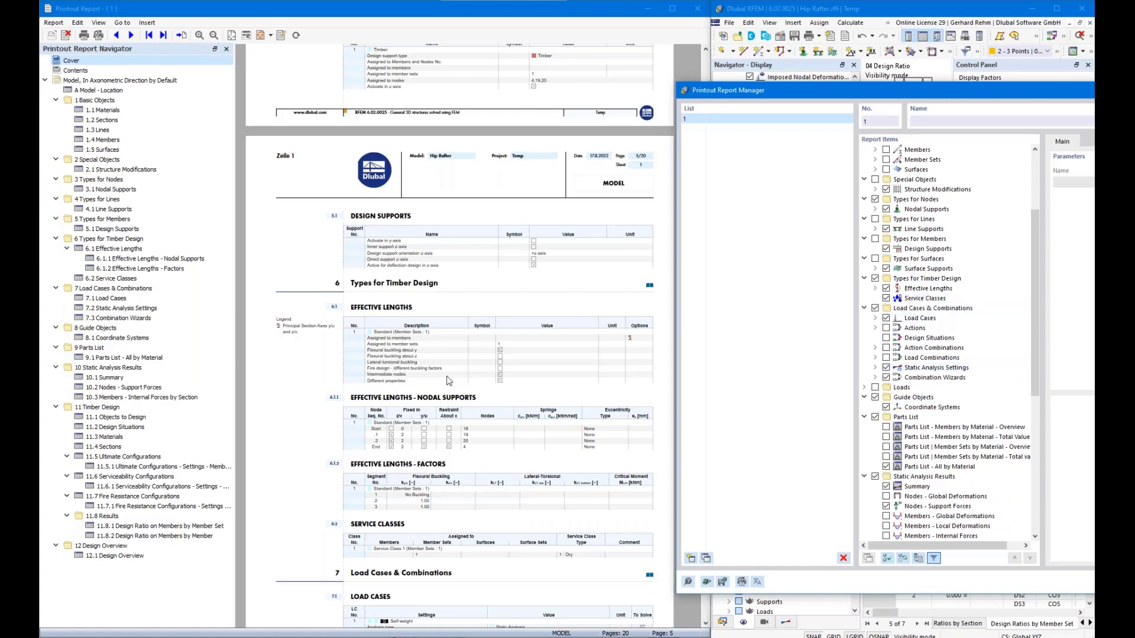
pyautogui.scroll(-1, 421, 397)
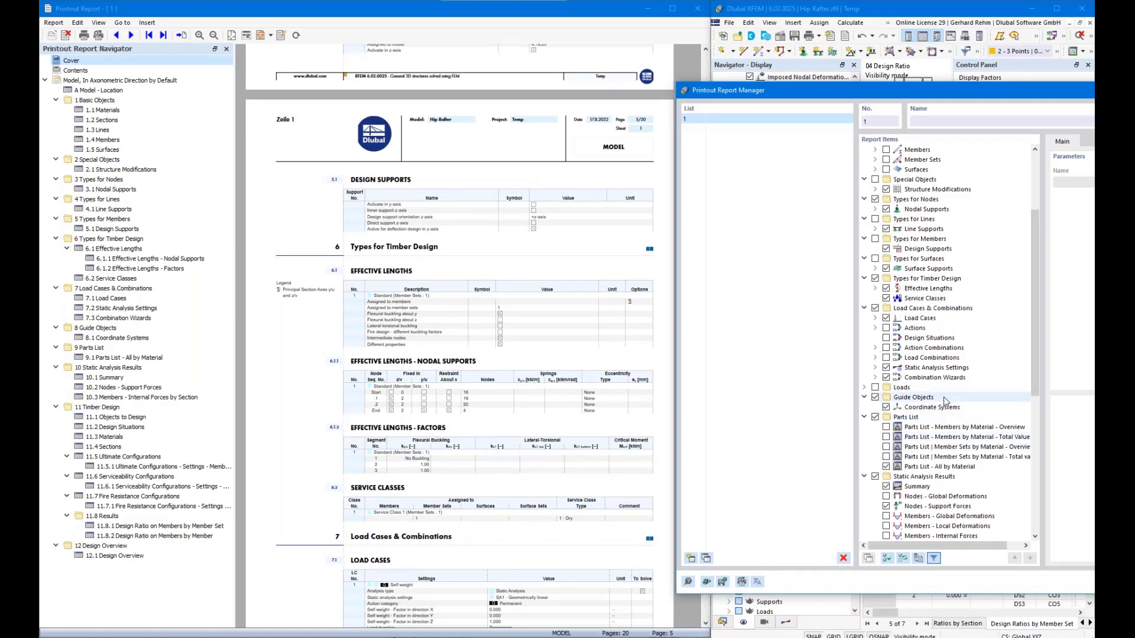
pyautogui.click(905, 319)
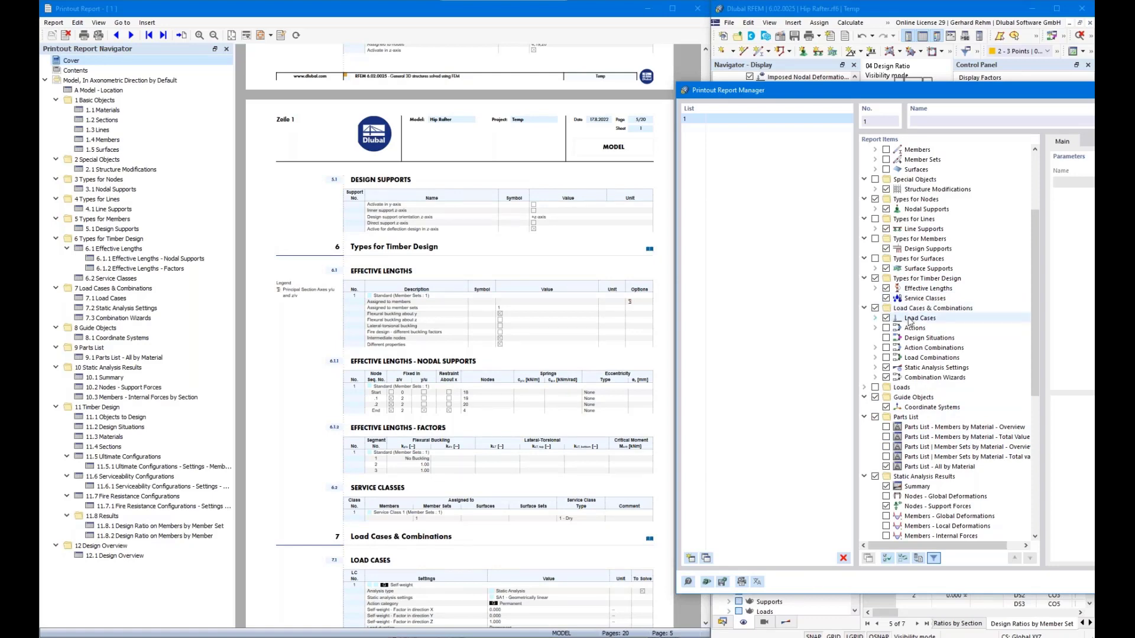
pyautogui.moveTo(892, 95); pyautogui.dragTo(783, 82)
pyautogui.scroll(-3, 395, 393)
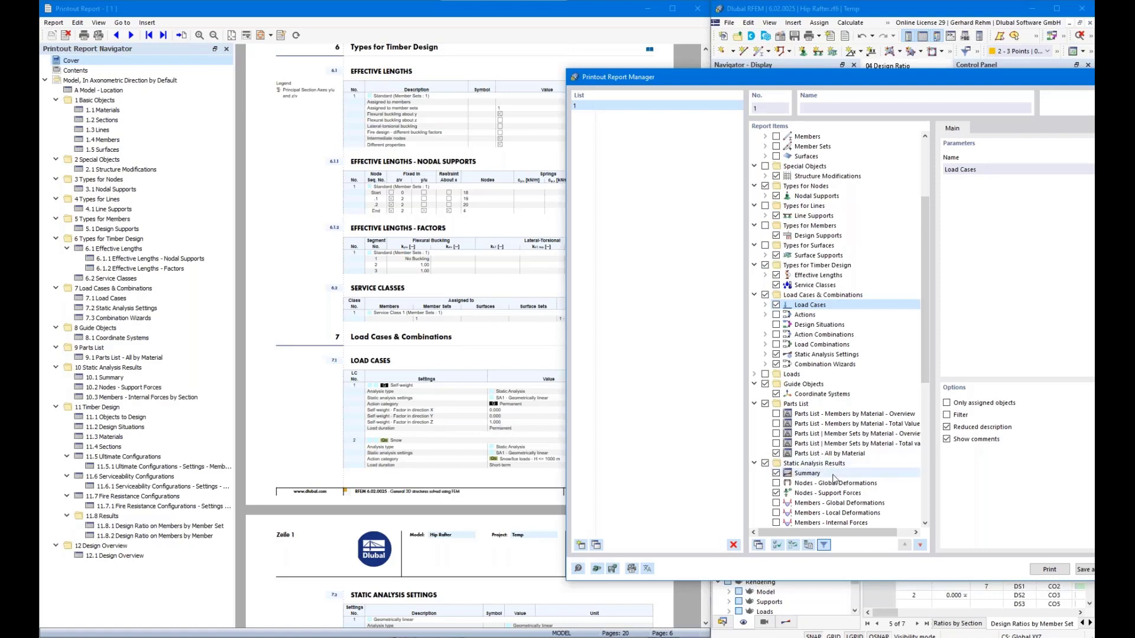
pyautogui.click(803, 329)
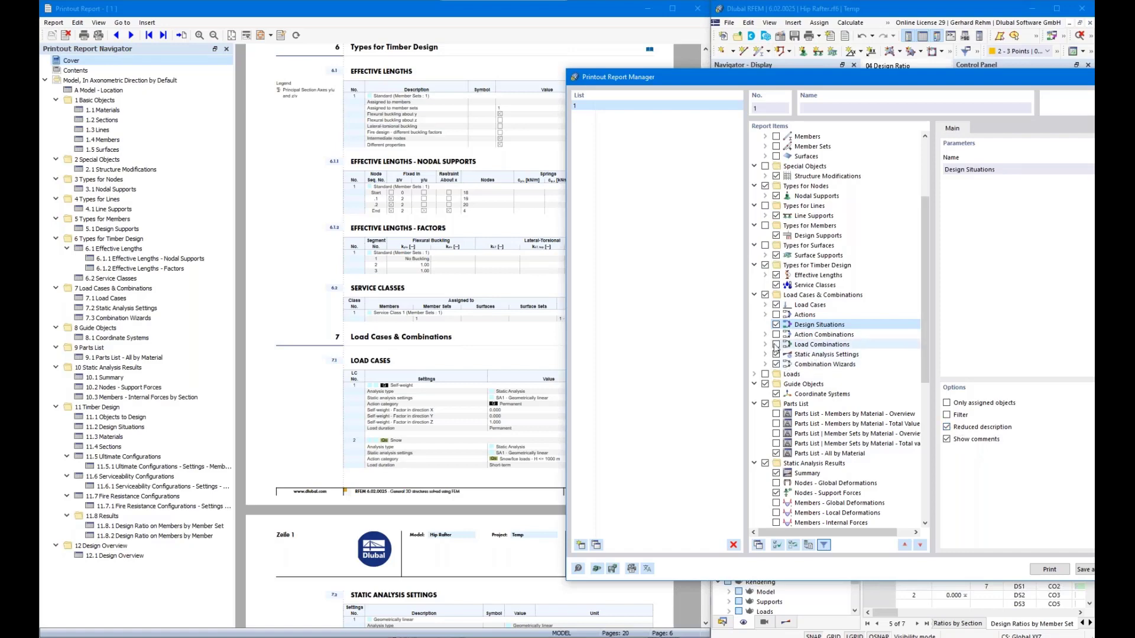
pyautogui.click(776, 345)
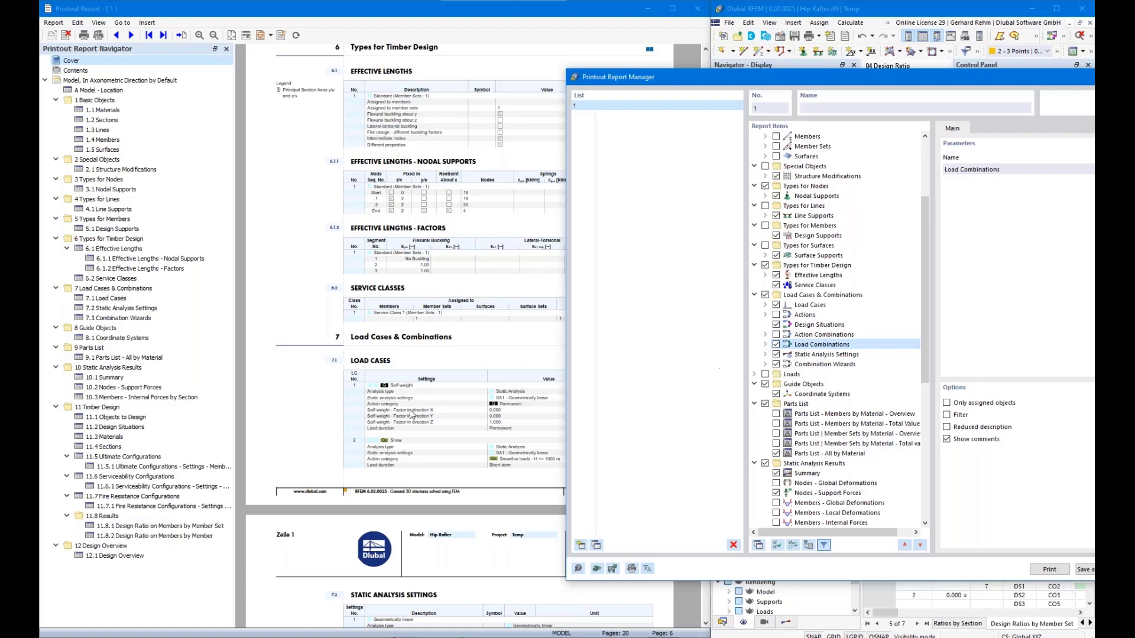
# Turn on the reduced description for Load Combinations and review the Static Analysis Settings and Combination Wizards tables in the report.
pyautogui.scroll(-7, 414, 415)
pyautogui.scroll(-10, 446, 397)
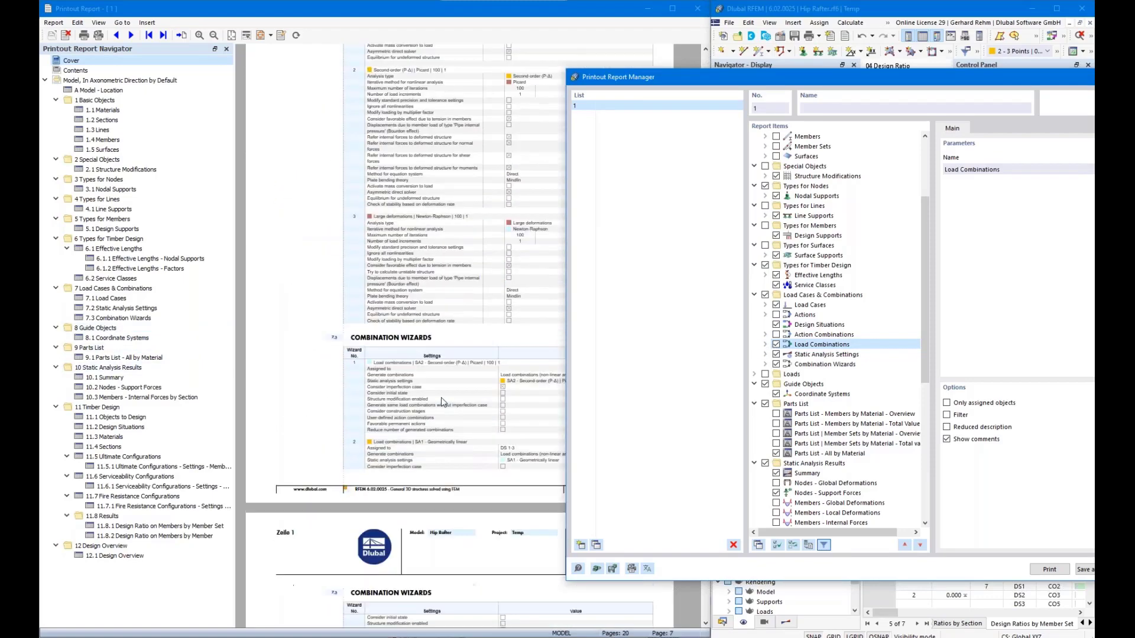
pyautogui.scroll(9, 435, 422)
pyautogui.scroll(4, 445, 454)
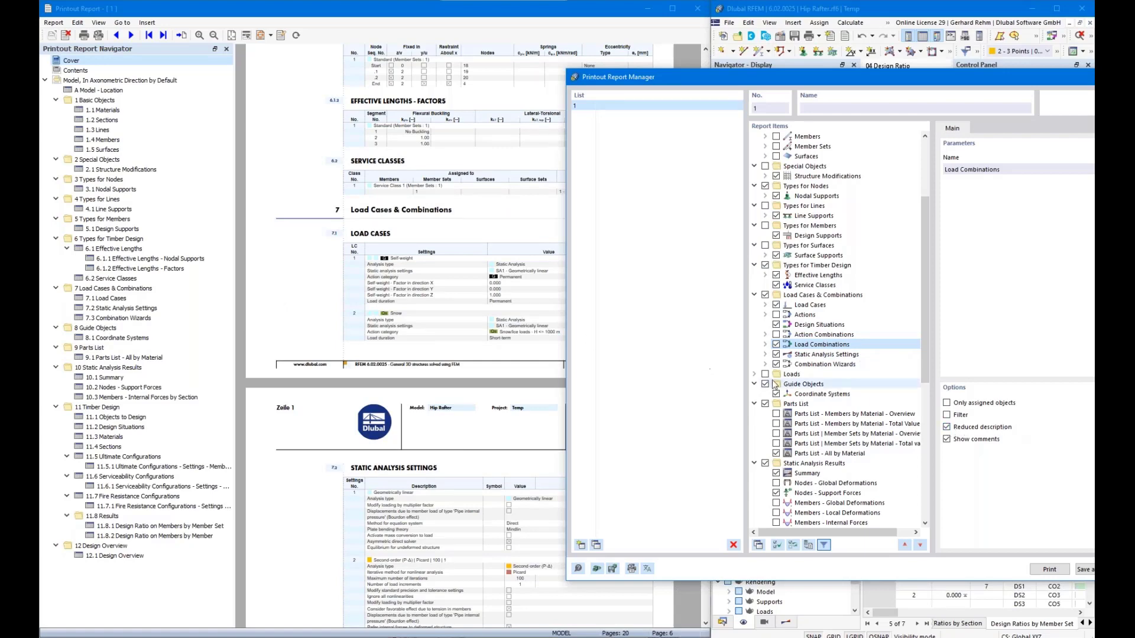
# Check the Static Analysis Settings and Combination Wizards tables in the report and exclude both items from Load Cases & Combinations.
pyautogui.scroll(-5, 403, 376)
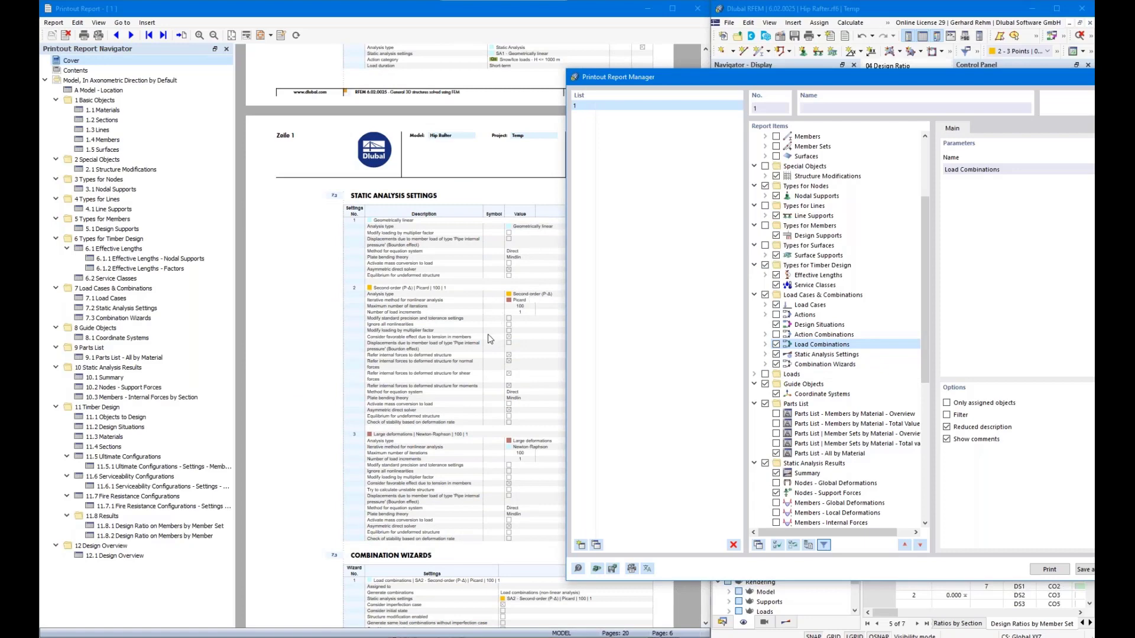
pyautogui.scroll(-5, 503, 325)
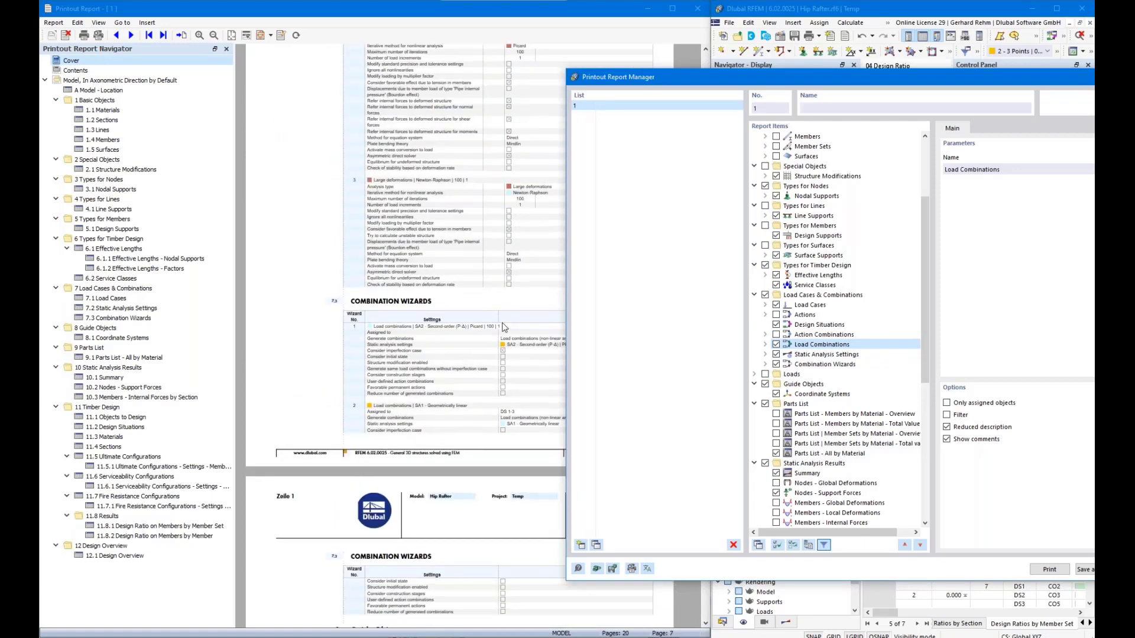
pyautogui.scroll(-3, 503, 326)
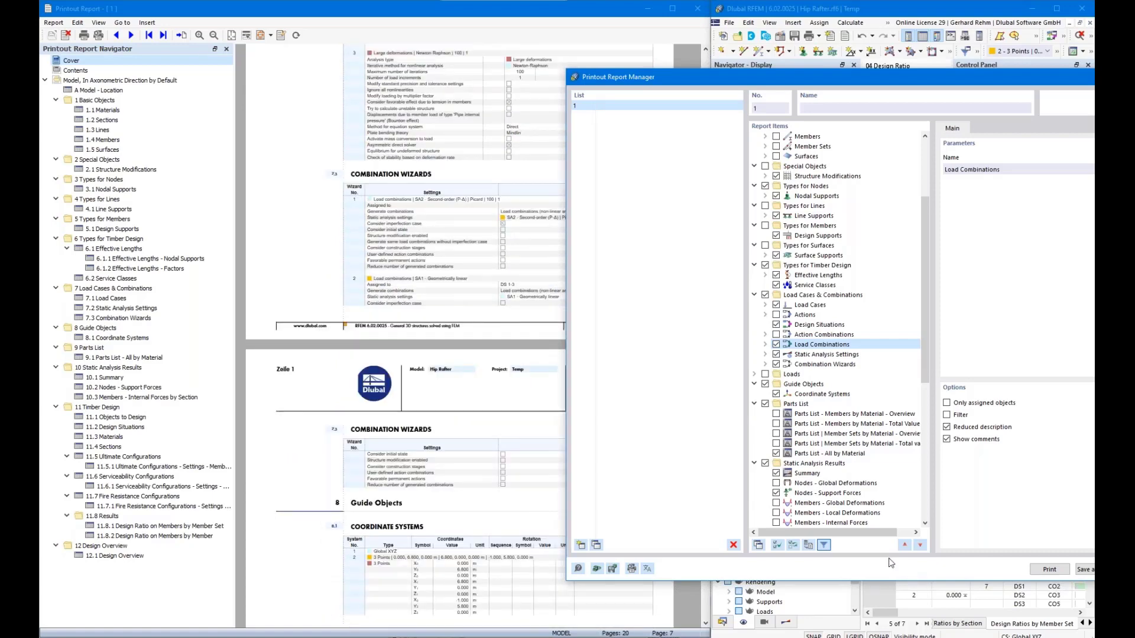
pyautogui.click(781, 354)
pyautogui.scroll(-2, 424, 452)
pyautogui.scroll(-1, 425, 453)
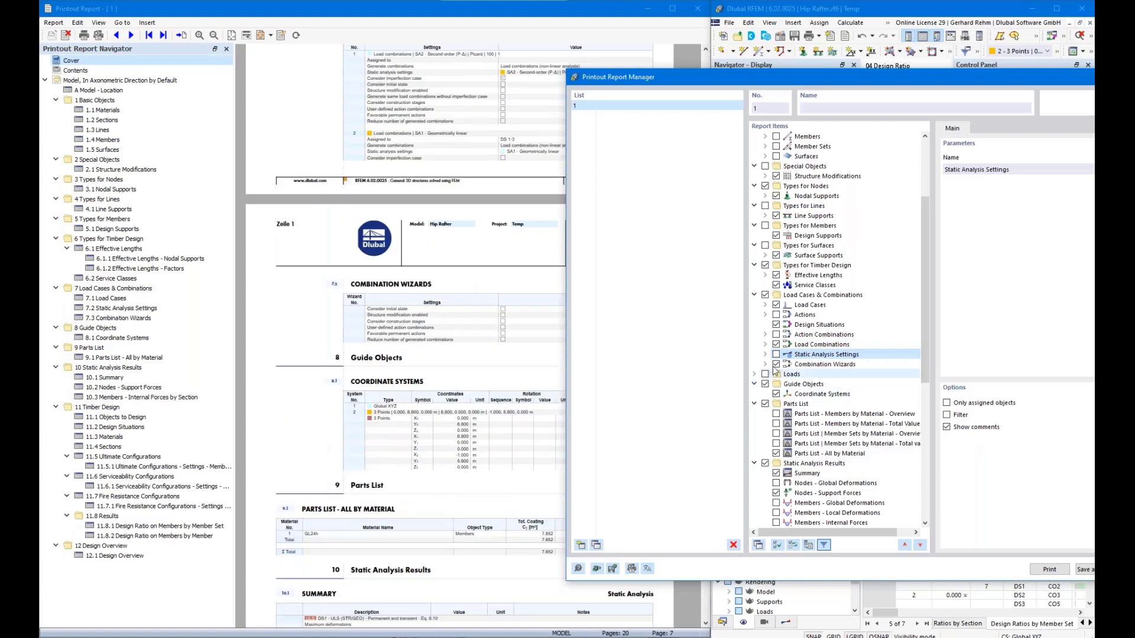
pyautogui.click(777, 364)
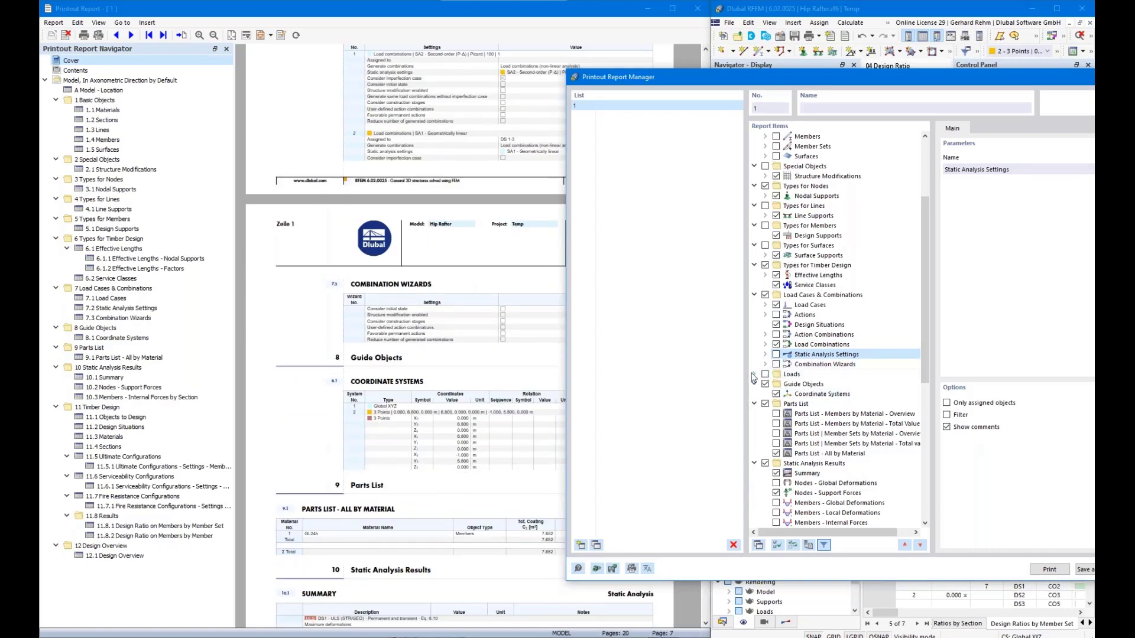
# Include the Loads chapter in the report items and exclude the Guide Objects and Parts List chapters.
pyautogui.click(765, 374)
pyautogui.click(766, 384)
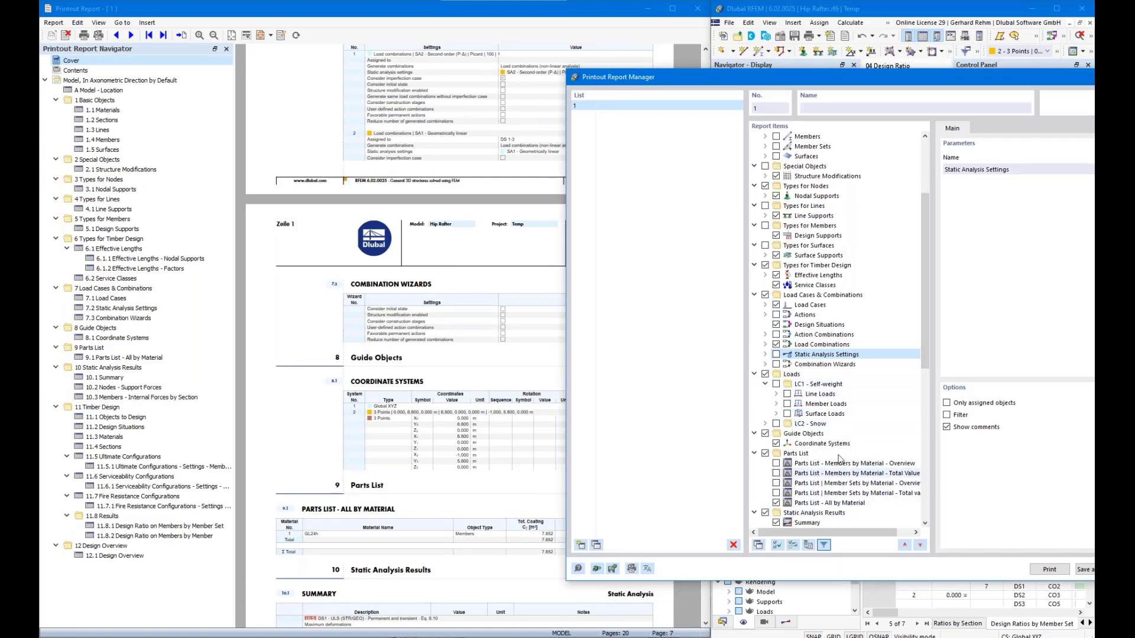
pyautogui.scroll(-2, 838, 456)
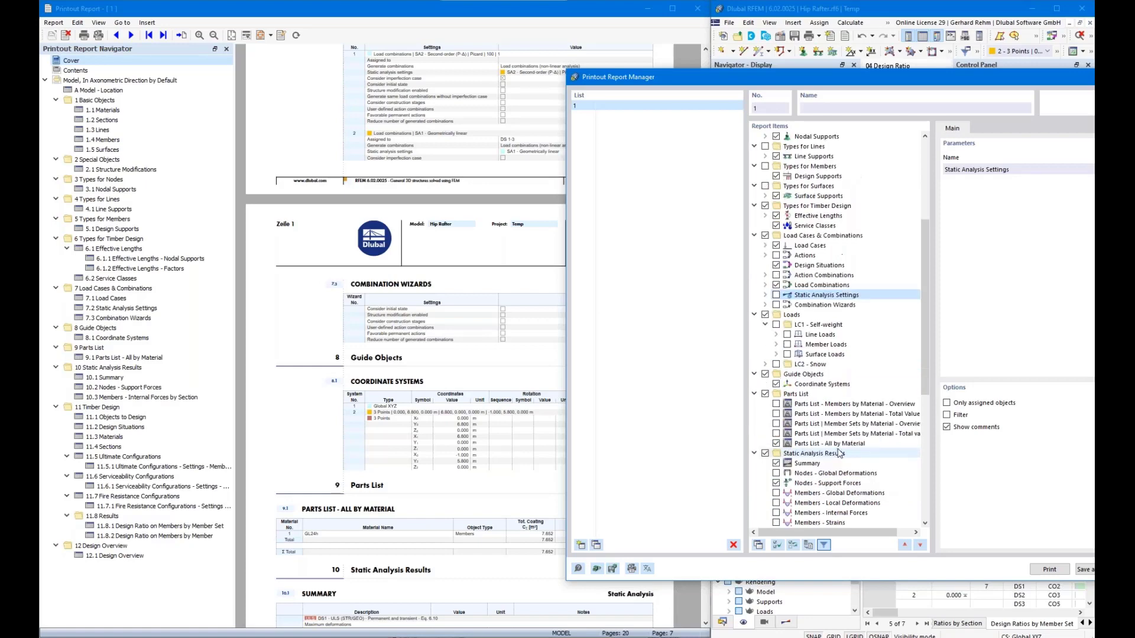
pyautogui.click(765, 374)
pyautogui.click(764, 375)
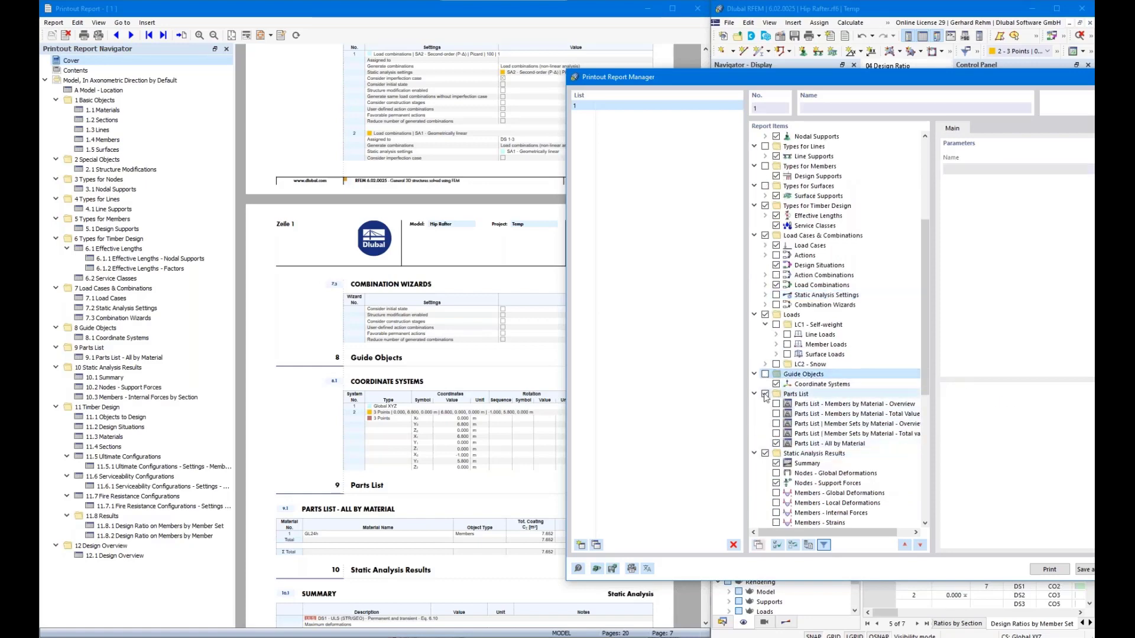
pyautogui.click(765, 394)
pyautogui.click(765, 395)
# Review the static analysis Summary table in the report and exclude Summary from the Static Analysis Results items.
pyautogui.scroll(-4, 762, 432)
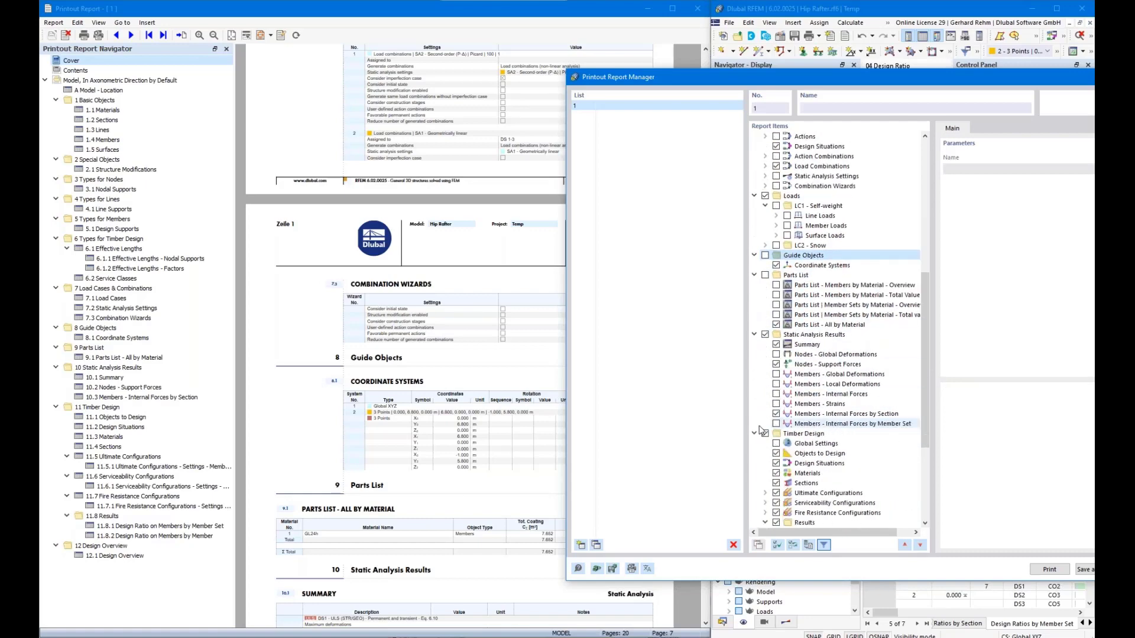
pyautogui.scroll(-5, 405, 410)
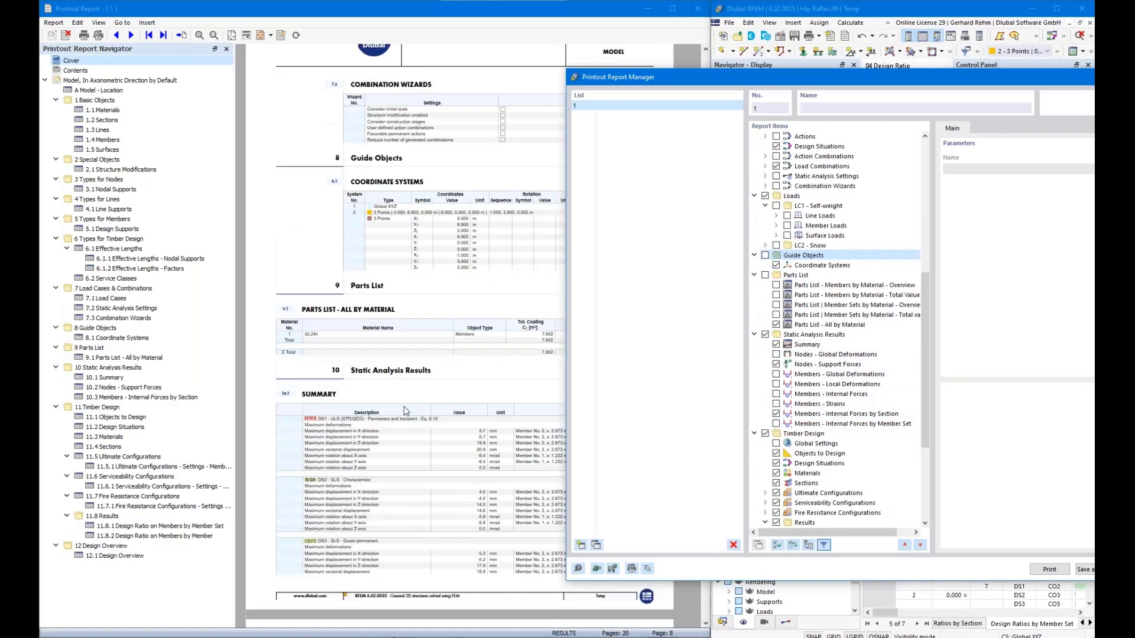
pyautogui.scroll(-5, 405, 410)
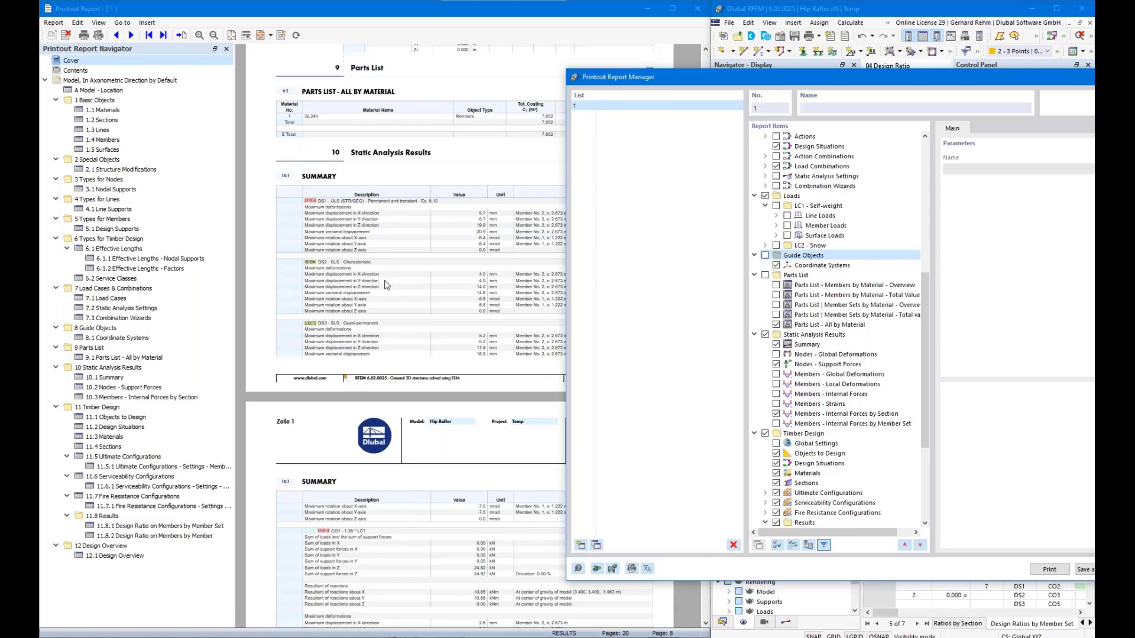
pyautogui.scroll(-2, 383, 277)
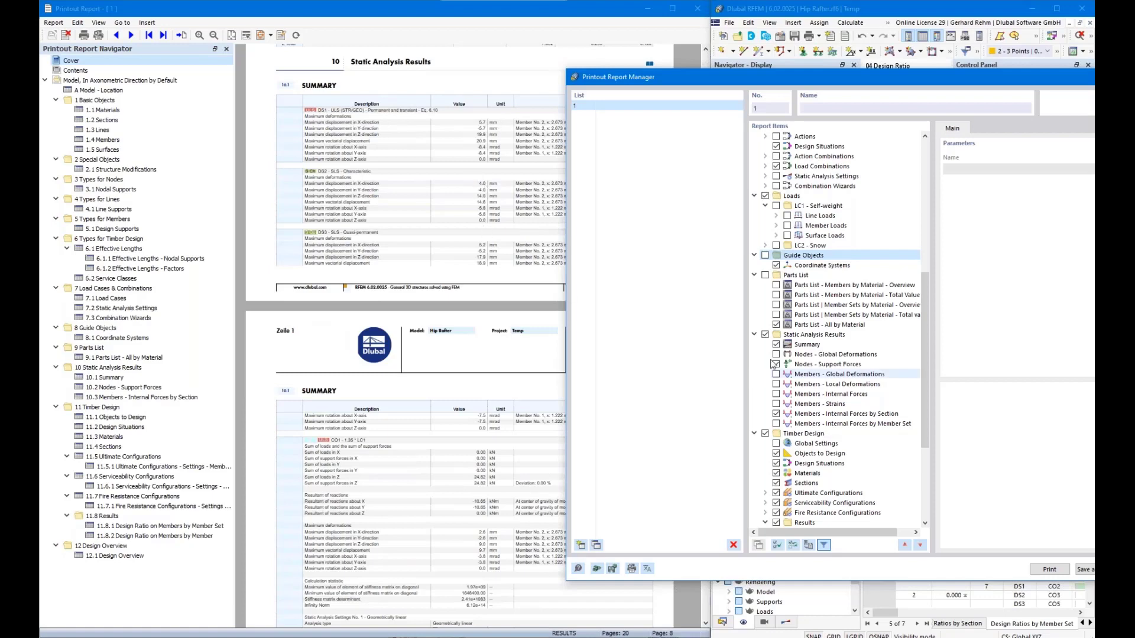
# Enable the Loading option for Nodes - Support Forces and select LC1, LC2, CO1 and CO2 as its loadings.
pyautogui.click(813, 366)
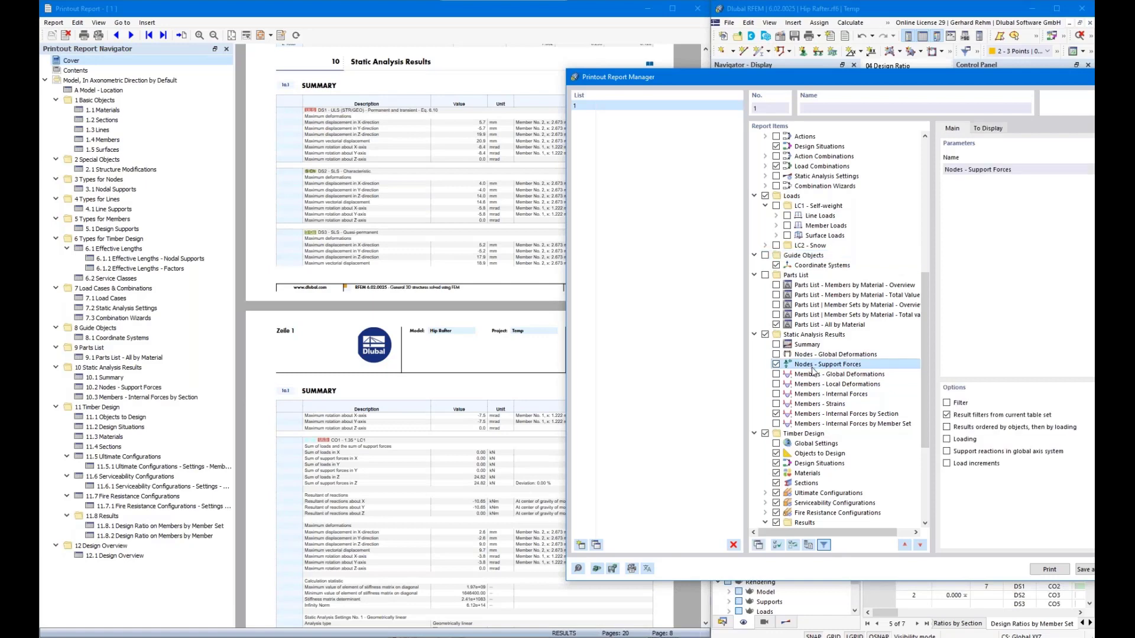
pyautogui.moveTo(757, 76); pyautogui.dragTo(504, 66)
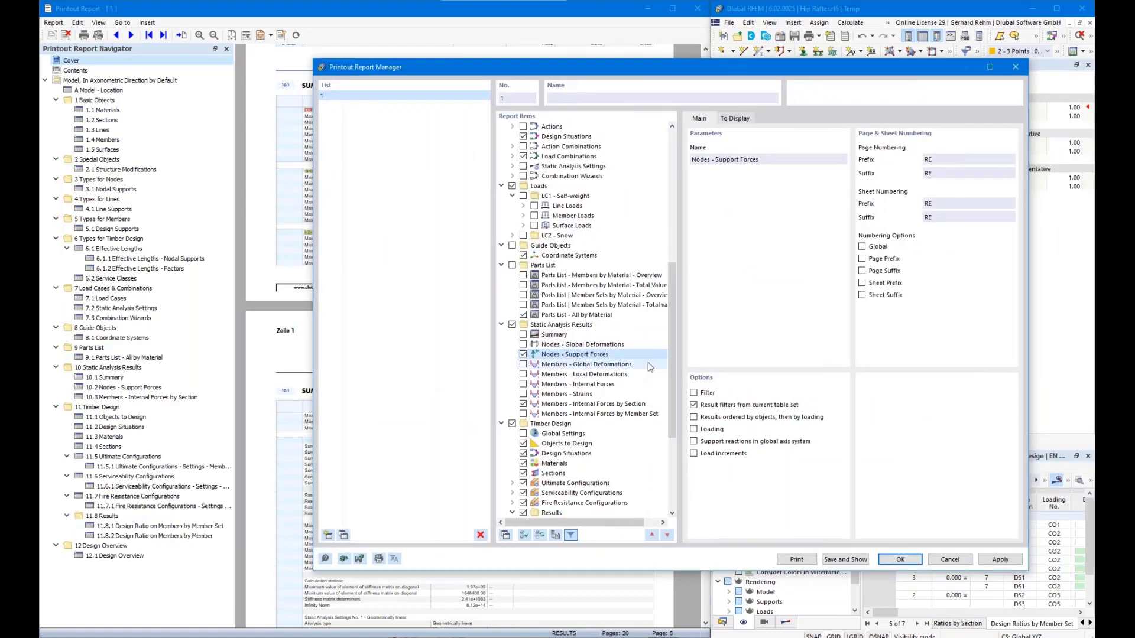
pyautogui.click(695, 430)
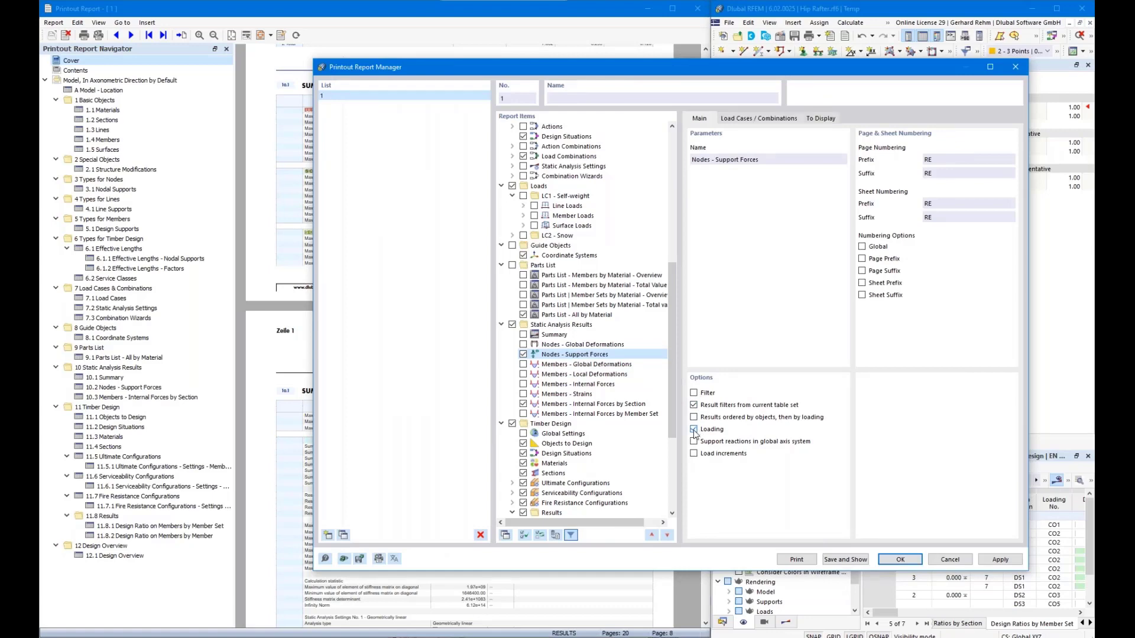
pyautogui.click(746, 119)
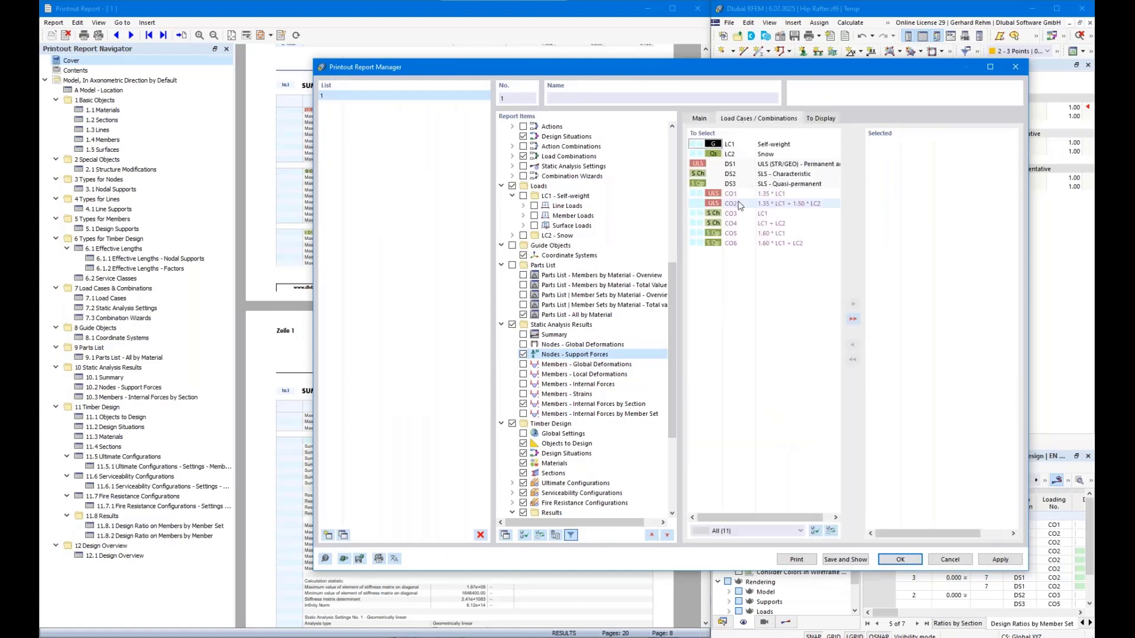
pyautogui.doubleClick(761, 144)
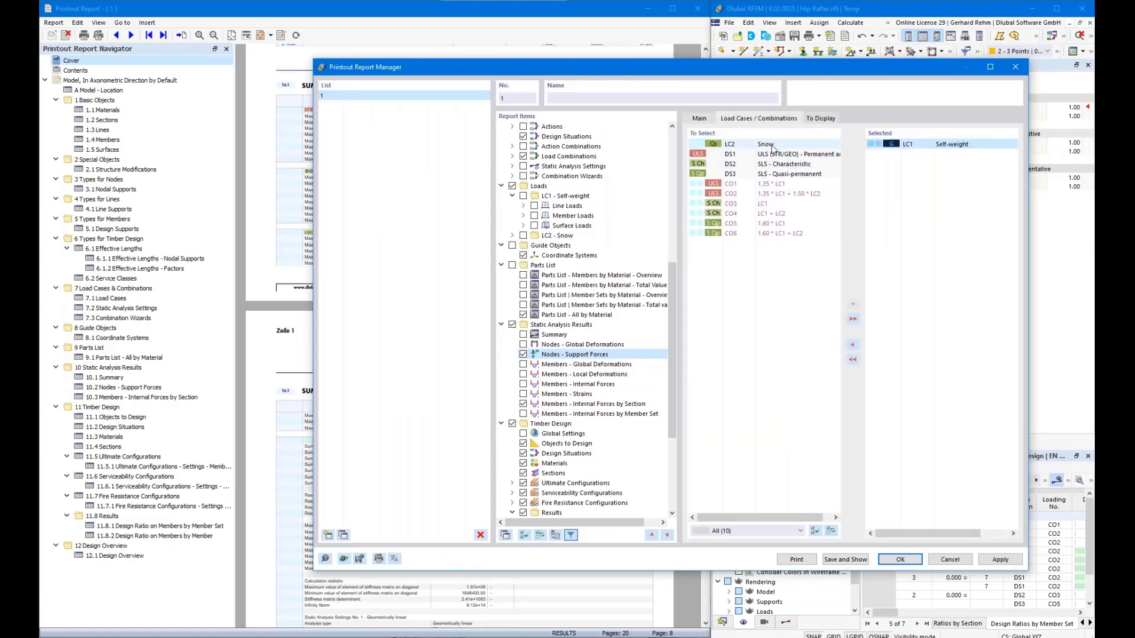
pyautogui.doubleClick(761, 144)
pyautogui.moveTo(770, 175); pyautogui.dragTo(771, 184)
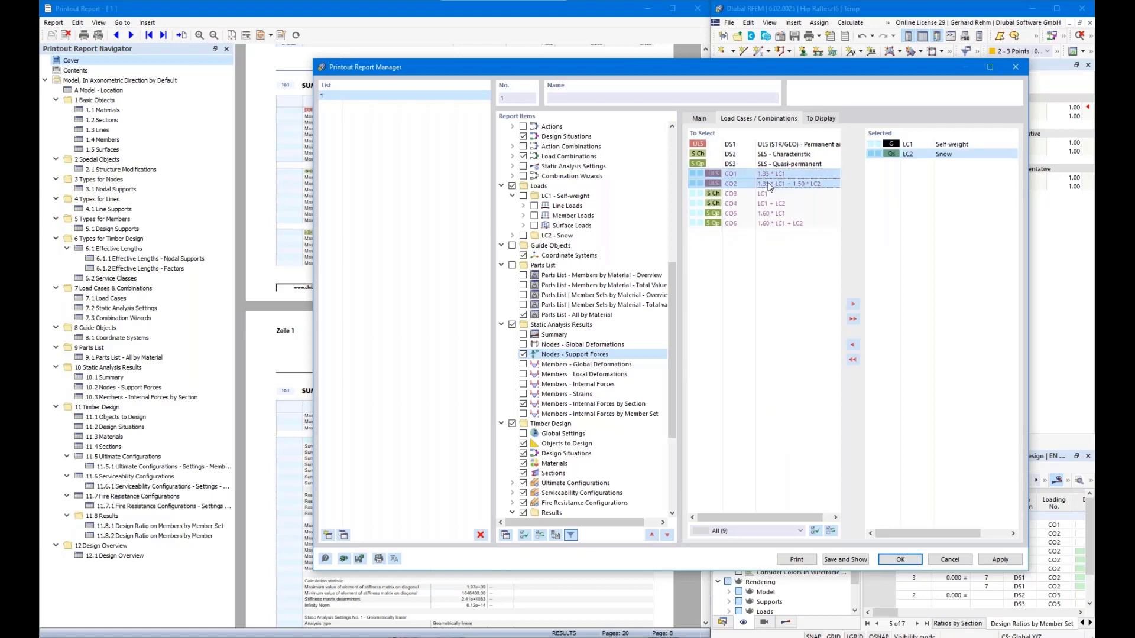
pyautogui.click(857, 305)
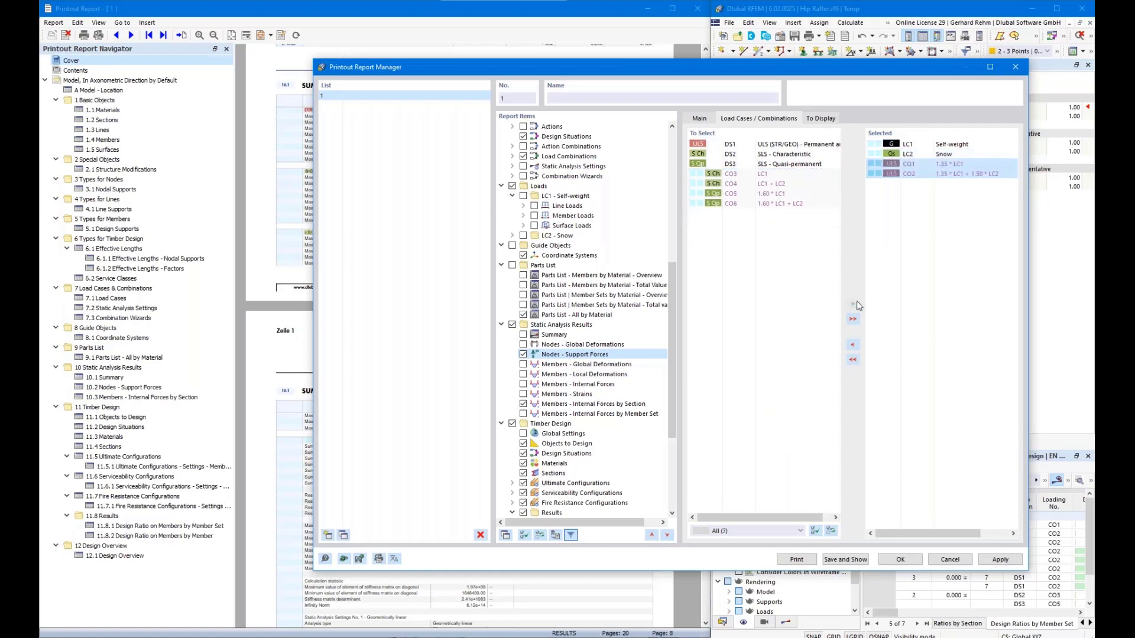
# Turn off the result filters from the current table set for Nodes - Support Forces and review its table in the report.
pyautogui.click(700, 119)
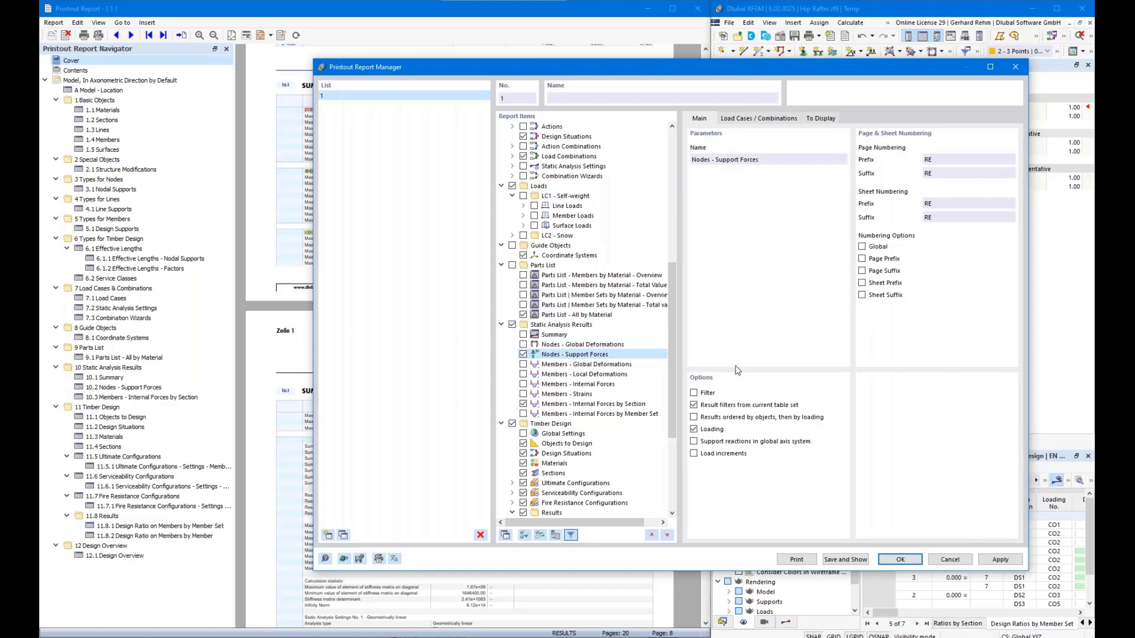
pyautogui.click(706, 407)
pyautogui.click(816, 120)
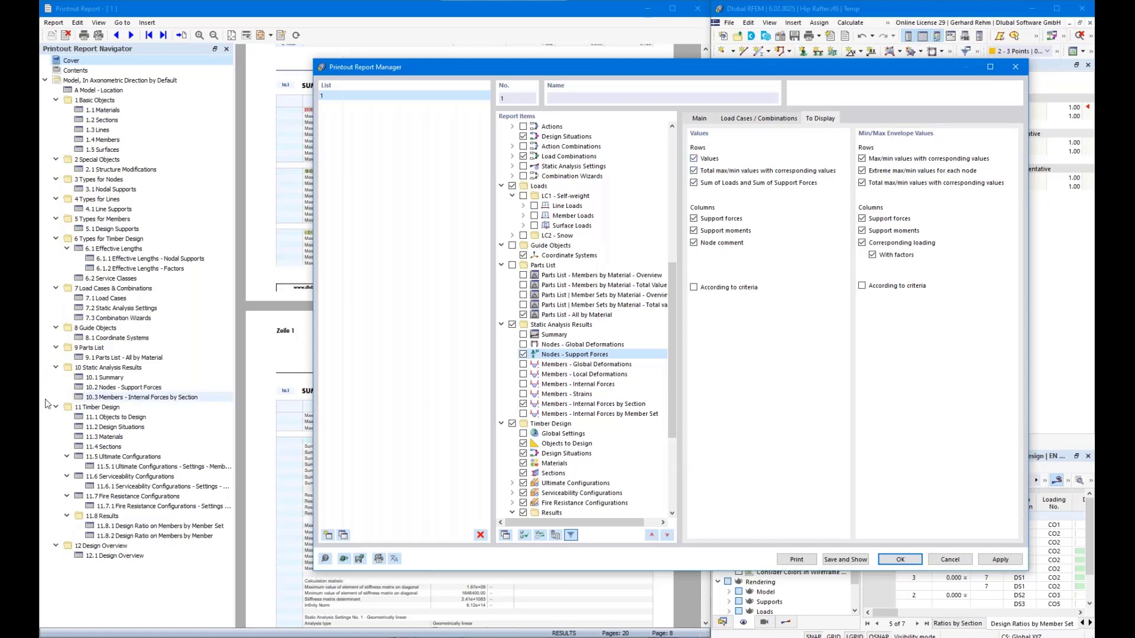
pyautogui.click(124, 388)
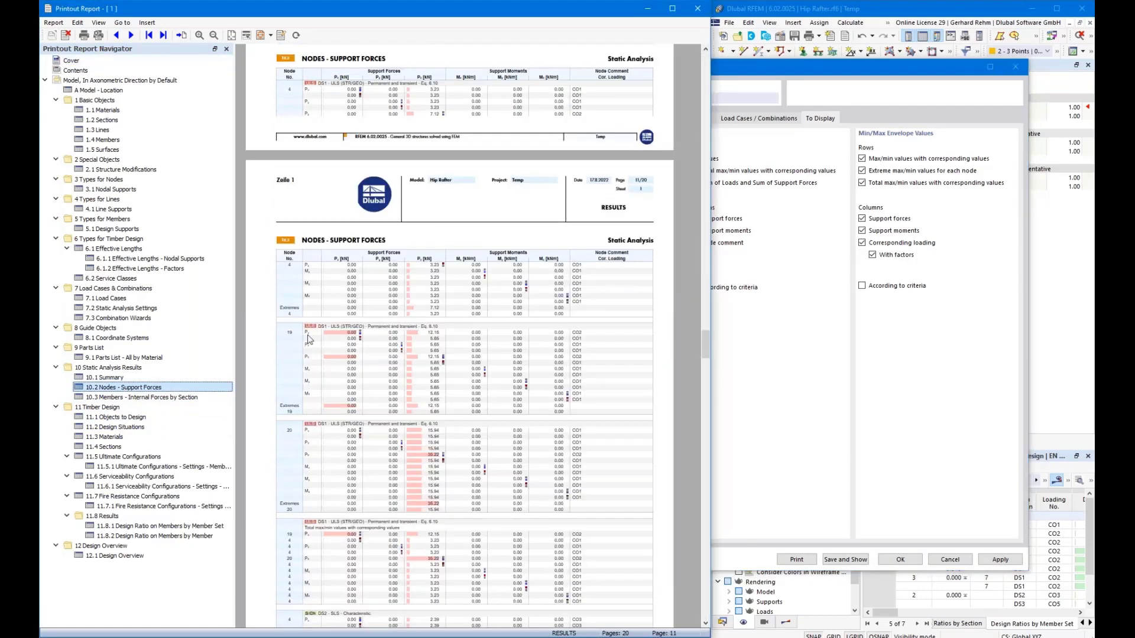
pyautogui.scroll(-1, 308, 338)
pyautogui.scroll(-2, 308, 338)
pyautogui.scroll(2, 385, 343)
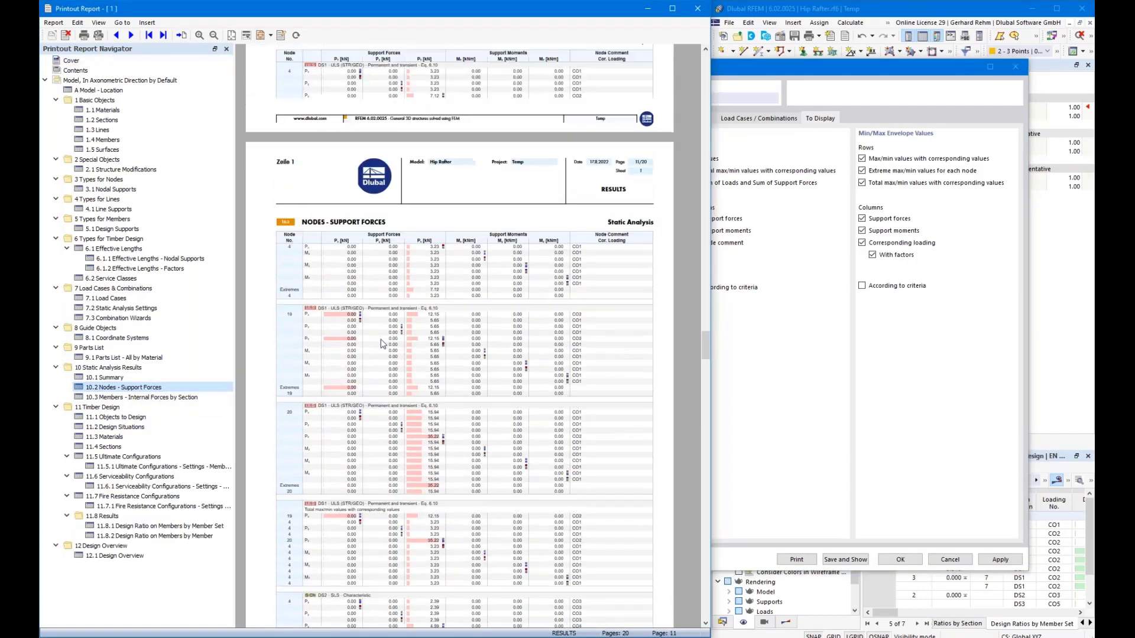
# Hide the support moments column, the total max/min rows and the sum of loads and support forces rows in the Values of Nodes - Support Forces.
pyautogui.click(813, 307)
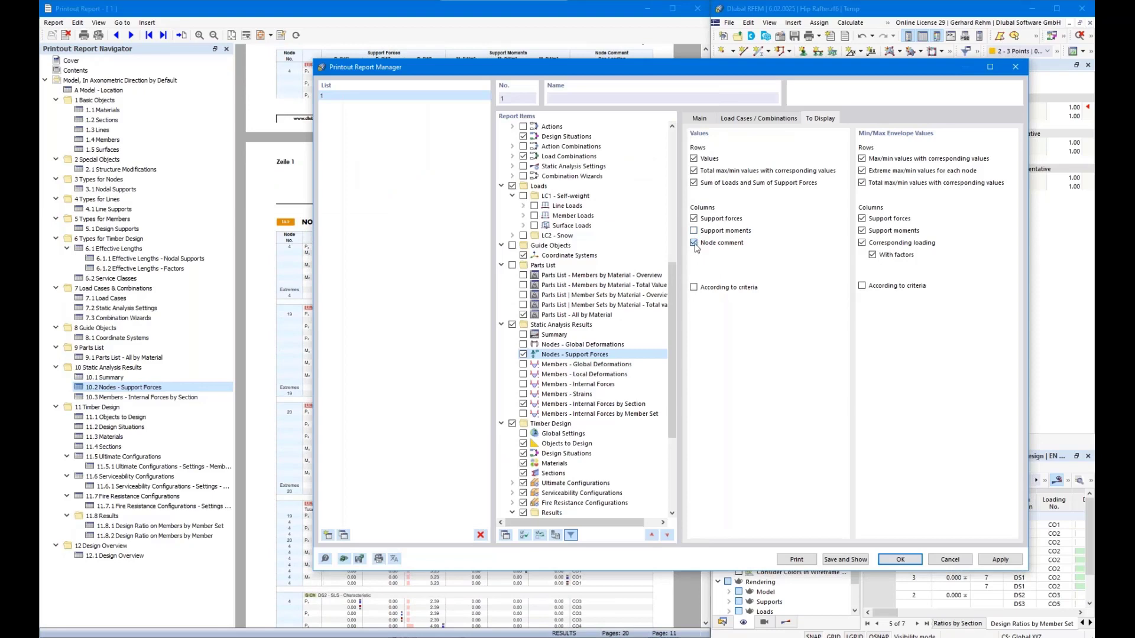
pyautogui.click(694, 231)
pyautogui.click(694, 243)
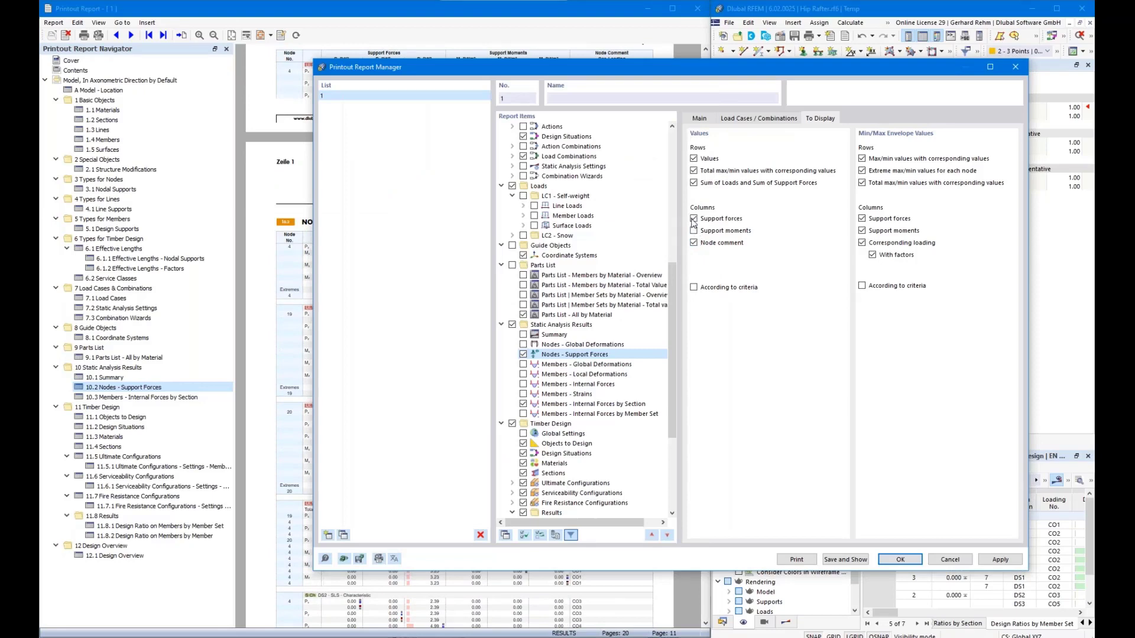
pyautogui.click(694, 184)
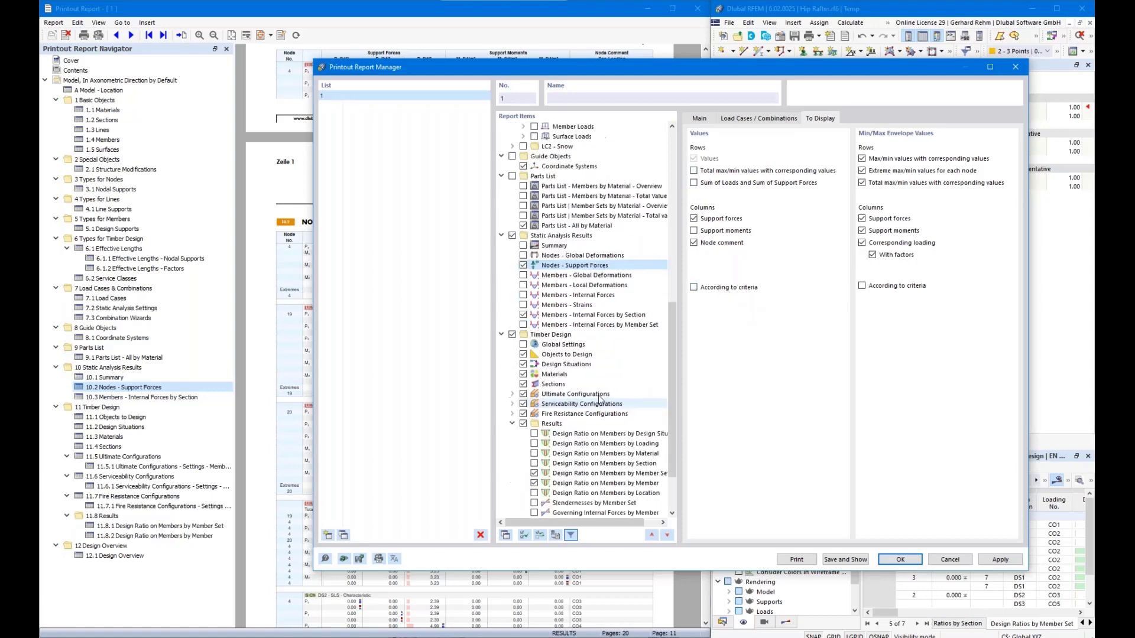
# Exclude Members - Internal Forces by Section from the static analysis results and include Members - Internal Forces by Member Set instead.
pyautogui.scroll(-3, 603, 410)
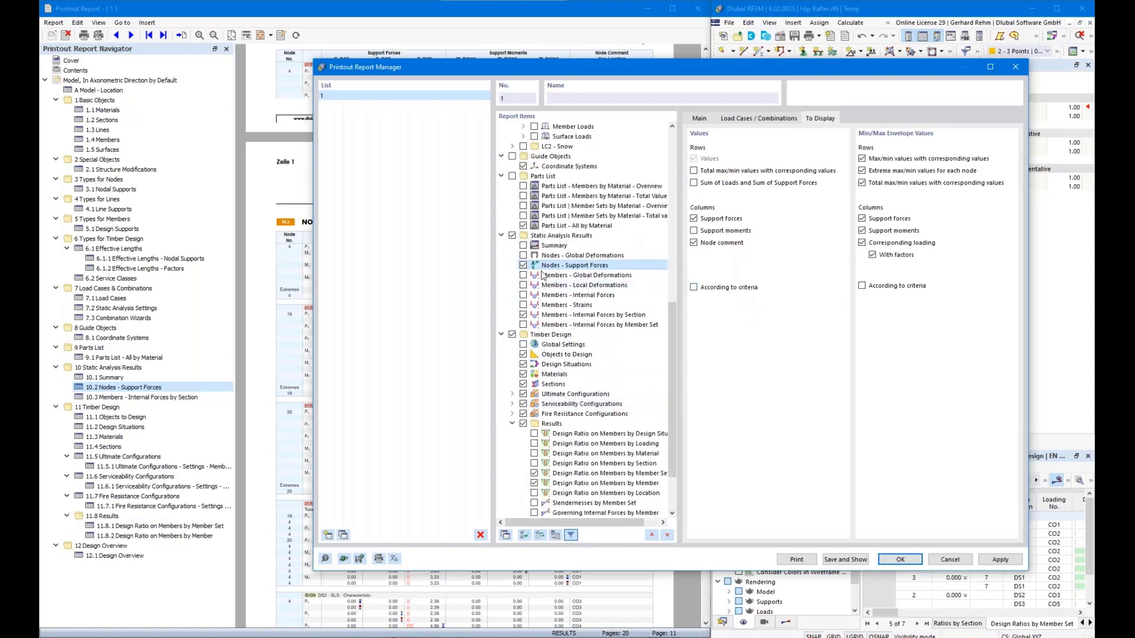
pyautogui.click(565, 316)
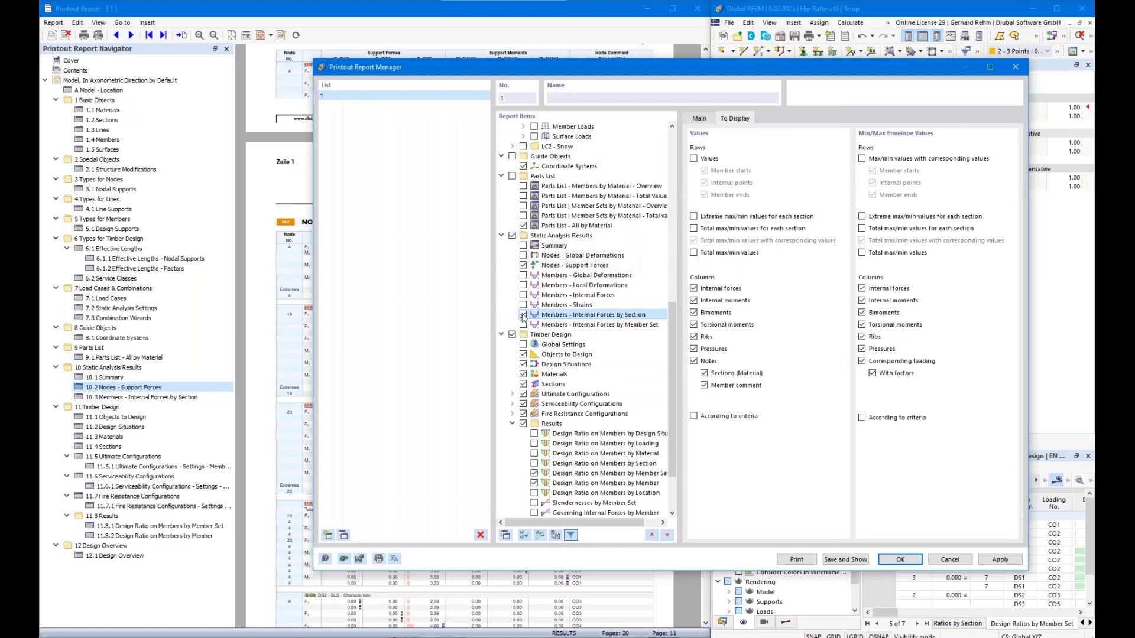
pyautogui.click(574, 326)
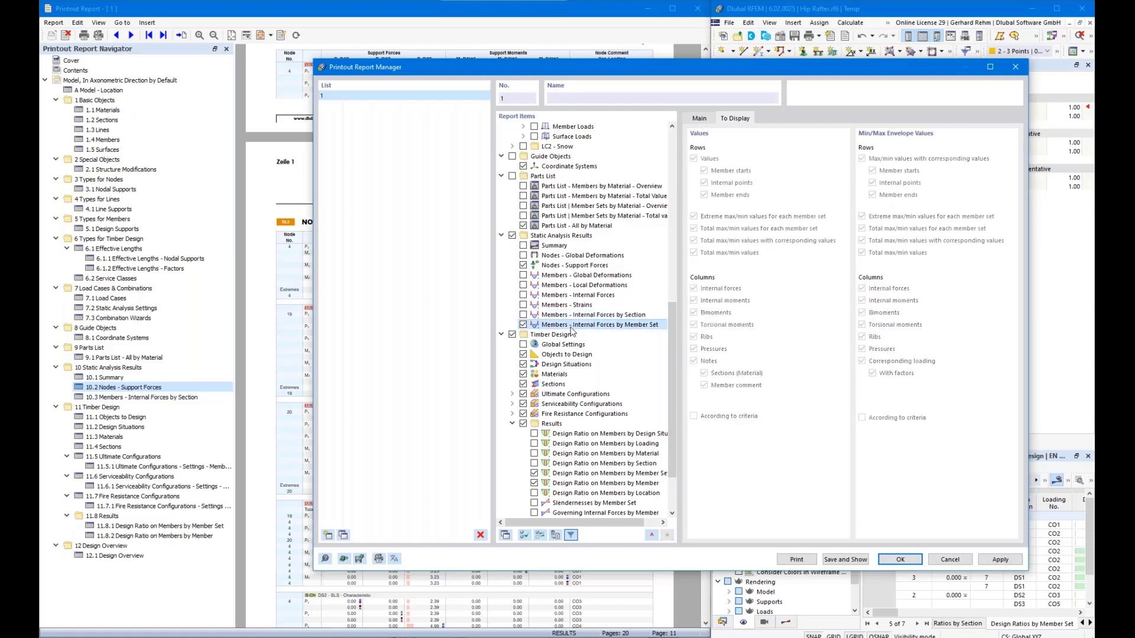
# Enable the Loading option for Members - Internal Forces by Member Set and select design situation DS1 as its loading.
pyautogui.click(699, 117)
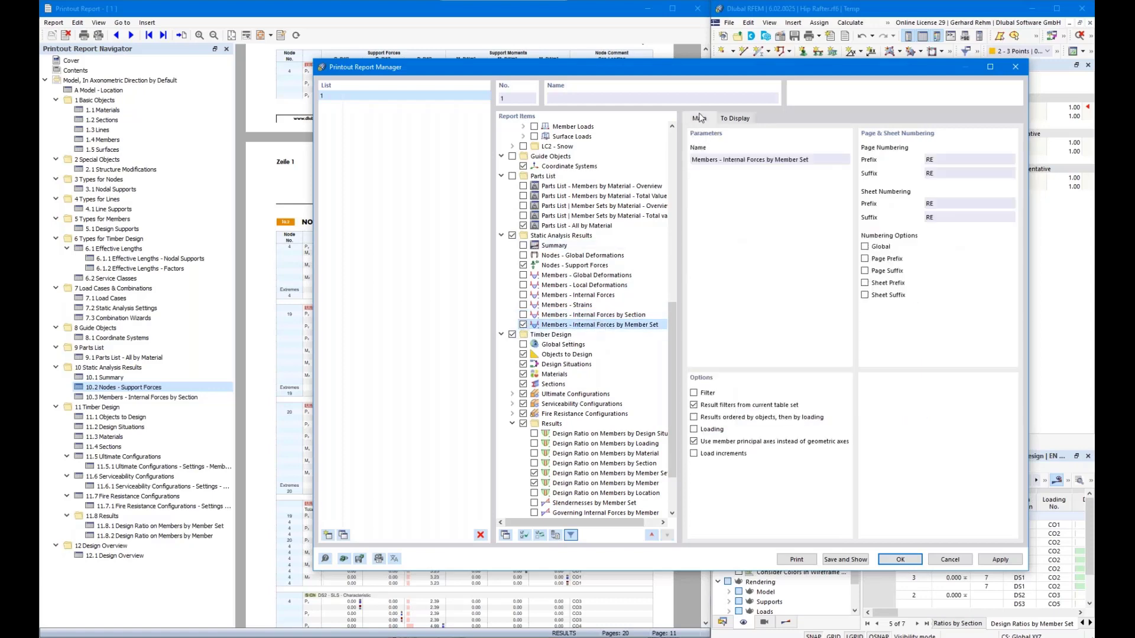
pyautogui.click(695, 429)
pyautogui.click(771, 120)
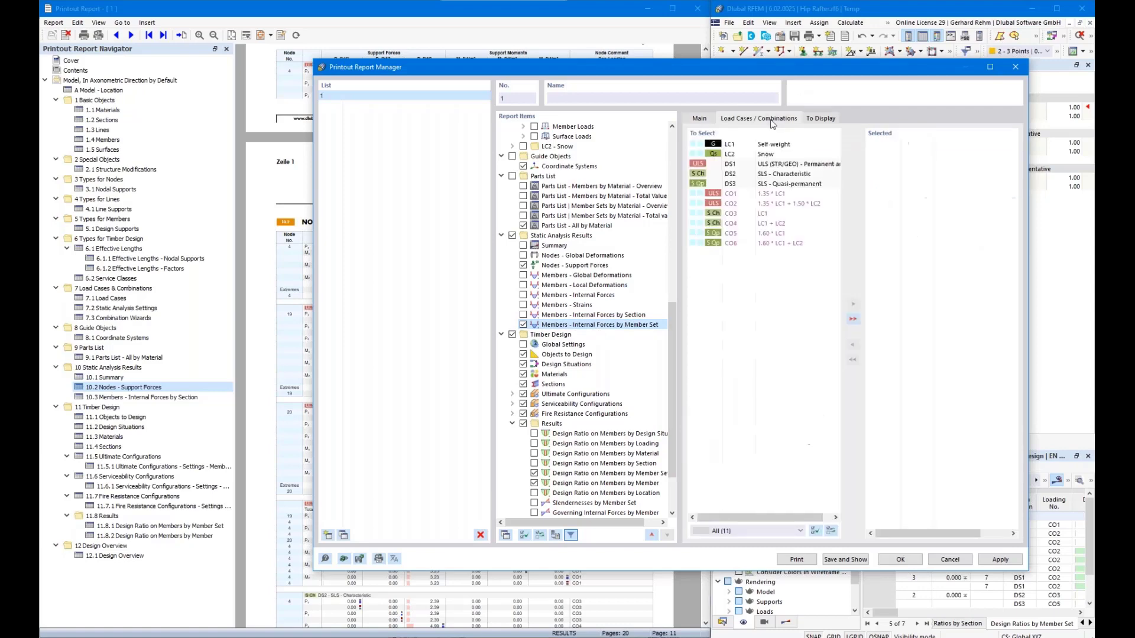
pyautogui.doubleClick(746, 165)
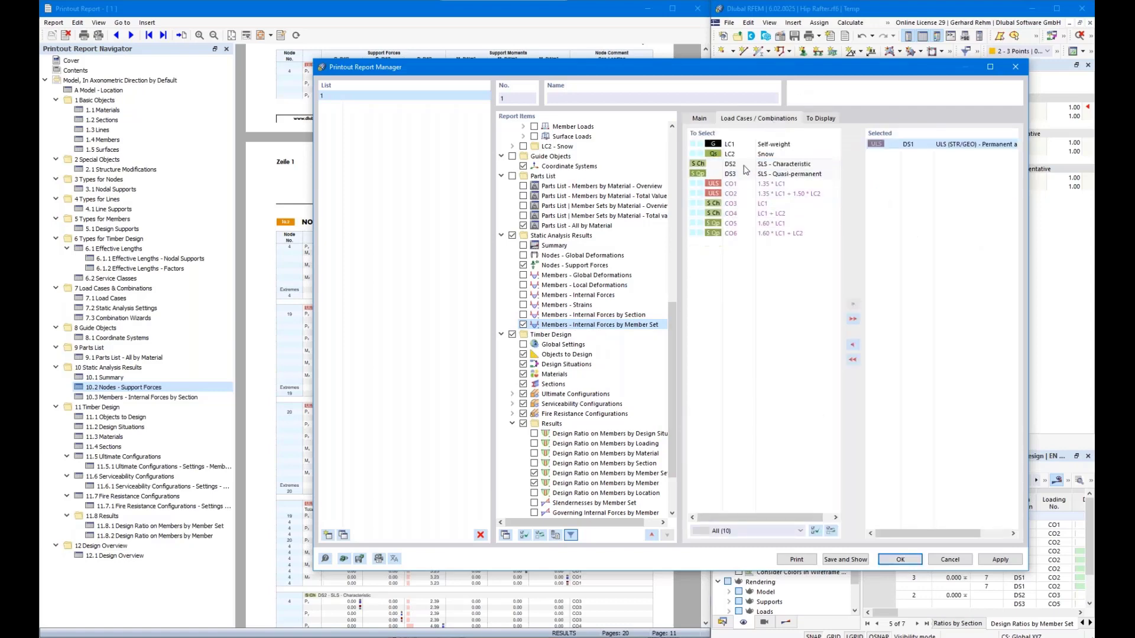
# Hide the max/min values with corresponding values and all three total max/min rows in the envelope values of Members - Internal Forces by Member Set.
pyautogui.click(699, 119)
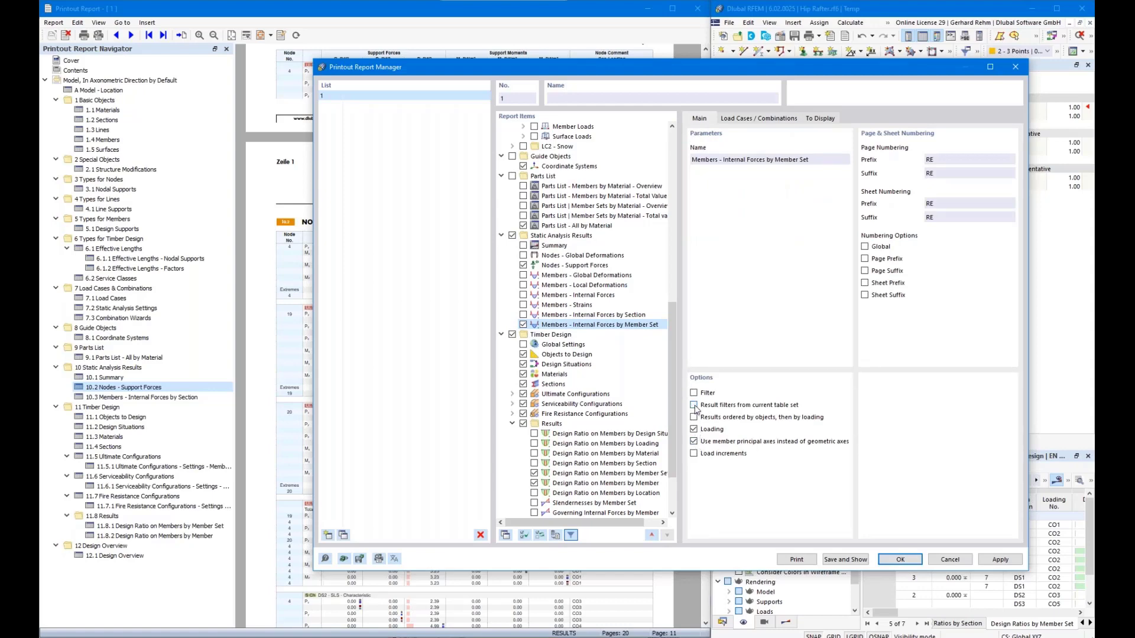
pyautogui.click(818, 121)
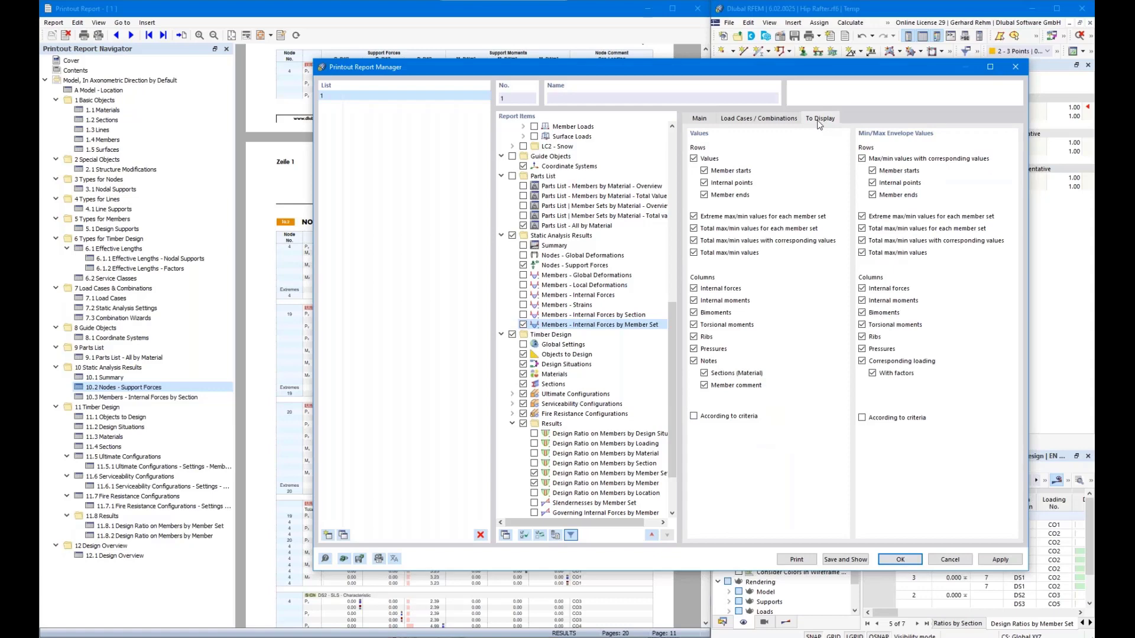
pyautogui.click(862, 158)
pyautogui.click(862, 229)
pyautogui.click(862, 241)
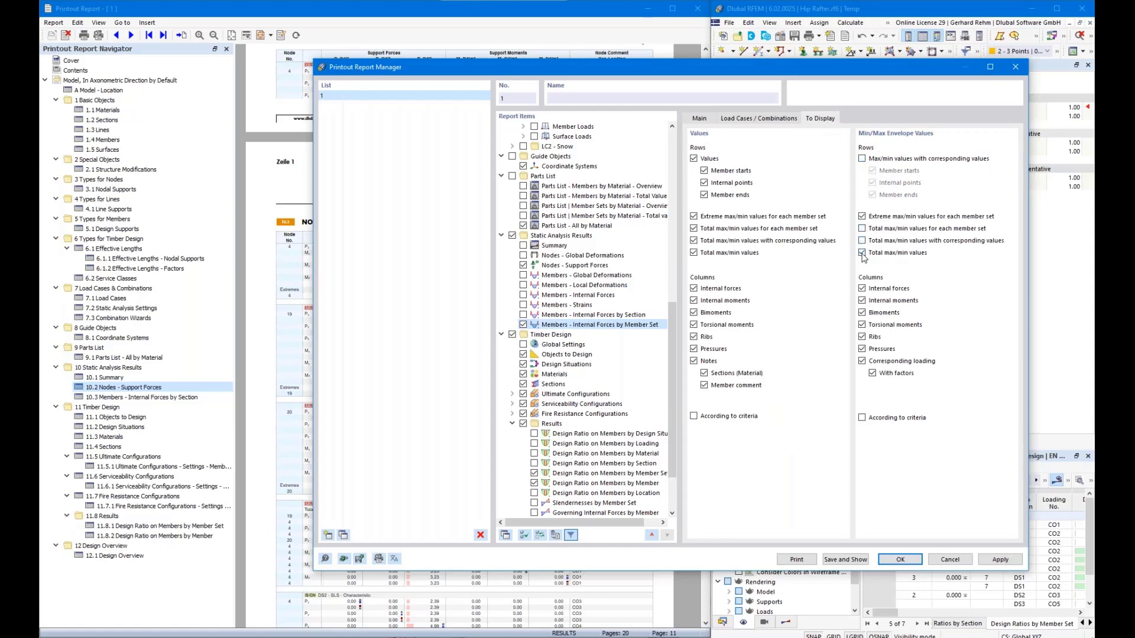
pyautogui.click(862, 253)
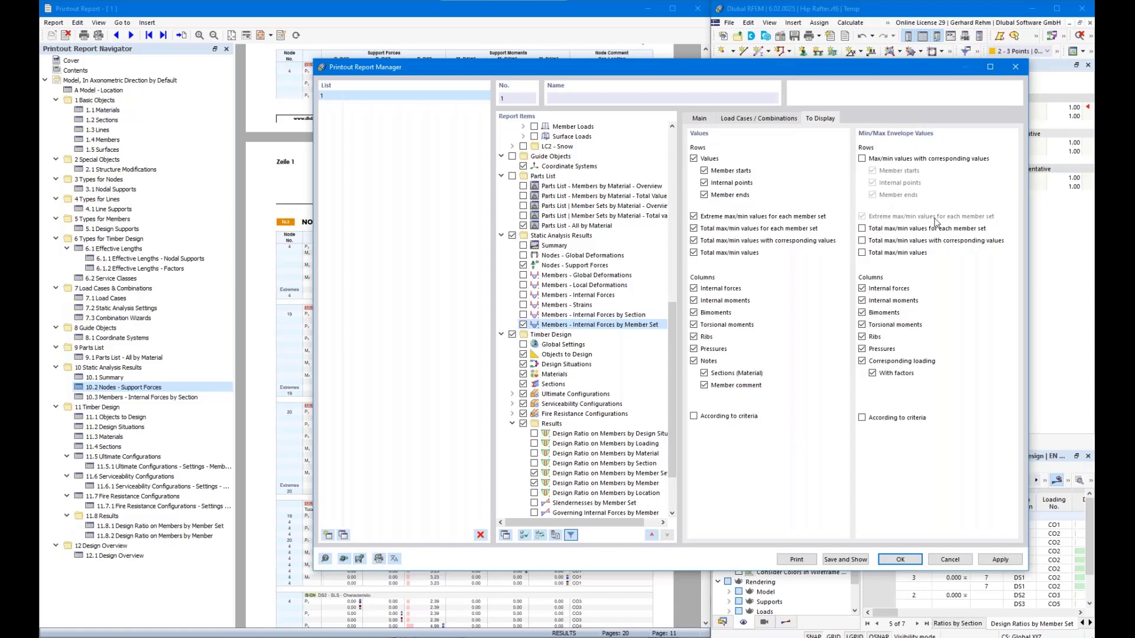
pyautogui.click(752, 120)
pyautogui.click(701, 120)
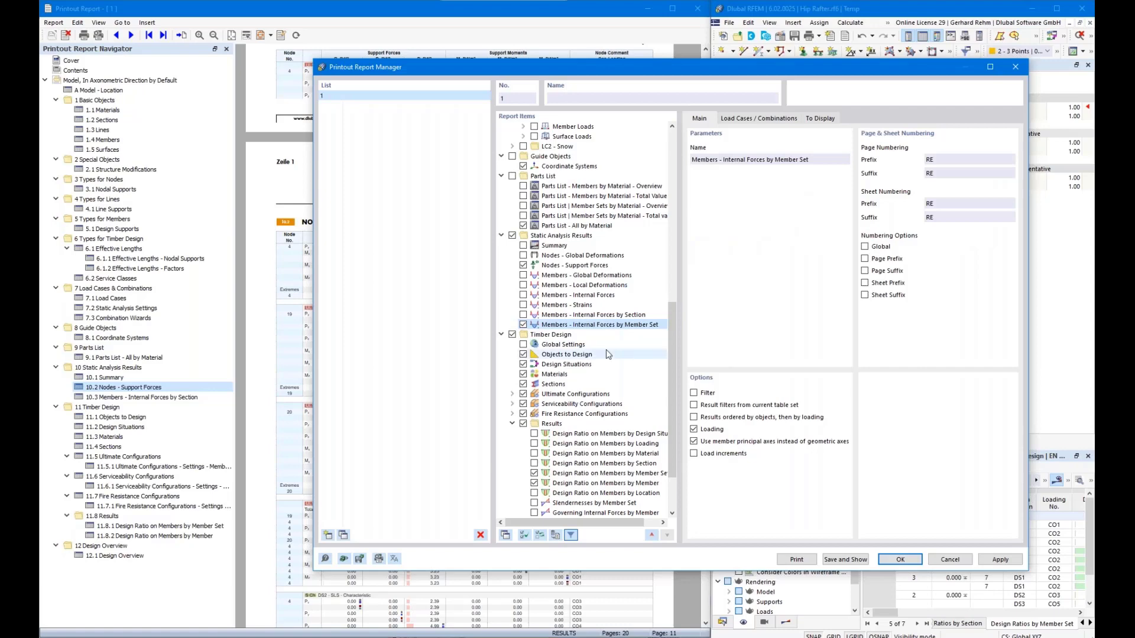
# Exclude Ultimate Configurations and Fire Resistance Configurations from the Timber Design report items, checking their tables in the report.
pyautogui.scroll(-2, 605, 350)
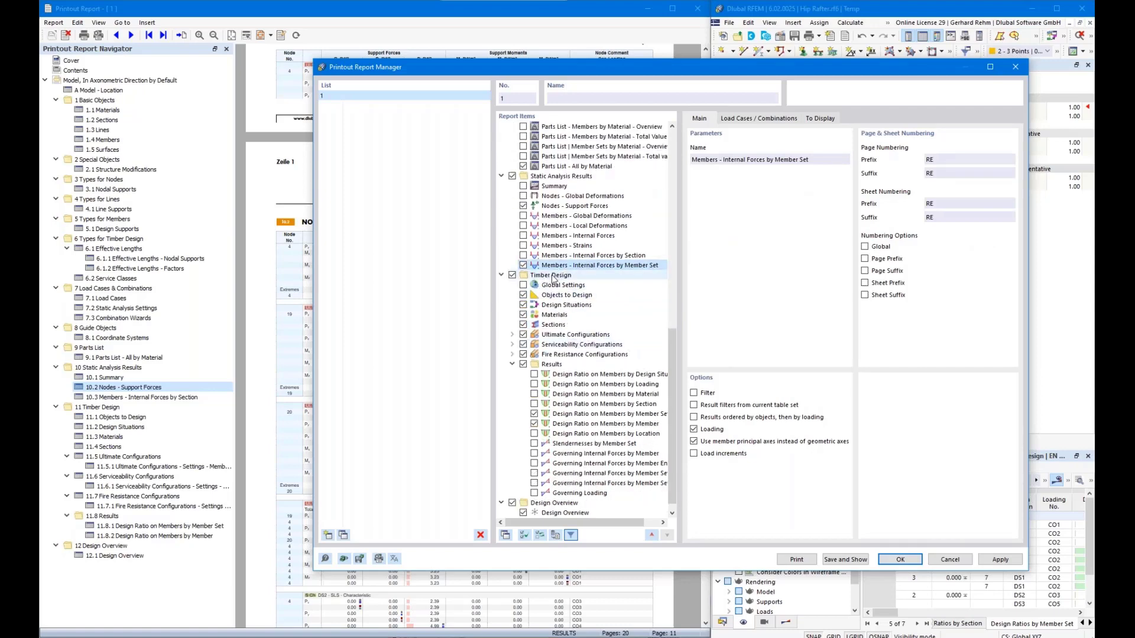
pyautogui.moveTo(417, 71); pyautogui.dragTo(899, 103)
pyautogui.click(116, 417)
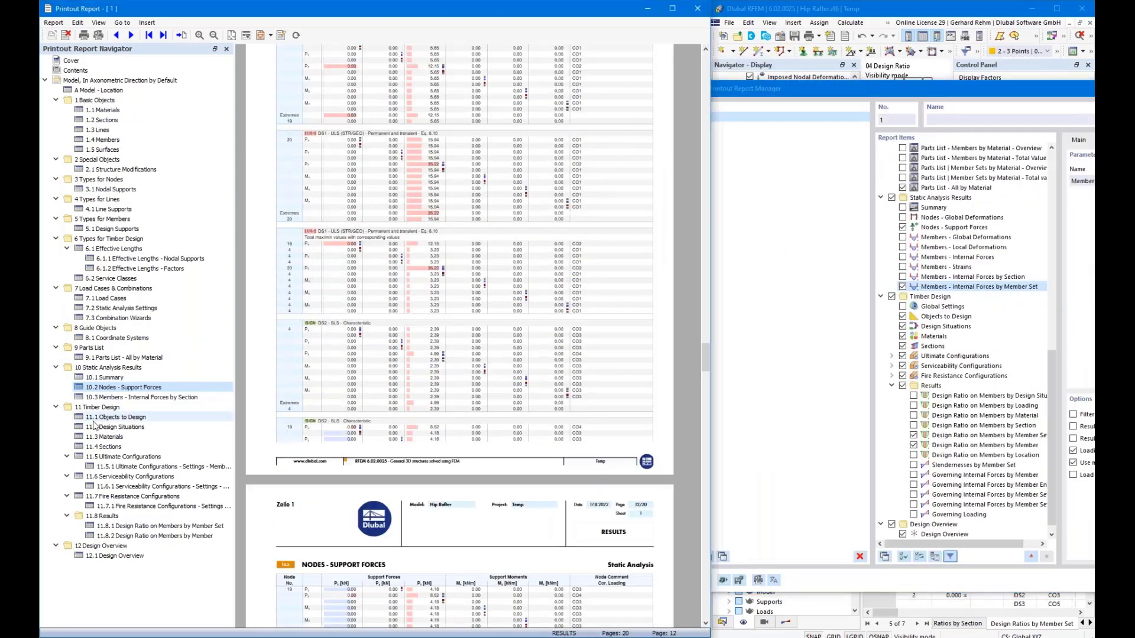
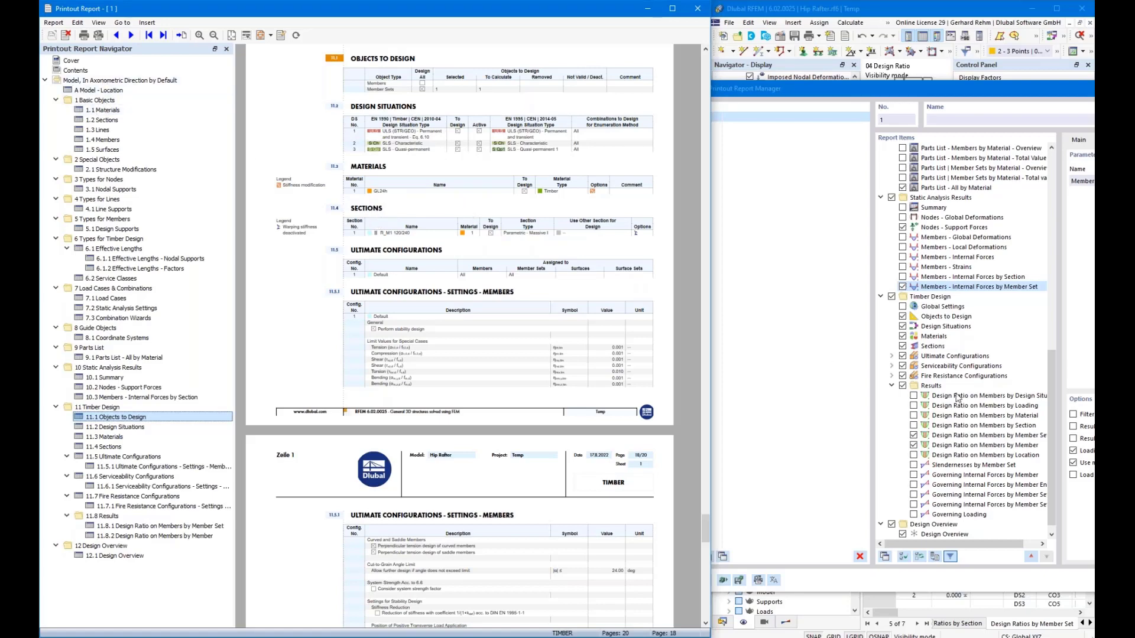
pyautogui.scroll(-1, 450, 223)
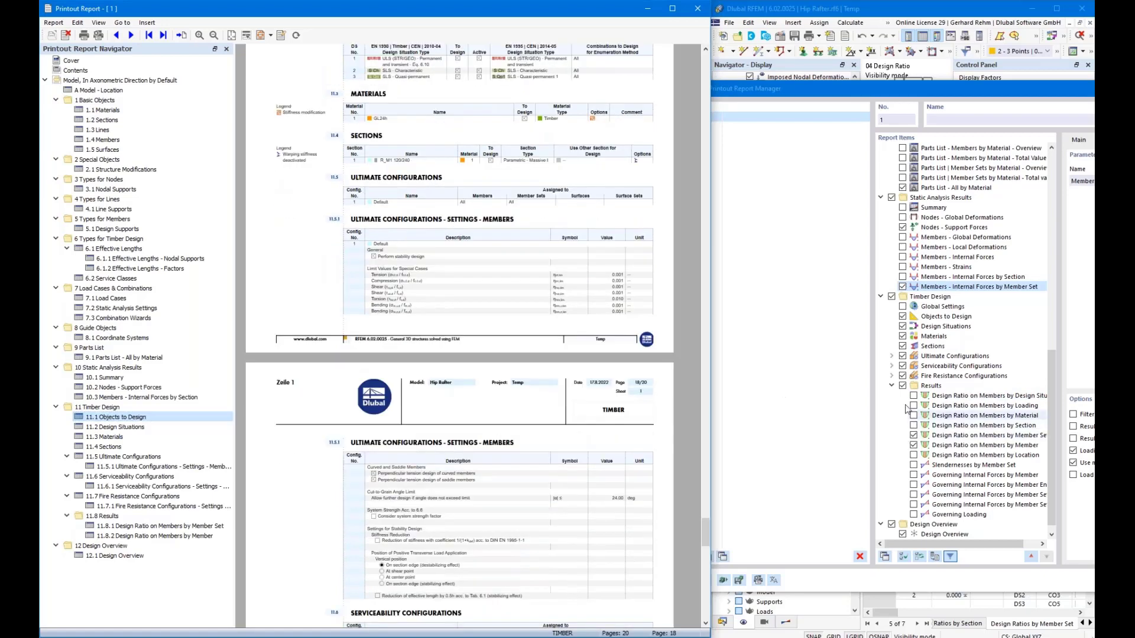
pyautogui.click(902, 356)
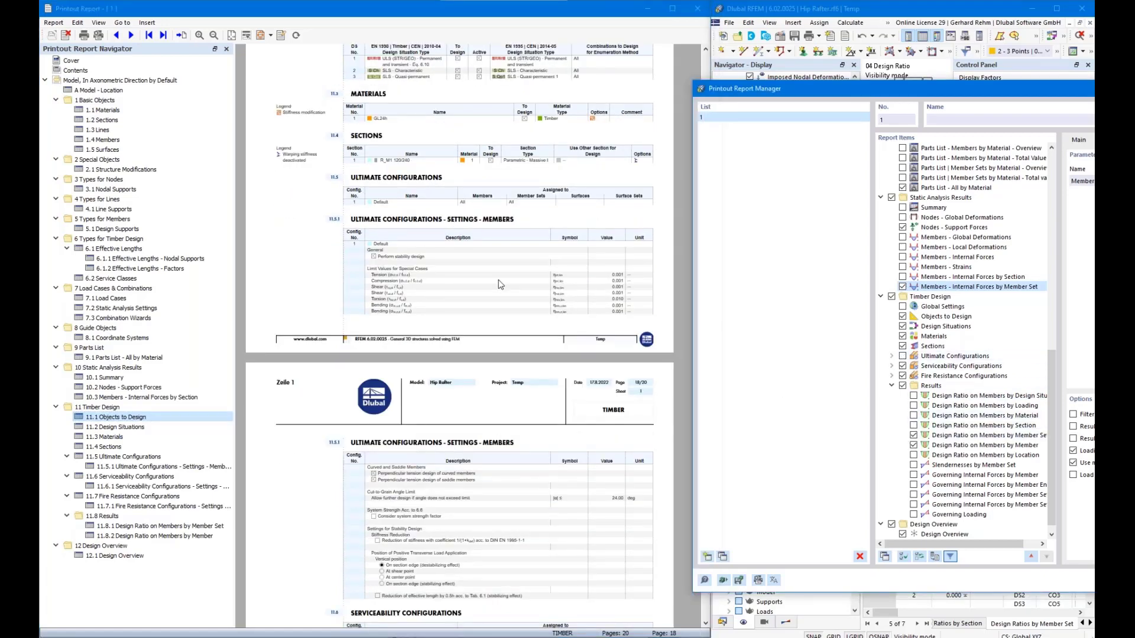
pyautogui.scroll(-5, 500, 284)
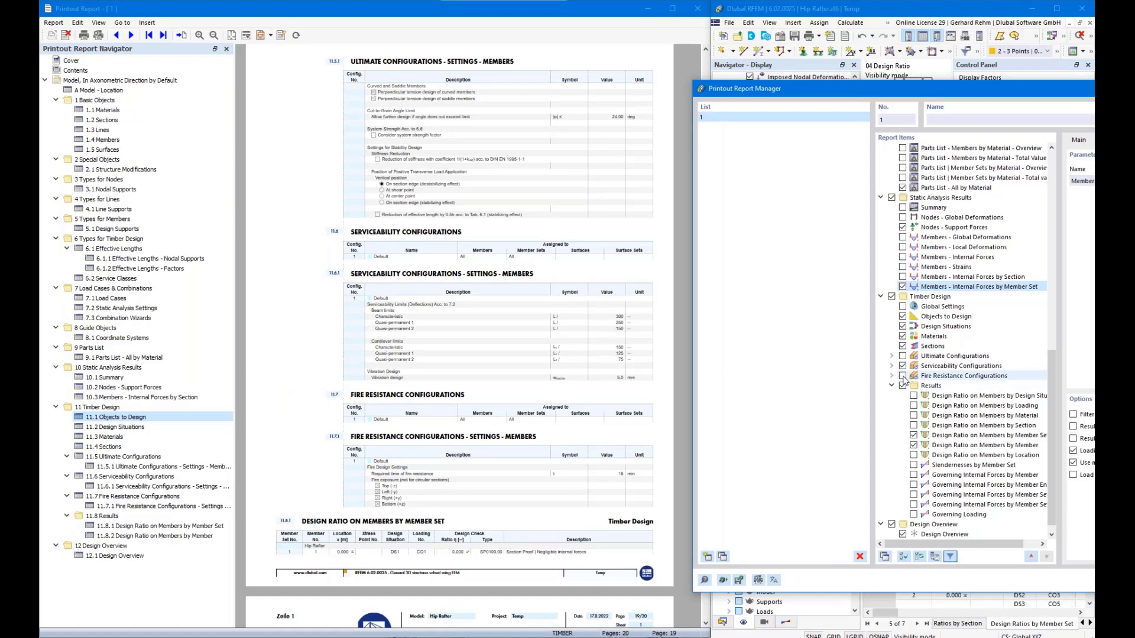
pyautogui.scroll(-1, 997, 449)
pyautogui.scroll(-10, 473, 381)
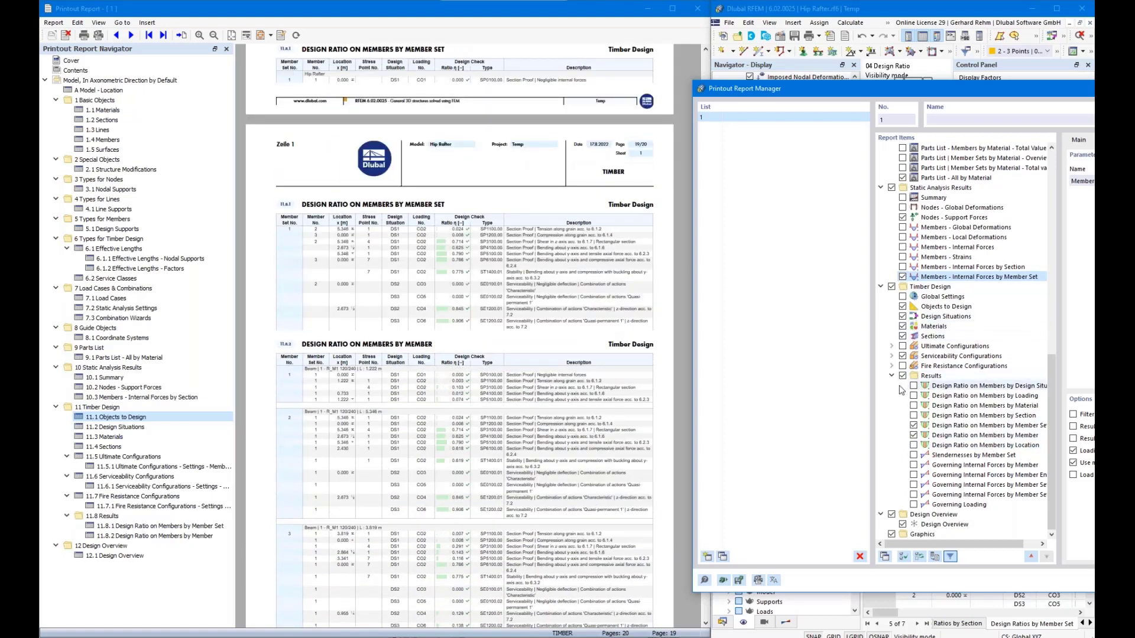
# Exclude Design Ratio on Members by Member and enable a design check ratio filter of 0.01 for Design Ratio on Members by Member Set.
pyautogui.click(914, 426)
pyautogui.moveTo(811, 87); pyautogui.dragTo(406, 92)
pyautogui.click(686, 445)
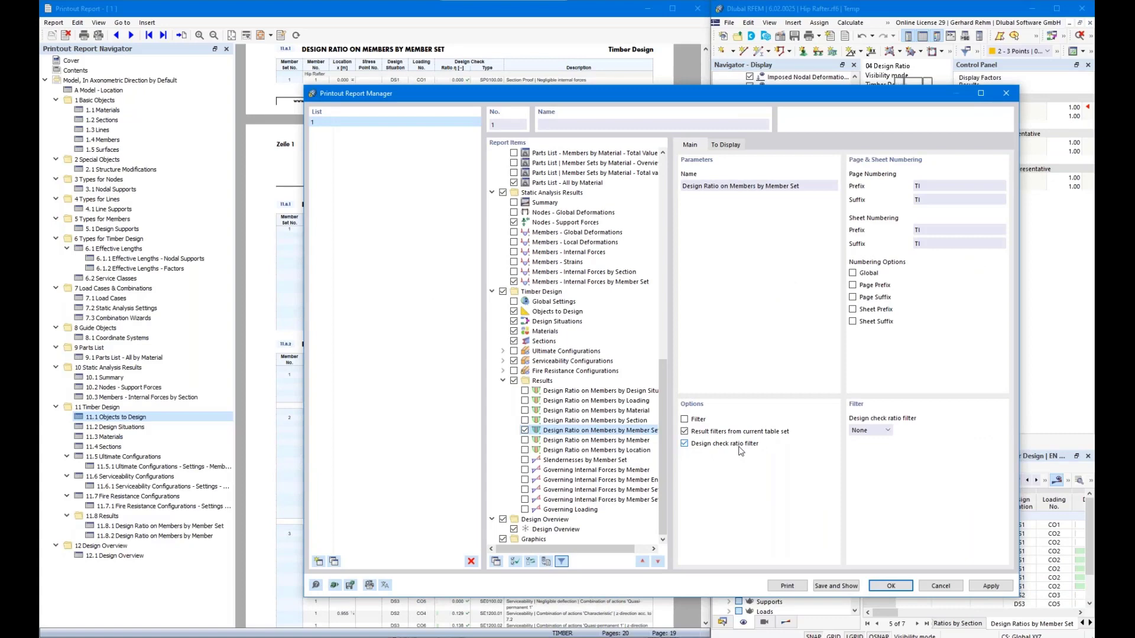
pyautogui.click(869, 430)
pyautogui.click(863, 464)
pyautogui.write('0,01')
pyautogui.press('Tab')
# Hide the Member, Location, Stress Point, Design Situation and Design Check Type columns of Design Ratio on Members by Member Set.
pyautogui.click(724, 145)
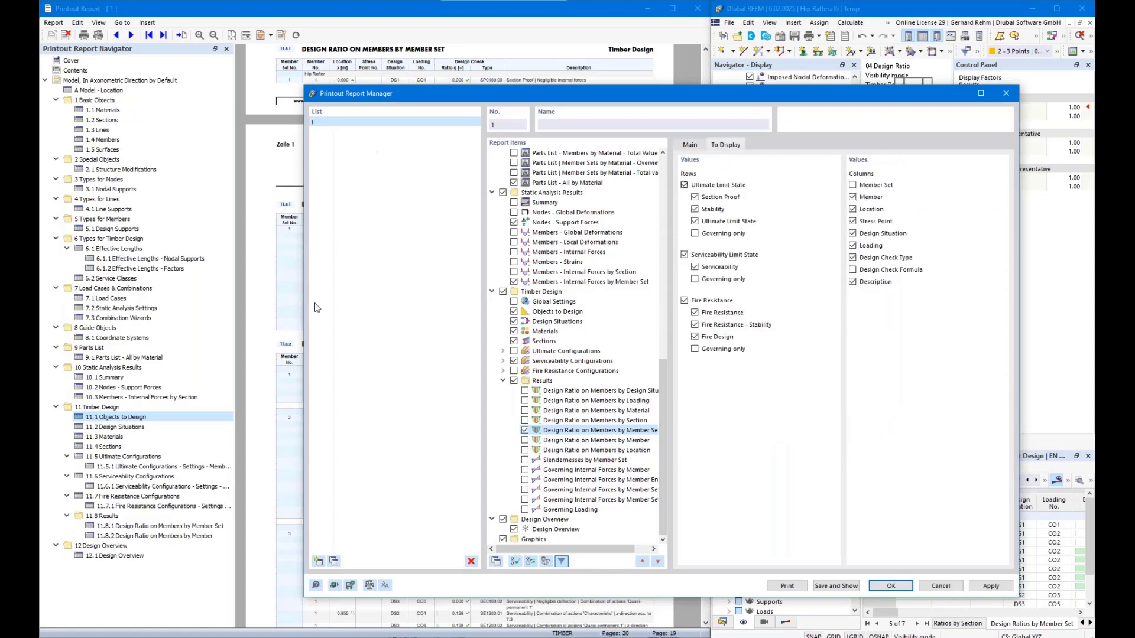
pyautogui.click(281, 328)
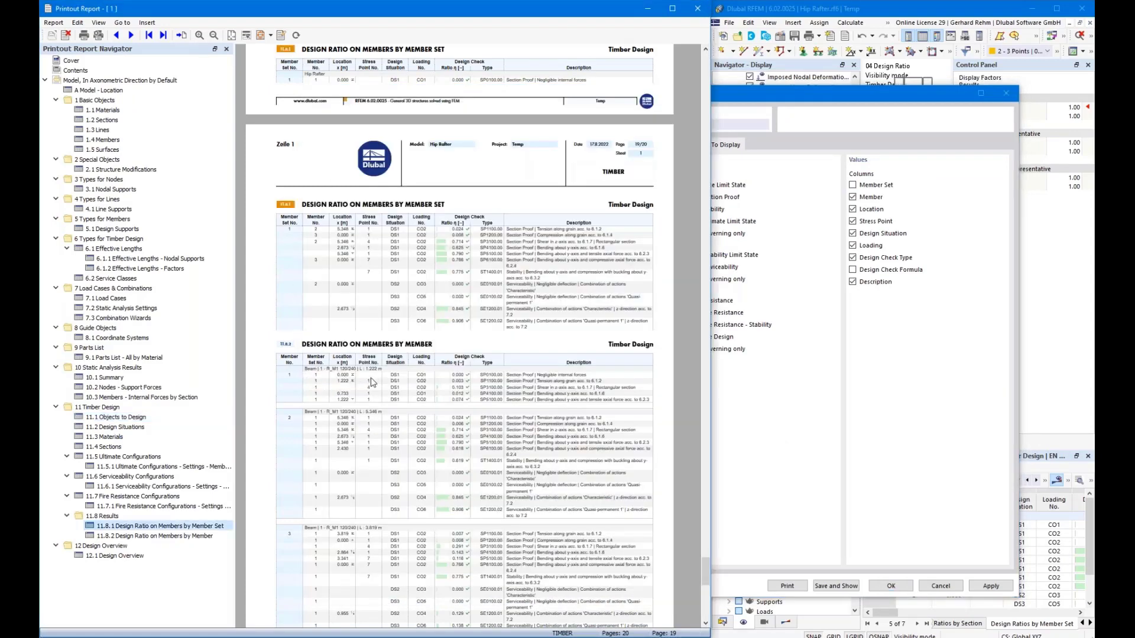
pyautogui.click(852, 198)
pyautogui.click(852, 209)
pyautogui.click(852, 222)
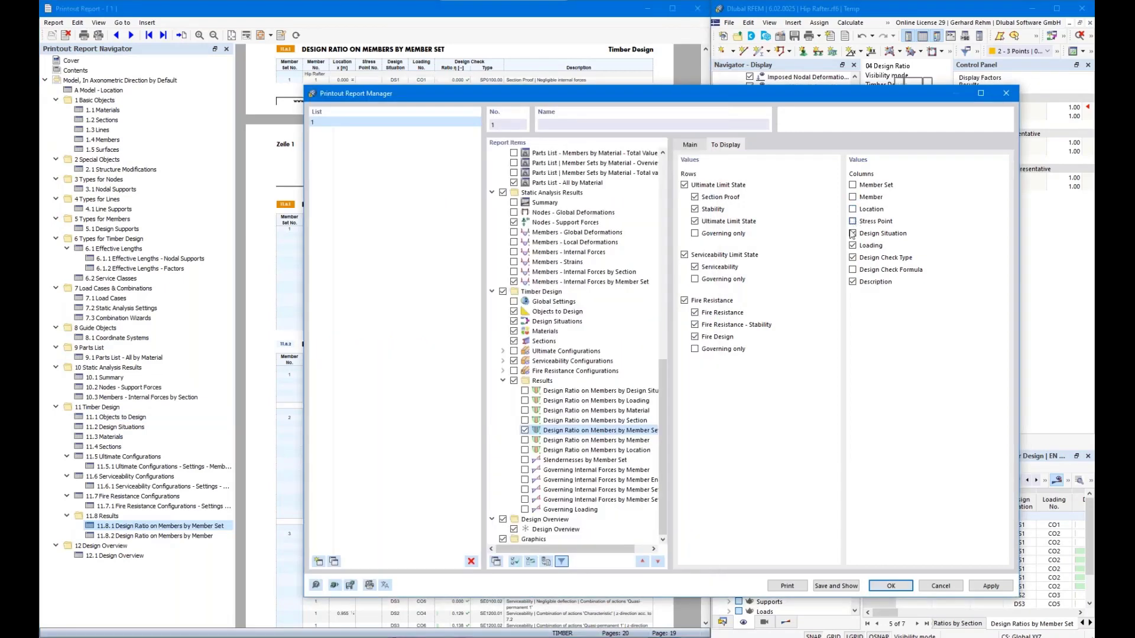
pyautogui.click(852, 233)
pyautogui.click(853, 259)
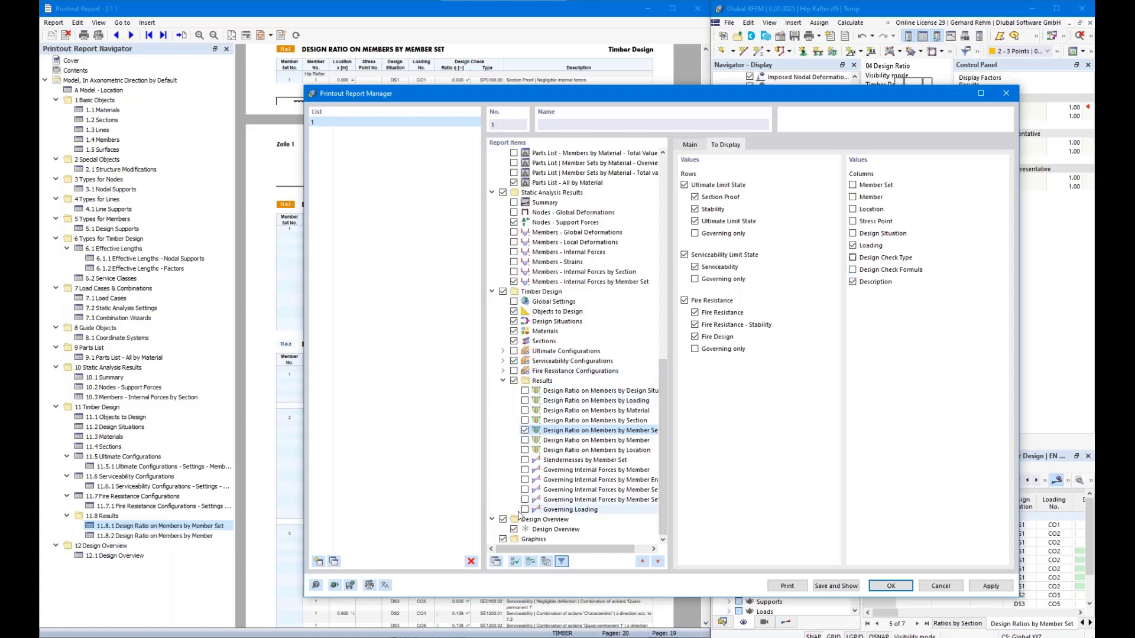
# Exclude the Design Overview from the report items, then save the selection and show the updated printout report.
pyautogui.click(502, 520)
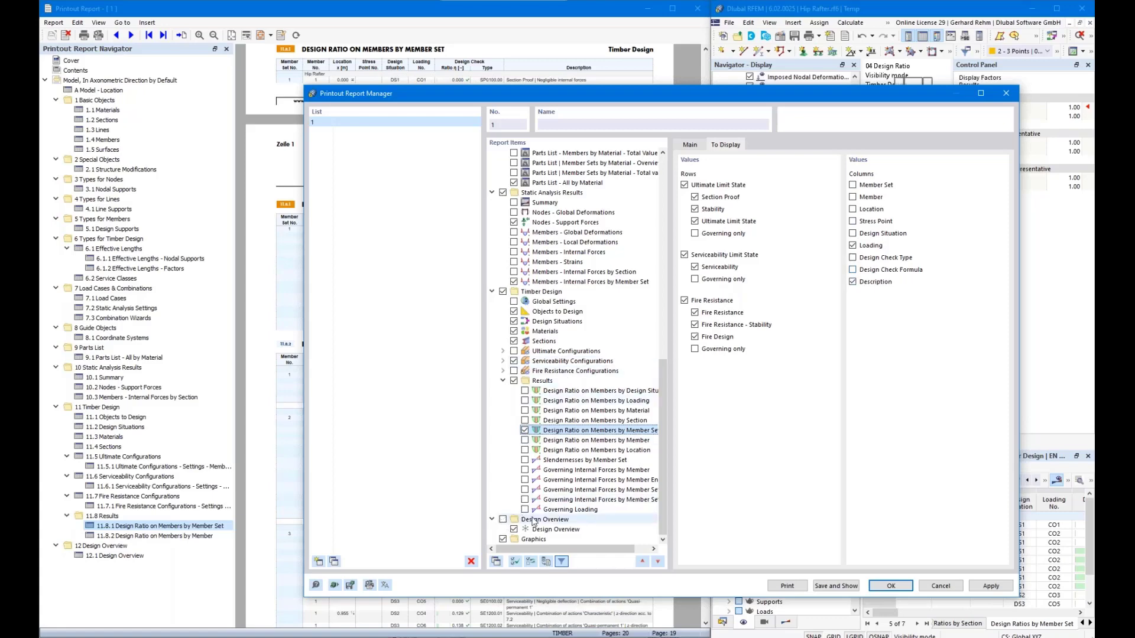
pyautogui.click(826, 591)
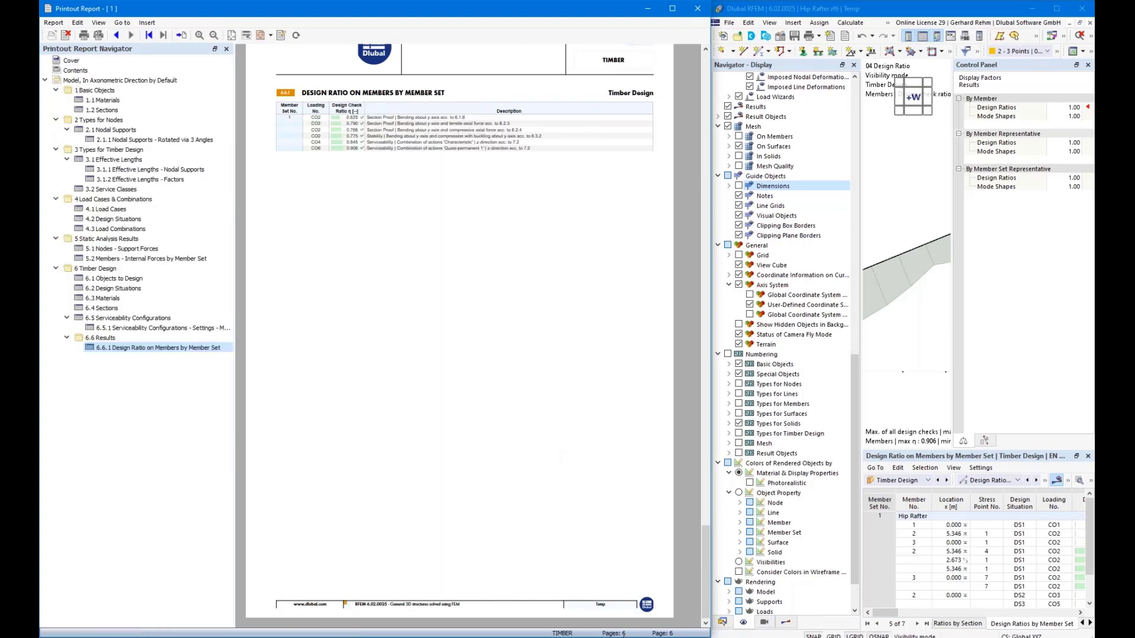
# Review the updated printout report from the design ratio table back through the results and load combinations to the model picture and contents.
pyautogui.scroll(5, 476, 421)
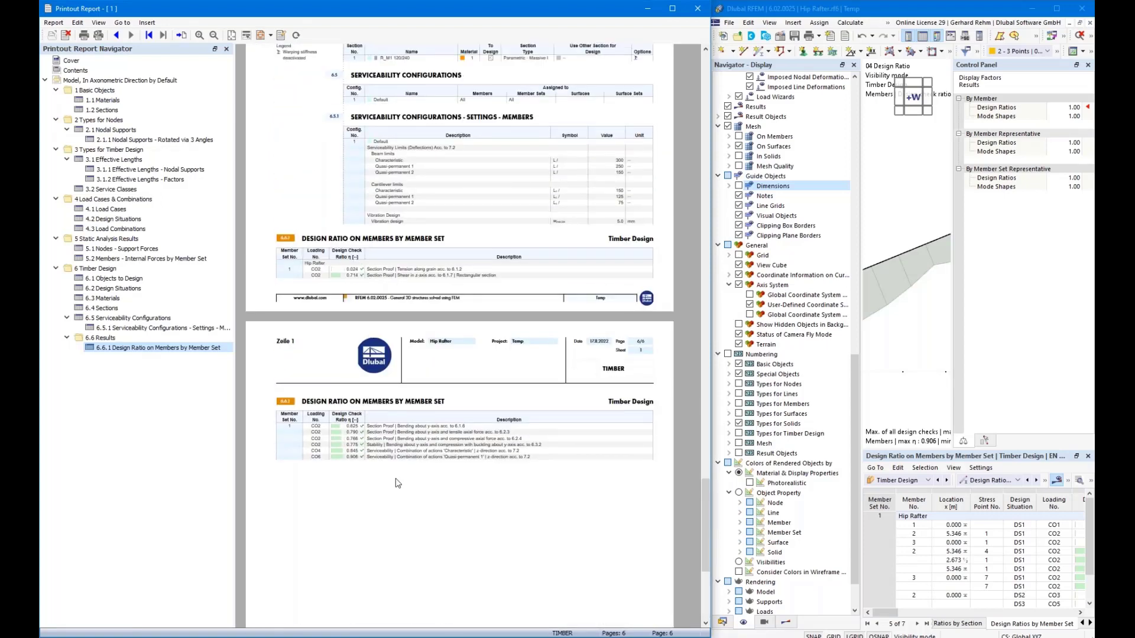
pyautogui.scroll(3, 404, 475)
pyautogui.scroll(6, 403, 480)
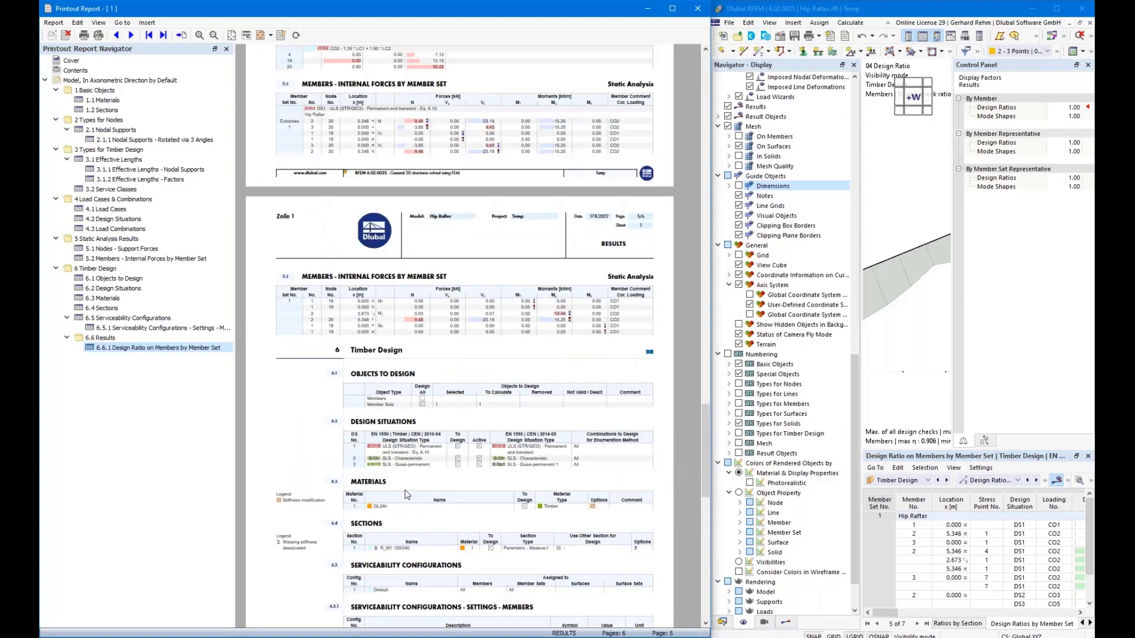
pyautogui.scroll(4, 476, 297)
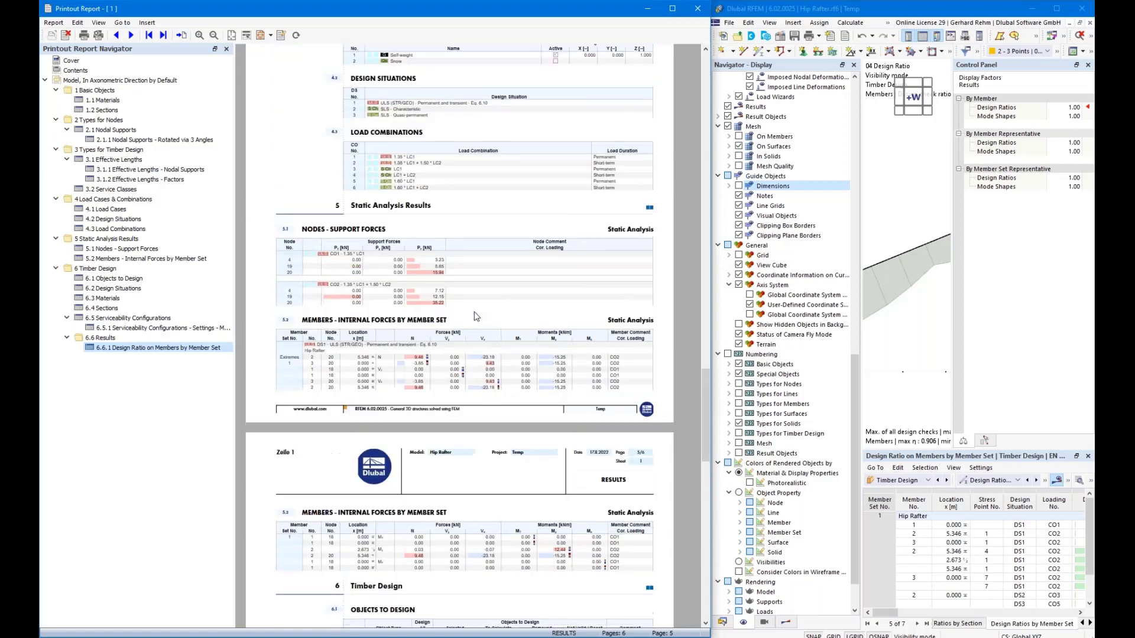
pyautogui.scroll(6, 473, 354)
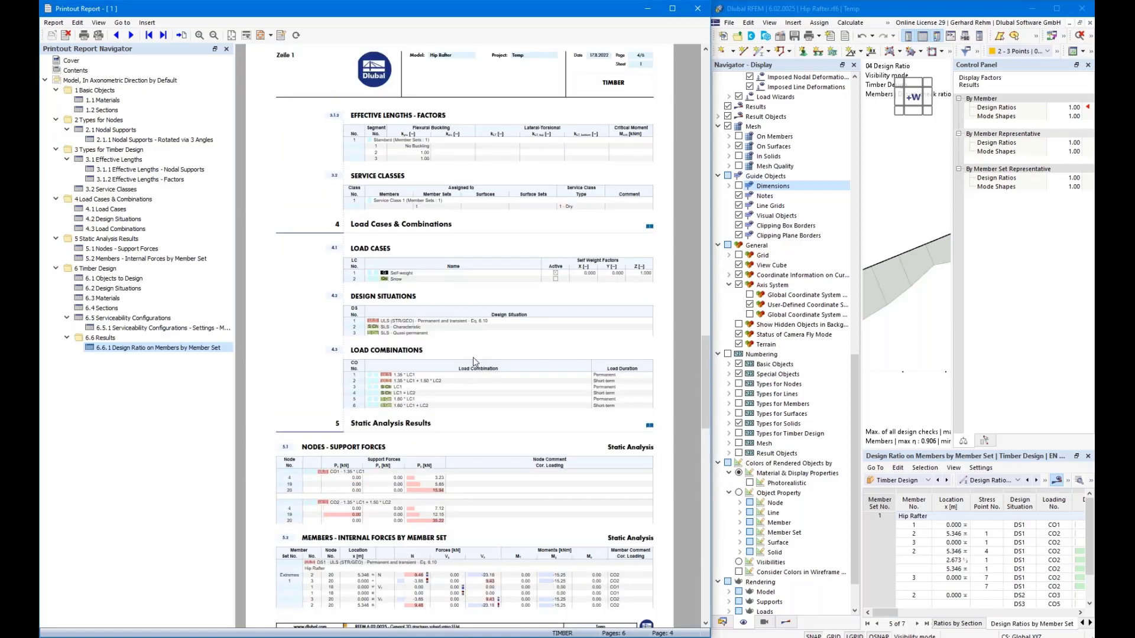
pyautogui.moveTo(704, 355); pyautogui.dragTo(696, 116)
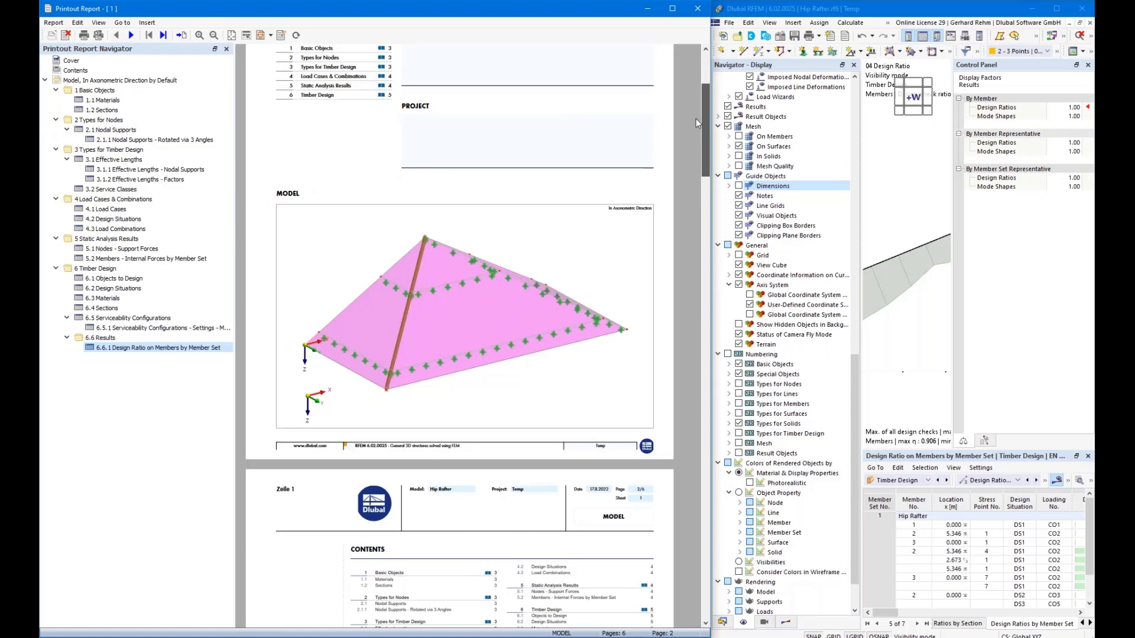
pyautogui.moveTo(696, 116); pyautogui.dragTo(696, 120)
pyautogui.scroll(-3, 699, 142)
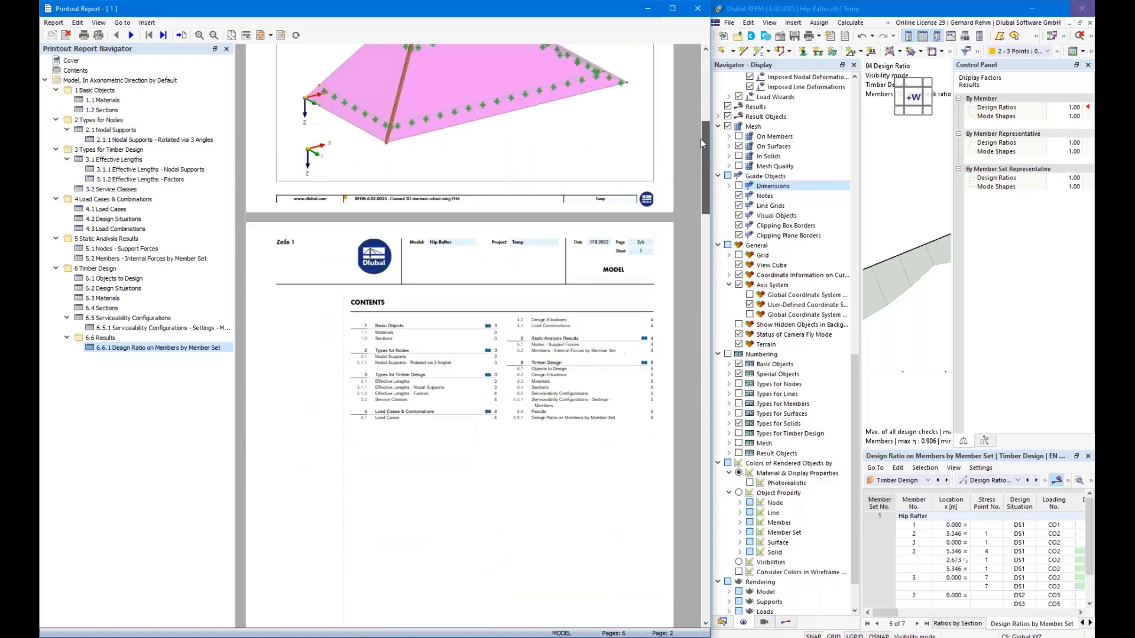
pyautogui.scroll(4, 700, 124)
pyautogui.moveTo(701, 120); pyautogui.dragTo(700, 104)
pyautogui.scroll(-5, 365, 241)
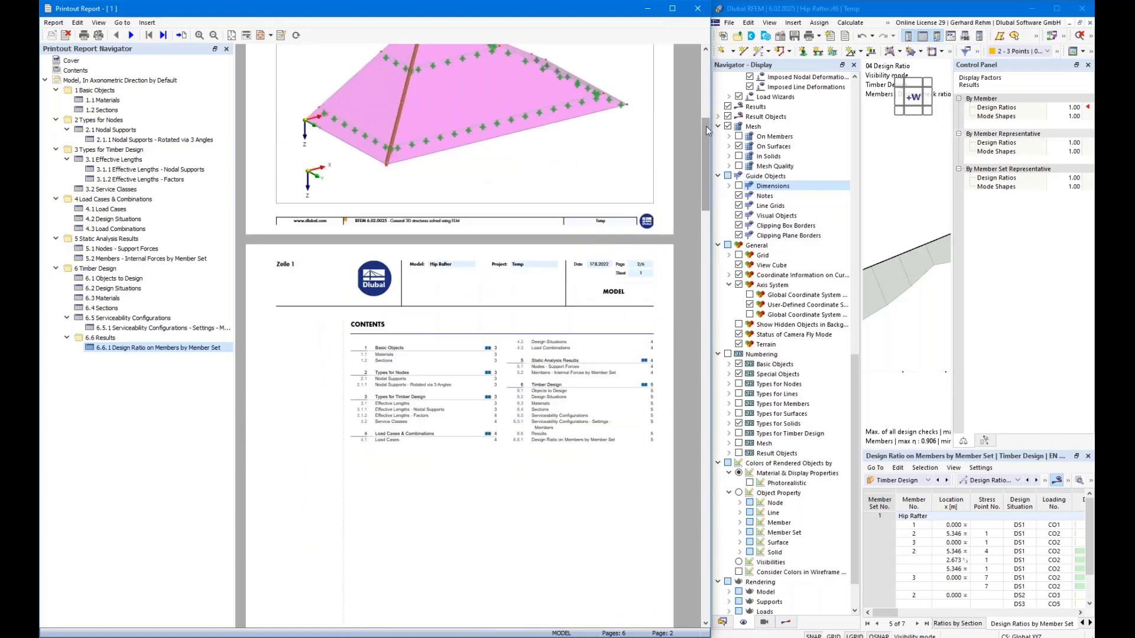
pyautogui.moveTo(705, 126); pyautogui.dragTo(698, 165)
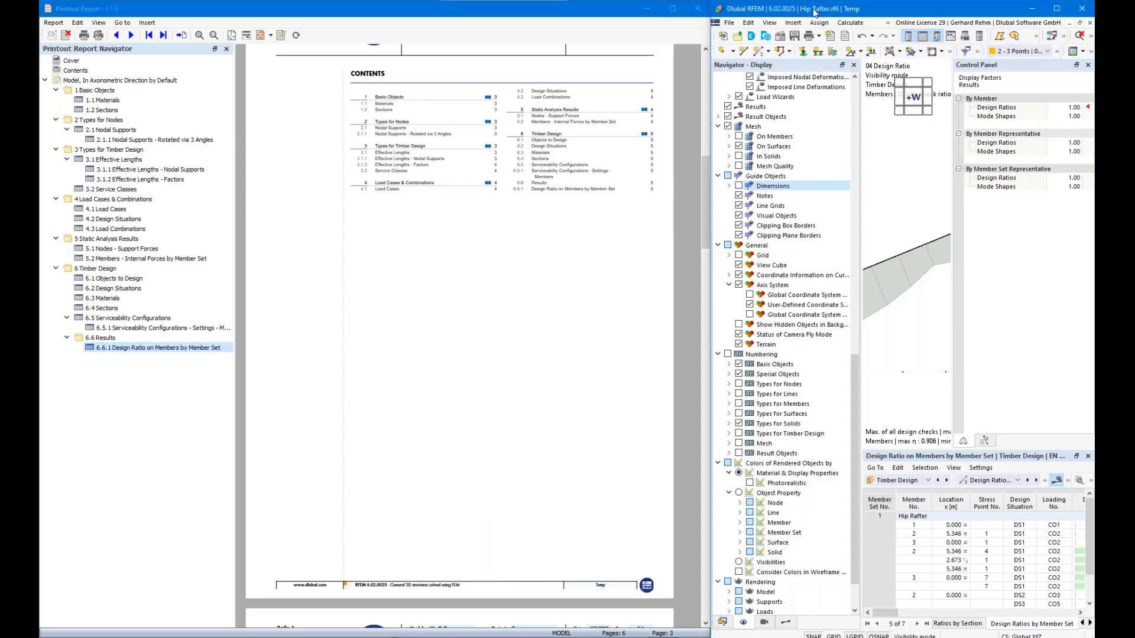
# Switch to the RFEM model window, maximize it and show the user-defined view 01 Geometry.
pyautogui.moveTo(816, 12); pyautogui.dragTo(956, 116)
pyautogui.doubleClick(956, 117)
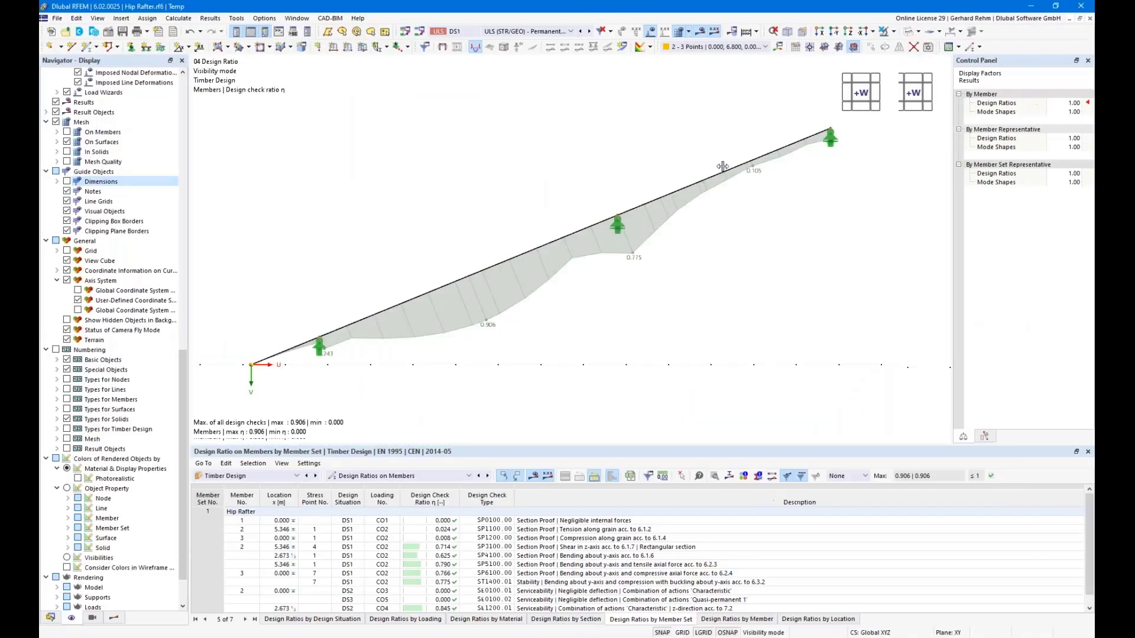
pyautogui.click(92, 617)
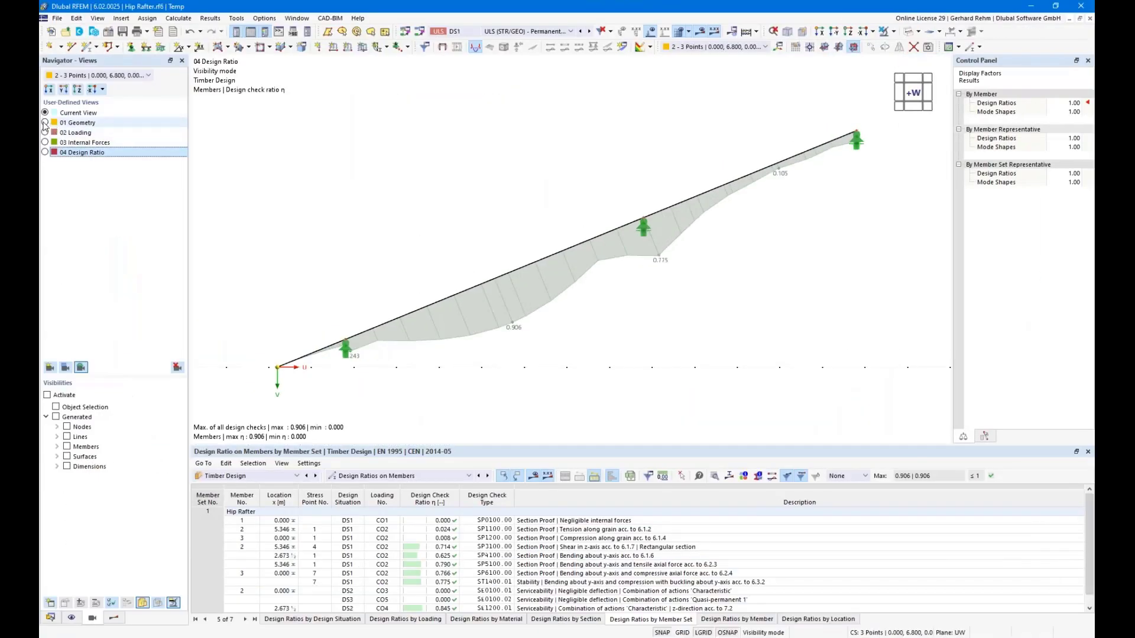
pyautogui.click(45, 124)
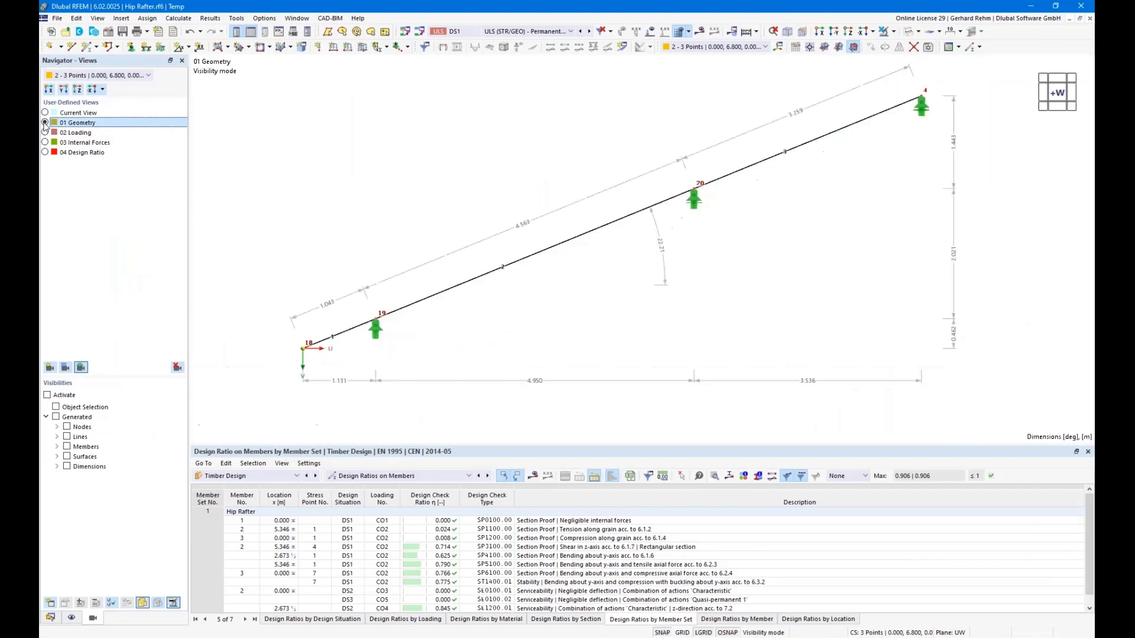
# Start sending the current view to the printout report as a graphic with the custom name Geometry.
pyautogui.click(147, 31)
pyautogui.click(156, 59)
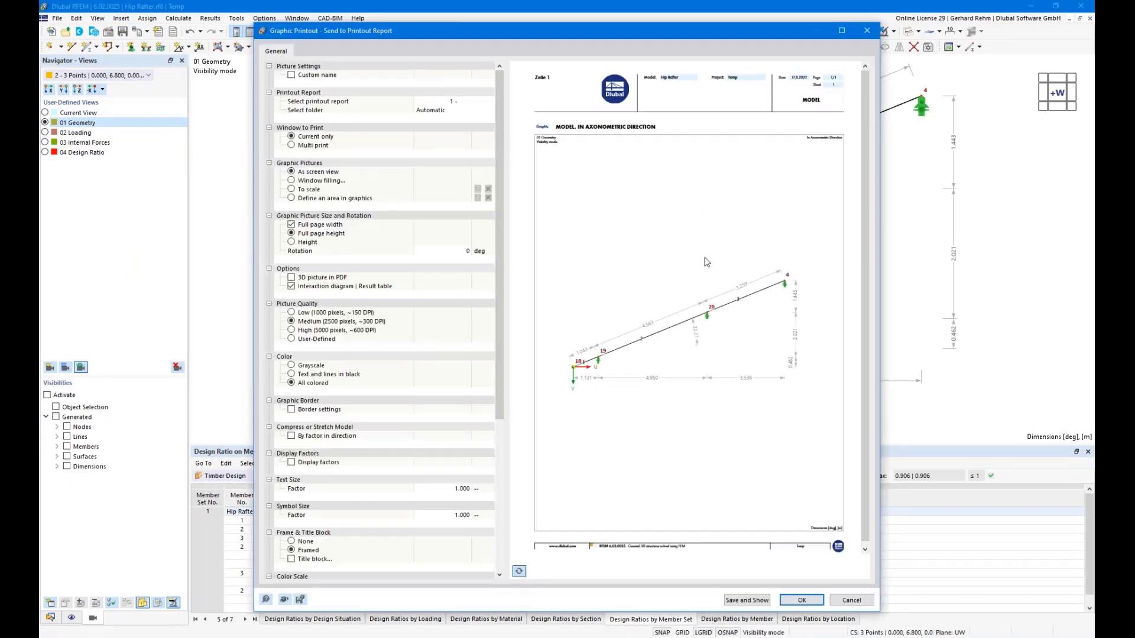
pyautogui.click(519, 572)
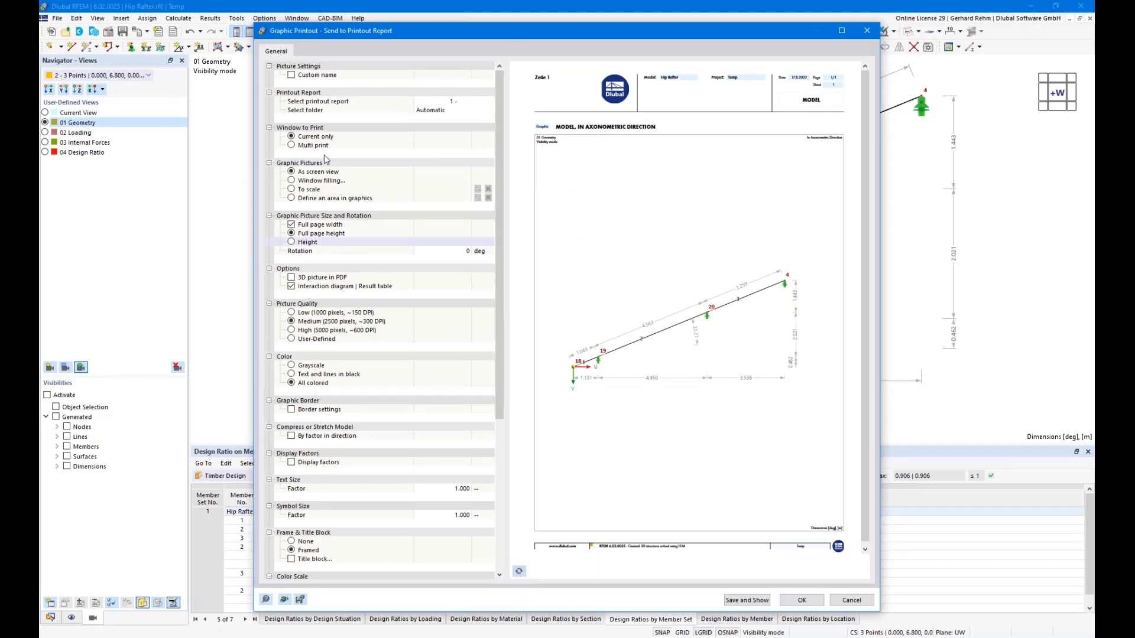
pyautogui.click(291, 75)
pyautogui.click(440, 74)
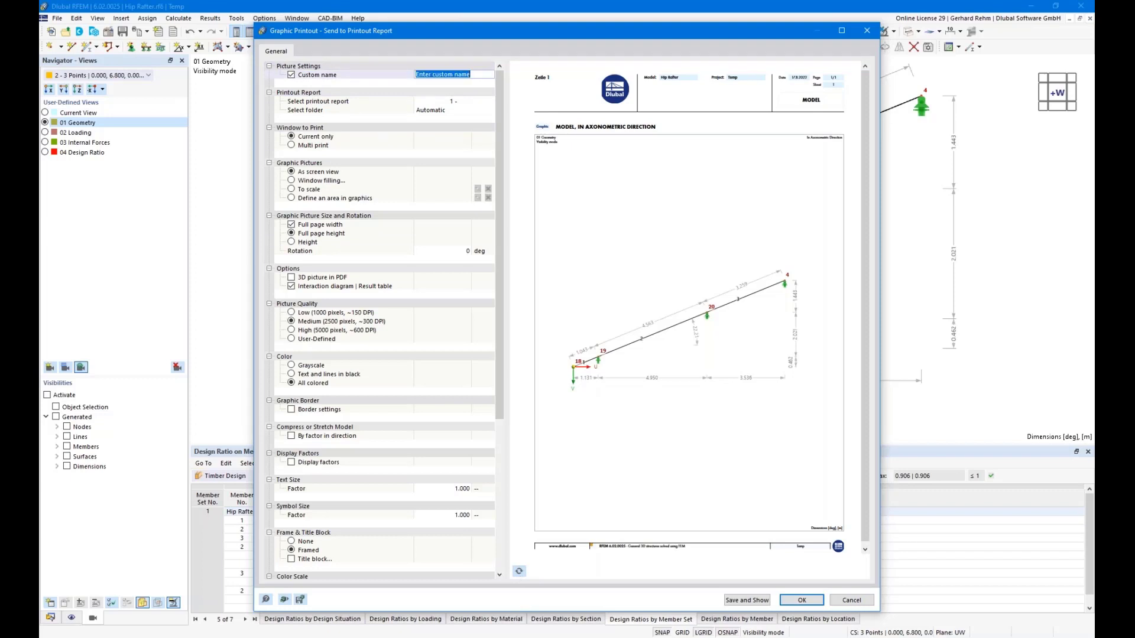
pyautogui.write('Geometry')
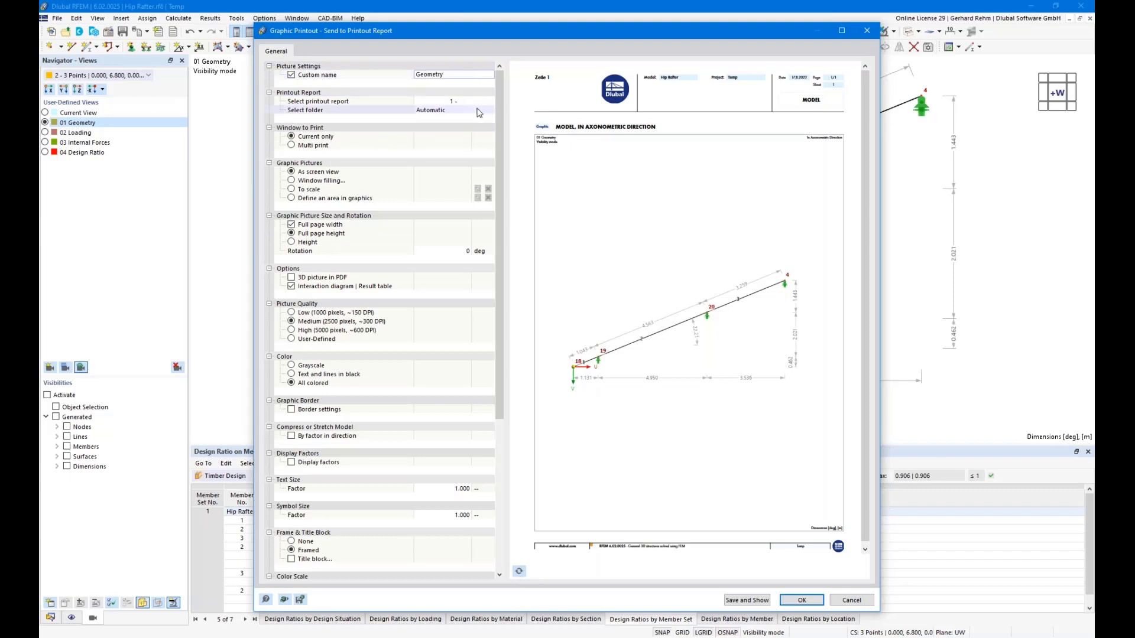
# Make the Geometry graphic window-filling with a height ratio of 33 %, refresh its preview and add it to the report.
pyautogui.click(304, 183)
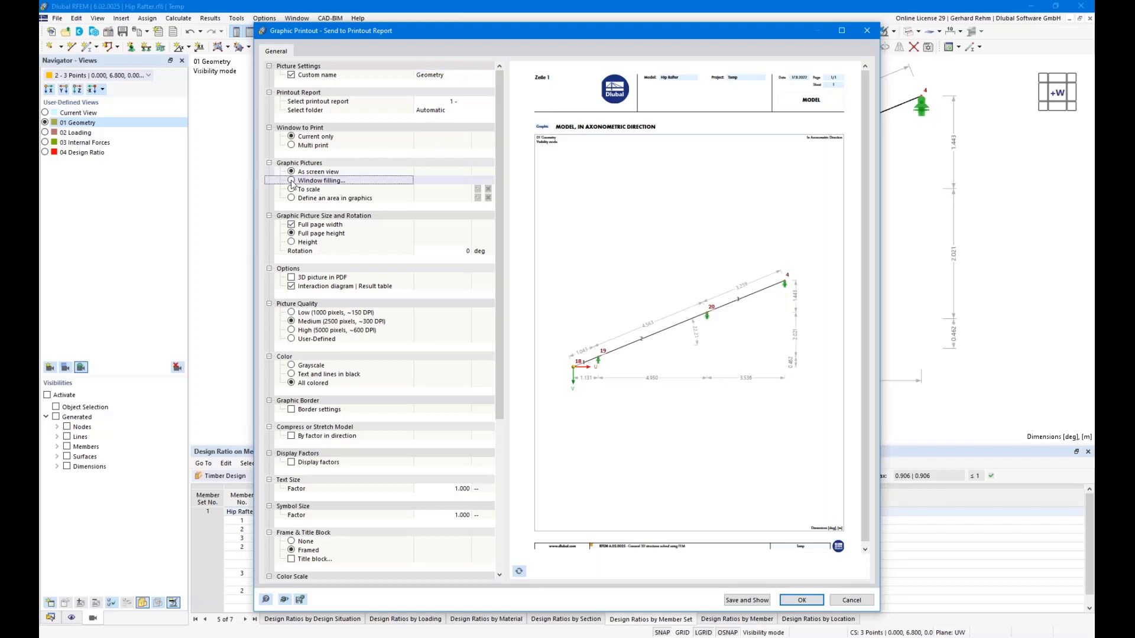
pyautogui.click(291, 181)
pyautogui.click(291, 242)
pyautogui.click(452, 251)
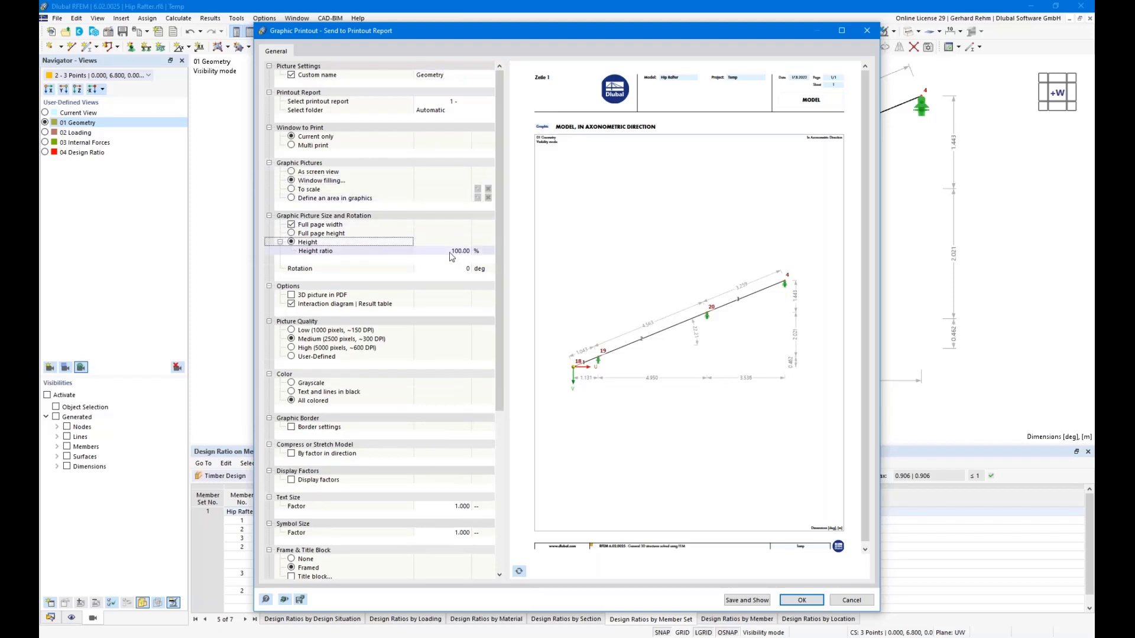
pyautogui.write('33')
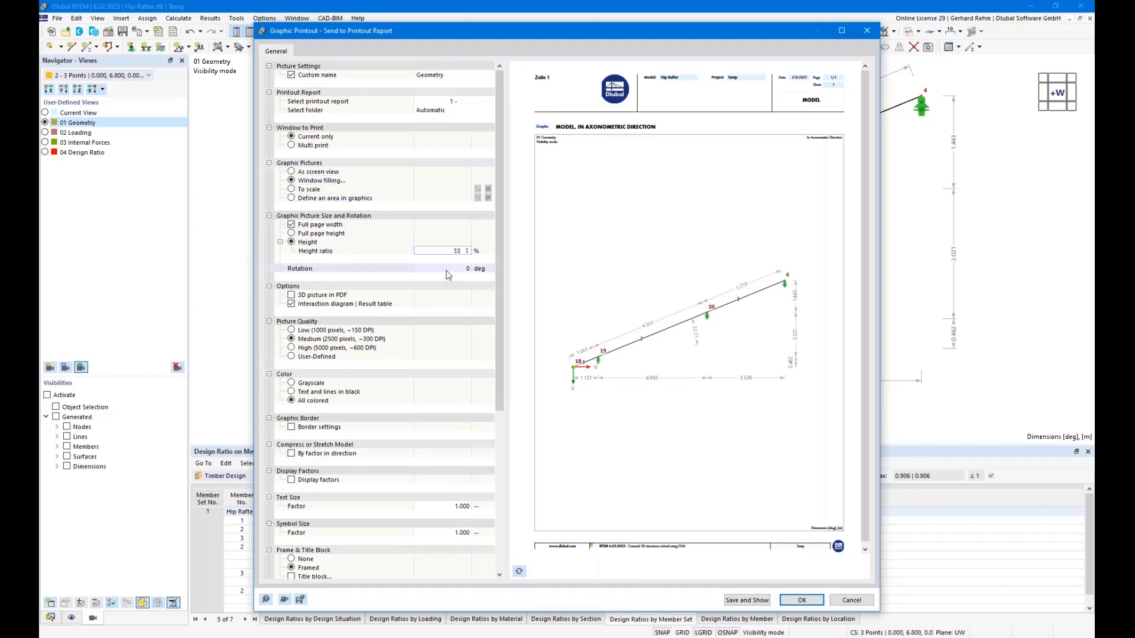
pyautogui.click(520, 572)
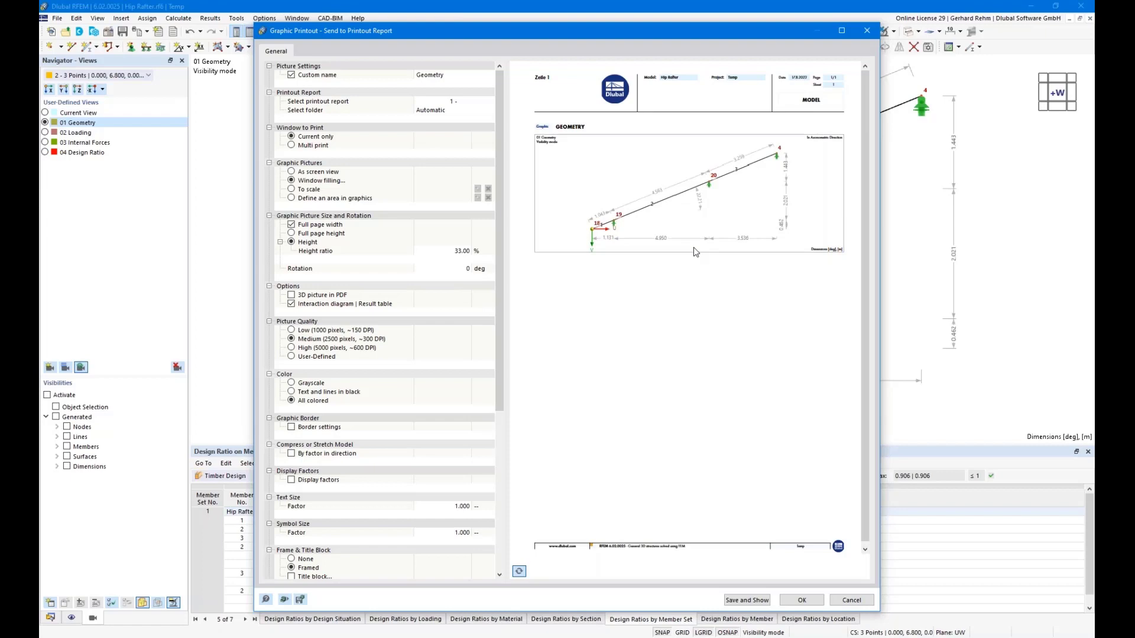
pyautogui.click(801, 601)
# Show the user-defined view 02 Loading and send its self-weight loads to the printout report as Loads LC1.
pyautogui.click(46, 133)
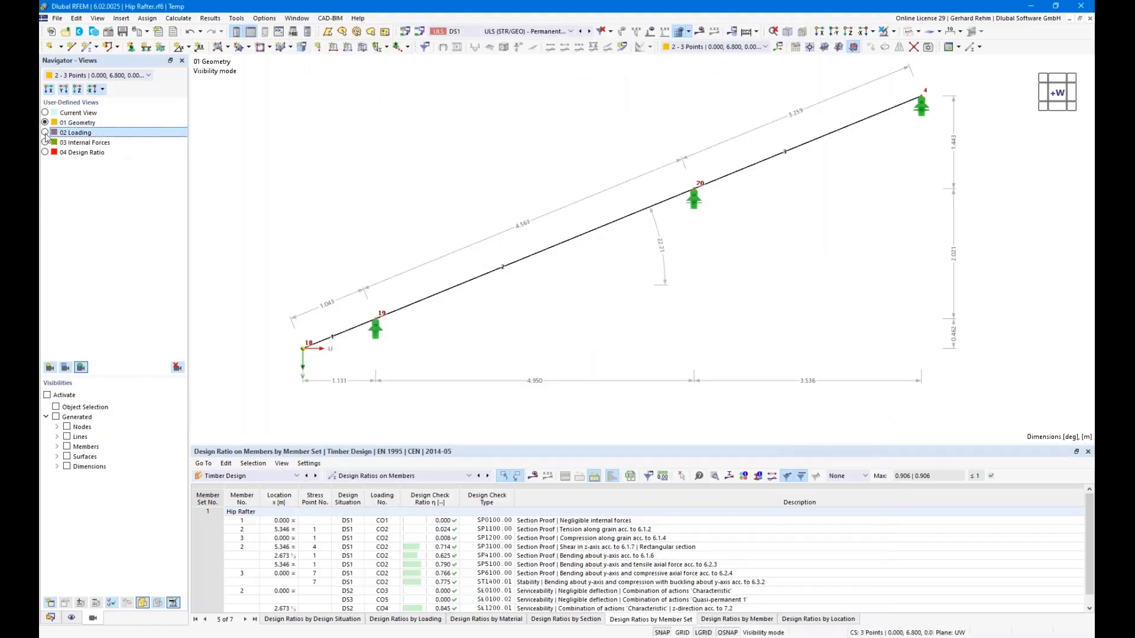
pyautogui.click(45, 132)
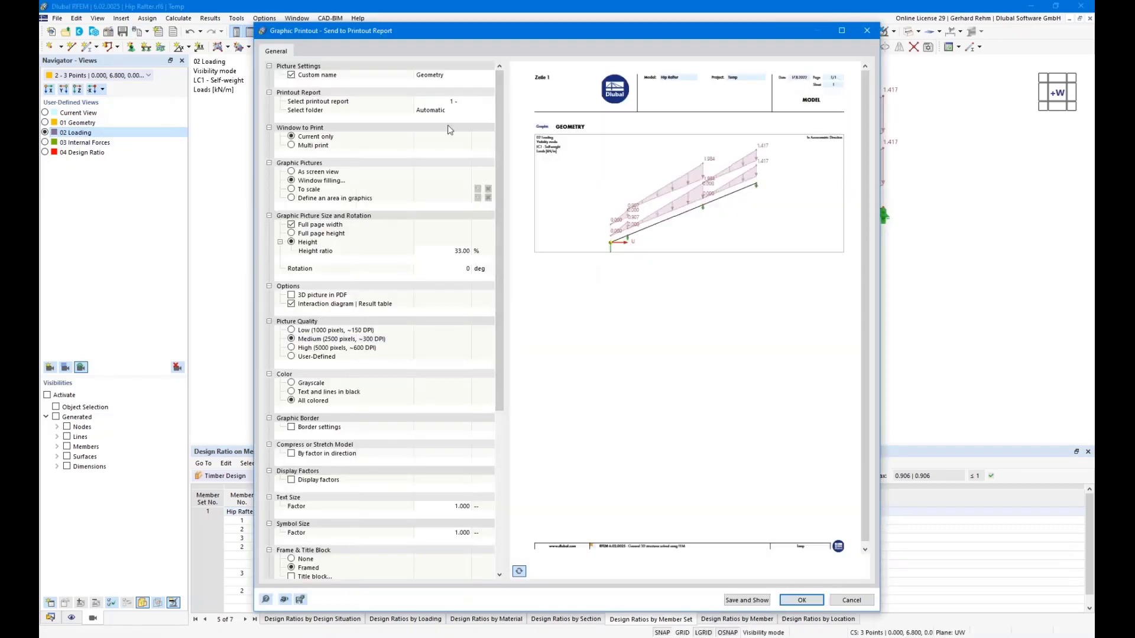
pyautogui.click(438, 78)
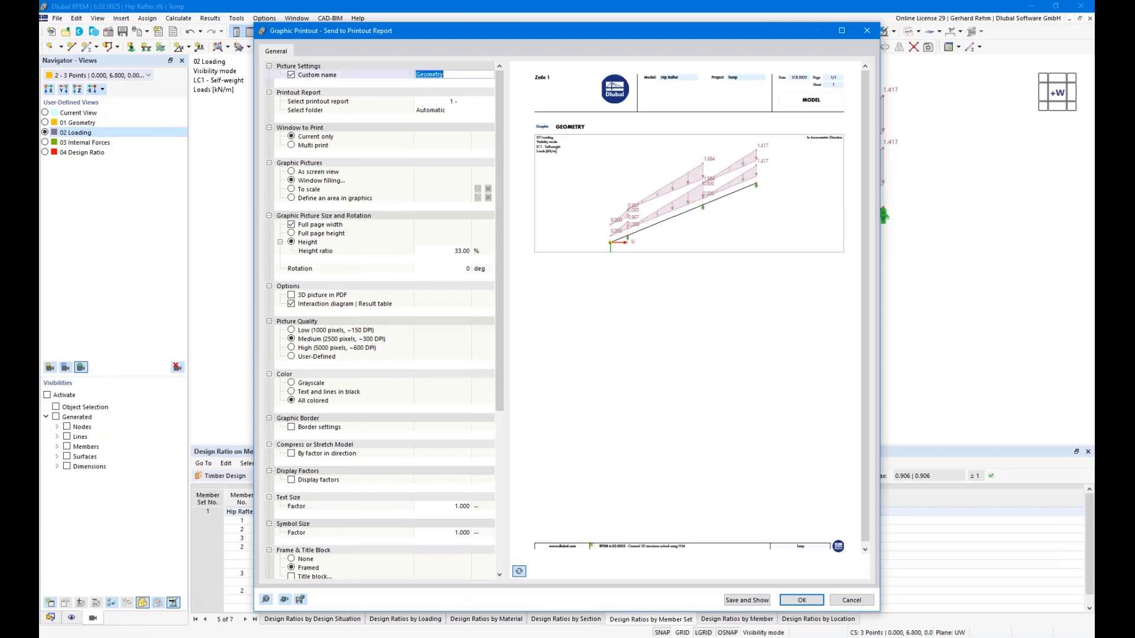
pyautogui.write('Load')
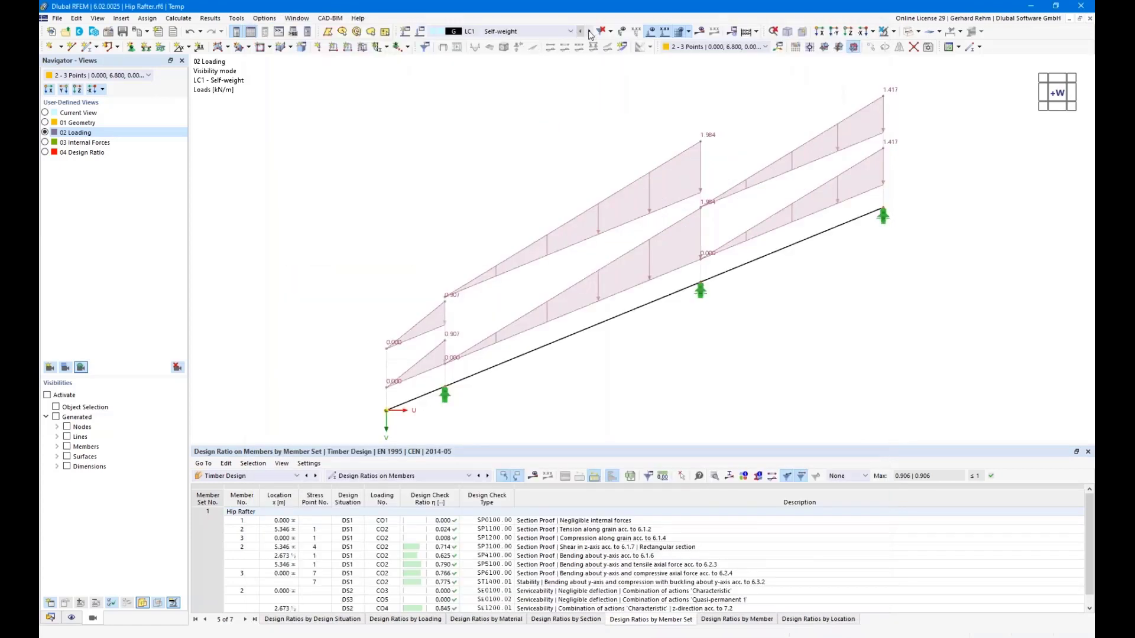
# Switch to load case LC2 Snow and send its graphic to the printout report as Loads LC2.
pyautogui.click(589, 31)
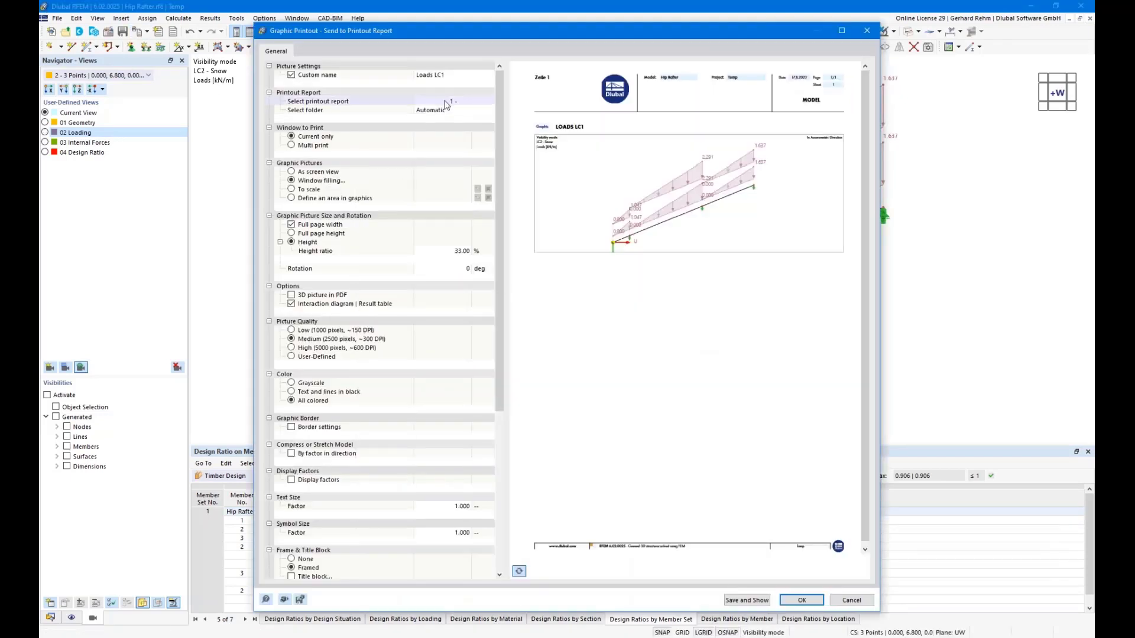
pyautogui.click(453, 76)
pyautogui.press('BackSpace')
pyautogui.write('2')
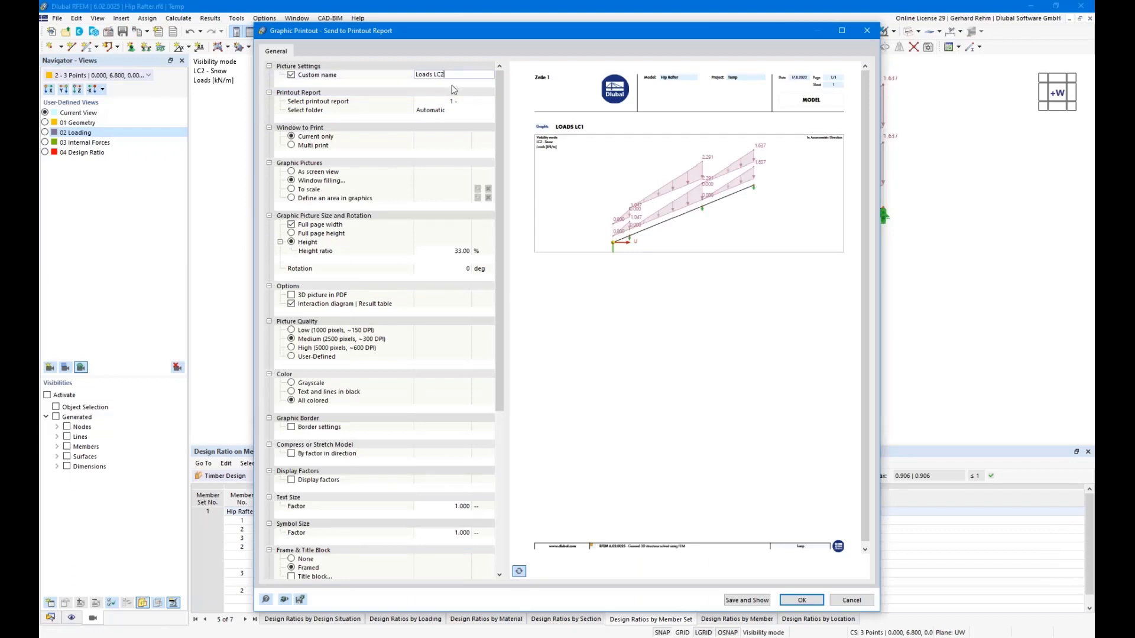
pyautogui.click(799, 600)
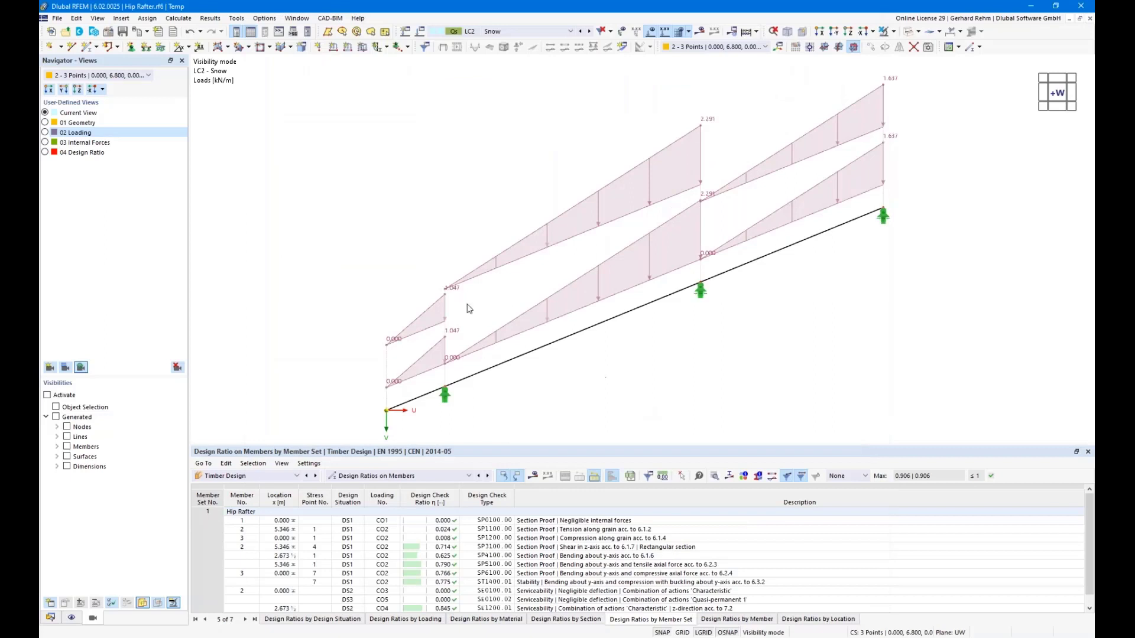
# Show the user-defined view 03 Internal Forces and display the members' axial forces N.
pyautogui.click(46, 142)
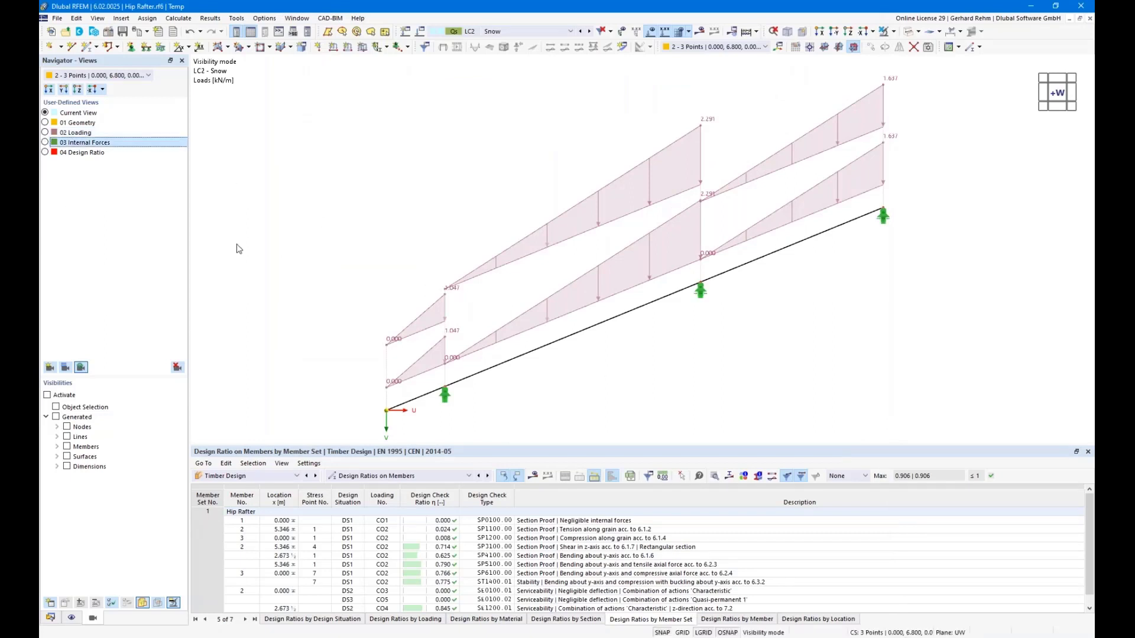
pyautogui.click(121, 618)
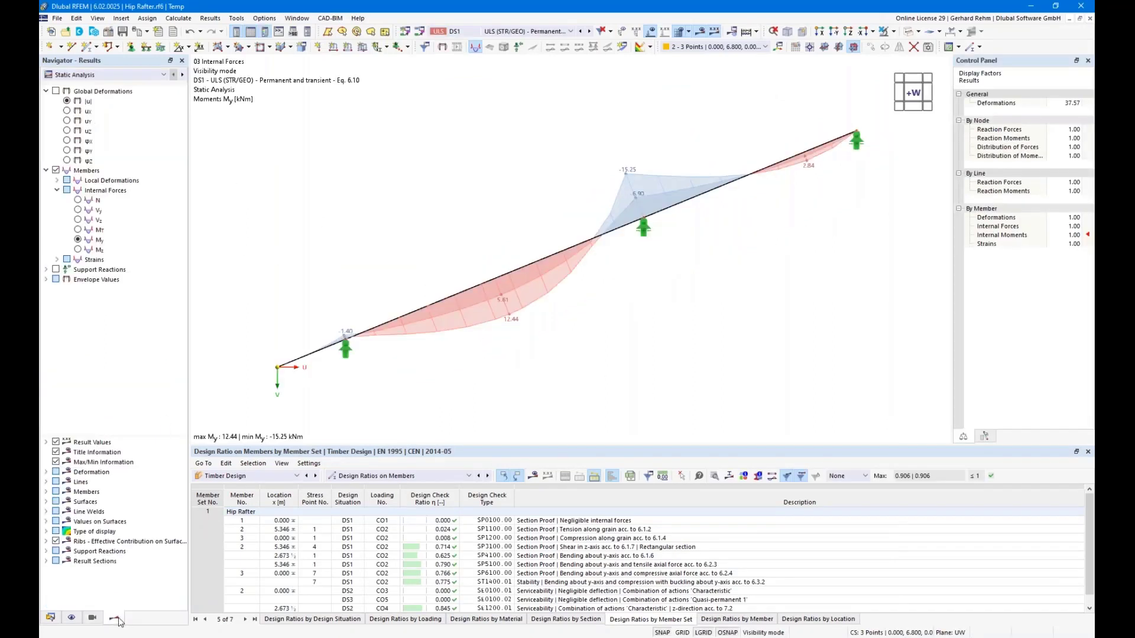
pyautogui.click(78, 200)
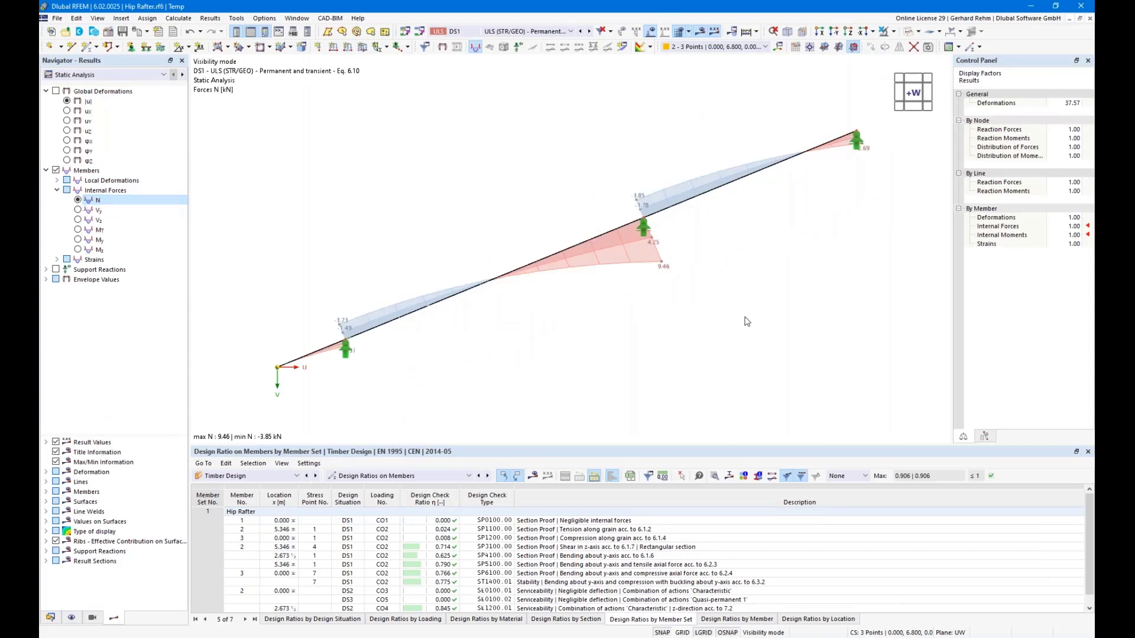
pyautogui.scroll(-2, 672, 320)
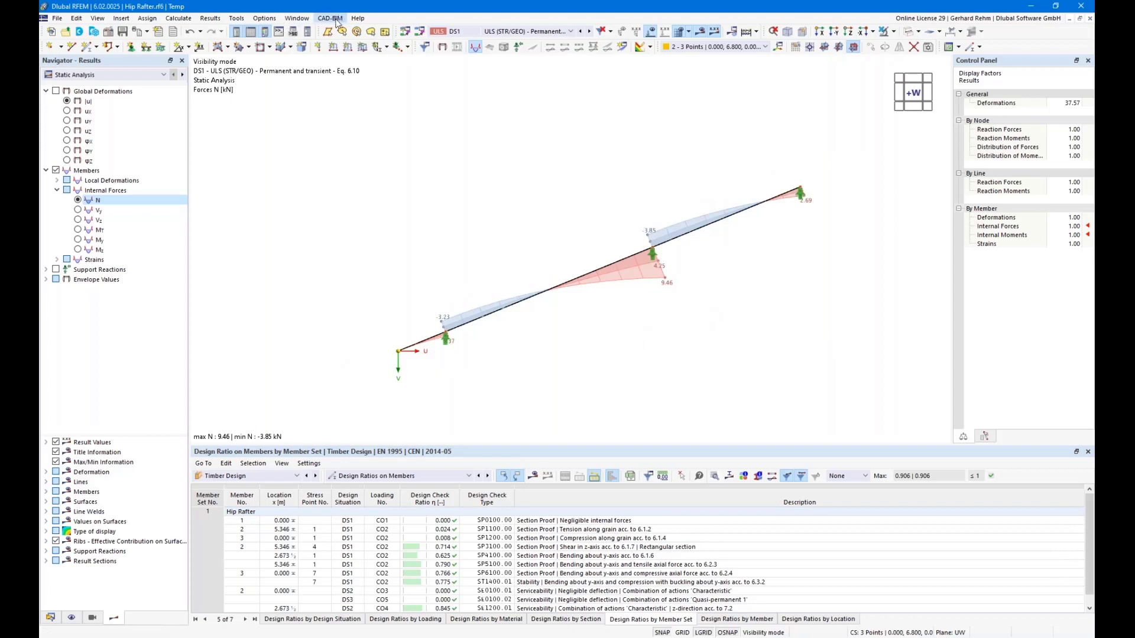
# Open two additional windows of the model and tile all three one above the other.
pyautogui.click(298, 20)
pyautogui.click(302, 32)
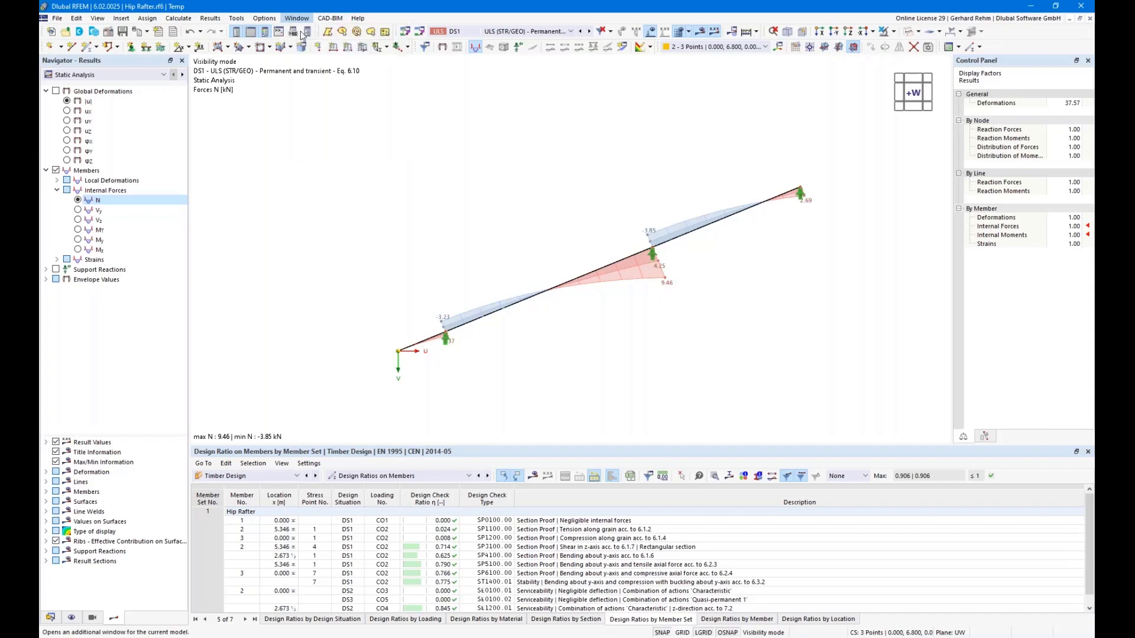
pyautogui.click(297, 21)
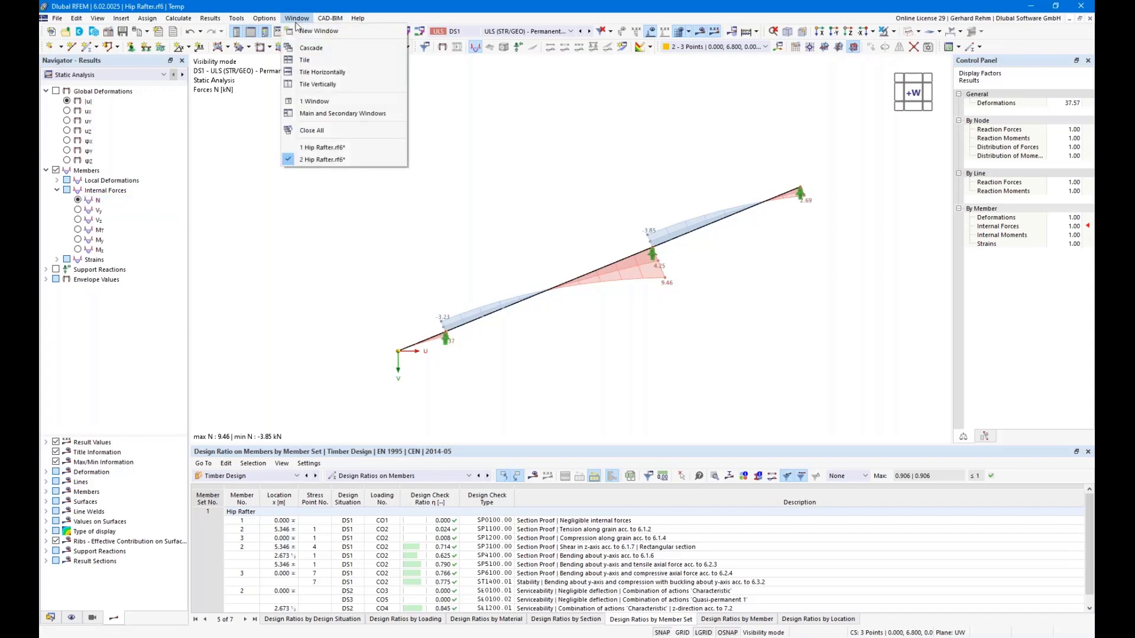
pyautogui.click(298, 22)
pyautogui.click(298, 21)
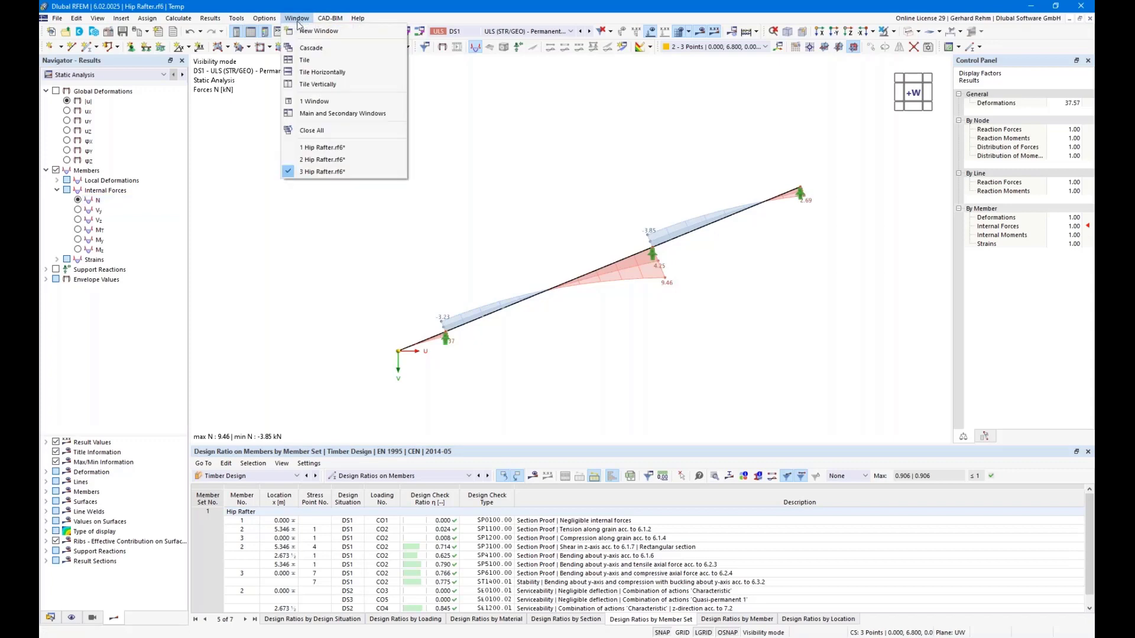
pyautogui.click(324, 84)
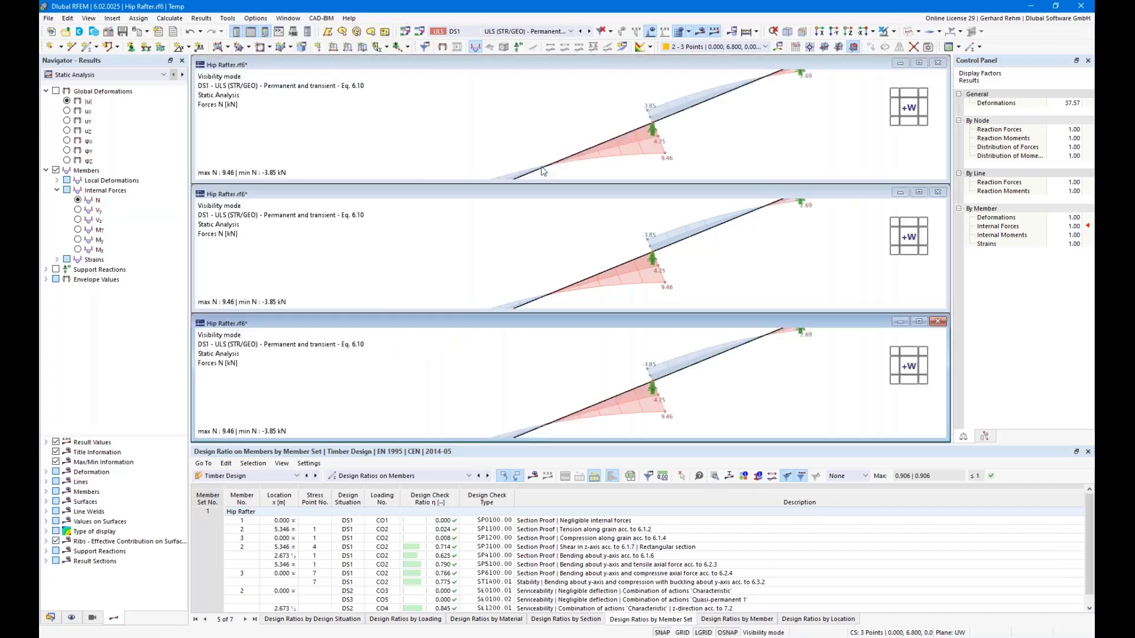
# Display the internal forces N, Vz and My in the first, second and third model windows respectively.
pyautogui.click(587, 131)
pyautogui.click(78, 202)
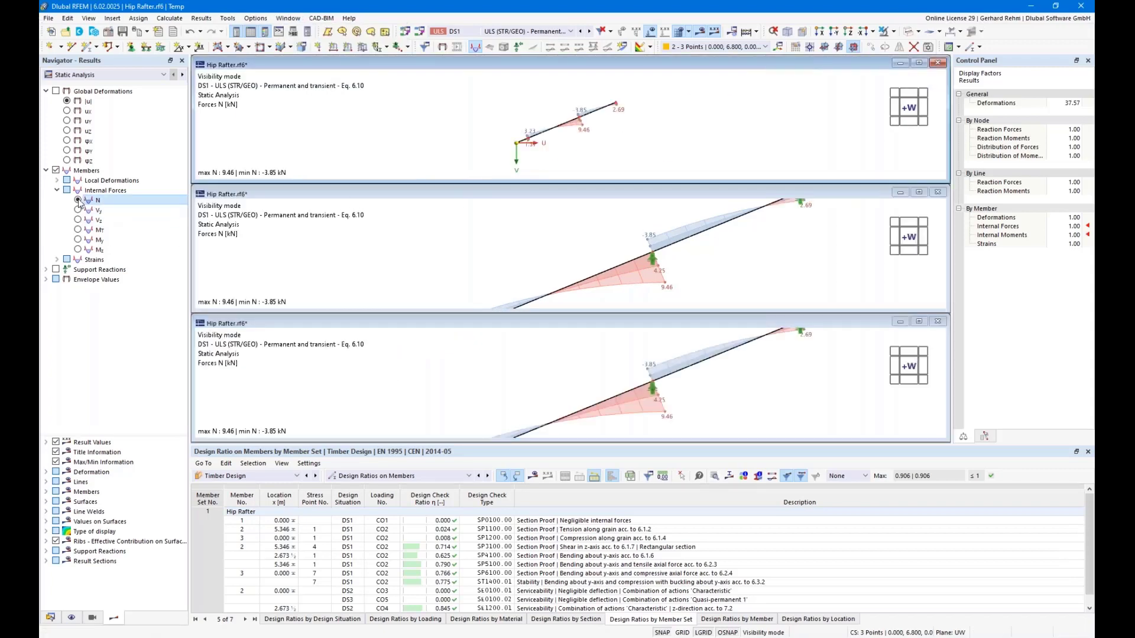
pyautogui.click(561, 246)
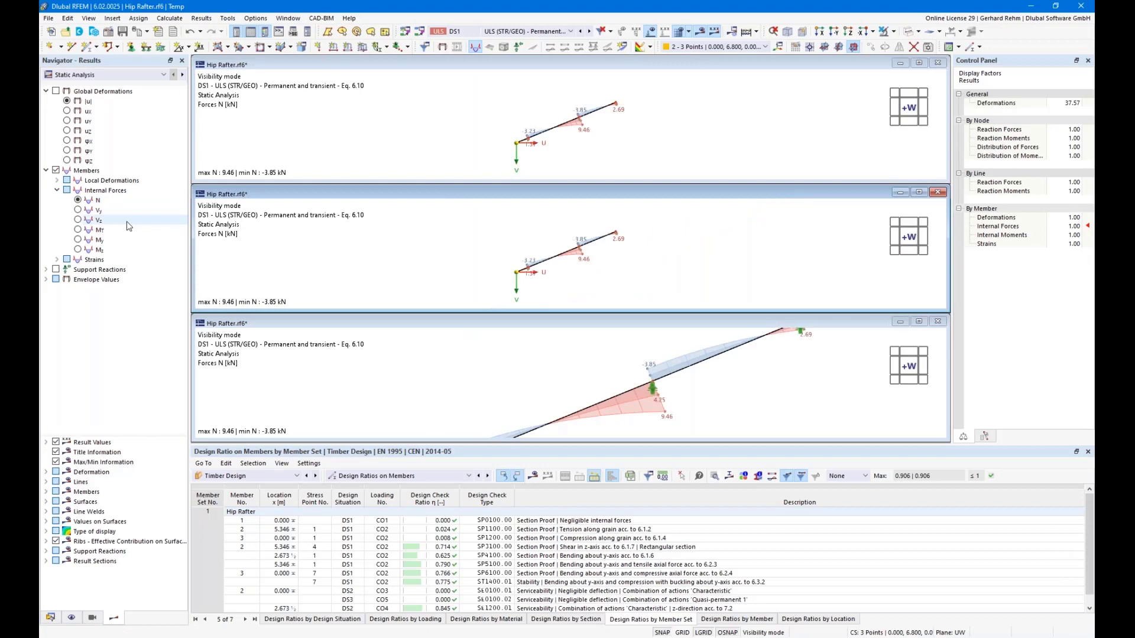
pyautogui.click(78, 220)
pyautogui.click(522, 381)
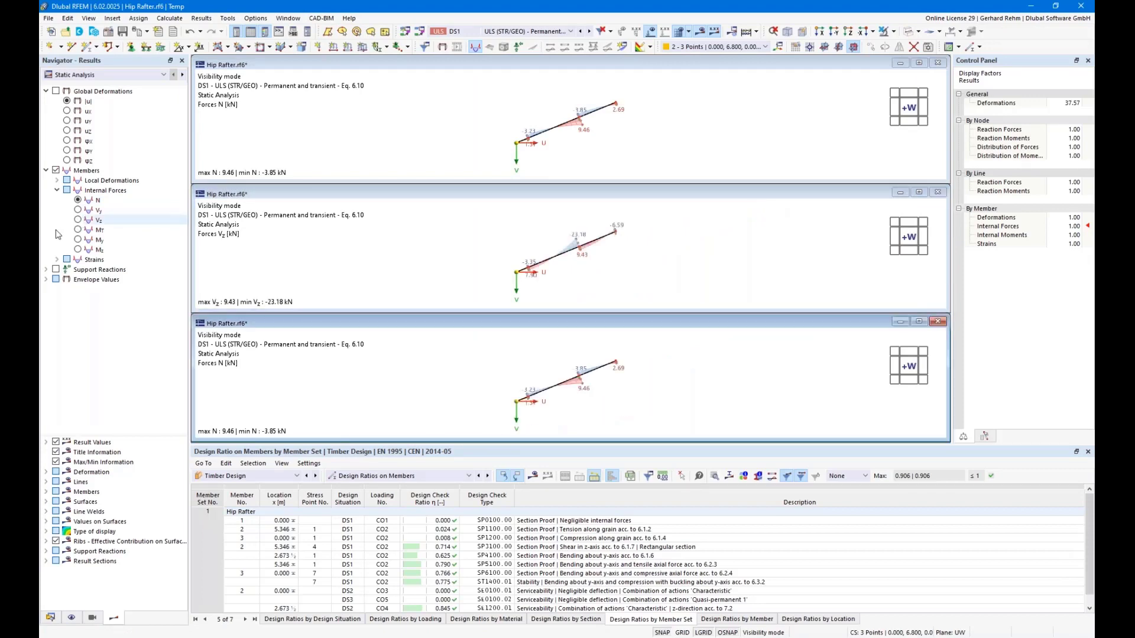
pyautogui.click(78, 239)
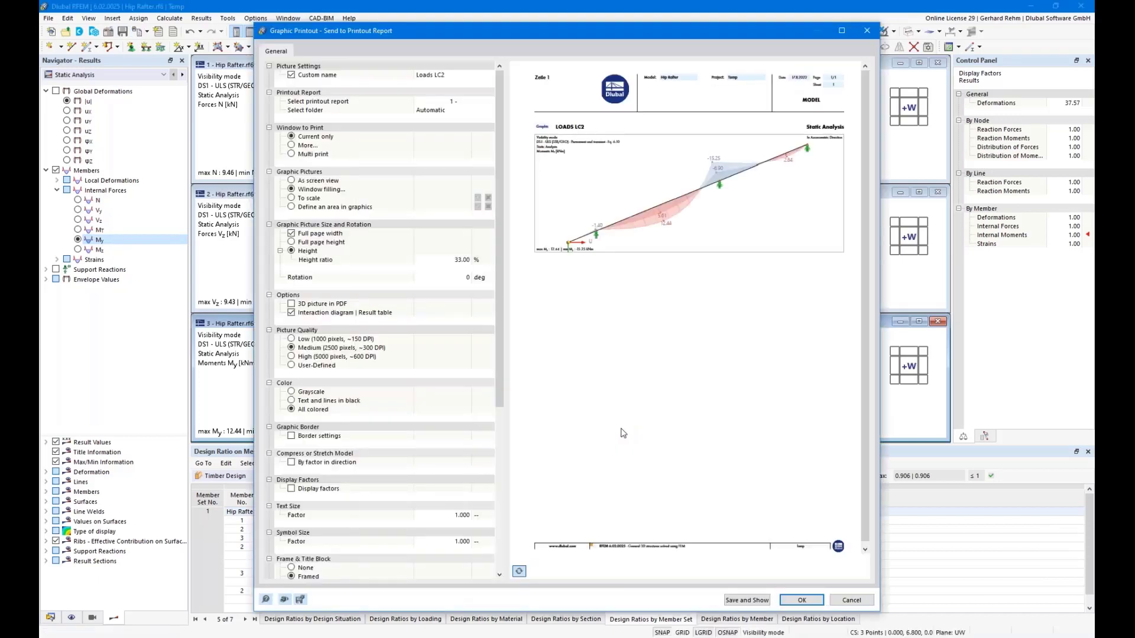
# Include all the model windows in one graphic with a height ratio of 70 % and add it to the printout report.
pyautogui.click(292, 148)
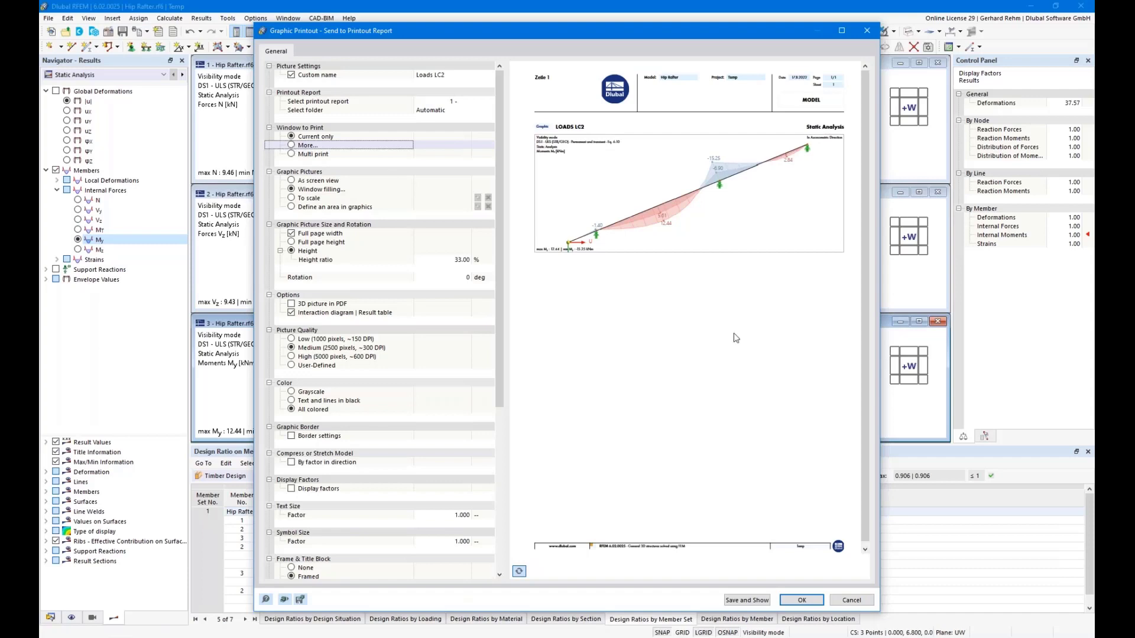
pyautogui.click(458, 251)
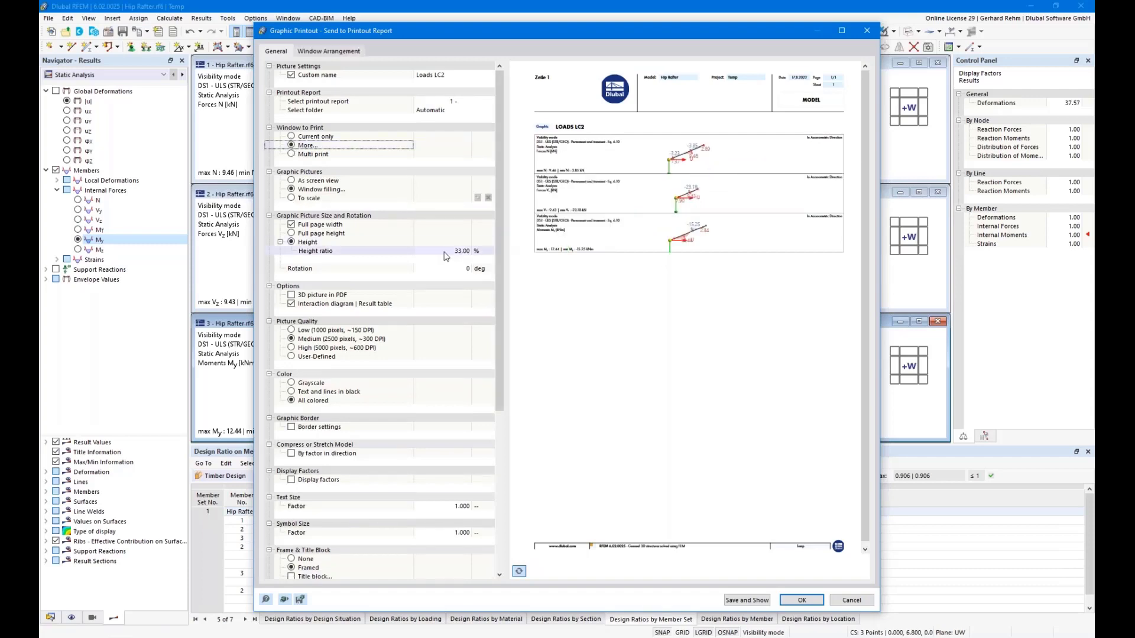
pyautogui.write('70')
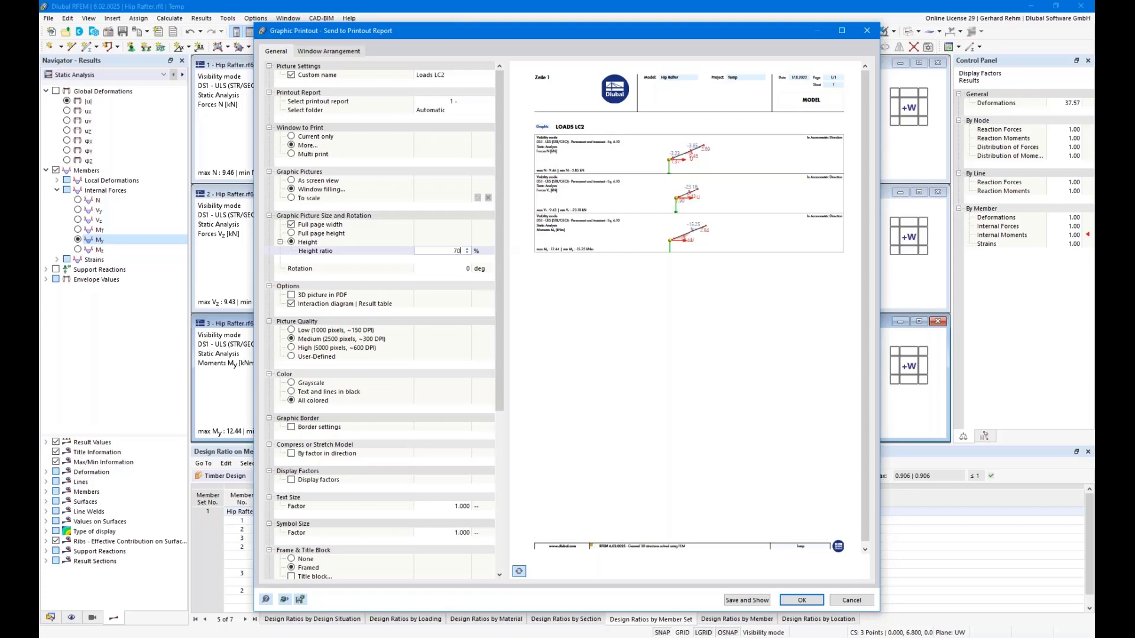
pyautogui.press('Tab')
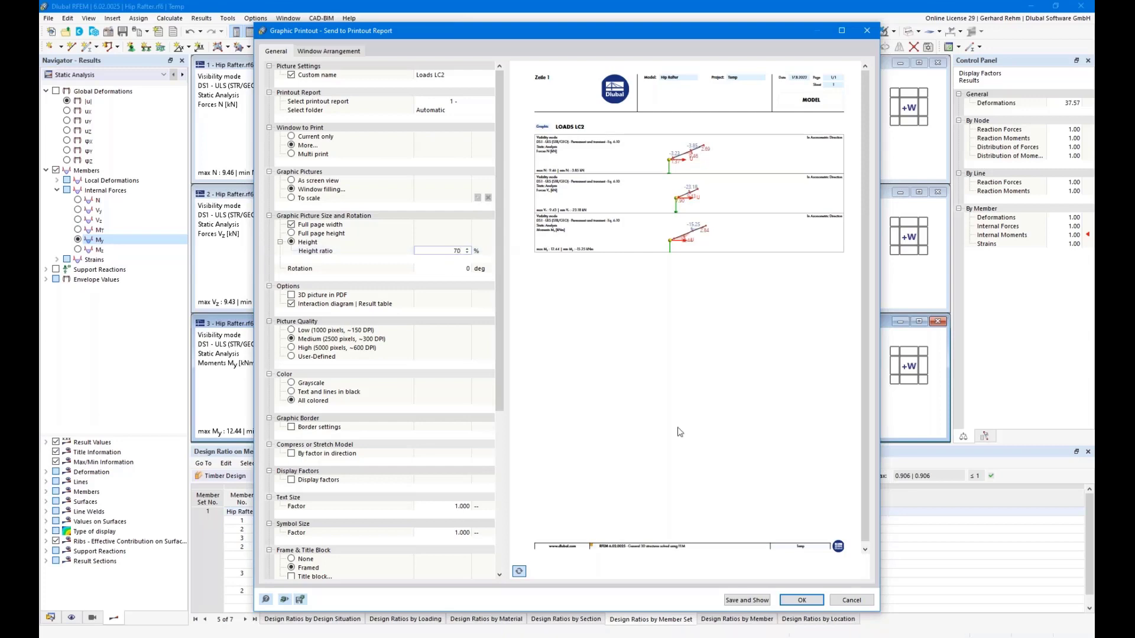
pyautogui.click(802, 600)
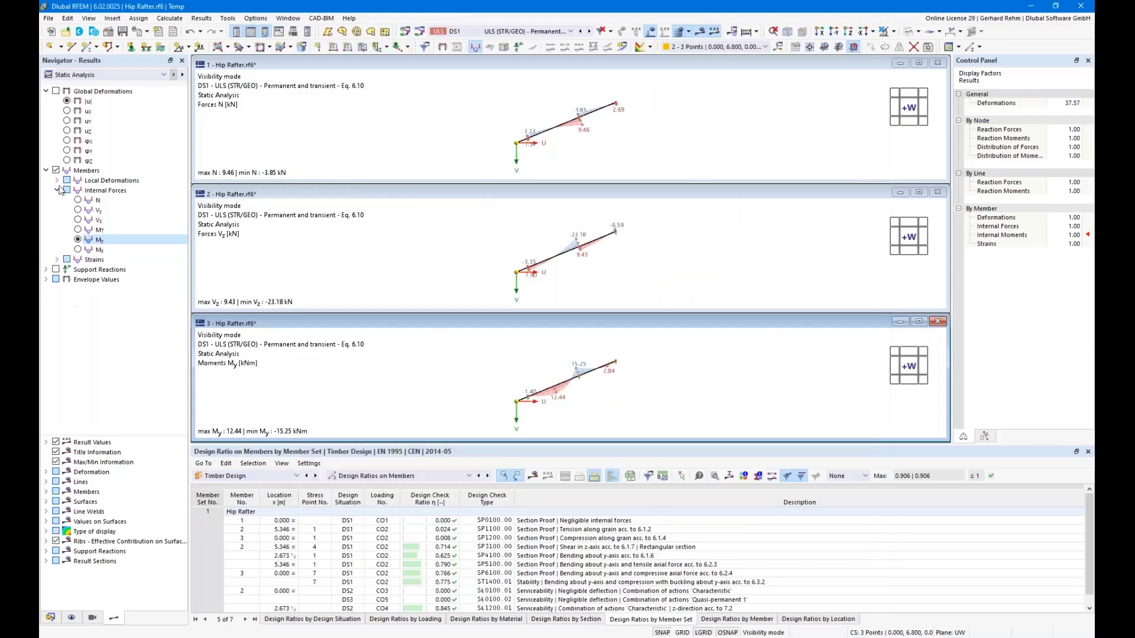
# Show the user-defined view 04 Design Ratio in the third model window and close the other two windows.
pyautogui.click(93, 618)
pyautogui.click(45, 153)
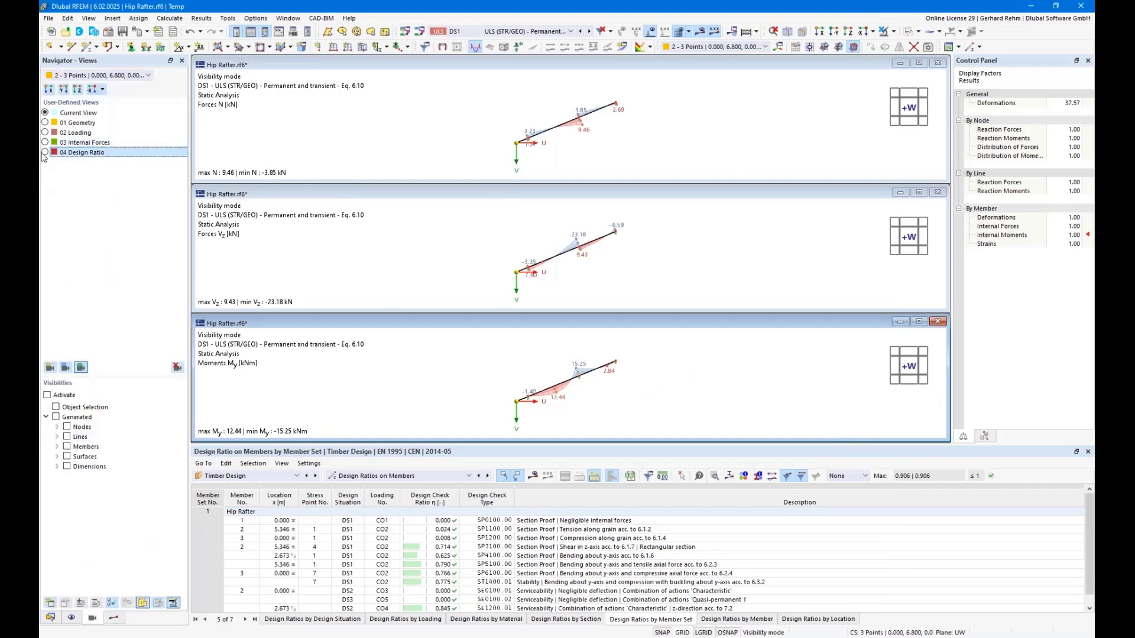
pyautogui.click(45, 153)
pyautogui.click(937, 192)
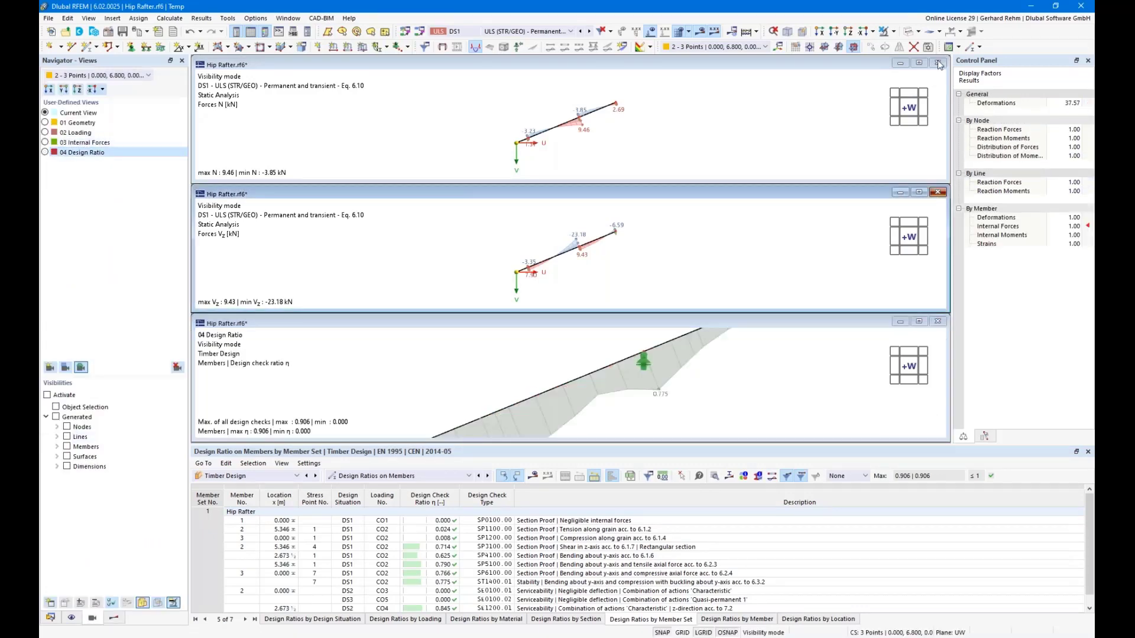
pyautogui.click(474, 60)
pyautogui.hotkey('ctrl', 'F4')
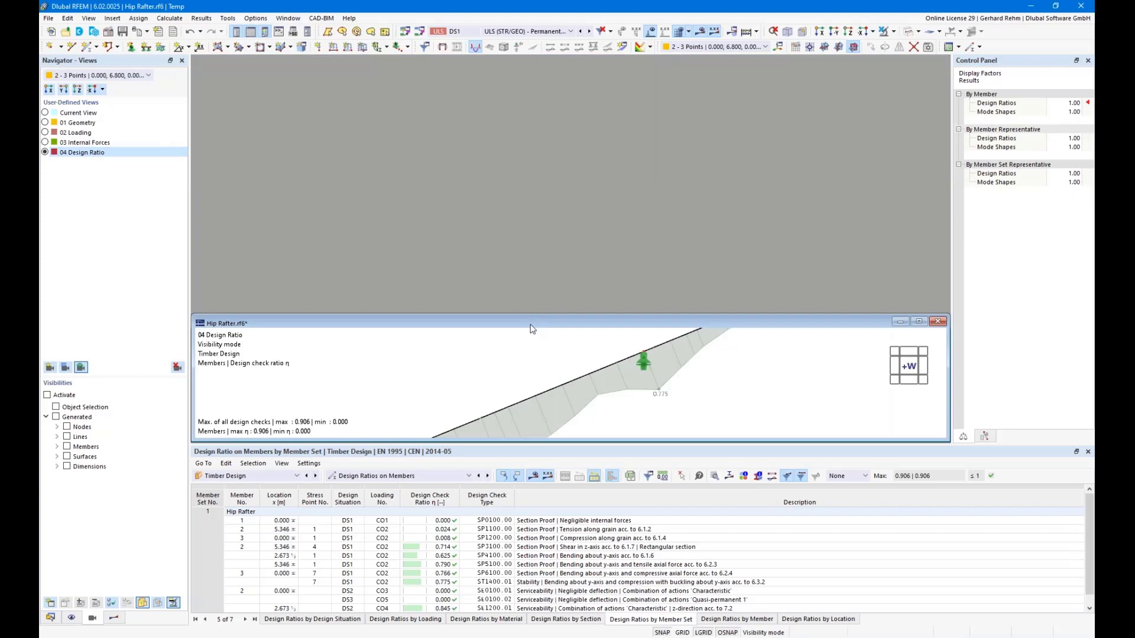
# Maximize the model window and add its 04 Design Ratio graphic to the printout report with a height ratio of 33 %.
pyautogui.doubleClick(530, 329)
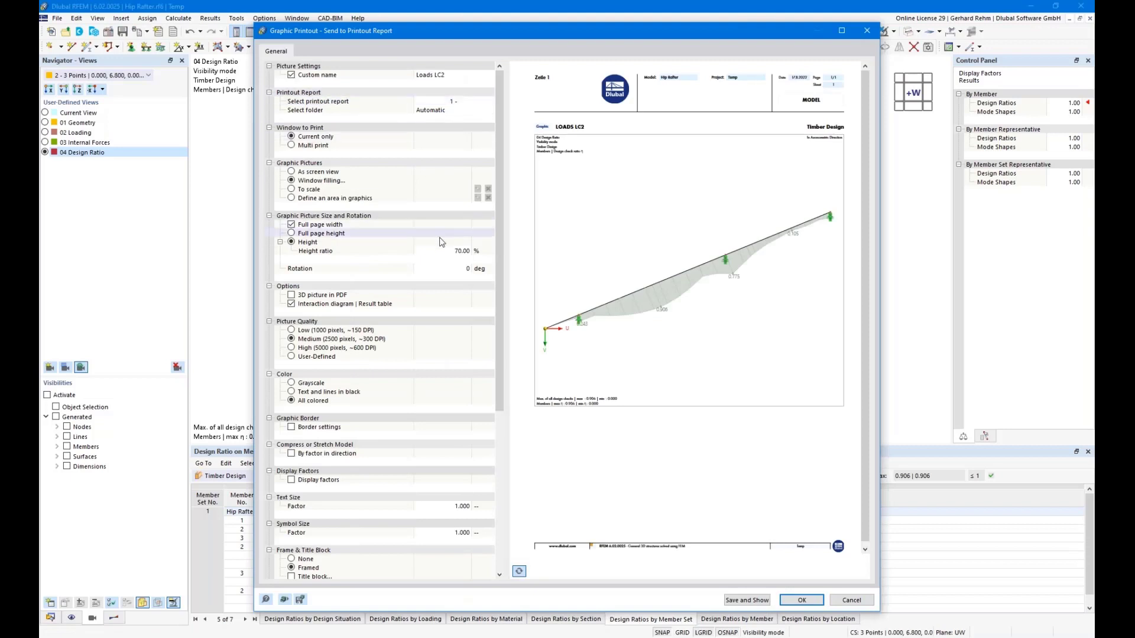
pyautogui.click(451, 250)
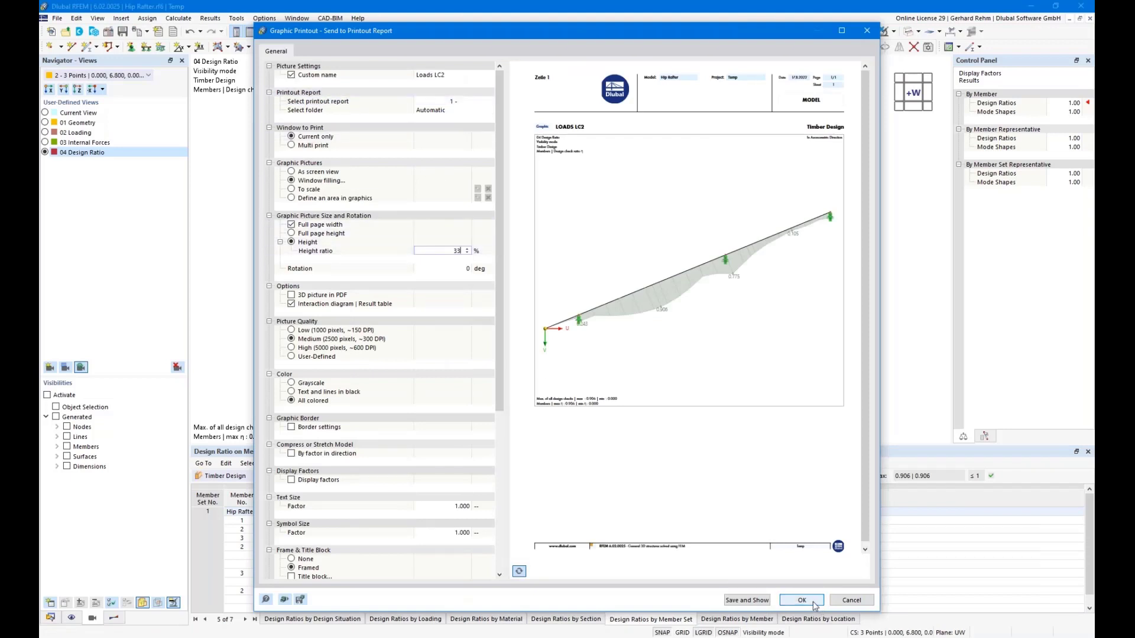
pyautogui.press('Return')
pyautogui.press('Return')
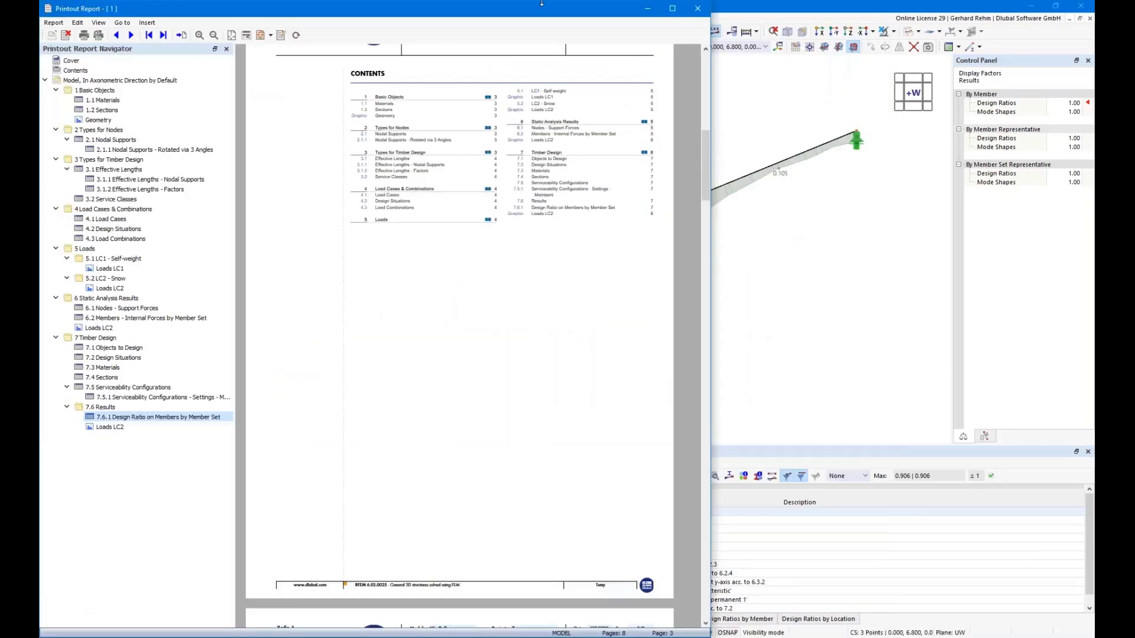
# Maximize the printout report and look at its LC1 load, internal forces and timber design ratio graphics.
pyautogui.click(672, 8)
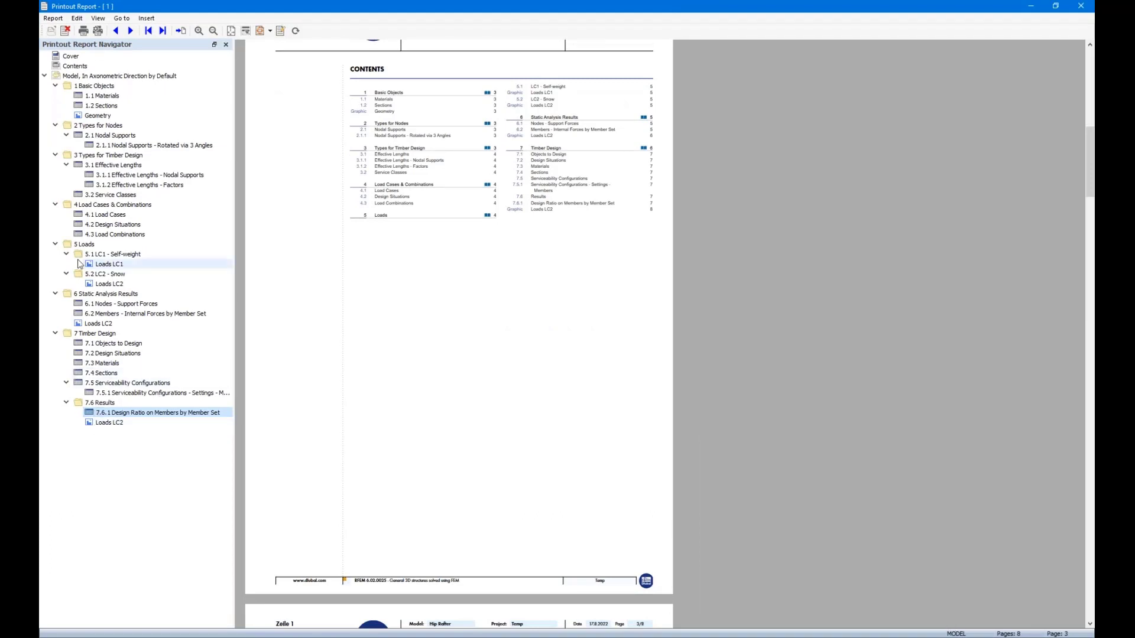
pyautogui.click(99, 265)
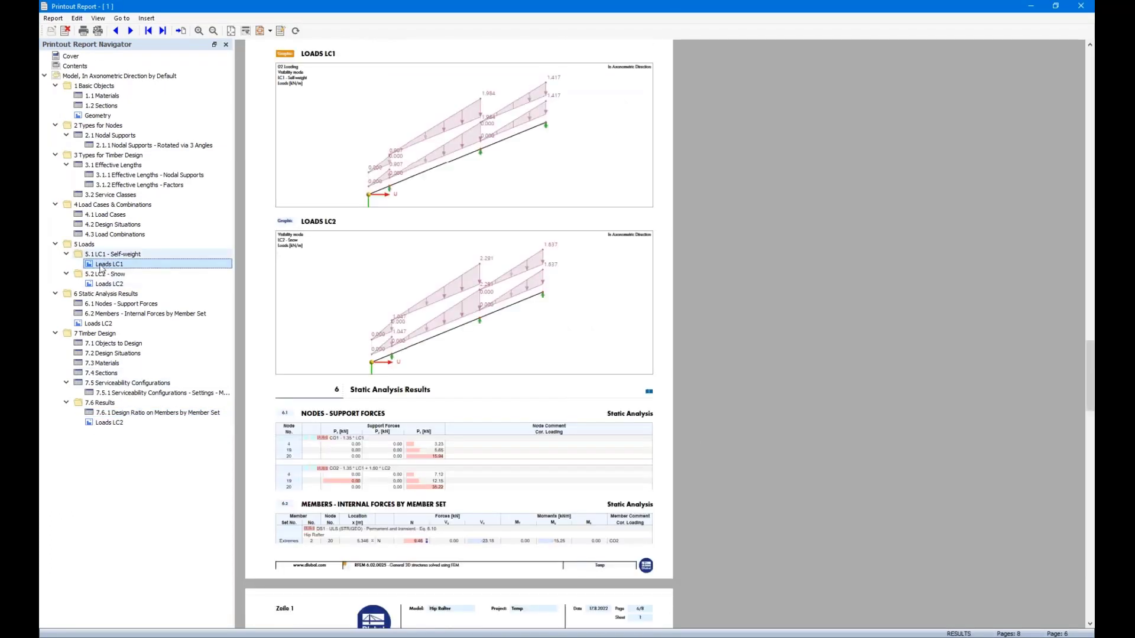
pyautogui.click(99, 324)
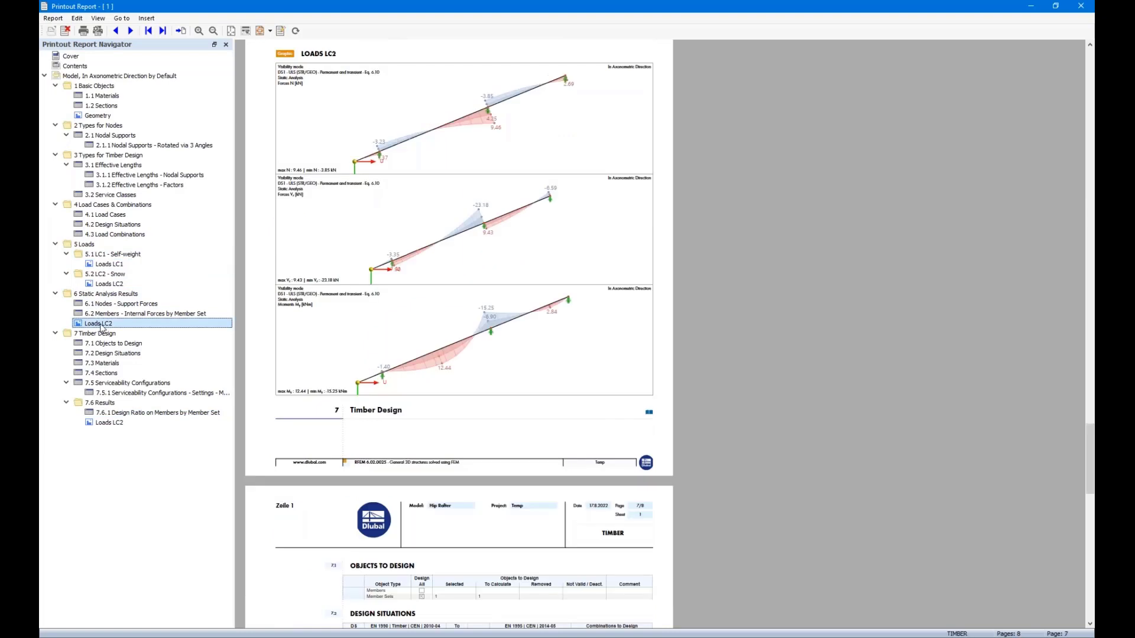
pyautogui.click(109, 423)
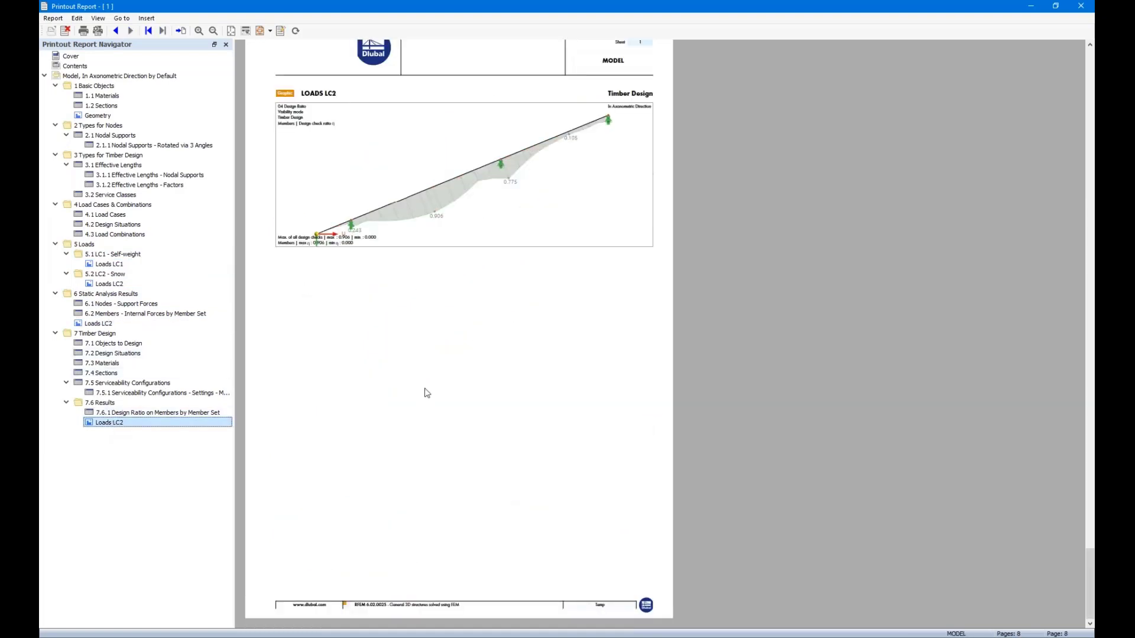
# Review the report pages from the design ratio graphic back to the contents and check the report items in the Printout Report Manager.
pyautogui.scroll(2, 427, 393)
pyautogui.scroll(-2, 427, 393)
pyautogui.scroll(10, 585, 412)
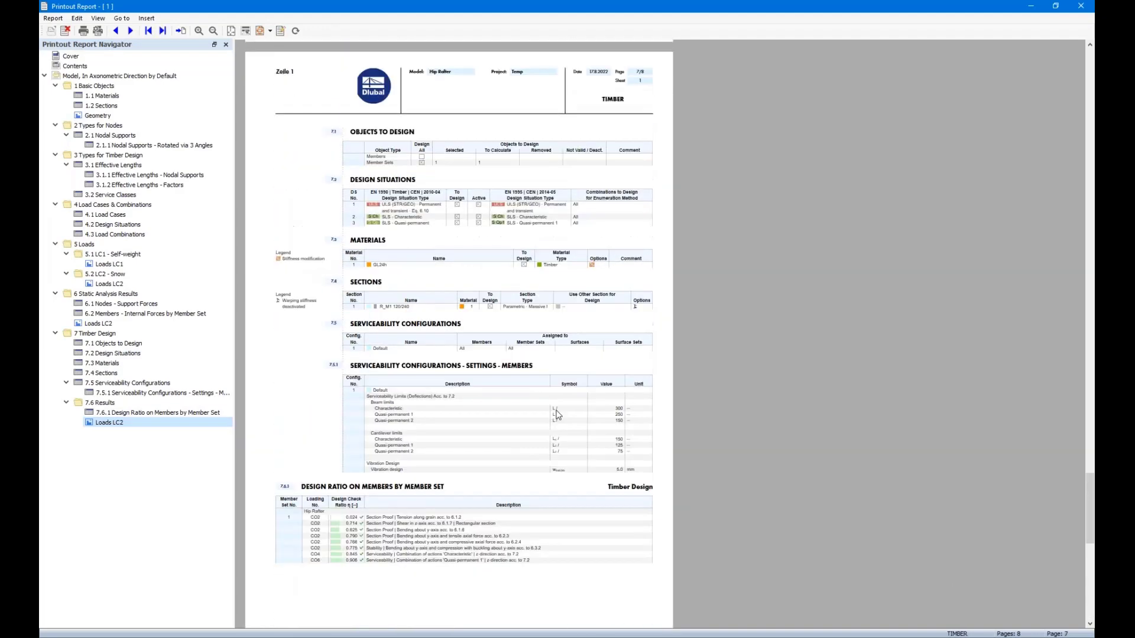
pyautogui.scroll(15, 556, 413)
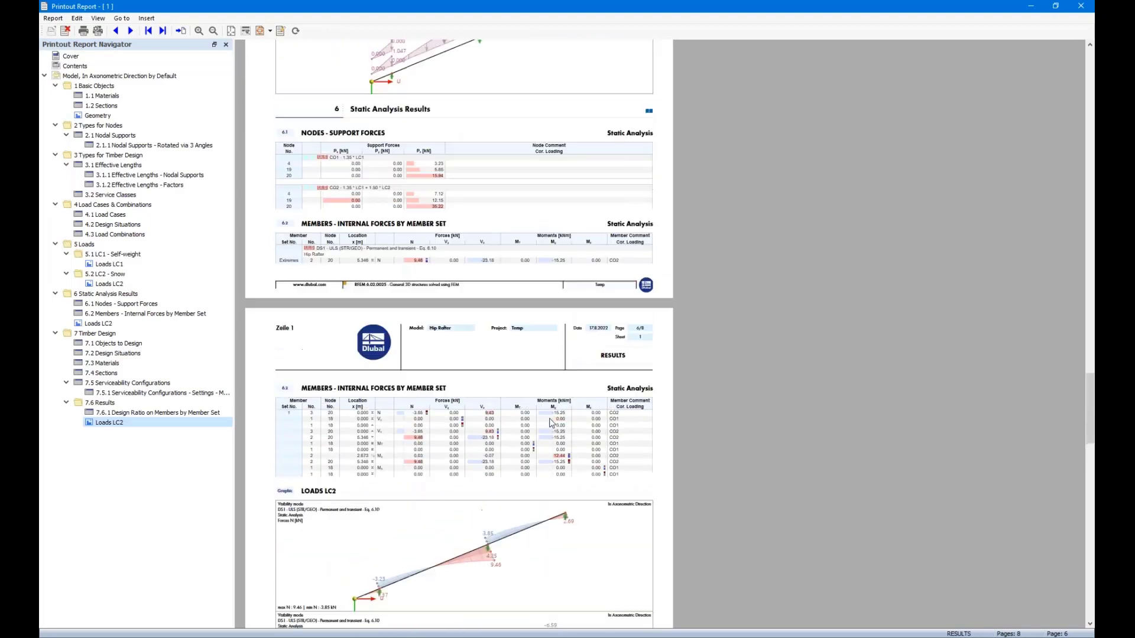
pyautogui.scroll(10, 550, 423)
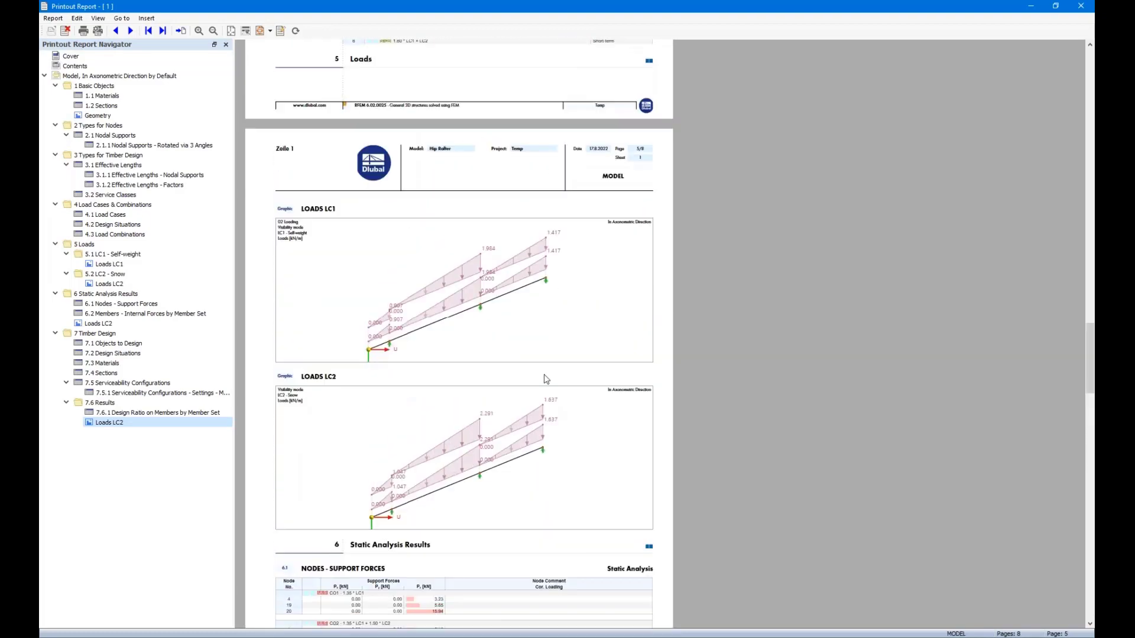
pyautogui.scroll(15, 546, 379)
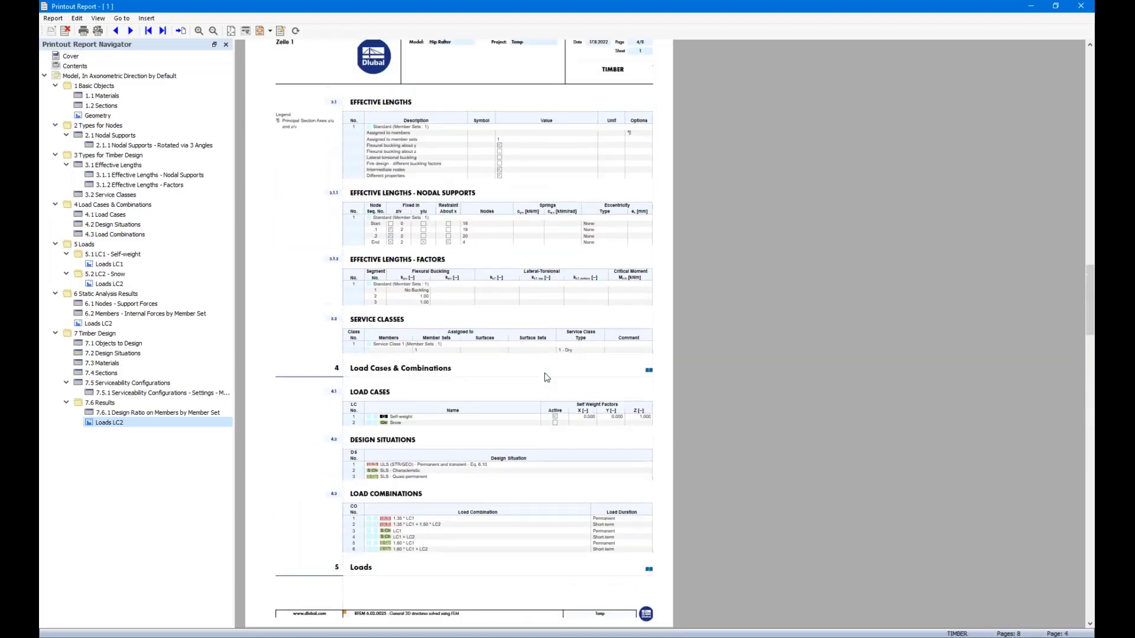
pyautogui.scroll(15, 546, 379)
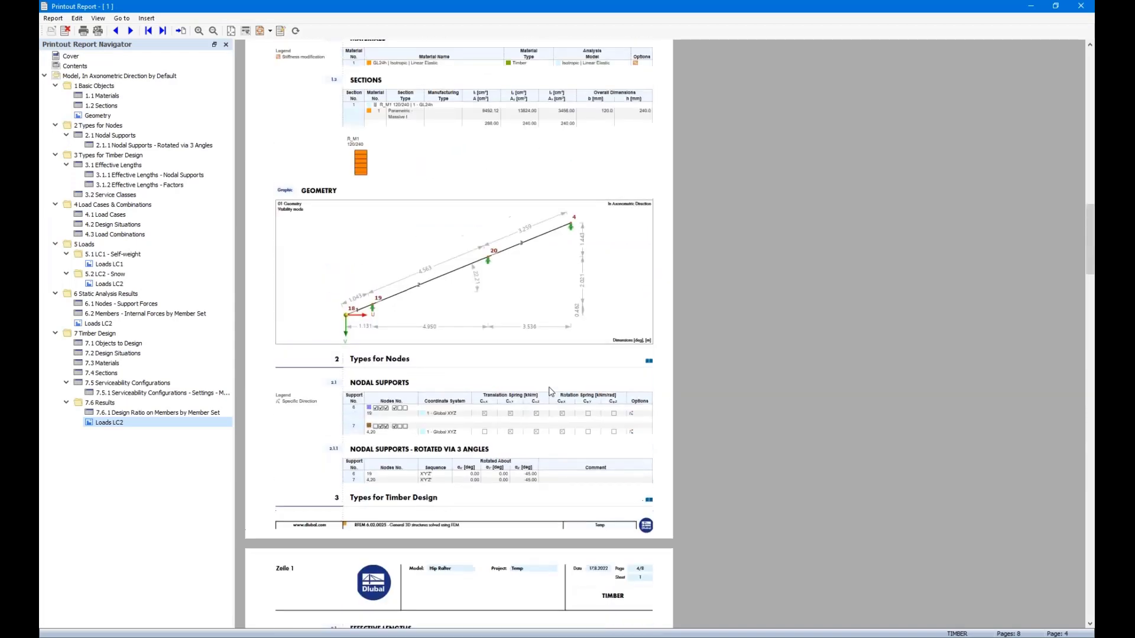
pyautogui.scroll(9, 551, 392)
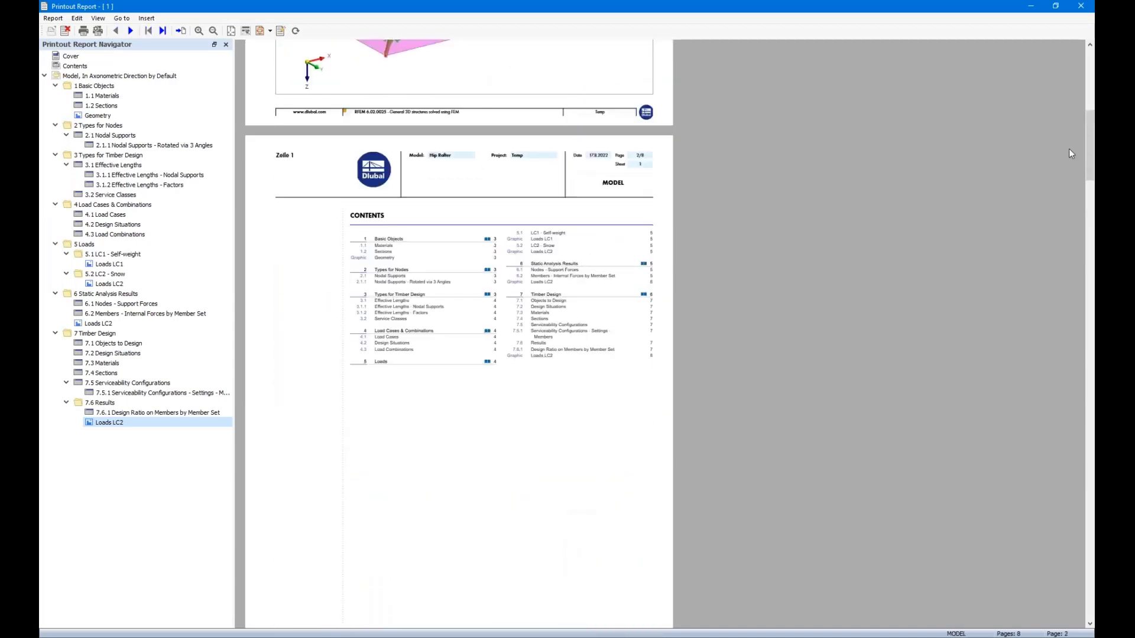
pyautogui.moveTo(1091, 184); pyautogui.dragTo(1091, 429)
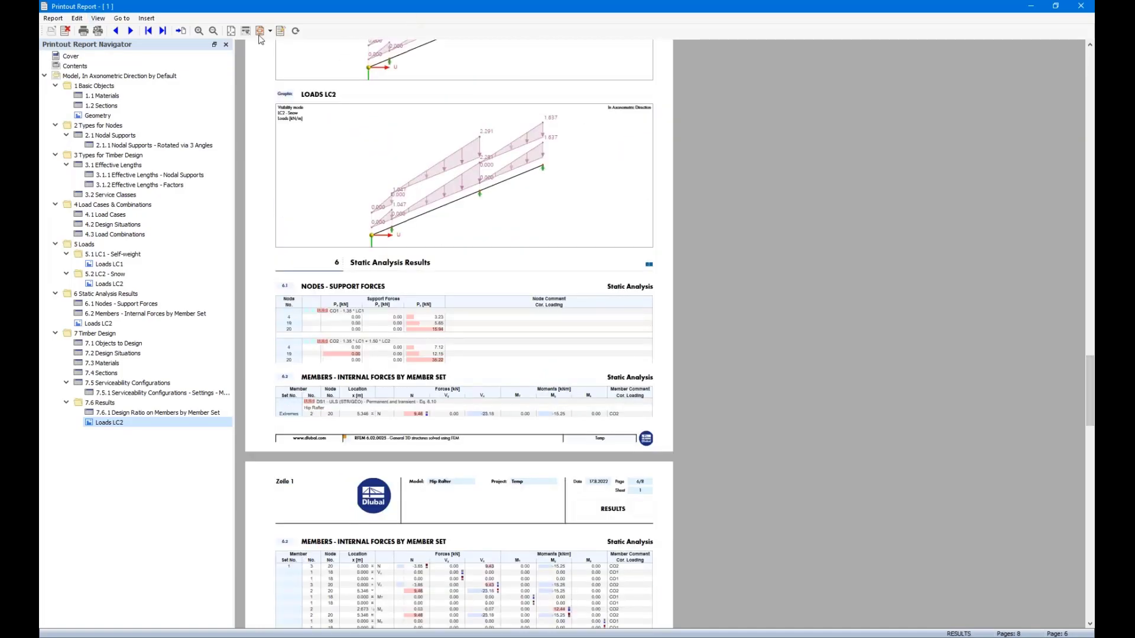
pyautogui.click(281, 31)
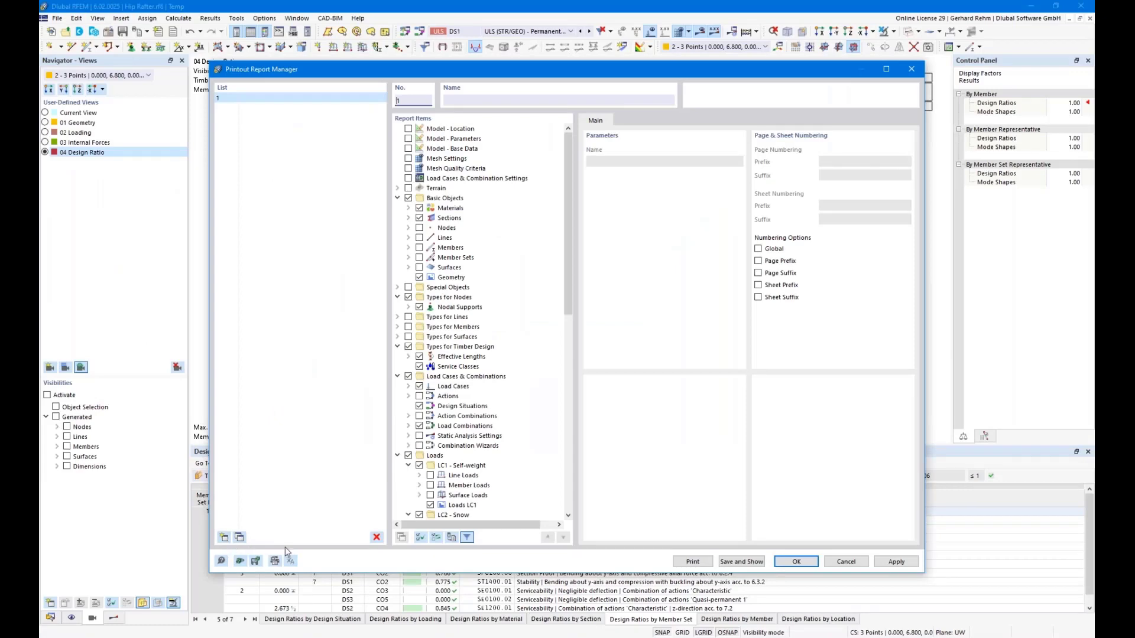
pyautogui.click(846, 562)
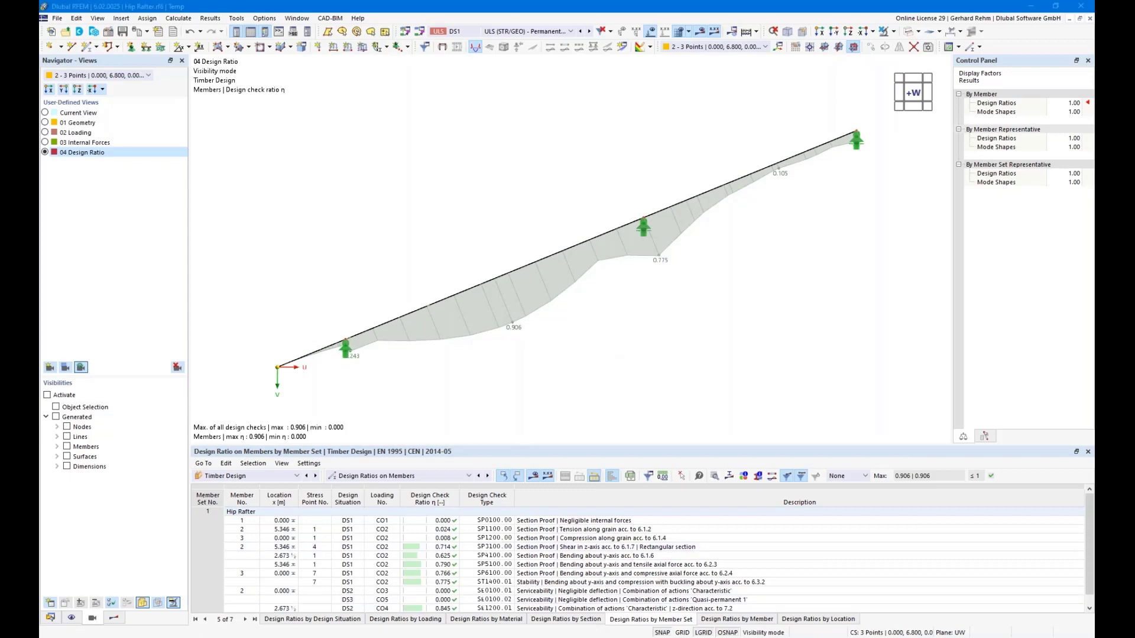
pyautogui.hotkey('alt', 'Tab')
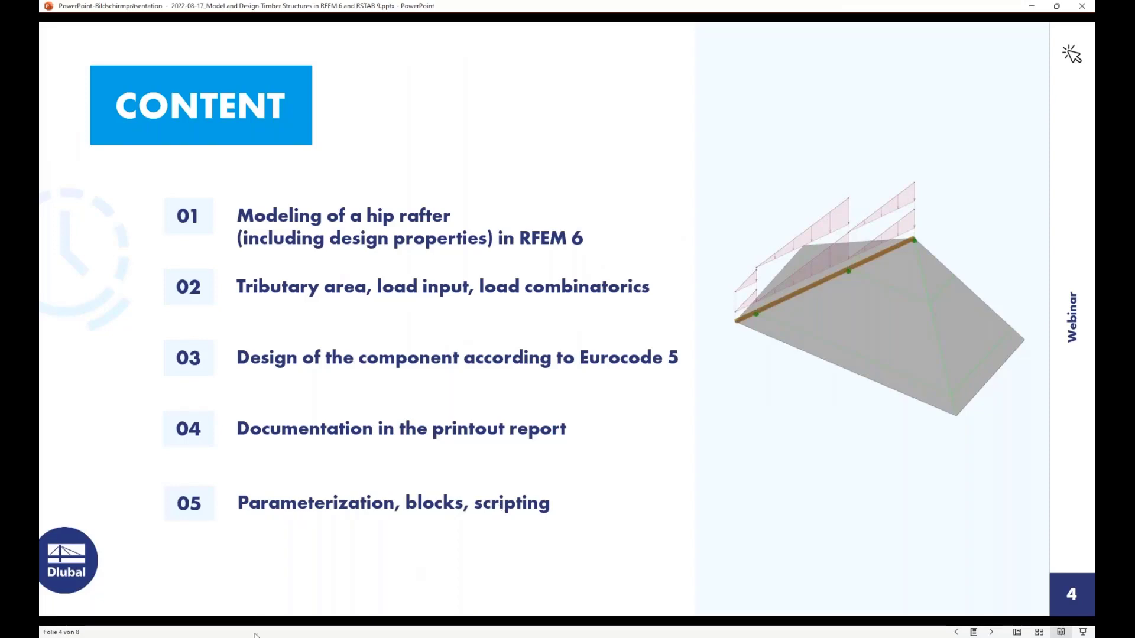
pyautogui.hotkey('alt', 'Tab')
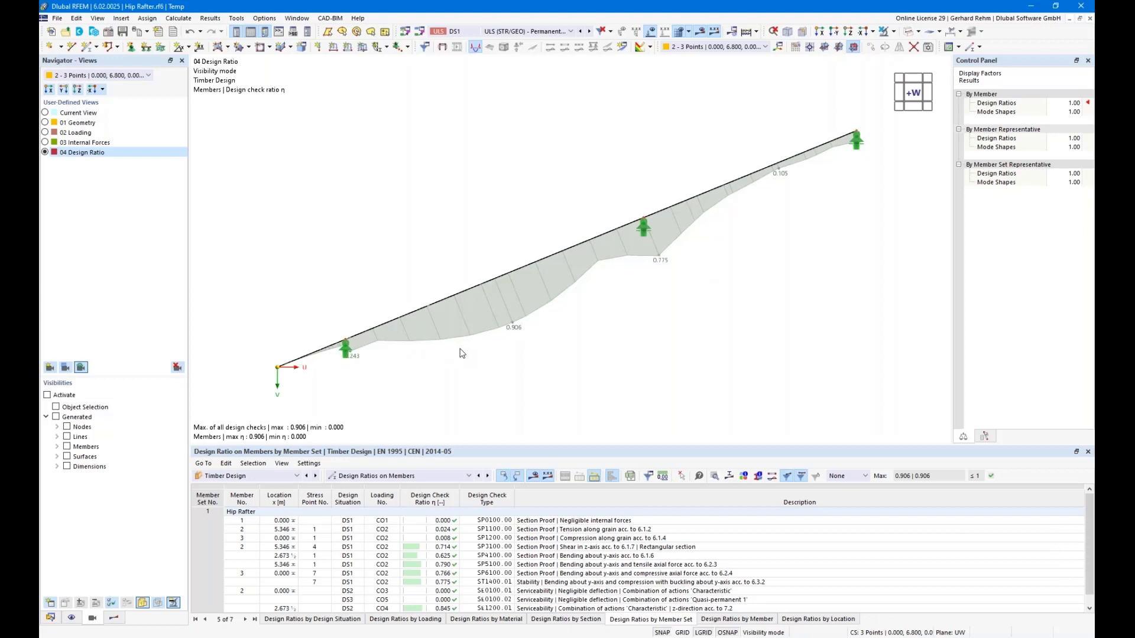
pyautogui.scroll(-2, 463, 353)
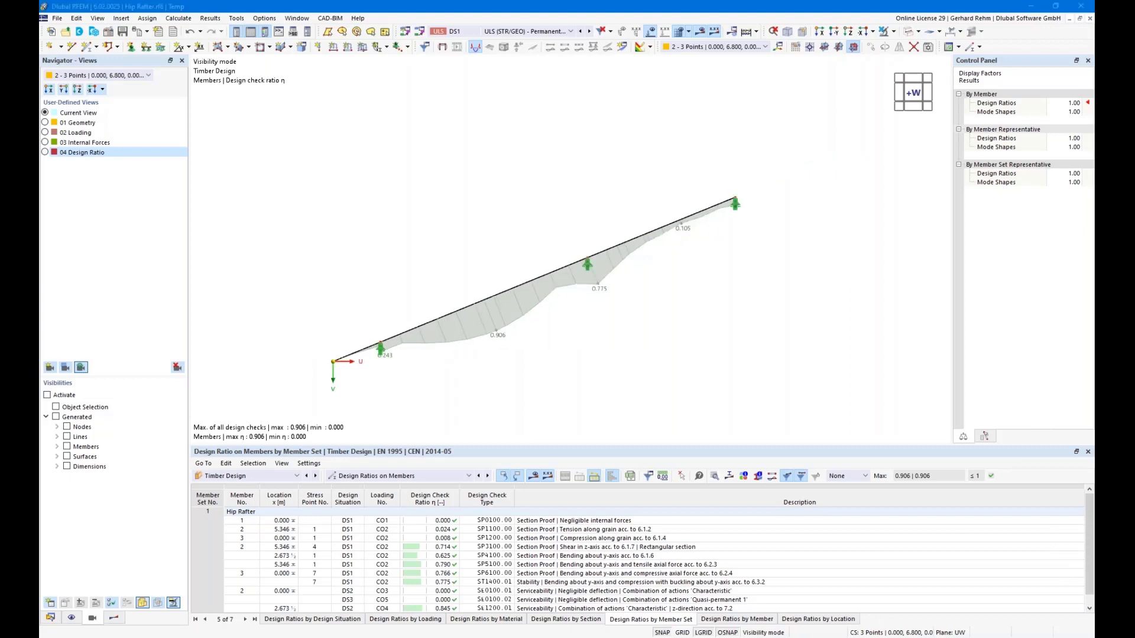
# Bring up the RFEM window with the Parameters.rf6 model, maximize it and view the hip roof from a higher angle.
pyautogui.moveTo(1134, 62); pyautogui.dragTo(563, 71)
pyautogui.doubleClick(562, 71)
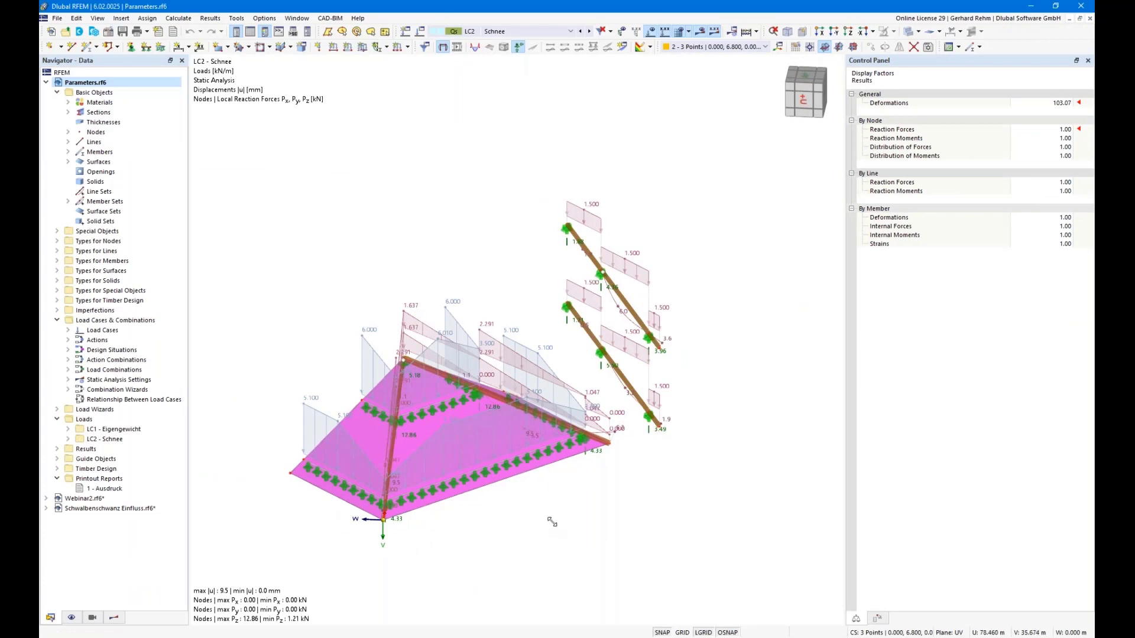
pyautogui.moveTo(267, 424); pyautogui.dragTo(302, 328, button='middle')
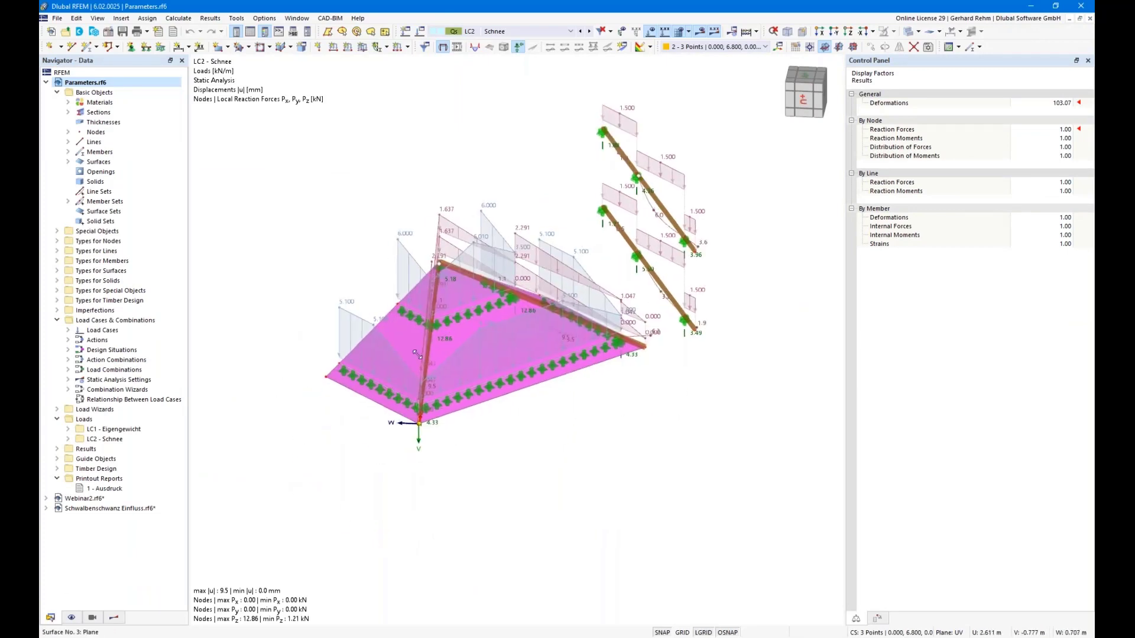
pyautogui.moveTo(539, 428); pyautogui.dragTo(553, 462, button='right')
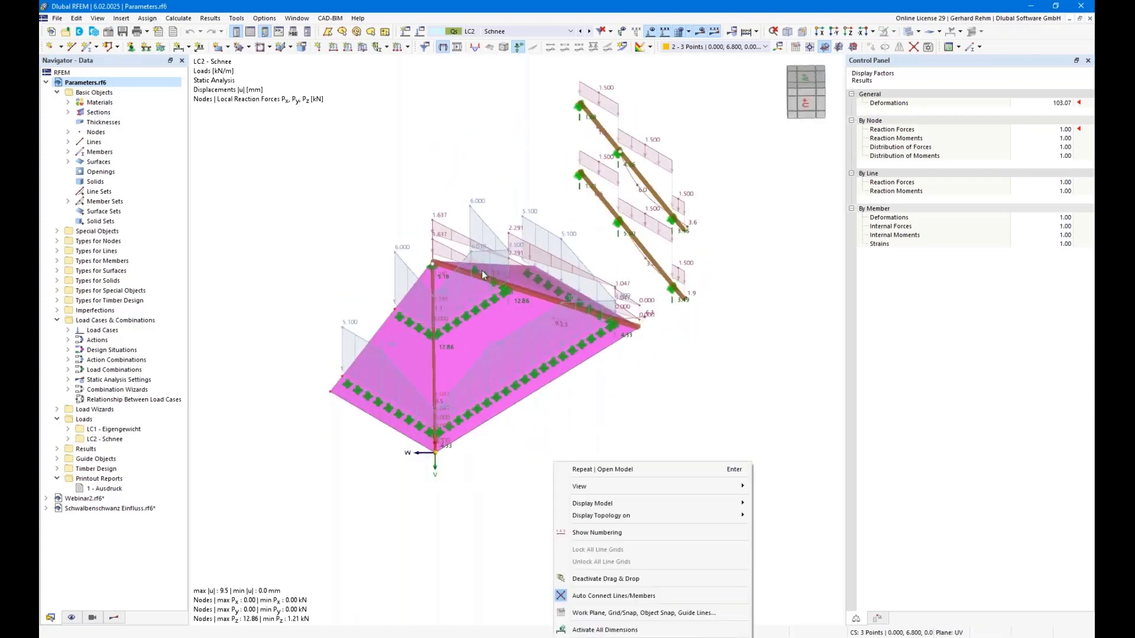
pyautogui.click(460, 160)
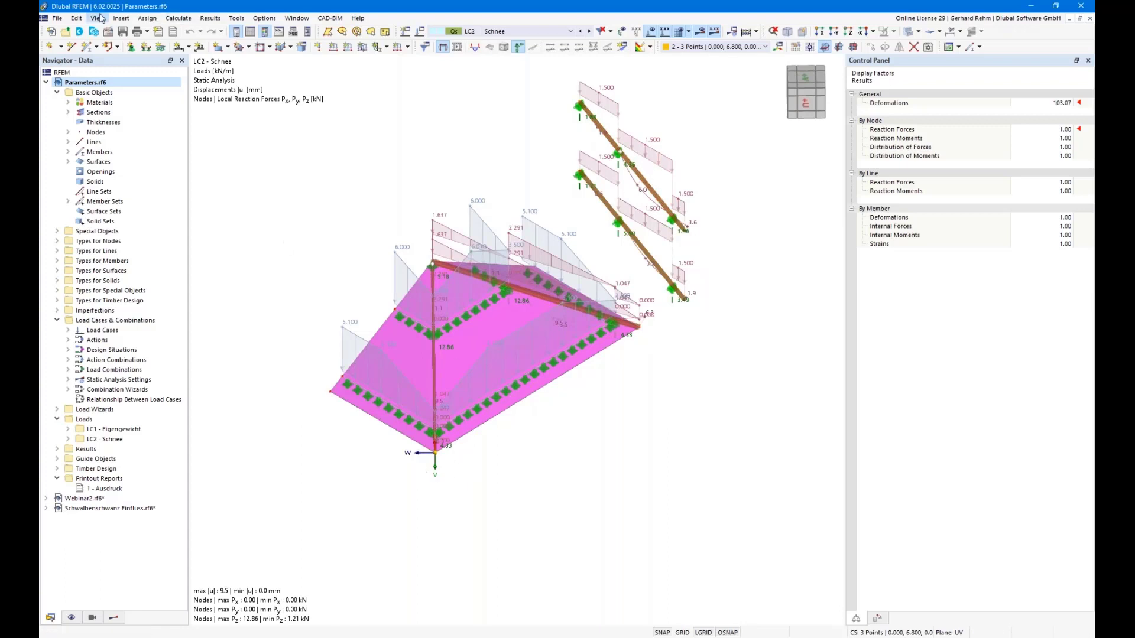
# Examine the model's table of global parameters and close it without changes.
pyautogui.click(76, 17)
pyautogui.click(90, 477)
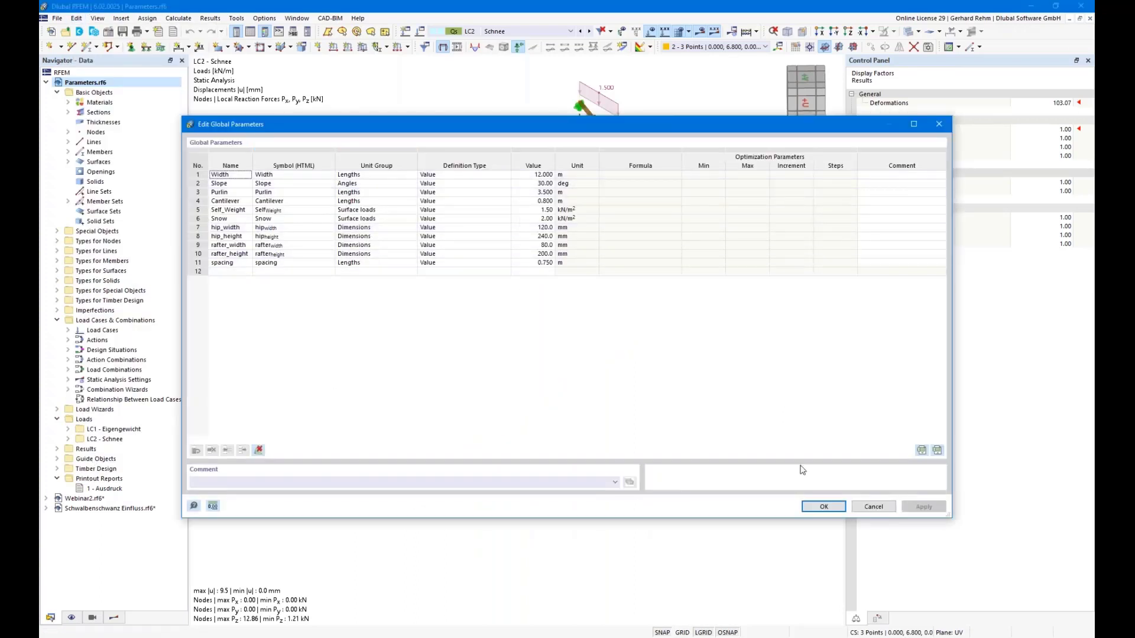
pyautogui.click(873, 506)
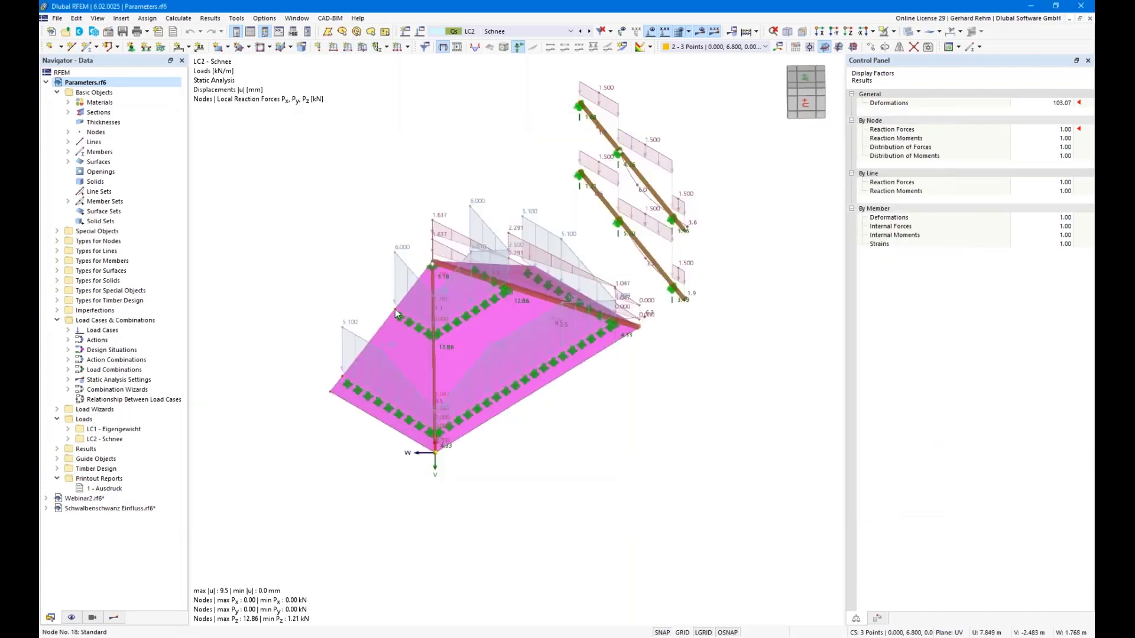
# Open node 18 for editing and inspect the formula behind its X coordinate.
pyautogui.doubleClick(395, 308)
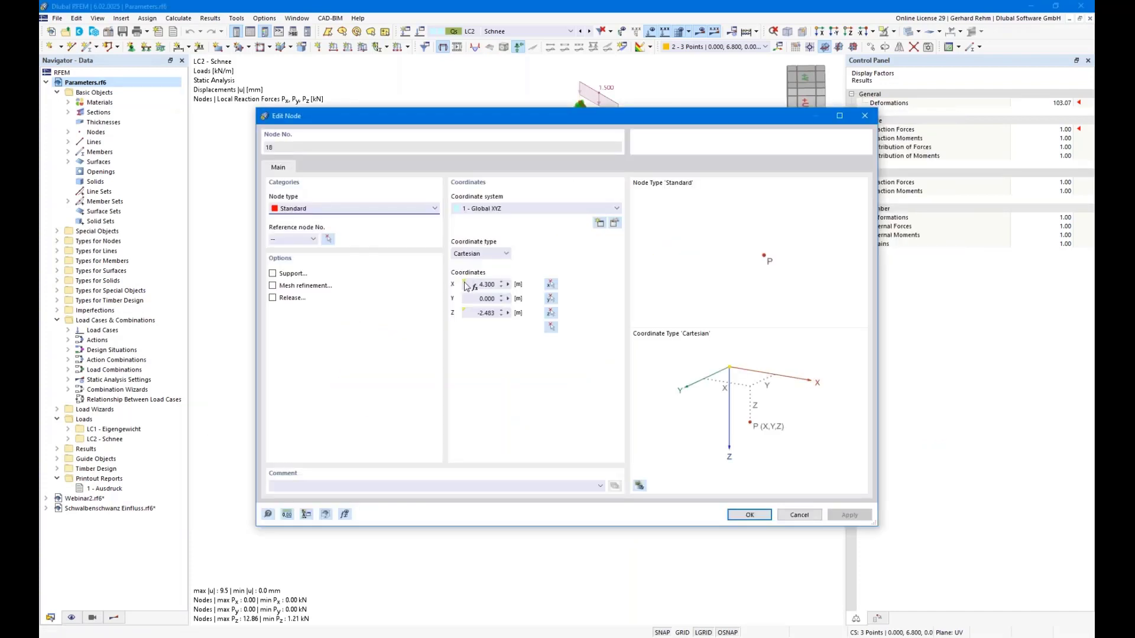
pyautogui.moveTo(466, 286)
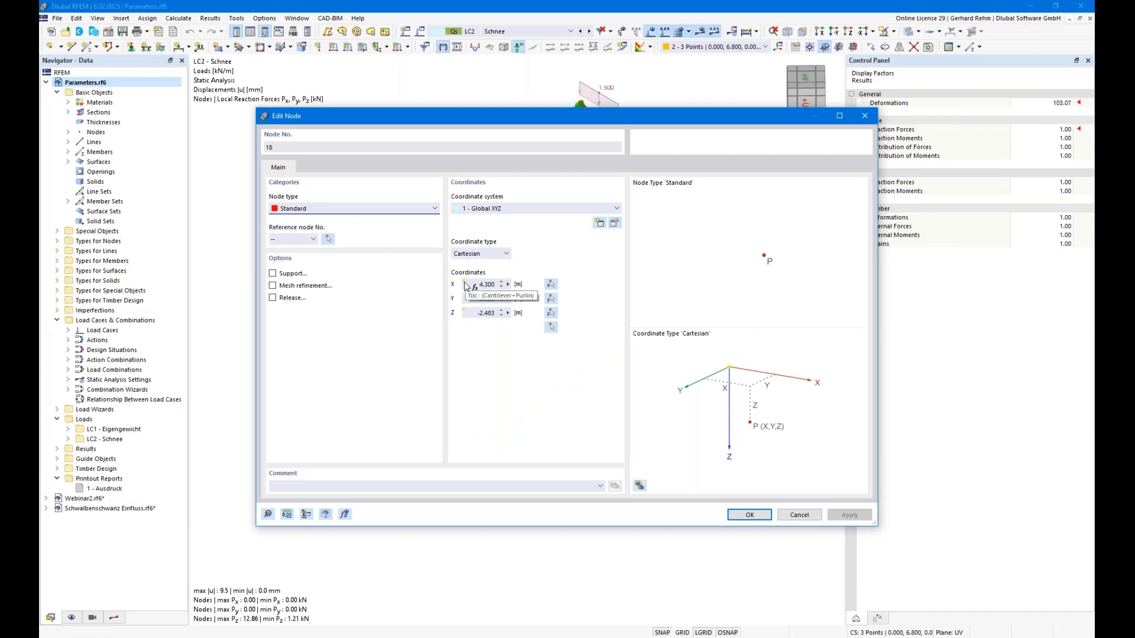
pyautogui.click(507, 285)
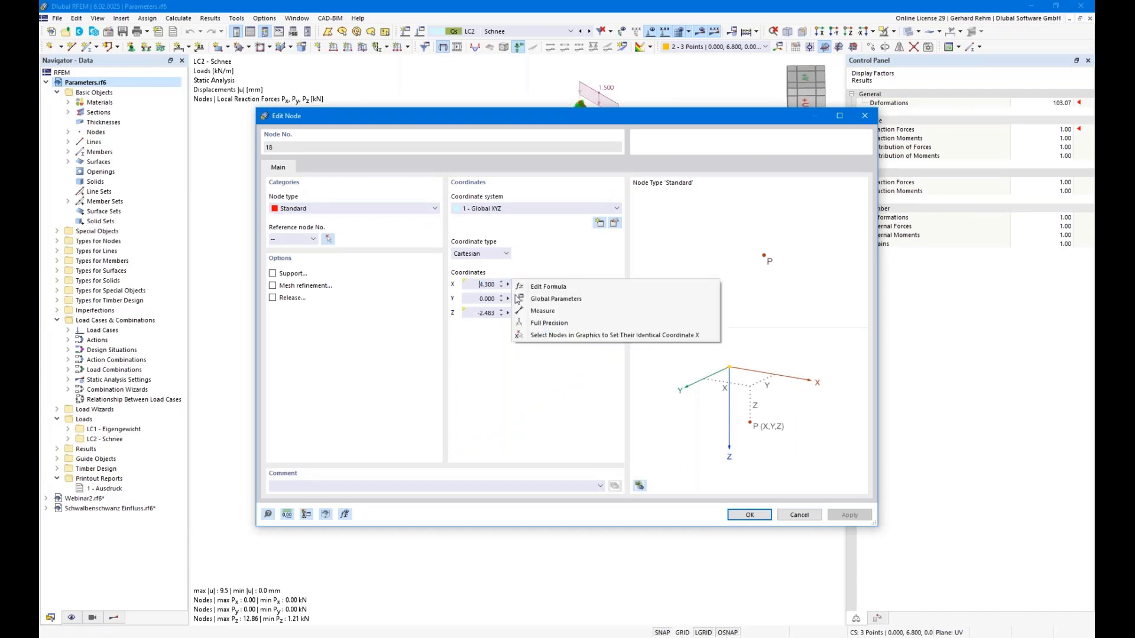
pyautogui.click(550, 287)
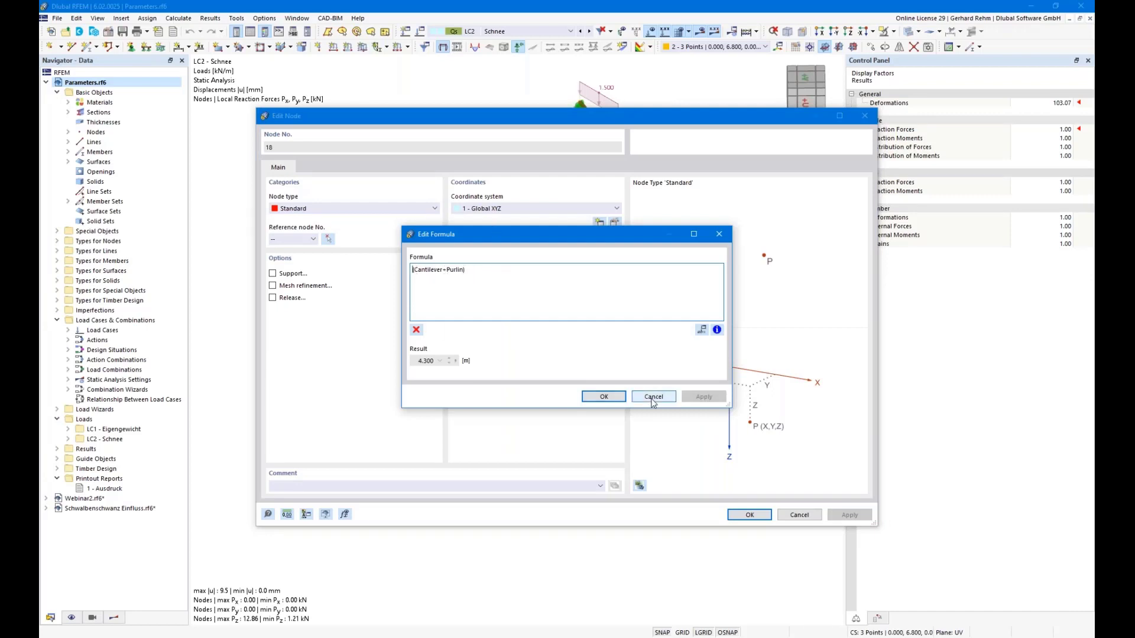
pyautogui.click(447, 363)
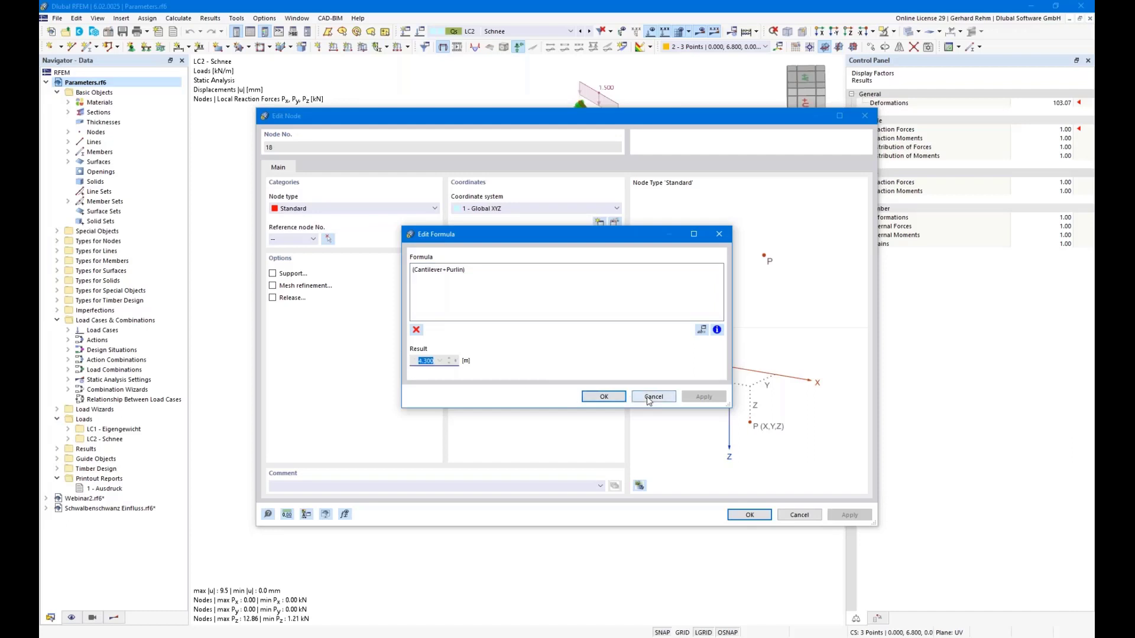
pyautogui.click(603, 396)
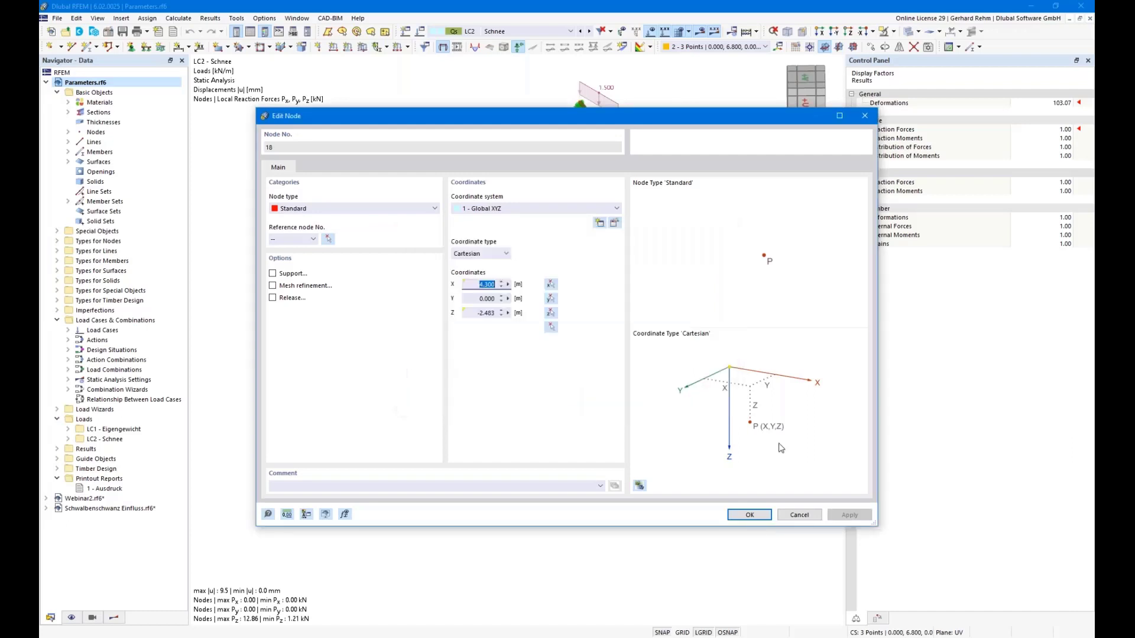
# Check the Cantilever parameter in the global parameters from the node's X coordinate, and close both dialogs without changes.
pyautogui.click(507, 284)
pyautogui.click(556, 300)
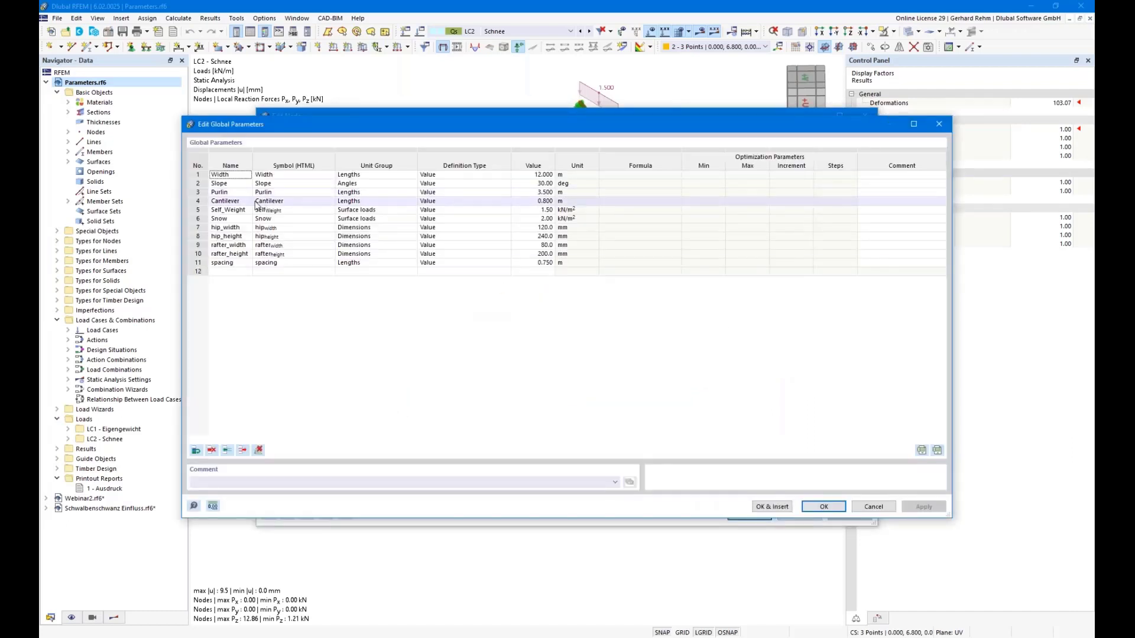
pyautogui.click(535, 201)
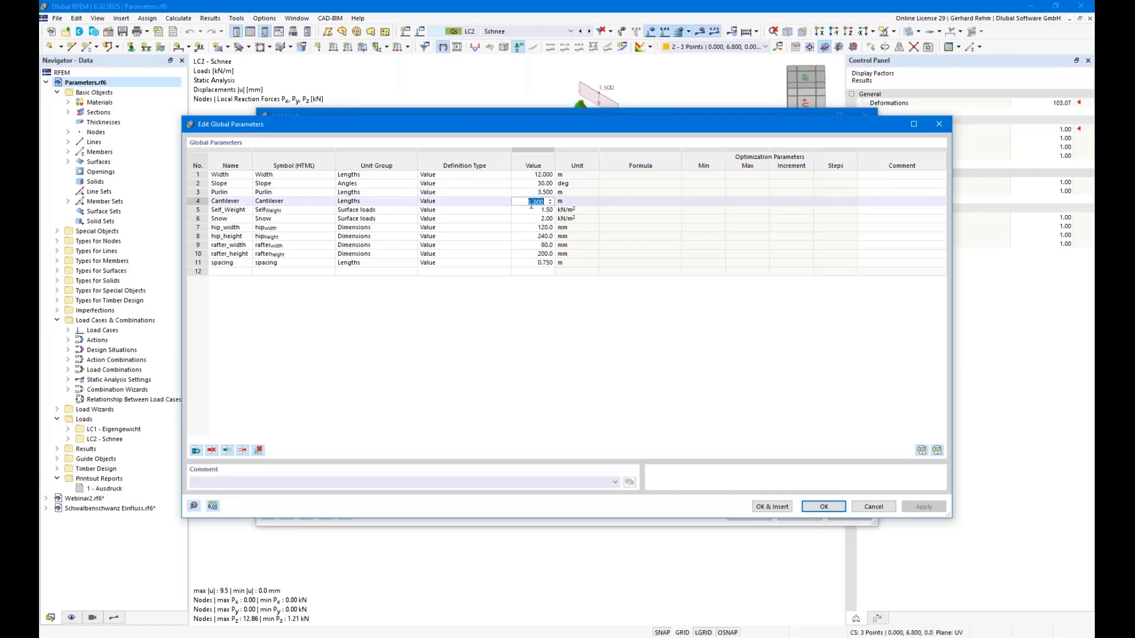
pyautogui.moveTo(537, 124); pyautogui.dragTo(580, 151)
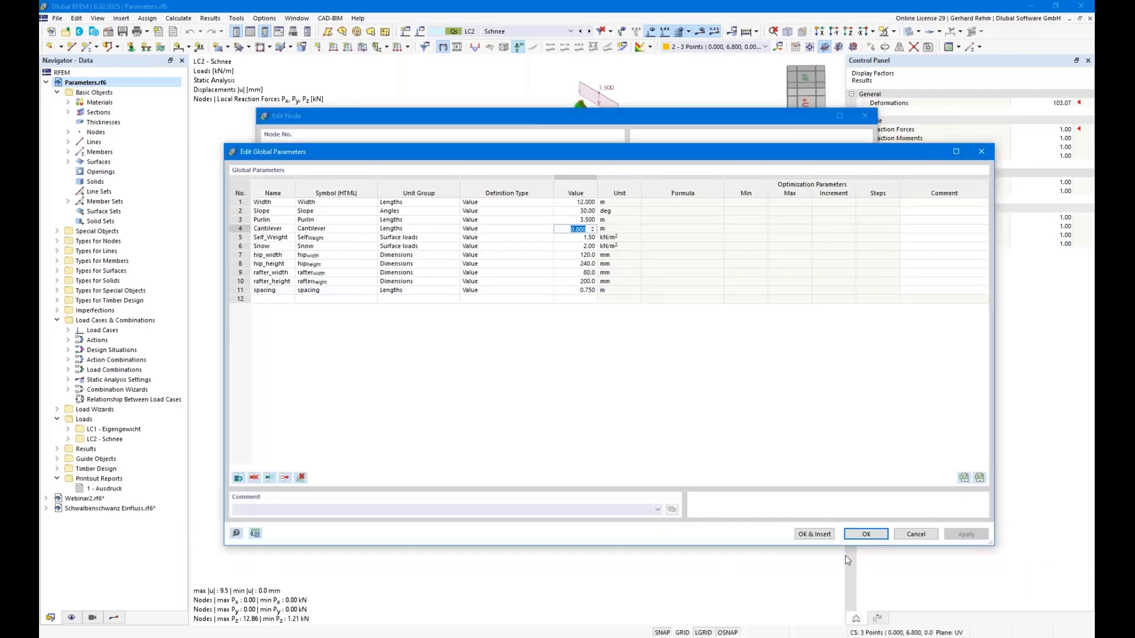
pyautogui.click(915, 535)
pyautogui.click(863, 117)
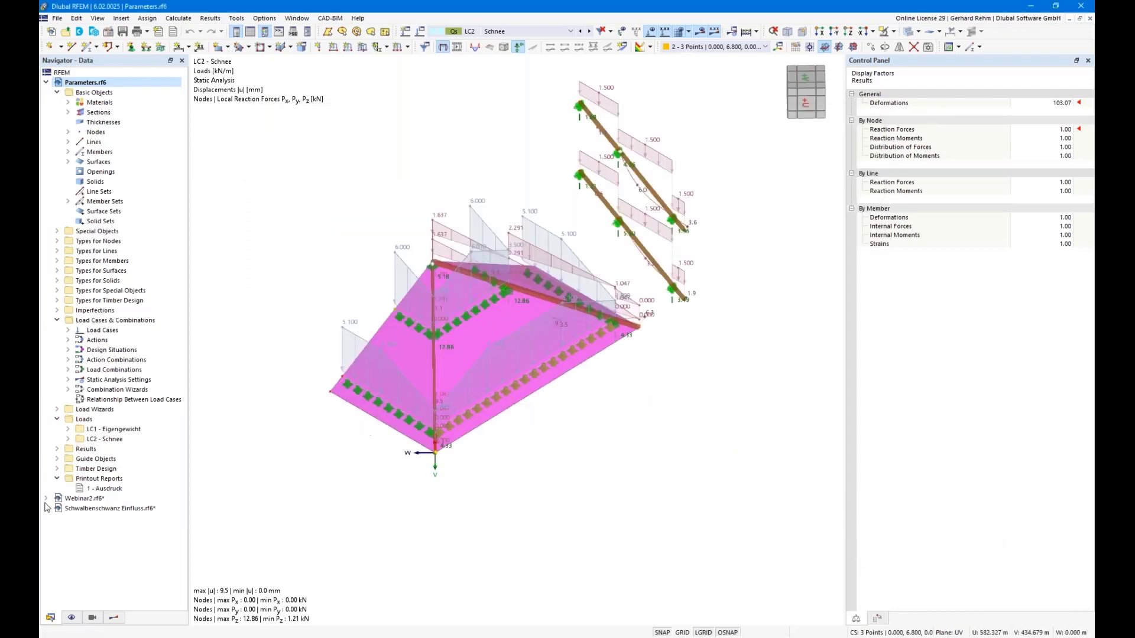
# Open the printout report 1 - Ausdruck and go to its graphic "Geometrie Gratsparren und Sparren".
pyautogui.click(95, 490)
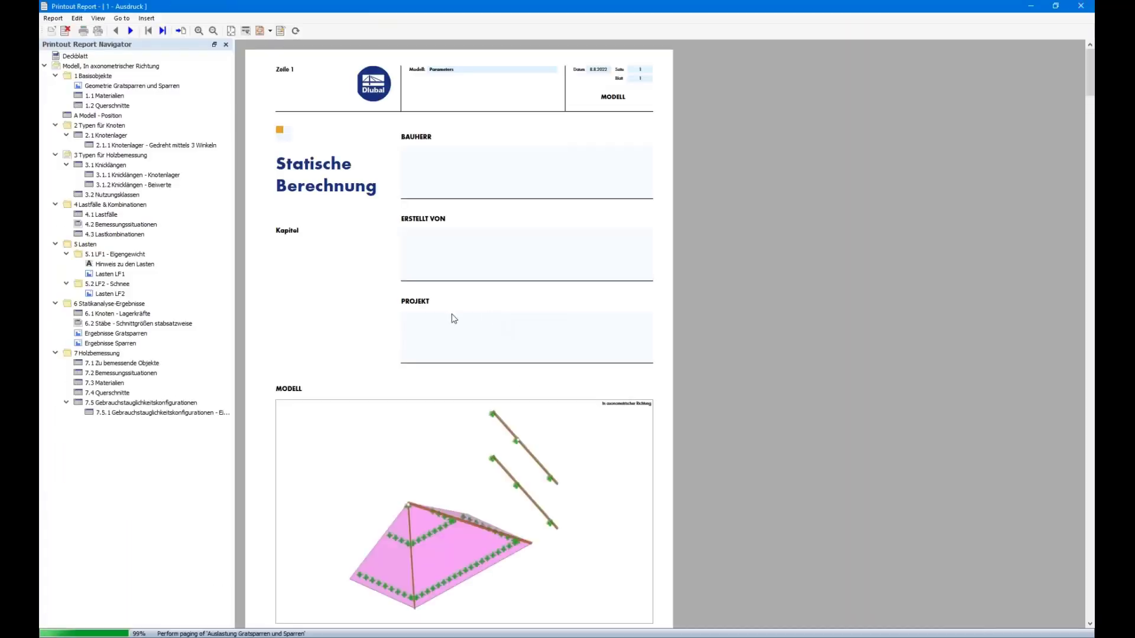
pyautogui.scroll(-1, 415, 411)
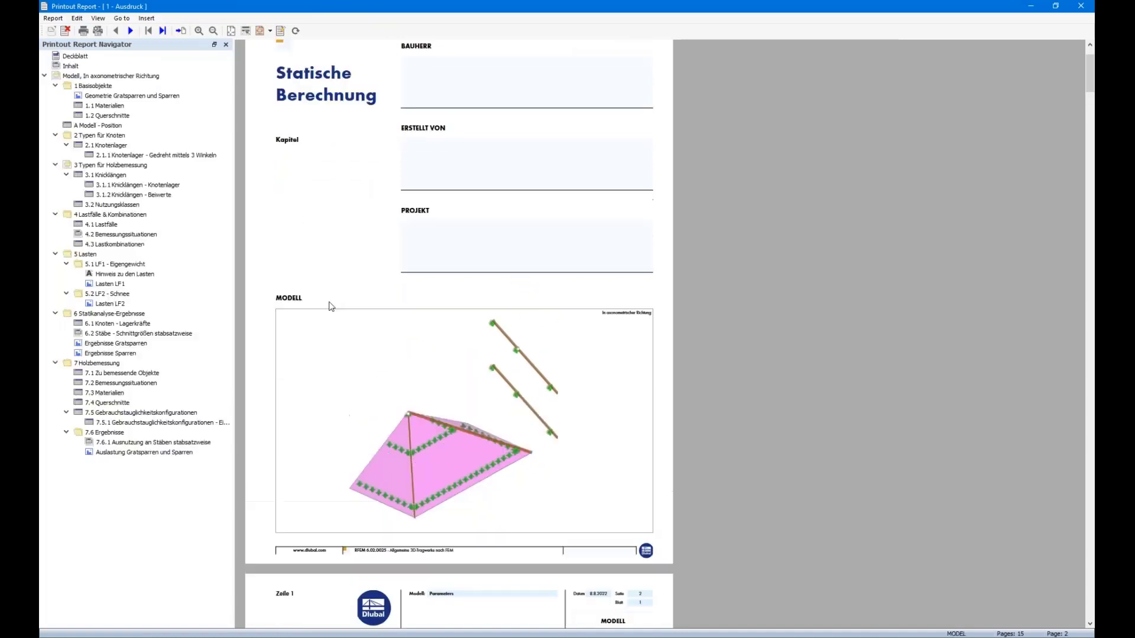
pyautogui.click(132, 95)
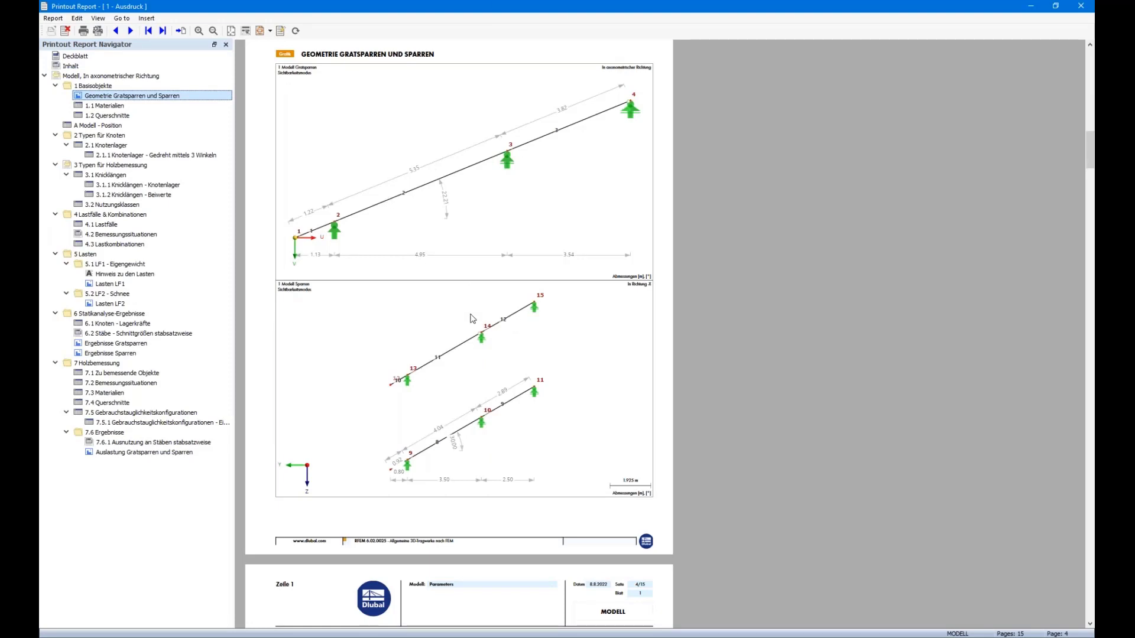
# Arrange the printout report and the Parameters.rf6 window side by side, hiding both navigators and the control panel so the roof fits.
pyautogui.press('super+Left')
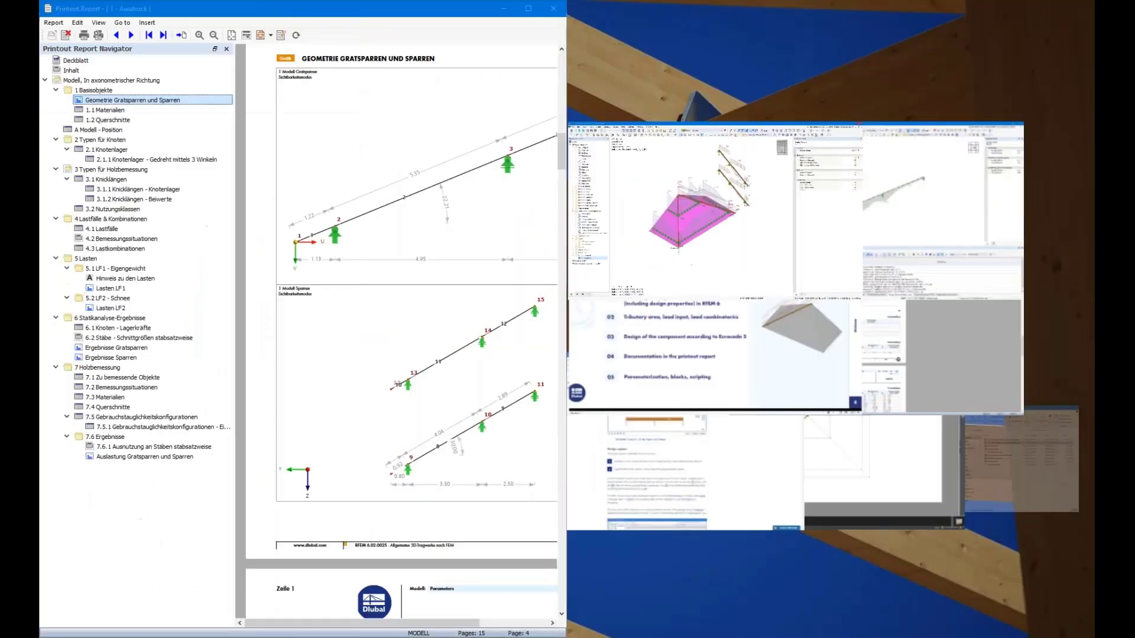
pyautogui.click(697, 302)
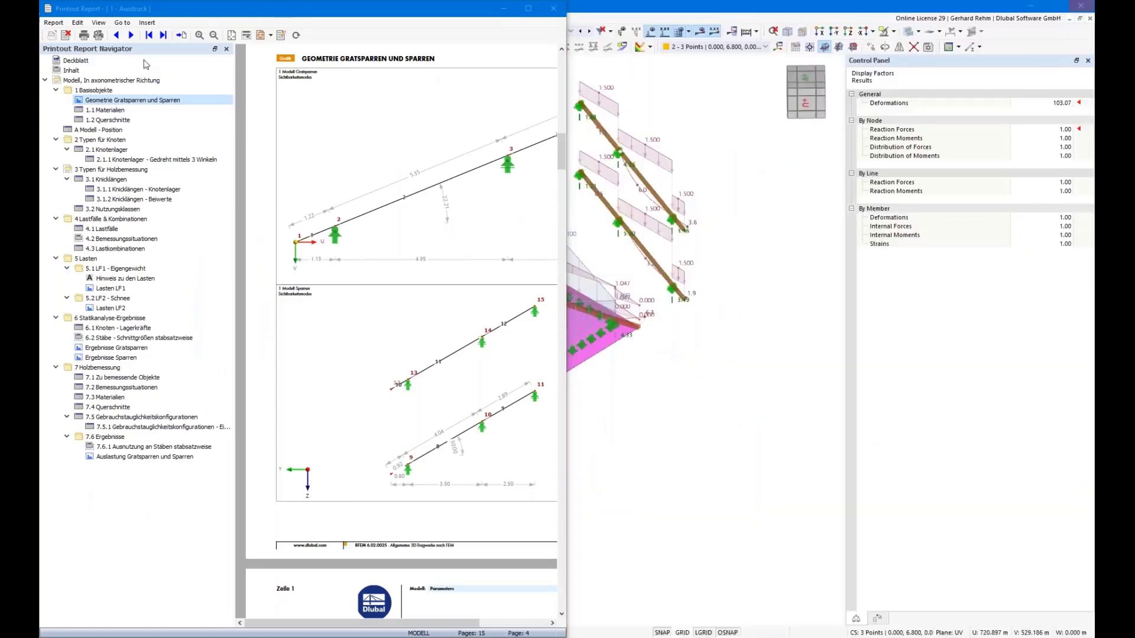
pyautogui.click(227, 49)
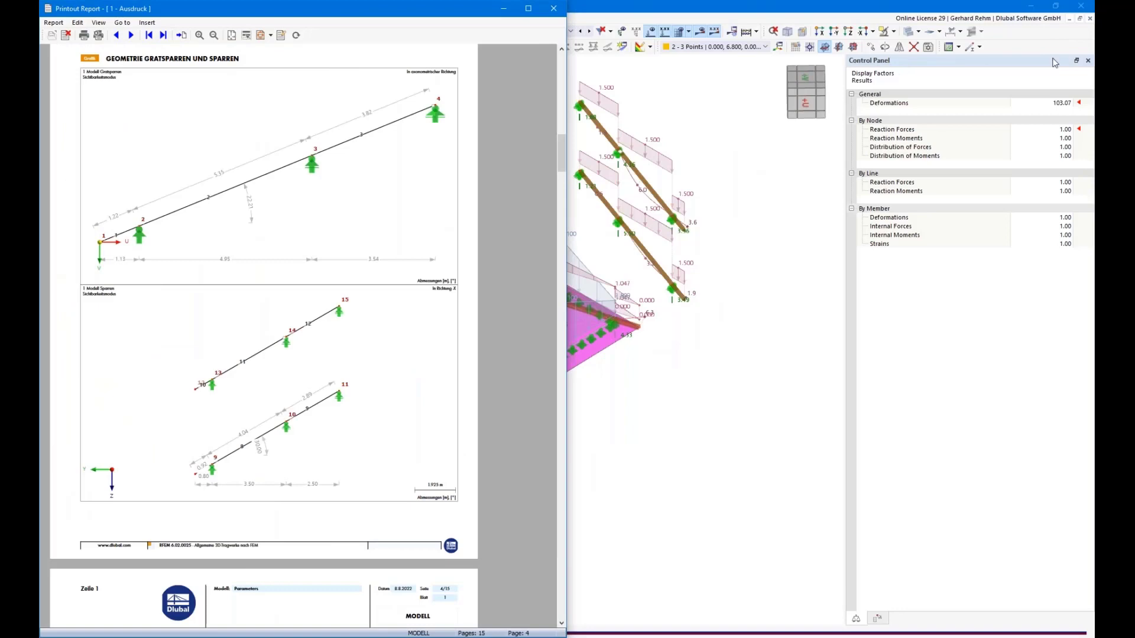
pyautogui.click(1087, 61)
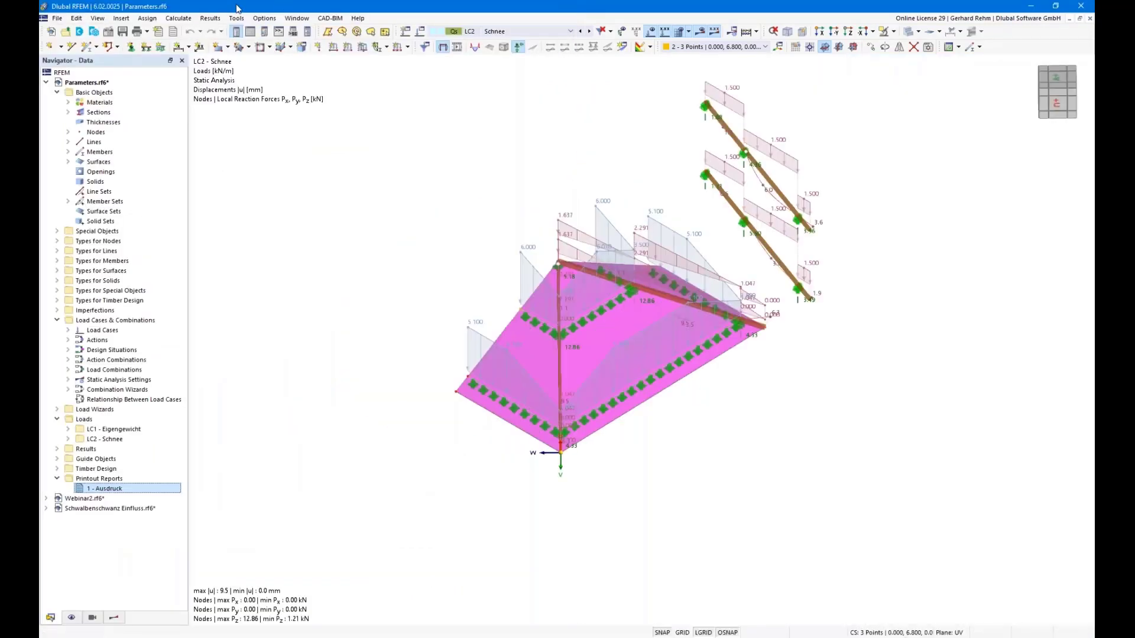
pyautogui.moveTo(237, 9); pyautogui.dragTo(1093, 92)
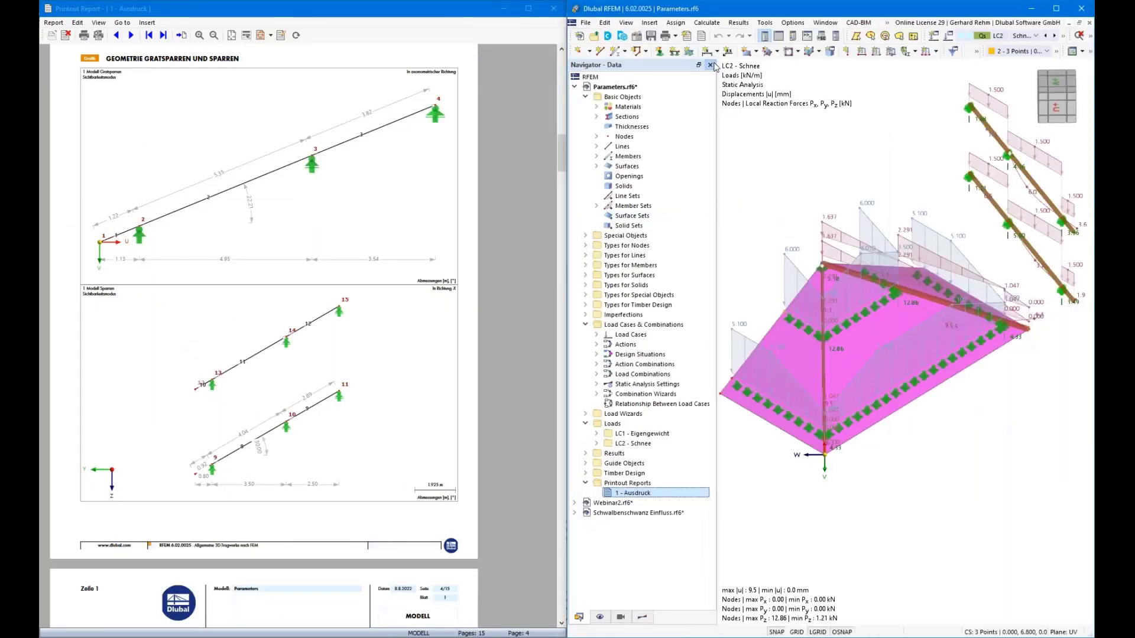
pyautogui.click(711, 65)
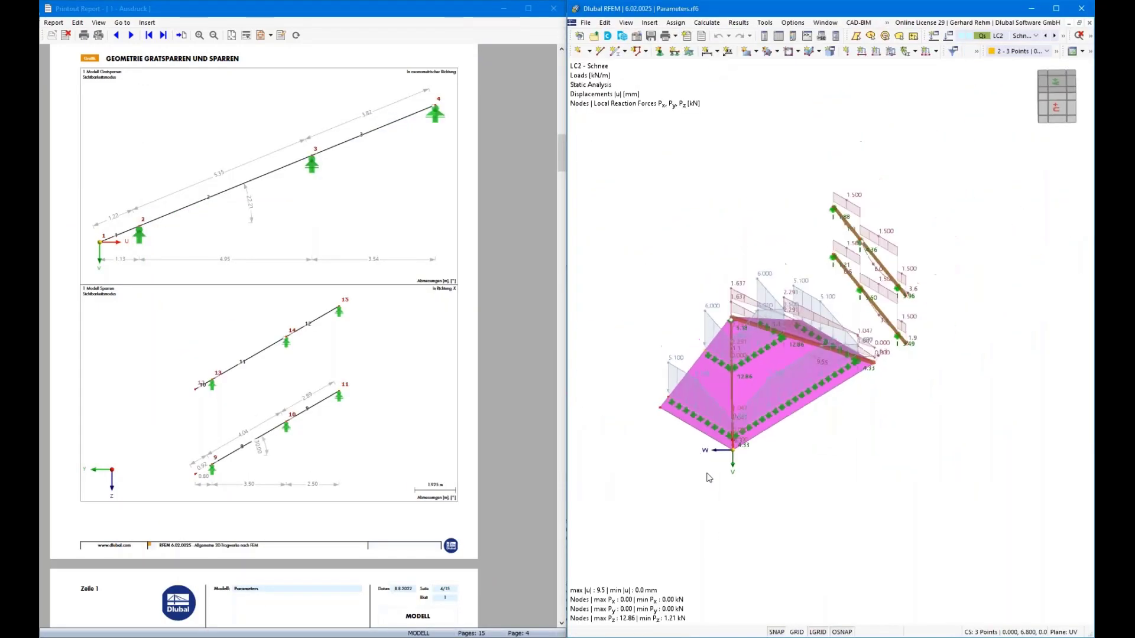
pyautogui.moveTo(853, 481); pyautogui.dragTo(918, 473, button='middle')
pyautogui.moveTo(918, 472)
pyautogui.keyDown('ctrl'); pyautogui.mouseDown(button='middle')
pyautogui.moveTo(859, 463)
pyautogui.moveTo(900, 463)
pyautogui.mouseUp(button='middle'); pyautogui.keyUp('ctrl')
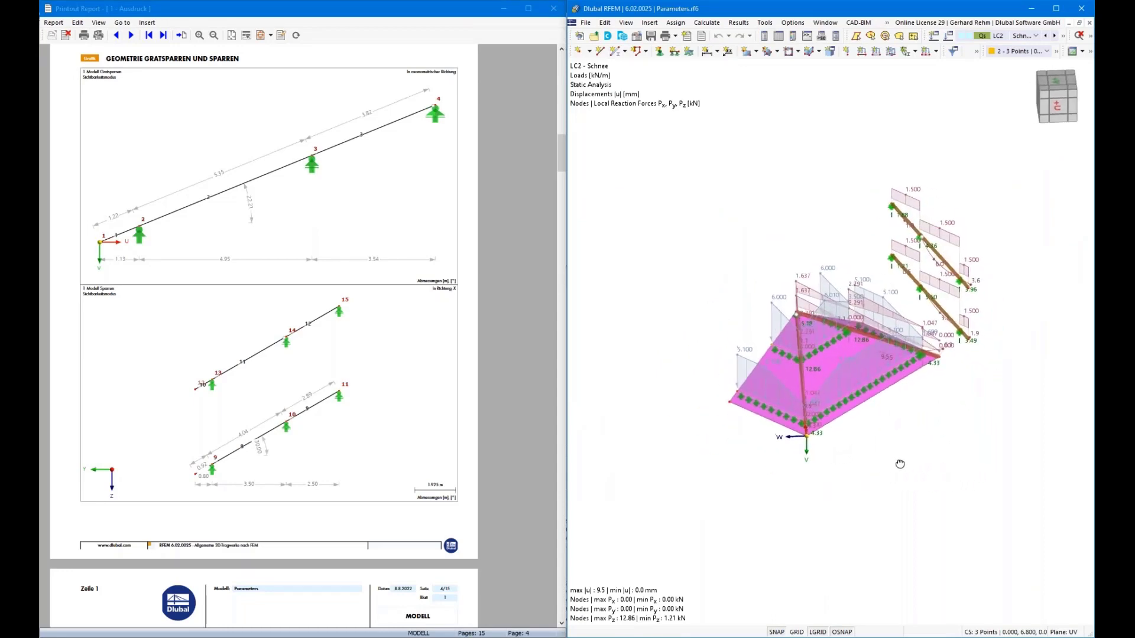
# In the model's global parameters, set the Width to 8 m and the Slope to 45 deg.
pyautogui.click(609, 24)
pyautogui.click(626, 482)
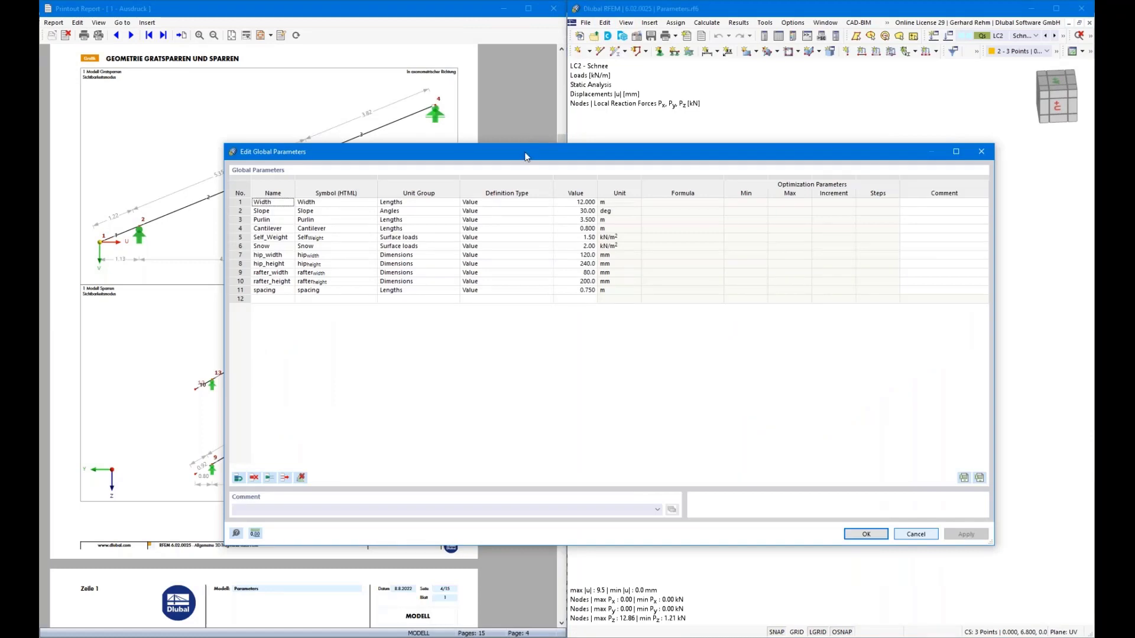
pyautogui.moveTo(525, 155); pyautogui.dragTo(853, 462)
pyautogui.click(880, 318)
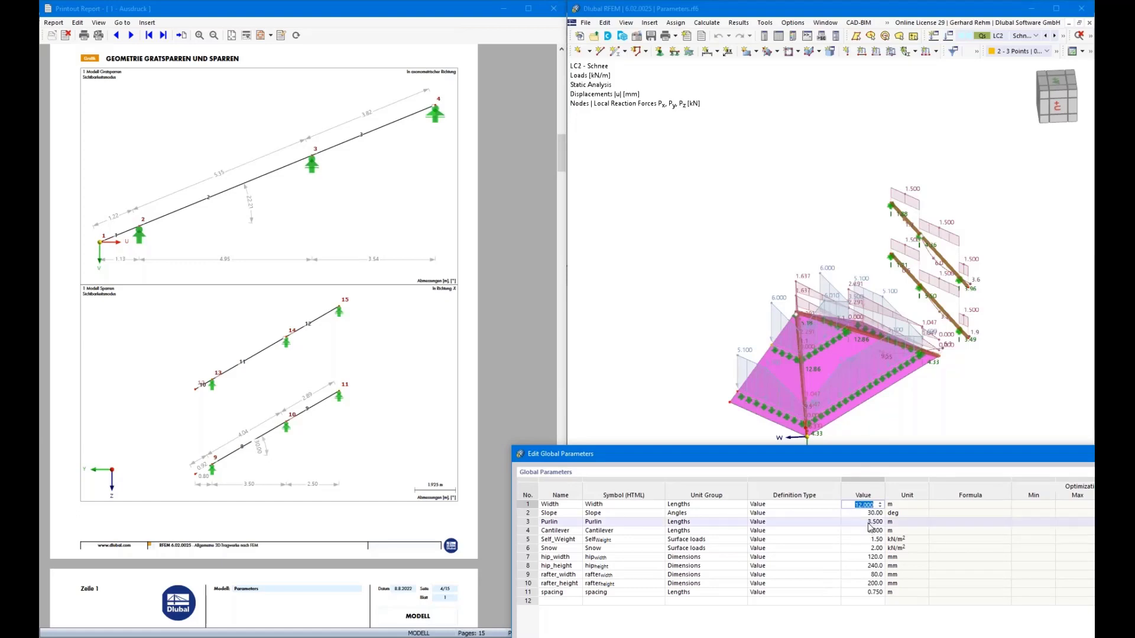
pyautogui.write('8')
pyautogui.press('Return')
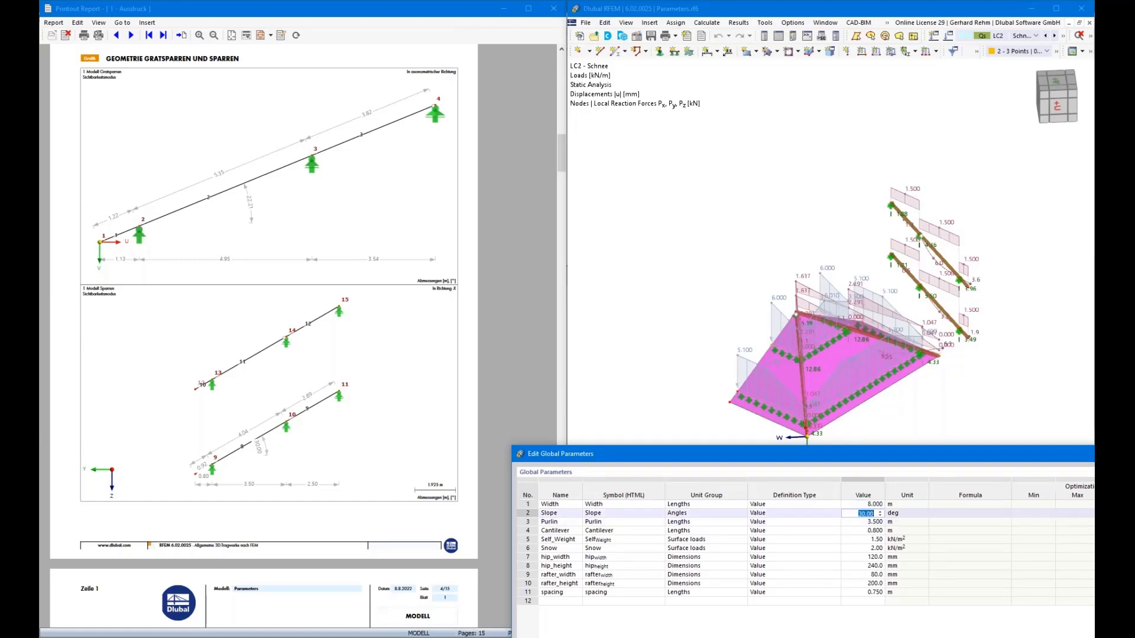
pyautogui.write('45')
pyautogui.press('Return')
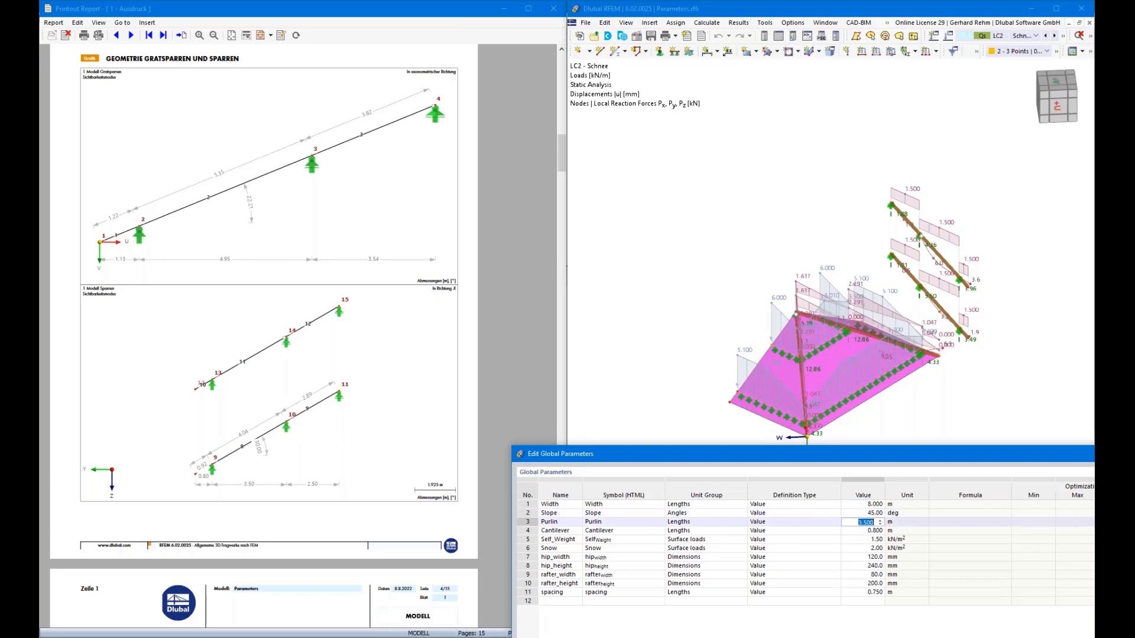
# Set the Purlin parameter to 2.5 m and the Cantilever parameter to 2 m, and apply the new parameter values.
pyautogui.write('2.5')
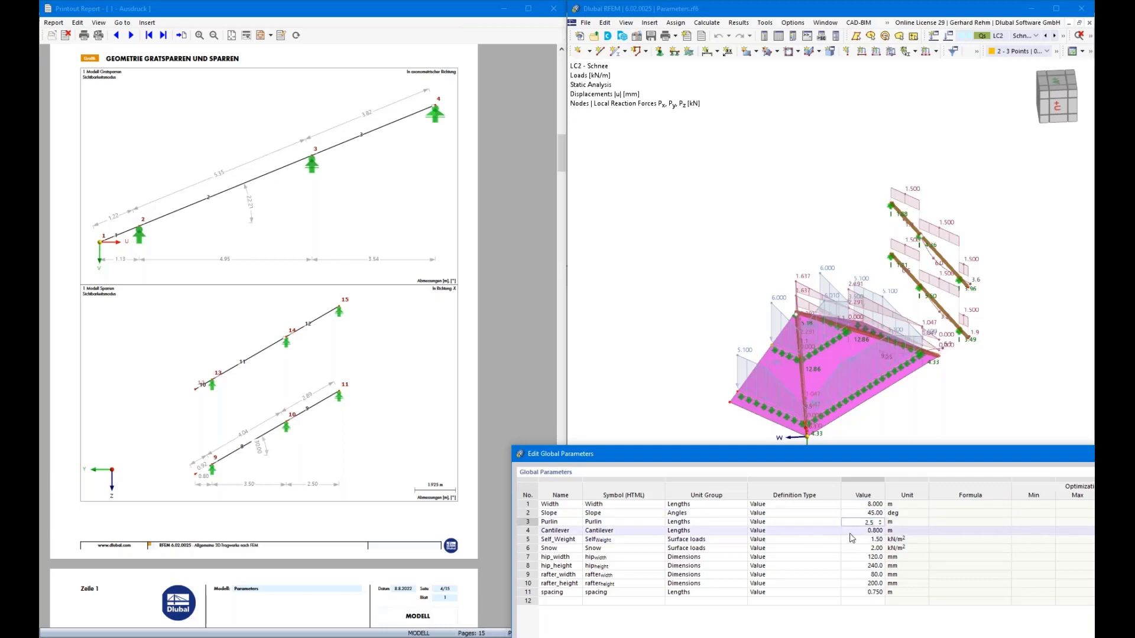
pyautogui.press('Return')
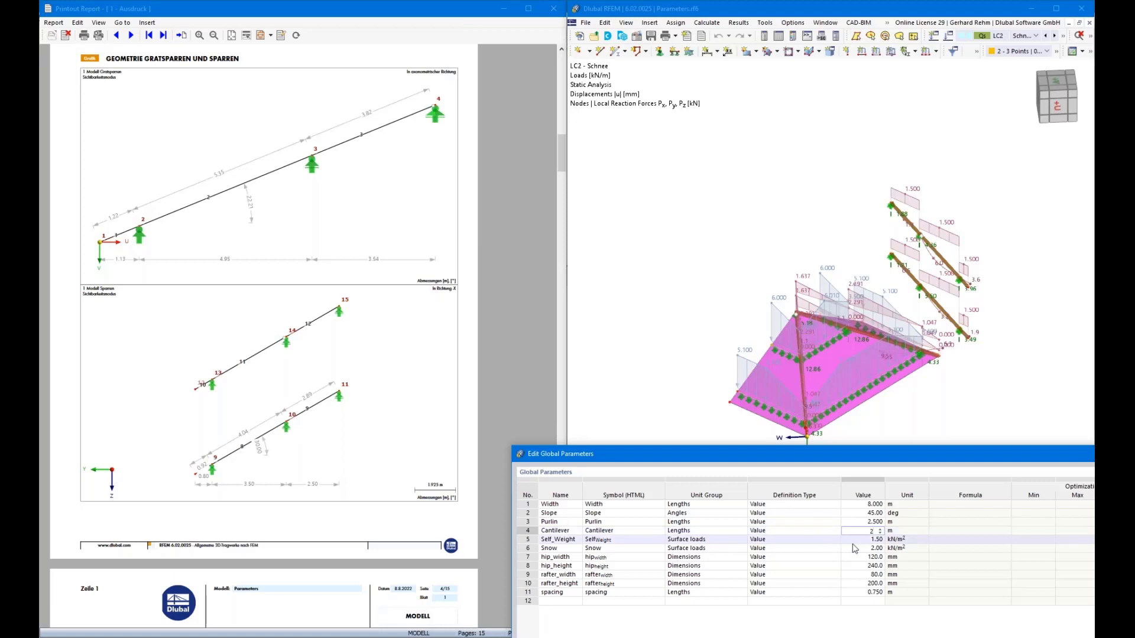
pyautogui.press('Return')
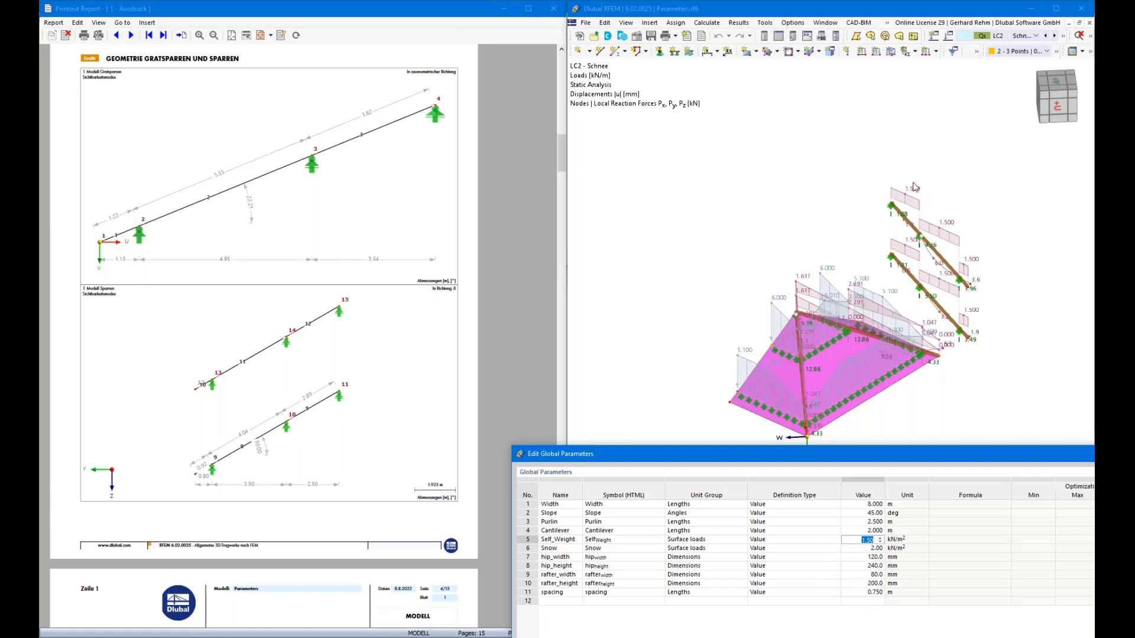
pyautogui.moveTo(871, 456); pyautogui.dragTo(866, 180)
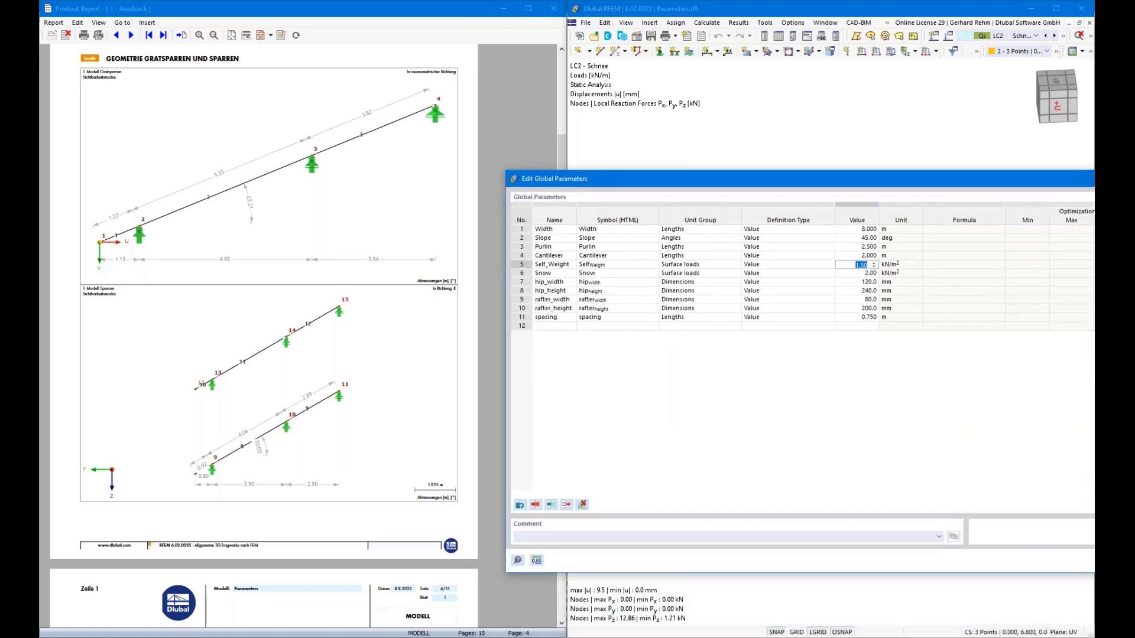
pyautogui.click(871, 355)
pyautogui.click(875, 374)
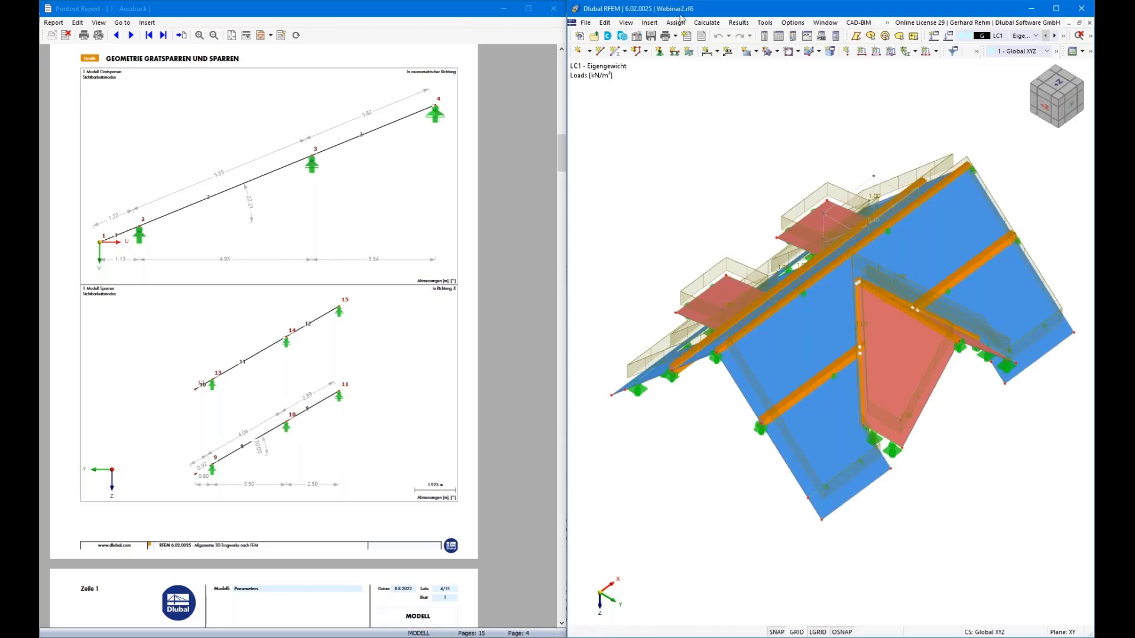
# Restore the data navigator, reactivate the Parameters.rf6 model and view the updated roof from a lower angle.
pyautogui.click(764, 36)
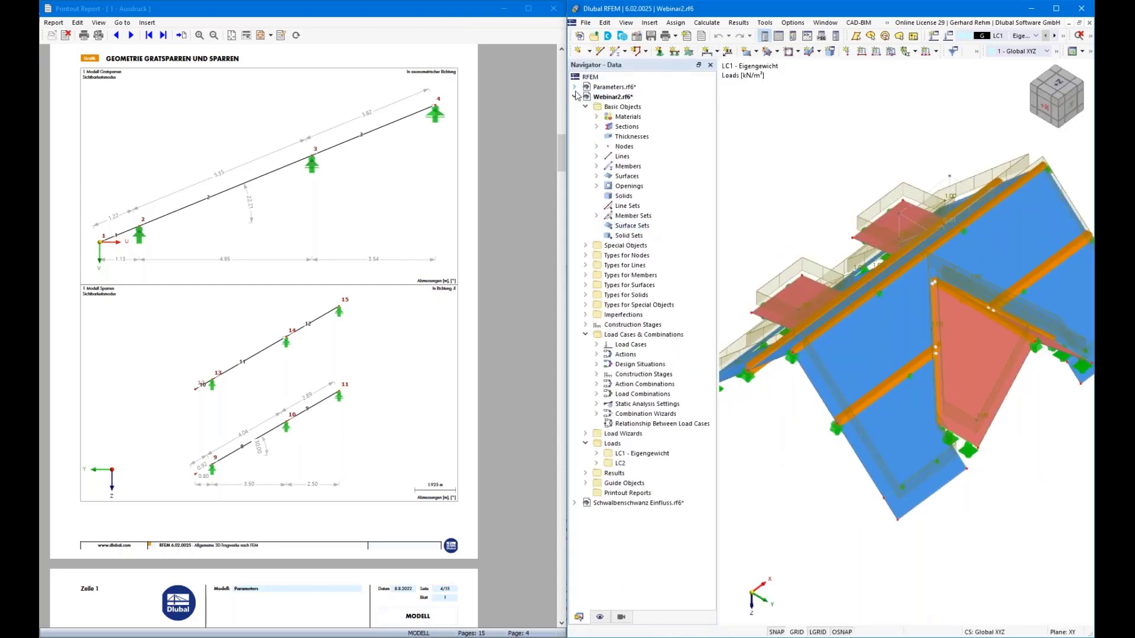
pyautogui.click(575, 96)
pyautogui.click(613, 87)
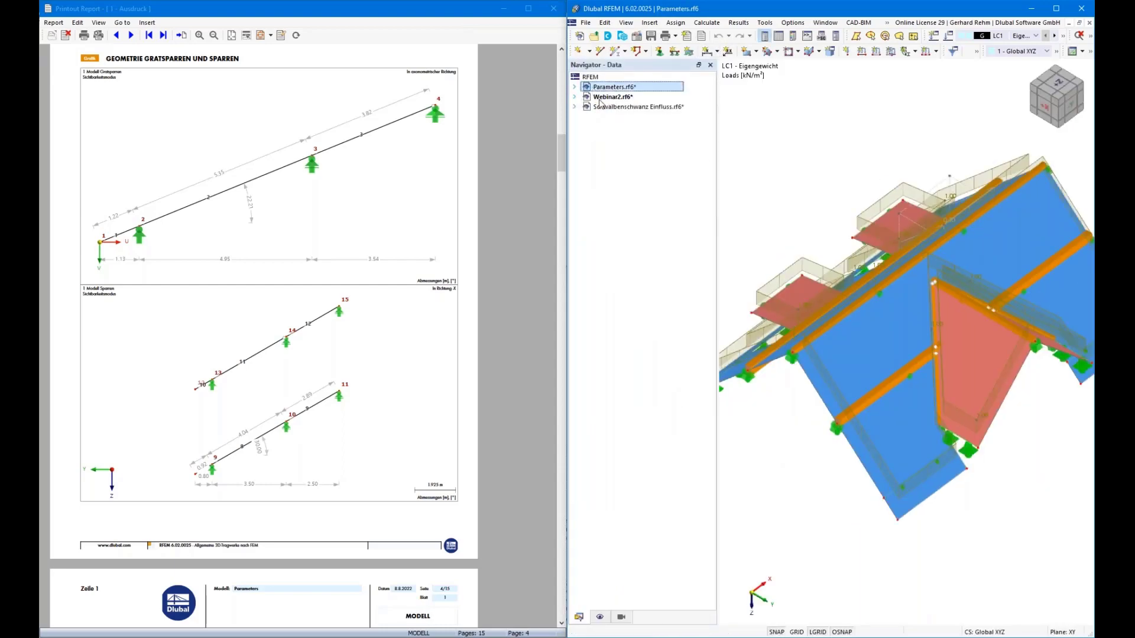
pyautogui.rightClick(593, 89)
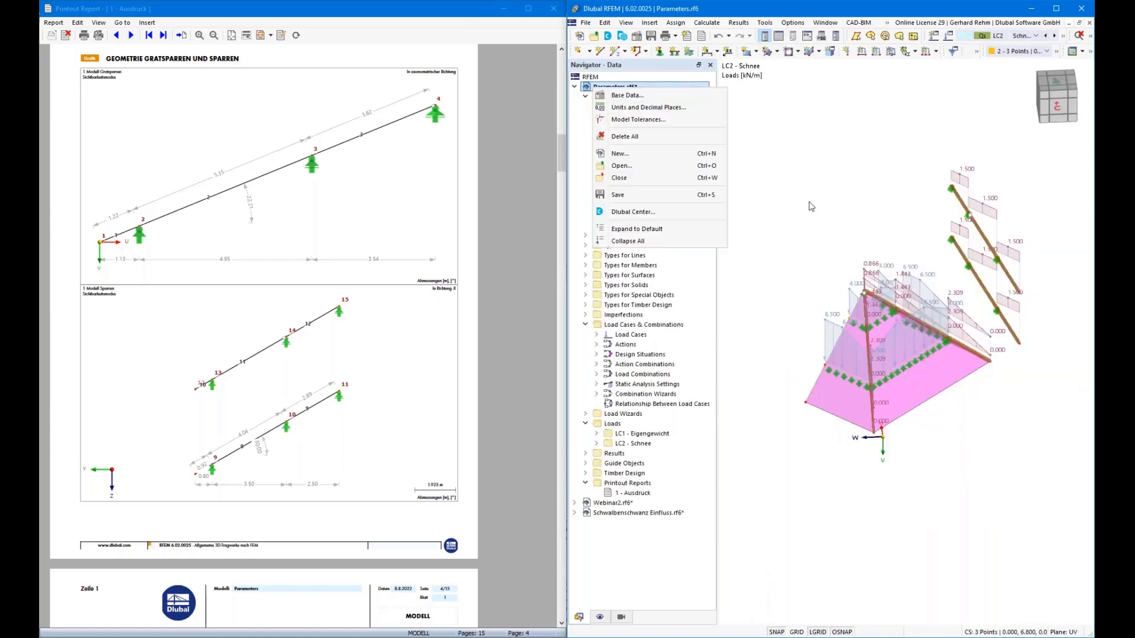
pyautogui.click(814, 193)
pyautogui.scroll(3, 987, 436)
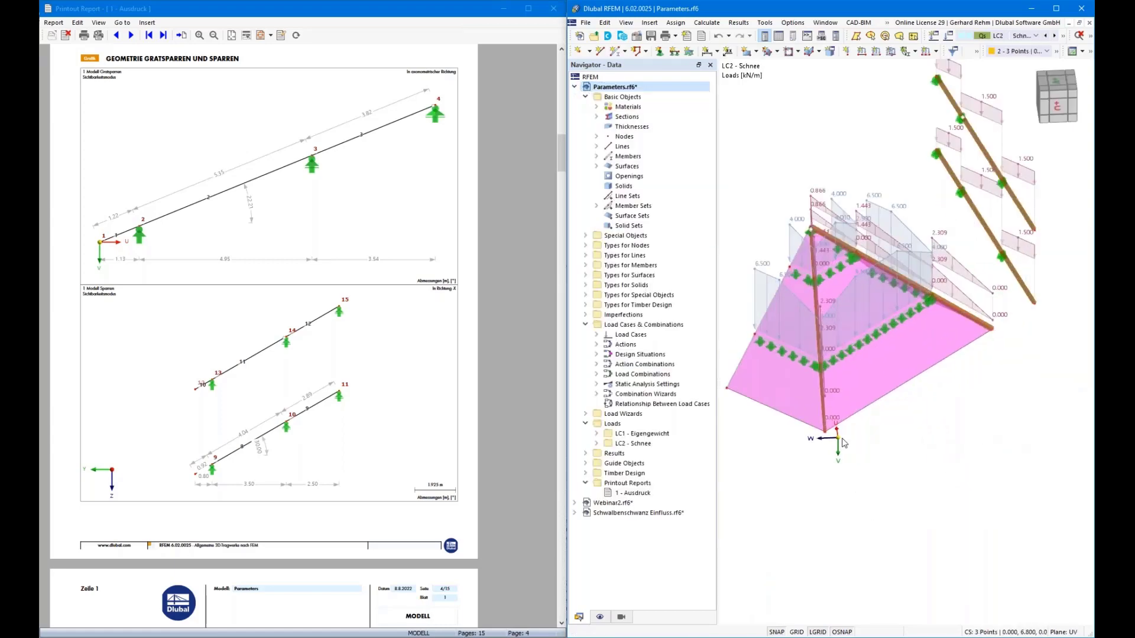
pyautogui.keyDown('ctrl'); pyautogui.moveTo(913, 536); pyautogui.dragTo(843, 337, button='middle'); pyautogui.keyUp('ctrl')
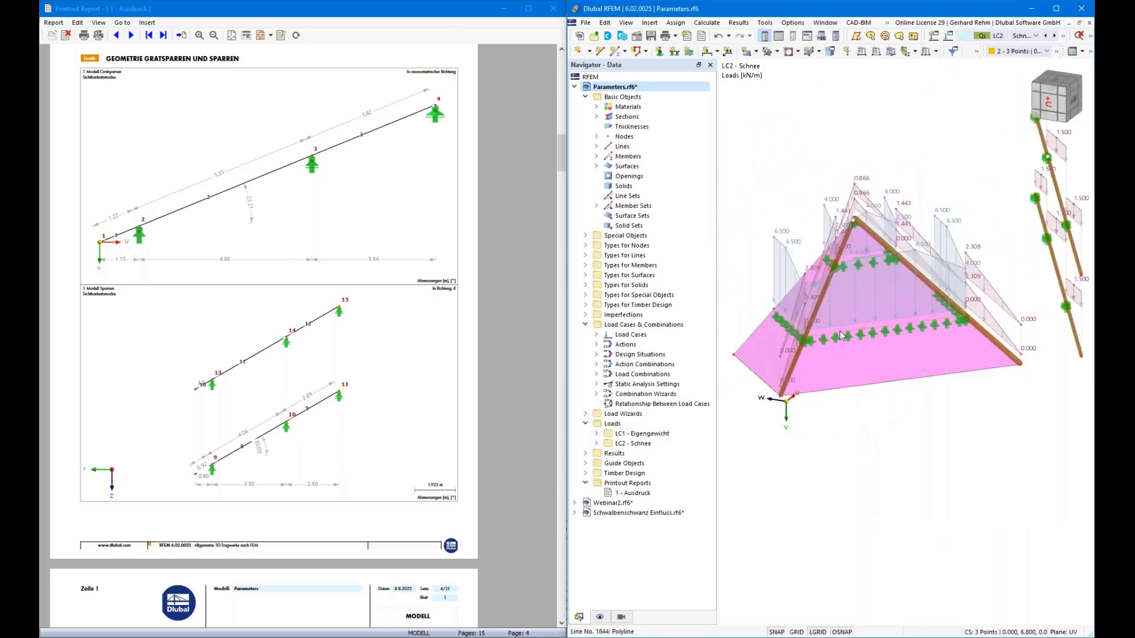
pyautogui.scroll(-2, 886, 476)
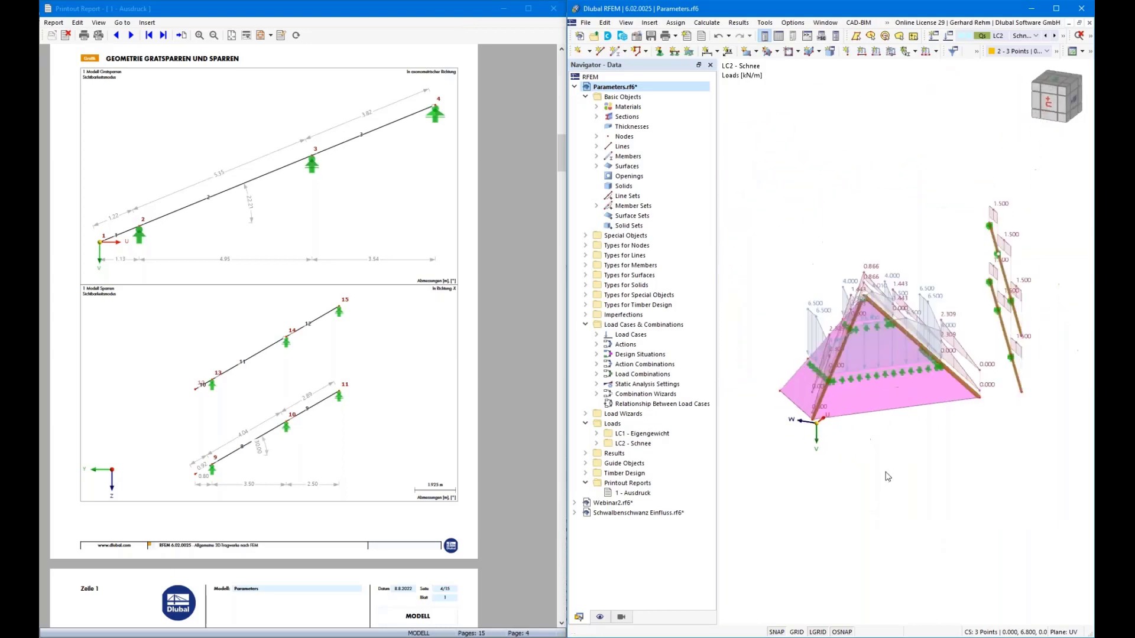
# Refresh the printout report from the changed model and close it.
pyautogui.click(296, 37)
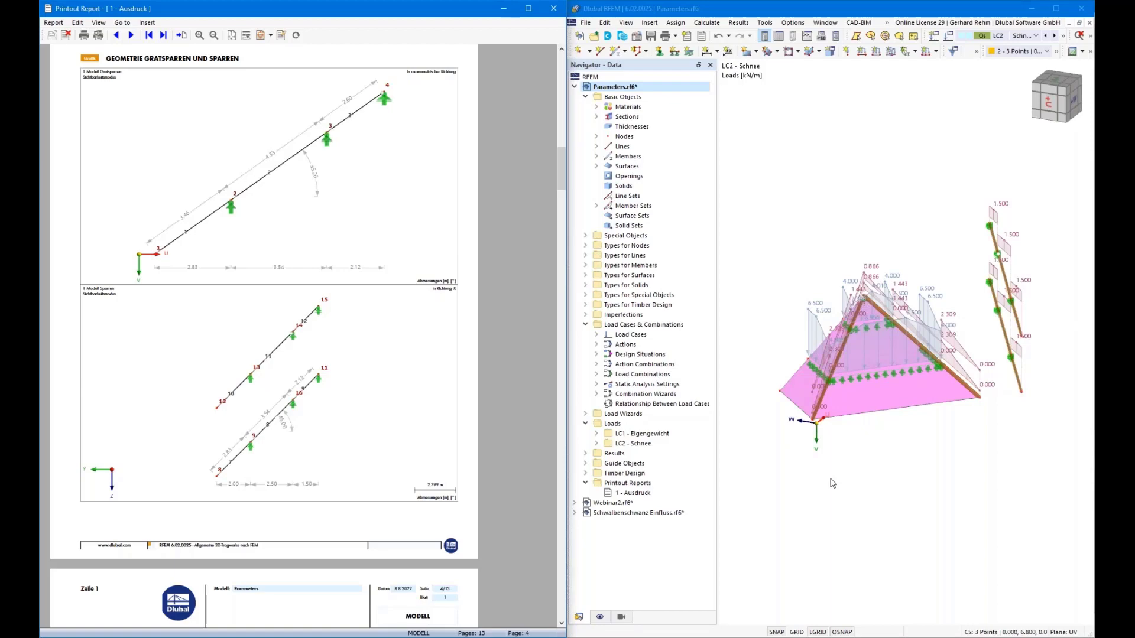
pyautogui.click(556, 10)
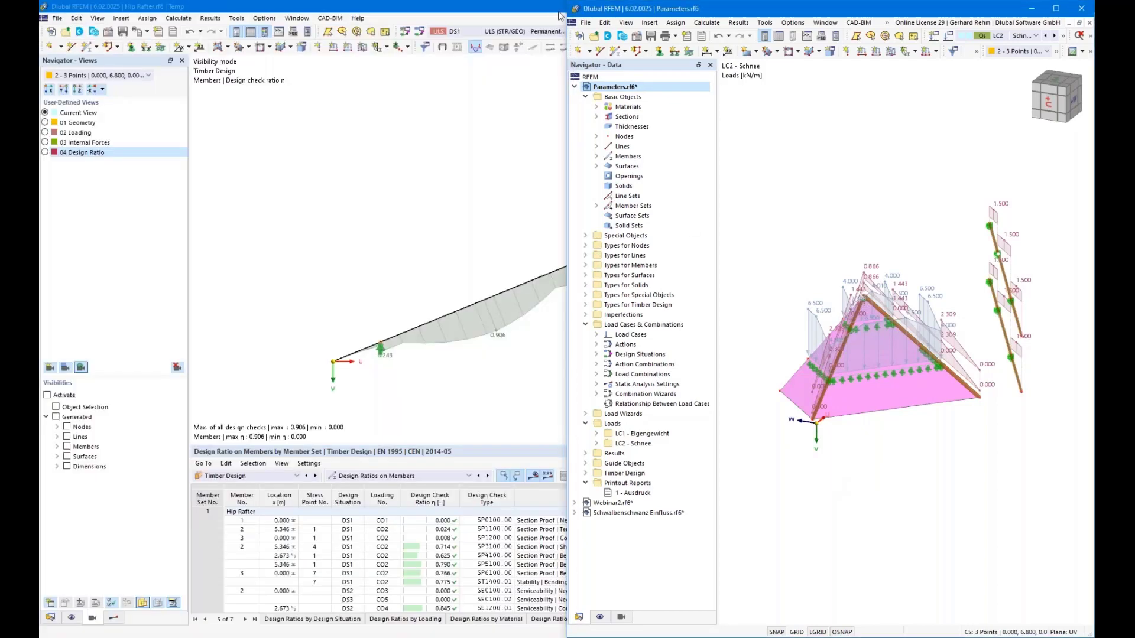
# Maximize the Parameters.rf6 window with the whole roof in view, and display the Script Manager at a reduced width.
pyautogui.moveTo(759, 10); pyautogui.dragTo(441, 96)
pyautogui.doubleClick(619, 96)
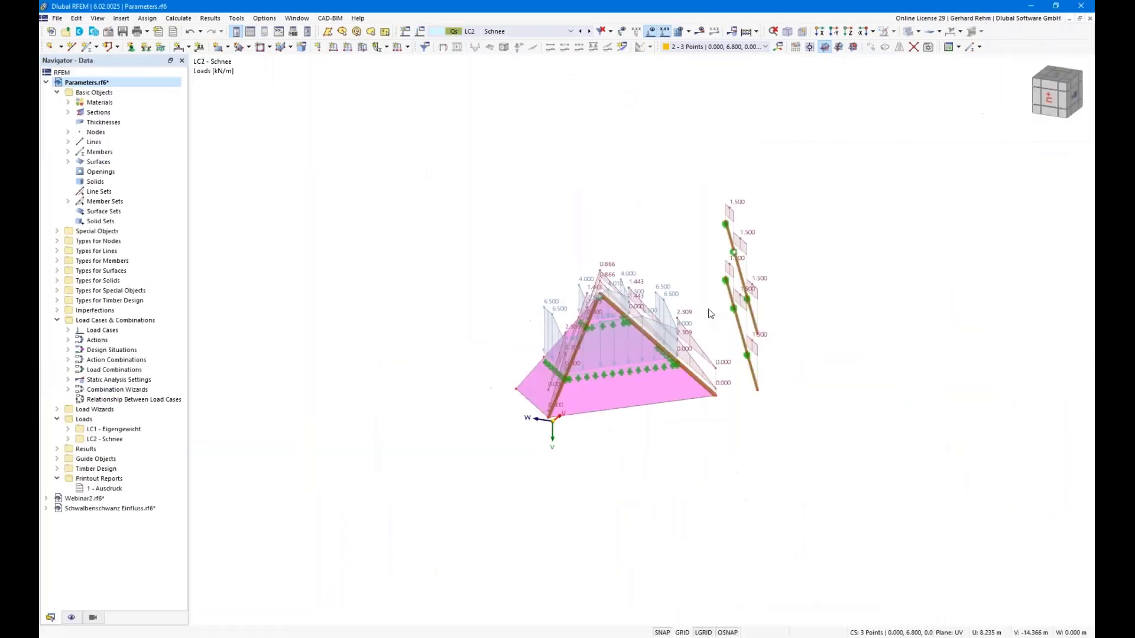
pyautogui.middleClick(732, 464)
pyautogui.middleClick(732, 464)
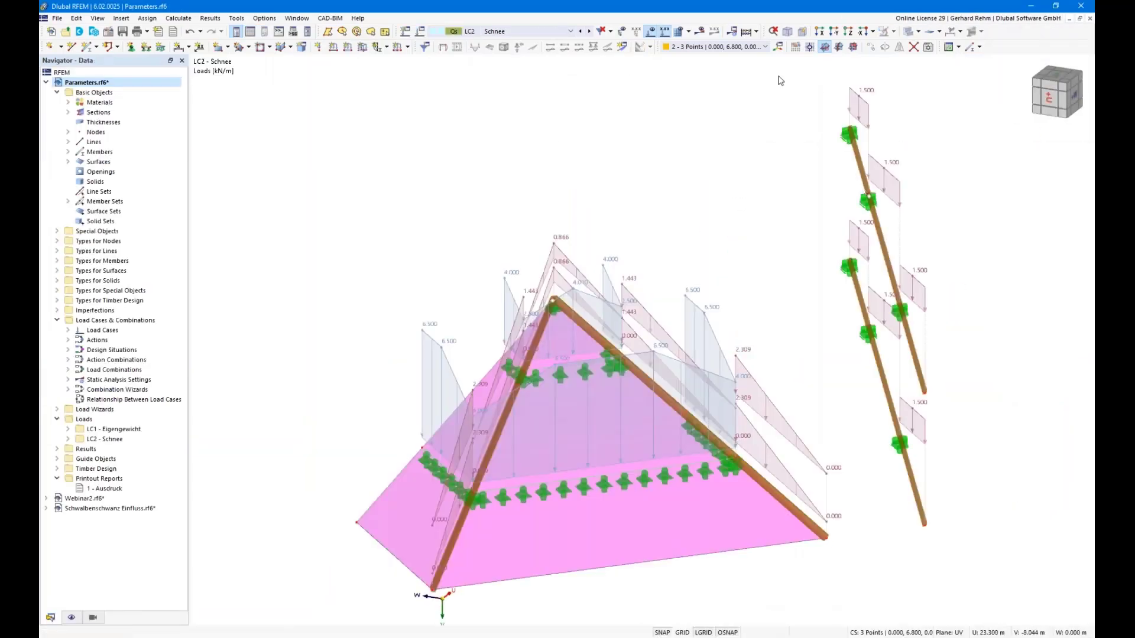
pyautogui.scroll(-1, 456, 223)
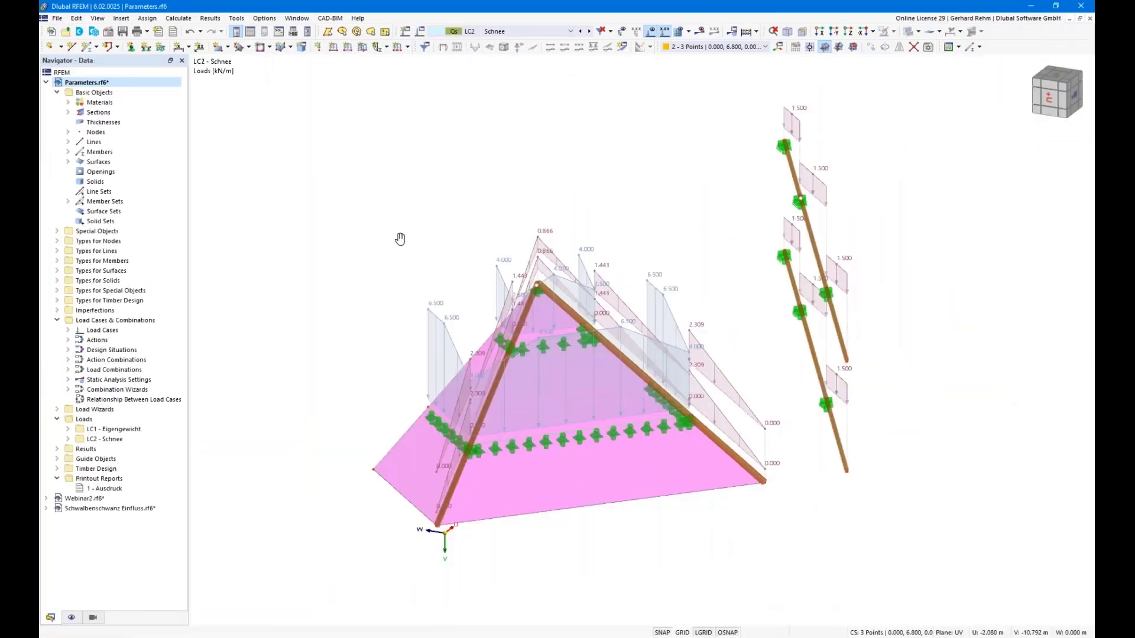
pyautogui.moveTo(400, 236); pyautogui.dragTo(349, 177, button='middle')
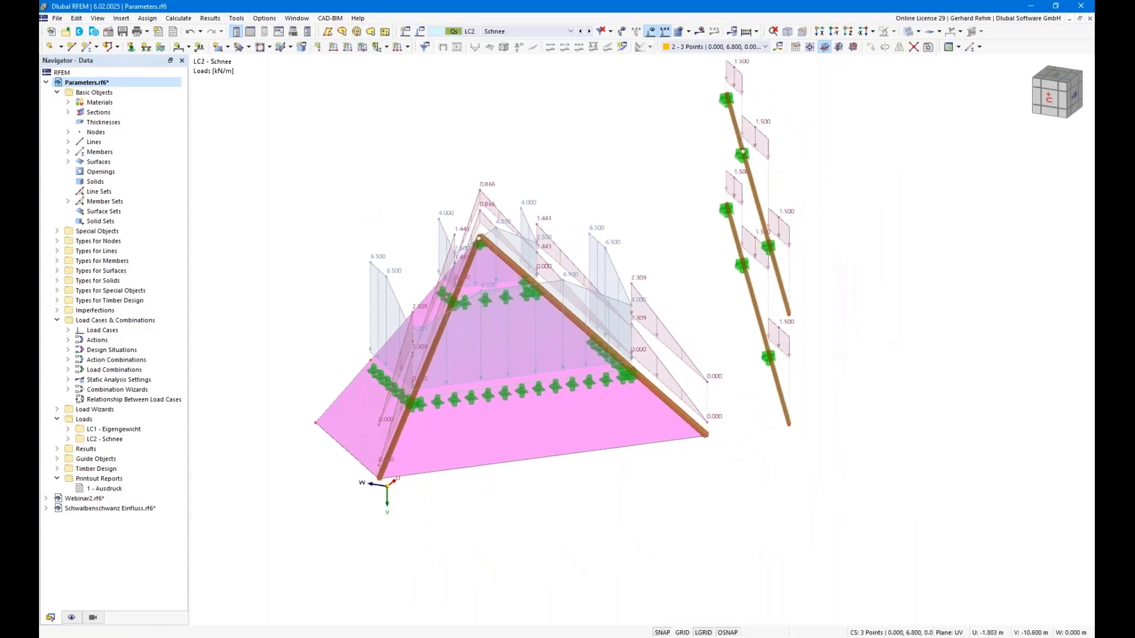
pyautogui.click(295, 33)
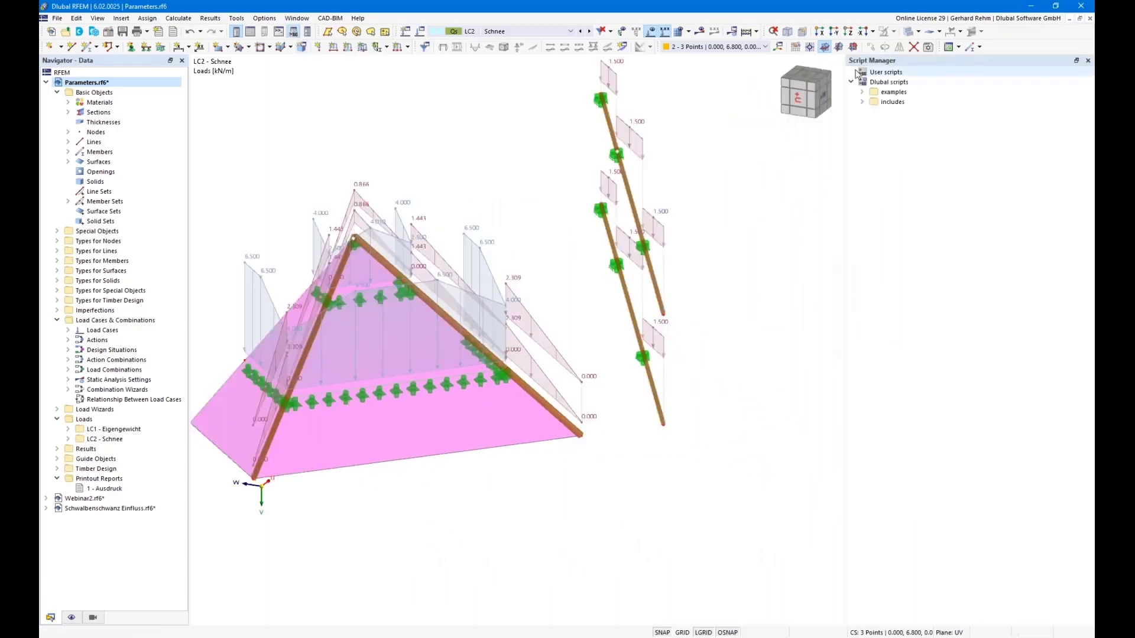
pyautogui.moveTo(846, 88); pyautogui.dragTo(918, 88)
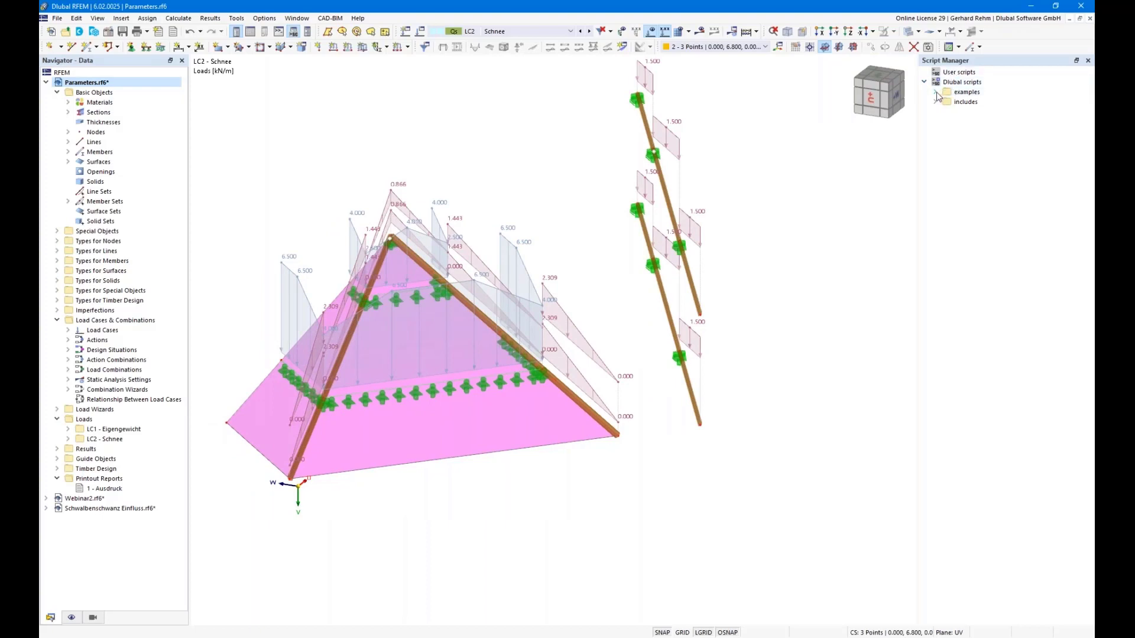
# Switch to the web browser and bring up the Dlubal Webinars page.
pyautogui.hotkey('alt', 'Tab')
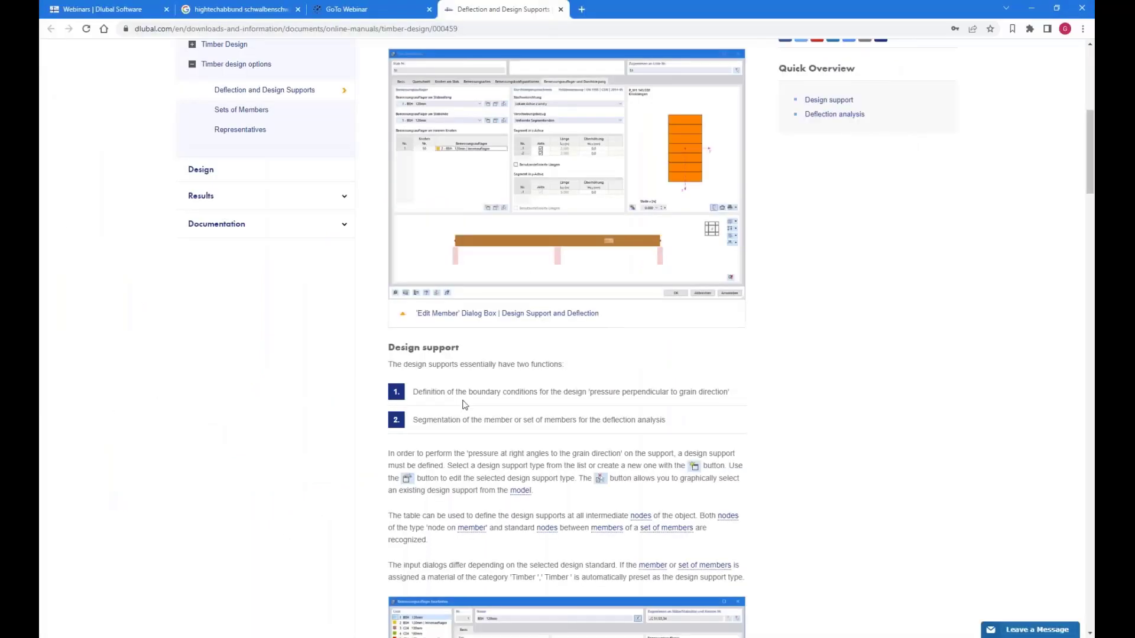
pyautogui.click(117, 8)
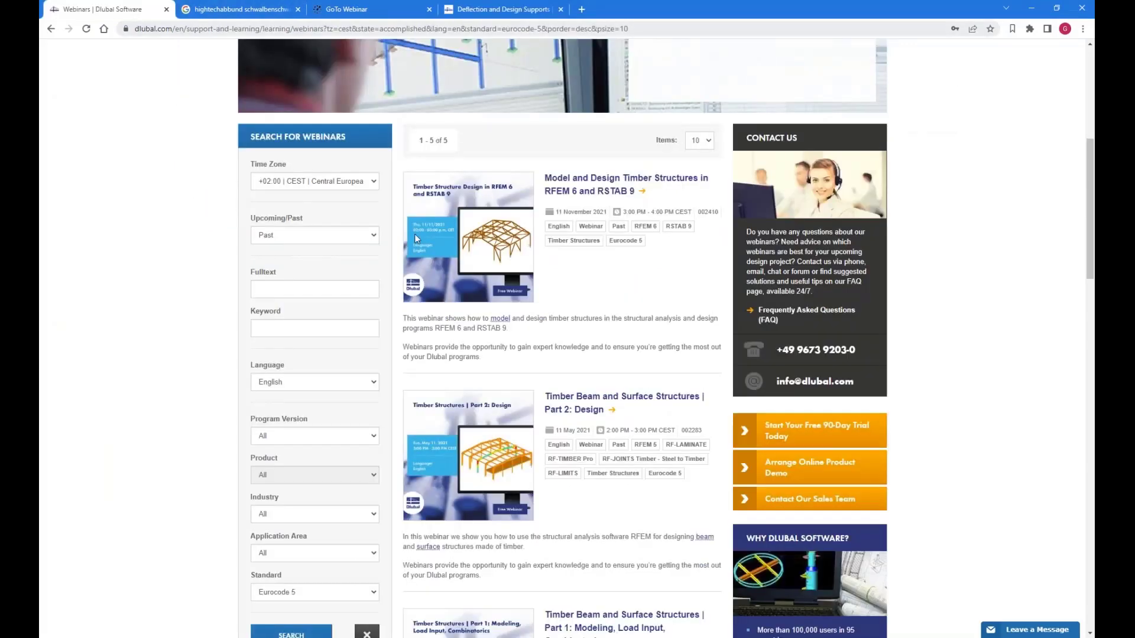
# Browse the past English webinars for Eurocode 5 and their search filters on the Dlubal Webinars page.
pyautogui.scroll(-2, 287, 482)
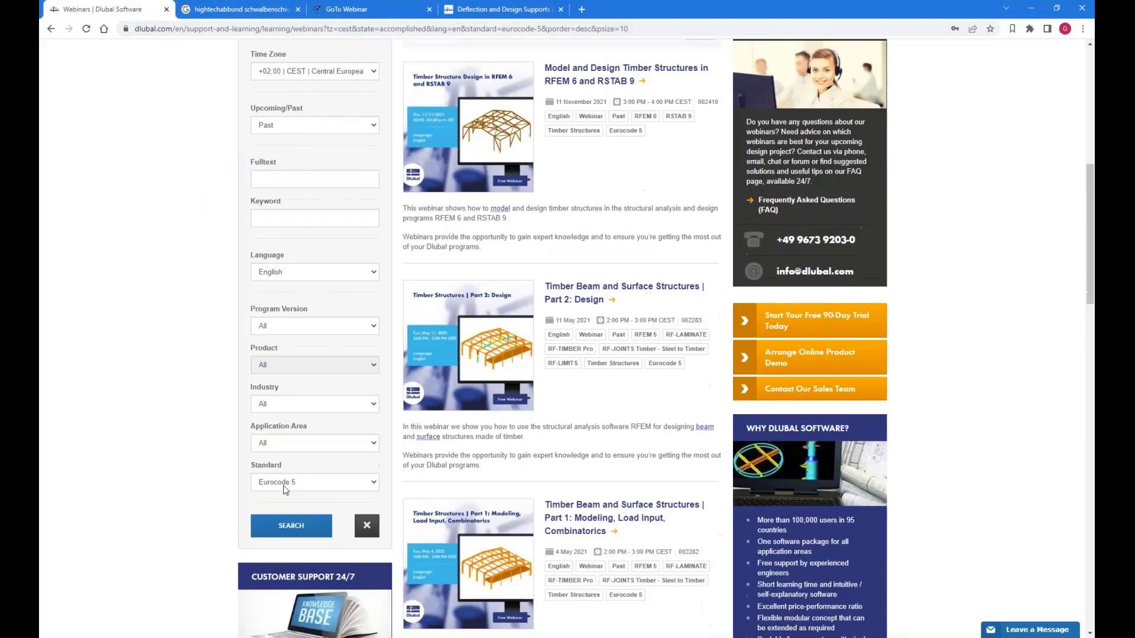
pyautogui.scroll(2, 473, 272)
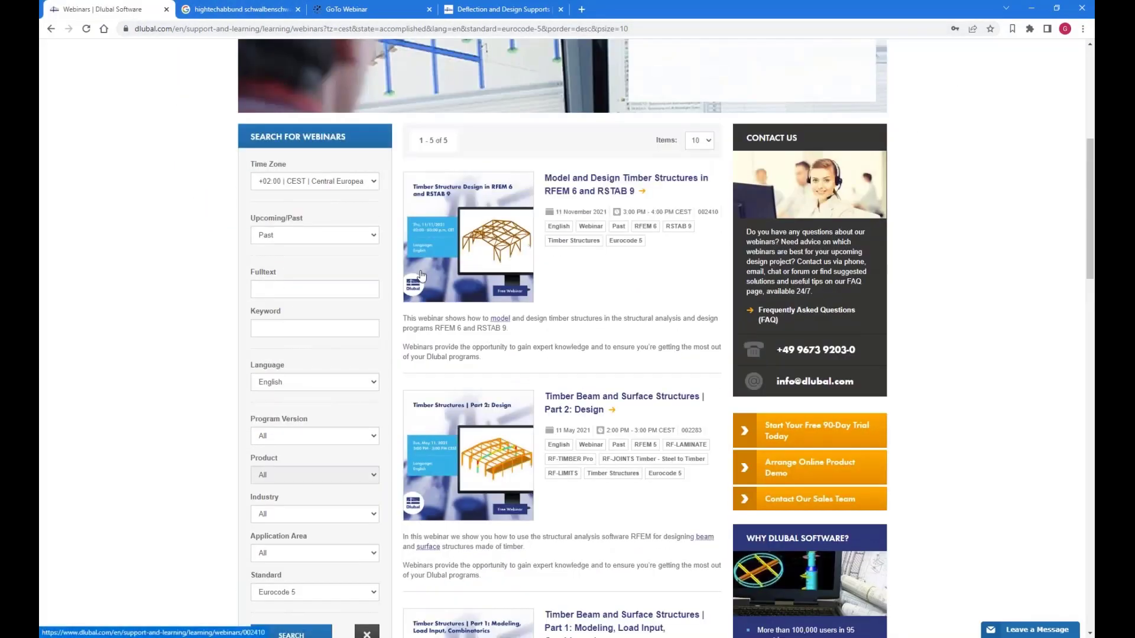
pyautogui.scroll(6, 437, 298)
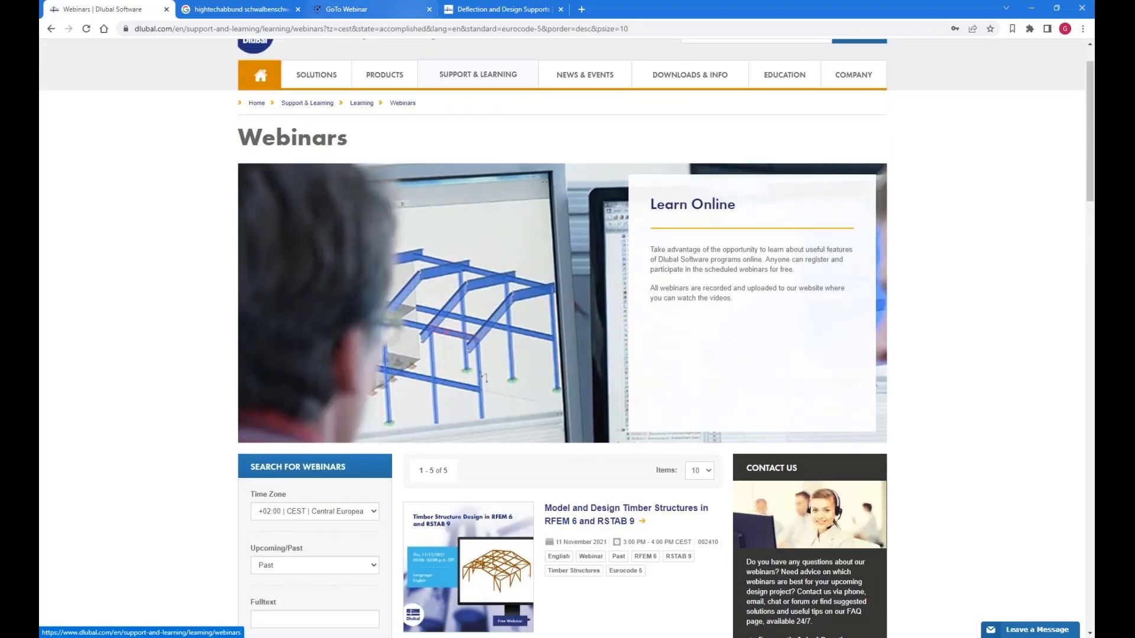
# Switch to the RFEM window with Parameters.rf6 and expand the examples folder of the Dlubal scripts.
pyautogui.click(266, 637)
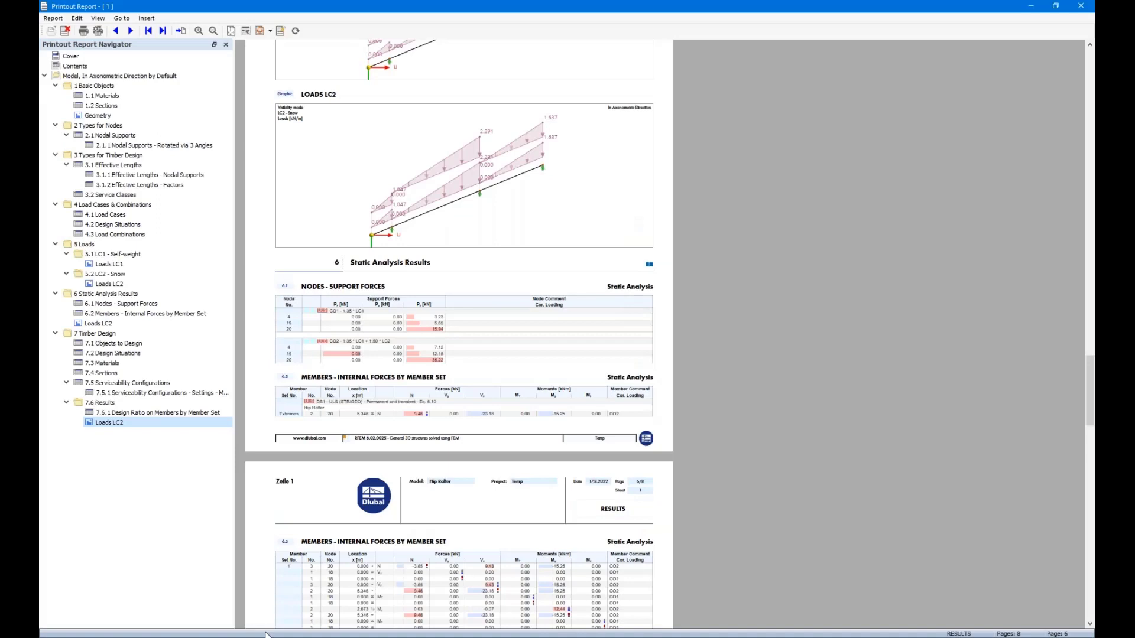
pyautogui.moveTo(266, 635)
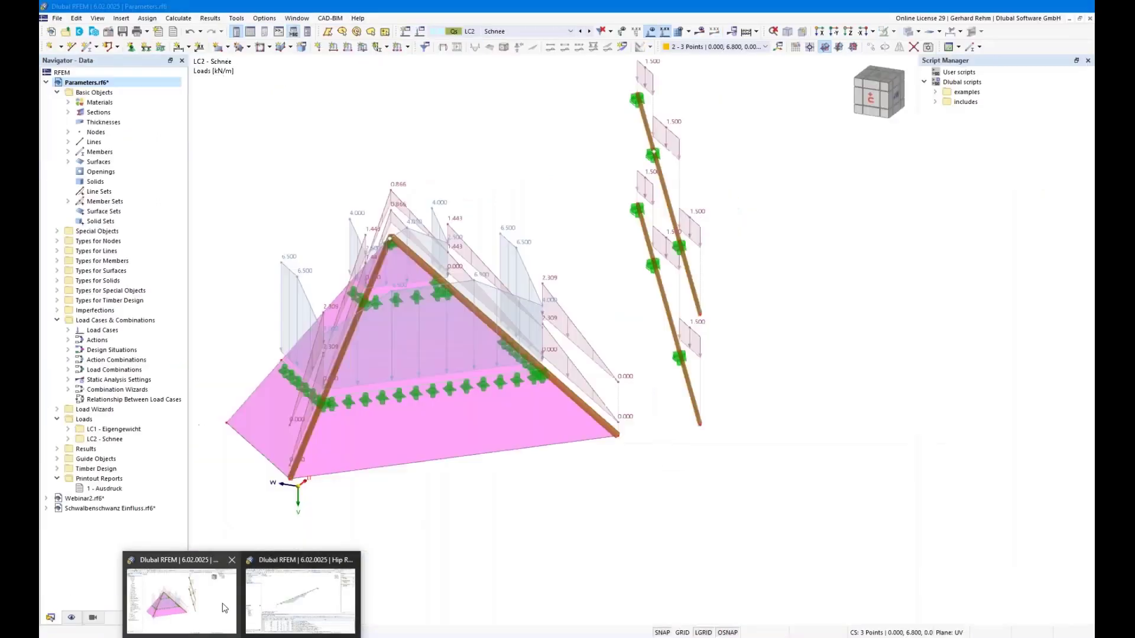
pyautogui.click(177, 591)
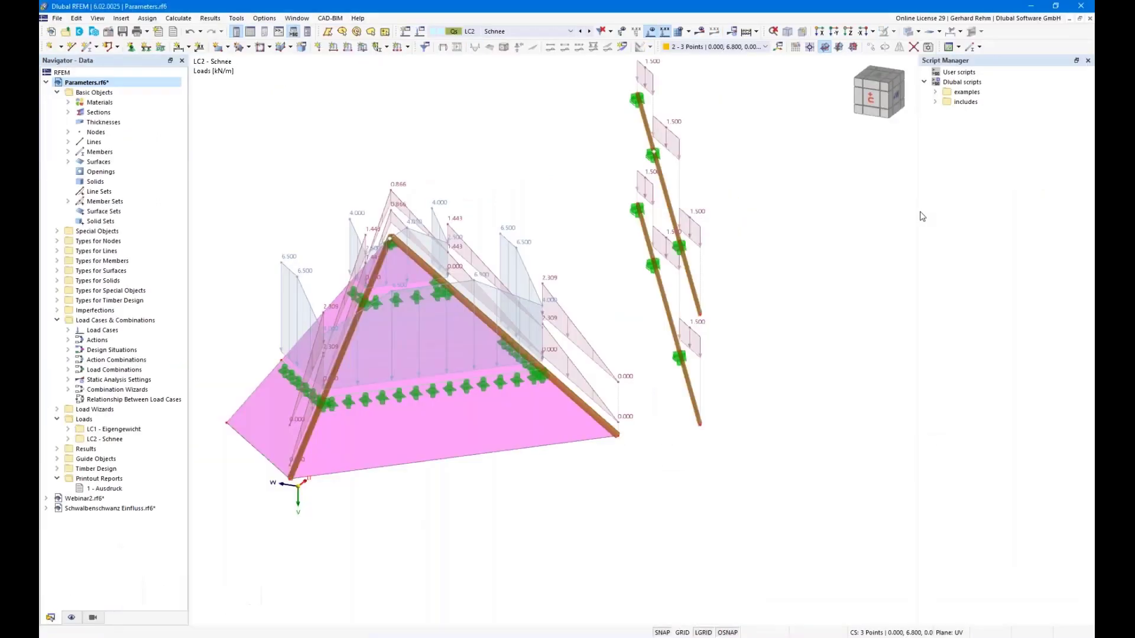
pyautogui.click(935, 93)
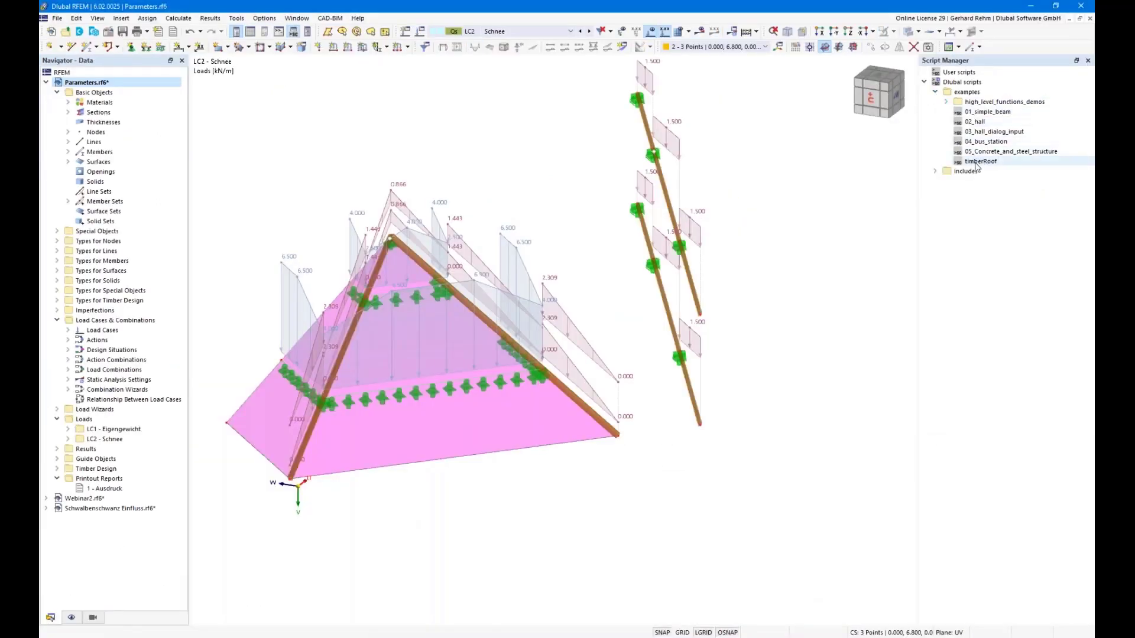
# Delete everything in the Parameters.rf6 model.
pyautogui.rightClick(76, 87)
pyautogui.click(127, 131)
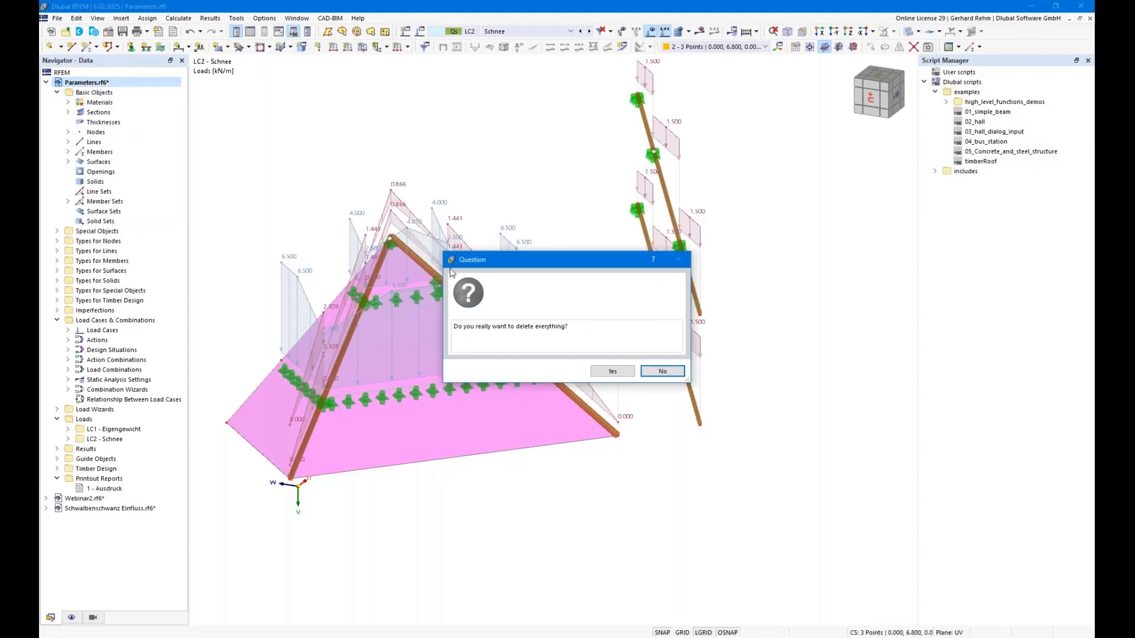
pyautogui.click(611, 371)
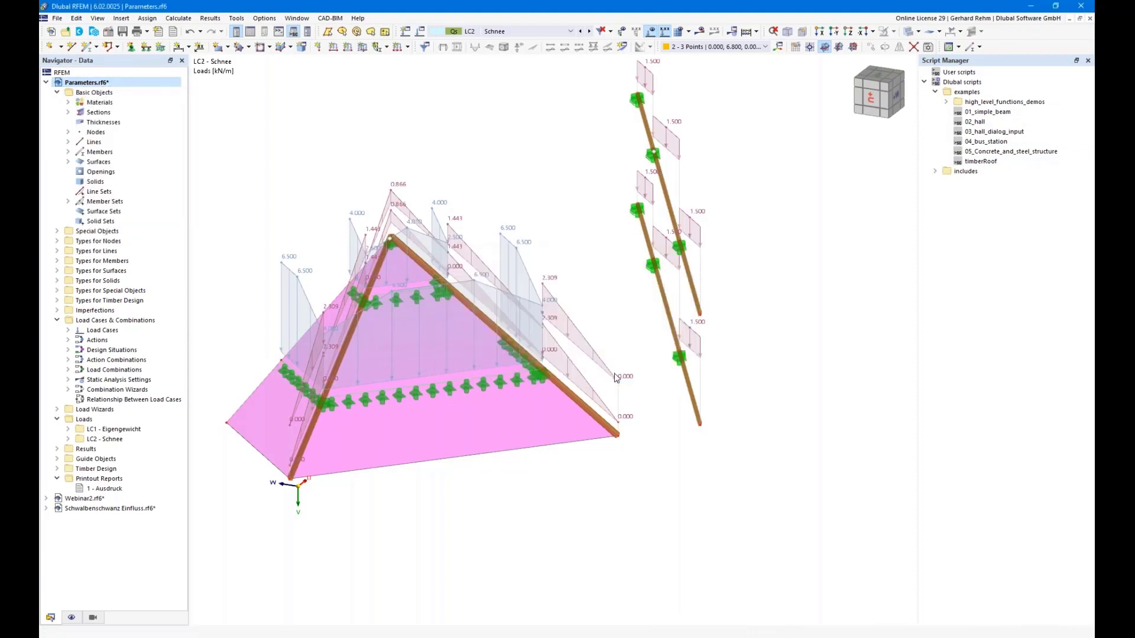
# Generate a roof with the timberRoof script, using a width of 8 and an angle of 45.
pyautogui.doubleClick(964, 162)
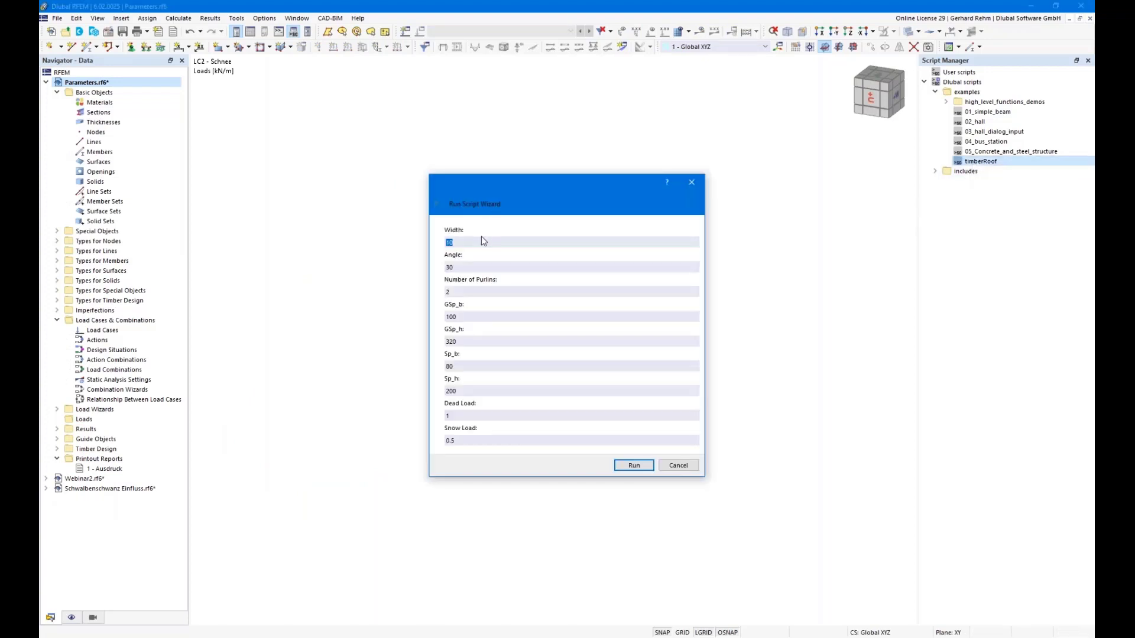
pyautogui.click(478, 241)
pyautogui.write('8')
pyautogui.press('Tab')
pyautogui.write('45')
pyautogui.press('Tab')
pyautogui.click(633, 465)
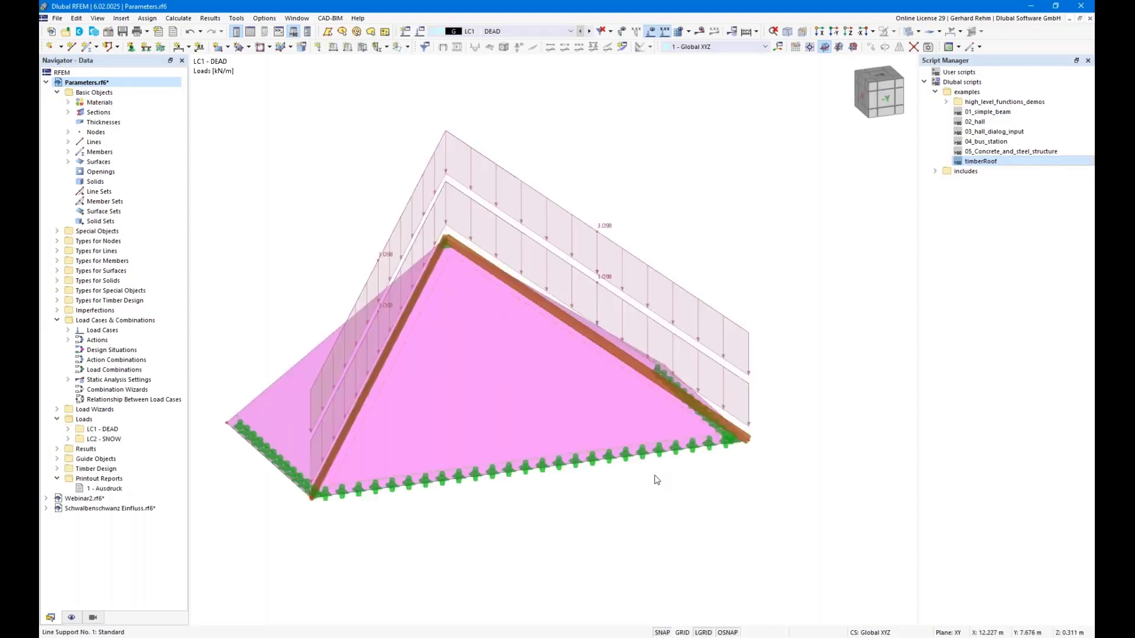
# Hide the load display on the generated roof and clear the whole Parameters.rf6 model again.
pyautogui.click(650, 32)
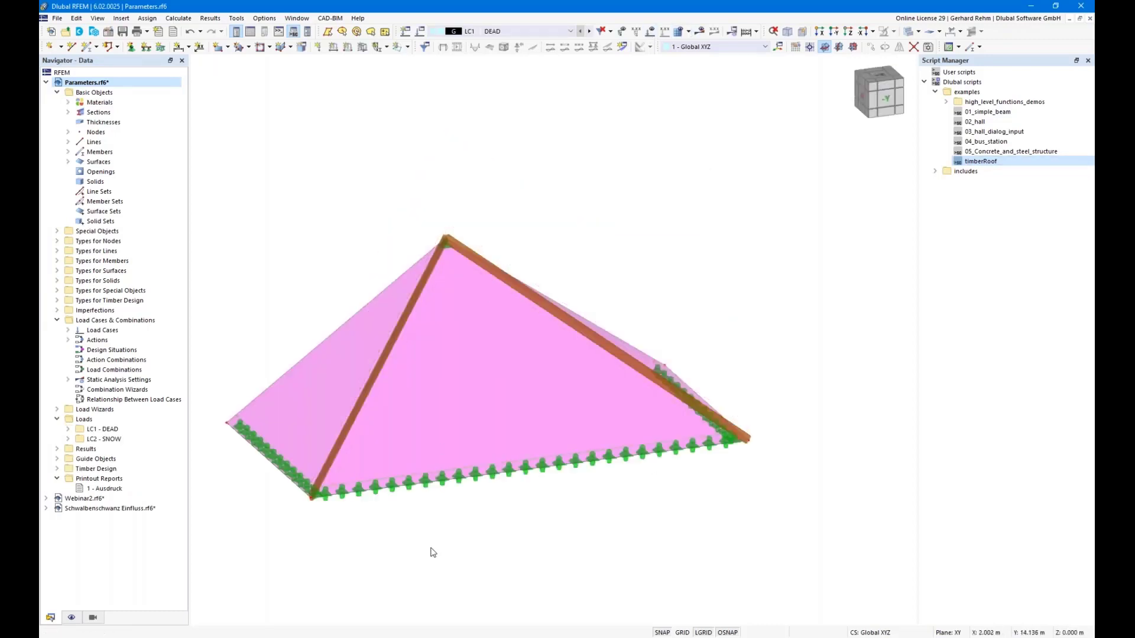
pyautogui.keyDown('ctrl'); pyautogui.moveTo(494, 539); pyautogui.dragTo(388, 578, button='middle'); pyautogui.keyUp('ctrl')
pyautogui.rightClick(82, 82)
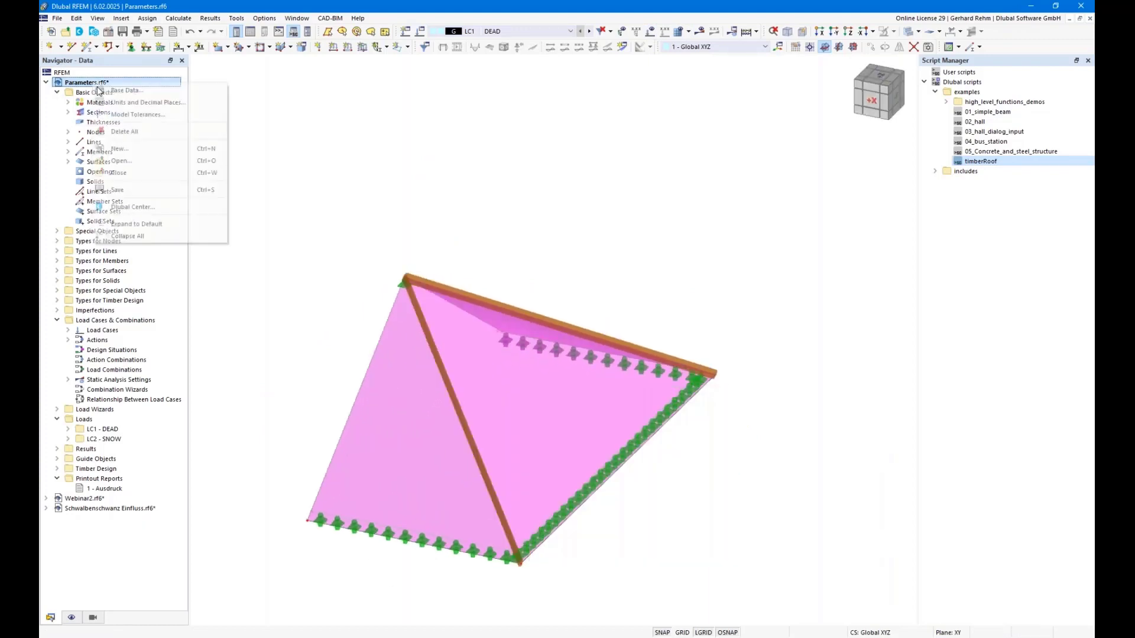
pyautogui.click(113, 135)
pyautogui.click(614, 375)
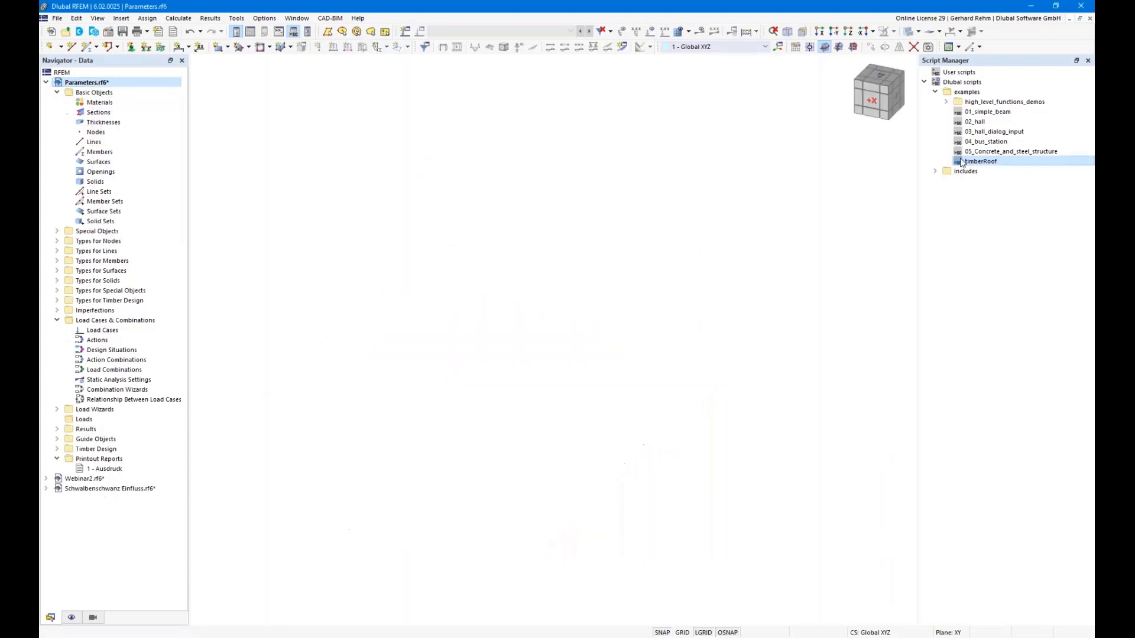
# Run the timberRoof script with its default values, close the Dlubal Center block library and view the roof from the front.
pyautogui.doubleClick(980, 162)
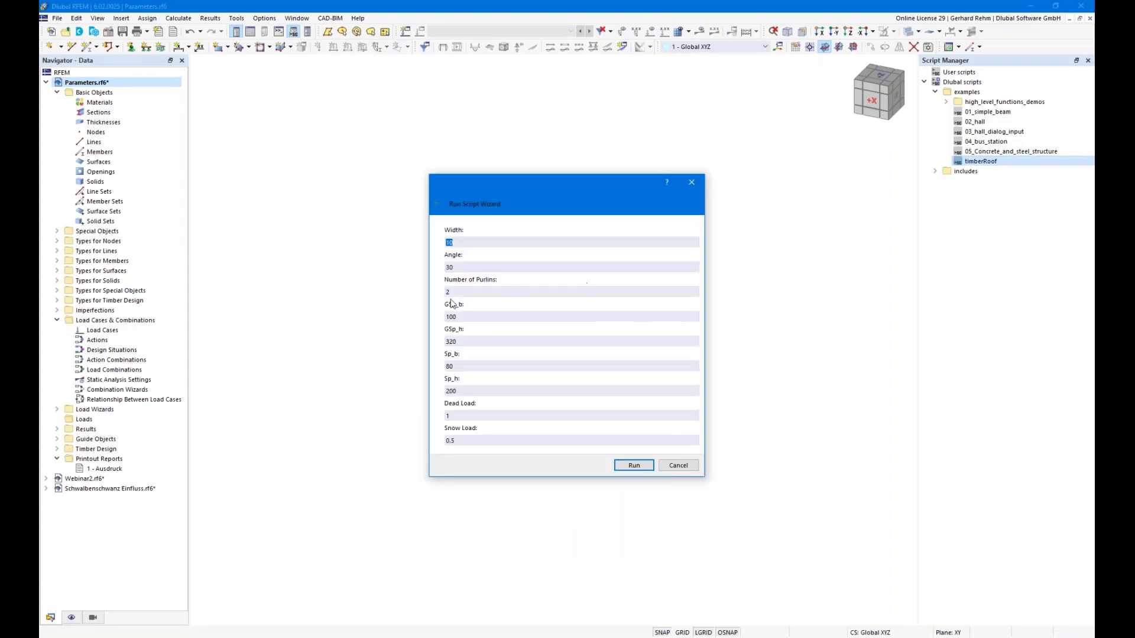
pyautogui.click(633, 465)
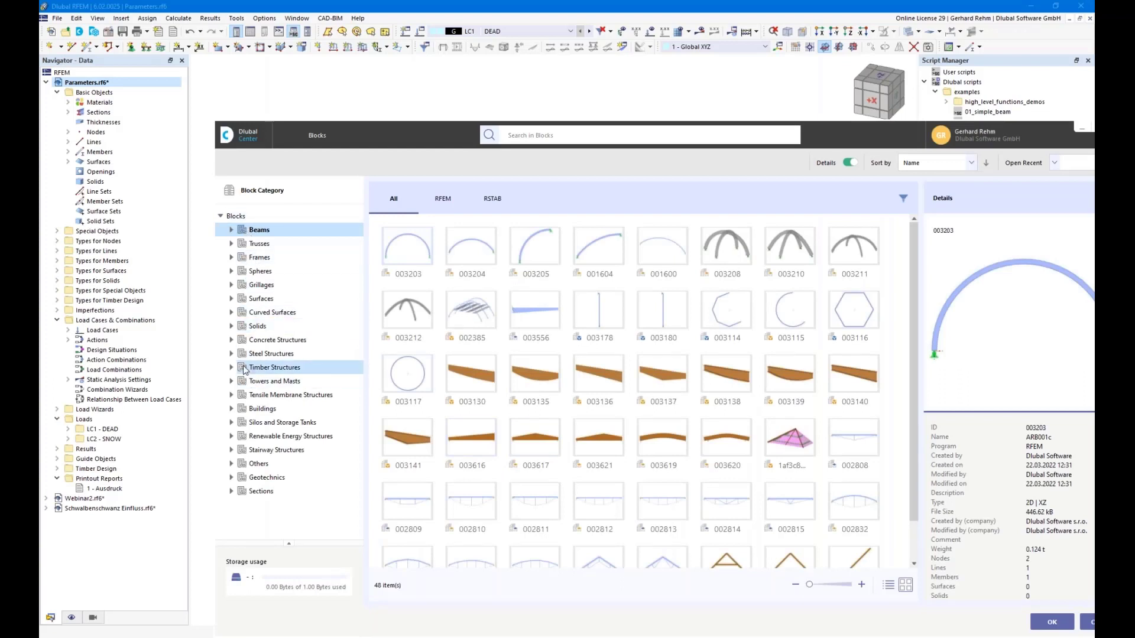
pyautogui.click(1090, 626)
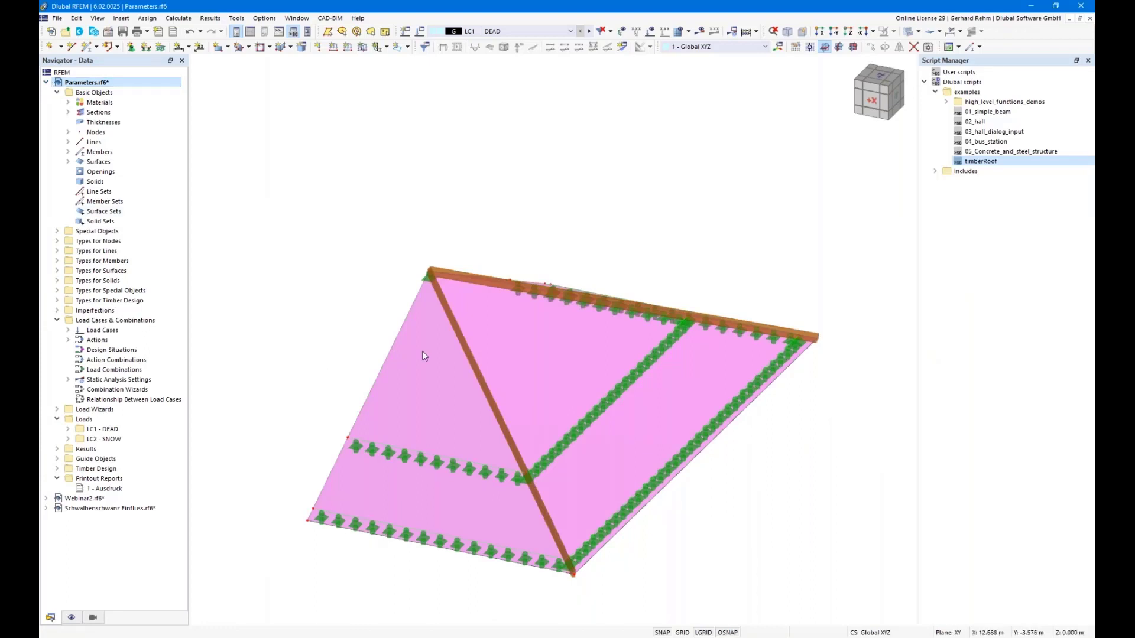
pyautogui.keyDown('ctrl'); pyautogui.moveTo(703, 464); pyautogui.dragTo(615, 462, button='middle'); pyautogui.keyUp('ctrl')
pyautogui.click(317, 431)
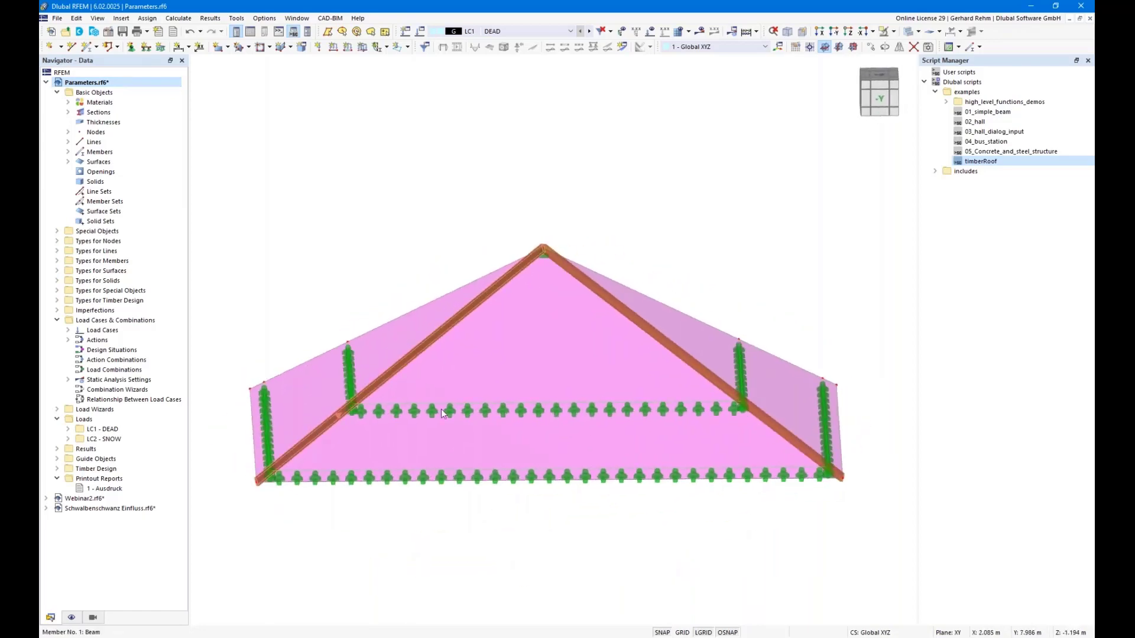
pyautogui.doubleClick(819, 422)
pyautogui.click(764, 537)
# Switch to the RFEM window with Hip Rafter.rf6 and view the rafter with its design ratios from an oblique angle.
pyautogui.click(237, 637)
pyautogui.click(289, 596)
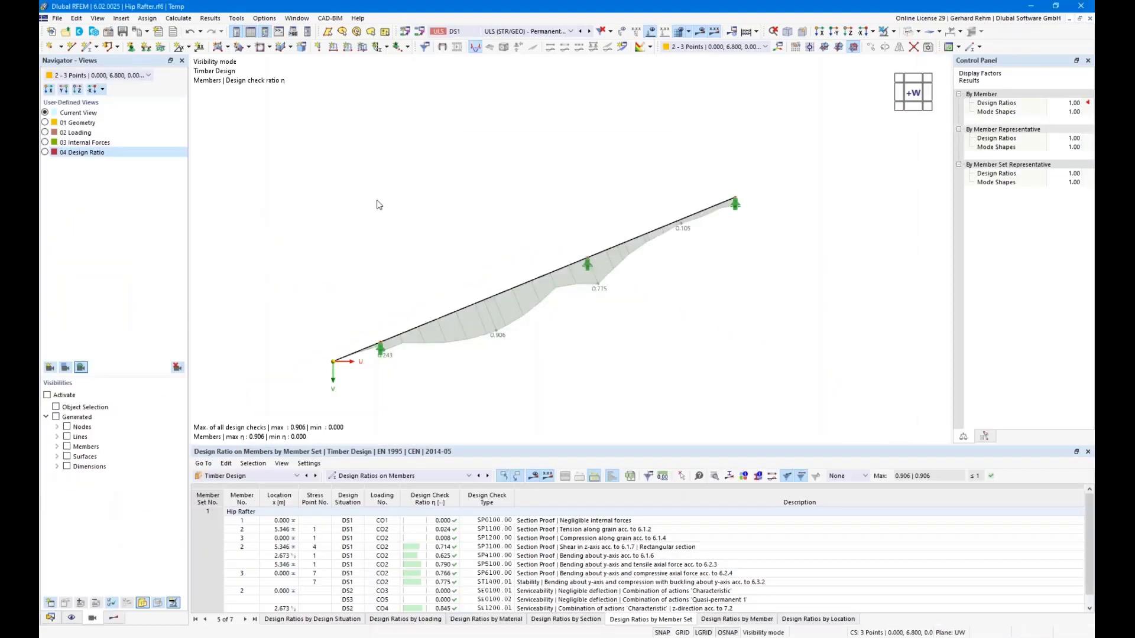
pyautogui.keyDown('ctrl'); pyautogui.moveTo(375, 205); pyautogui.dragTo(424, 161, button='middle'); pyautogui.keyUp('ctrl')
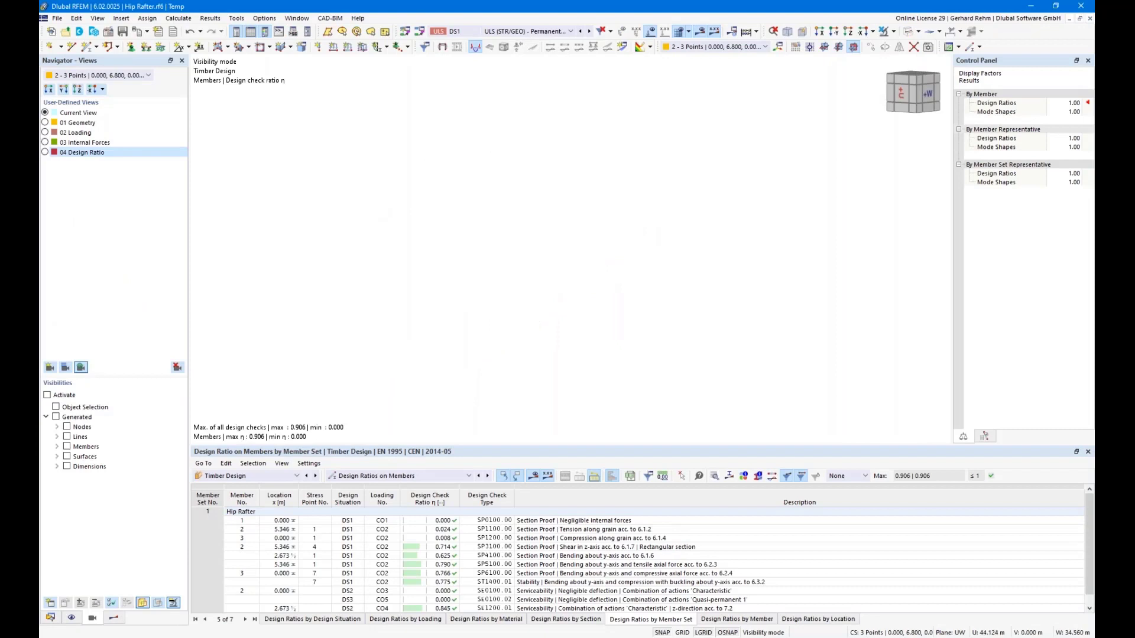
pyautogui.moveTo(610, 340); pyautogui.dragTo(712, 282, button='middle')
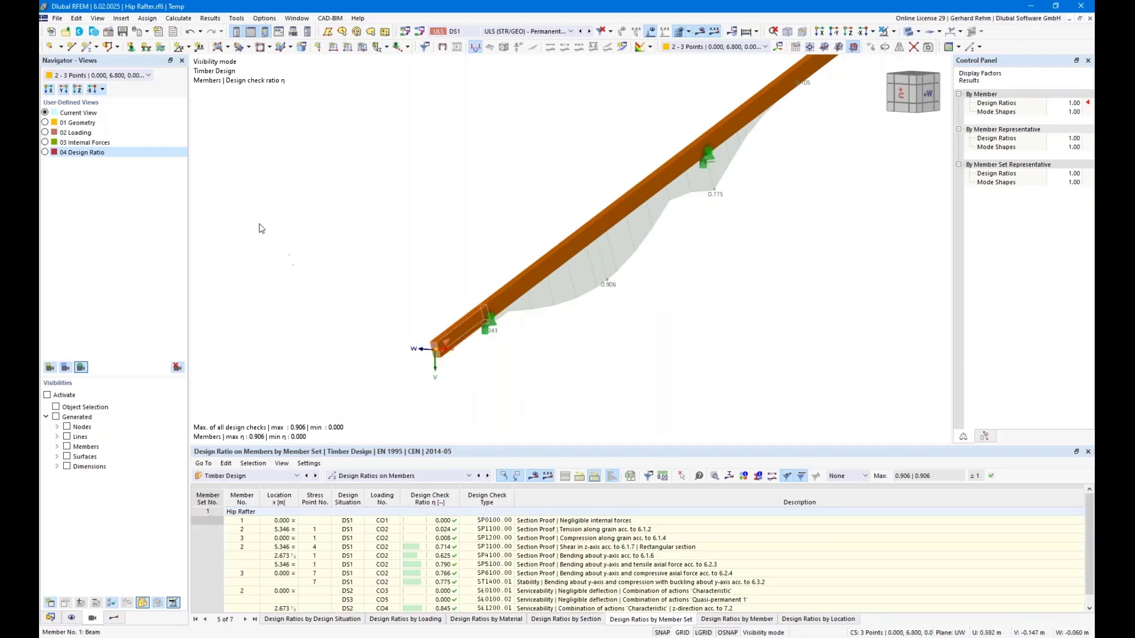
# Try the pointed parametric sections RPO_M1 and RPOI_M1 1000/500/100 for the hip rafter's members 1-3.
pyautogui.click(292, 145)
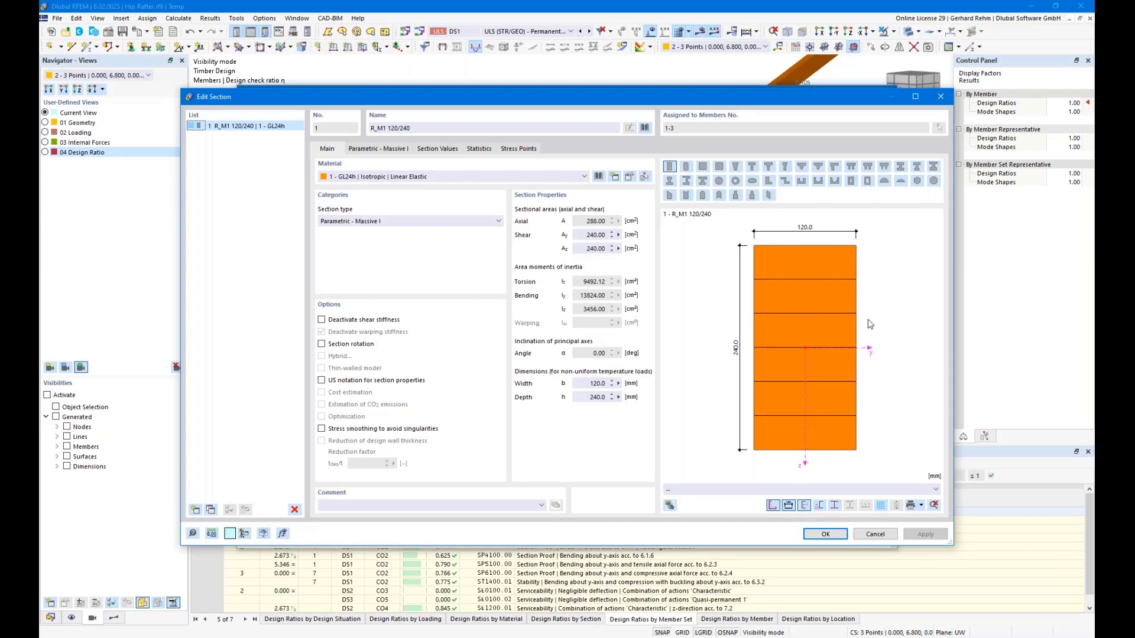
pyautogui.click(701, 196)
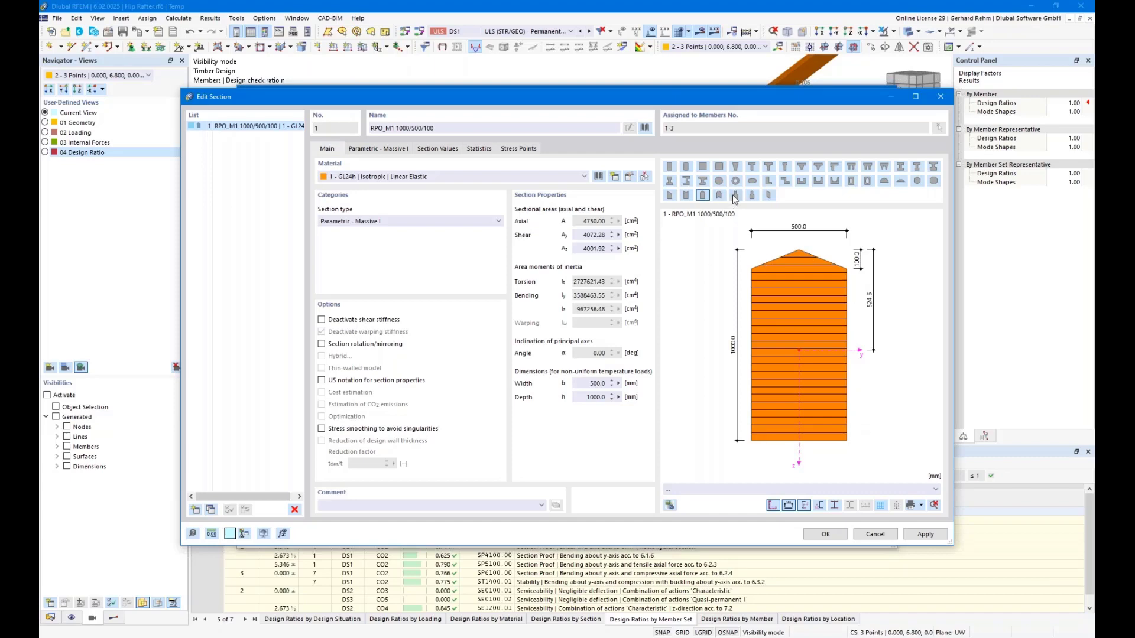
pyautogui.click(687, 198)
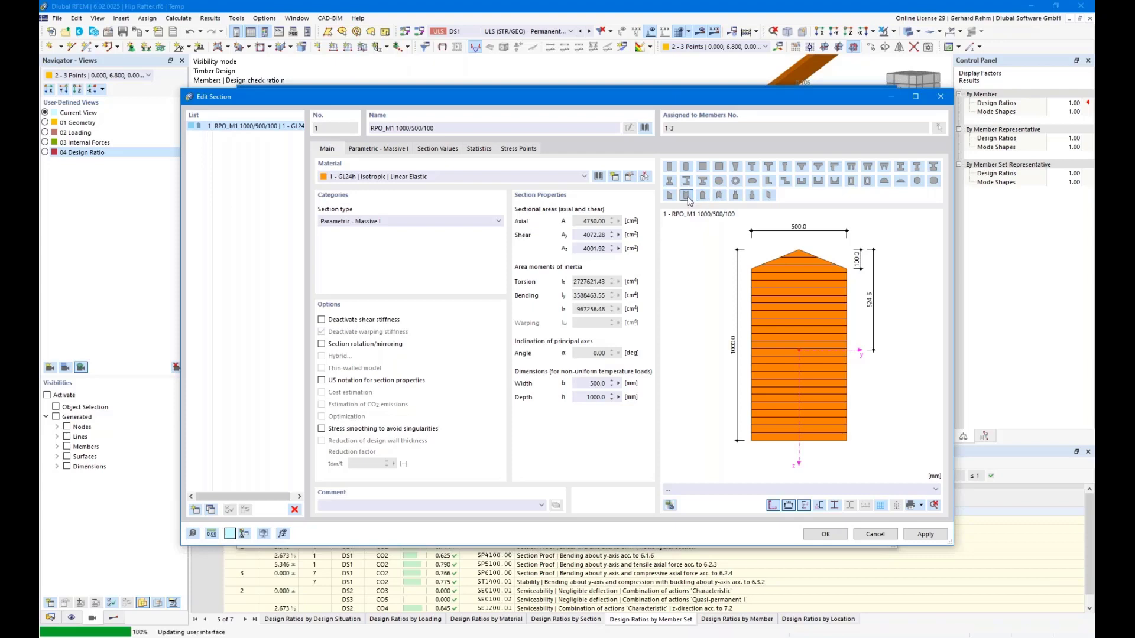
pyautogui.click(720, 197)
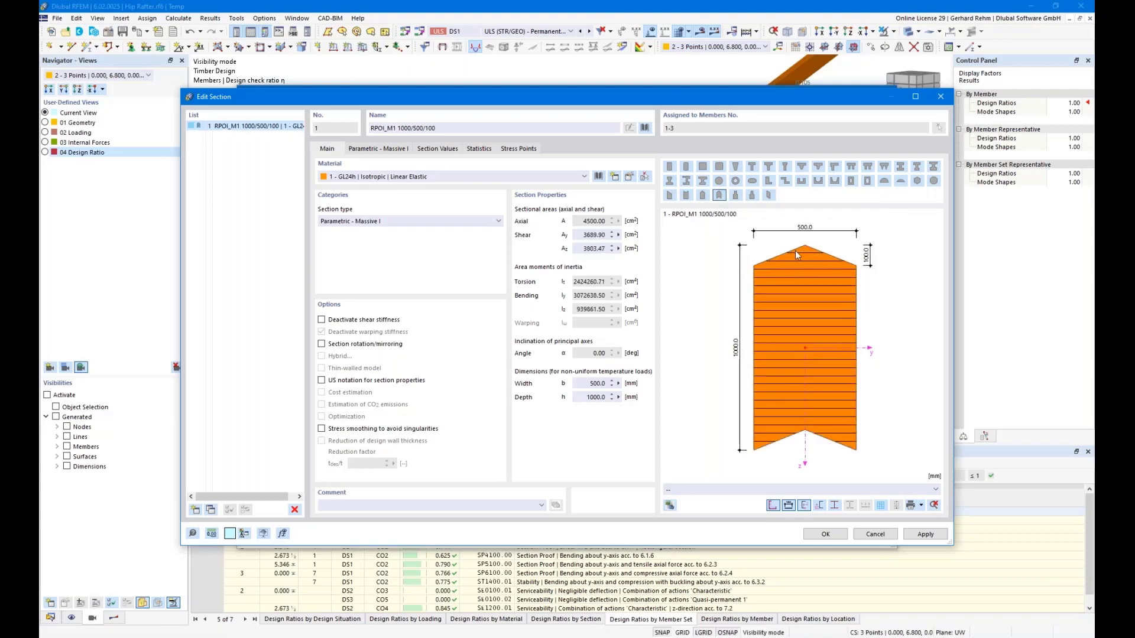
pyautogui.click(704, 196)
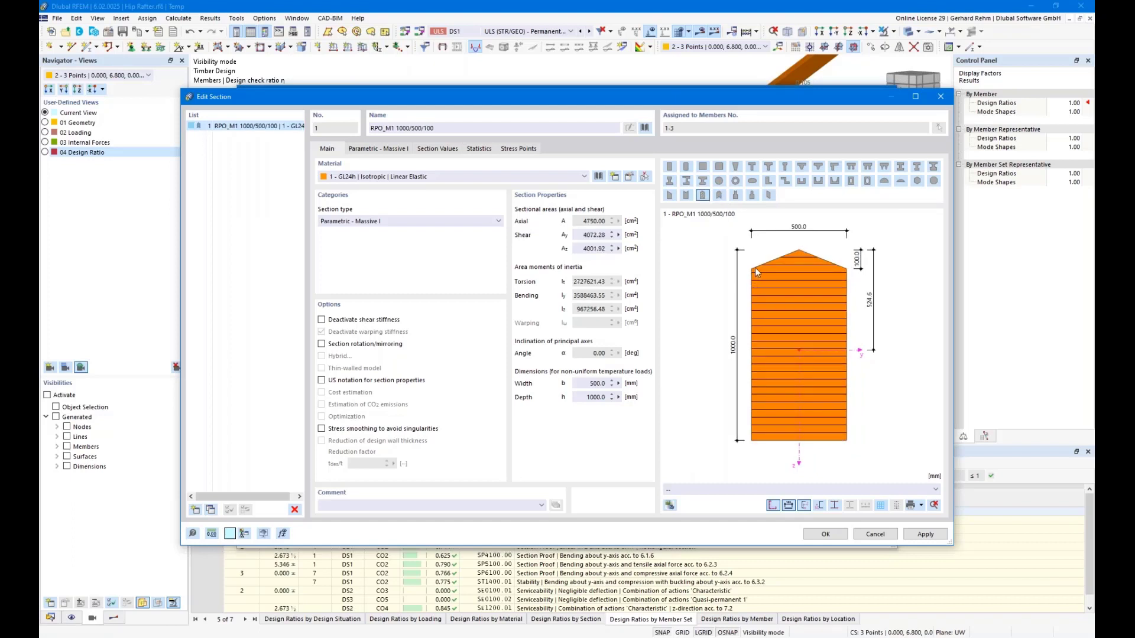
# Switch to the web browser and examine the dovetail joint photos in the "hightechabbund schwalbenschwanz" image results.
pyautogui.click(111, 635)
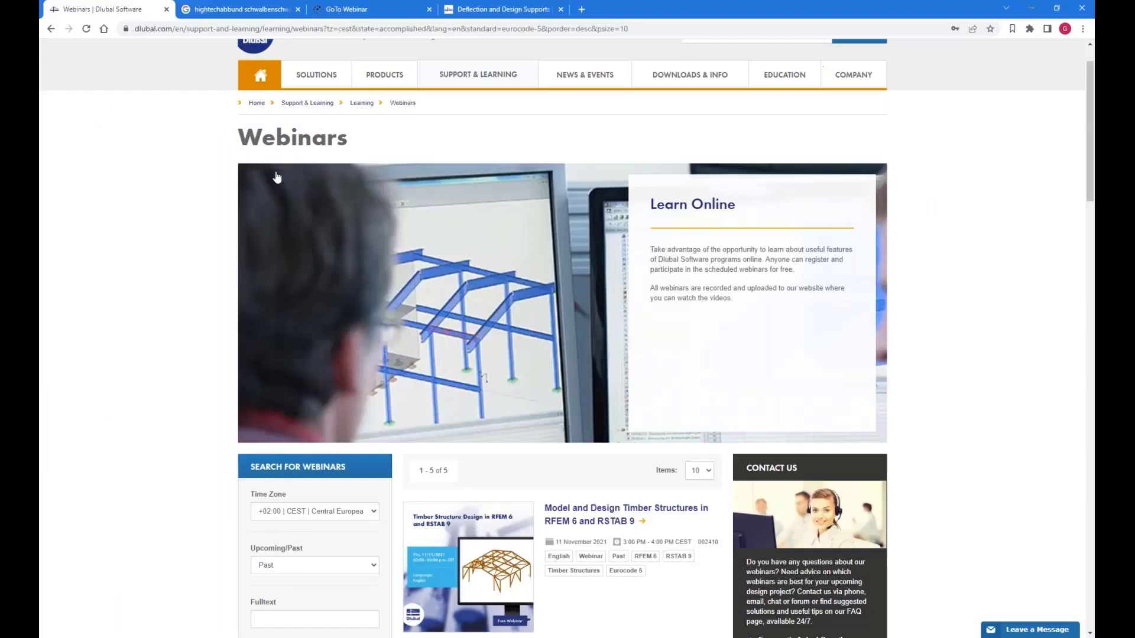
pyautogui.click(524, 8)
pyautogui.click(240, 9)
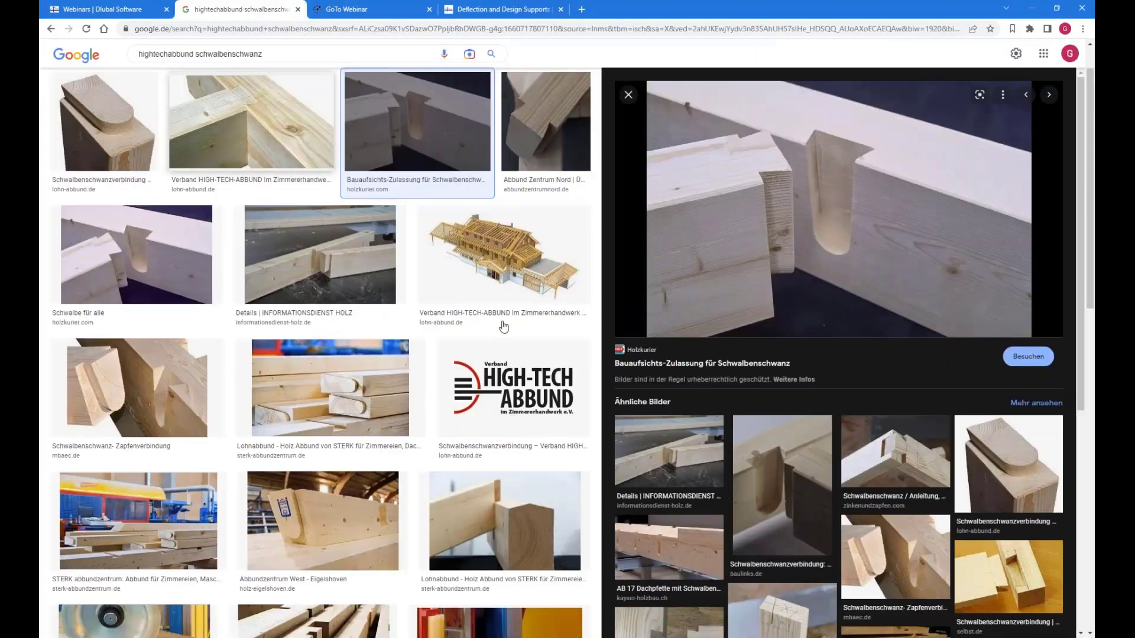
pyautogui.scroll(1, 779, 432)
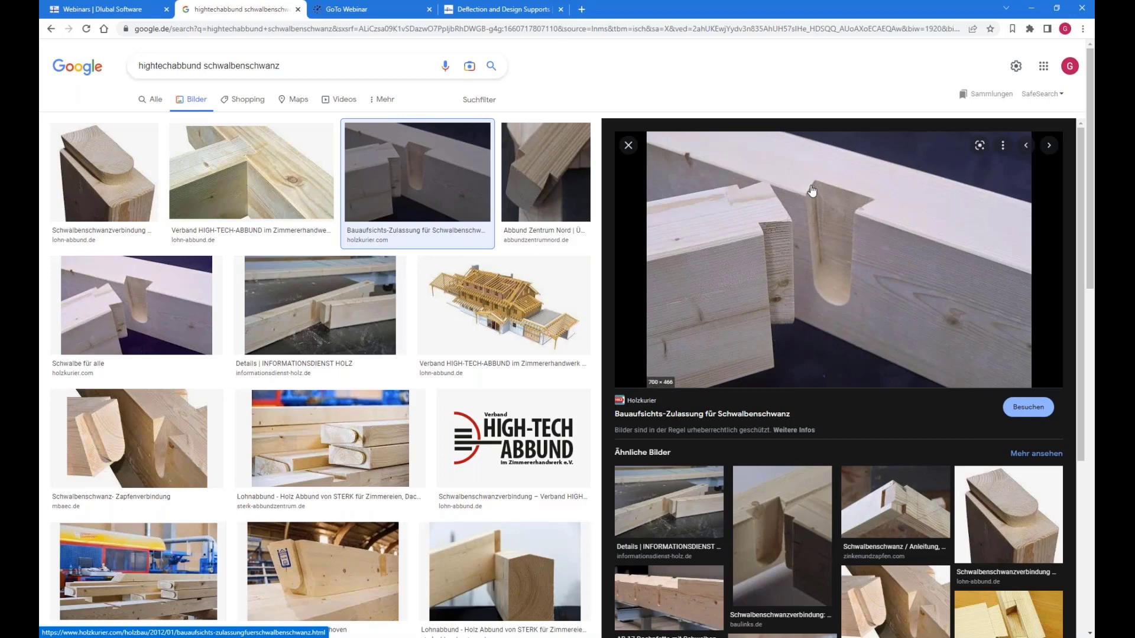
pyautogui.moveTo(232, 630)
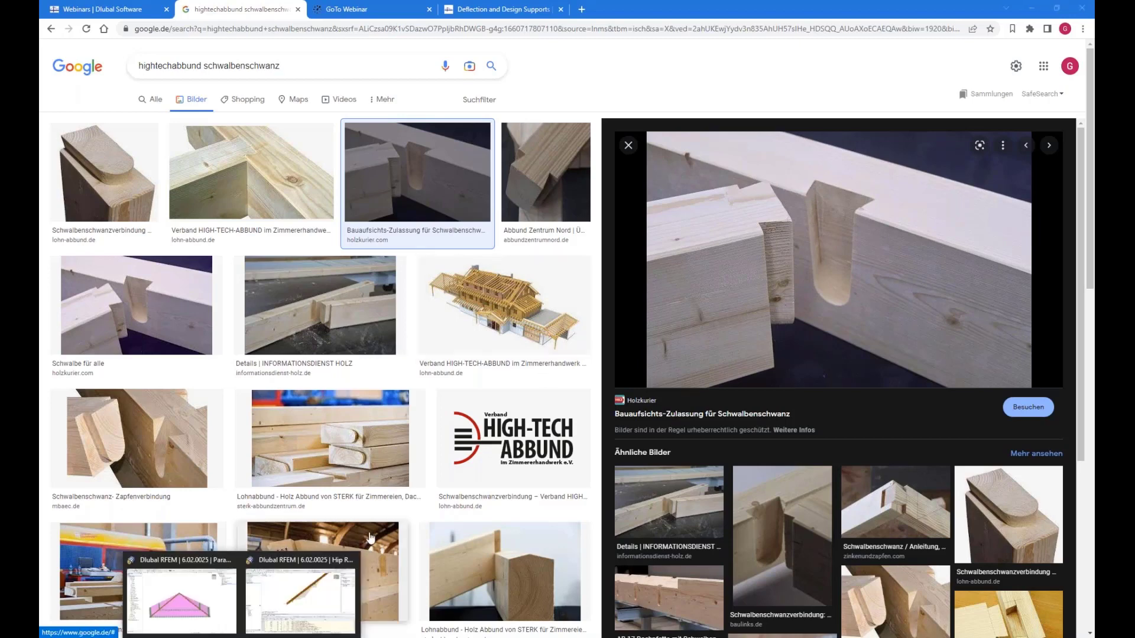
# Return to the Hip Rafter.rf6 window, discard the section and member edits, and look closely at the rafter's lower end.
pyautogui.click(323, 584)
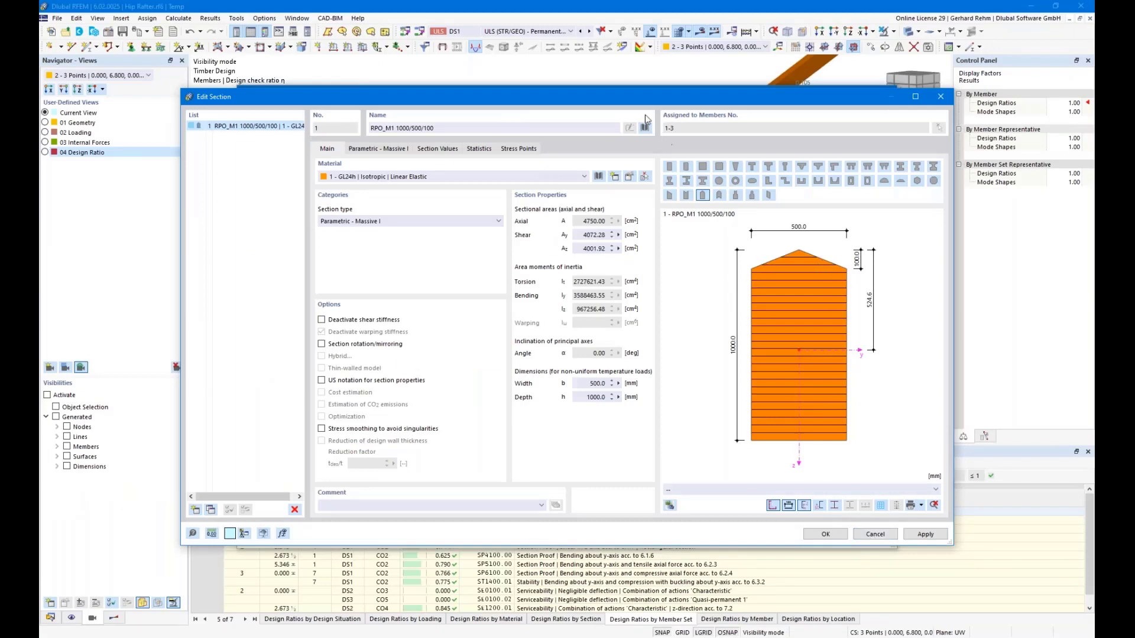
pyautogui.moveTo(626, 98); pyautogui.dragTo(668, 88)
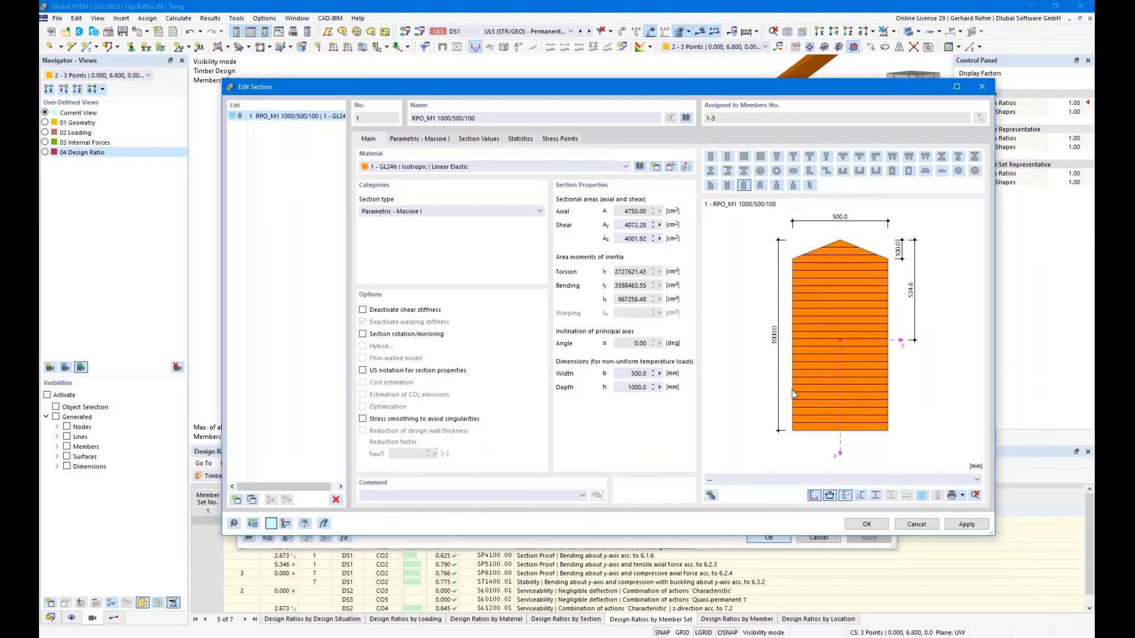
pyautogui.click(922, 525)
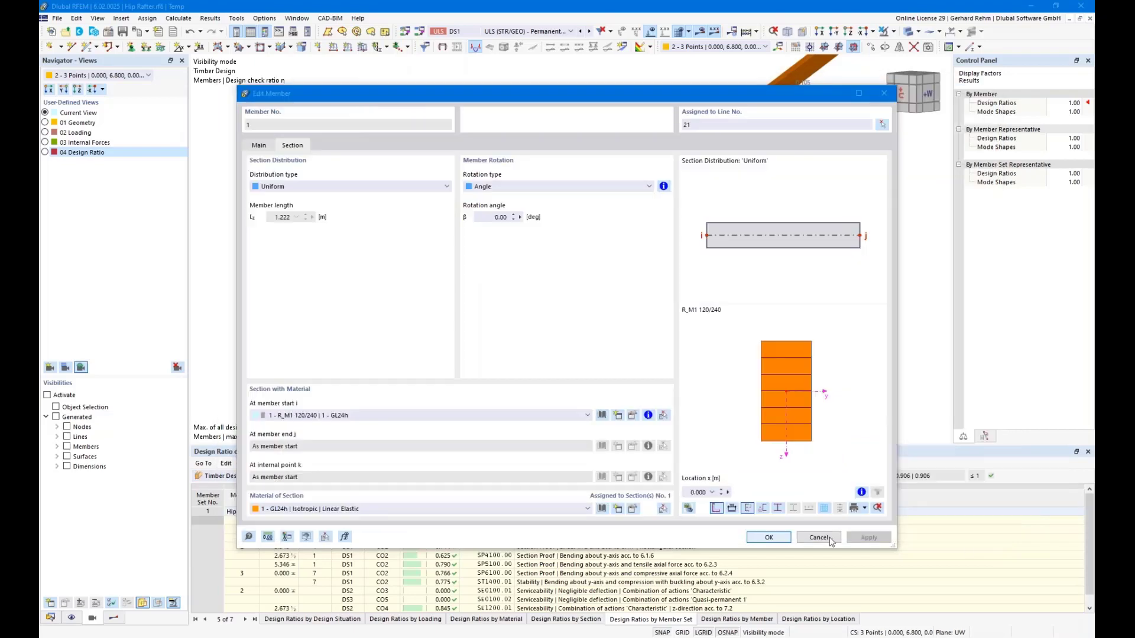
pyautogui.click(834, 539)
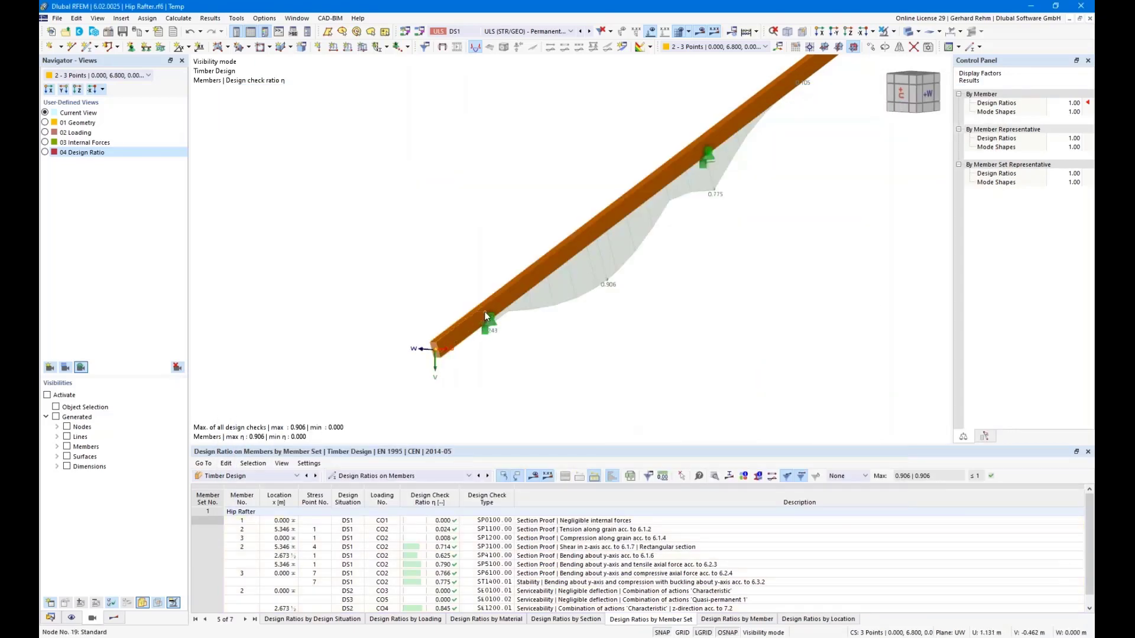
pyautogui.scroll(2, 485, 316)
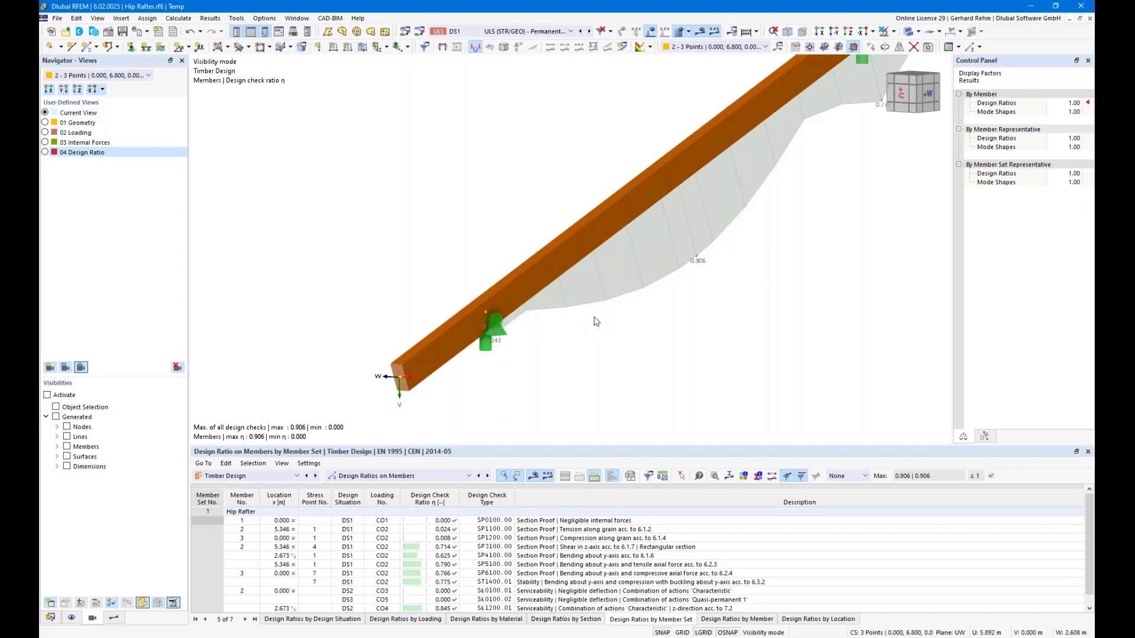
# Edit hip rafter member 1 and choose the massive rectangle with outward peak (RPO_M1) from the section library.
pyautogui.scroll(-2, 595, 322)
pyautogui.scroll(-1, 657, 318)
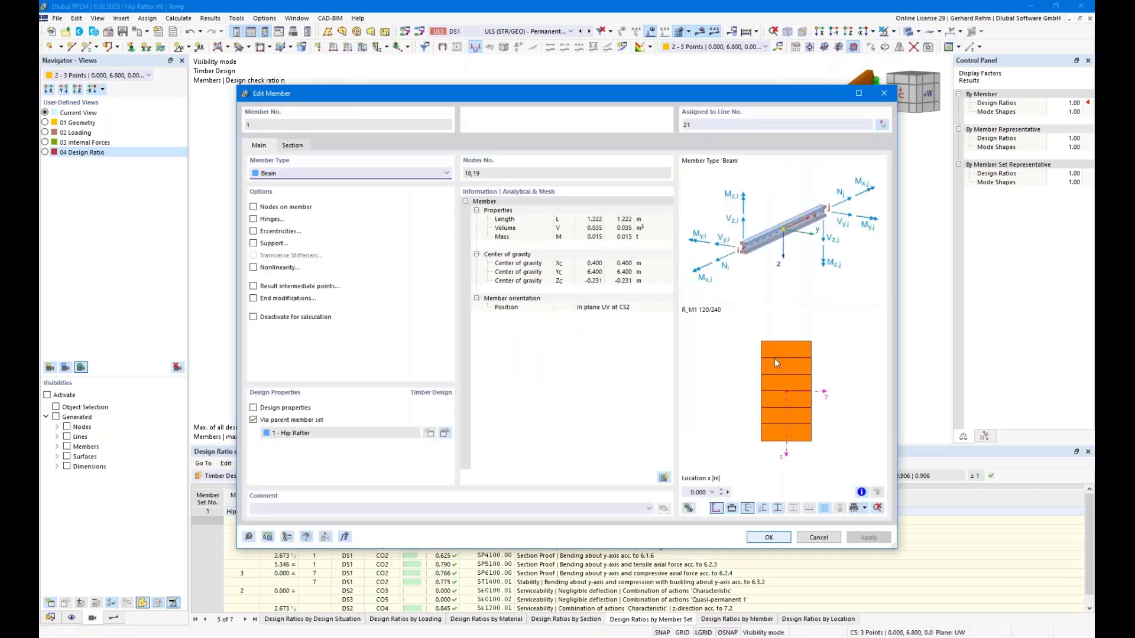
pyautogui.click(292, 145)
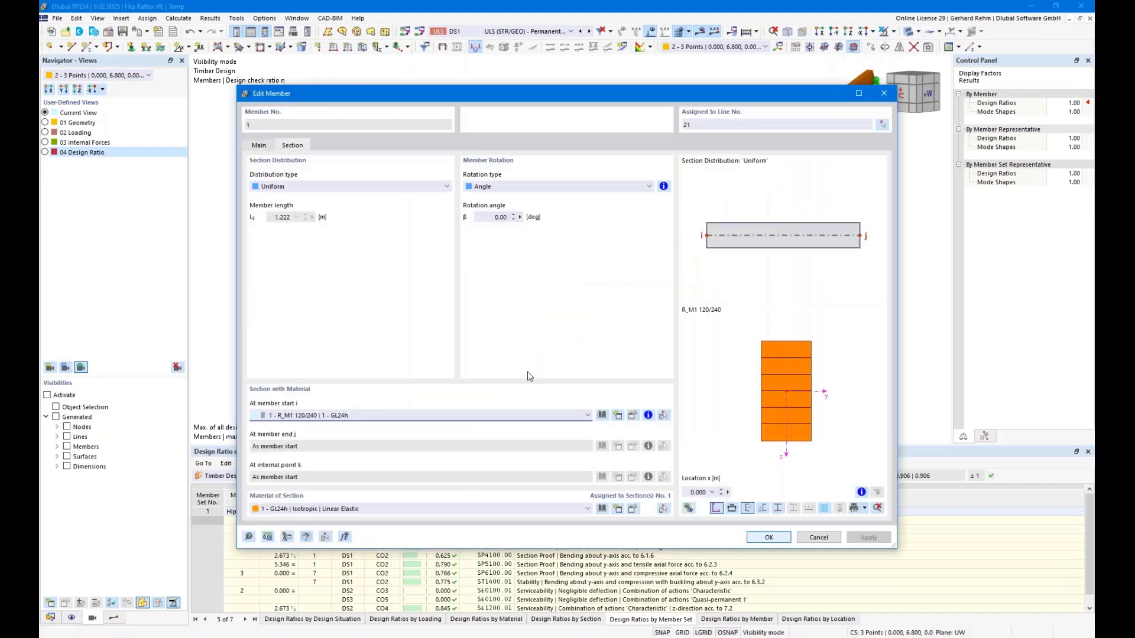
pyautogui.click(601, 415)
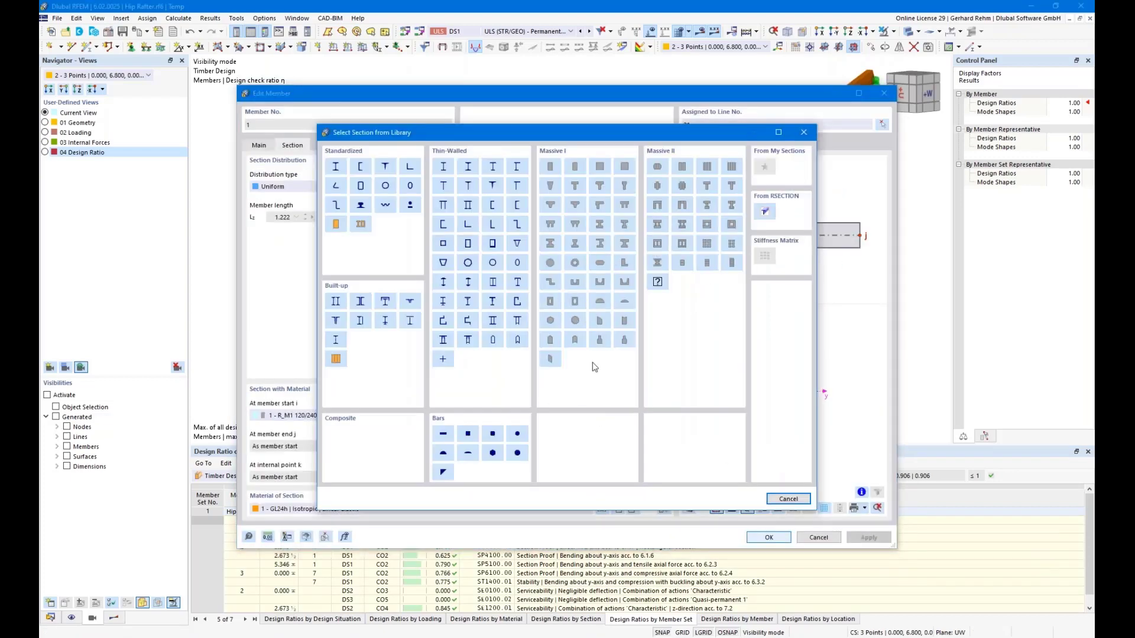
pyautogui.press('Escape')
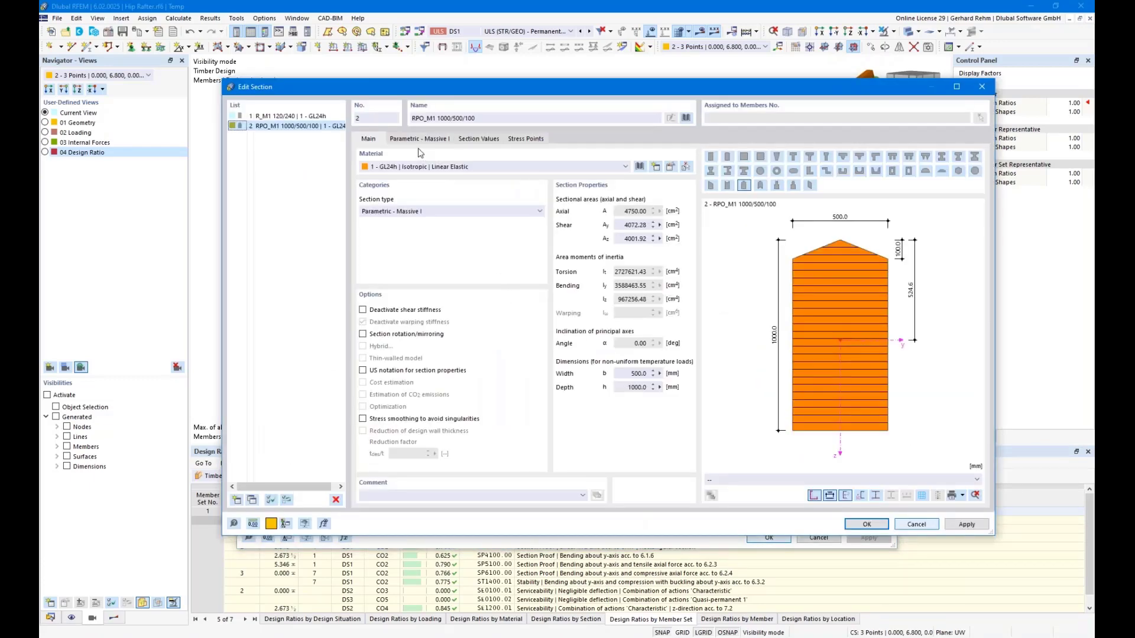
# Set the RPO_M1 section's height h to 280 mm, width b to 120 mm and peak height to 35 mm.
pyautogui.click(421, 141)
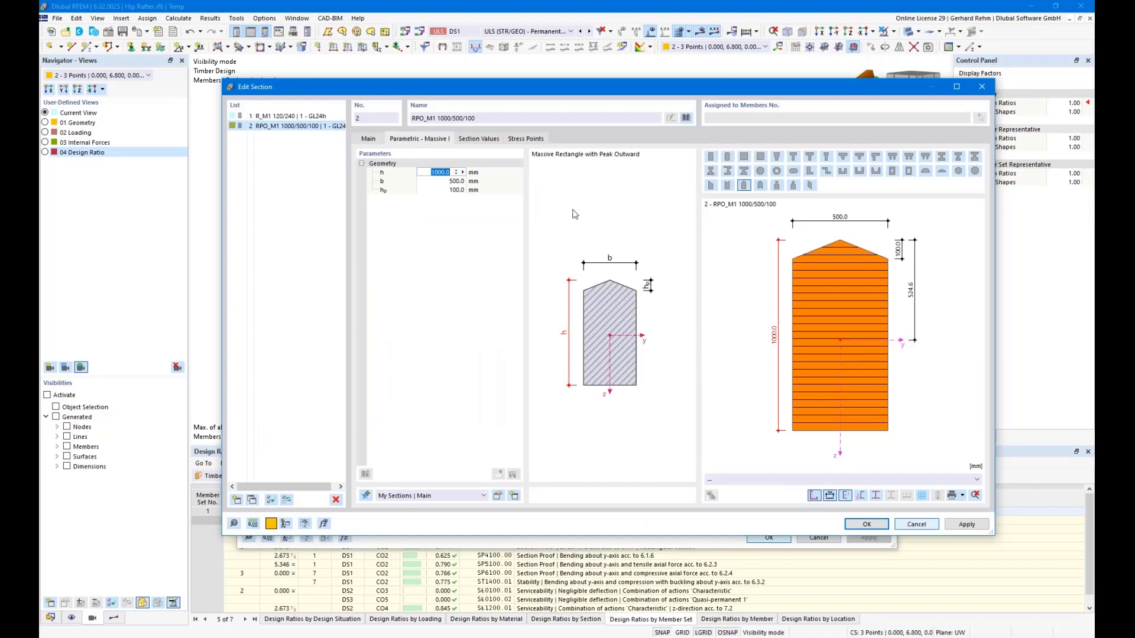
pyautogui.write('24')
pyautogui.write('0')
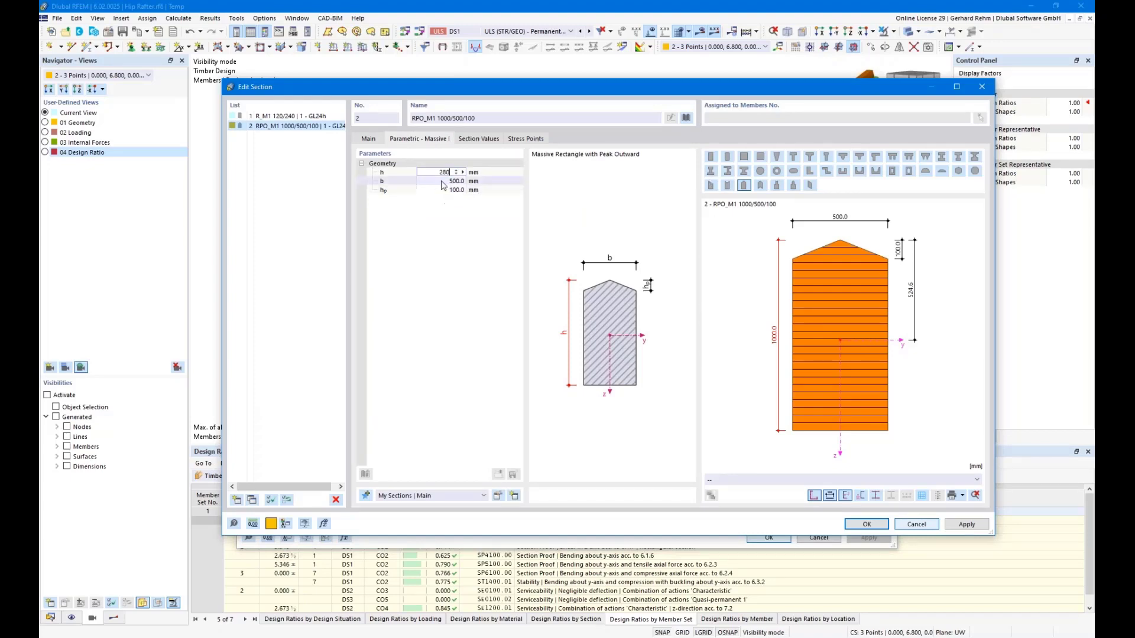
pyautogui.click(441, 181)
pyautogui.write('120')
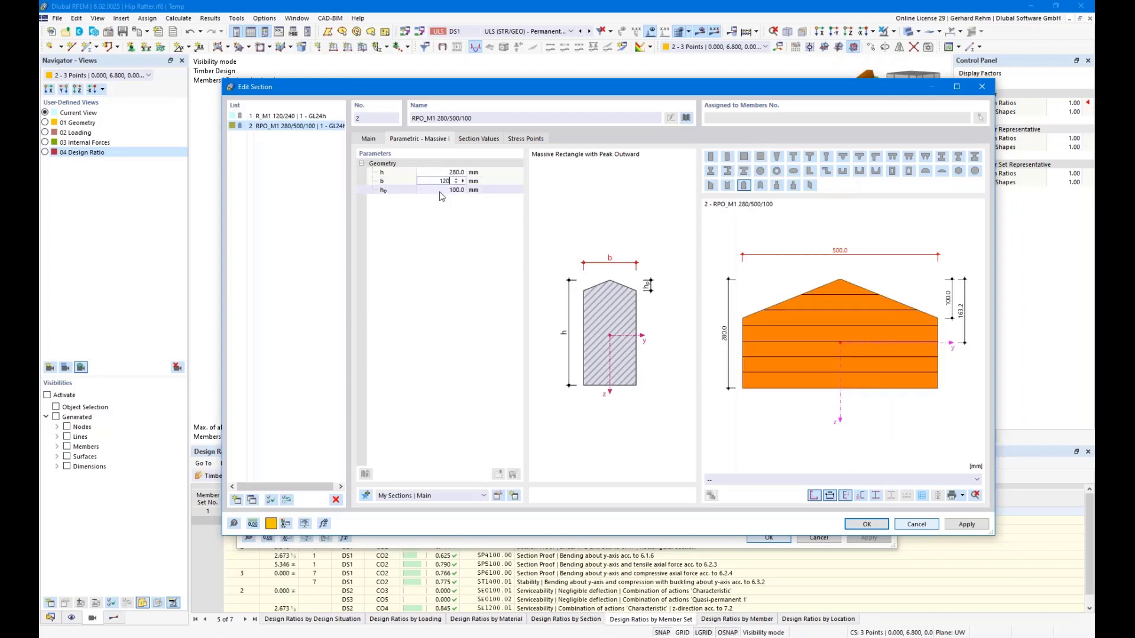
pyautogui.click(441, 190)
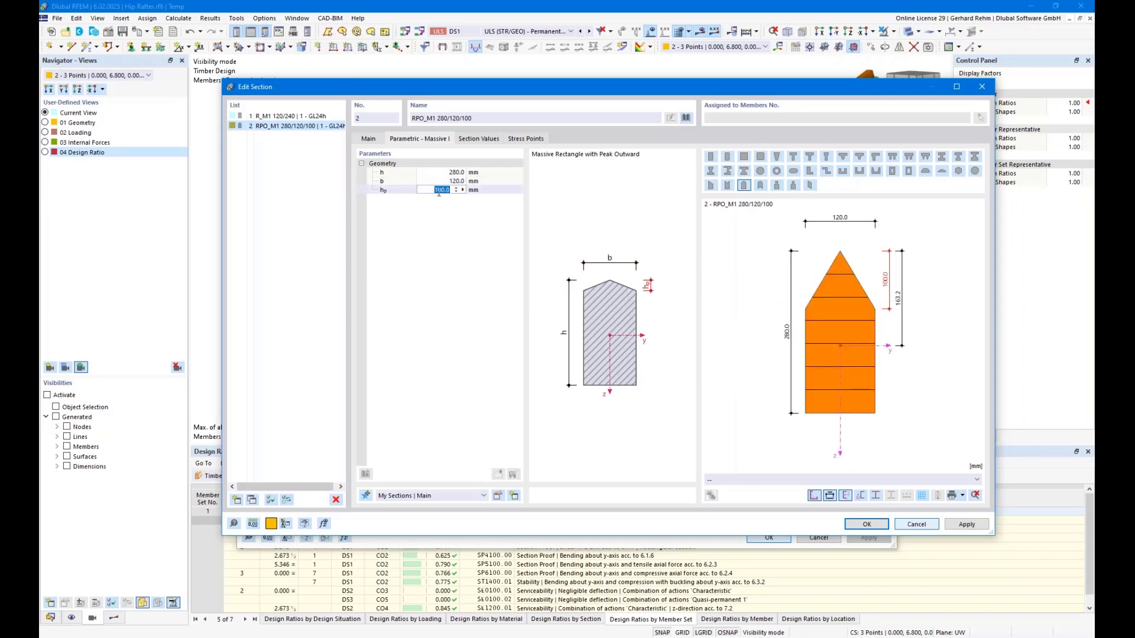
pyautogui.write('35')
pyautogui.press('Return')
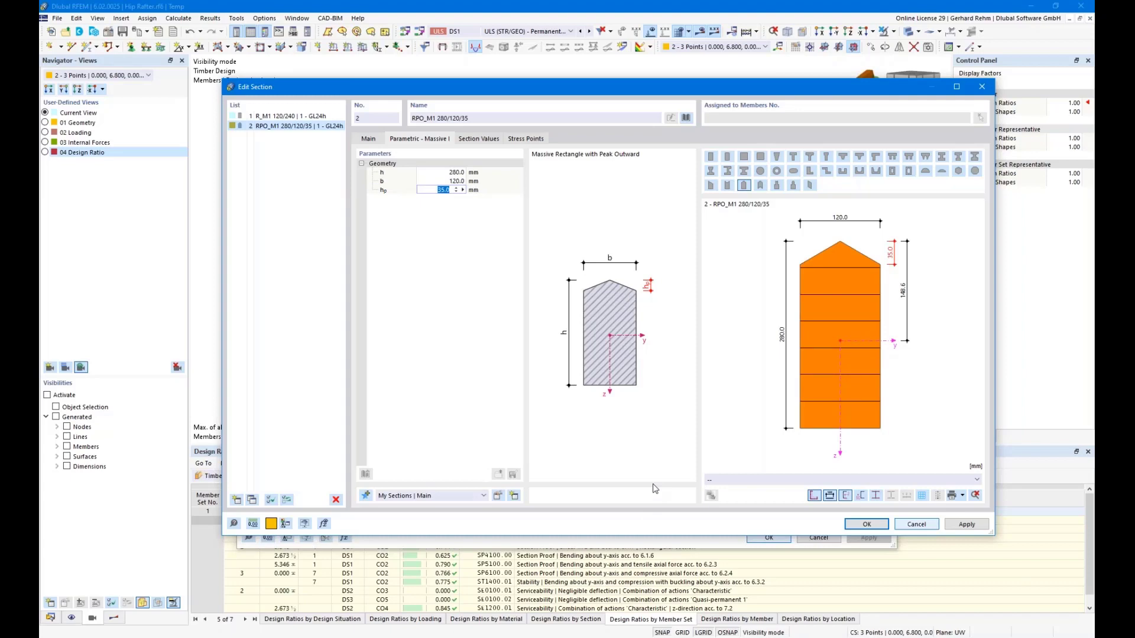
# Assign the RPO_M1 280/120/35 section to member 1 and look at the rafter's lower end.
pyautogui.click(868, 525)
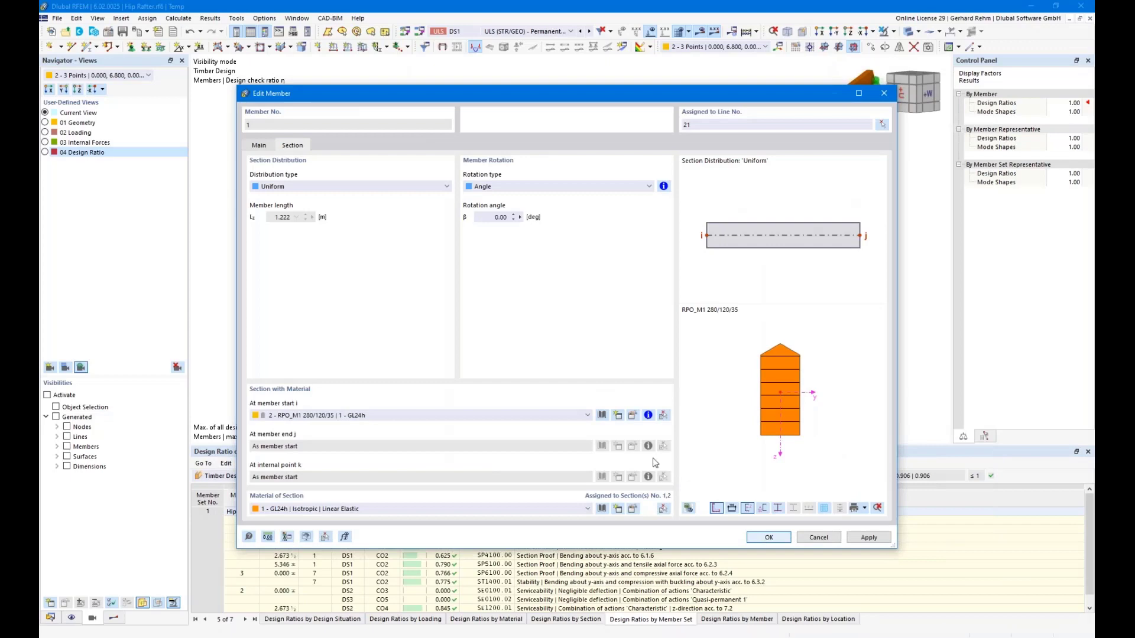
pyautogui.click(769, 536)
pyautogui.scroll(4, 588, 349)
pyautogui.scroll(3, 590, 348)
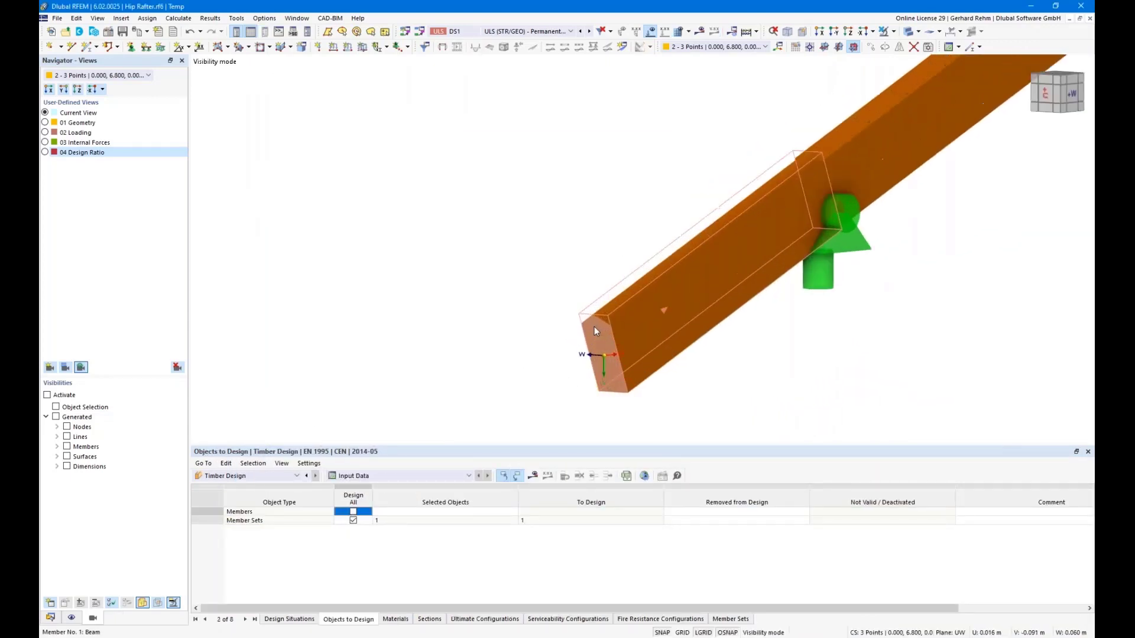
pyautogui.scroll(-3, 592, 331)
pyautogui.scroll(-2, 602, 326)
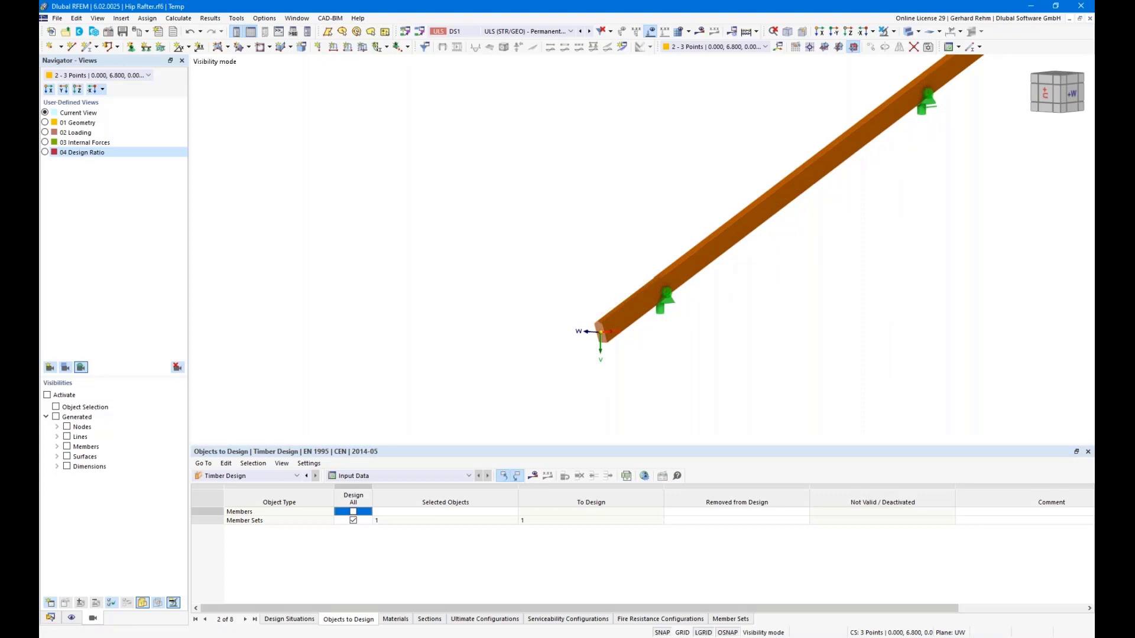
# Switch to the other RFEM window and bring up the Schwalbenschwanz Einfluss.rf6 model with its displacement results.
pyautogui.click(178, 596)
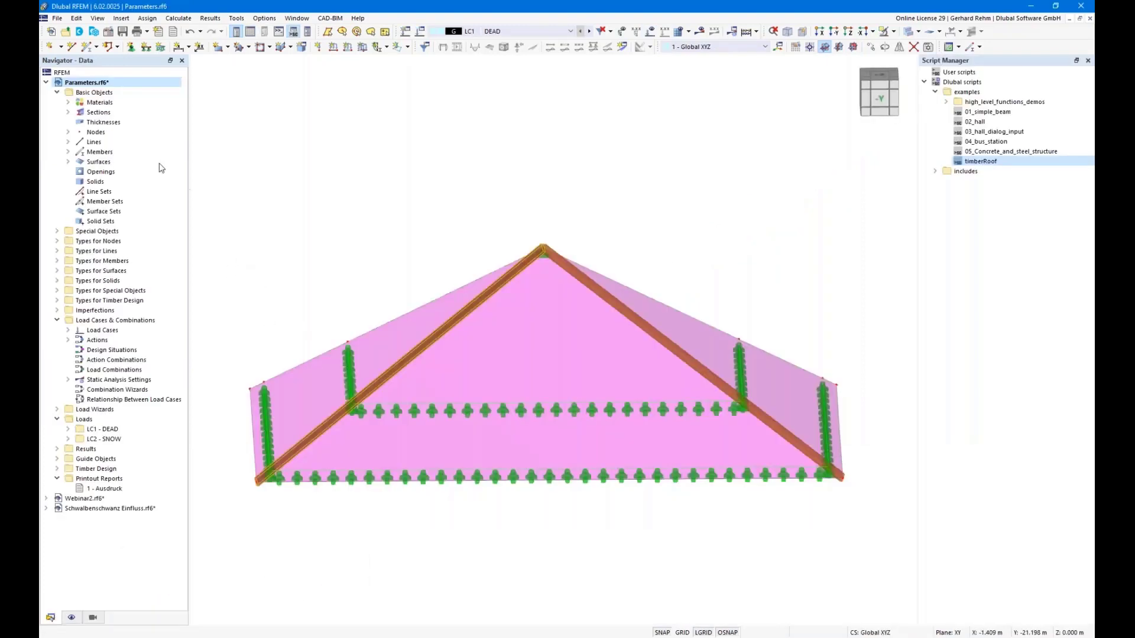
pyautogui.click(46, 82)
pyautogui.click(46, 103)
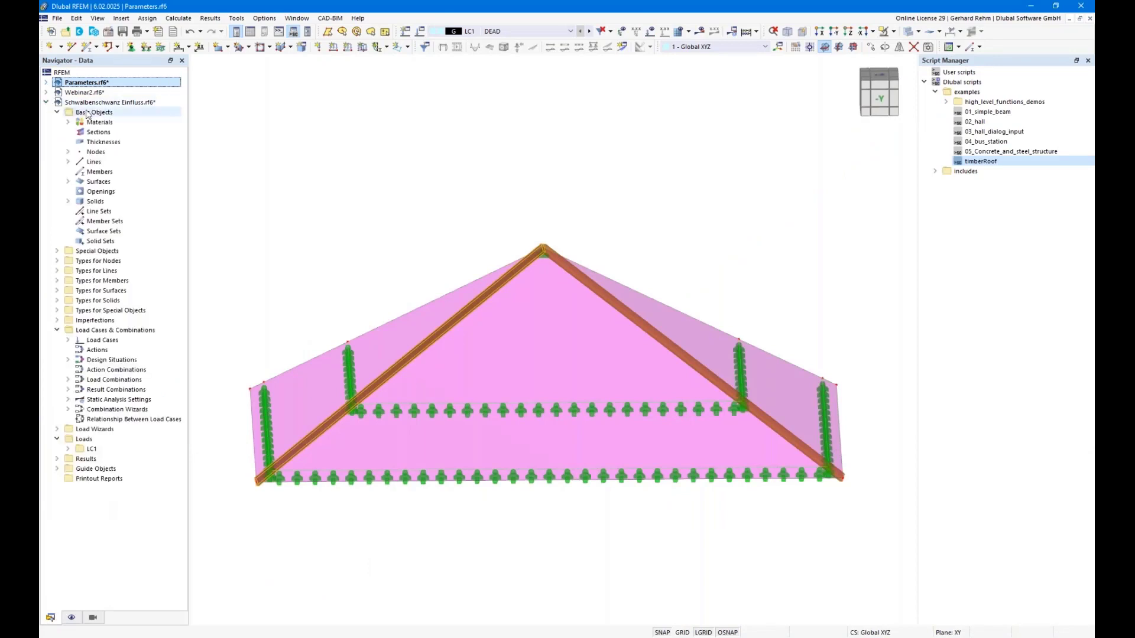
pyautogui.click(89, 102)
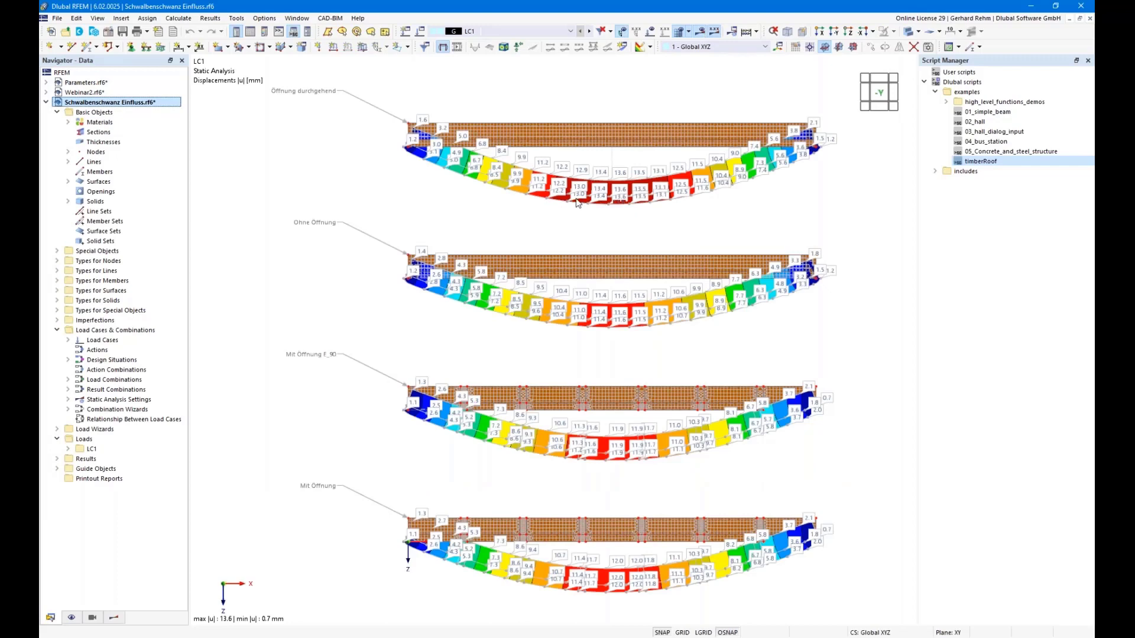
pyautogui.hotkey('ctrl', 's')
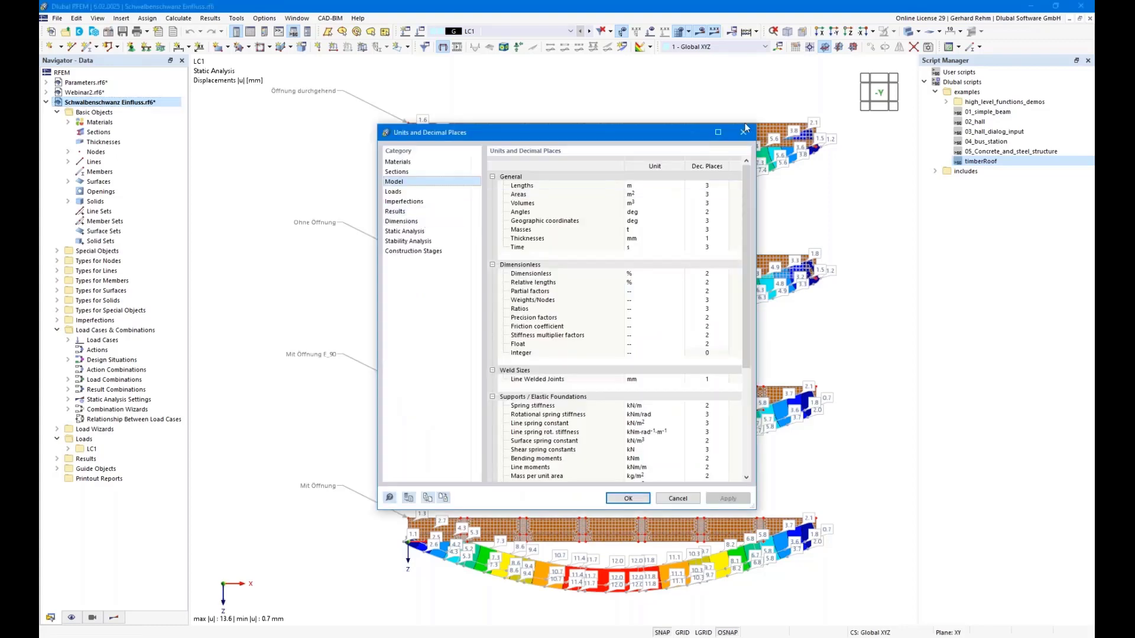
pyautogui.click(743, 133)
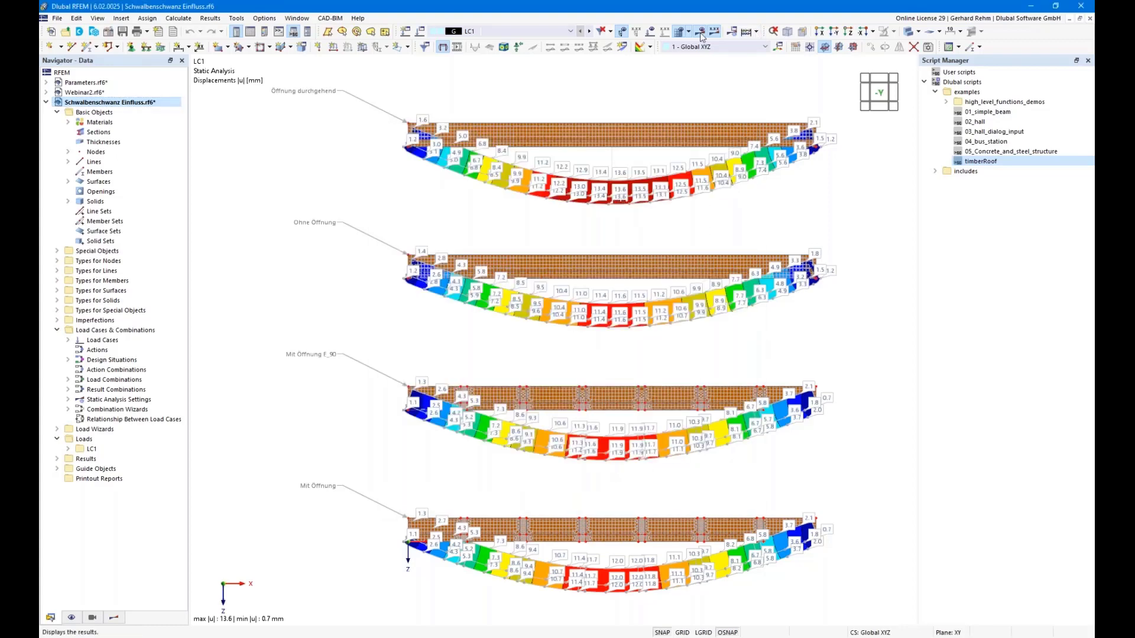
# Hide the results and compare the end cross-sections of the beams, viewed along the X axis.
pyautogui.scroll(-1, 383, 202)
pyautogui.keyDown('ctrl'); pyautogui.moveTo(378, 192); pyautogui.dragTo(567, 200, button='middle'); pyautogui.keyUp('ctrl')
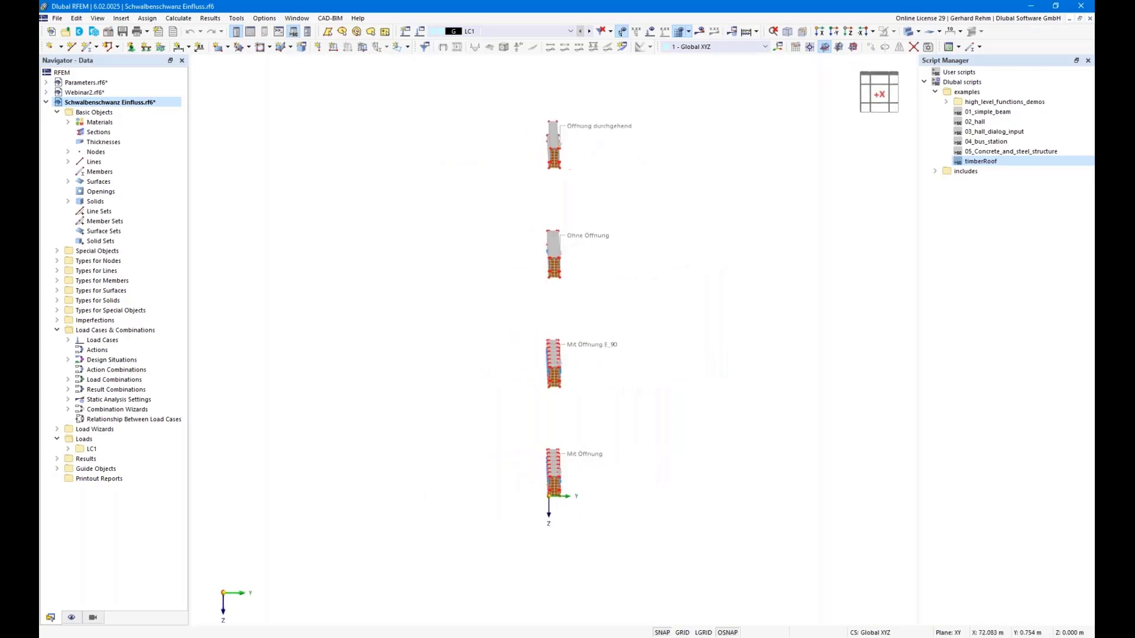
pyautogui.click(820, 32)
pyautogui.scroll(3, 510, 135)
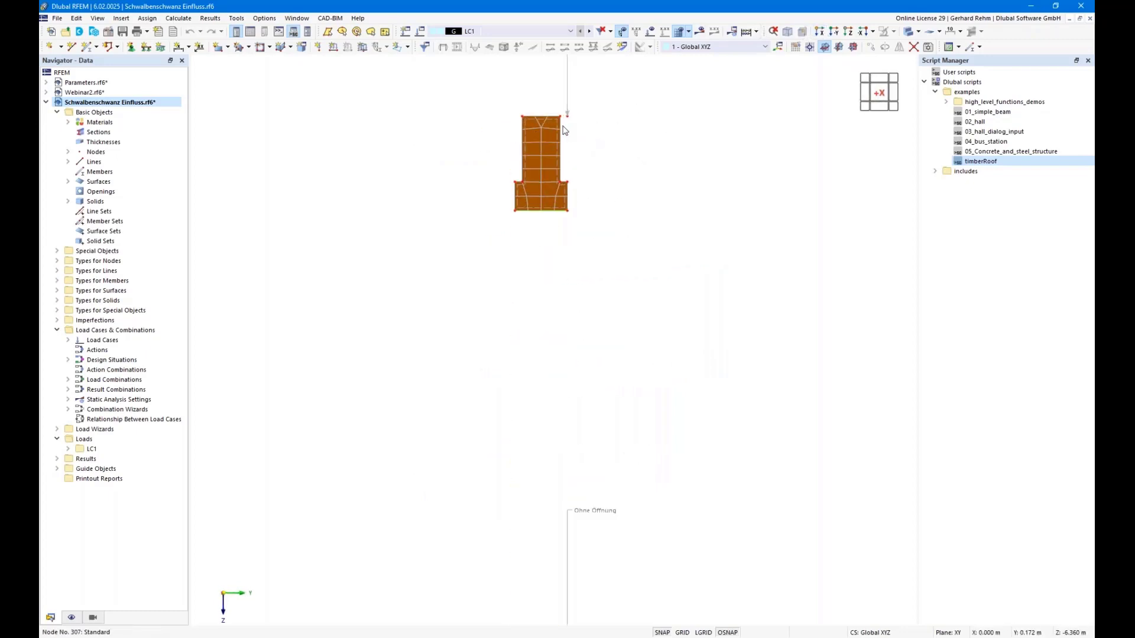
pyautogui.scroll(1, 545, 253)
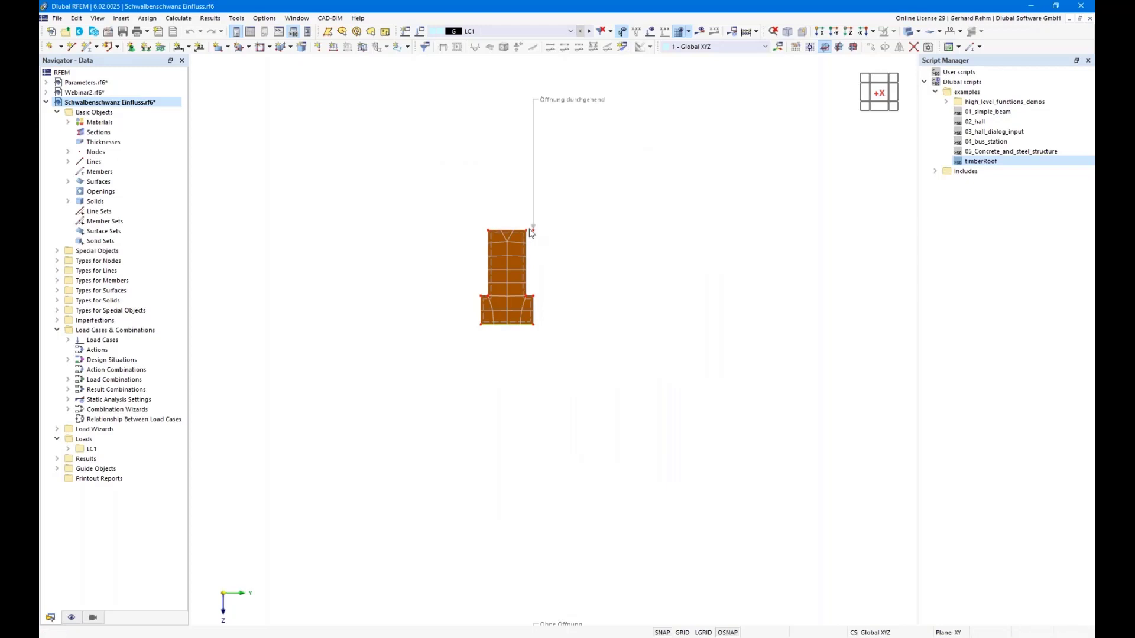
pyautogui.moveTo(587, 330); pyautogui.dragTo(586, 199, button='middle')
pyautogui.scroll(-3, 587, 200)
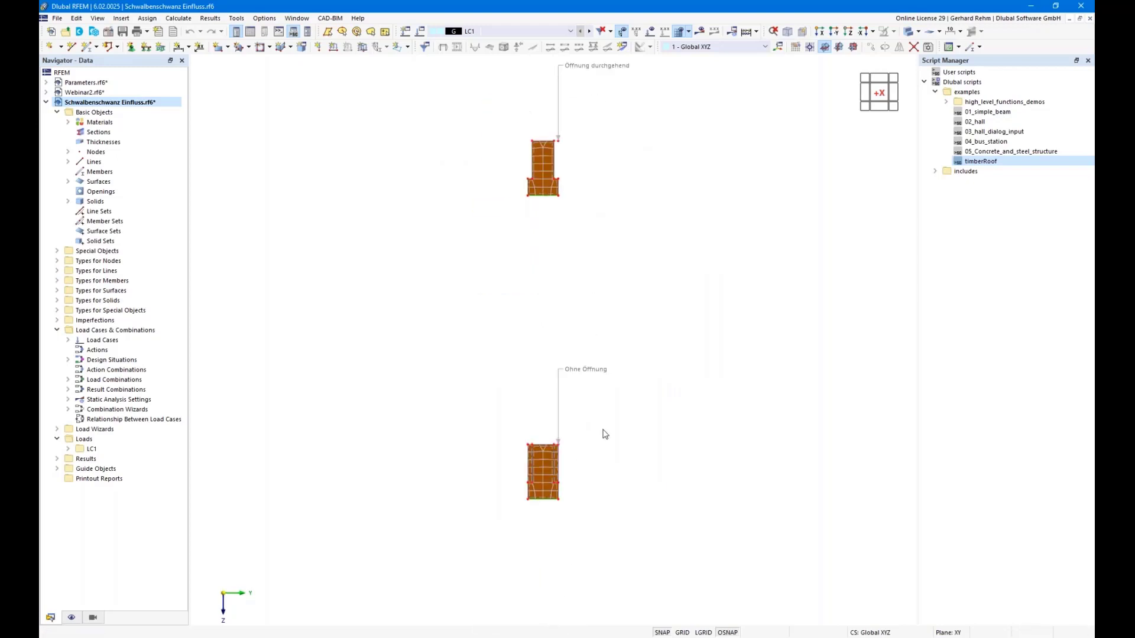
pyautogui.moveTo(602, 430); pyautogui.dragTo(601, 348, button='middle')
pyautogui.moveTo(640, 436); pyautogui.dragTo(626, 347, button='middle')
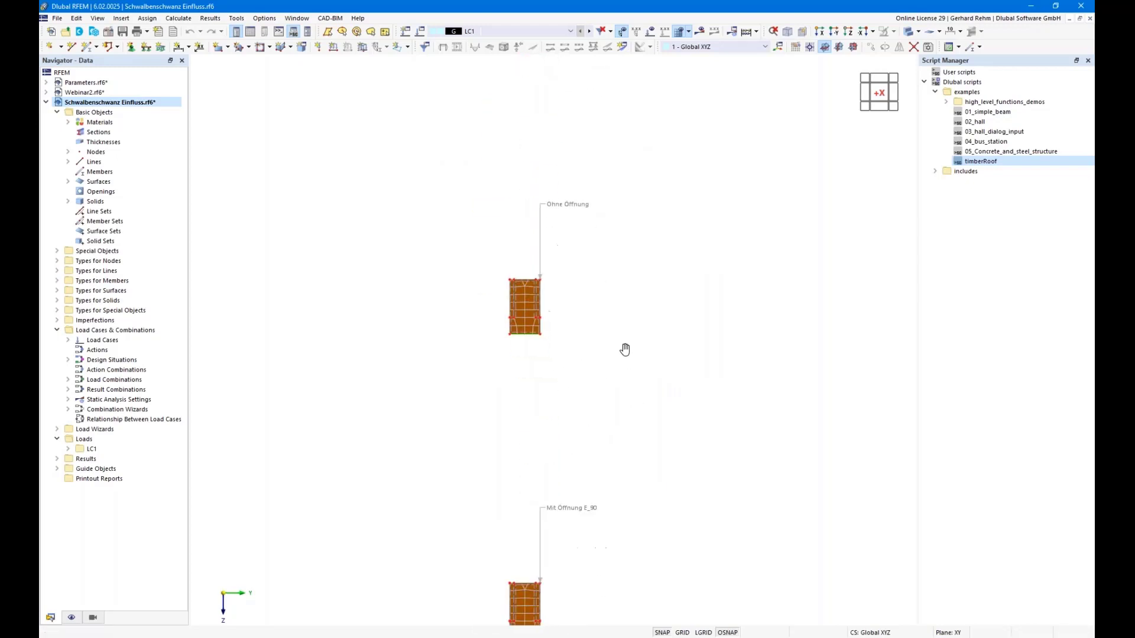
pyautogui.scroll(-1, 626, 349)
# Inspect the infill solids of the "Mit Öffnung E_90" beam and the elastic modulus of material 3 in the materials table.
pyautogui.keyDown('ctrl'); pyautogui.moveTo(666, 442); pyautogui.dragTo(449, 388, button='middle'); pyautogui.keyUp('ctrl')
pyautogui.scroll(3, 437, 389)
pyautogui.scroll(2, 430, 393)
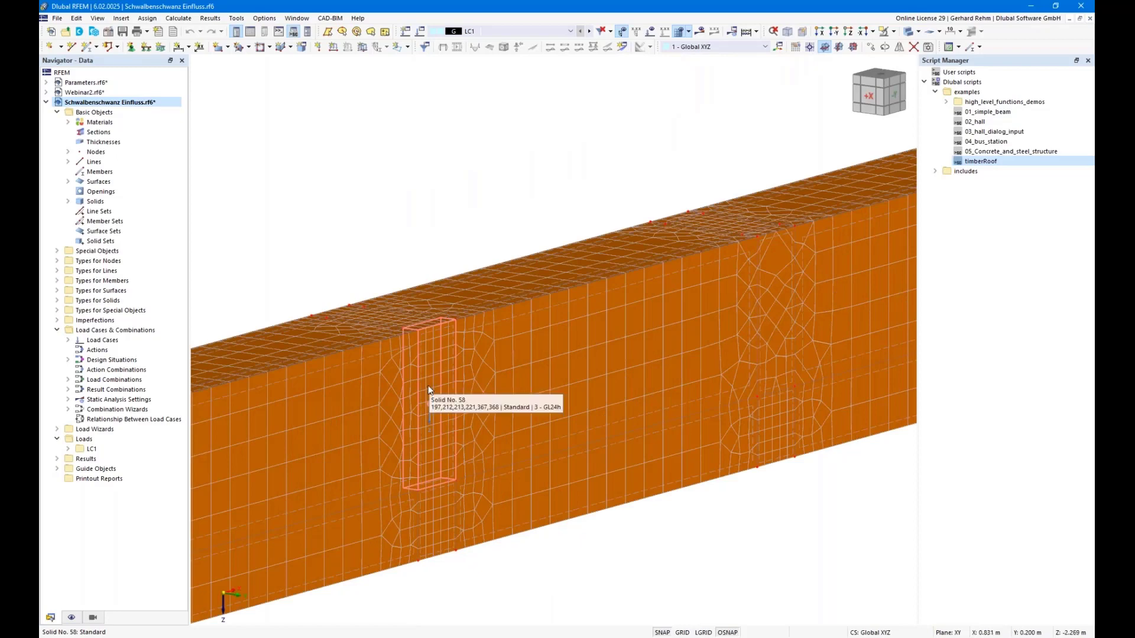
pyautogui.click(251, 32)
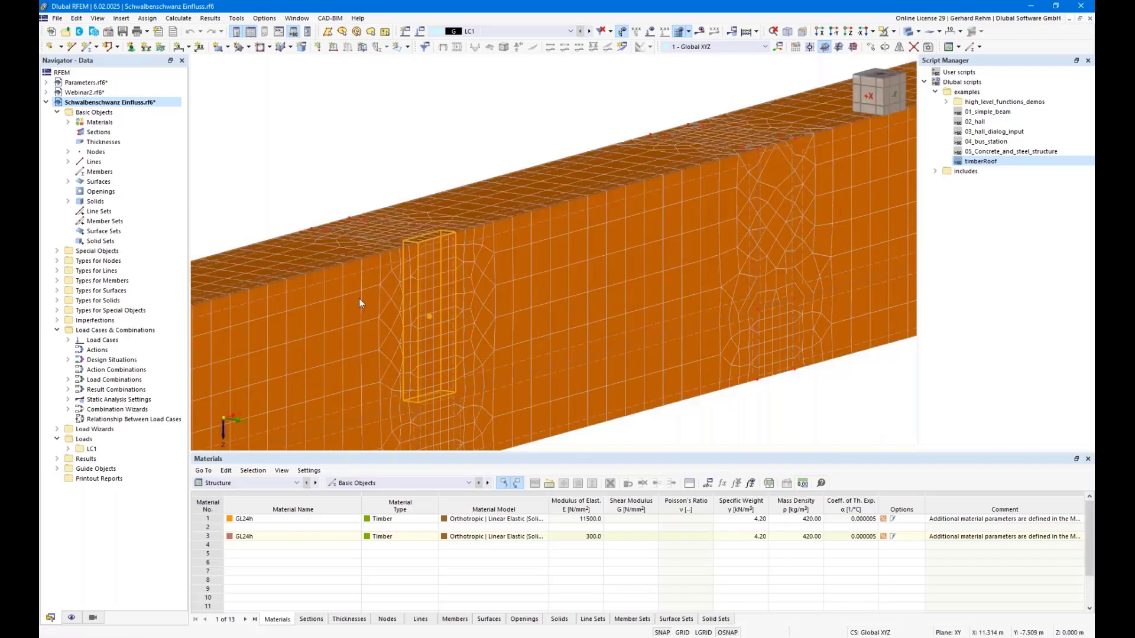
pyautogui.click(555, 537)
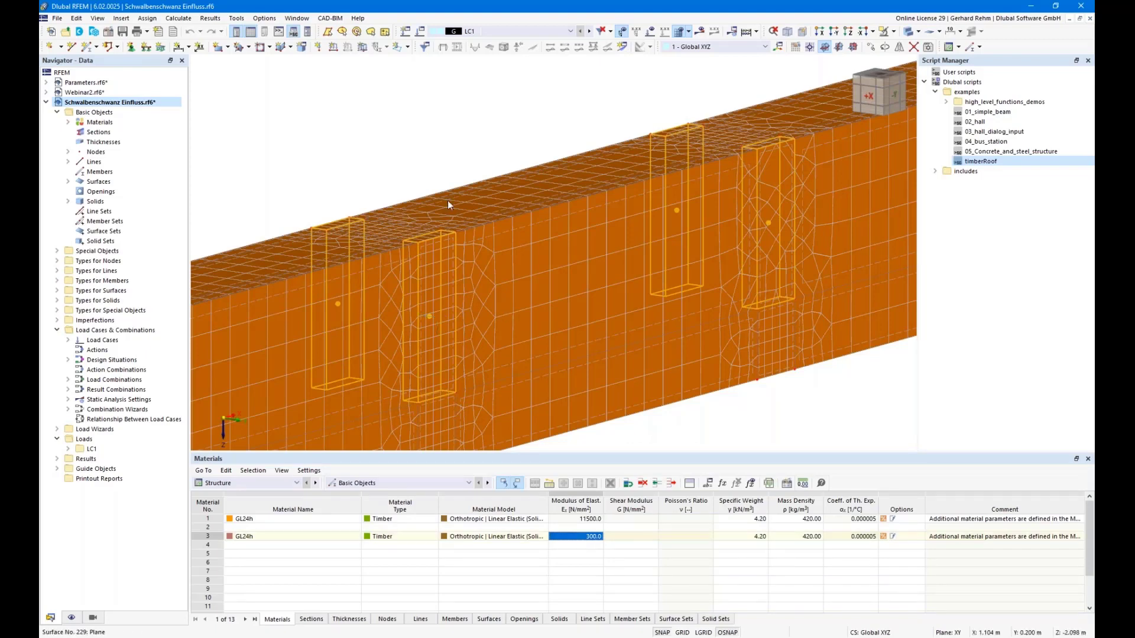
# Deselect the solids and examine the open dovetail notches in the "Mit Öffnung" beam up close.
pyautogui.click(436, 163)
pyautogui.scroll(-6, 436, 163)
pyautogui.moveTo(567, 308); pyautogui.dragTo(560, 273, button='middle')
pyautogui.scroll(5, 560, 273)
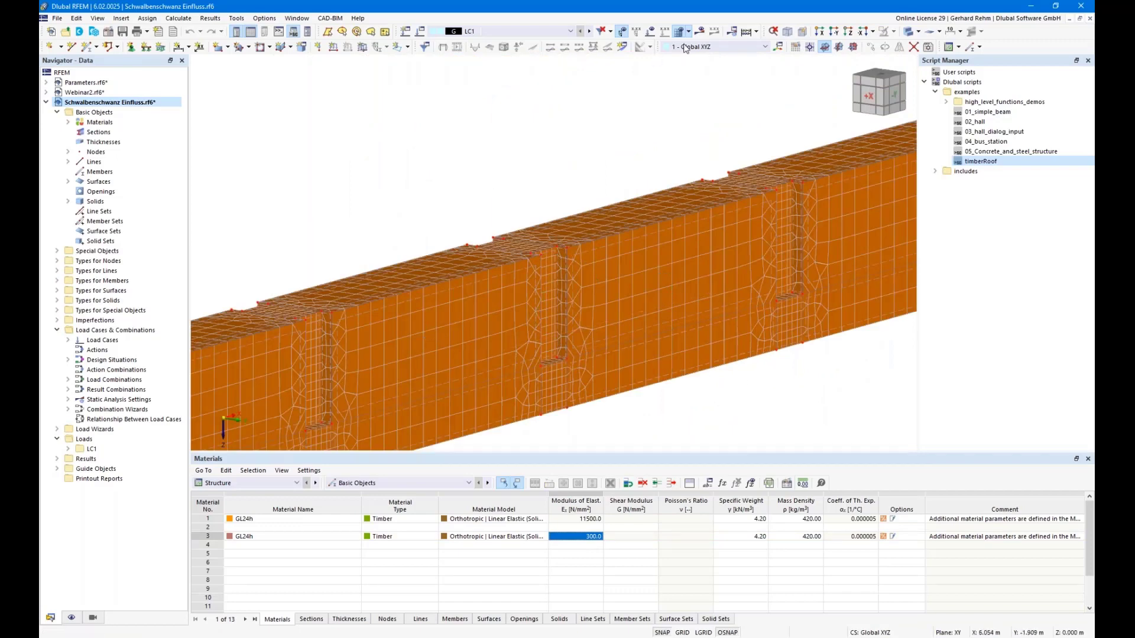
# View all four beams from the front without the materials table and compare their displacement results.
pyautogui.click(843, 34)
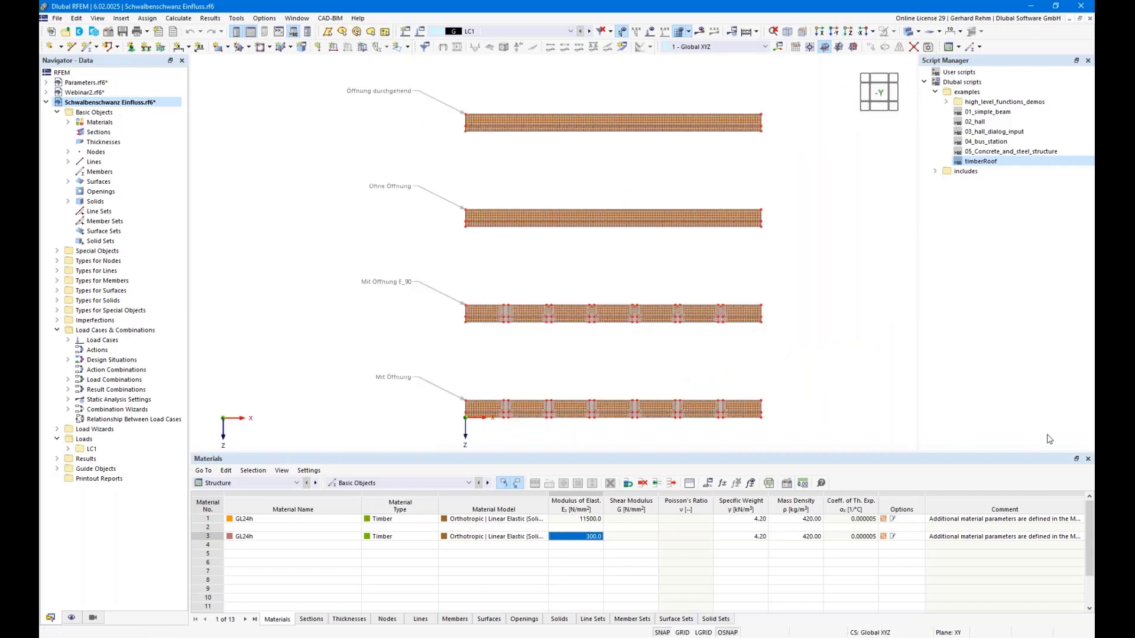
pyautogui.click(1088, 458)
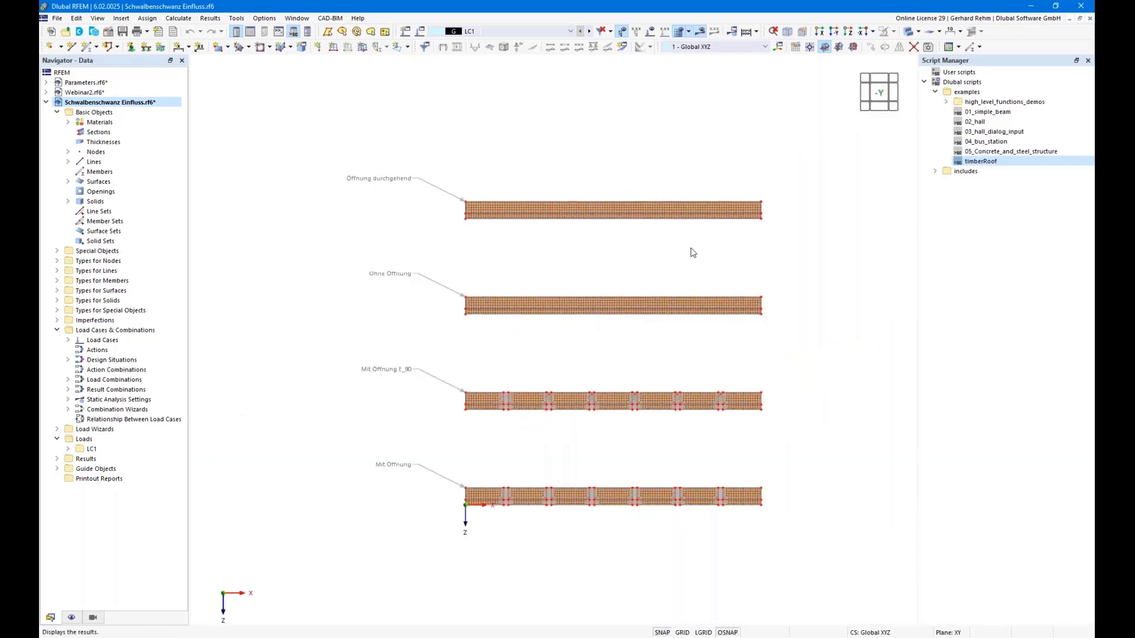
pyautogui.click(700, 31)
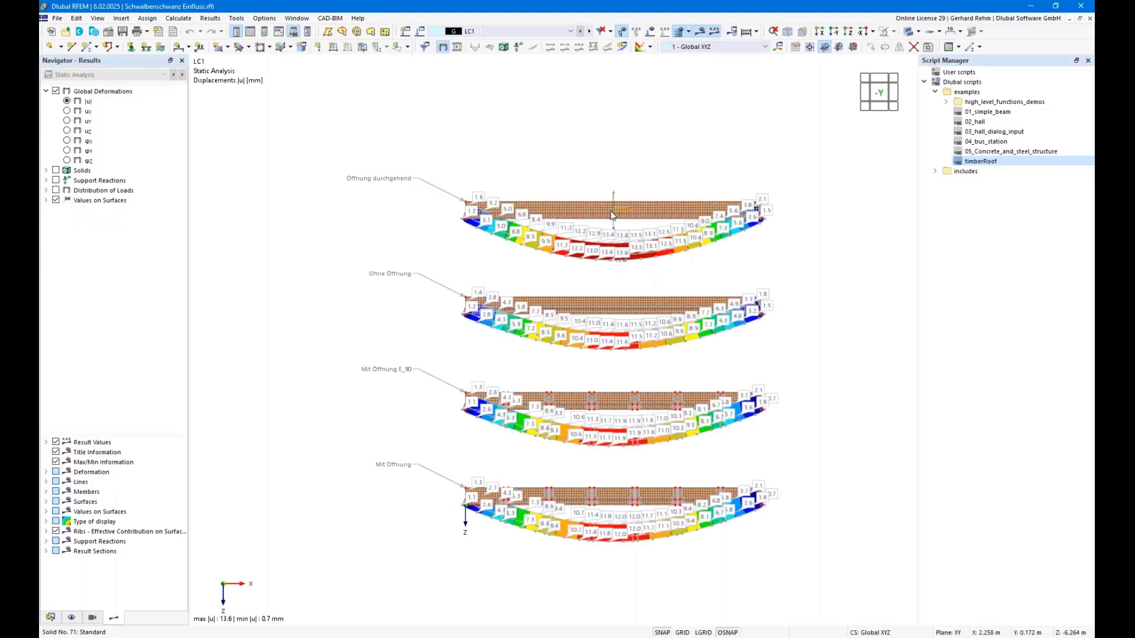
pyautogui.scroll(2, 612, 225)
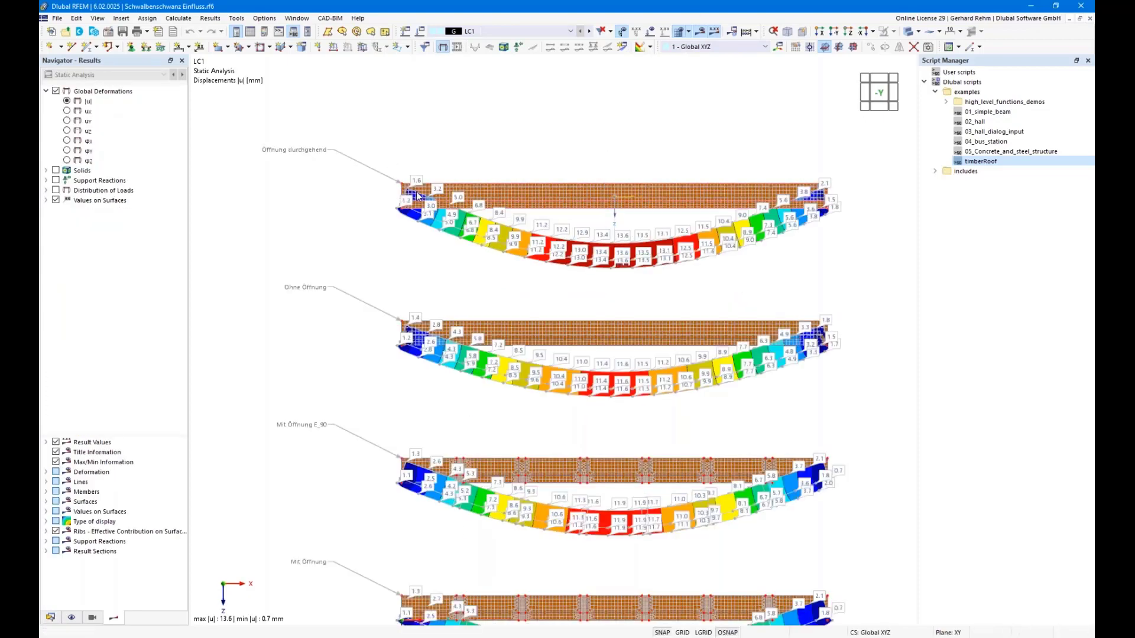
pyautogui.moveTo(627, 238); pyautogui.dragTo(600, 149, button='middle')
pyautogui.scroll(-1, 600, 149)
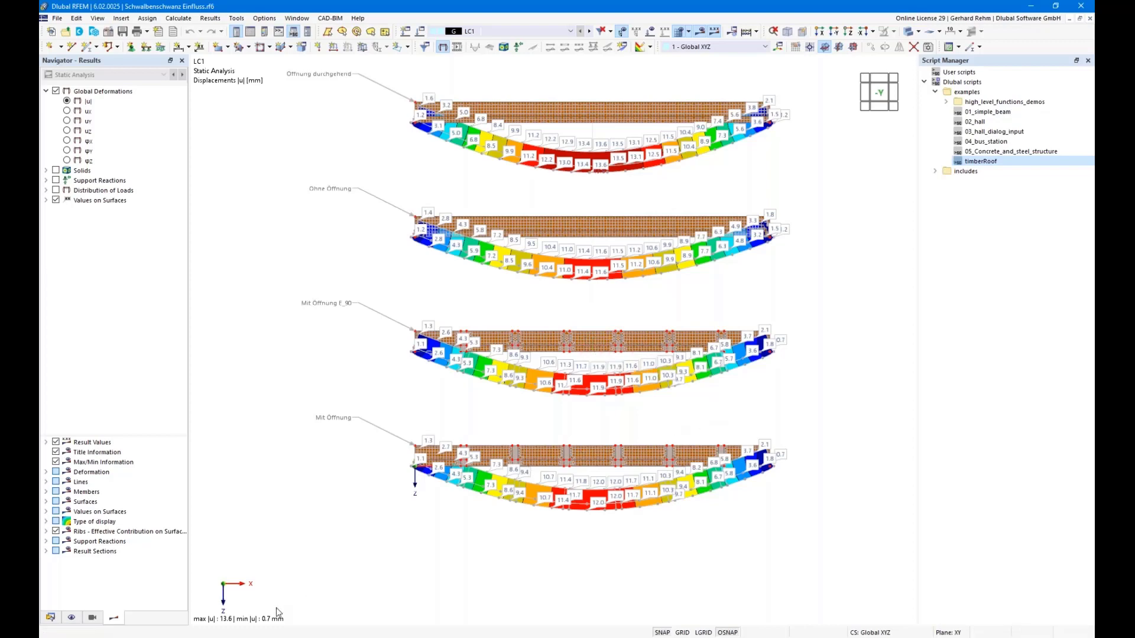
# Switch to the Hip Rafter.rf6 window, view the whole rafter and show the sections list for timber design.
pyautogui.click(256, 634)
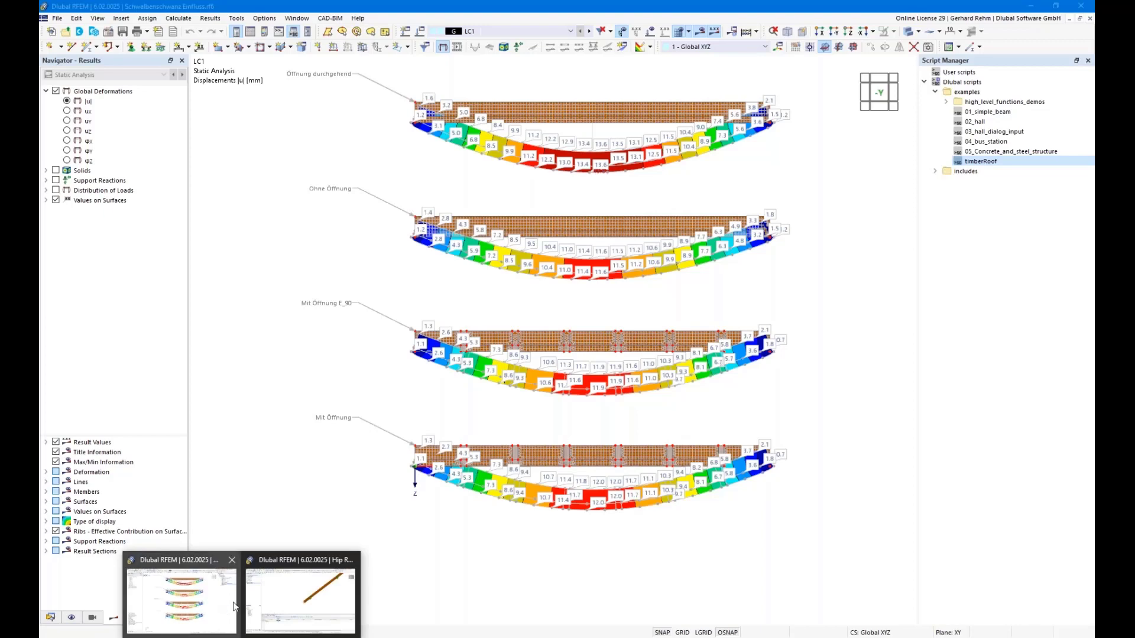
pyautogui.click(299, 599)
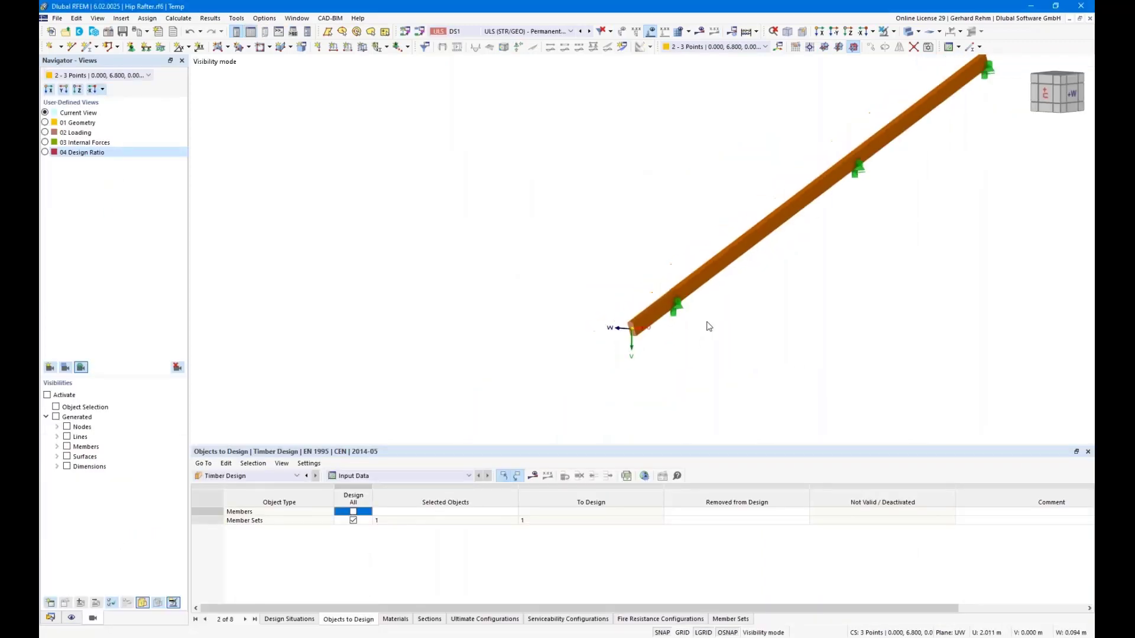
pyautogui.moveTo(802, 317); pyautogui.dragTo(637, 370, button='middle')
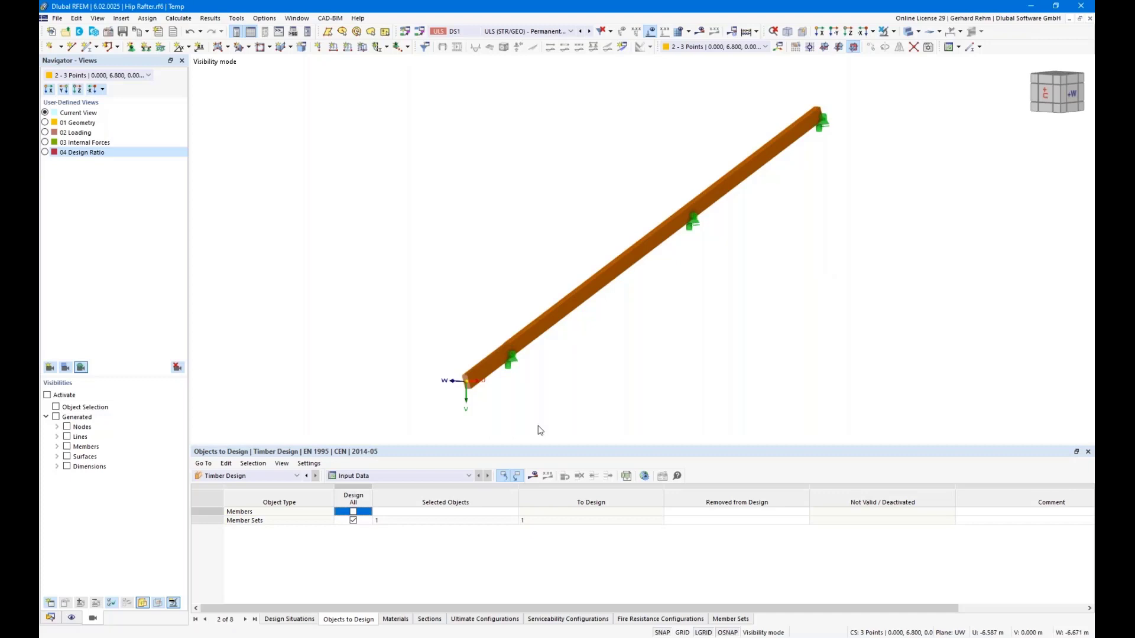
pyautogui.click(429, 619)
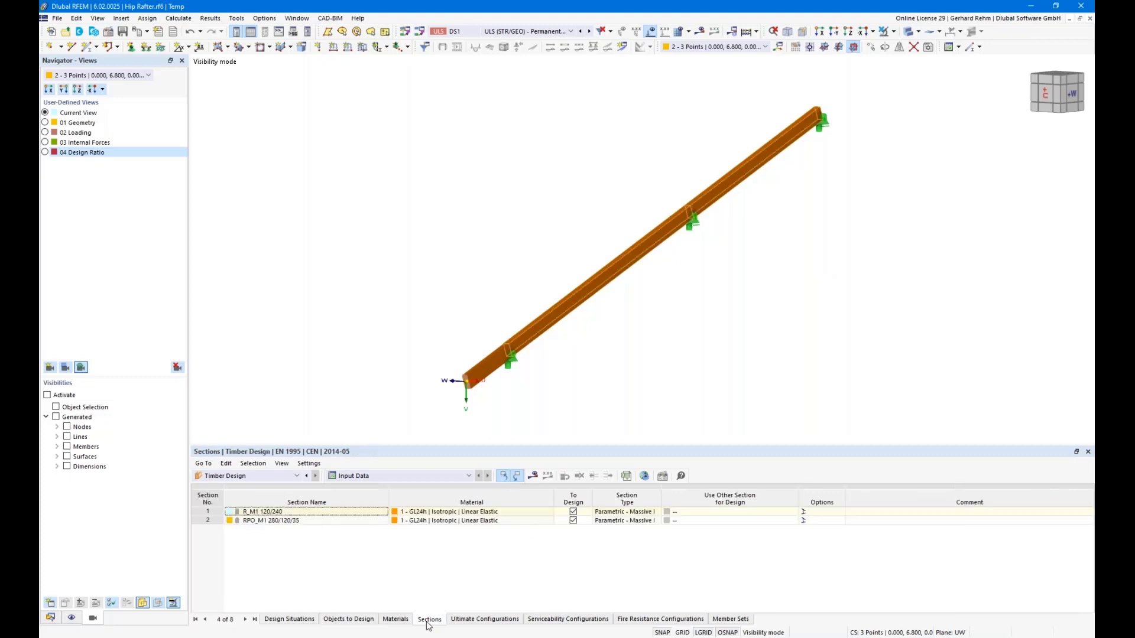
# Open the section to use for designing section 2 and choose the parametric Massive T-Section with Peak Outward.
pyautogui.click(756, 521)
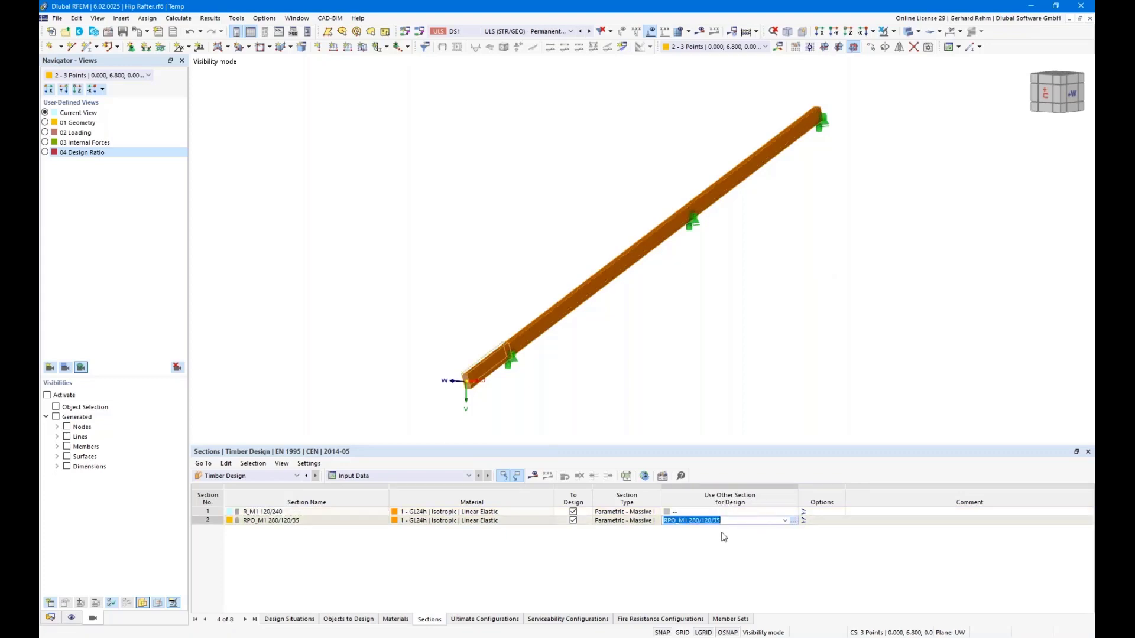
pyautogui.click(793, 522)
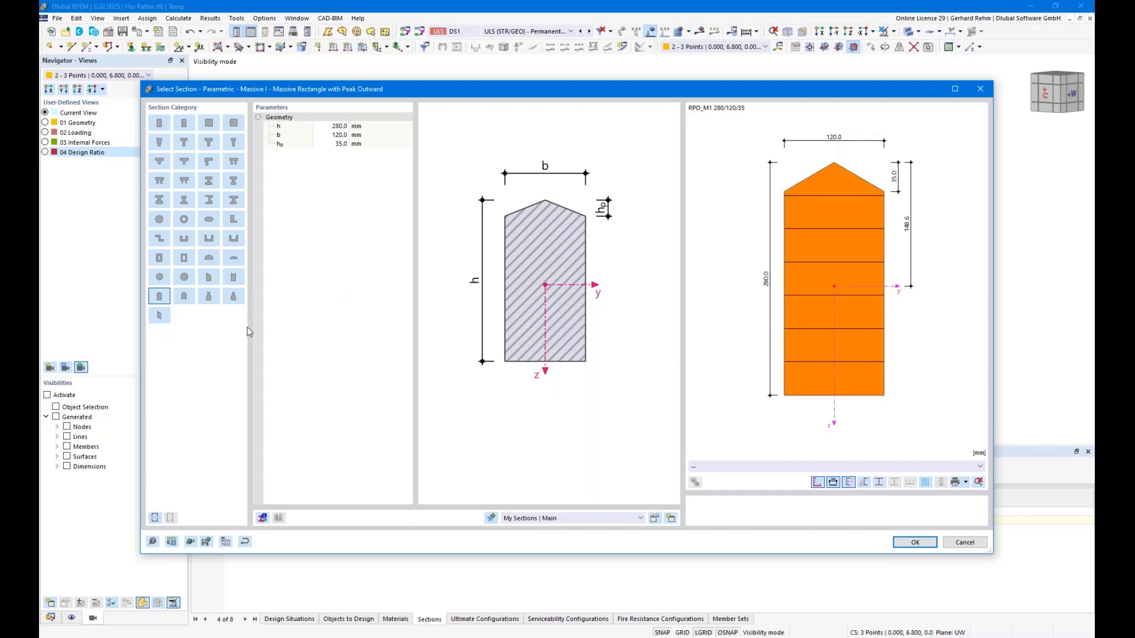
pyautogui.click(223, 637)
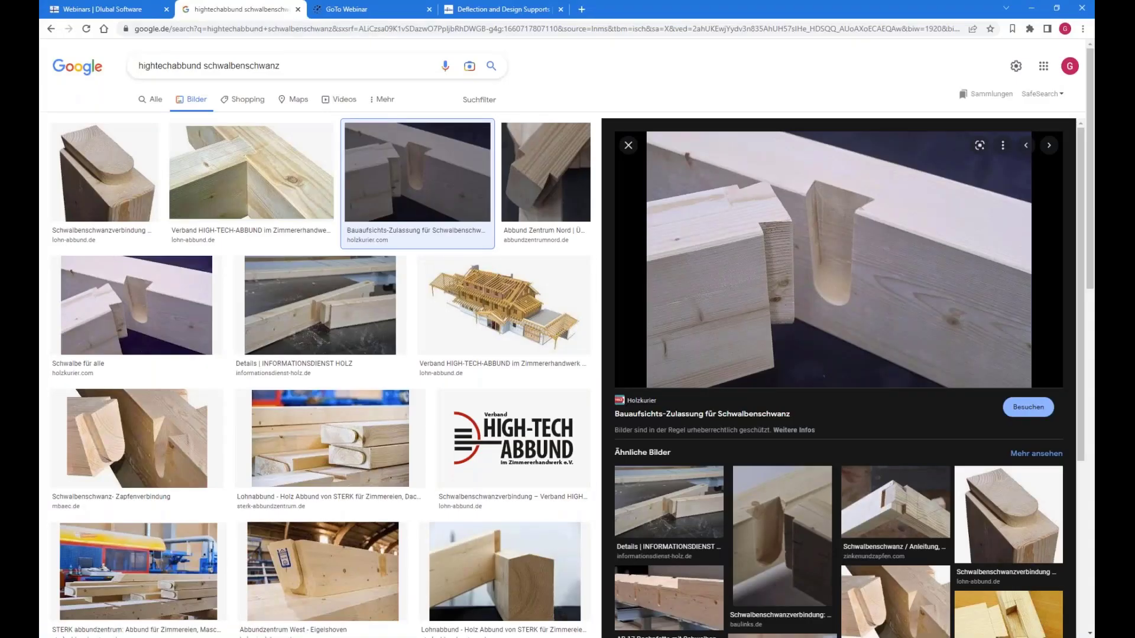
pyautogui.click(276, 613)
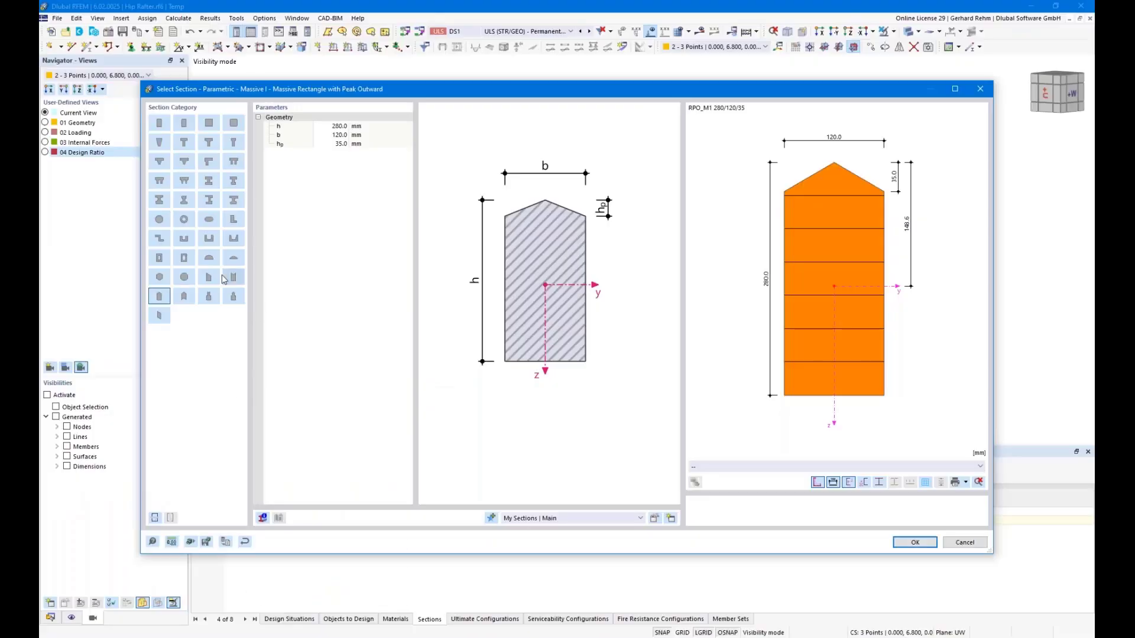
pyautogui.click(234, 296)
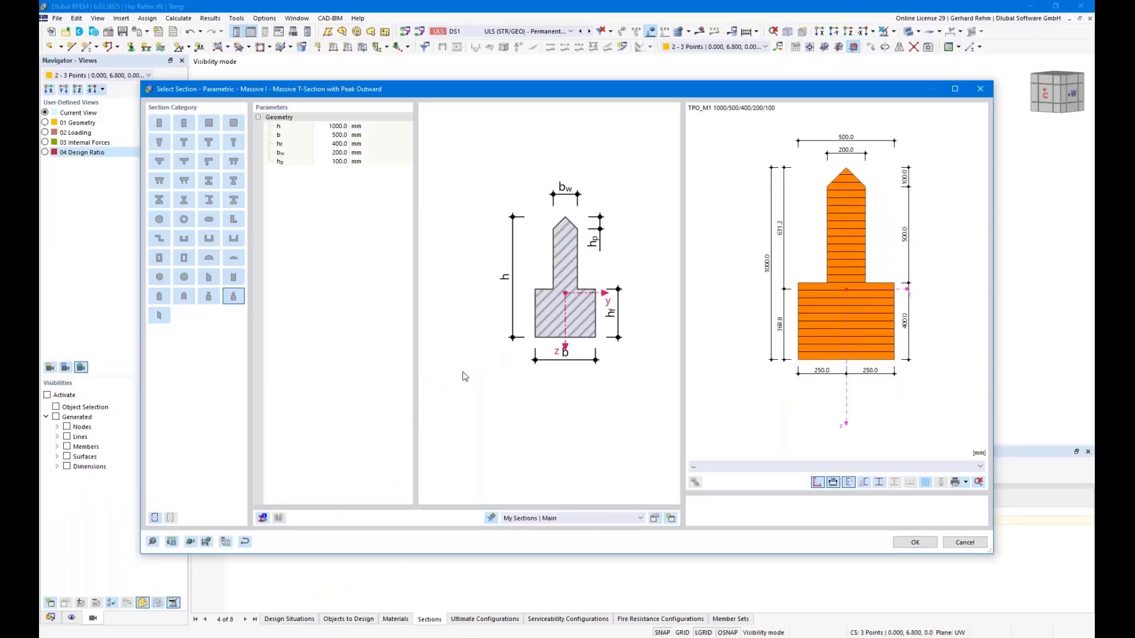
# Set the T-section to h 280, b 120, hf 40, bw 70 and hp 16 mm and assign it as section 2's design section.
pyautogui.click(332, 126)
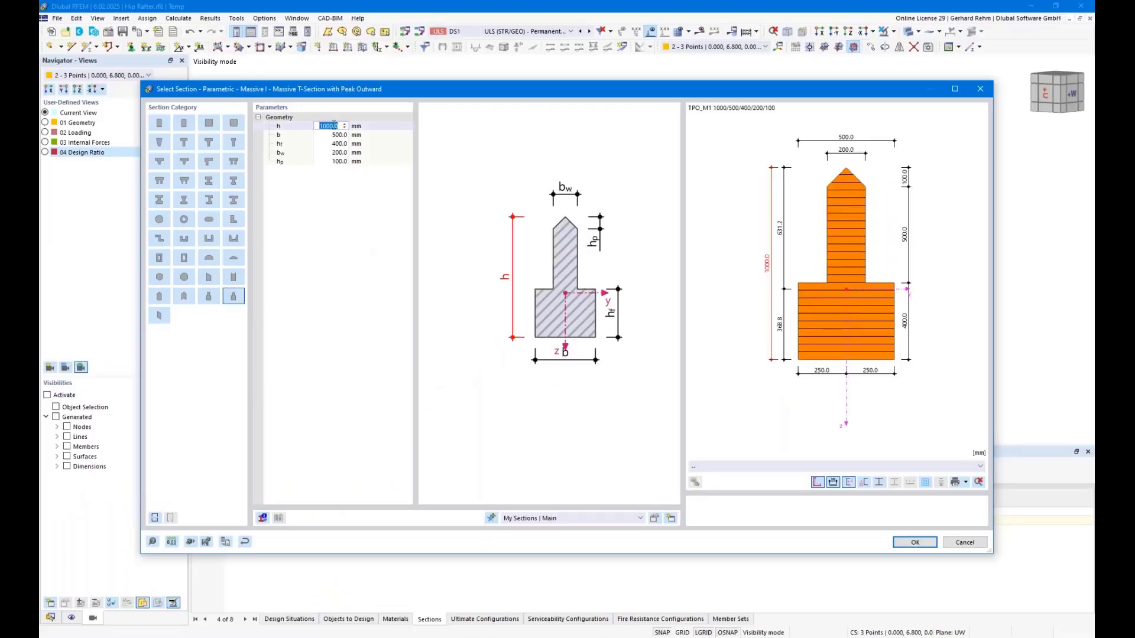
pyautogui.write('280')
pyautogui.press('Tab')
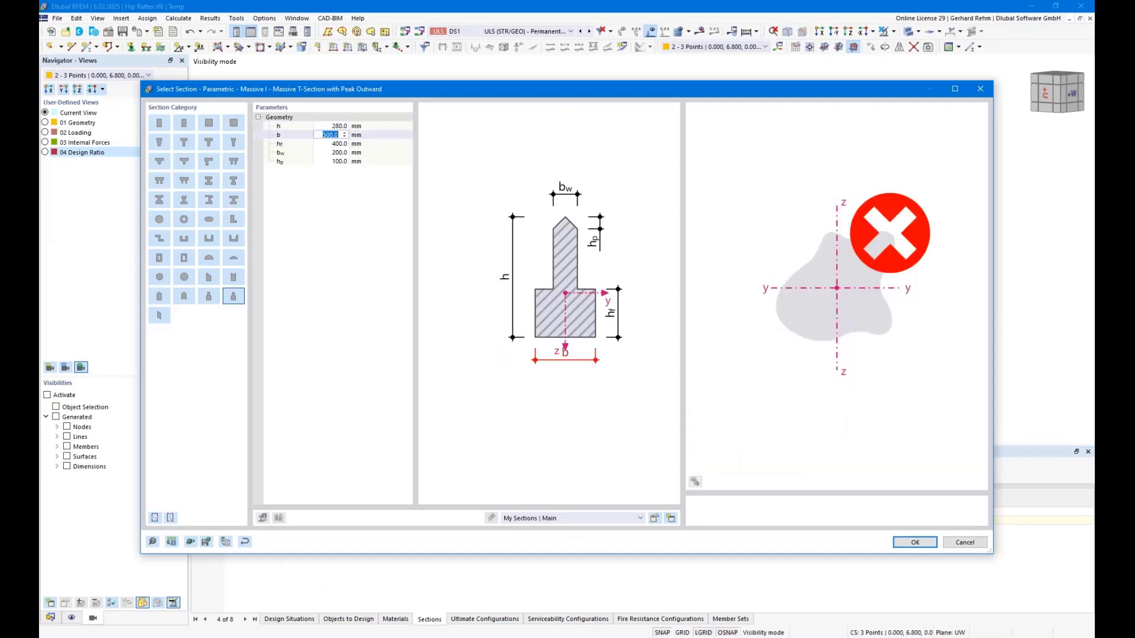
pyautogui.write('120')
pyautogui.press('Tab')
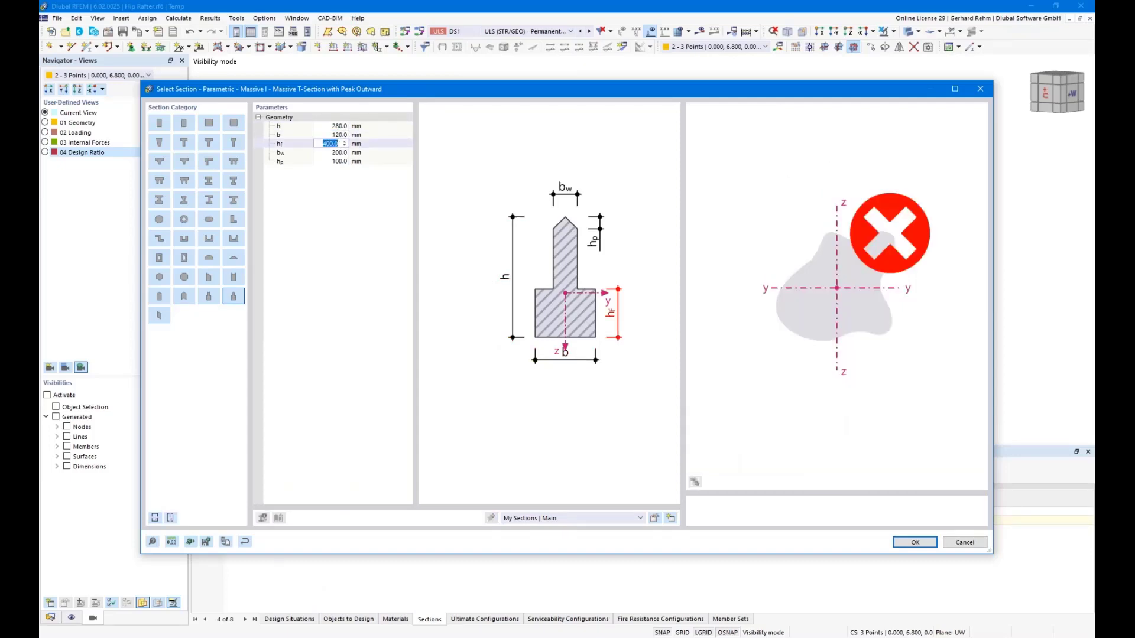
pyautogui.write('40')
pyautogui.press('Tab')
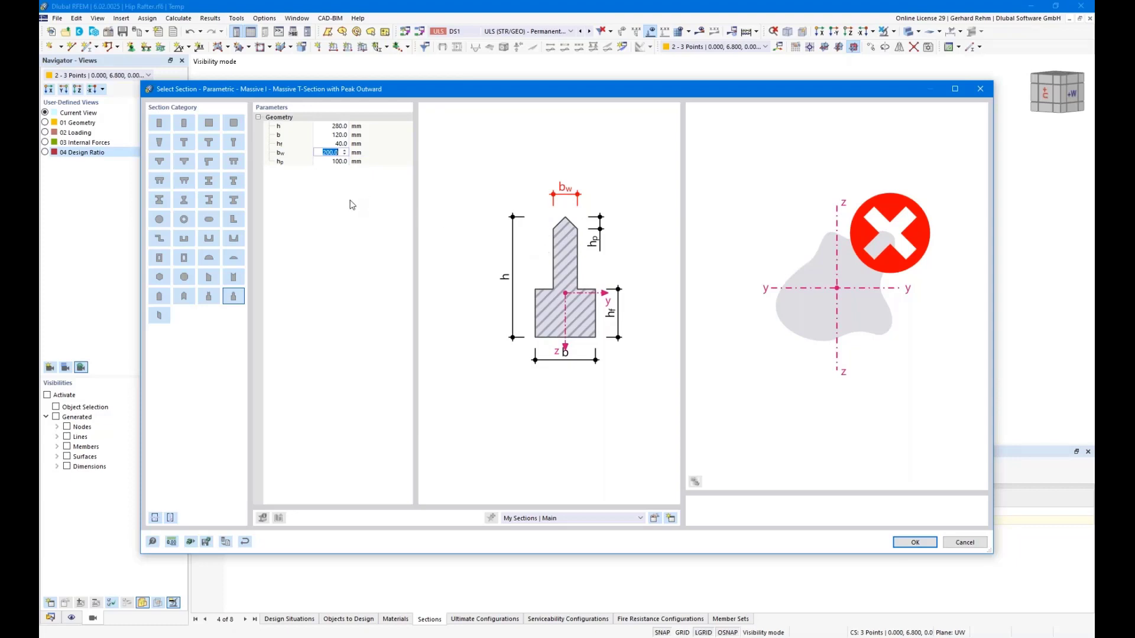
pyautogui.write('70')
pyautogui.press('Tab')
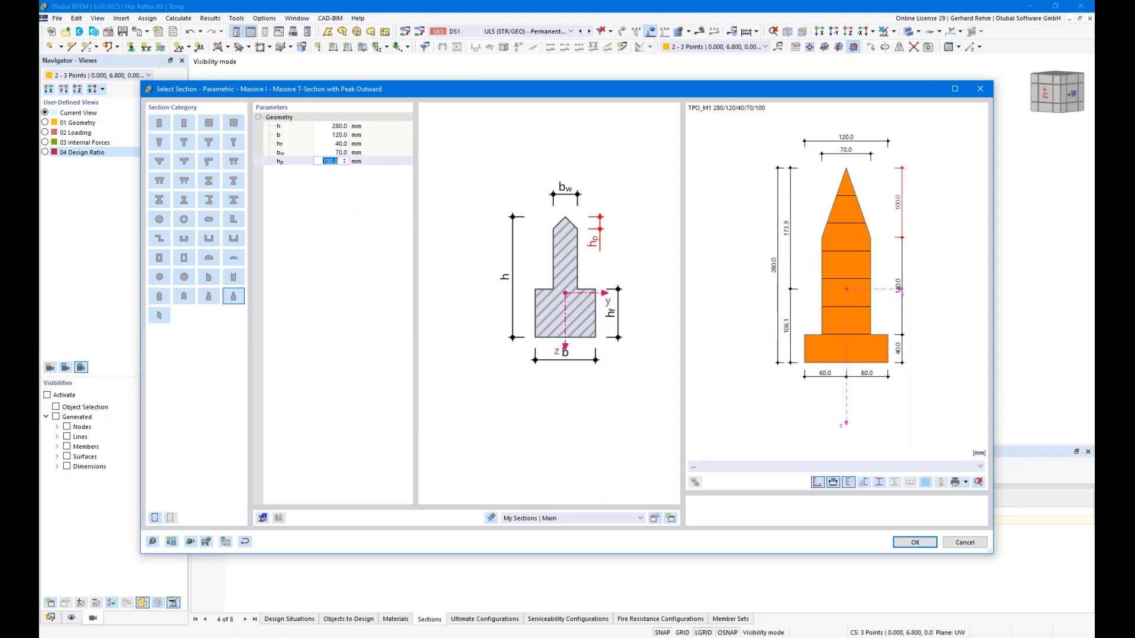
pyautogui.write('16')
pyautogui.hotkey('shift', 'Tab')
pyautogui.hotkey('shift', 'Tab')
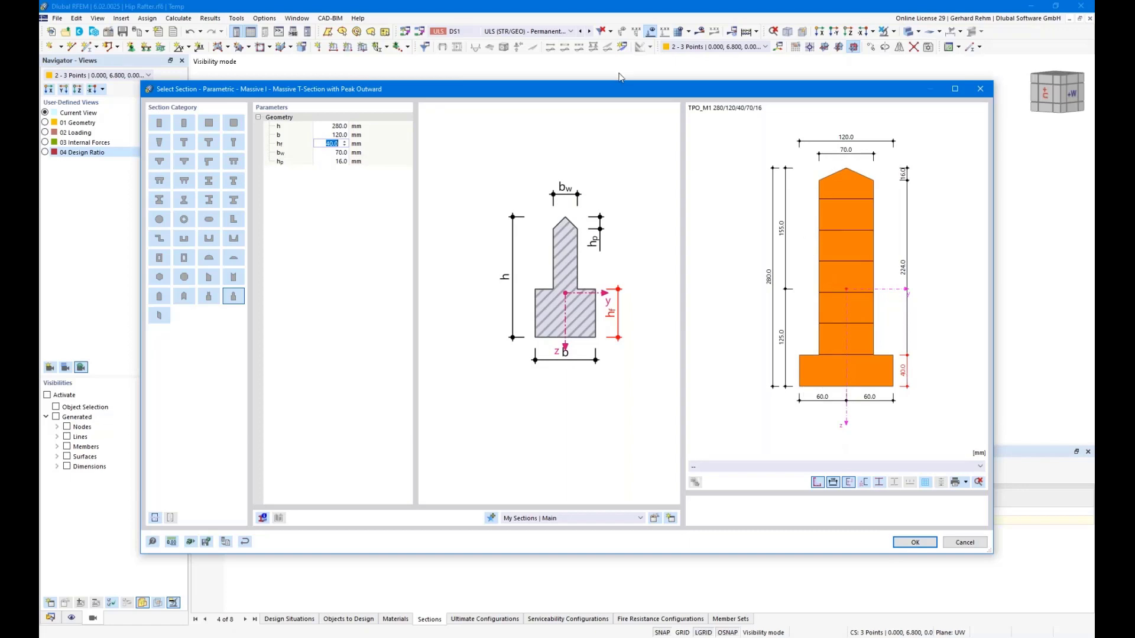
pyautogui.moveTo(622, 97); pyautogui.dragTo(589, 88)
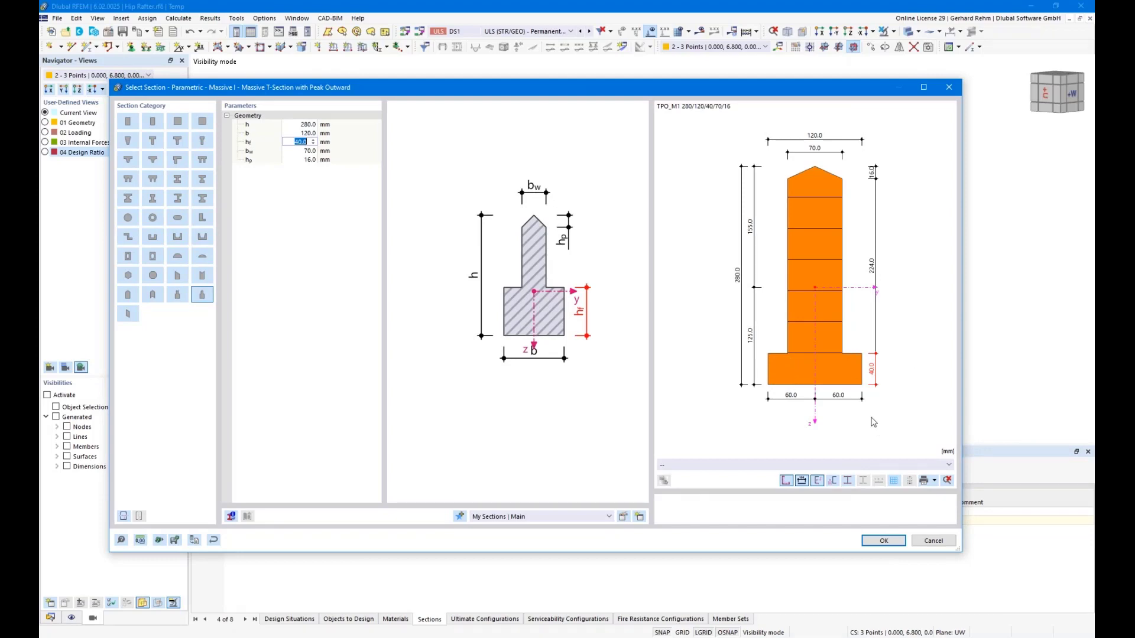
pyautogui.click(883, 541)
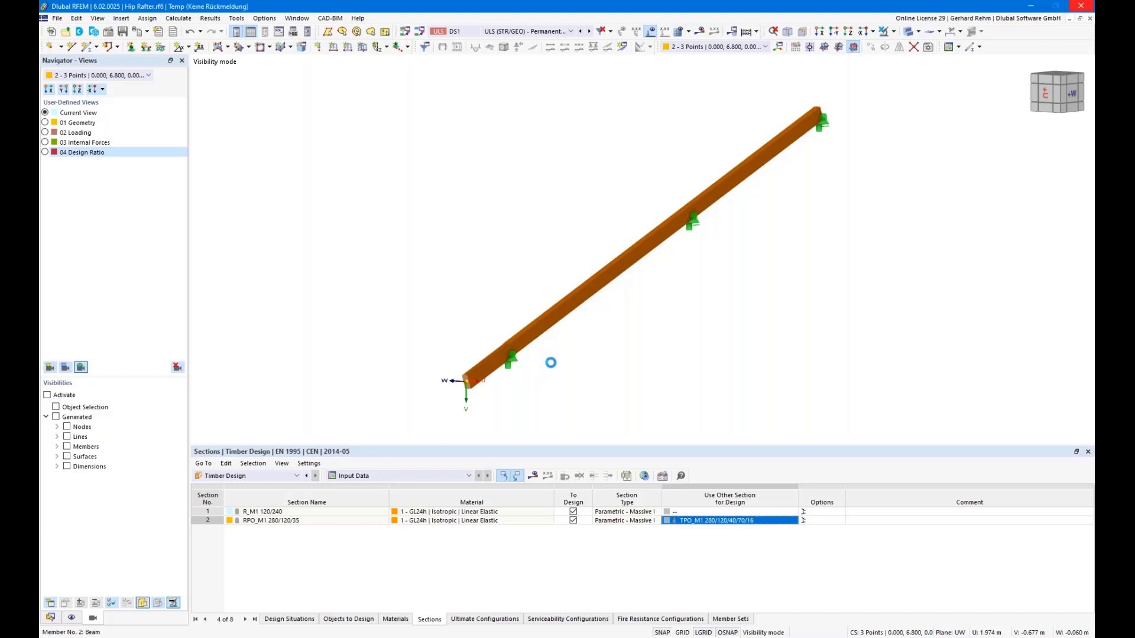
# Inspect the main and section properties of the hip rafter's lowest member.
pyautogui.doubleClick(476, 376)
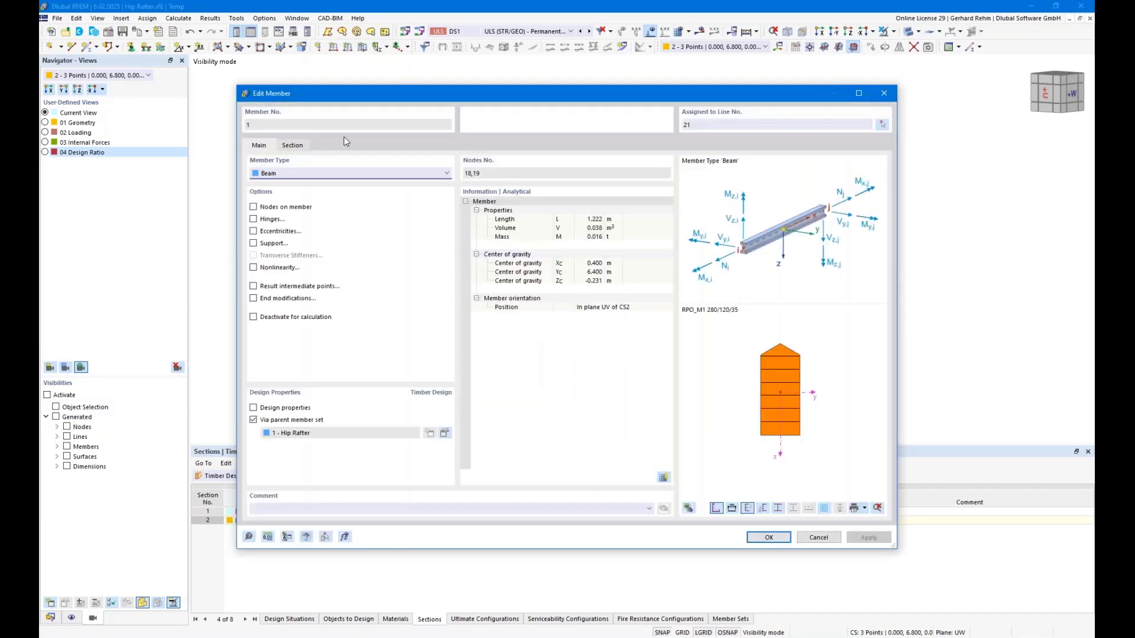
pyautogui.click(292, 146)
pyautogui.click(259, 145)
pyautogui.click(768, 538)
# Examine the start notch parameters offered as a local section reduction for the Hip Rafter member set, discarding the changes.
pyautogui.click(54, 618)
pyautogui.scroll(5, 115, 269)
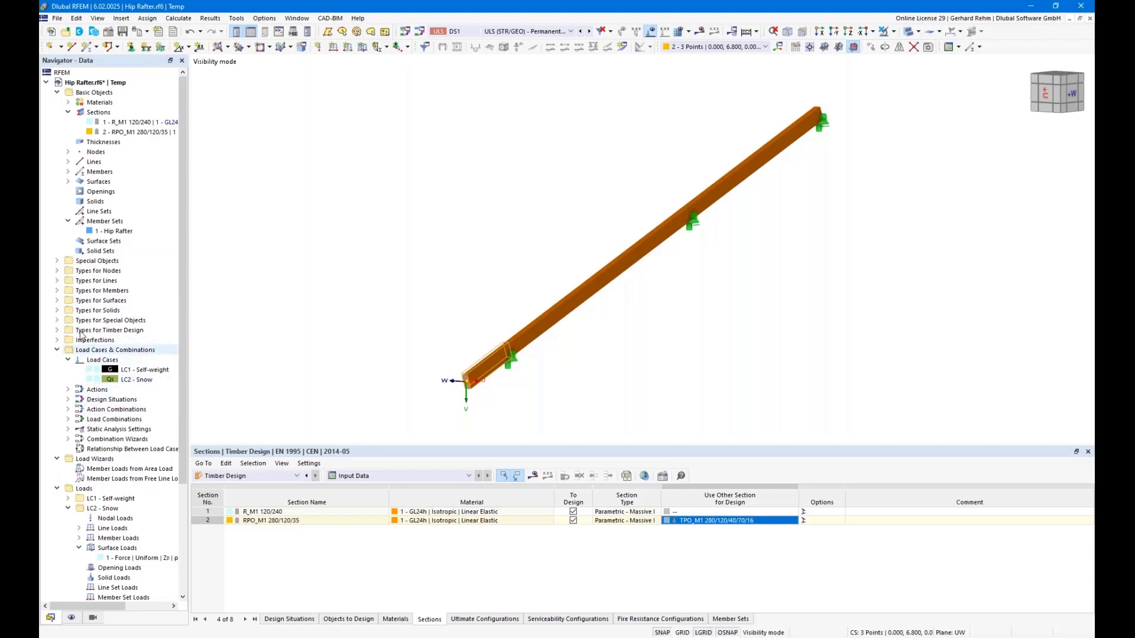
pyautogui.click(102, 232)
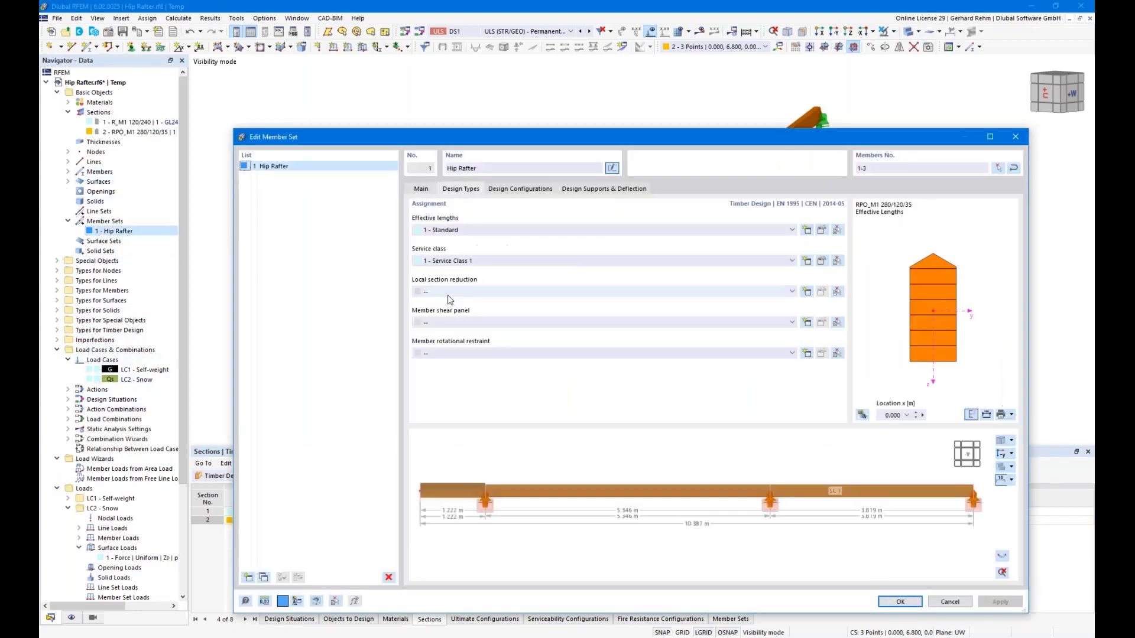
pyautogui.click(807, 291)
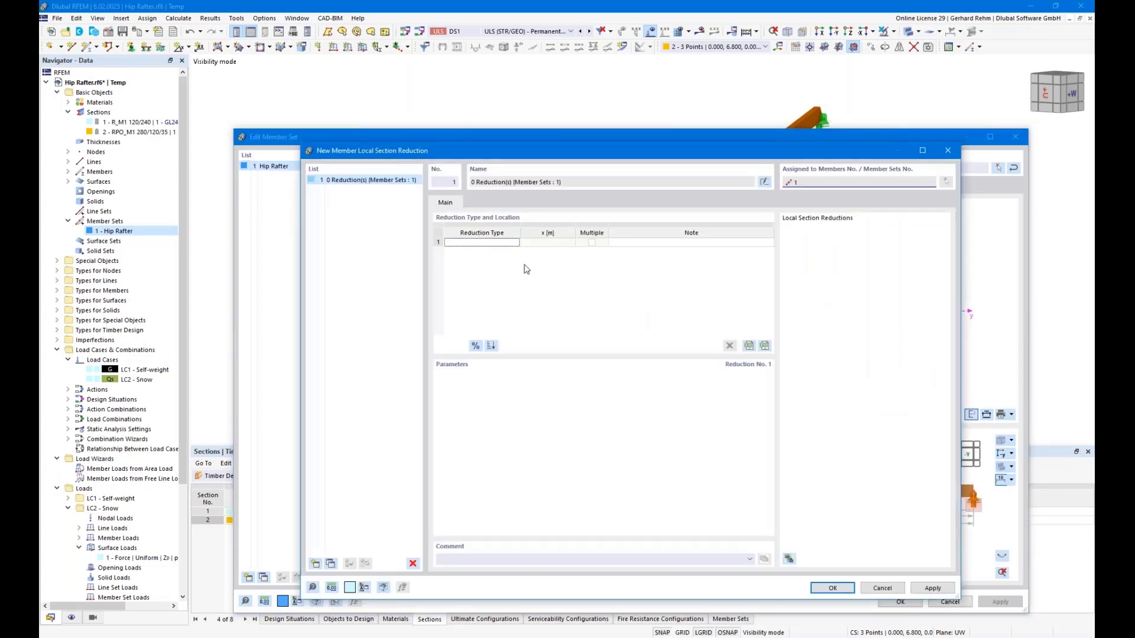
pyautogui.click(495, 242)
pyautogui.click(512, 243)
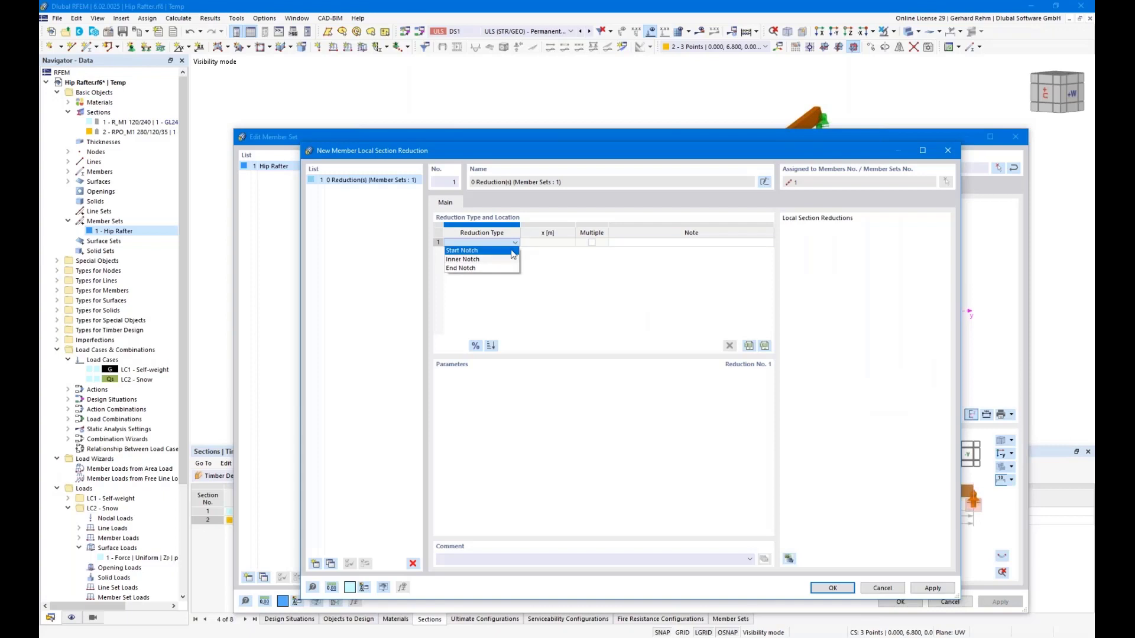
pyautogui.click(512, 253)
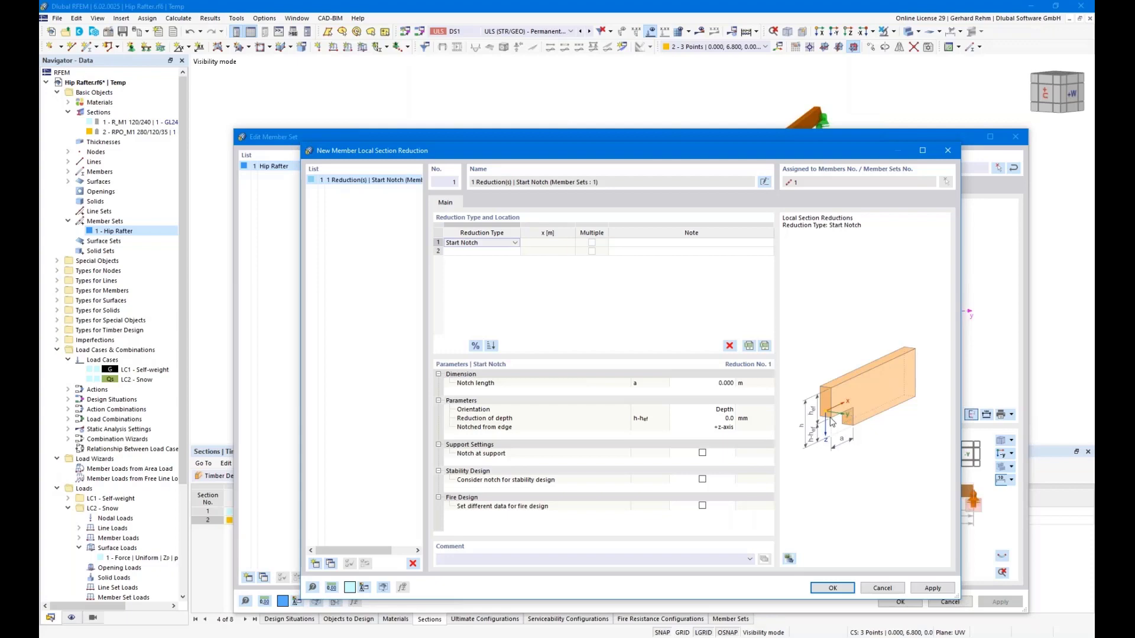
pyautogui.click(888, 589)
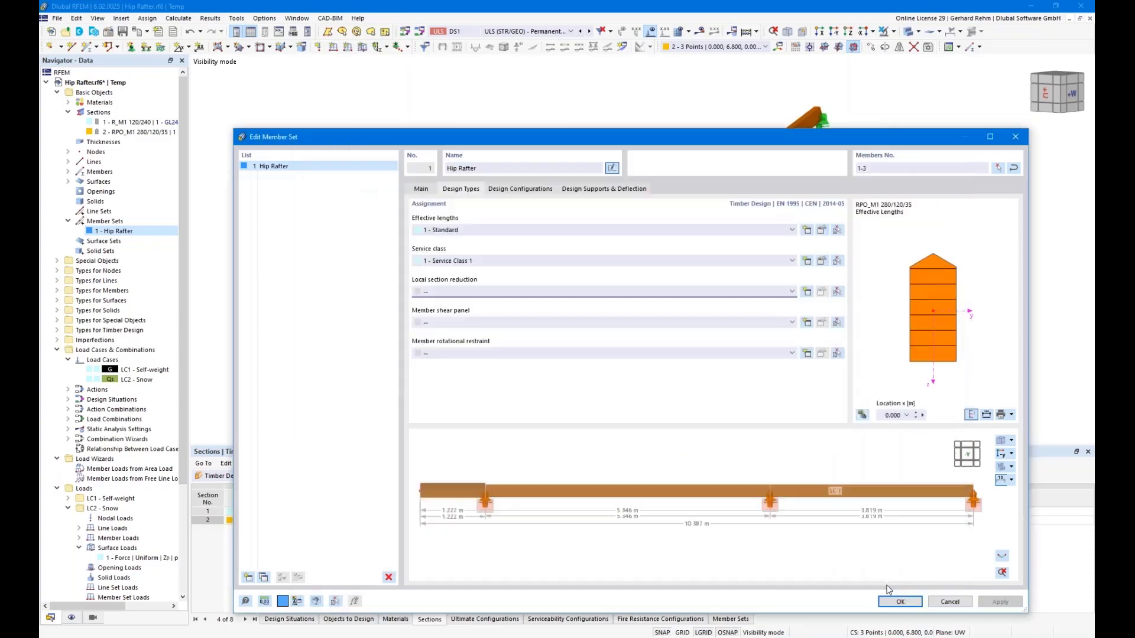
pyautogui.click(951, 603)
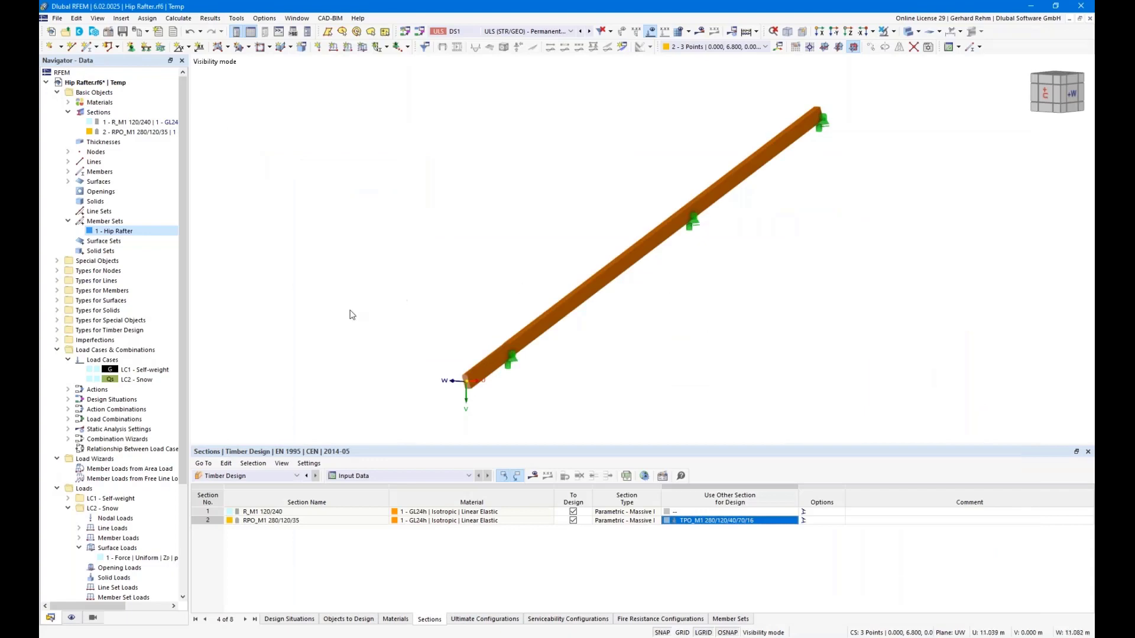
# Switch to the Schwalbenschwanz Einfluss.rf6 window and activate the Webinar2.rf6 roof model there, closing its base data.
pyautogui.click(240, 637)
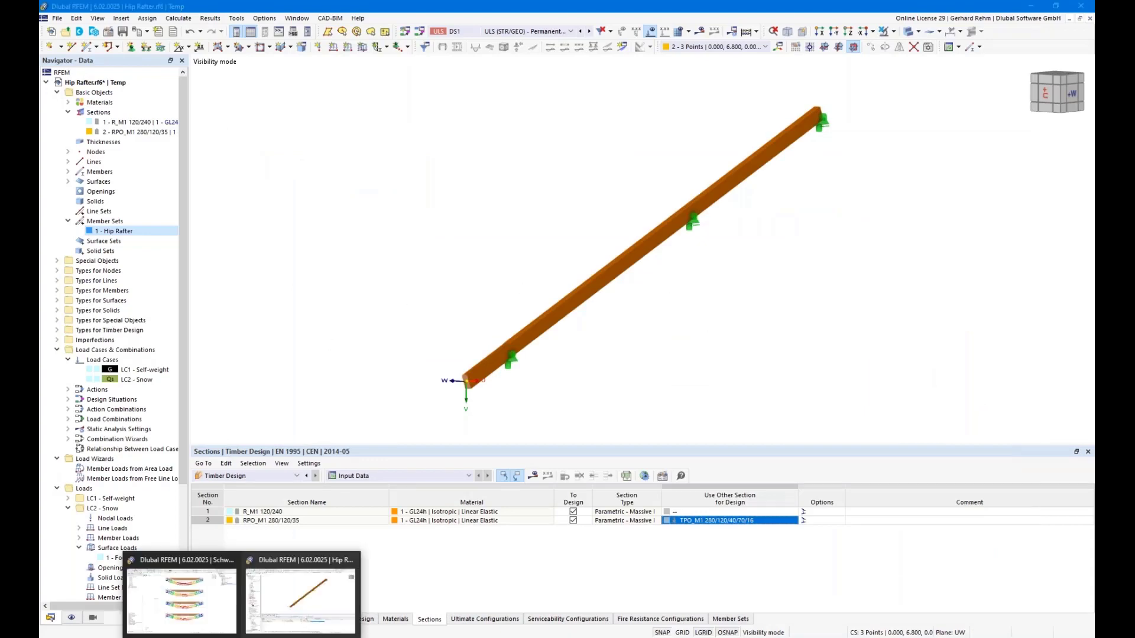
pyautogui.click(214, 616)
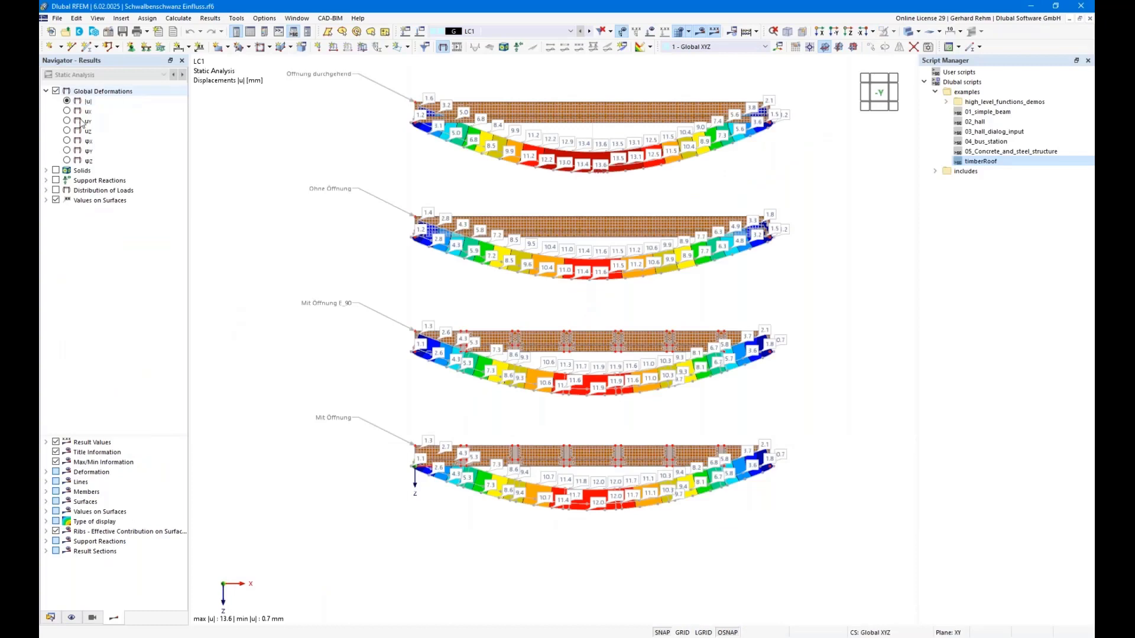
pyautogui.click(50, 618)
pyautogui.click(46, 103)
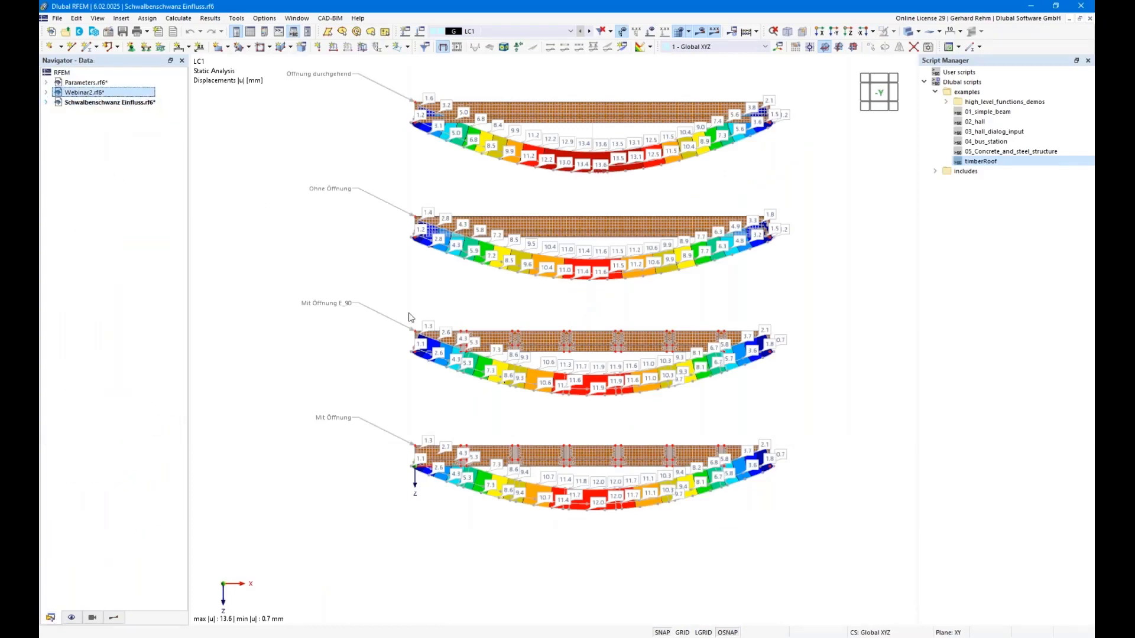
pyautogui.click(47, 93)
pyautogui.click(78, 93)
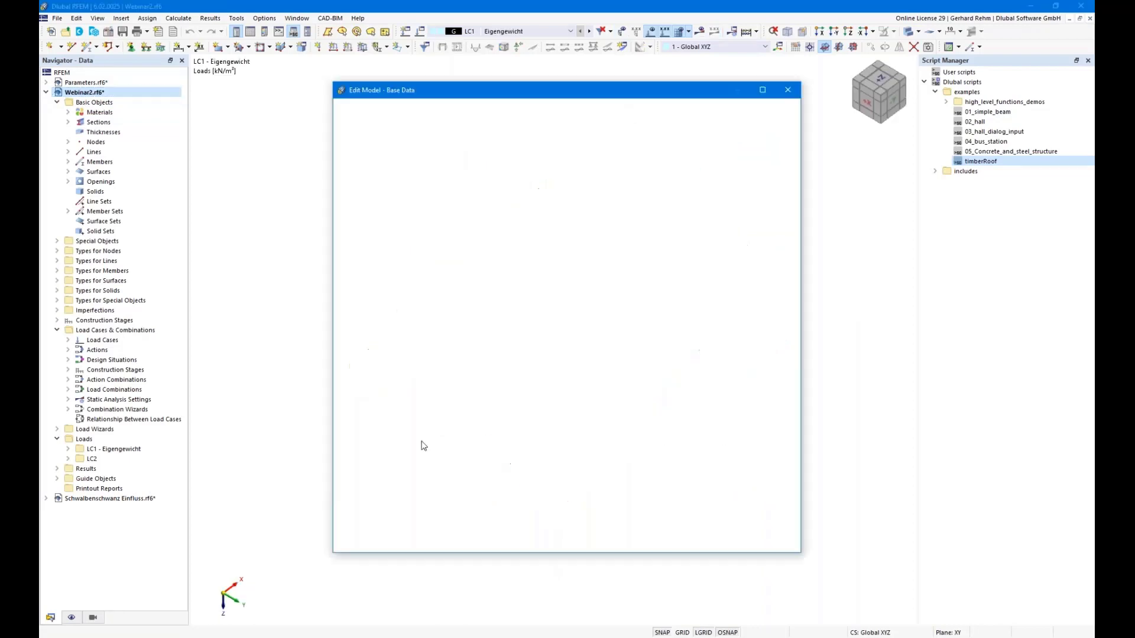
pyautogui.click(739, 542)
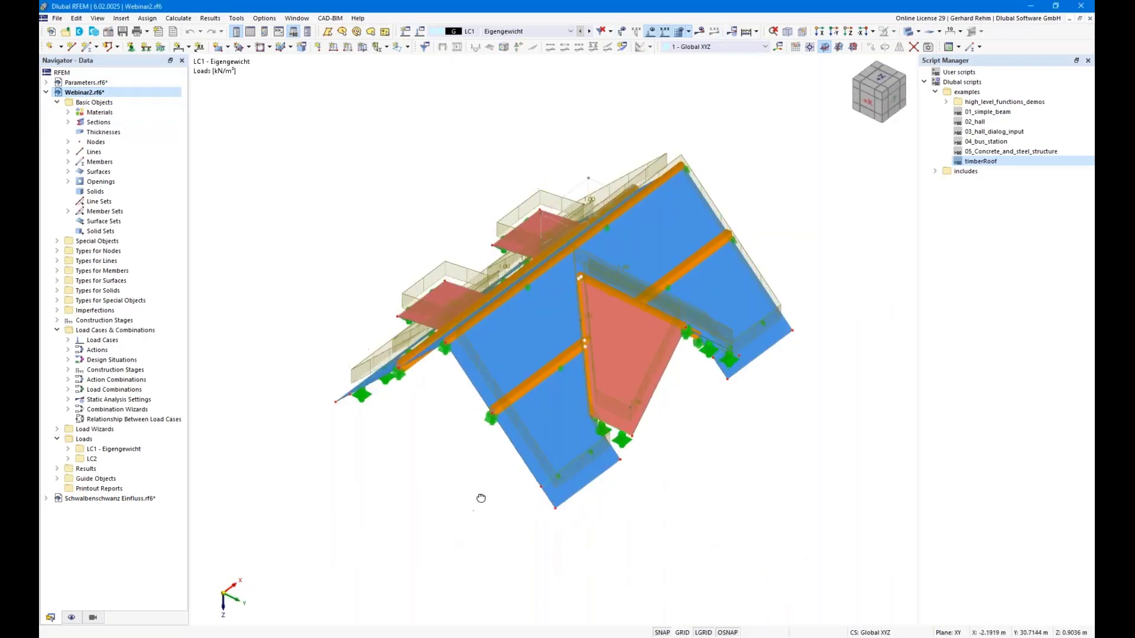
# Hide the loads on the Webinar2 roof model.
pyautogui.moveTo(538, 439); pyautogui.dragTo(500, 477, button='middle')
pyautogui.rightClick(499, 478)
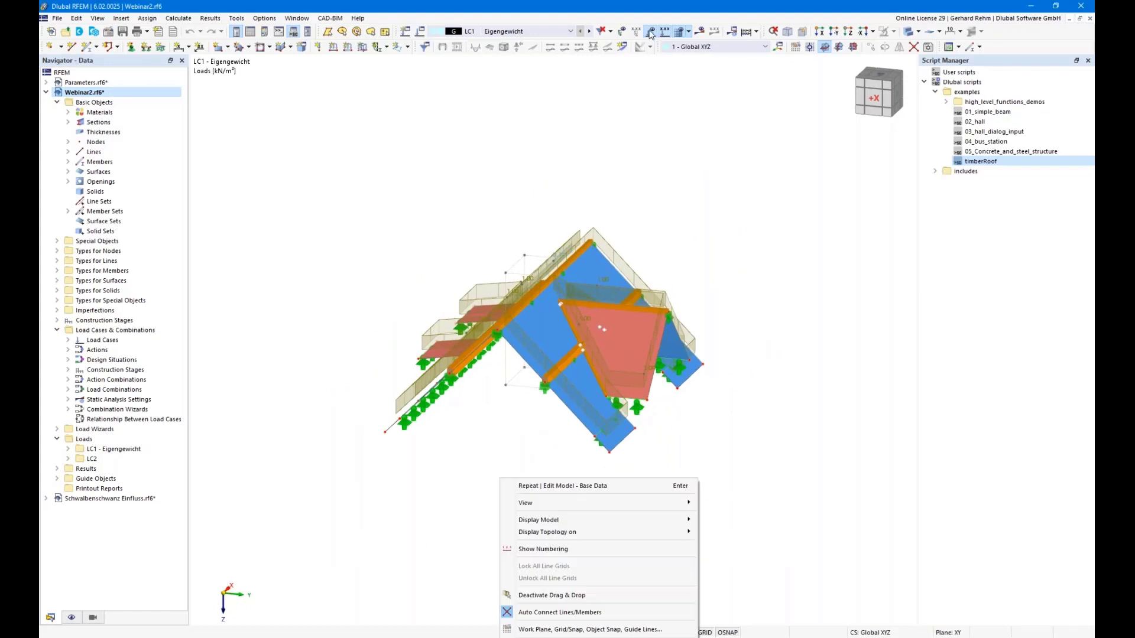
pyautogui.click(651, 33)
pyautogui.moveTo(887, 280); pyautogui.dragTo(835, 374, button='right')
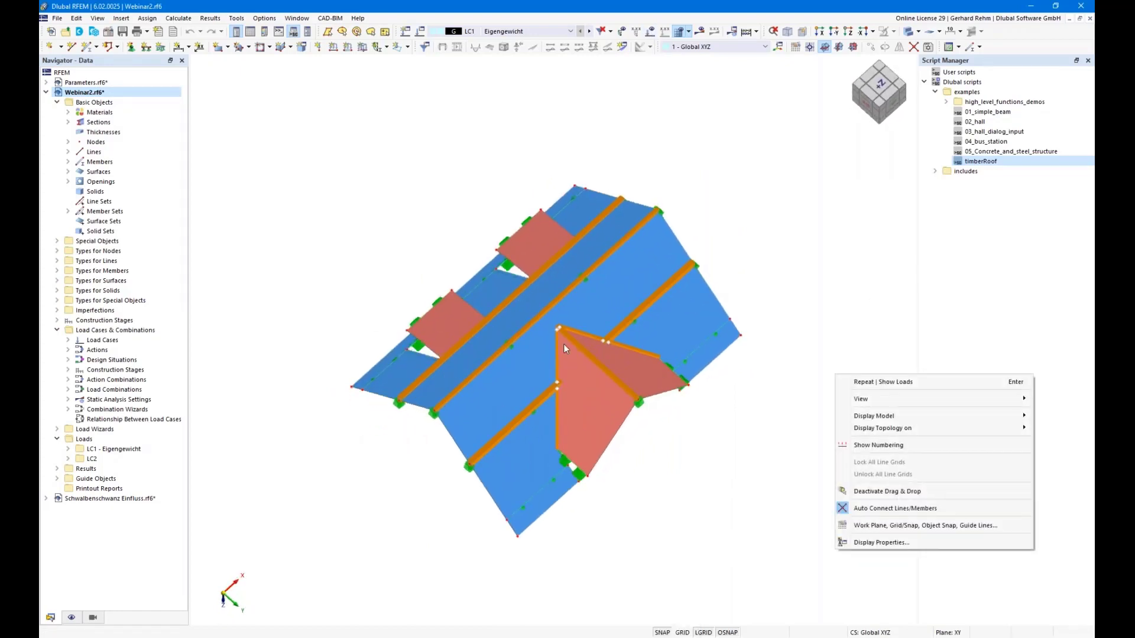
pyautogui.click(672, 467)
pyautogui.rightClick(672, 467)
pyautogui.click(609, 499)
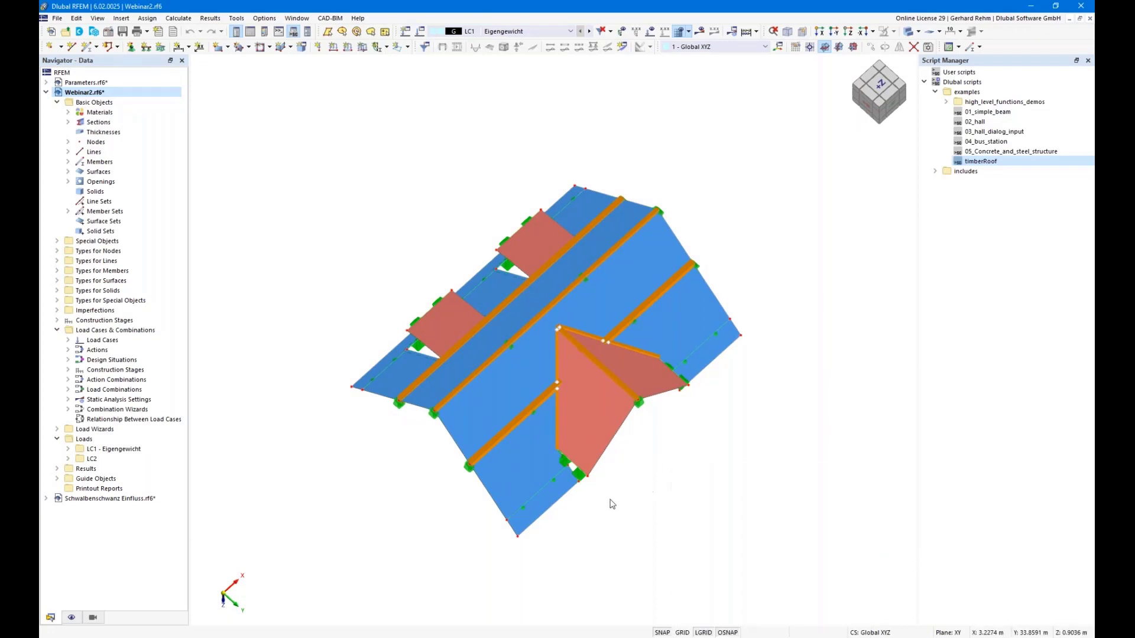
# Examine the dormer and its connection to the main roof from oblique, top and front views.
pyautogui.moveTo(632, 526); pyautogui.dragTo(608, 487, button='middle')
pyautogui.rightClick(608, 487)
pyautogui.click(507, 516)
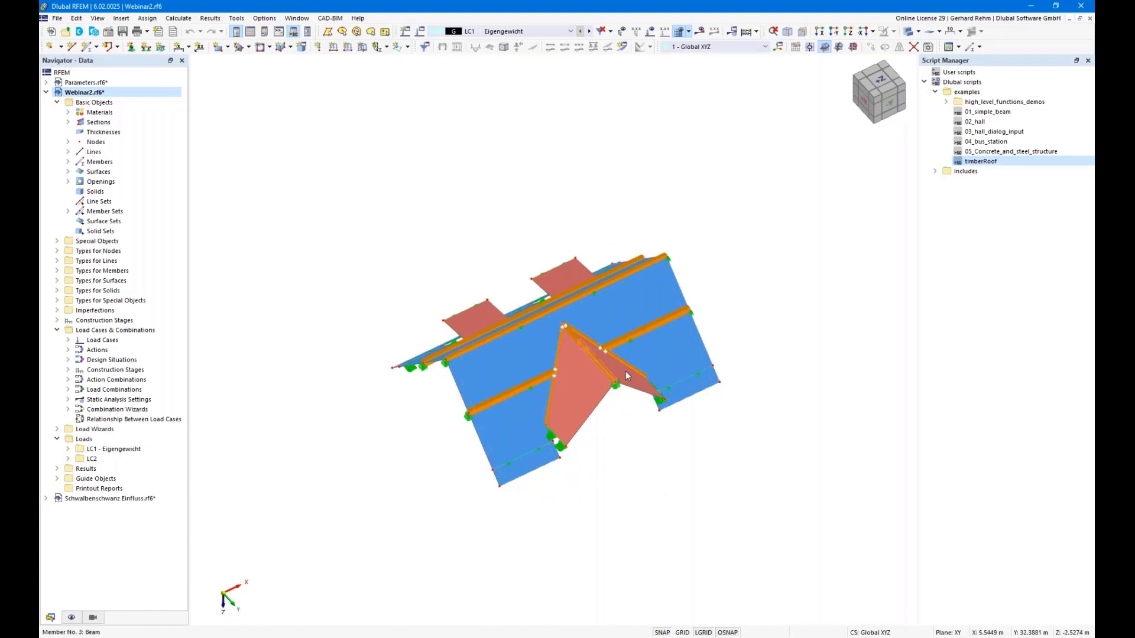
pyautogui.keyDown('ctrl'); pyautogui.moveTo(661, 468); pyautogui.dragTo(626, 542, button='middle'); pyautogui.keyUp('ctrl')
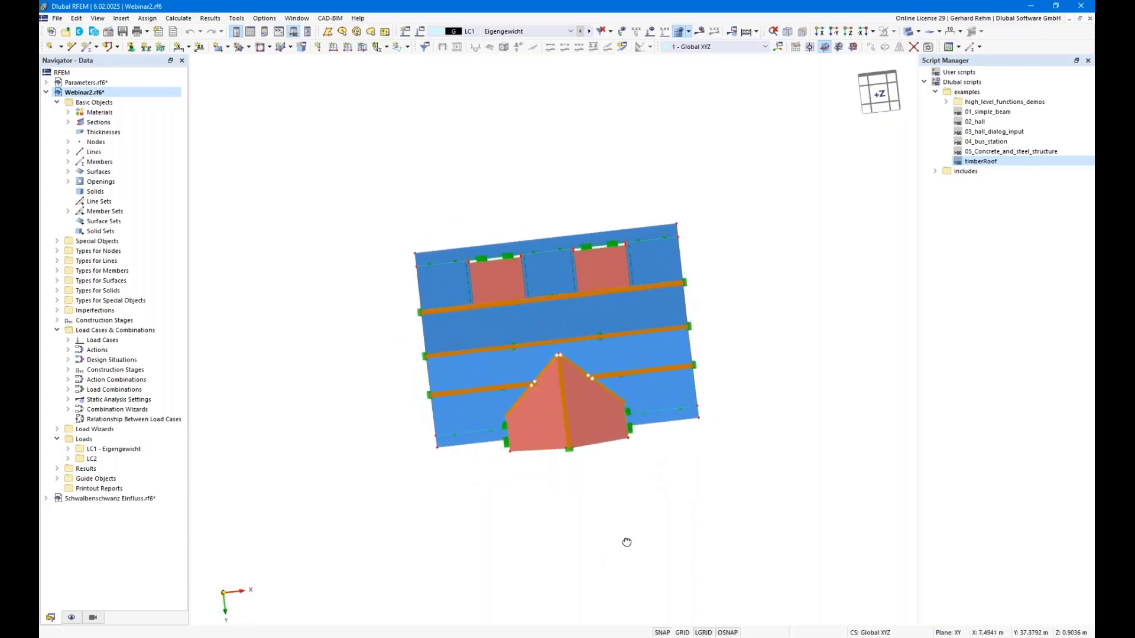
pyautogui.moveTo(627, 542); pyautogui.dragTo(621, 541, button='right')
pyautogui.click(510, 487)
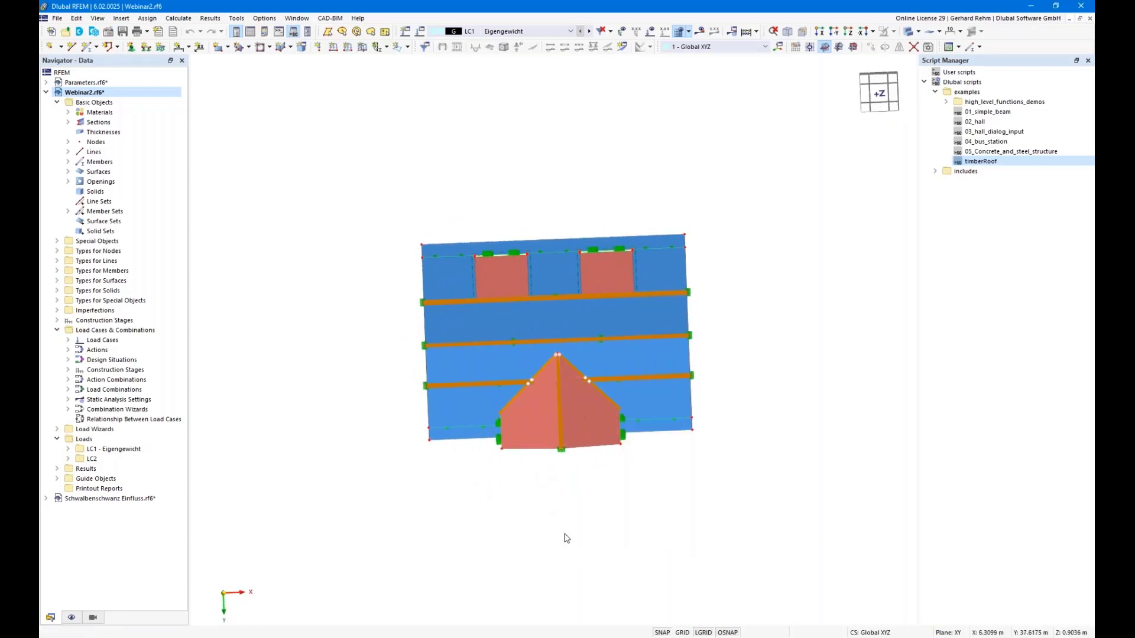
pyautogui.keyDown('ctrl'); pyautogui.moveTo(551, 460); pyautogui.dragTo(558, 328, button='middle'); pyautogui.keyUp('ctrl')
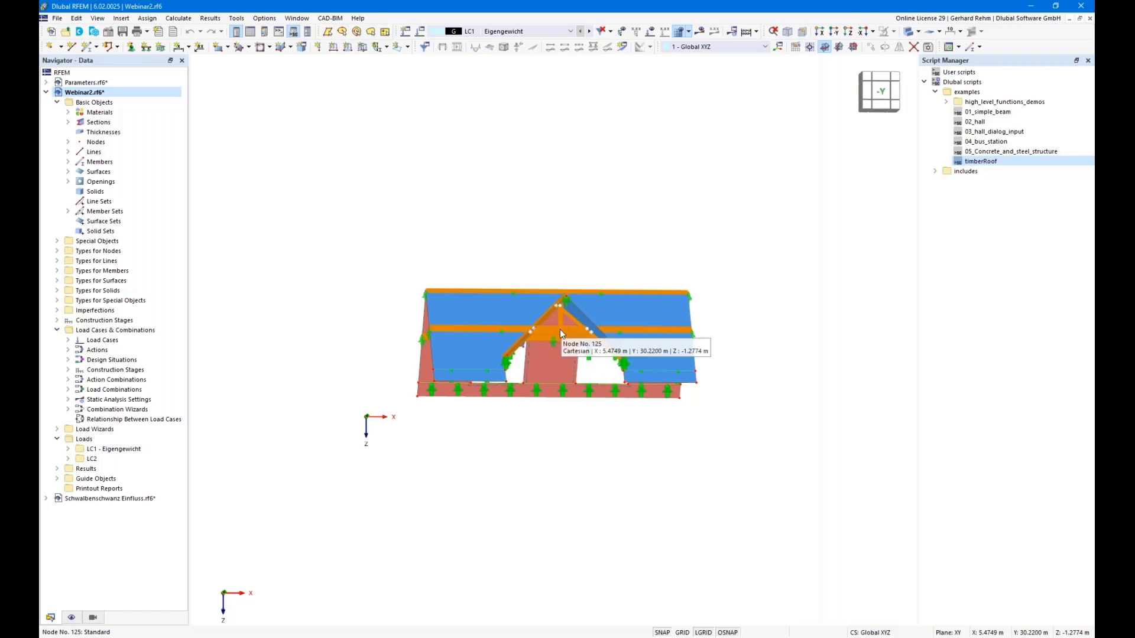
pyautogui.keyDown('ctrl'); pyautogui.moveTo(731, 263); pyautogui.dragTo(799, 334, button='middle'); pyautogui.keyUp('ctrl')
pyautogui.rightClick(800, 335)
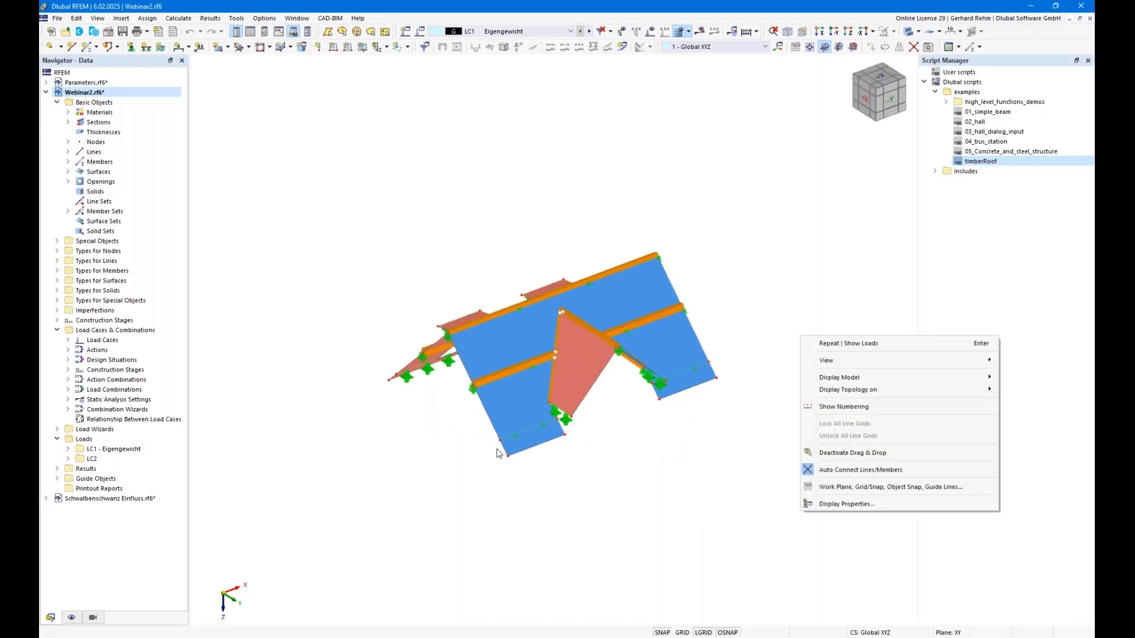
pyautogui.click(600, 531)
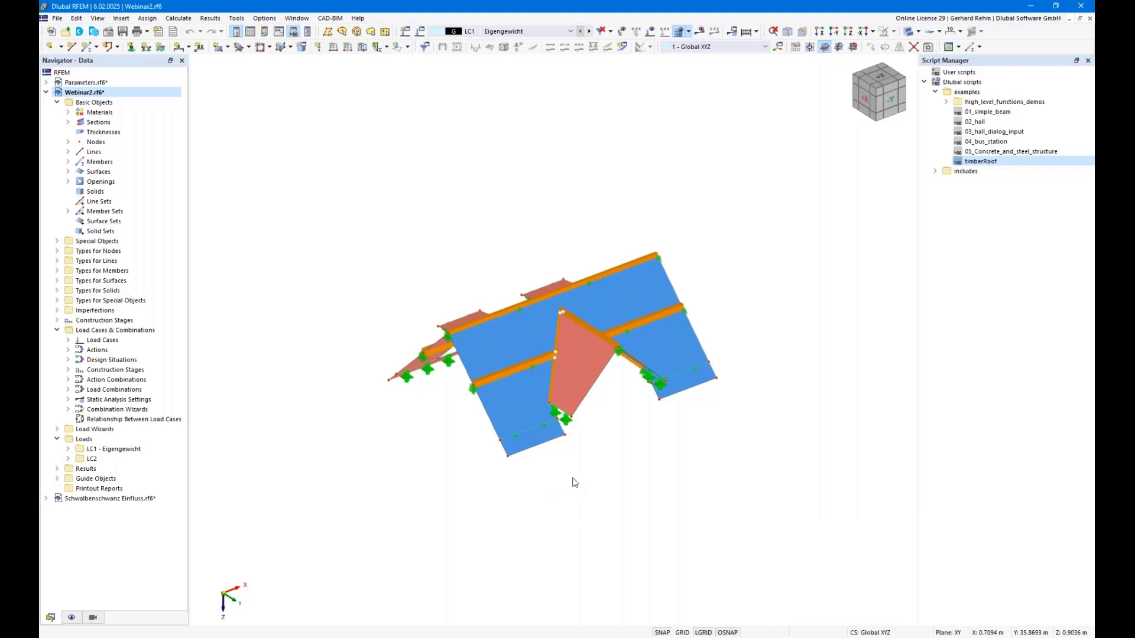
# Display the LC1 loads on the Webinar2 roof model and examine them on both sides of the roof.
pyautogui.keyDown('ctrl'); pyautogui.moveTo(400, 448); pyautogui.dragTo(445, 479, button='middle'); pyautogui.keyUp('ctrl')
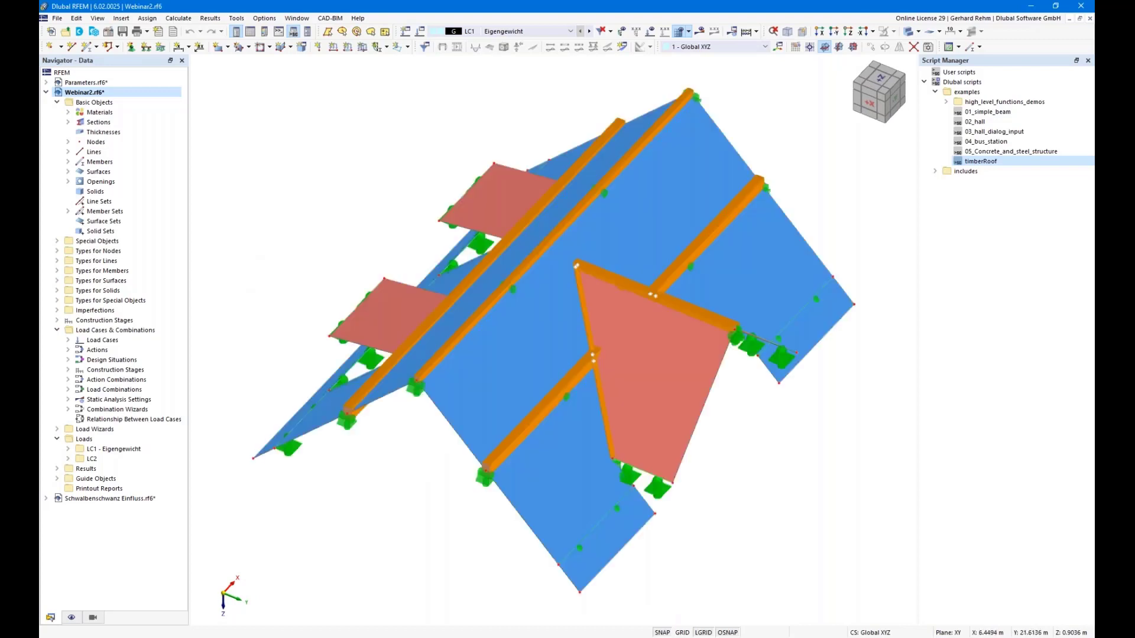
pyautogui.click(650, 34)
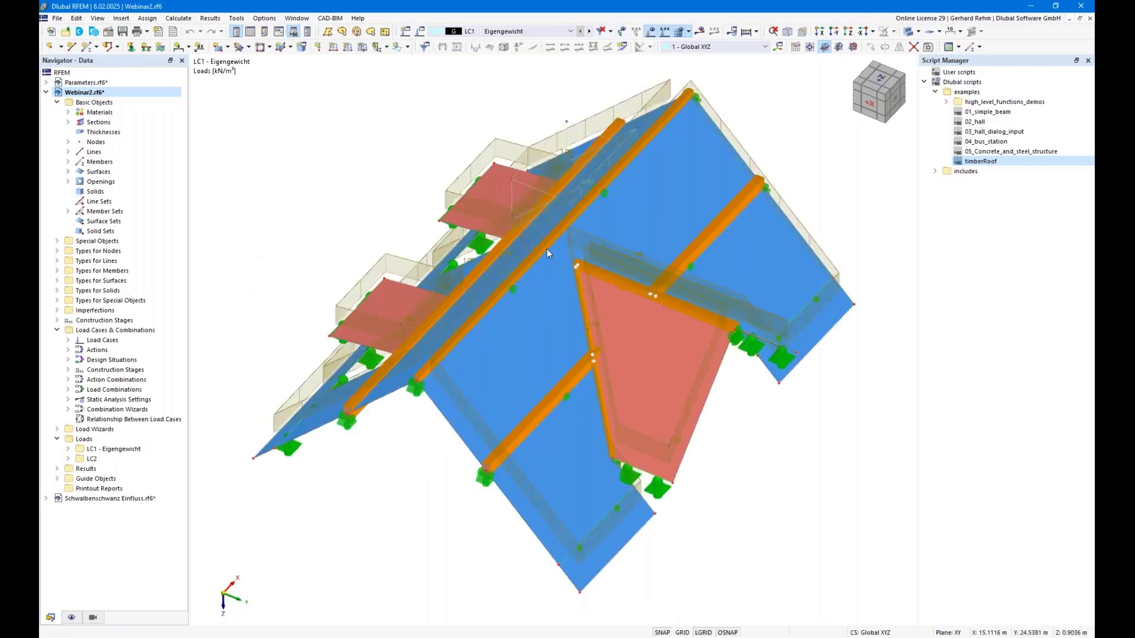
pyautogui.scroll(-1, 362, 515)
pyautogui.keyDown('ctrl'); pyautogui.moveTo(387, 492); pyautogui.dragTo(500, 461, button='middle'); pyautogui.keyUp('ctrl')
pyautogui.scroll(5, 508, 242)
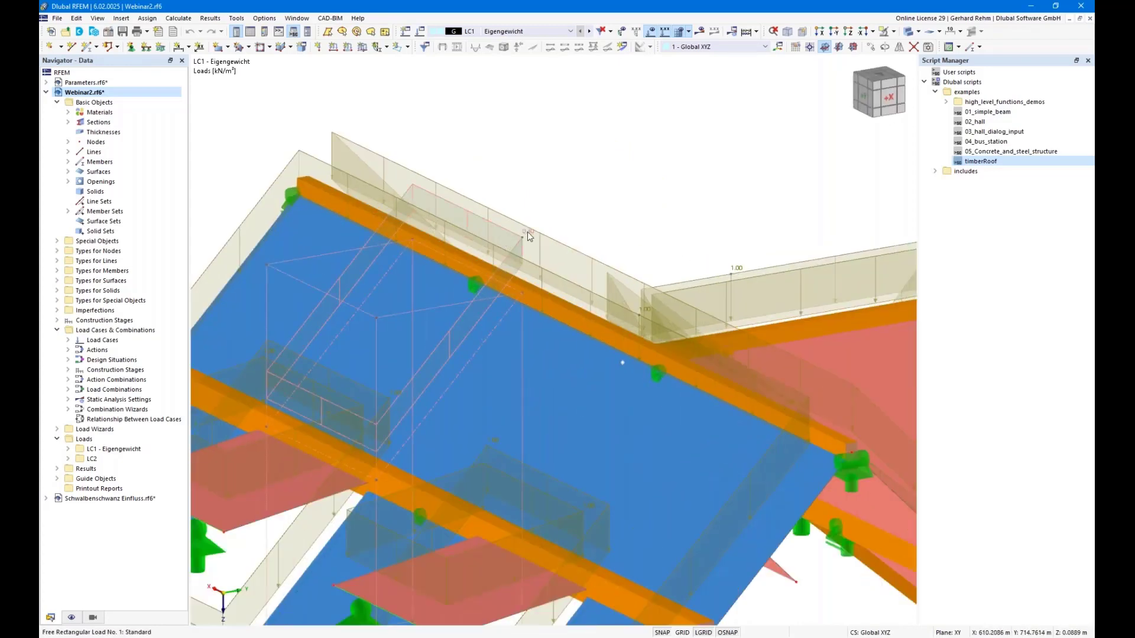
pyautogui.scroll(-4, 528, 231)
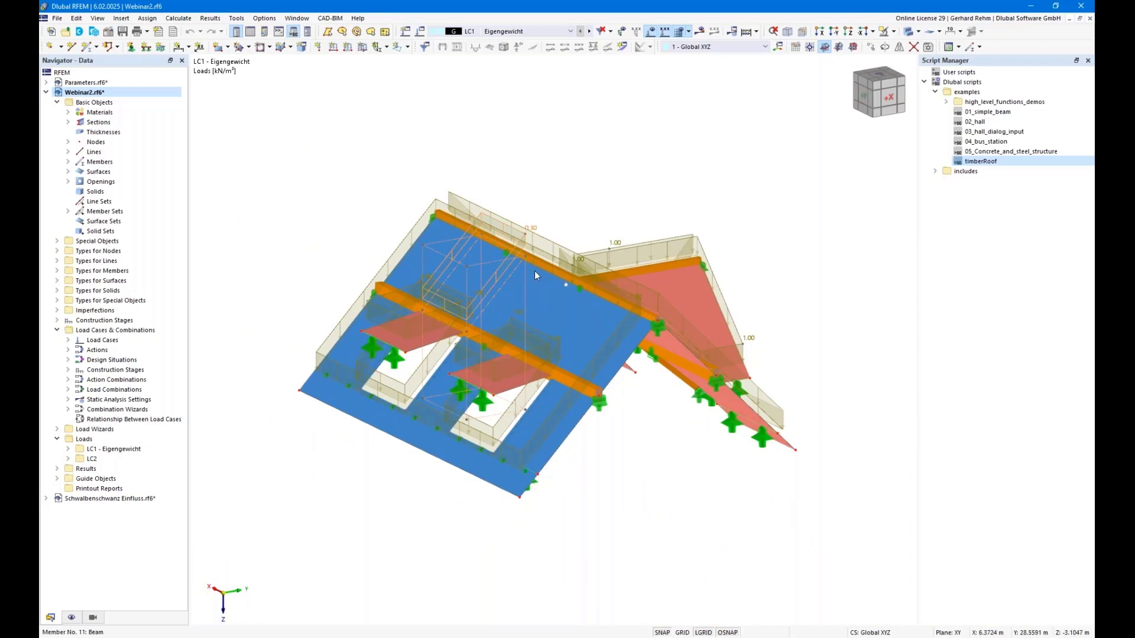
pyautogui.keyDown('ctrl'); pyautogui.moveTo(590, 448); pyautogui.dragTo(500, 386, button='middle'); pyautogui.keyUp('ctrl')
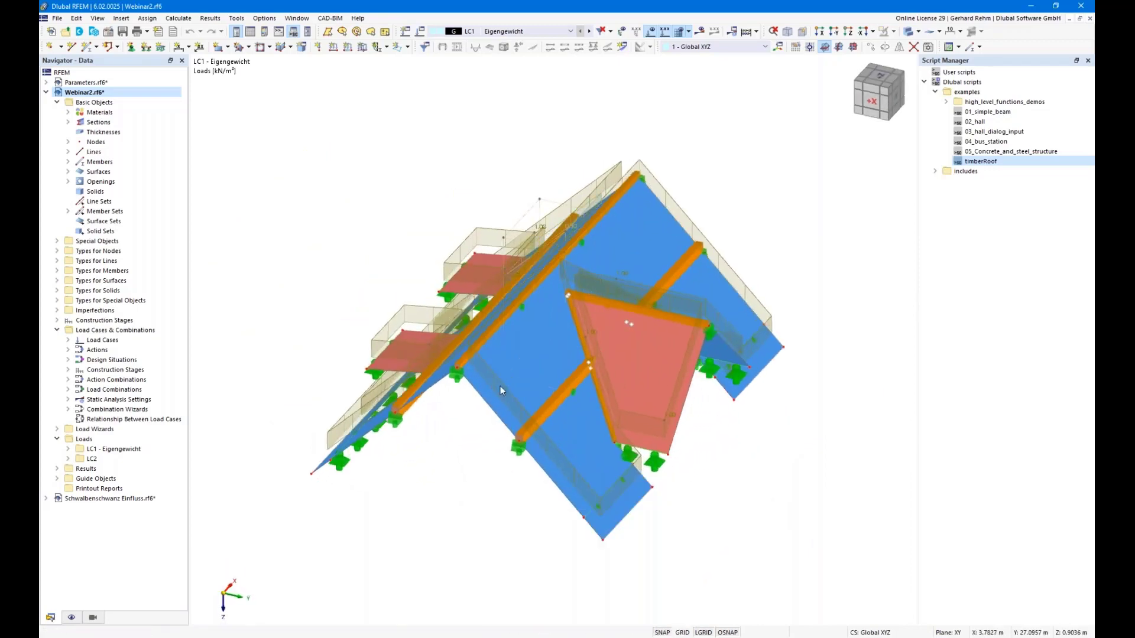
# Show the LC1 surface loads on the roof as distributed line loads on the members.
pyautogui.rightClick(524, 367)
pyautogui.click(591, 146)
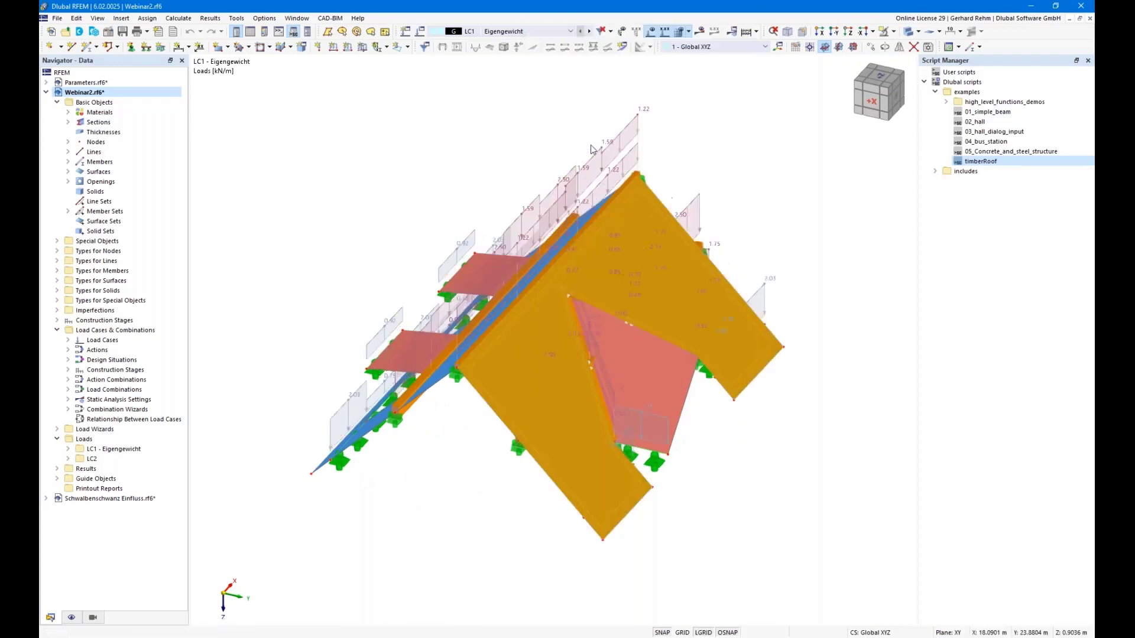
pyautogui.click(426, 480)
# Restrict the visible objects to the generated Members visibility.
pyautogui.click(75, 618)
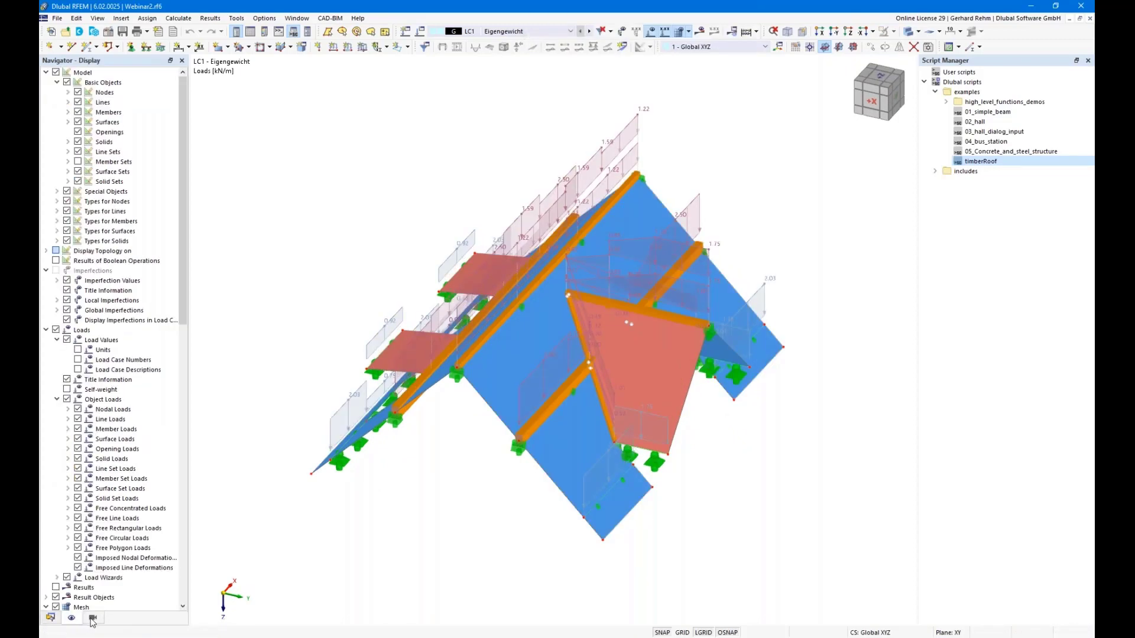
pyautogui.click(93, 619)
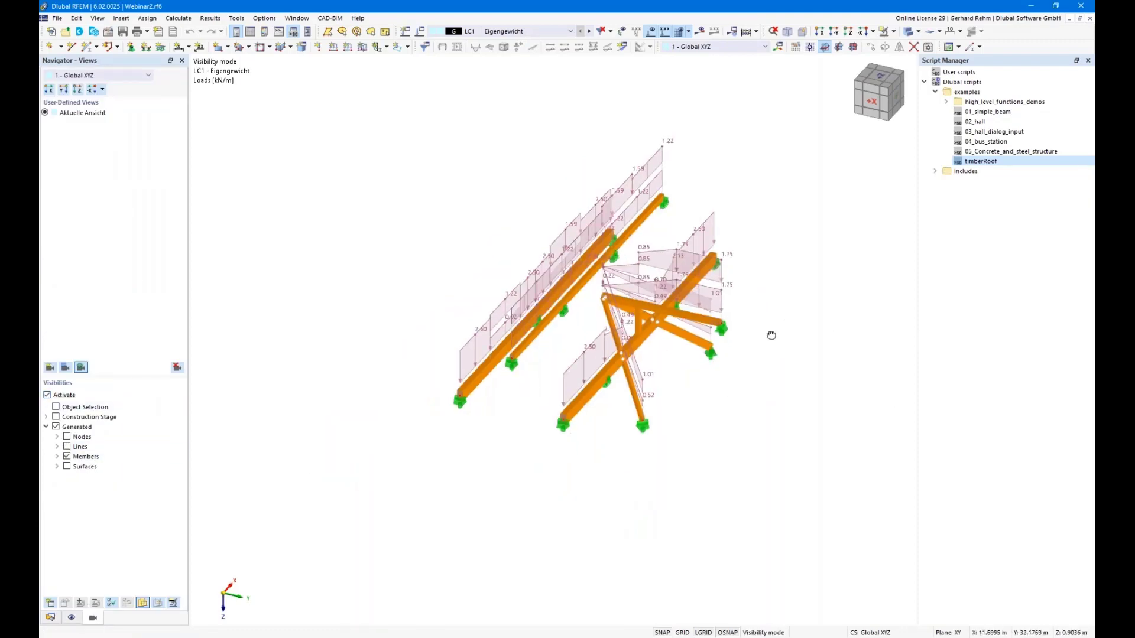
pyautogui.keyDown('ctrl'); pyautogui.moveTo(772, 334); pyautogui.dragTo(824, 261, button='middle'); pyautogui.keyUp('ctrl')
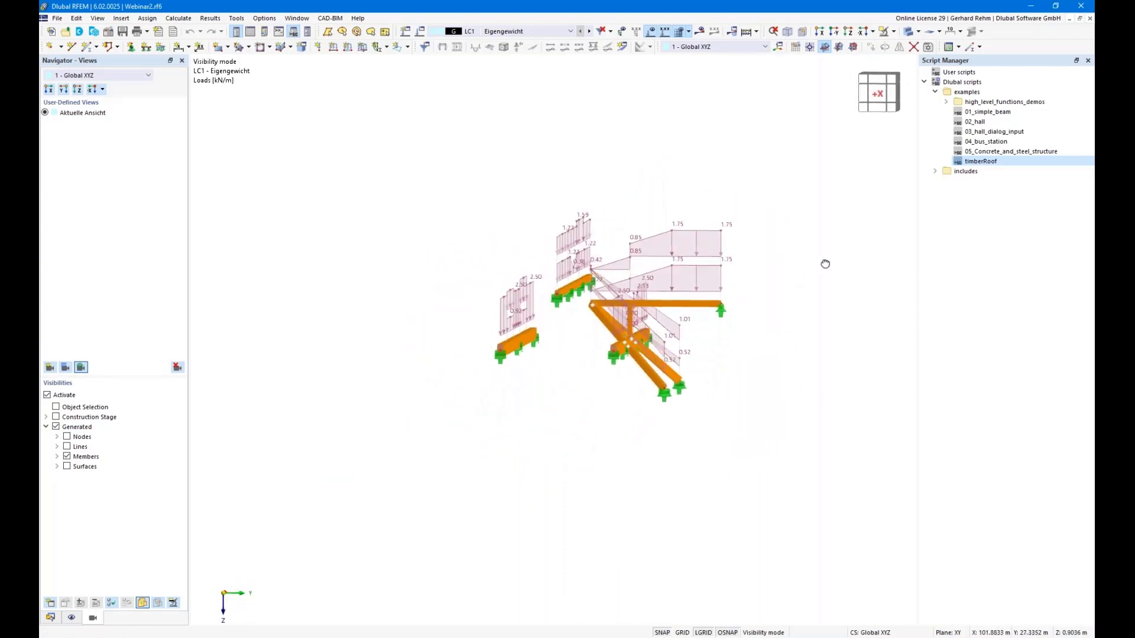
# Examine the purlins, dormer rafters and post with their distributed loads and connections from front and oblique views.
pyautogui.scroll(3, 586, 298)
pyautogui.scroll(2, 585, 297)
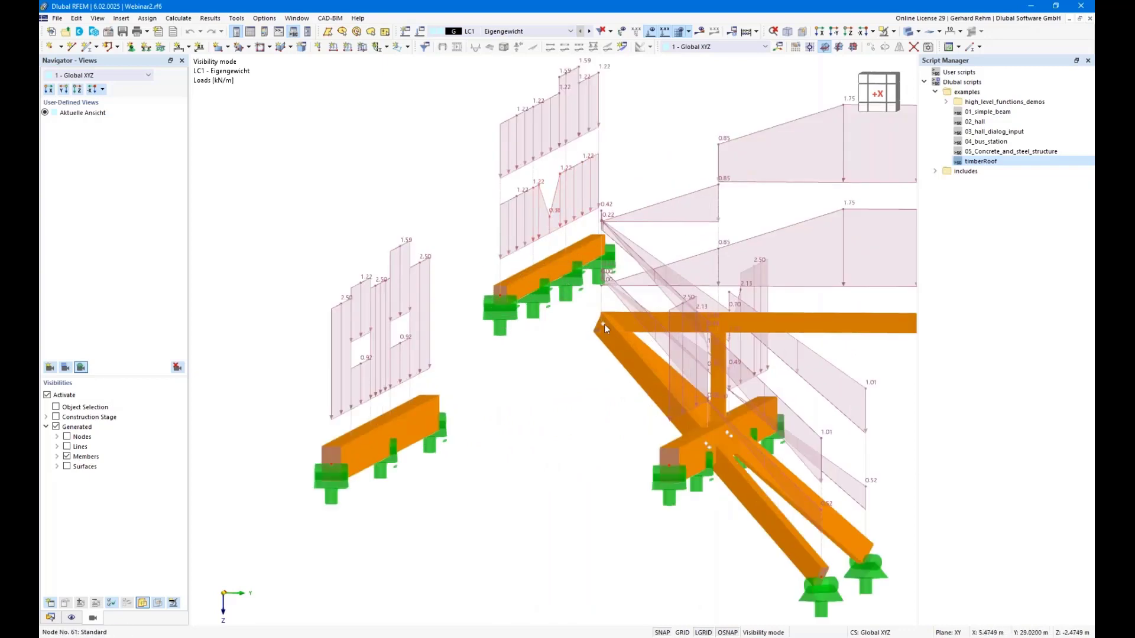
pyautogui.scroll(-3, 559, 384)
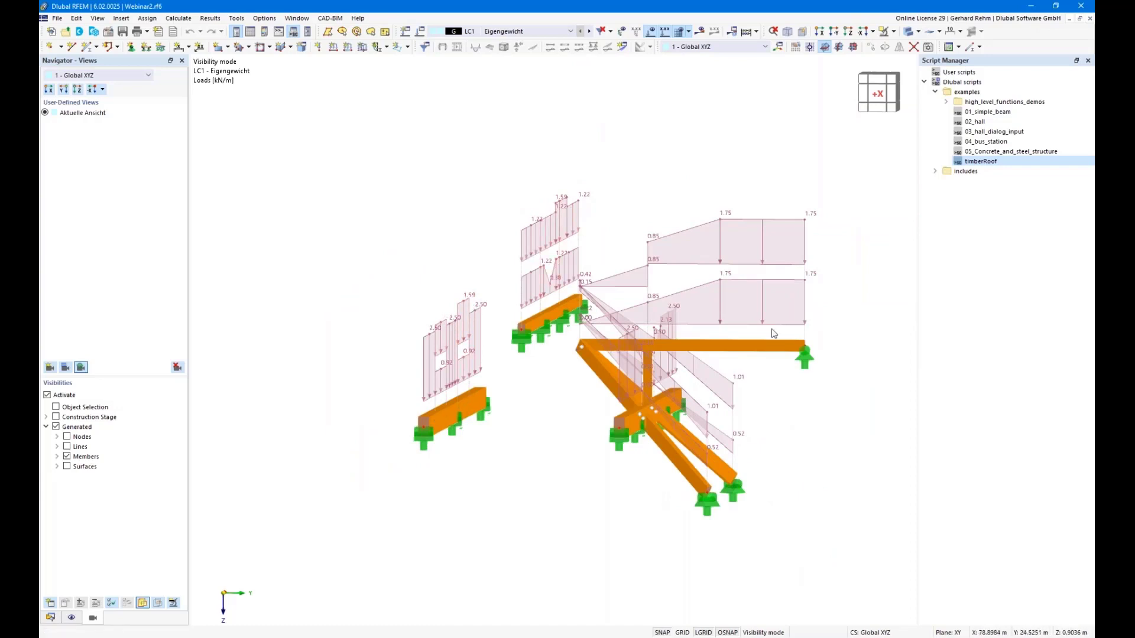
pyautogui.scroll(-1, 775, 335)
pyautogui.keyDown('ctrl'); pyautogui.moveTo(775, 334); pyautogui.dragTo(672, 453, button='middle'); pyautogui.keyUp('ctrl')
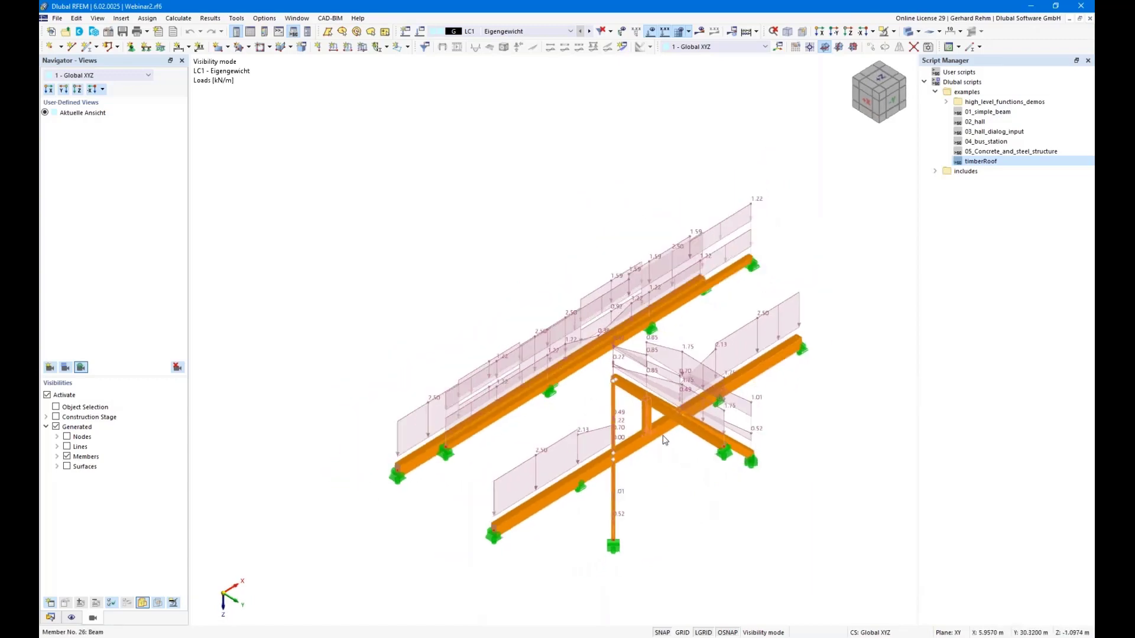
pyautogui.keyDown('ctrl'); pyautogui.moveTo(679, 497); pyautogui.dragTo(603, 480, button='middle'); pyautogui.keyUp('ctrl')
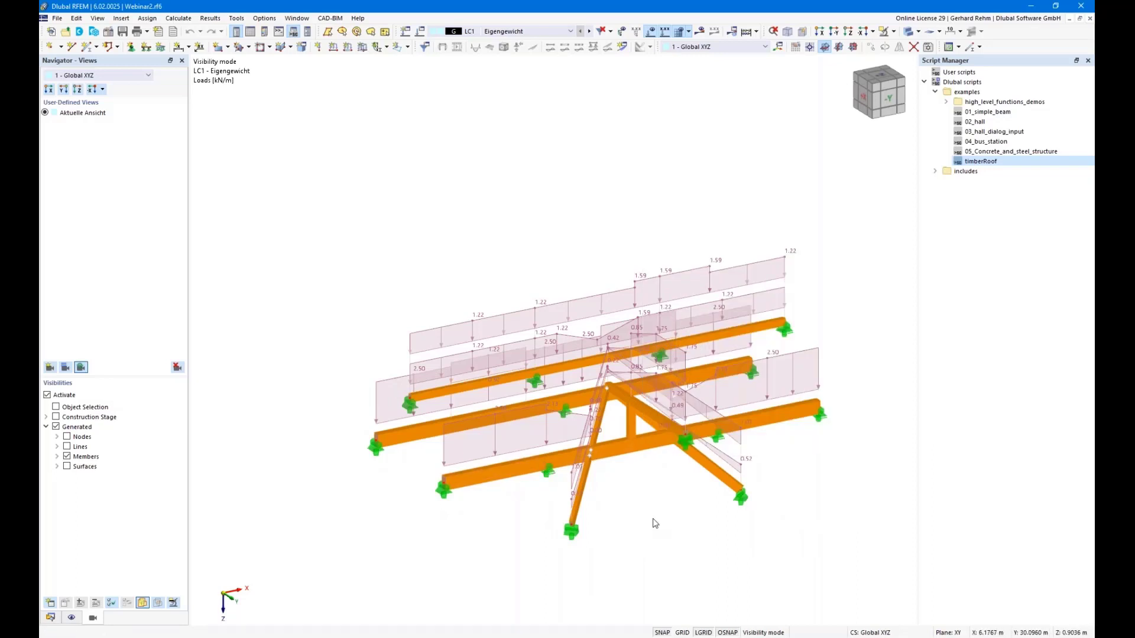
pyautogui.keyDown('ctrl'); pyautogui.moveTo(654, 524); pyautogui.dragTo(682, 500, button='middle'); pyautogui.keyUp('ctrl')
pyautogui.moveTo(682, 501); pyautogui.dragTo(665, 543, button='right')
pyautogui.click(636, 532)
pyautogui.scroll(-1, 647, 486)
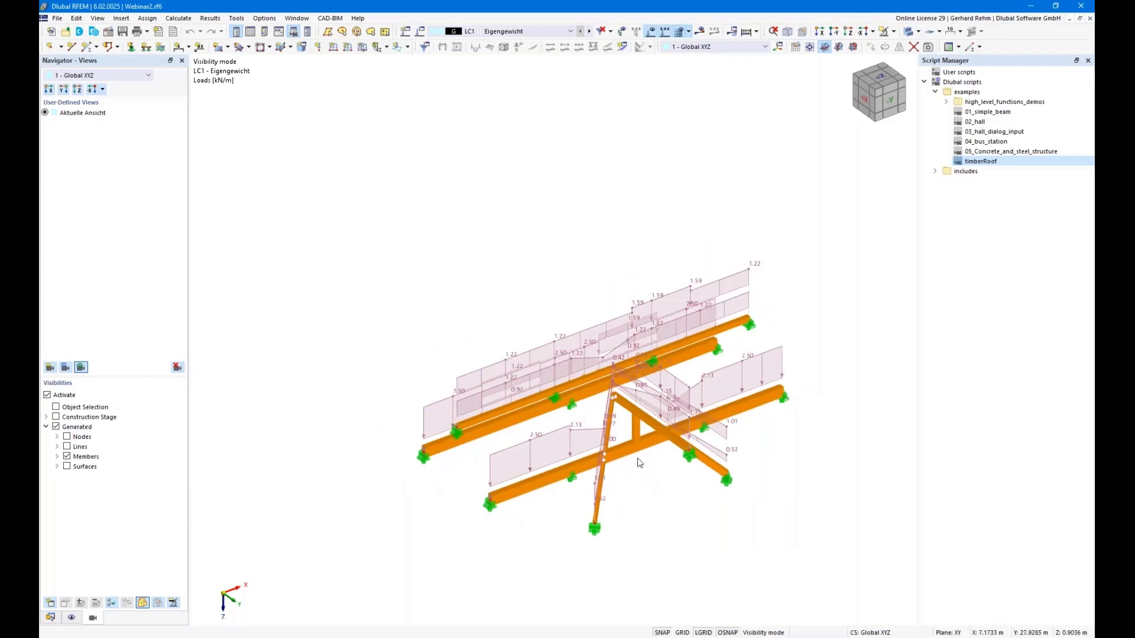
pyautogui.moveTo(657, 468)
pyautogui.keyDown('ctrl'); pyautogui.mouseDown(button='middle')
pyautogui.moveTo(767, 405)
pyautogui.moveTo(707, 436)
pyautogui.moveTo(516, 465)
pyautogui.moveTo(468, 456)
pyautogui.moveTo(367, 398)
pyautogui.moveTo(393, 418)
pyautogui.moveTo(514, 455)
pyautogui.moveTo(692, 469)
pyautogui.moveTo(690, 479)
pyautogui.mouseUp(button='middle'); pyautogui.keyUp('ctrl')
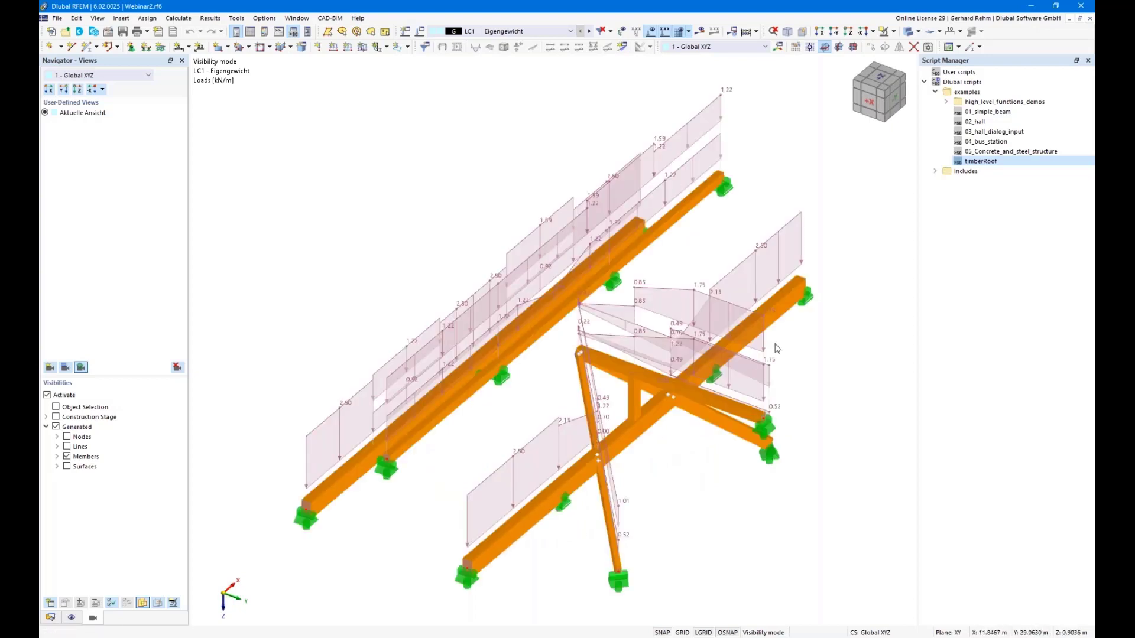
pyautogui.scroll(-3, 776, 345)
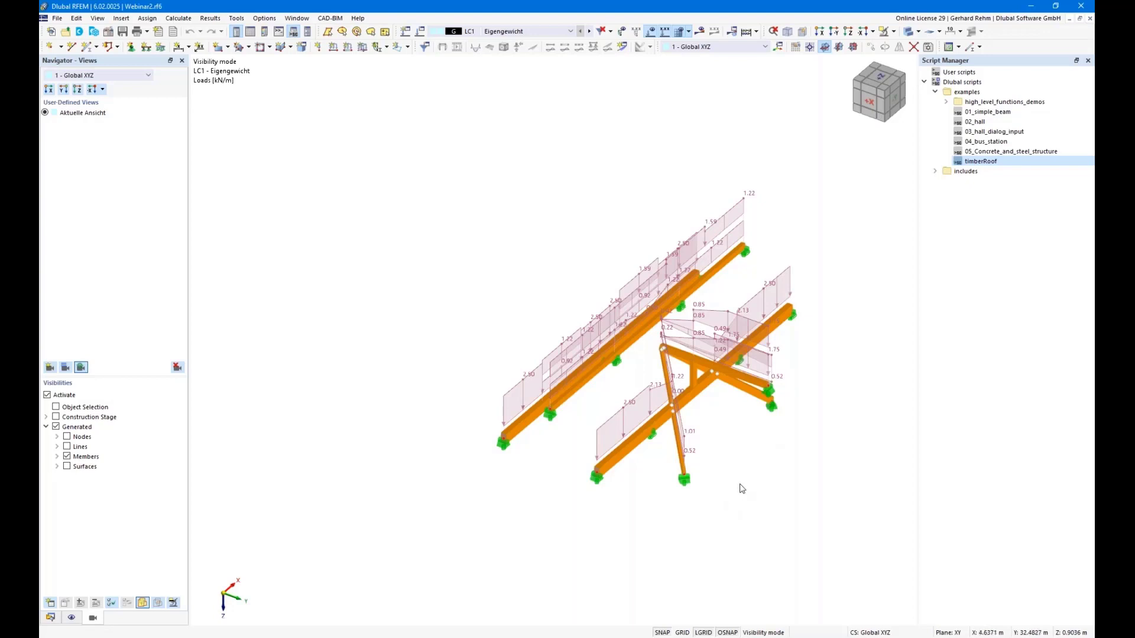
pyautogui.keyDown('ctrl'); pyautogui.moveTo(768, 480); pyautogui.dragTo(842, 406, button='middle'); pyautogui.keyUp('ctrl')
pyautogui.rightClick(842, 405)
pyautogui.click(813, 416)
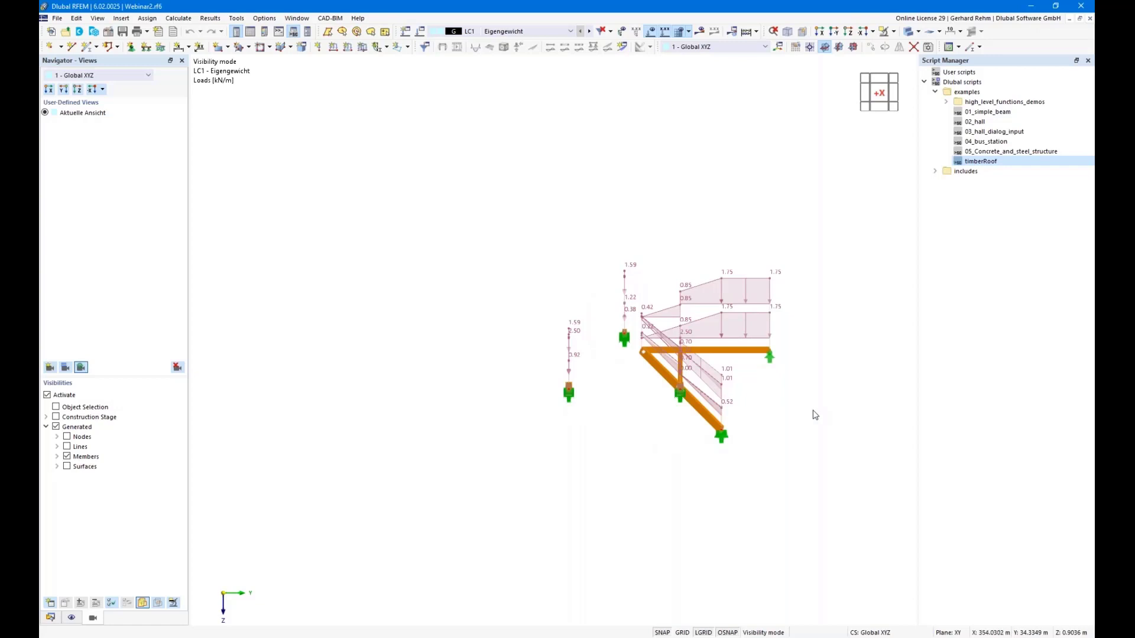
pyautogui.moveTo(799, 405); pyautogui.dragTo(697, 482, button='right')
pyautogui.click(666, 532)
pyautogui.scroll(-1, 667, 535)
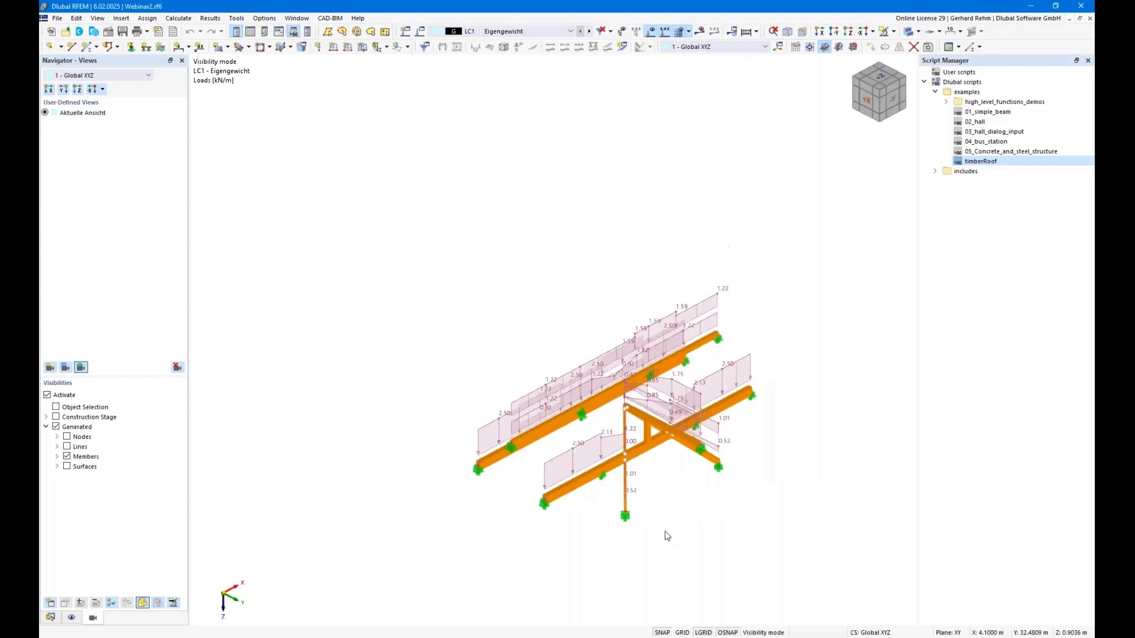
pyautogui.moveTo(666, 520); pyautogui.dragTo(584, 404, button='middle')
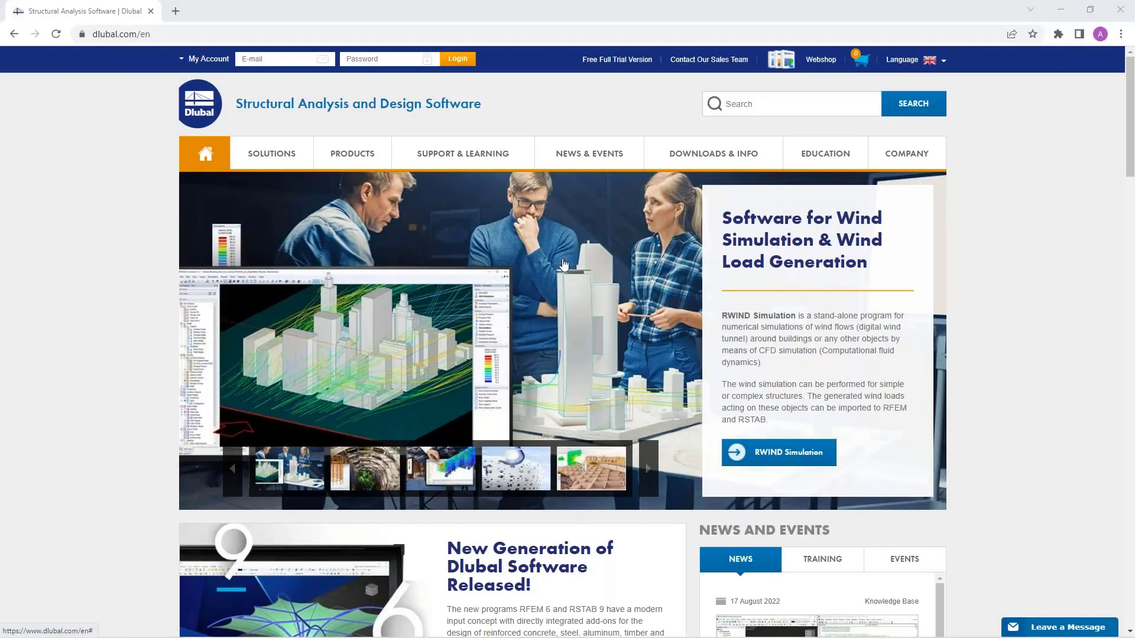
# Switch to the Dlubal website in the browser, open the Webinars page and browse its first page of listings.
pyautogui.moveTo(578, 159)
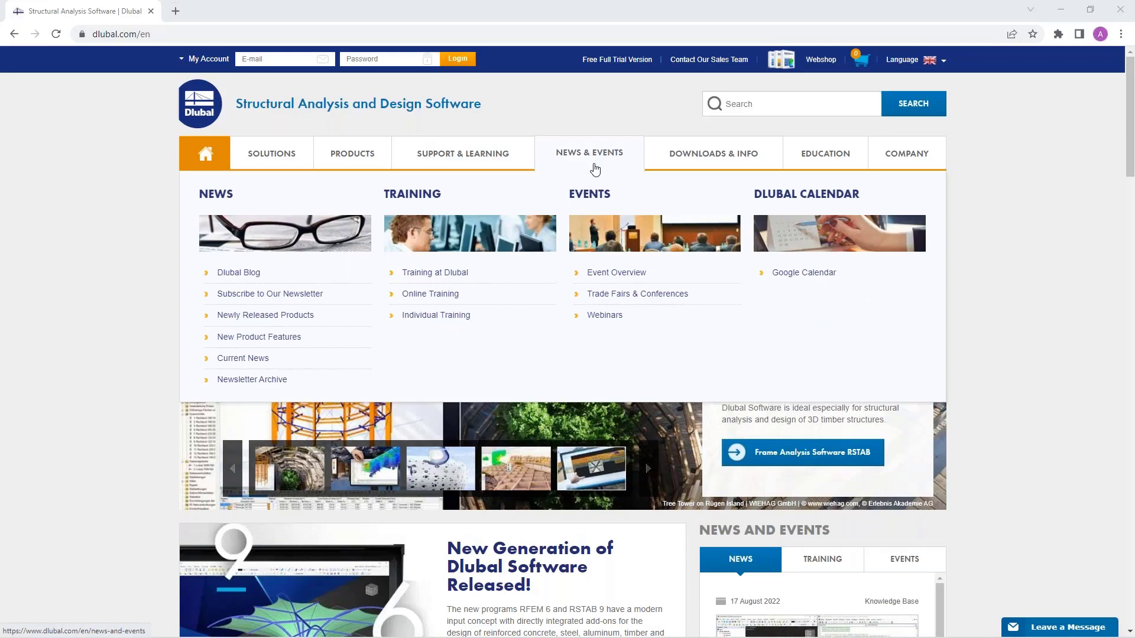
pyautogui.click(611, 320)
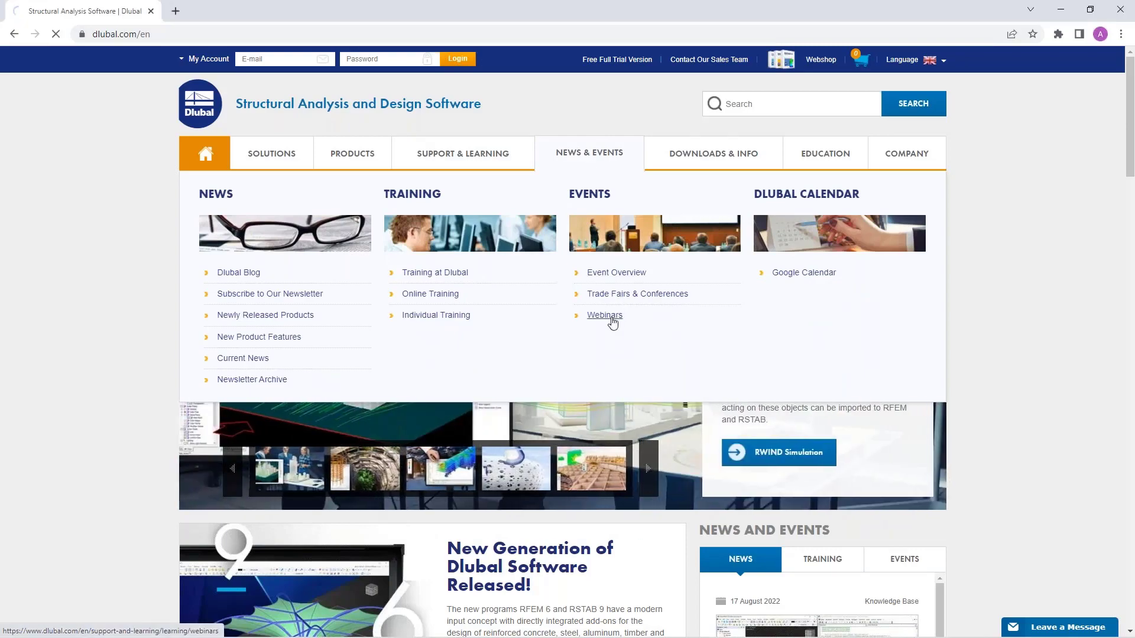
pyautogui.scroll(-6, 612, 322)
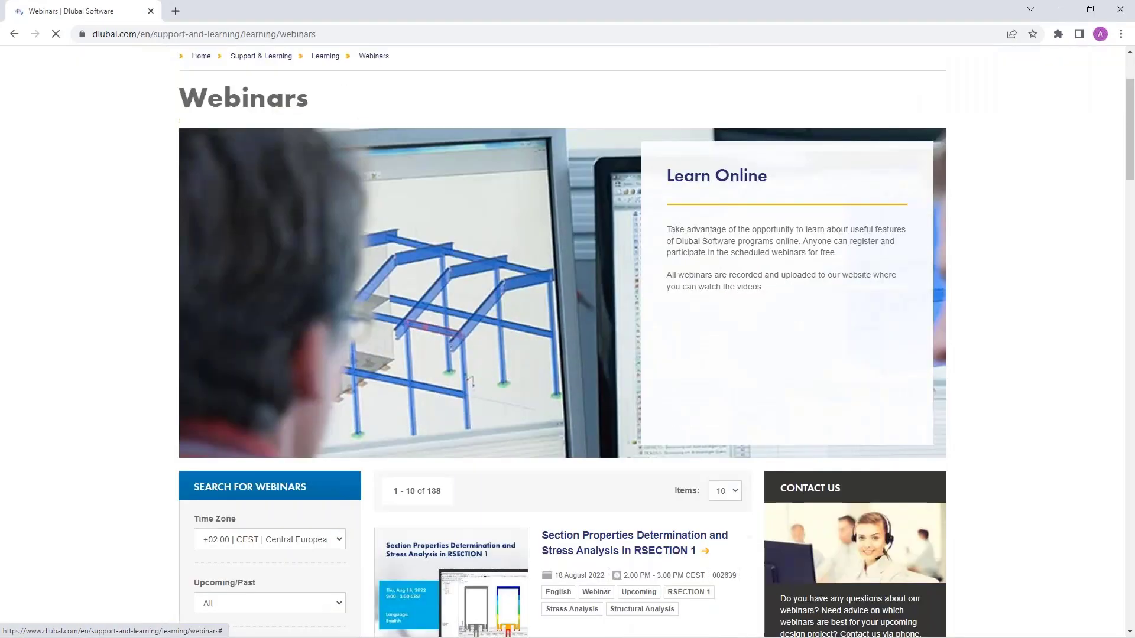
pyautogui.scroll(-20, 612, 323)
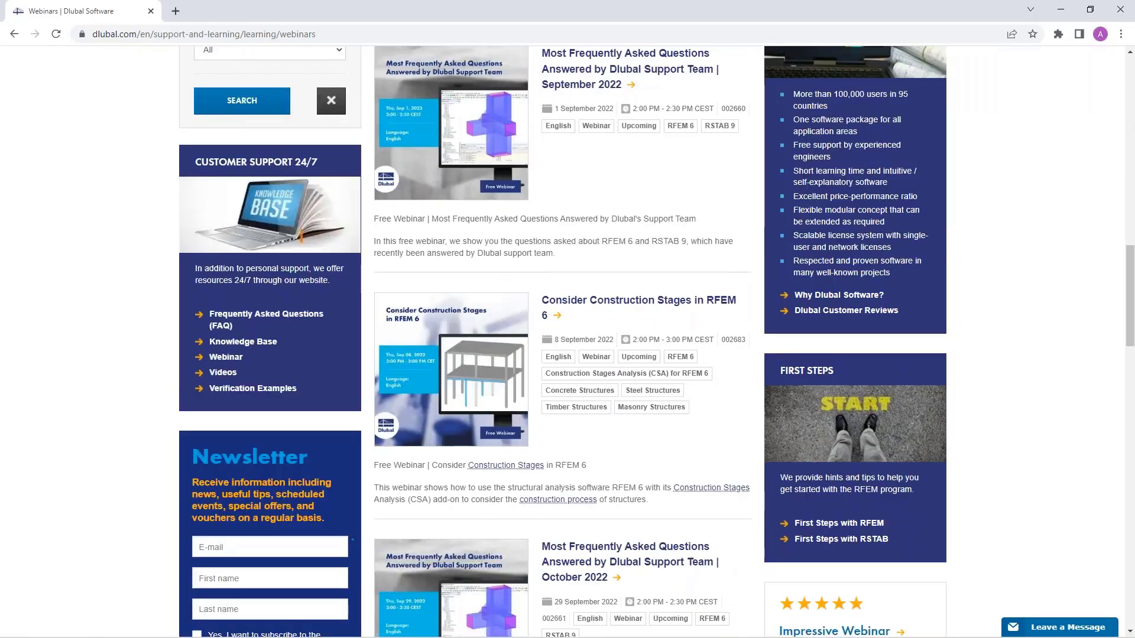
pyautogui.scroll(-10, 665, 401)
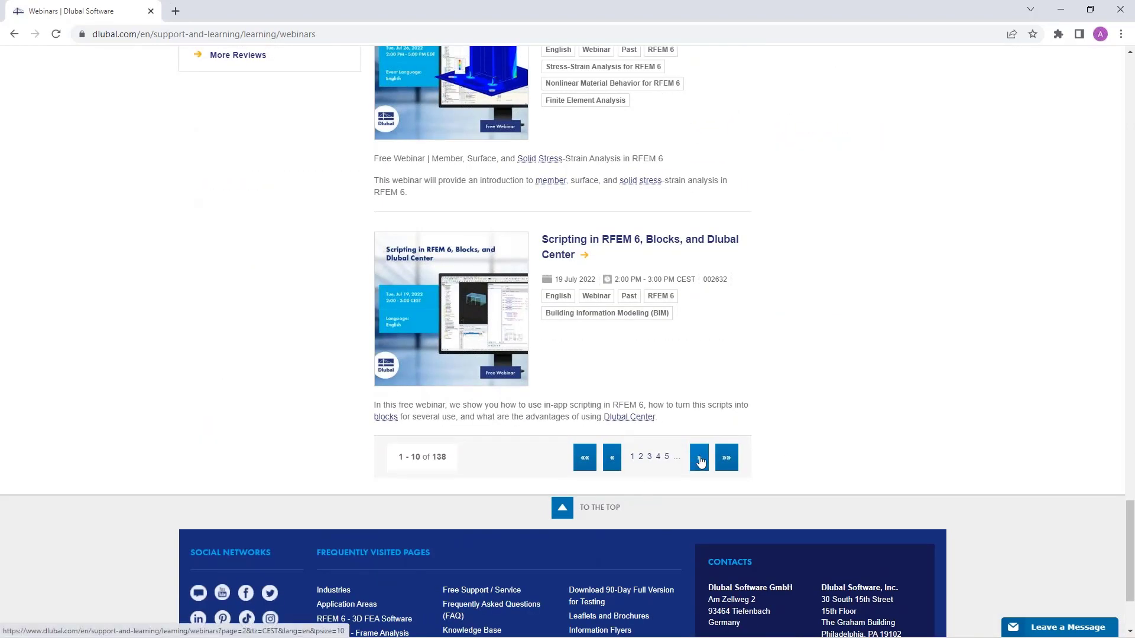
# Browse the second page of webinar listings through to its end.
pyautogui.scroll(-10, 679, 402)
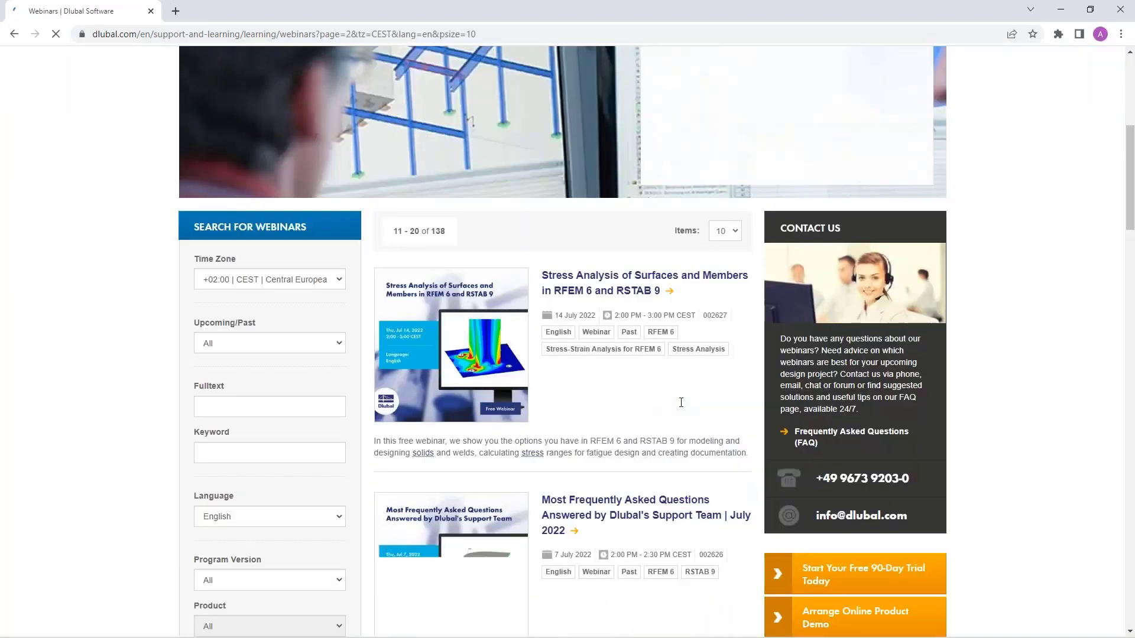
pyautogui.scroll(-5, 681, 408)
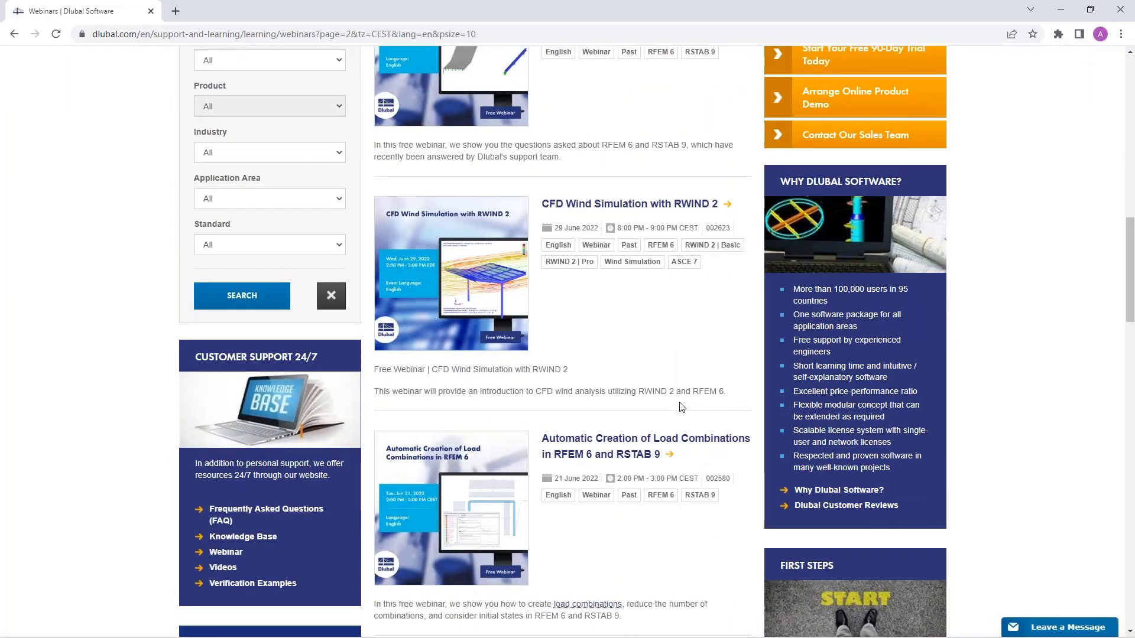
pyautogui.scroll(8, 681, 407)
pyautogui.scroll(-20, 682, 407)
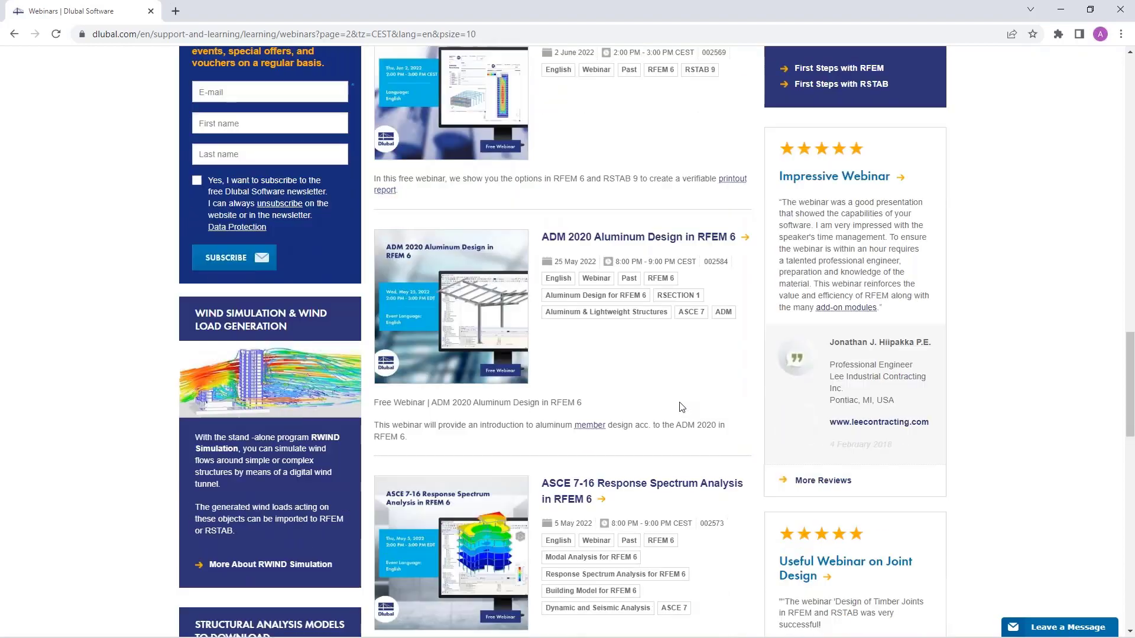
pyautogui.scroll(-12, 681, 408)
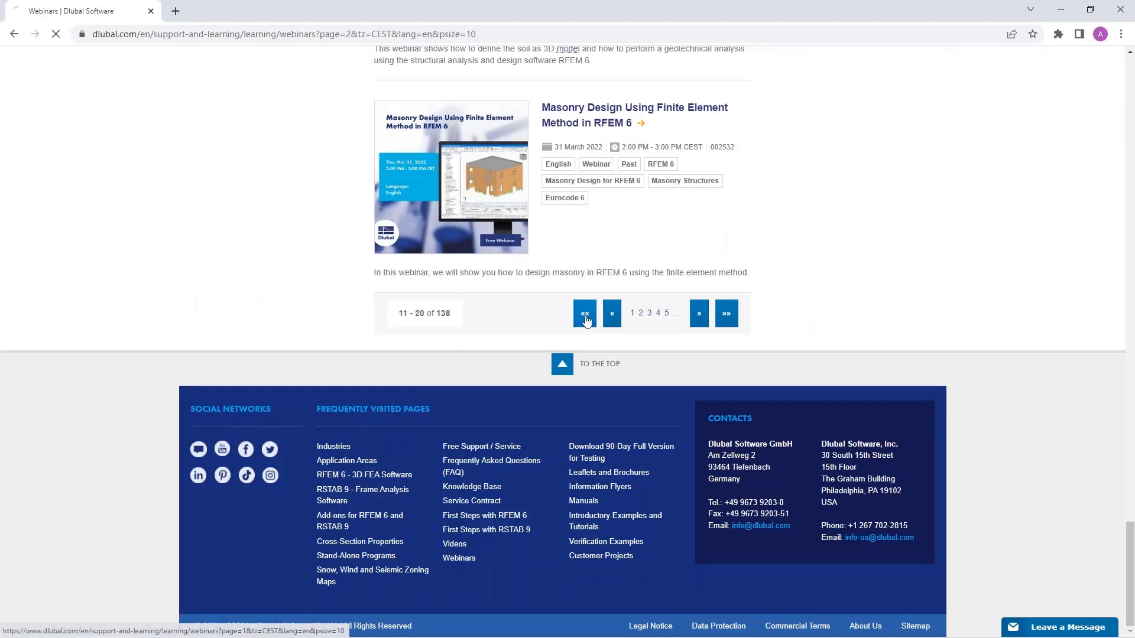
# Return to the first page of webinars and open "Model and Design Timber Structures in RFEM 6 and RSTAB 9".
pyautogui.click(586, 320)
pyautogui.scroll(-10, 586, 320)
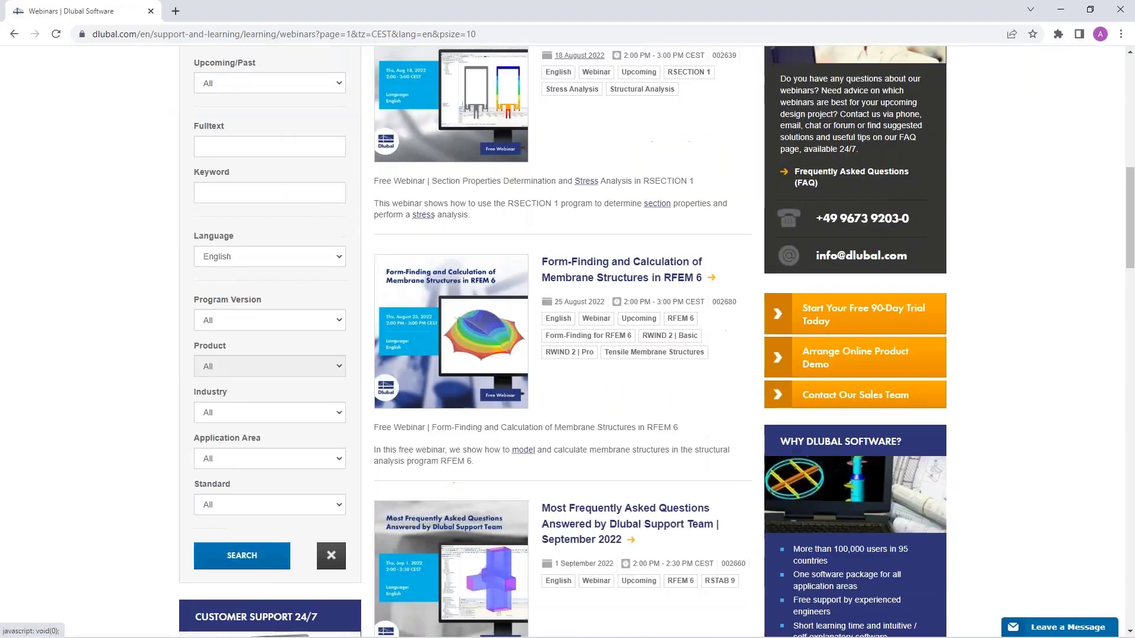
pyautogui.scroll(-18, 586, 320)
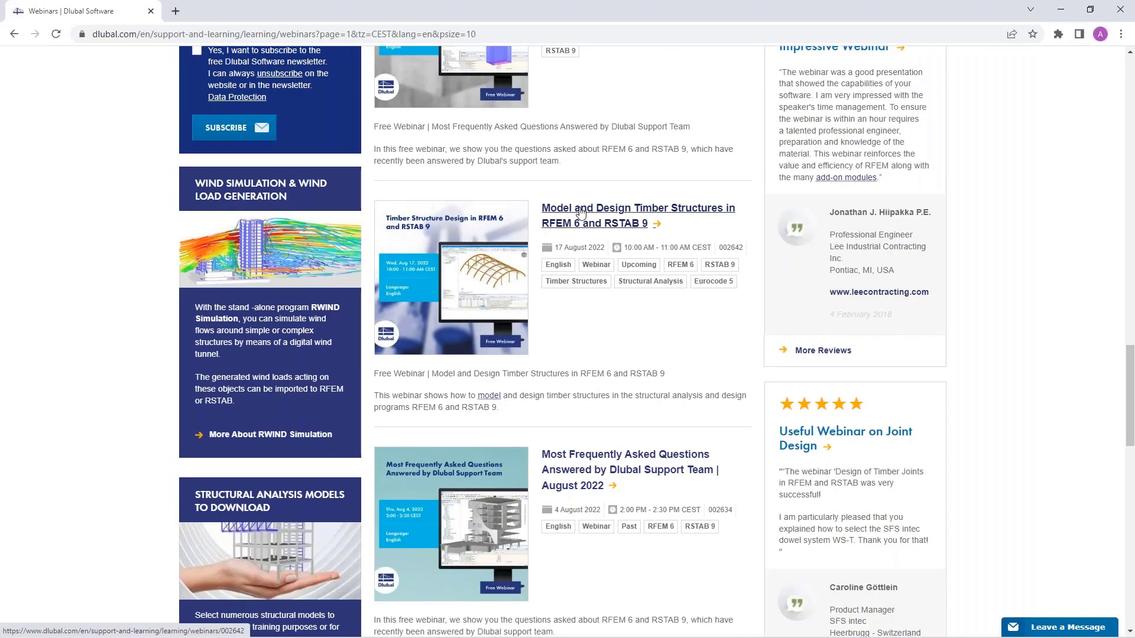
pyautogui.click(580, 212)
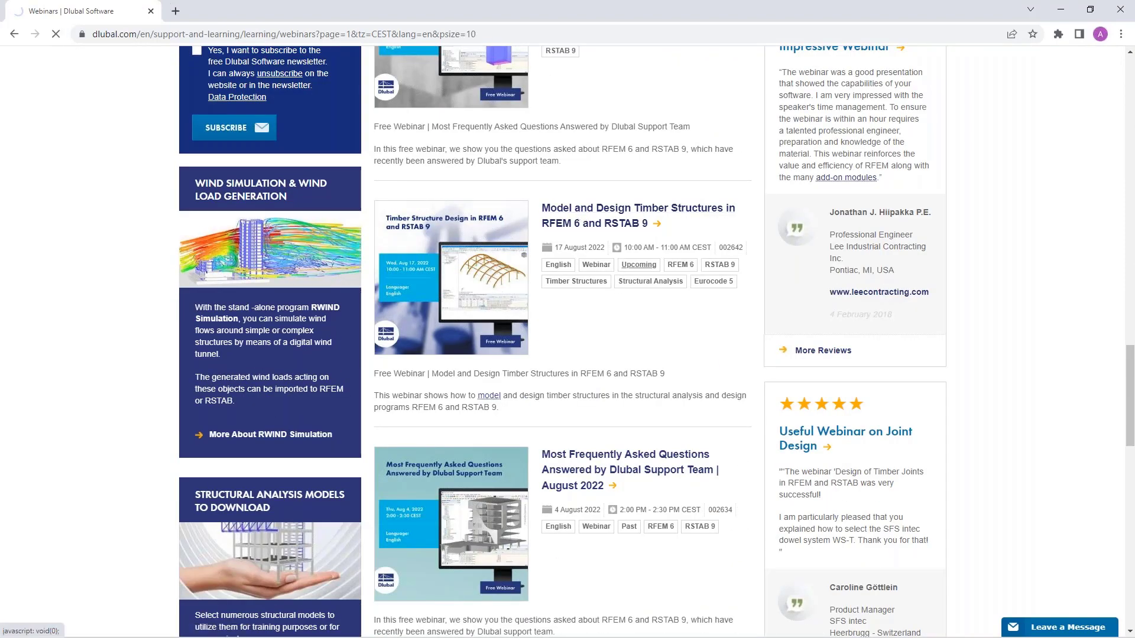
# Look through the timber webinar page, including its schedule, presentation slides, recommended events and Models to Download.
pyautogui.scroll(-8, 579, 402)
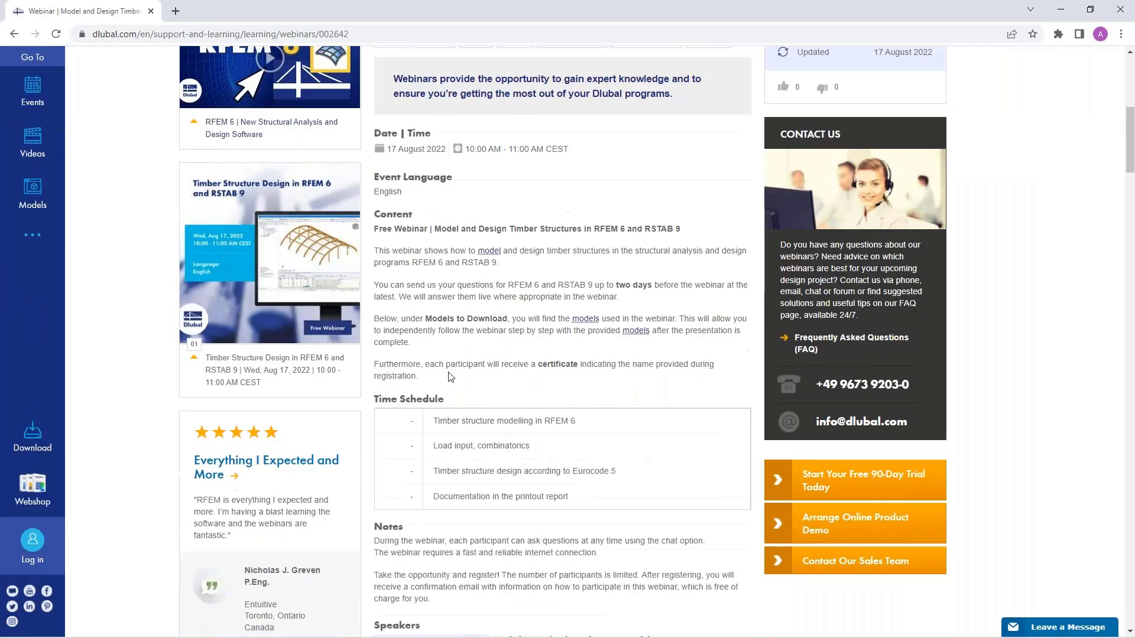
pyautogui.scroll(-11, 450, 376)
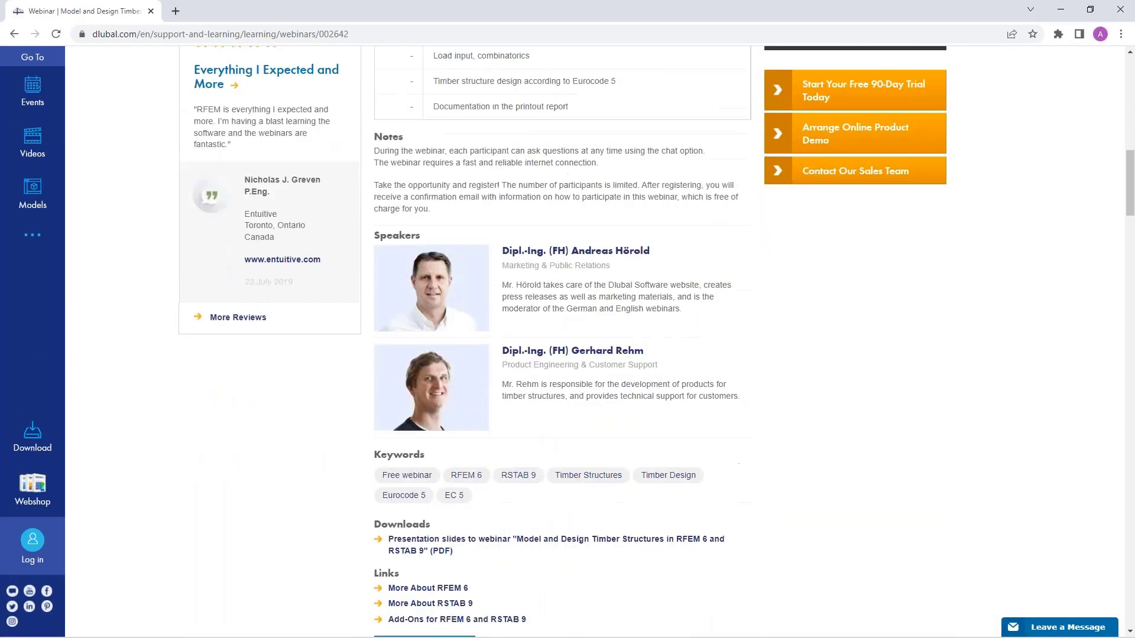
pyautogui.scroll(-18, 450, 377)
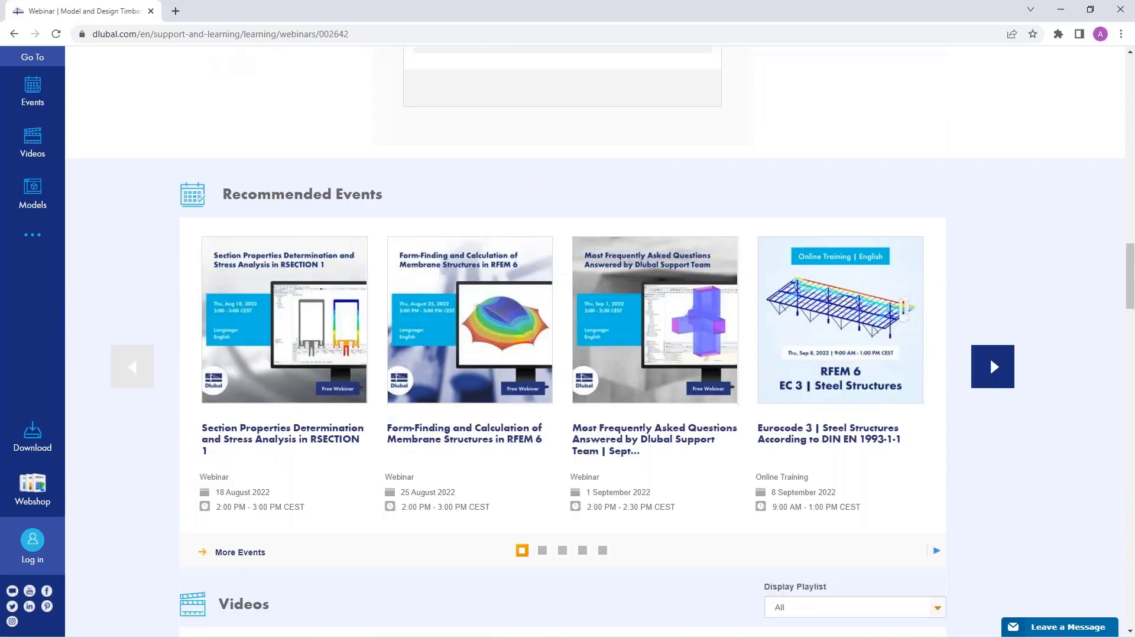
pyautogui.scroll(-4, 210, 370)
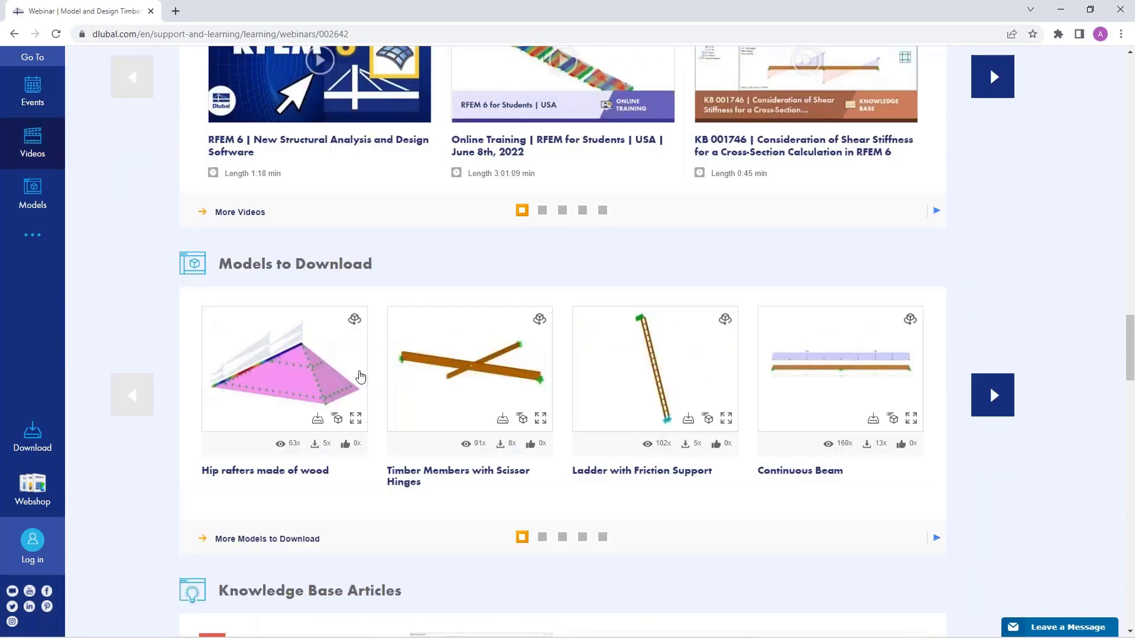
pyautogui.scroll(1, 414, 366)
pyautogui.scroll(20, 417, 364)
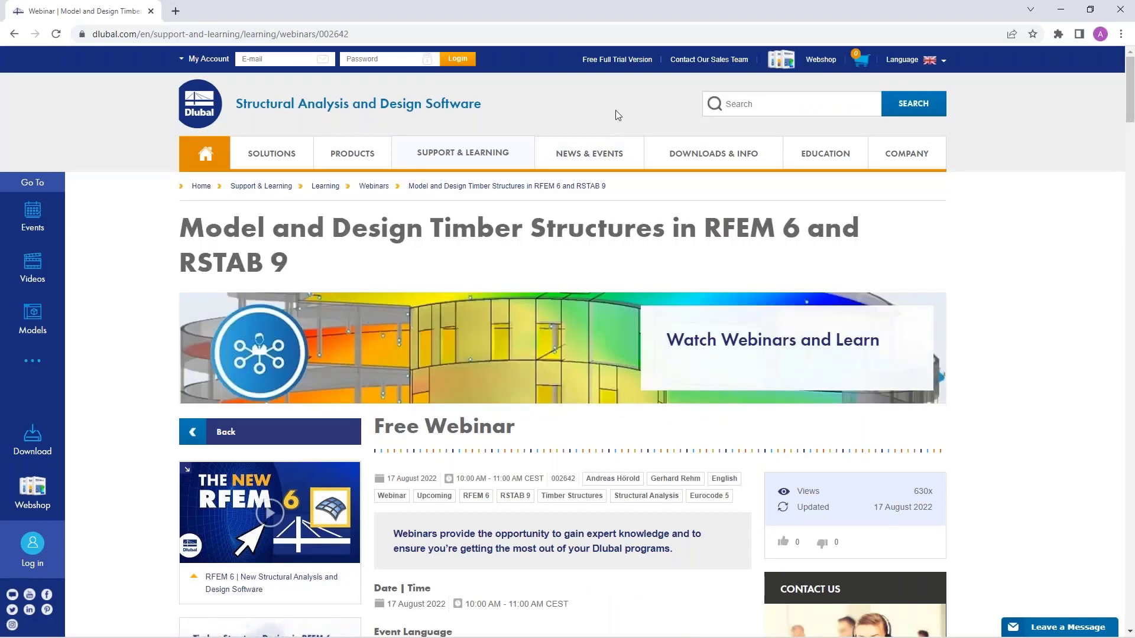
# Open the Free Full Trial Version page and look over the RFEM 6, RSTAB 9, RSECTION 1 and RWIND 2 trials.
pyautogui.click(610, 60)
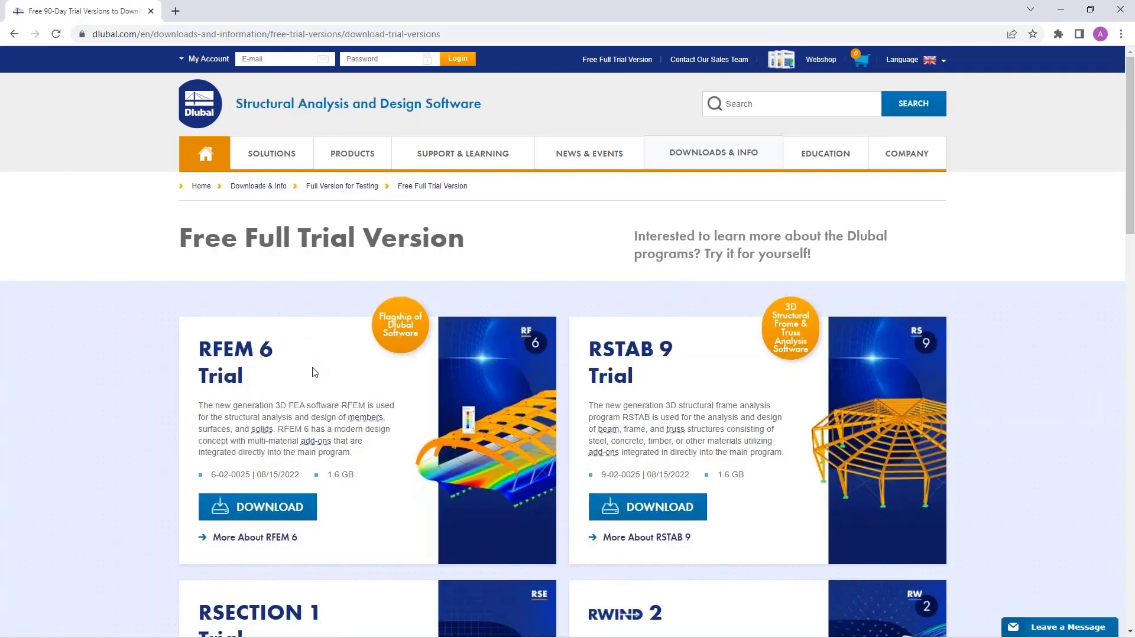
pyautogui.scroll(-3, 307, 377)
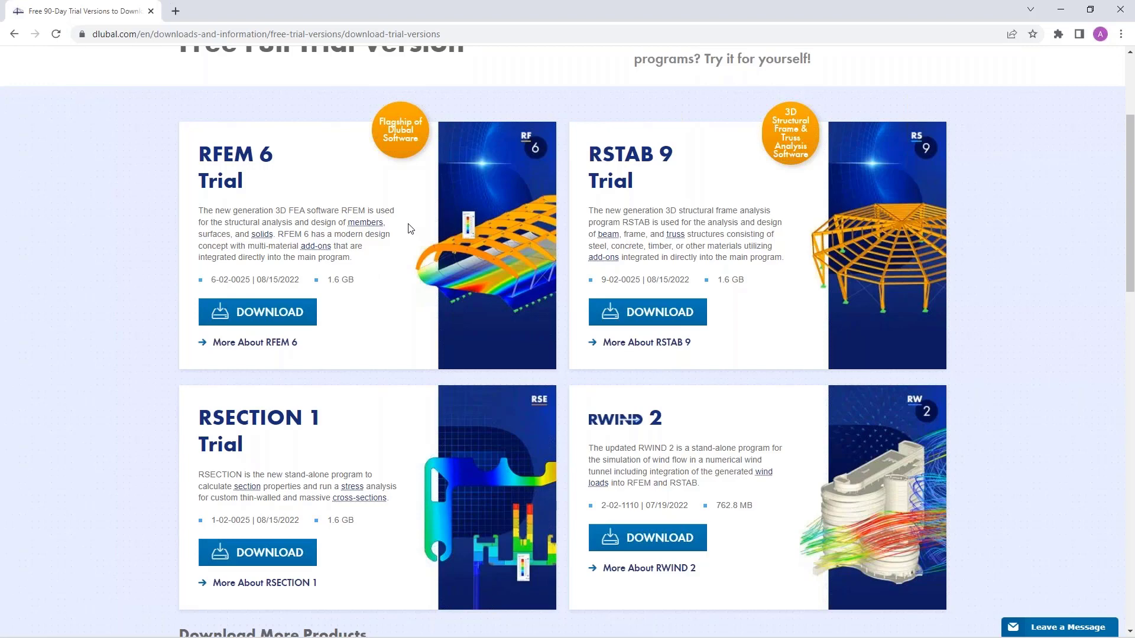
pyautogui.scroll(3, 412, 234)
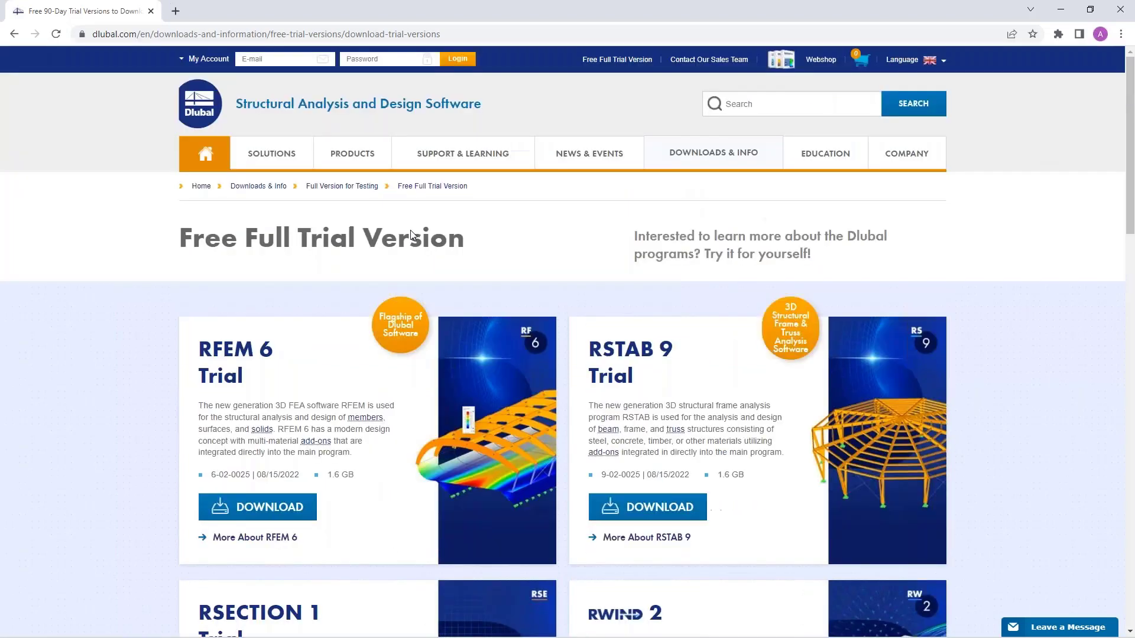